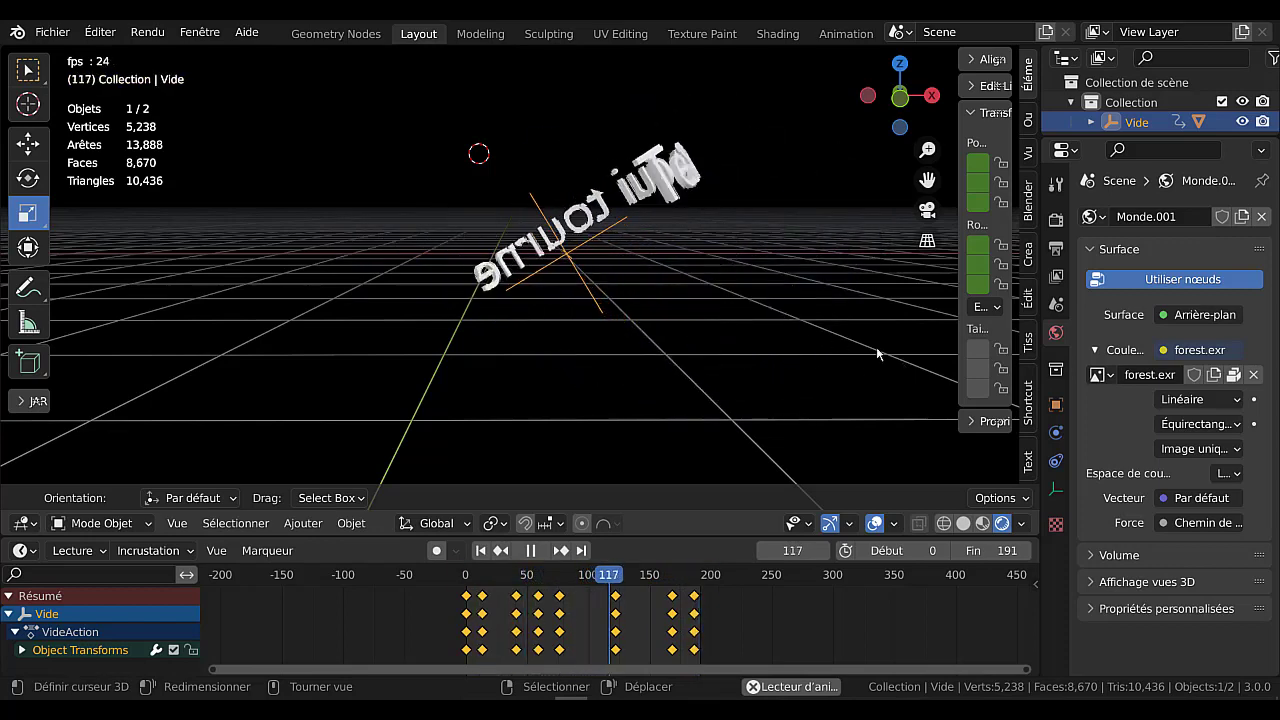
- Examine the animated empty's position and rotation values during playback of the finished example
{"action": "left_click_drag", "start_coordinate": [952, 275], "coordinate": [786, 275]}
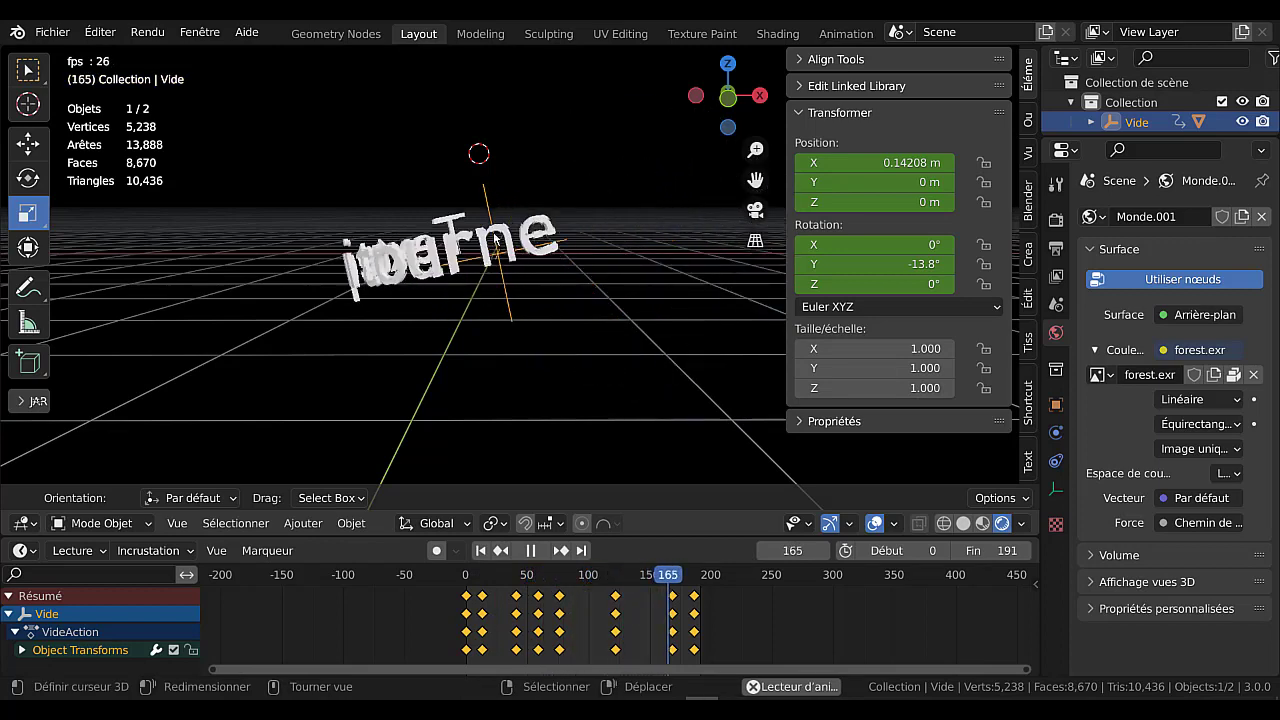
{"action": "left_click_drag", "start_coordinate": [790, 270], "coordinate": [803, 268]}
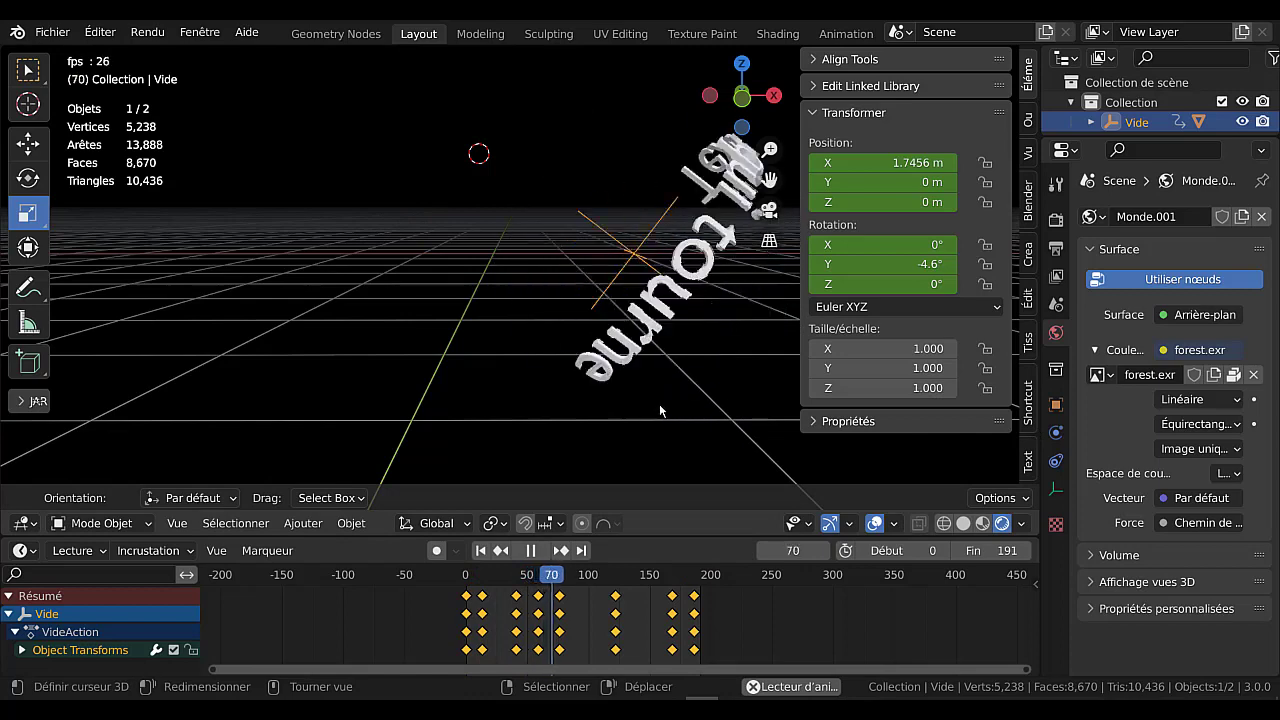
{"action": "left_click_drag", "start_coordinate": [800, 326], "coordinate": [880, 326]}
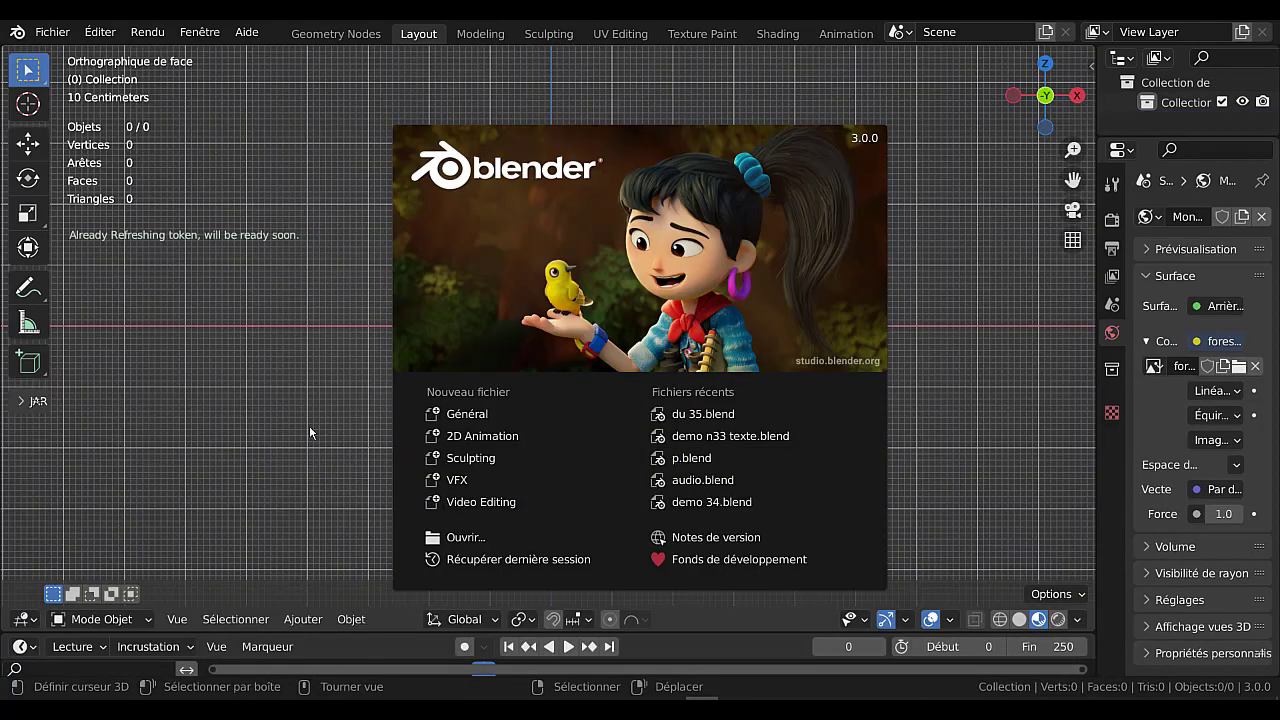
- Dismiss the startup splash and add a text object at the world origin
{"action": "left_click", "coordinate": [960, 316]}
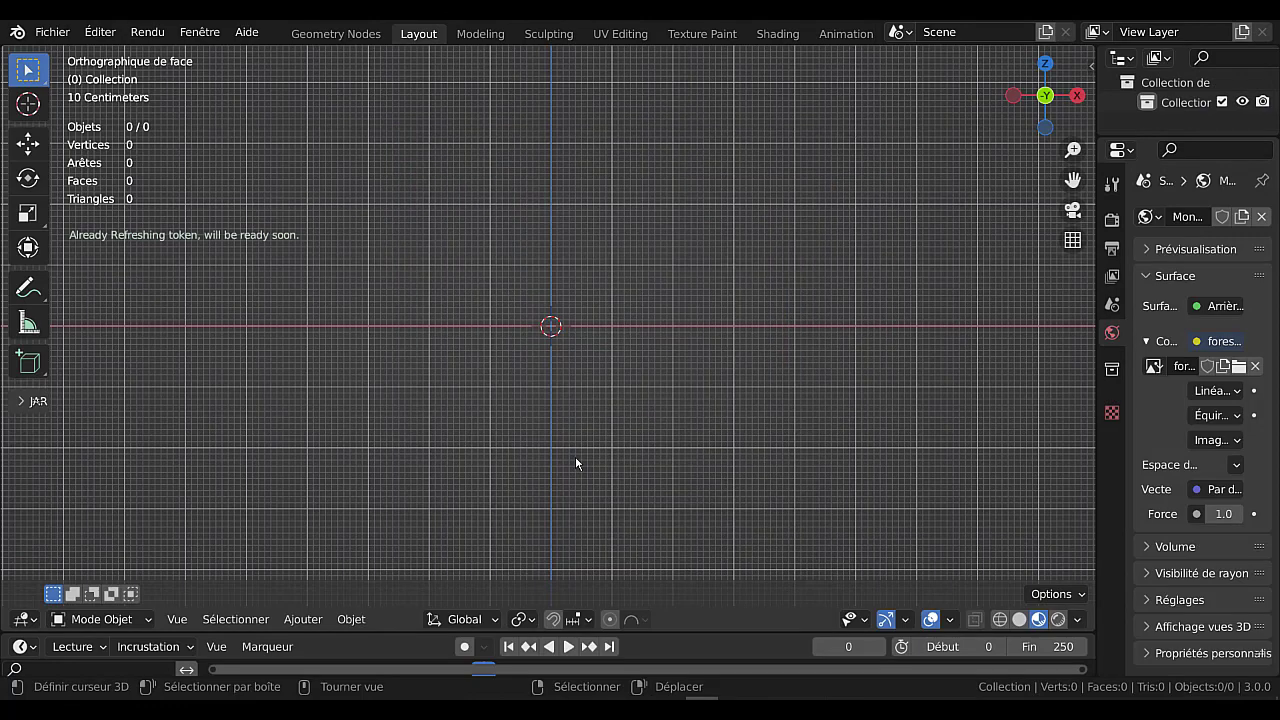
{"action": "left_click", "coordinate": [350, 620]}
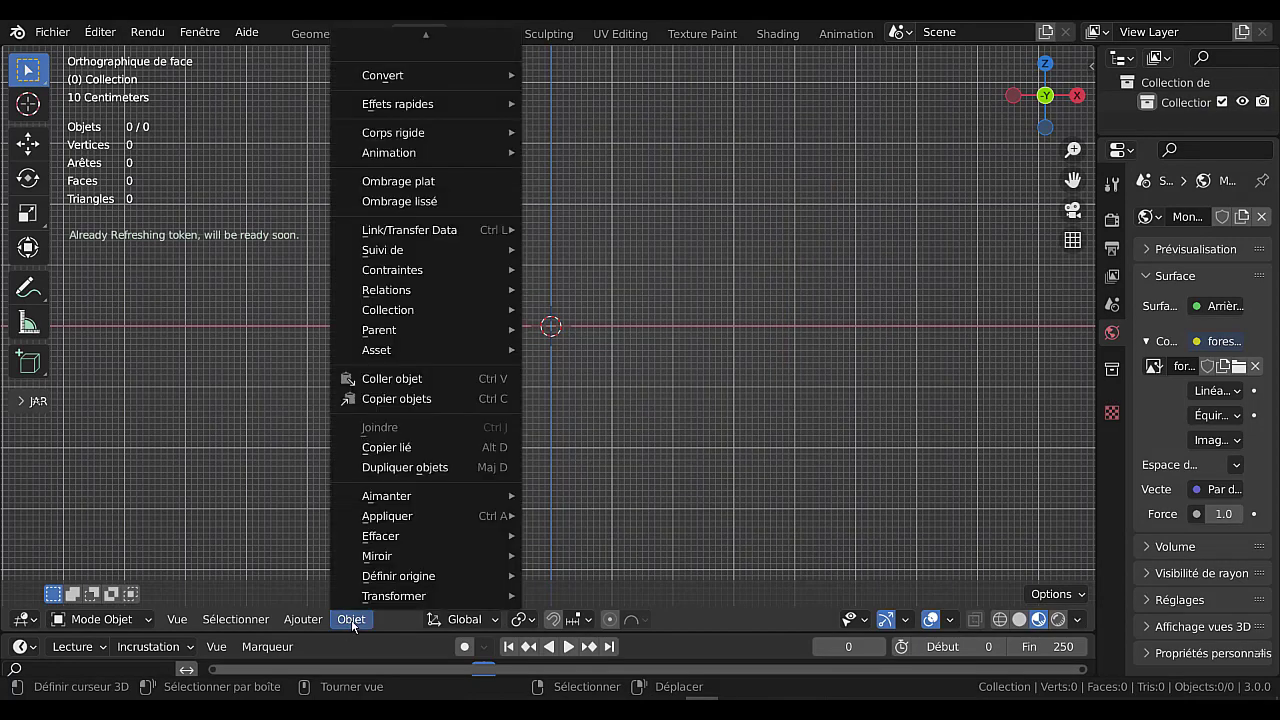
{"action": "mouse_move", "coordinate": [309, 622]}
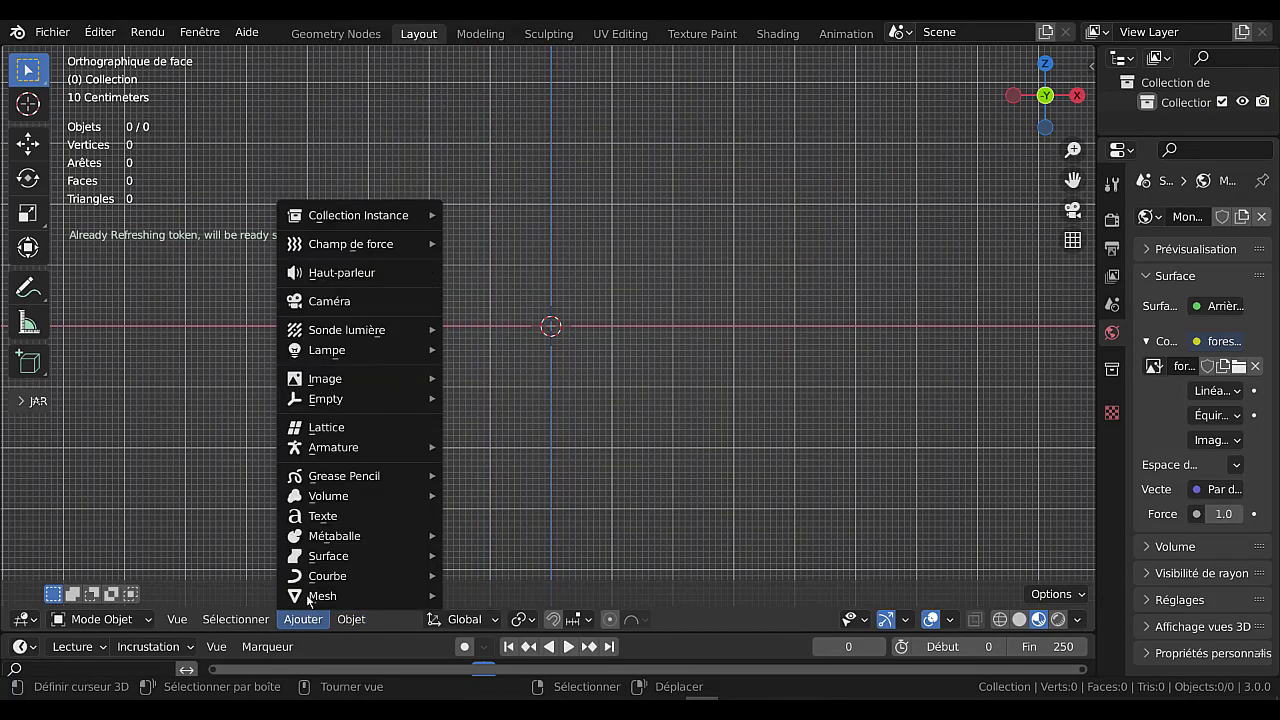
{"action": "left_click", "coordinate": [310, 517]}
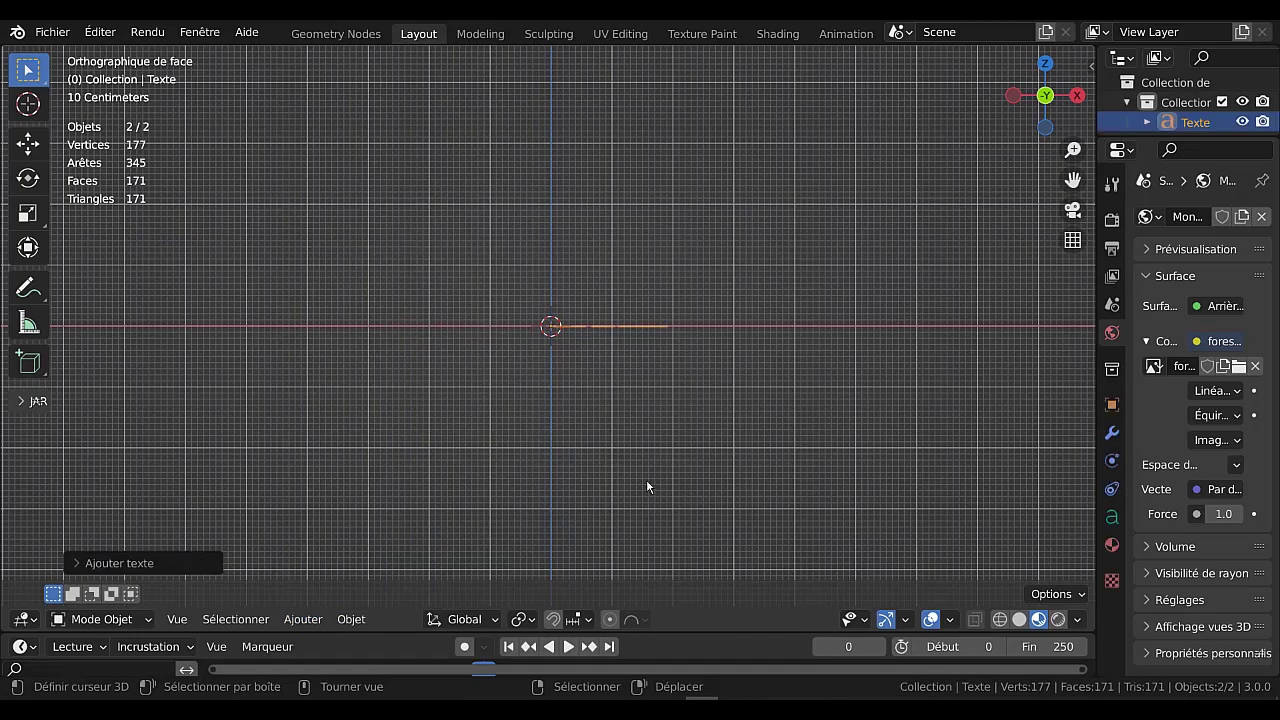
- Stand the text upright by rotating it 90 degrees around the global X axis
{"action": "mouse_move", "coordinate": [768, 412]}
{"action": "middle_mouse_down"}
{"action": "mouse_move", "coordinate": [768, 442]}
{"action": "mouse_move", "coordinate": [770, 406]}
{"action": "mouse_move", "coordinate": [766, 426]}
{"action": "middle_mouse_up"}
{"action": "scroll", "coordinate": [680, 427], "scroll_direction": "up", "scroll_amount": 3}
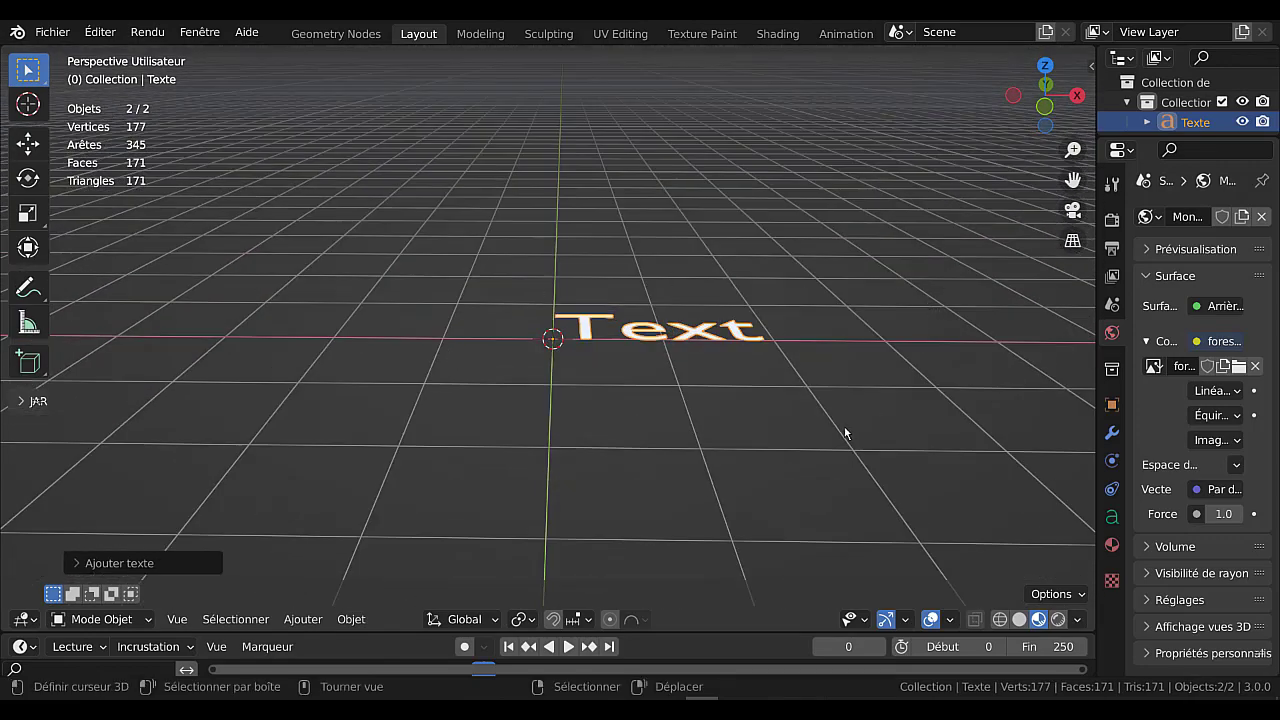
{"action": "scroll", "coordinate": [845, 433], "scroll_direction": "down", "scroll_amount": 1}
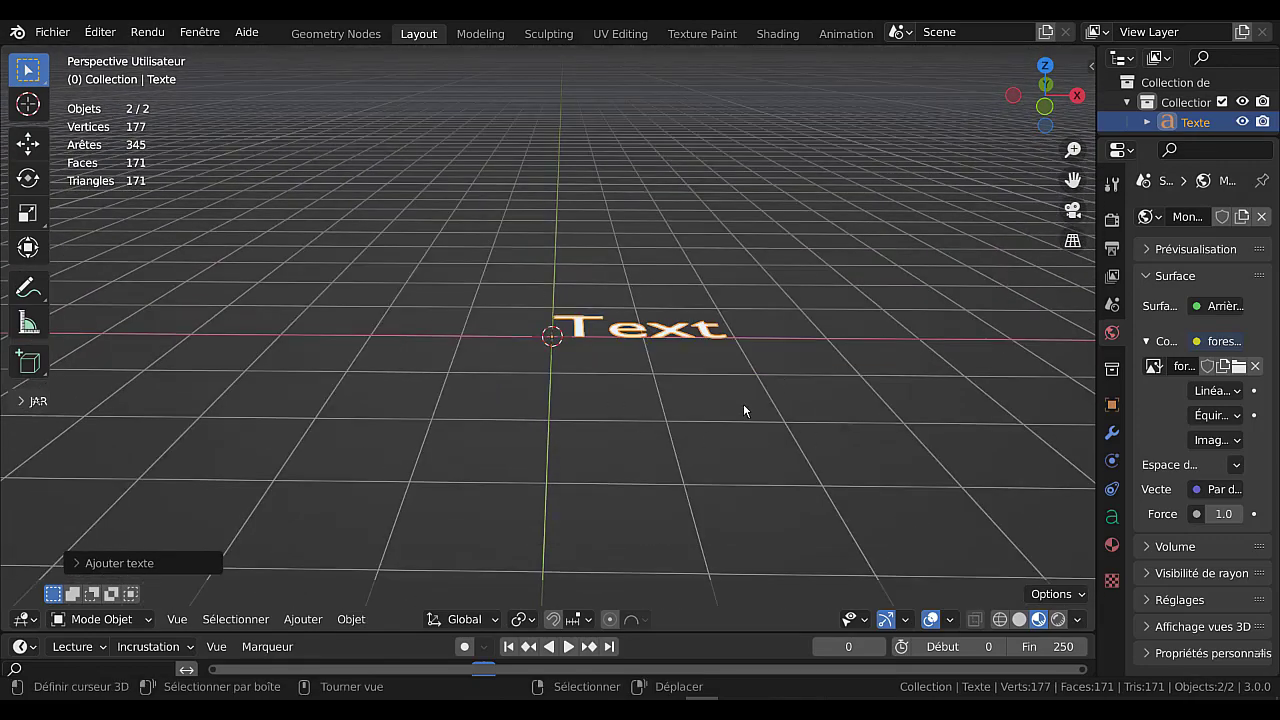
{"action": "type", "text": "rx"}
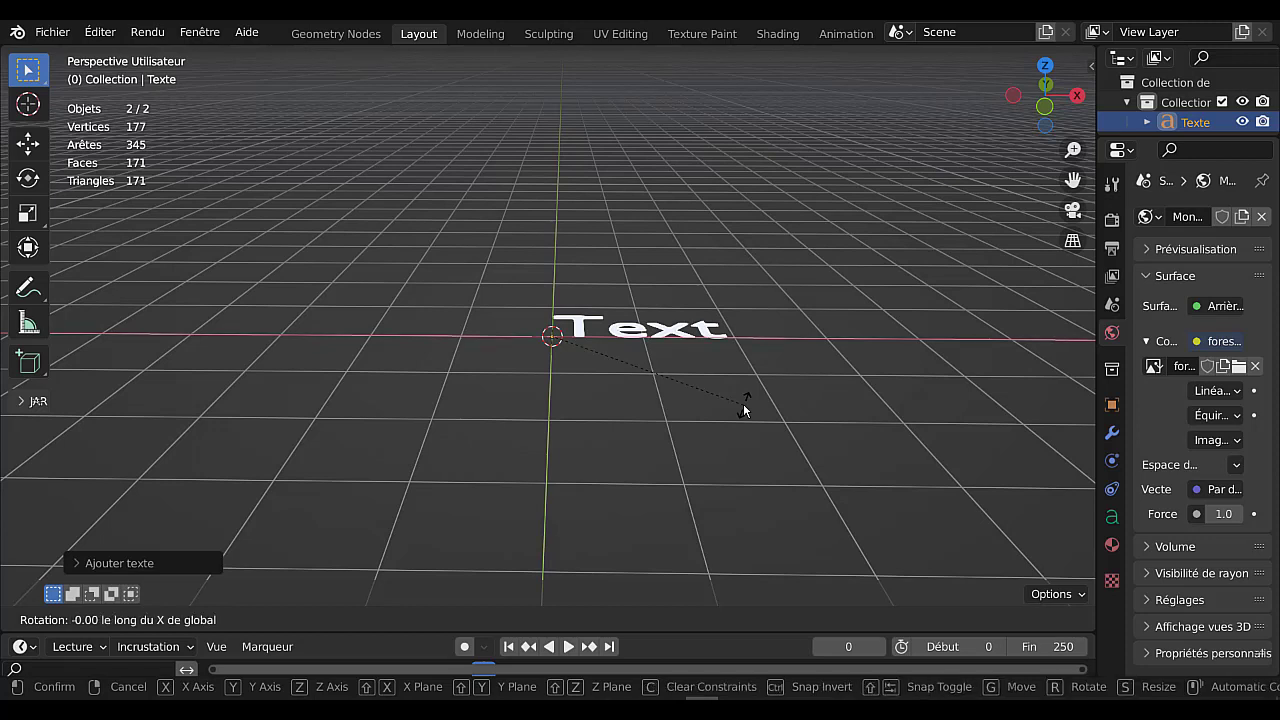
{"action": "type", "text": "90"}
{"action": "key", "text": "Return"}
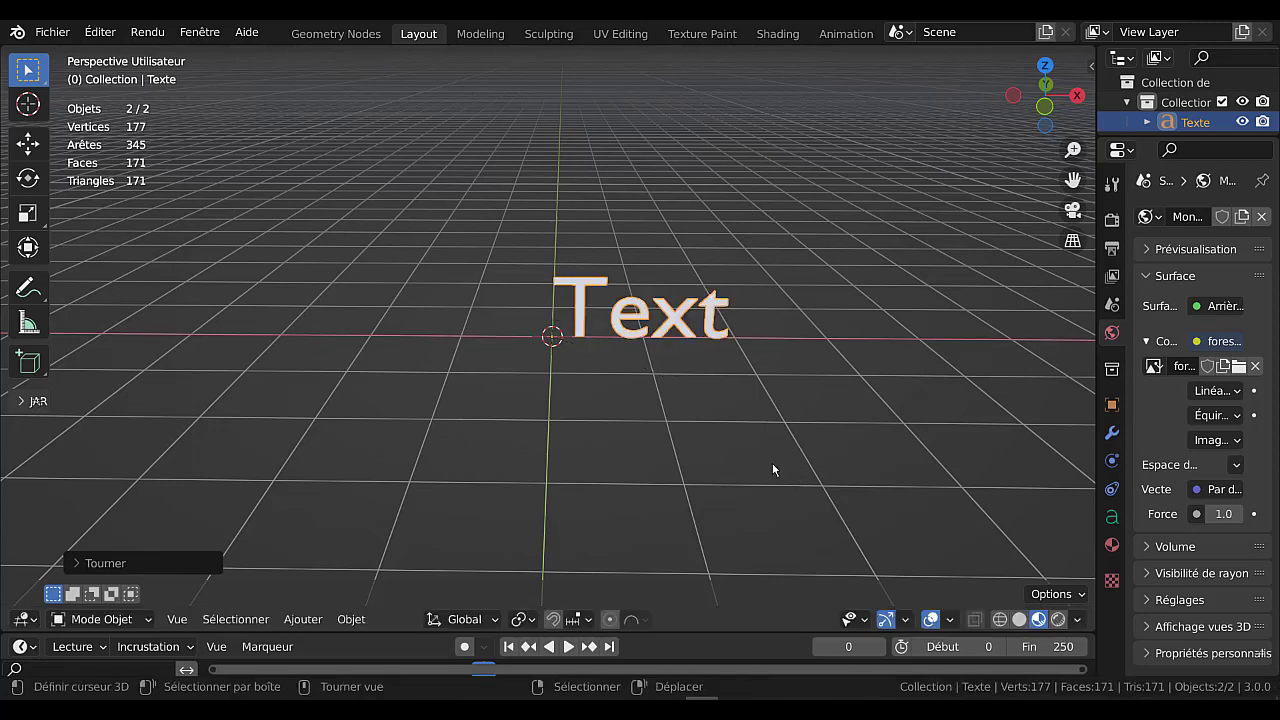
- Edit the text object's content so it reads "Texte qui tourne"
{"action": "key", "text": "Tab"}
{"action": "type", "text": "e"}
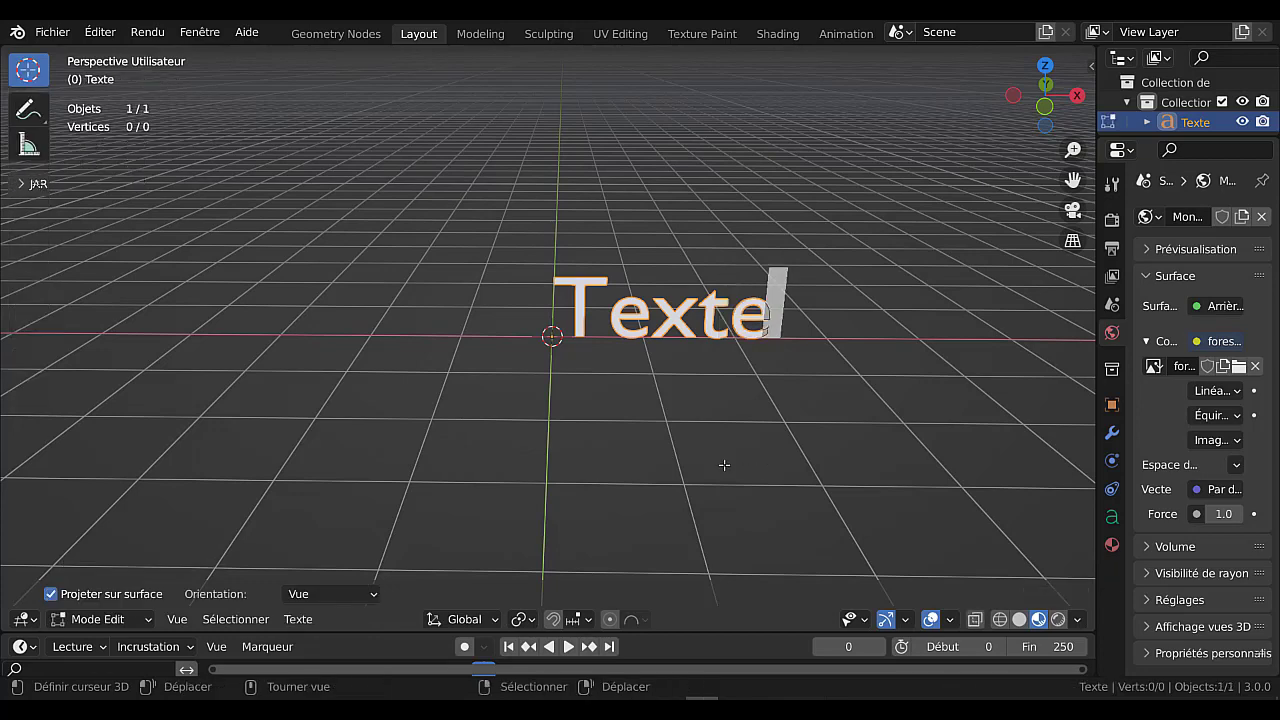
{"action": "middle_click_drag", "start_coordinate": [724, 465], "coordinate": [616, 478]}
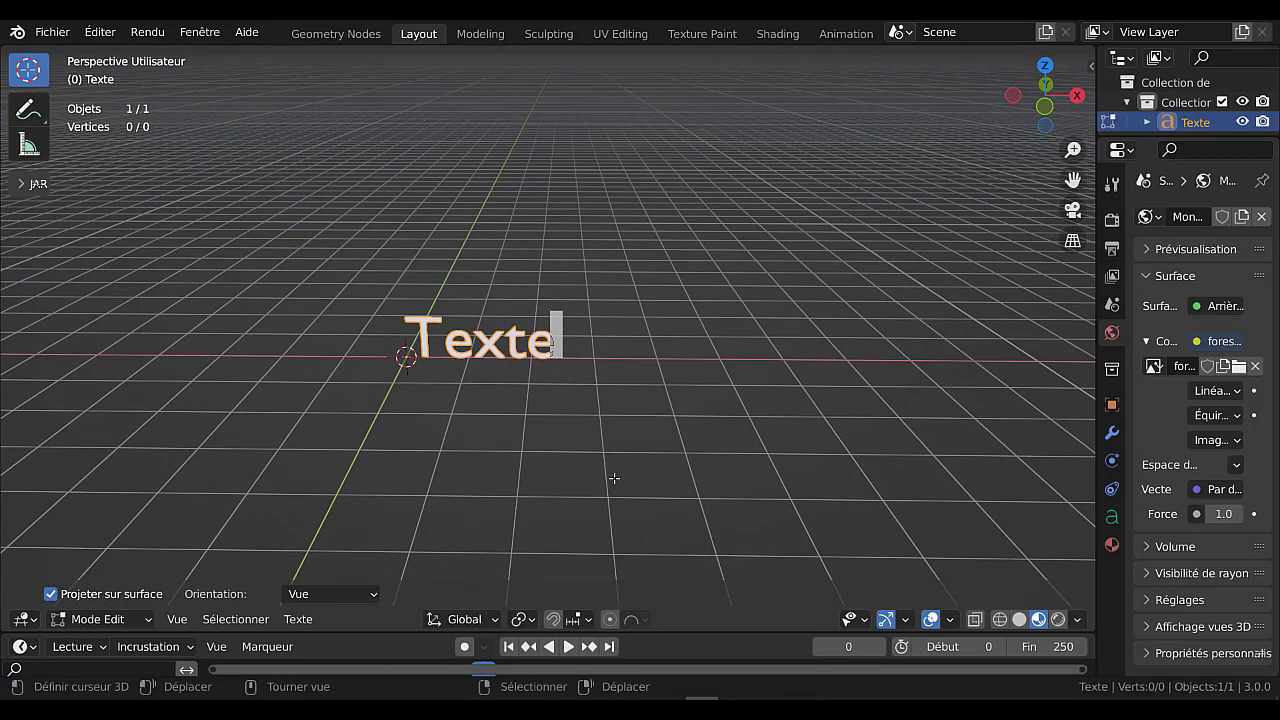
{"action": "type", "text": "q"}
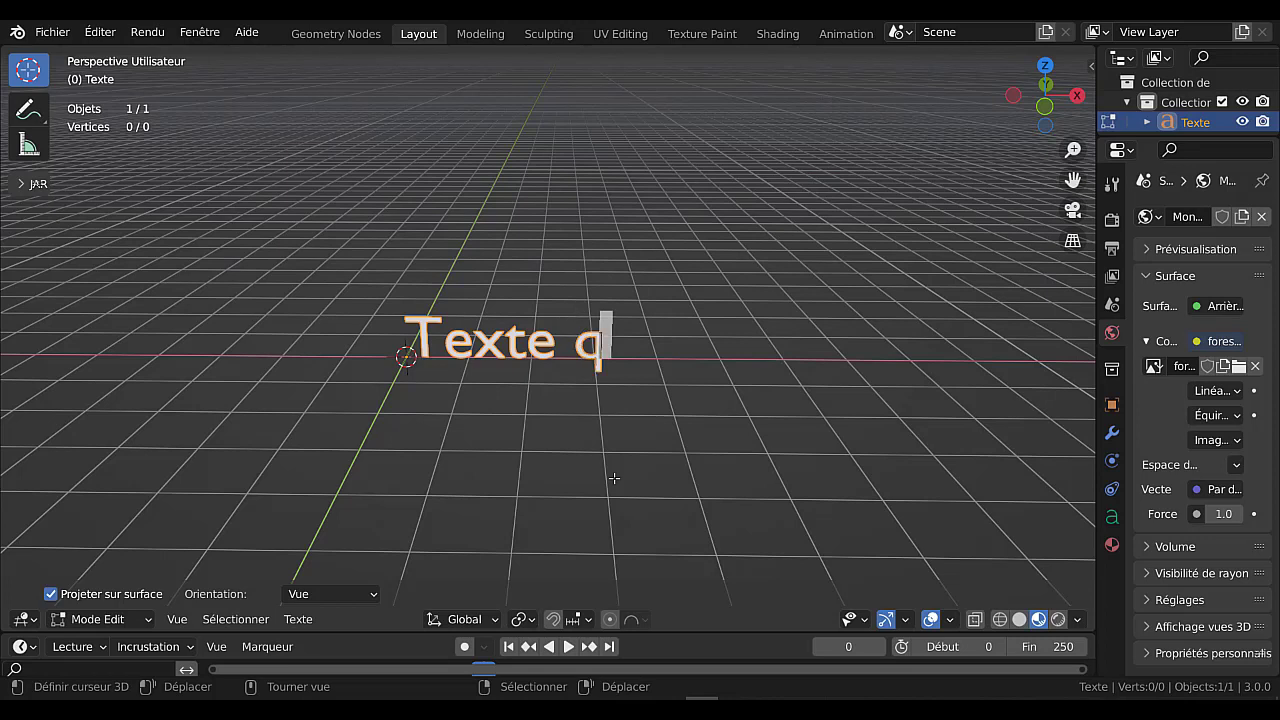
{"action": "type", "text": "ui tourne"}
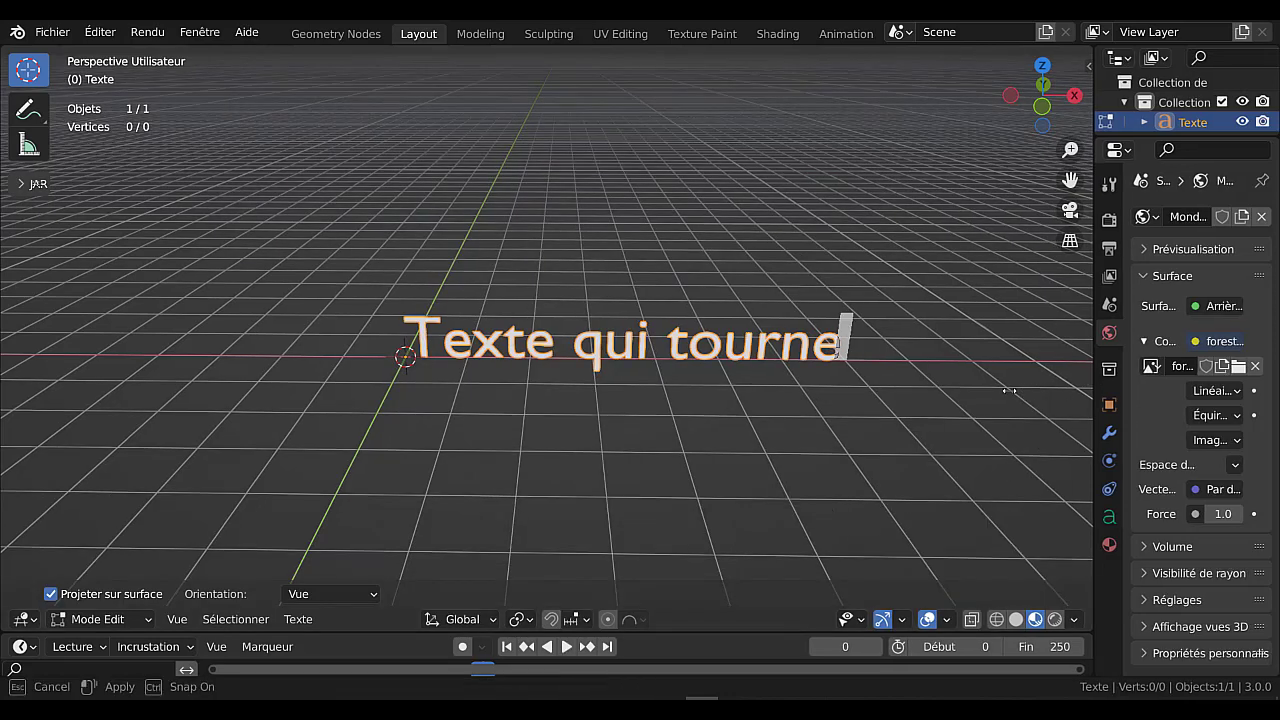
- Set the text's standard font to Algerian Regular (ALGER.TTF) from the bookmarked Font 2 folder
{"action": "left_click_drag", "start_coordinate": [1095, 383], "coordinate": [990, 385]}
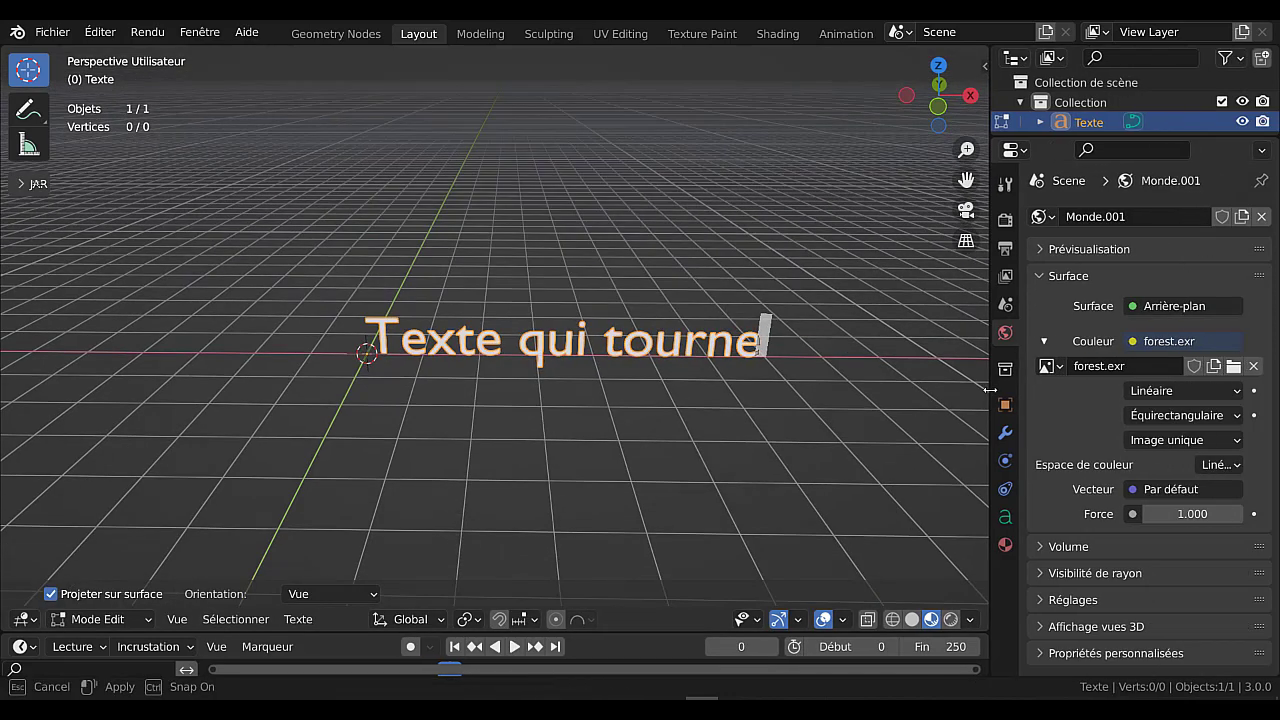
{"action": "left_click", "coordinate": [1006, 520]}
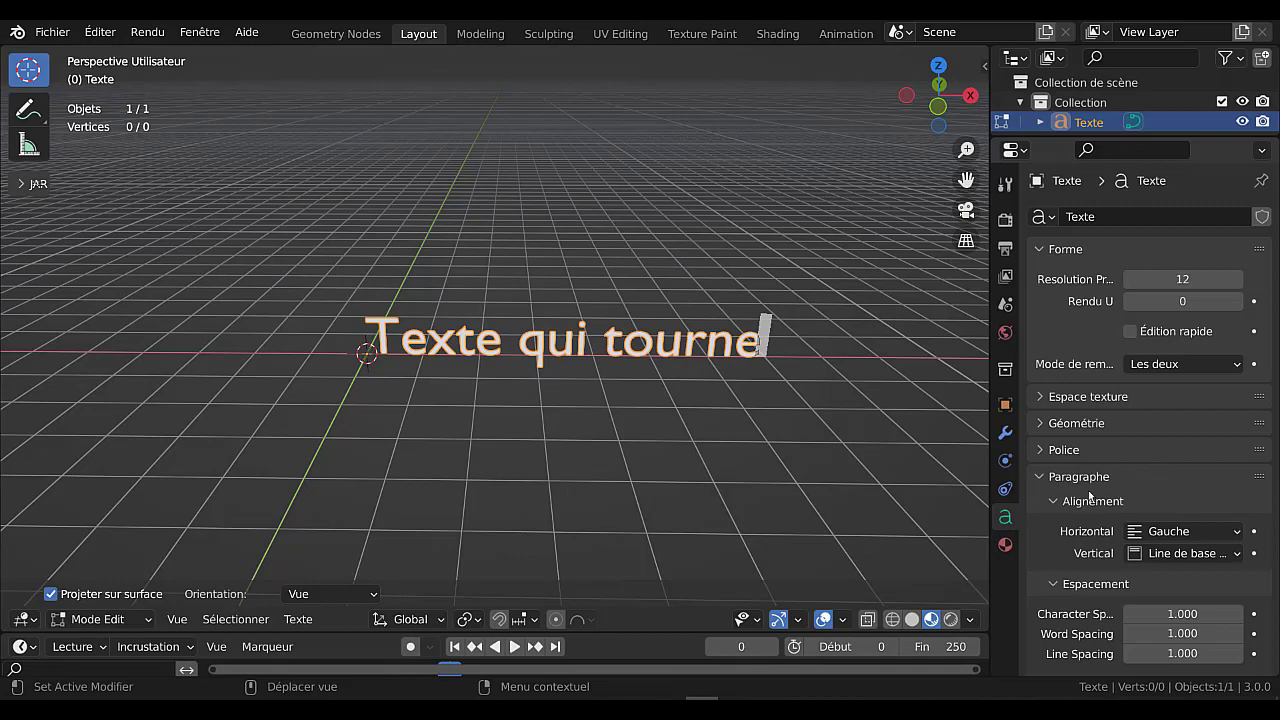
{"action": "left_click", "coordinate": [1055, 450]}
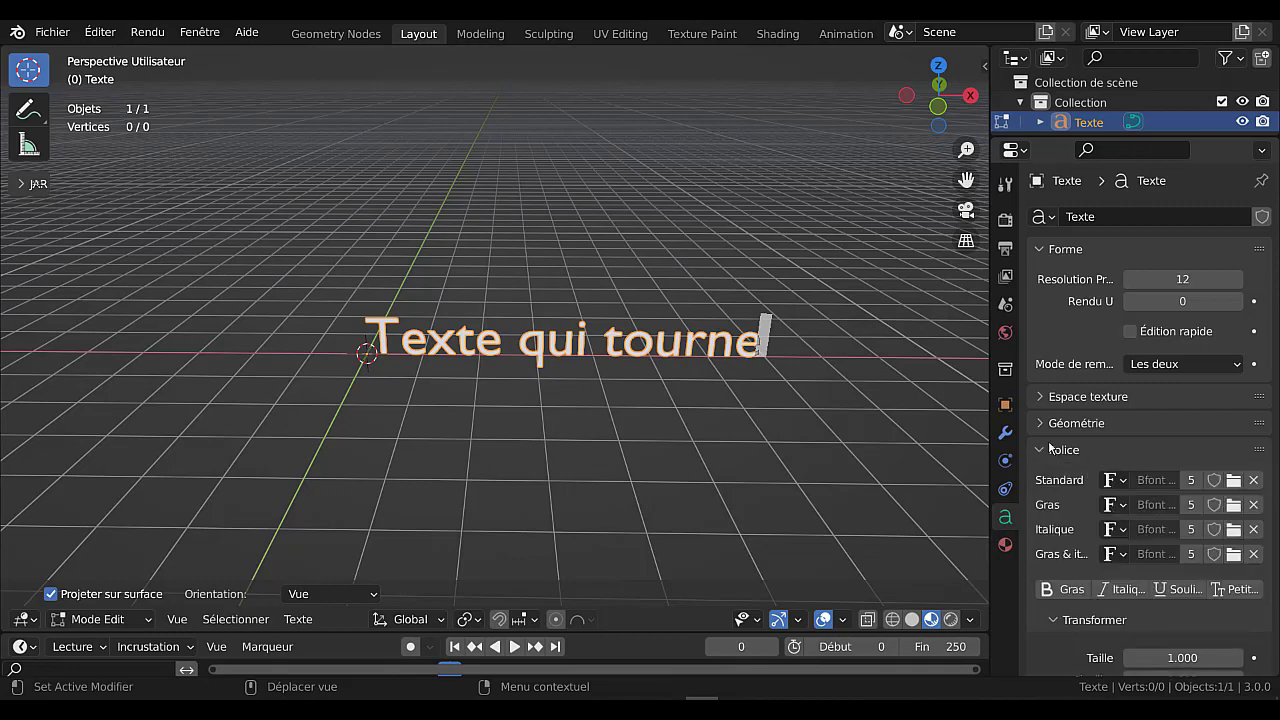
{"action": "left_click", "coordinate": [1233, 481]}
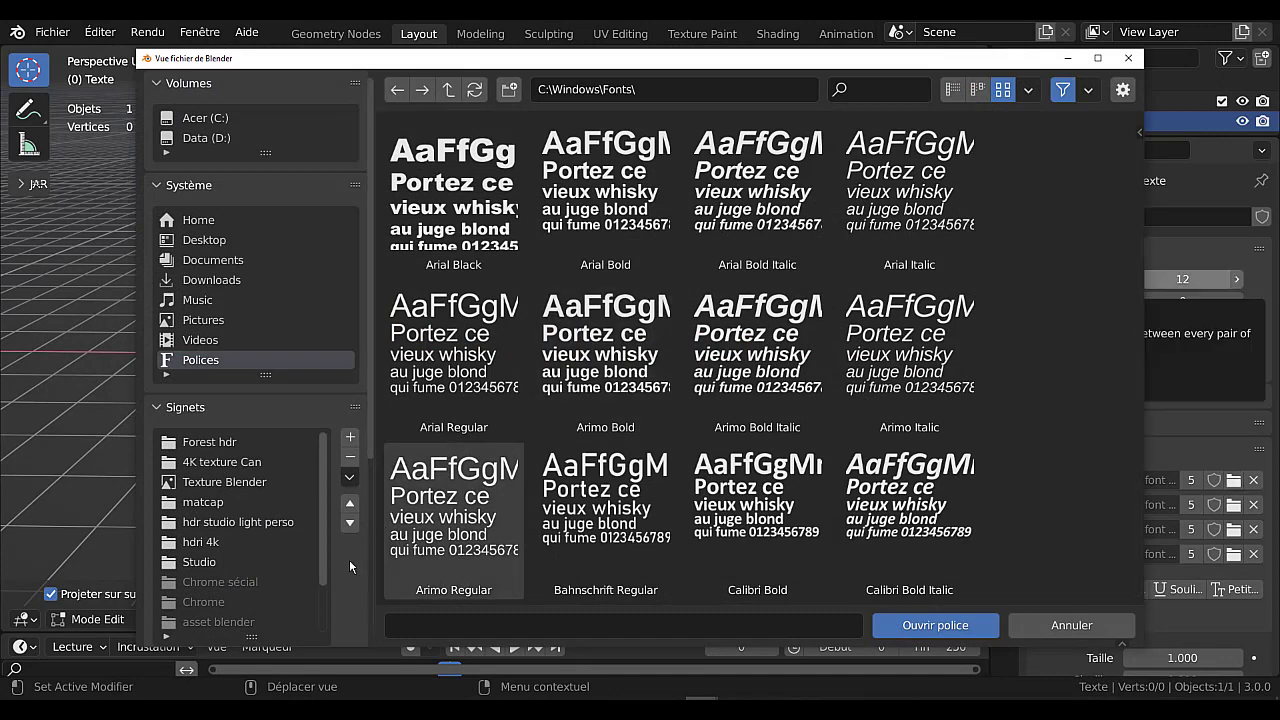
{"action": "scroll", "coordinate": [324, 530], "scroll_direction": "down", "scroll_amount": 3}
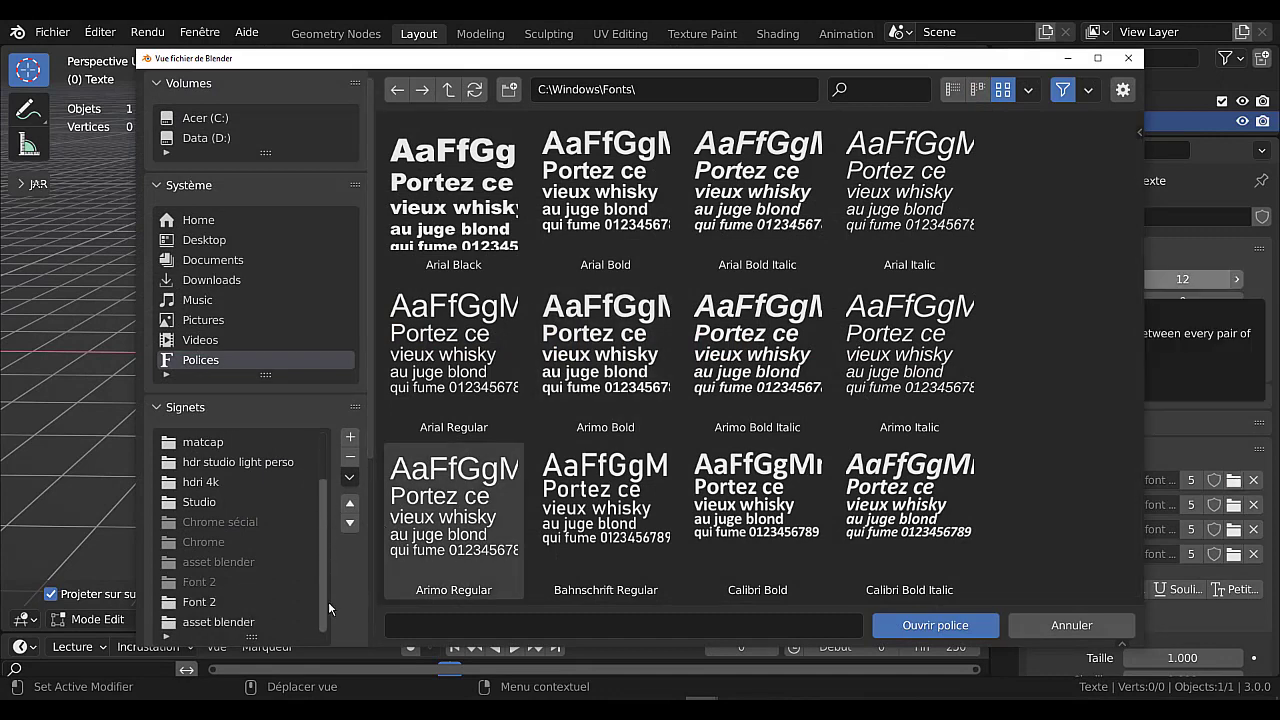
{"action": "left_click", "coordinate": [199, 602]}
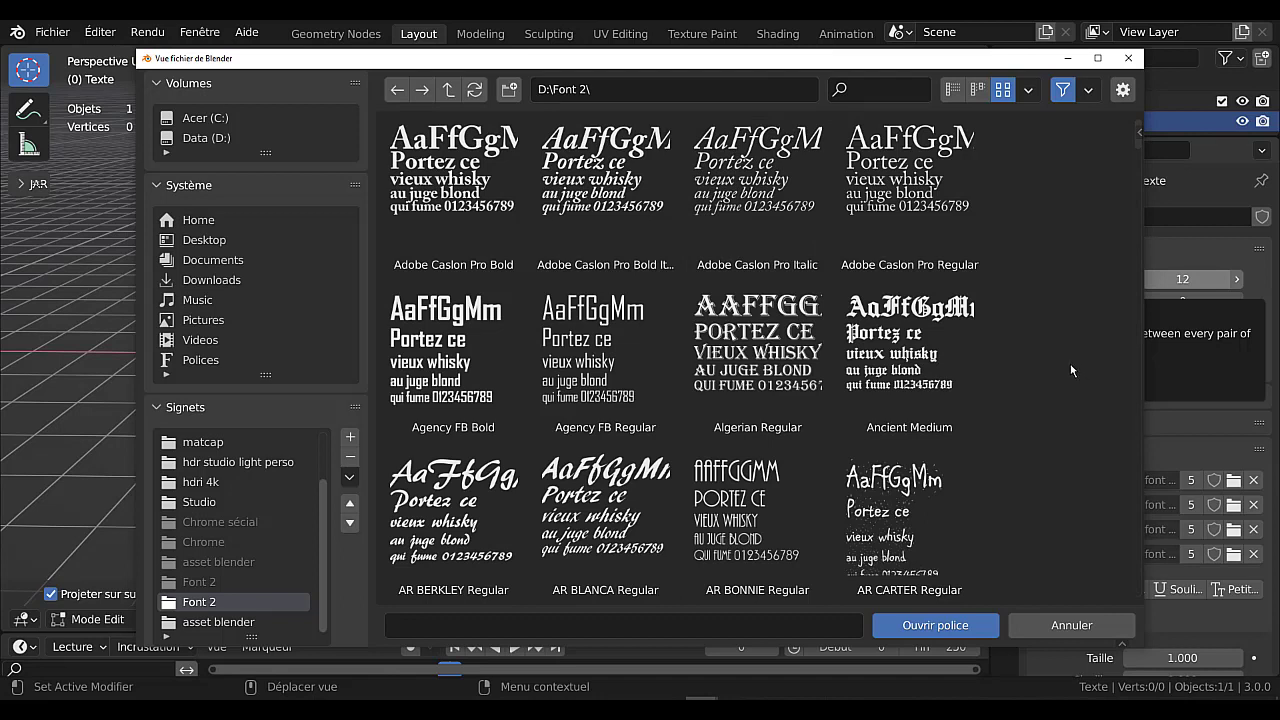
{"action": "left_click", "coordinate": [735, 334]}
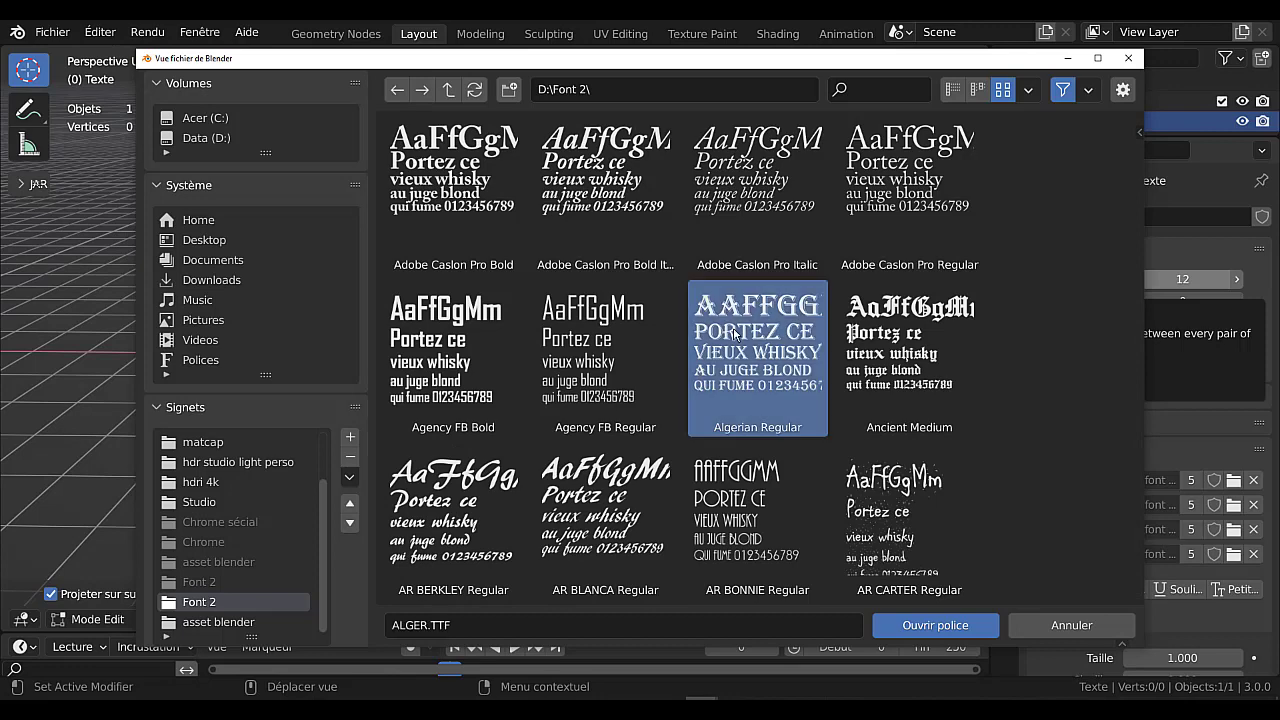
{"action": "left_click", "coordinate": [940, 628]}
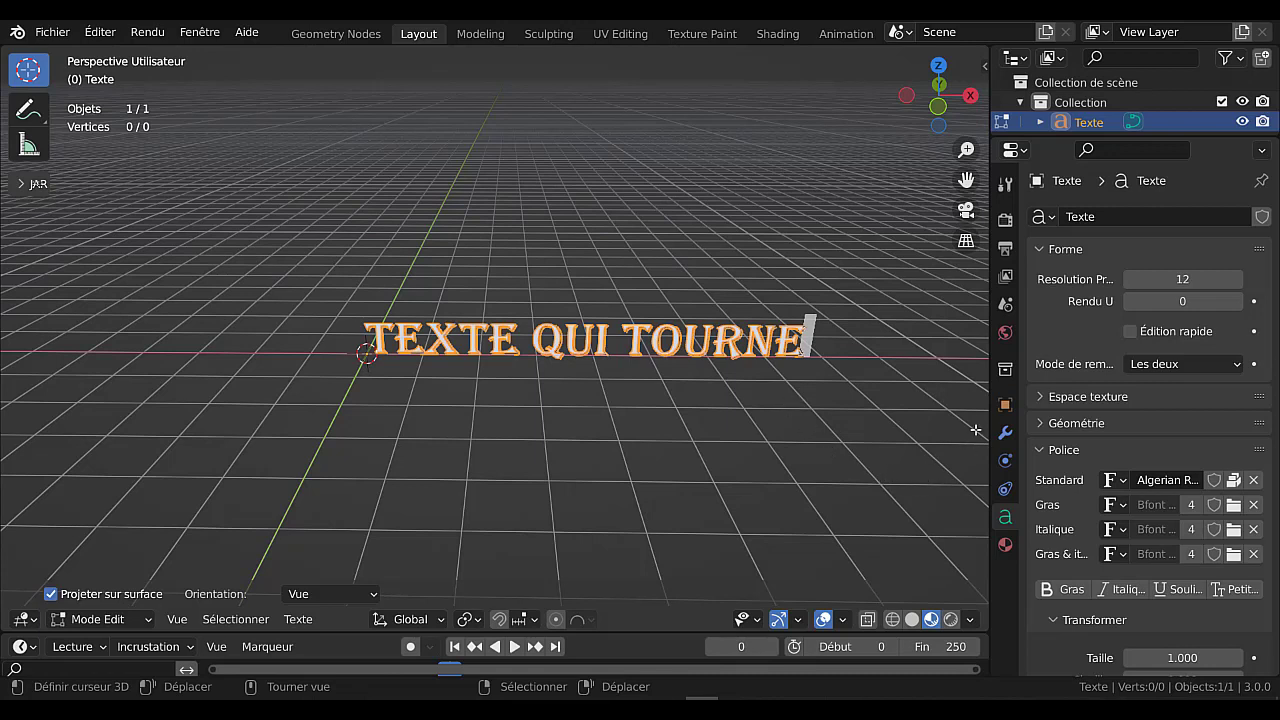
{"action": "left_click", "coordinate": [985, 399]}
{"action": "scroll", "coordinate": [710, 431], "scroll_direction": "down", "scroll_amount": 2}
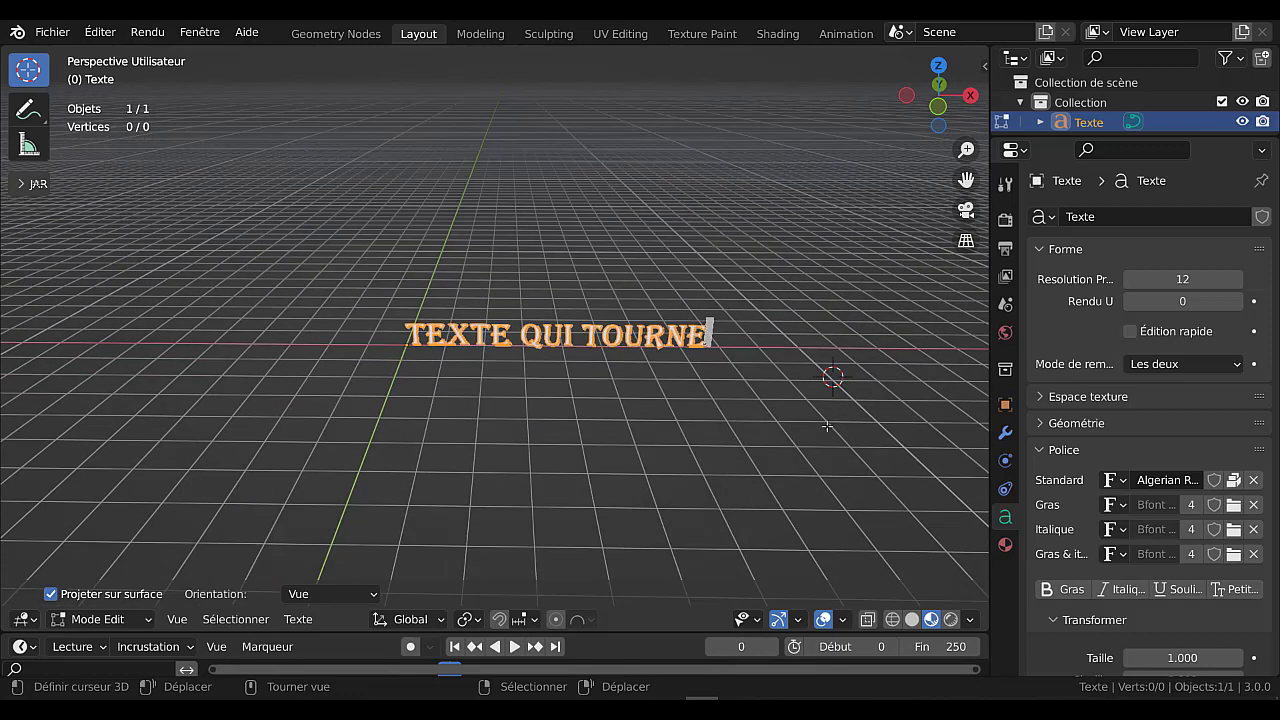
{"action": "type", "text": "sssssssssssss"}
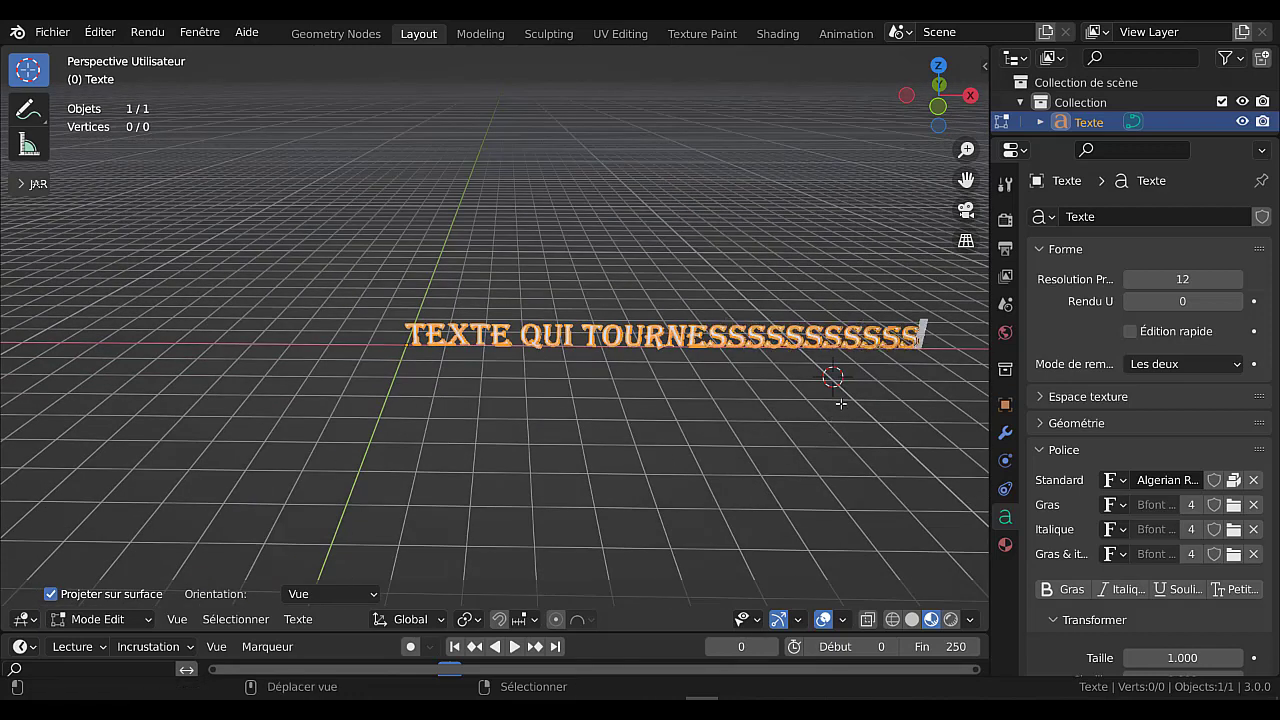
{"action": "key", "text": "BackSpace"}
{"action": "key", "text": "BackSpace"}
{"action": "key", "text": "BackSpace"}
{"action": "key", "text": "BackSpace"}
{"action": "key", "text": "BackSpace"}
{"action": "key", "text": "BackSpace"}
{"action": "key", "text": "BackSpace"}
{"action": "key", "text": "BackSpace"}
{"action": "key", "text": "BackSpace"}
{"action": "key", "text": "BackSpace"}
{"action": "key", "text": "BackSpace"}
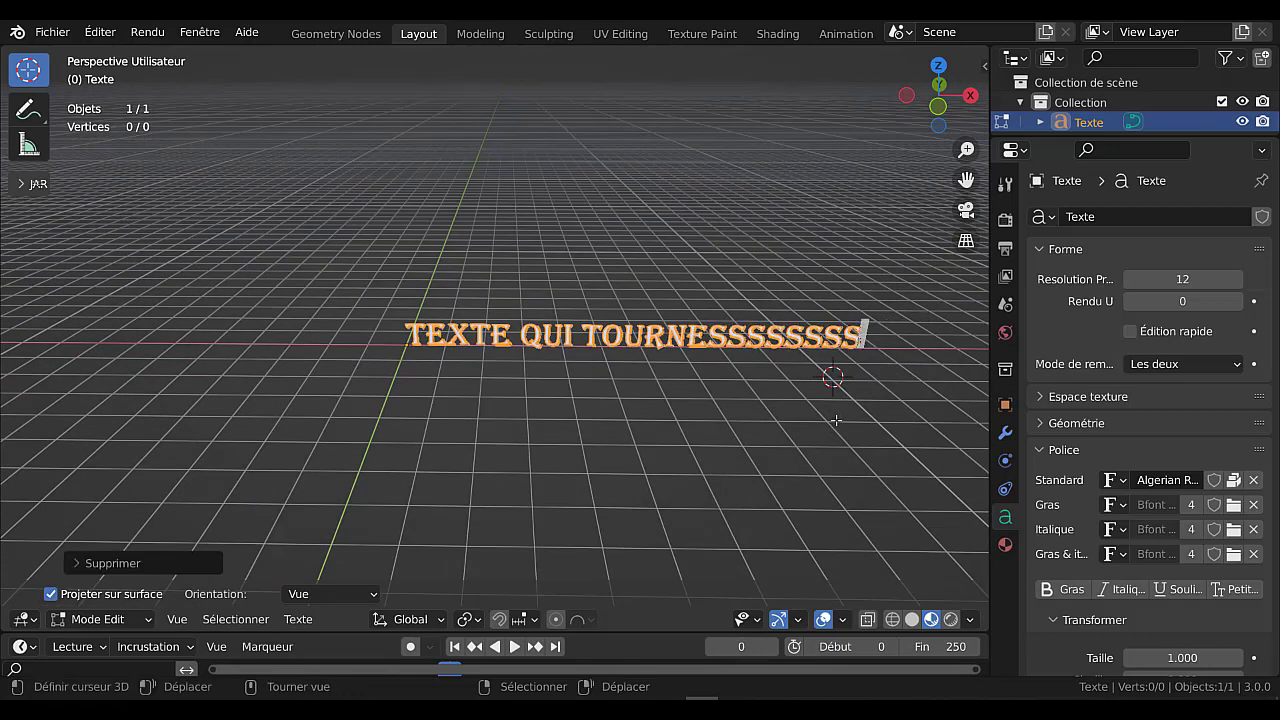
{"action": "key", "text": "BackSpace"}
{"action": "key", "text": "BackSpace"}
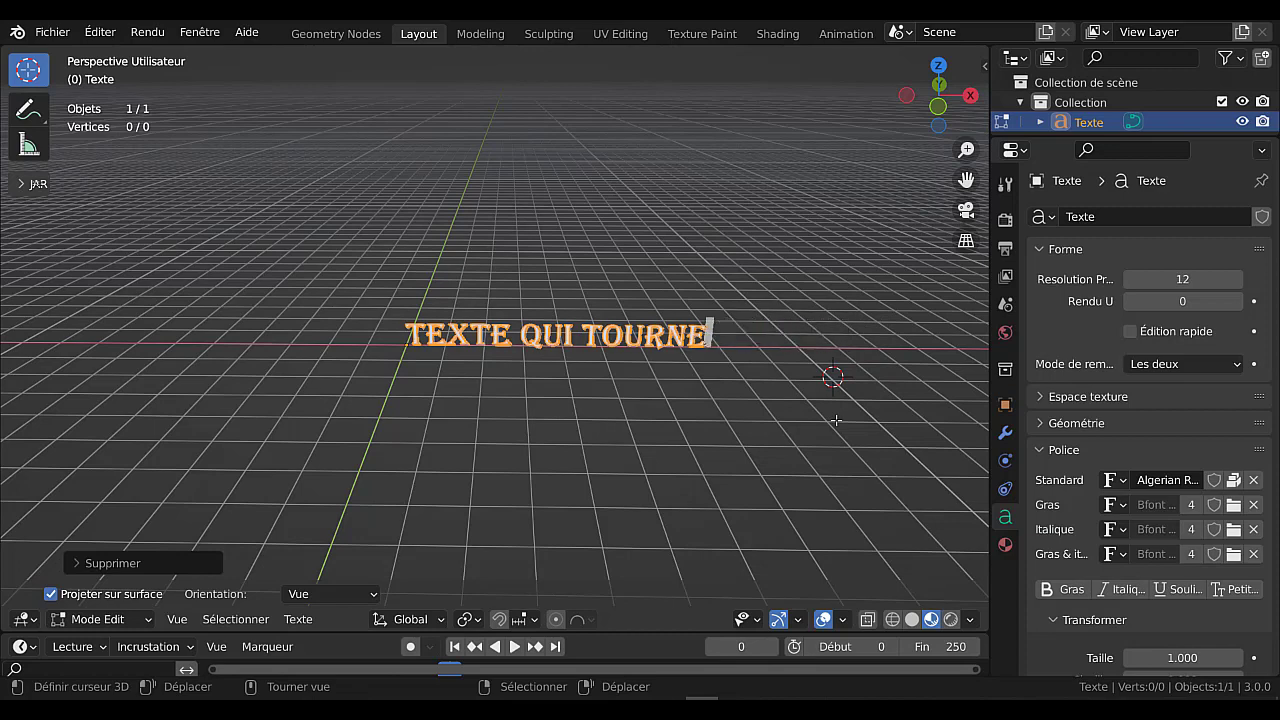
- Leave text editing and snap the 3D cursor back to the world origin
{"action": "key", "text": "Tab"}
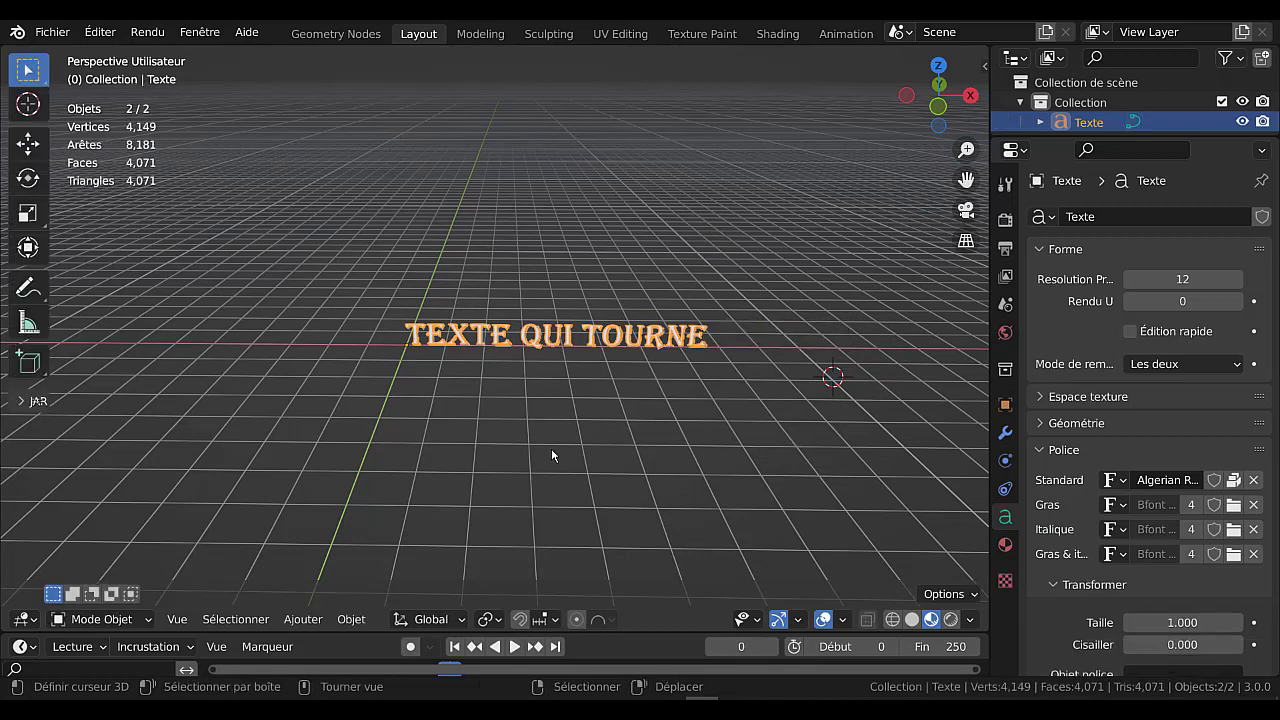
{"action": "key", "text": "shift+s"}
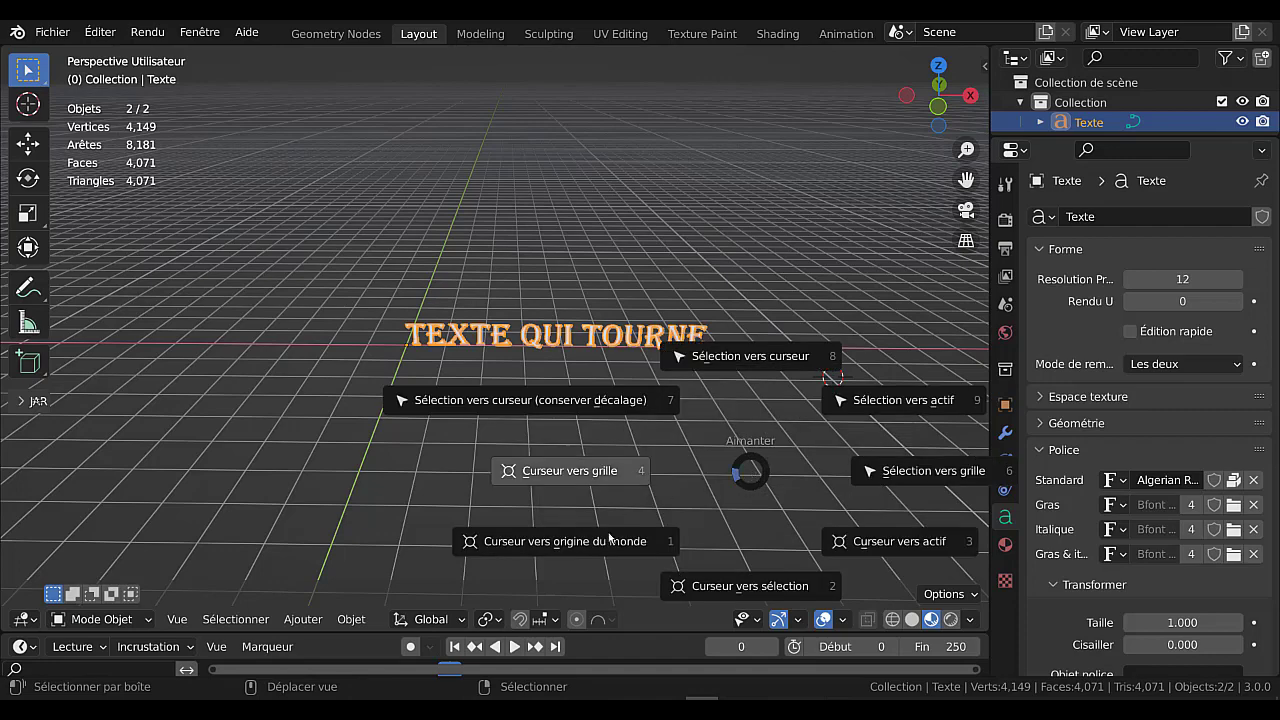
{"action": "left_click", "coordinate": [600, 545]}
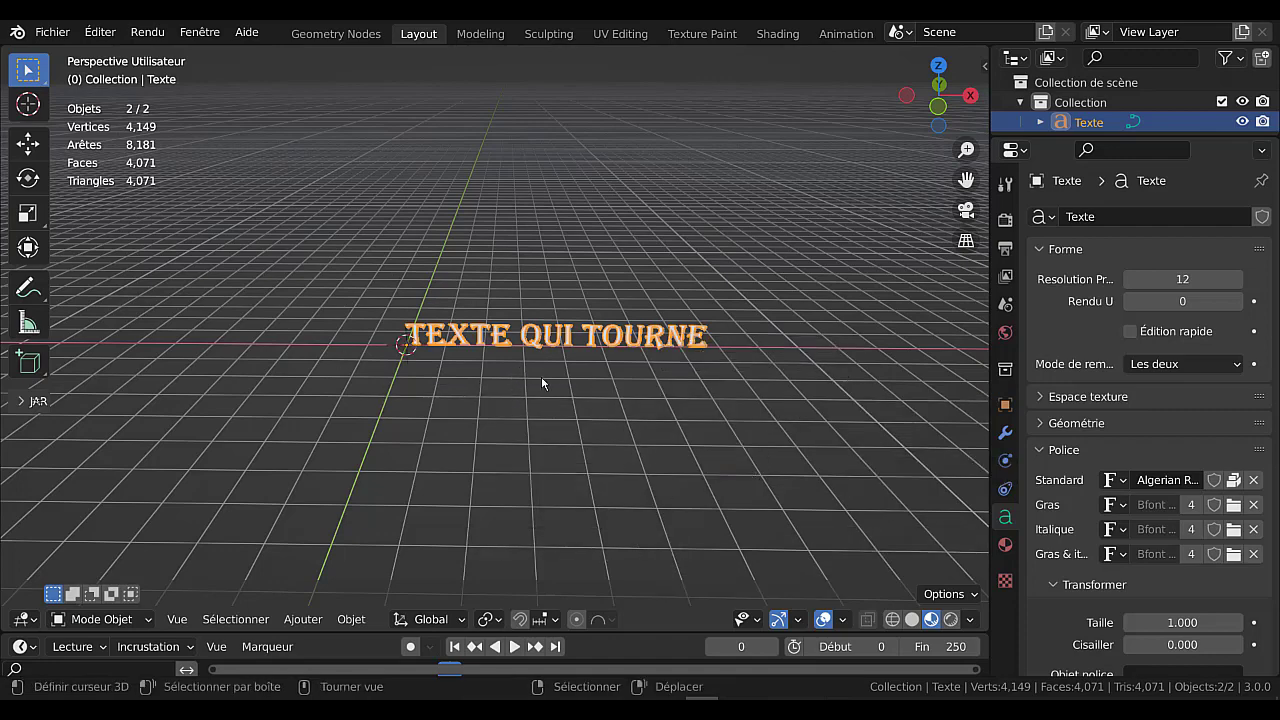
- Convert the text object to a curve
{"action": "middle_click_drag", "start_coordinate": [541, 376], "coordinate": [424, 383]}
{"action": "scroll", "coordinate": [434, 389], "scroll_direction": "up", "scroll_amount": 2}
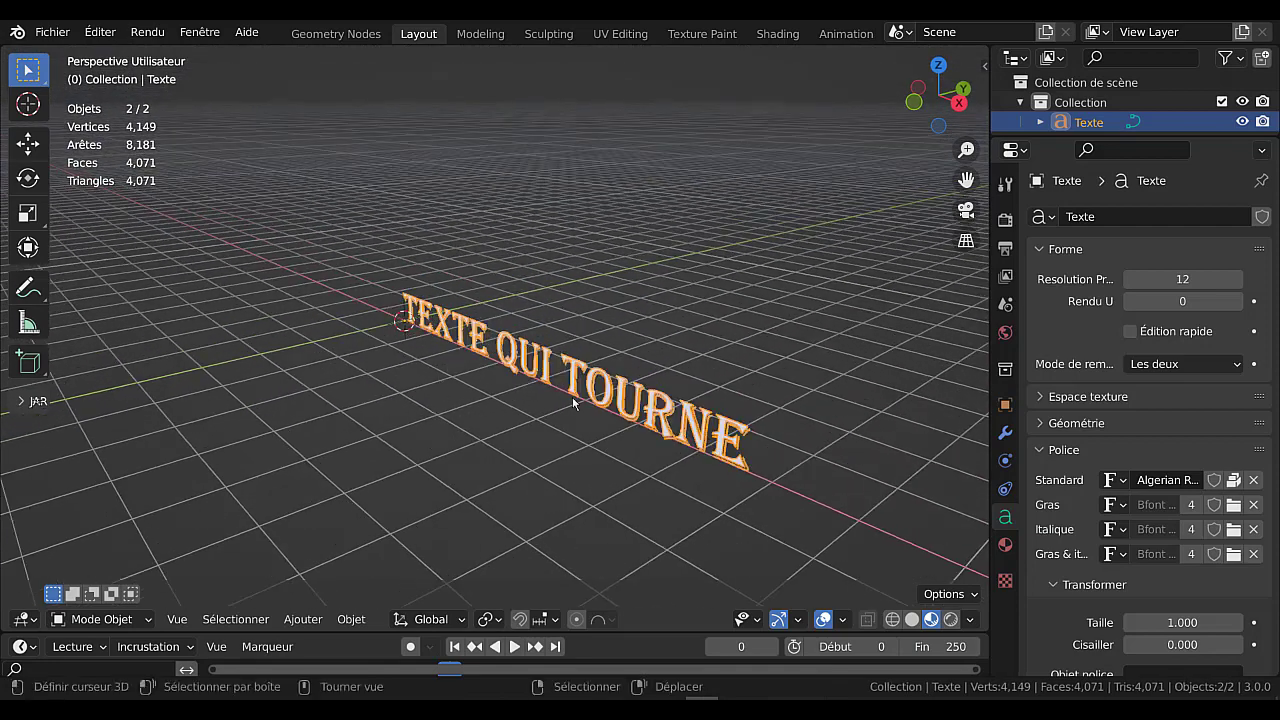
{"action": "left_click_drag", "start_coordinate": [987, 349], "coordinate": [1118, 352]}
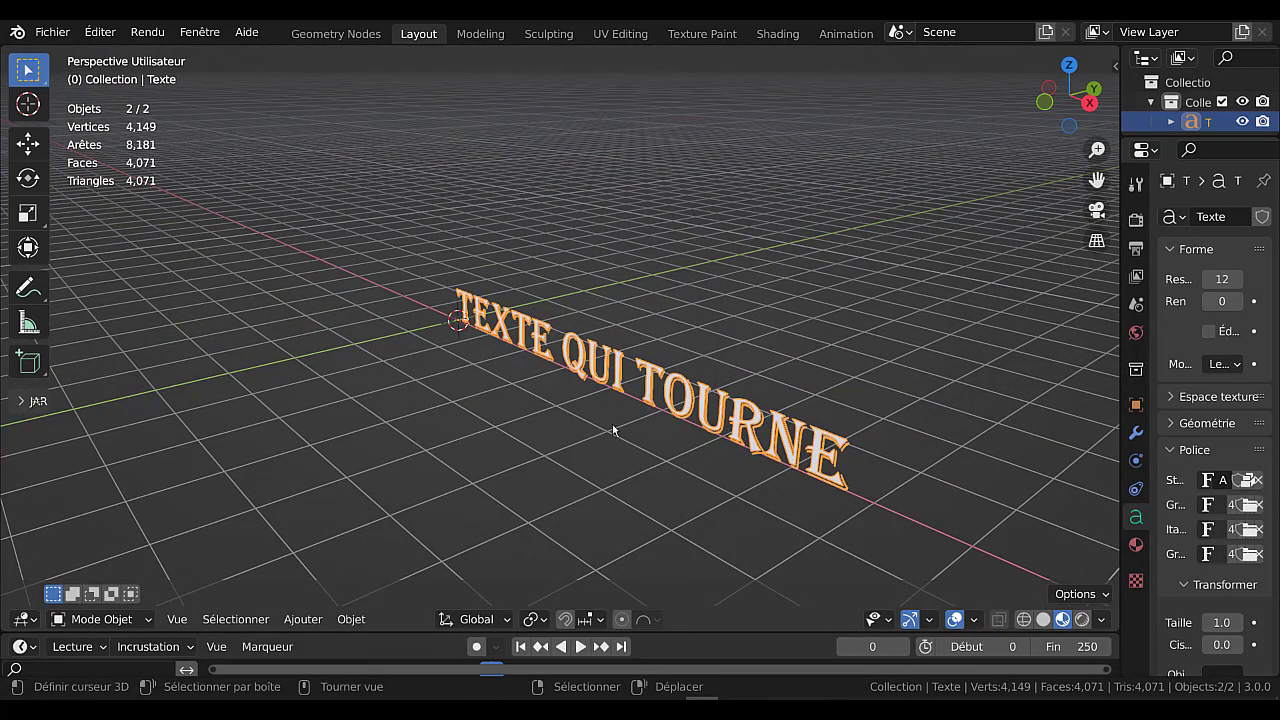
{"action": "middle_click_drag", "start_coordinate": [614, 430], "coordinate": [571, 420]}
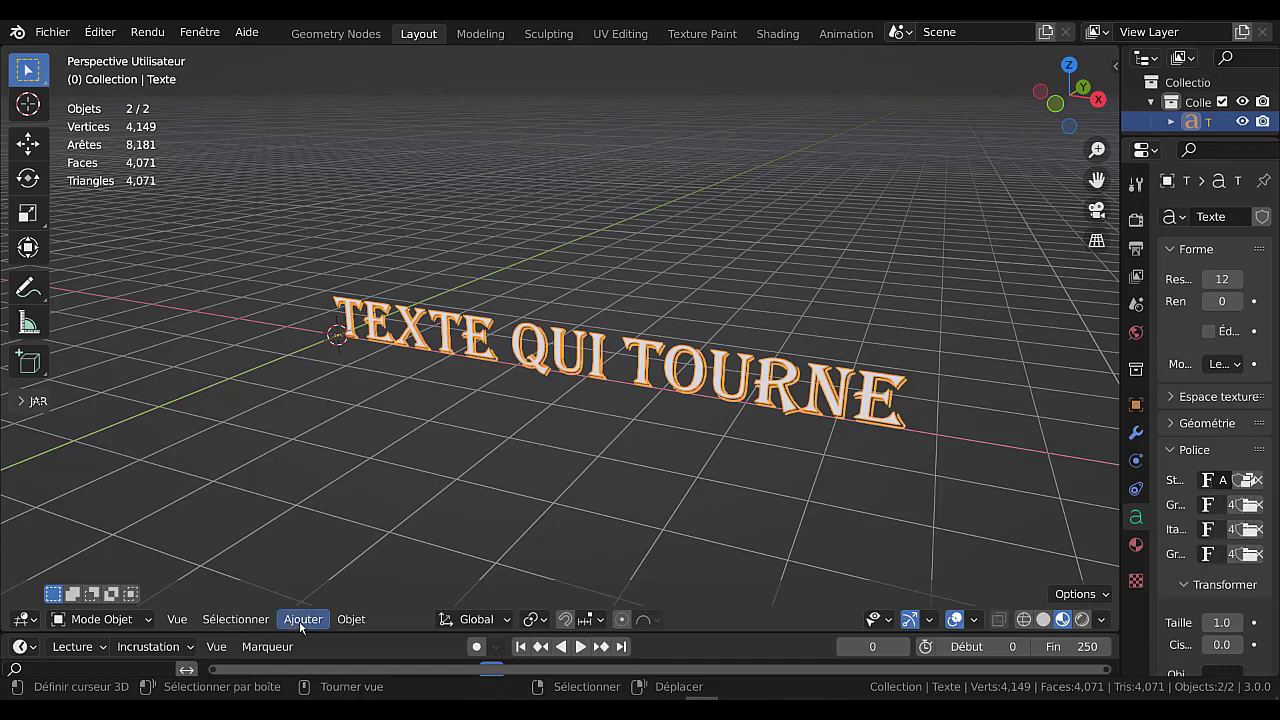
{"action": "right_click", "coordinate": [318, 380]}
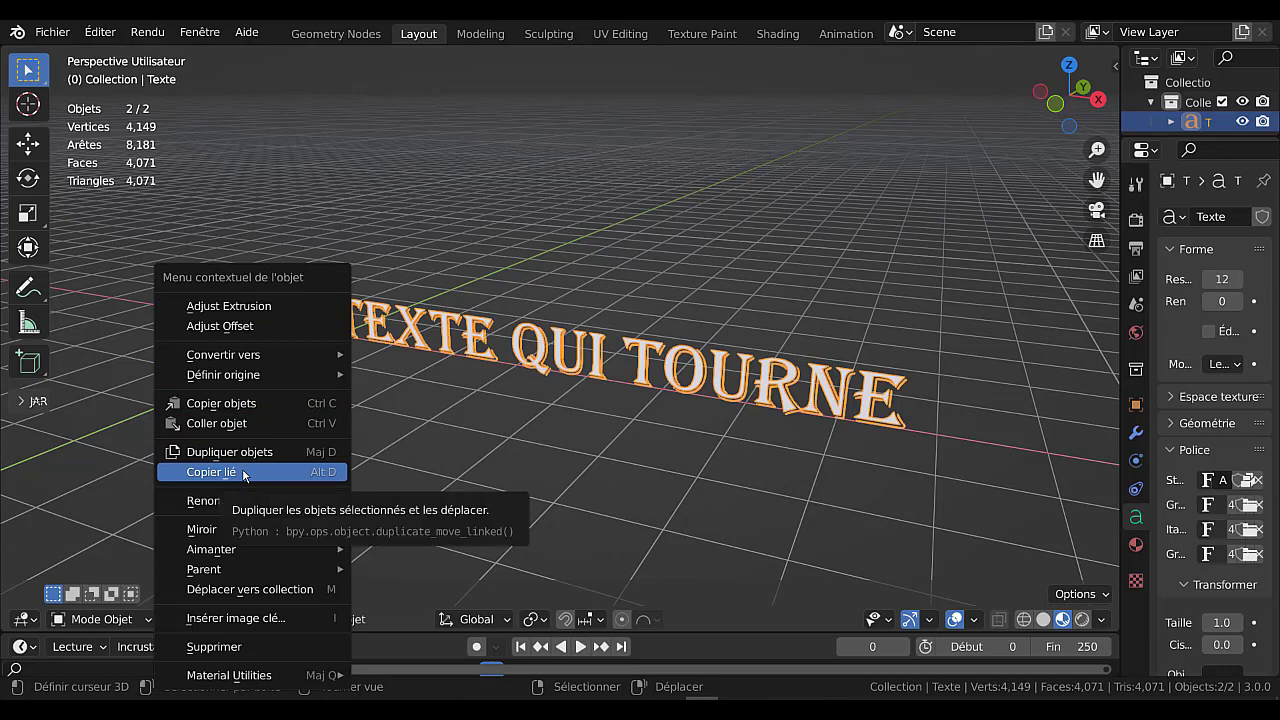
{"action": "mouse_move", "coordinate": [228, 355]}
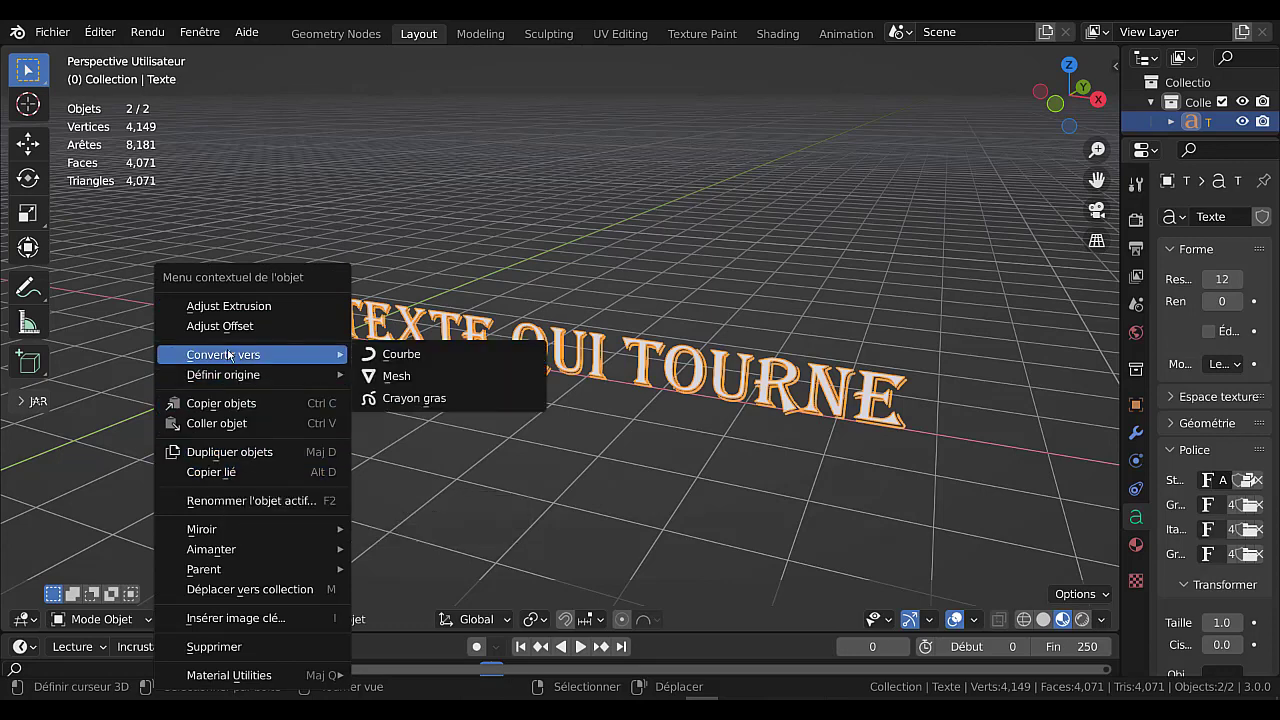
{"action": "left_click", "coordinate": [396, 356]}
- Try moving the control point at the top of the letter Q upward by about 0.19 m in edit mode
{"action": "key", "text": "Tab"}
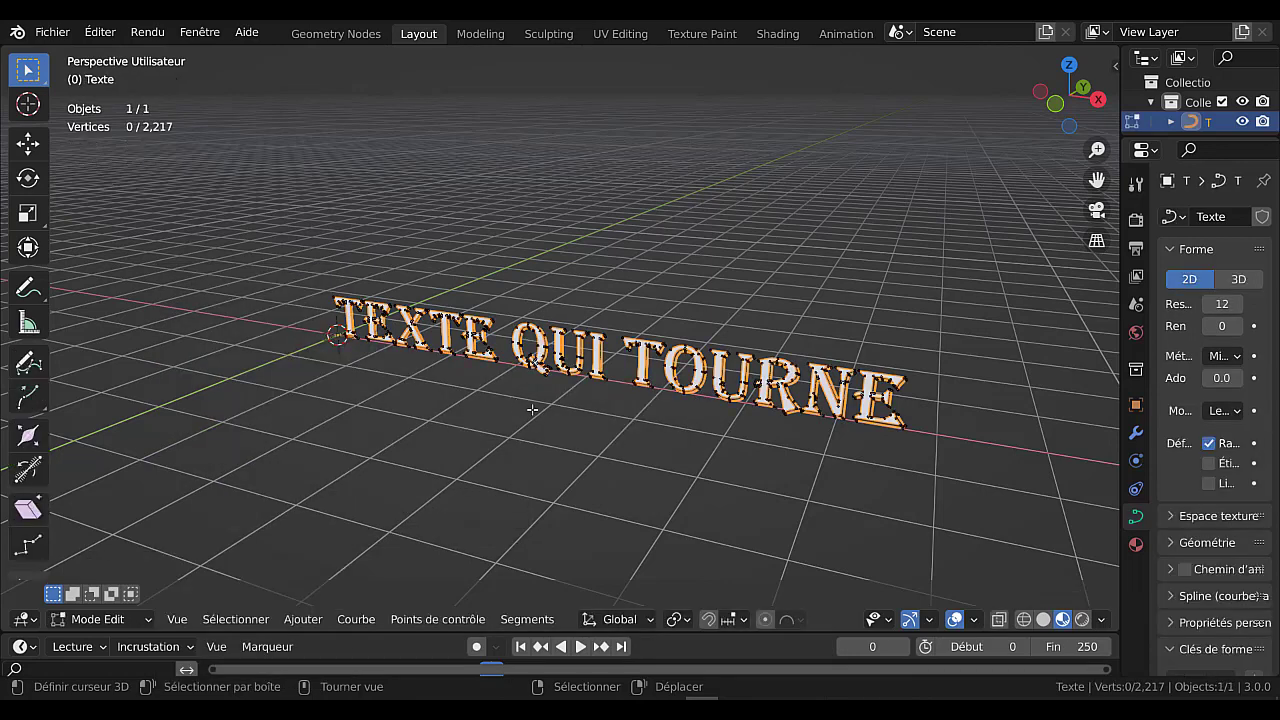
{"action": "scroll", "coordinate": [479, 416], "scroll_direction": "up", "scroll_amount": 6}
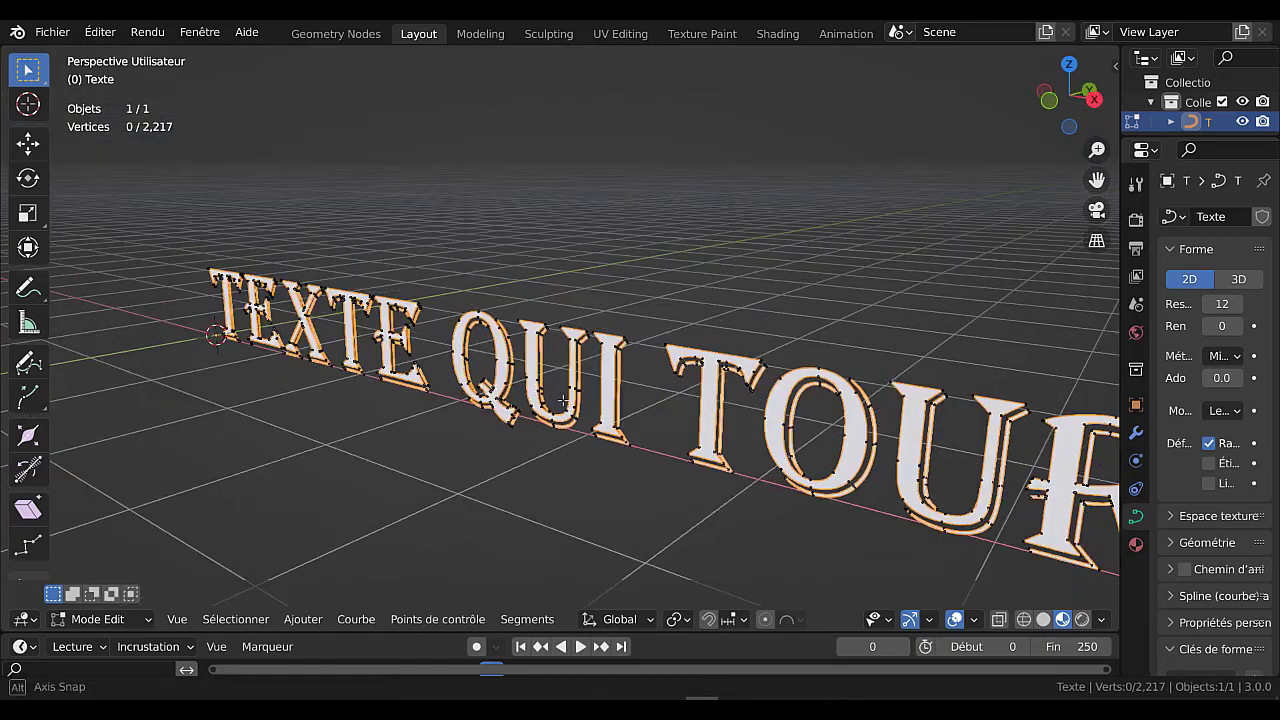
{"action": "middle_click_drag", "start_coordinate": [480, 415], "coordinate": [655, 392]}
{"action": "scroll", "coordinate": [594, 366], "scroll_direction": "up", "scroll_amount": 2}
{"action": "scroll", "coordinate": [594, 366], "scroll_direction": "up", "scroll_amount": 1}
{"action": "left_click", "coordinate": [541, 312]}
{"action": "key", "text": "g"}
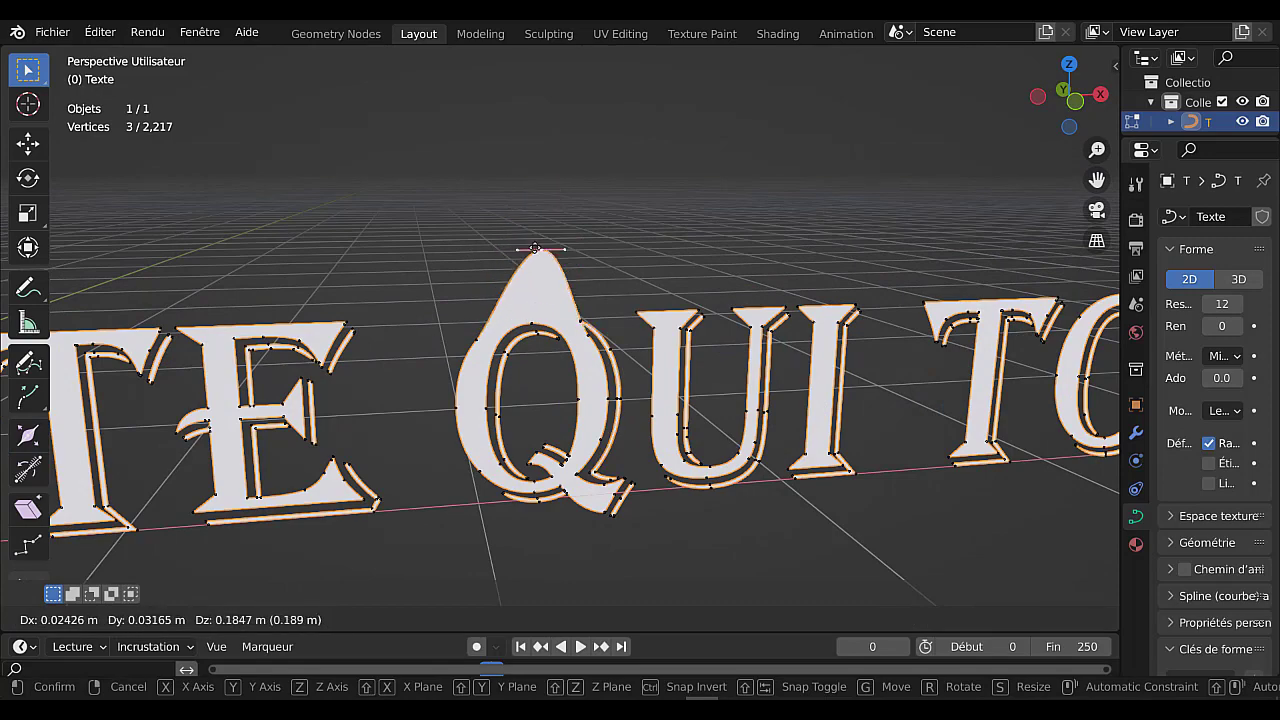
{"action": "right_click", "coordinate": [543, 251]}
{"action": "scroll", "coordinate": [543, 251], "scroll_direction": "down", "scroll_amount": 3}
{"action": "scroll", "coordinate": [610, 360], "scroll_direction": "down", "scroll_amount": 2}
{"action": "middle_click_drag", "start_coordinate": [566, 422], "coordinate": [503, 449]}
{"action": "key", "text": "Tab"}
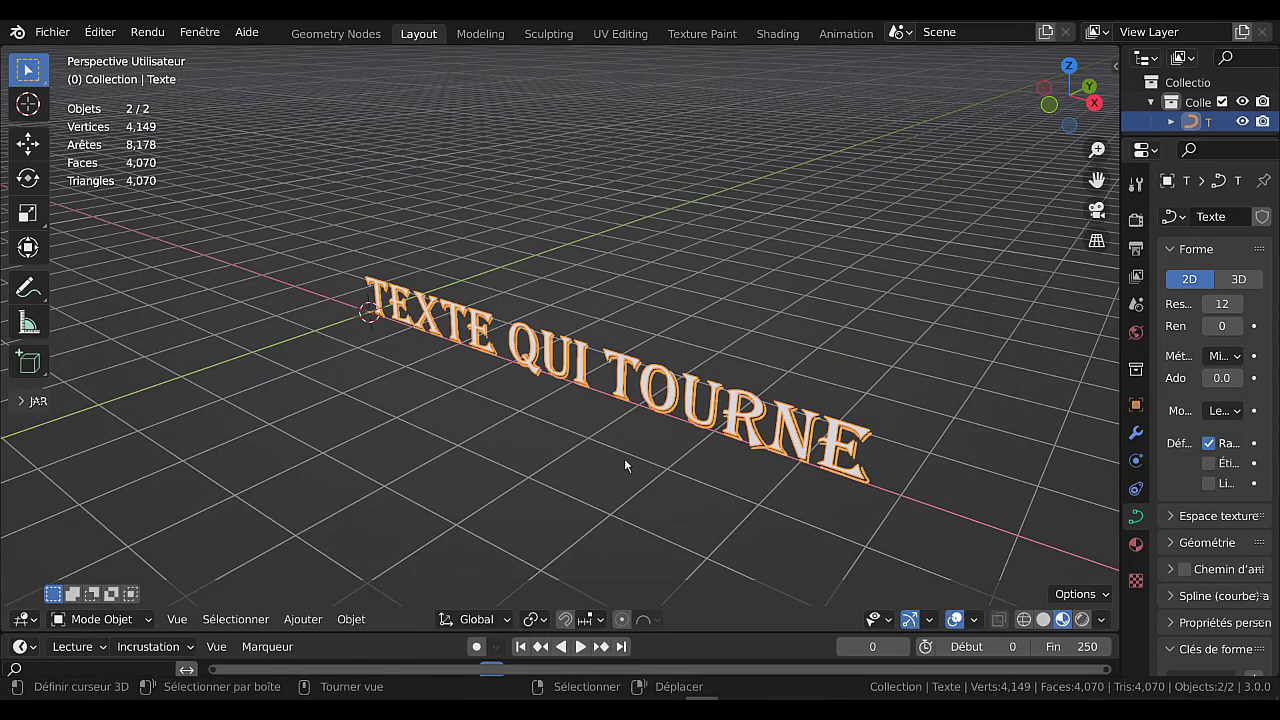
{"action": "scroll", "coordinate": [610, 408], "scroll_direction": "up", "scroll_amount": 3}
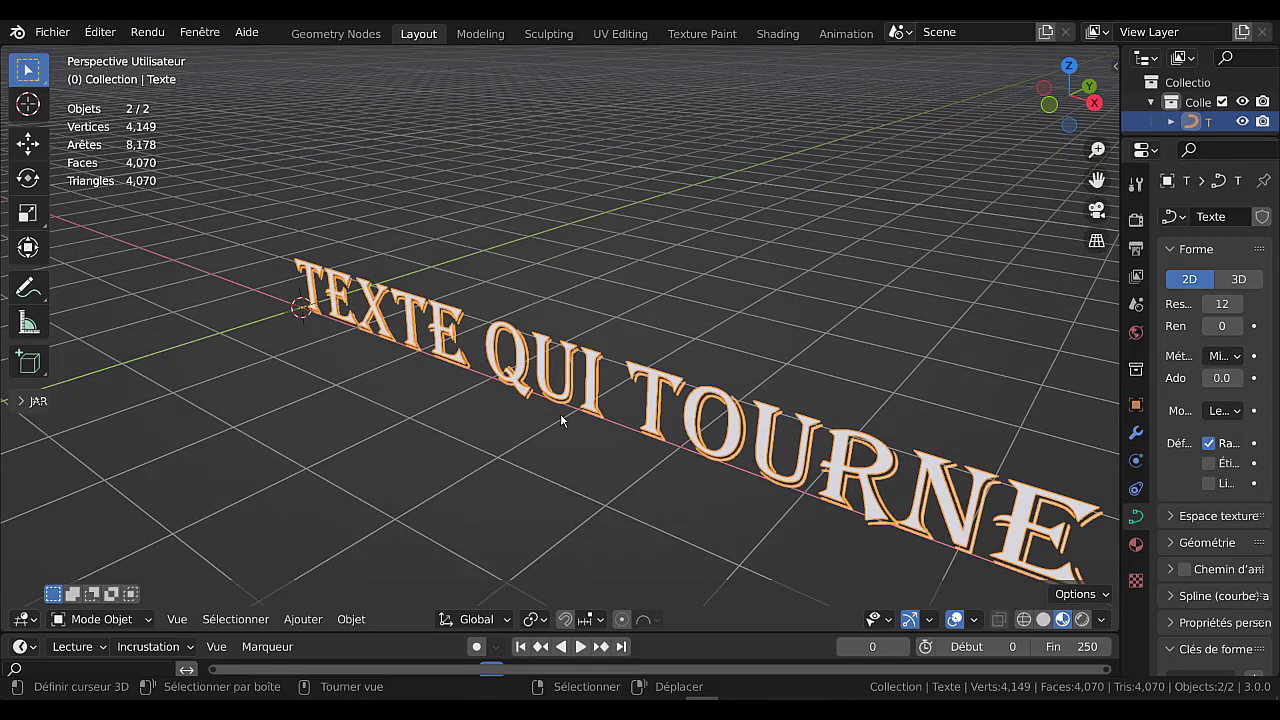
{"action": "key", "text": "Tab"}
{"action": "scroll", "coordinate": [595, 403], "scroll_direction": "up", "scroll_amount": 2}
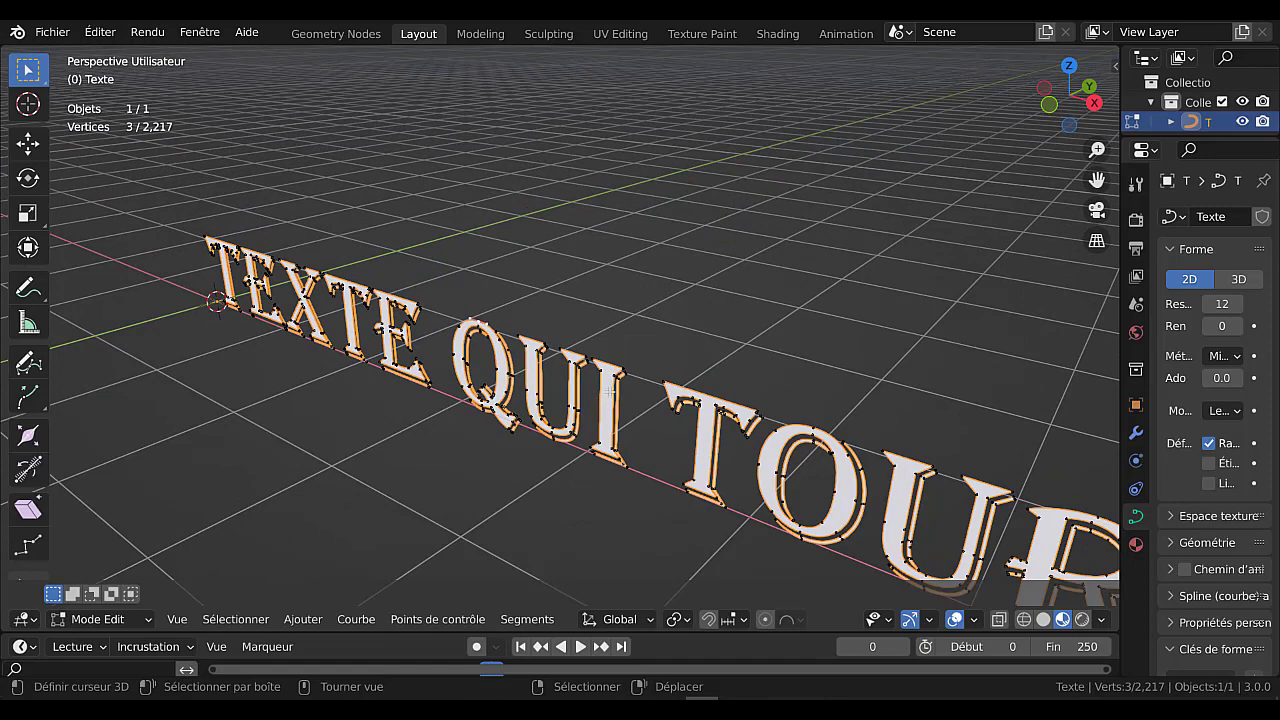
{"action": "key", "text": "Tab"}
{"action": "scroll", "coordinate": [580, 405], "scroll_direction": "down", "scroll_amount": 5}
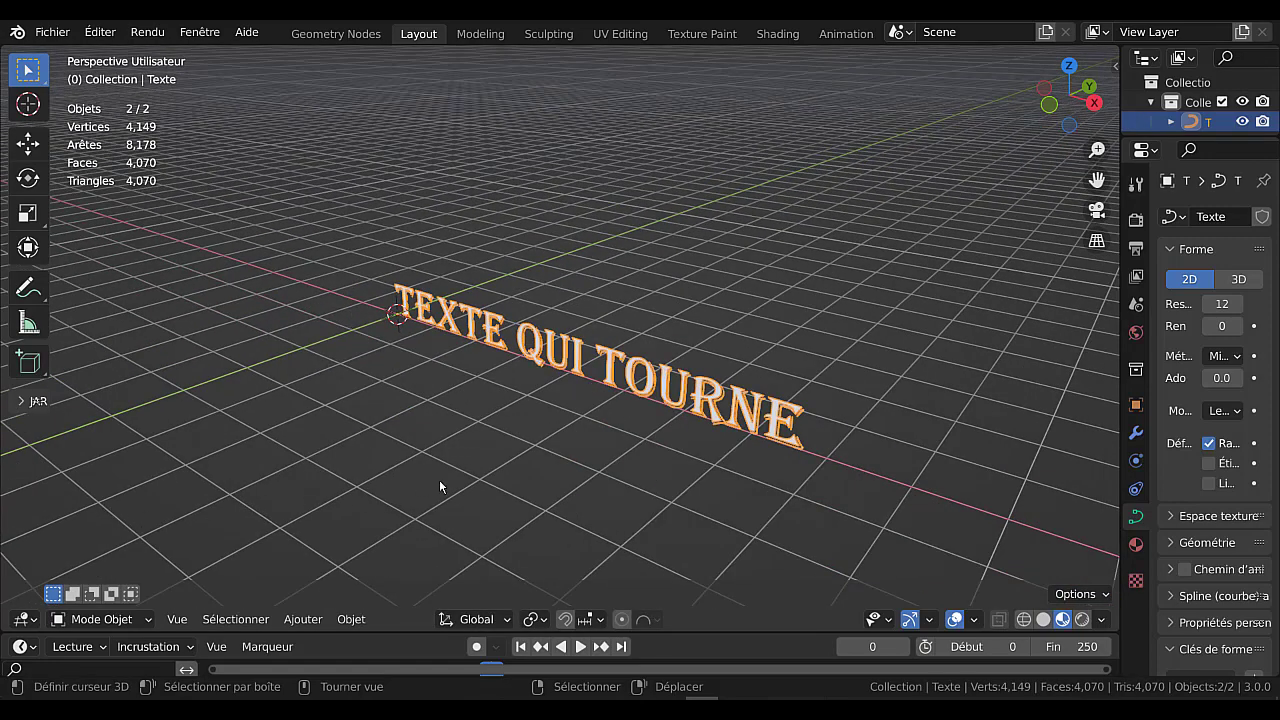
- Convert the curve text to a mesh
{"action": "right_click", "coordinate": [583, 488]}
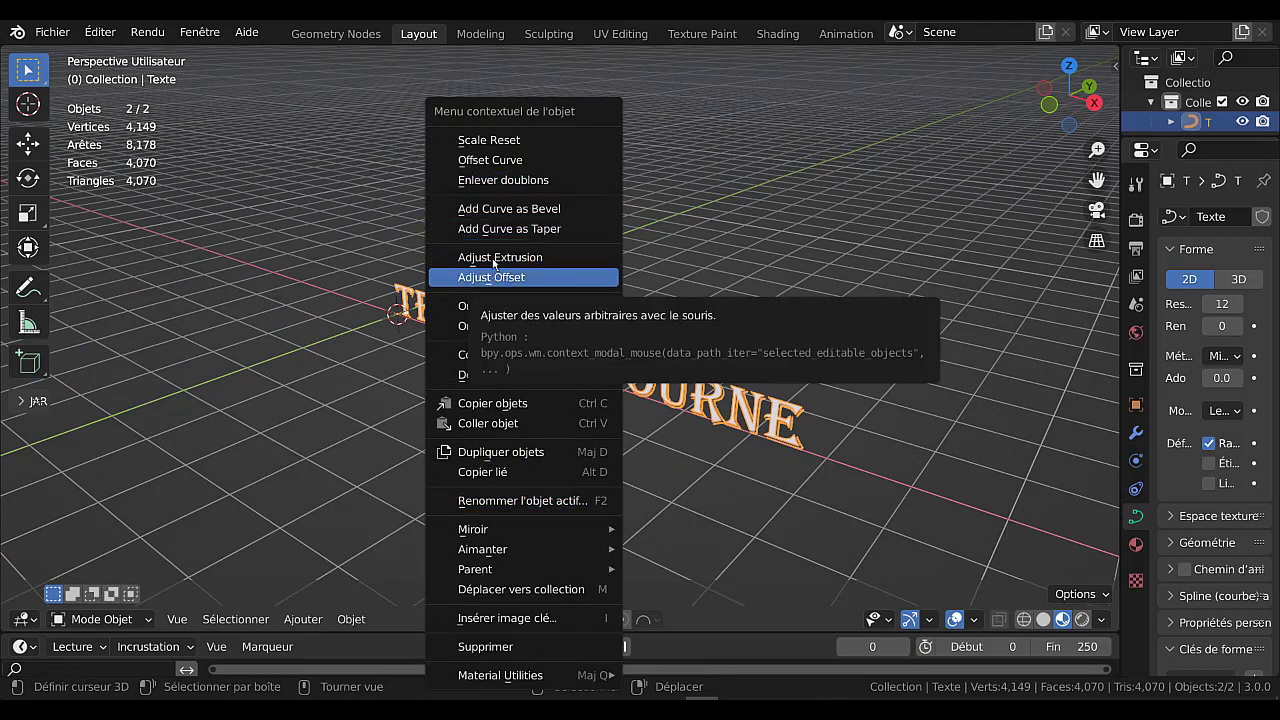
{"action": "mouse_move", "coordinate": [491, 362]}
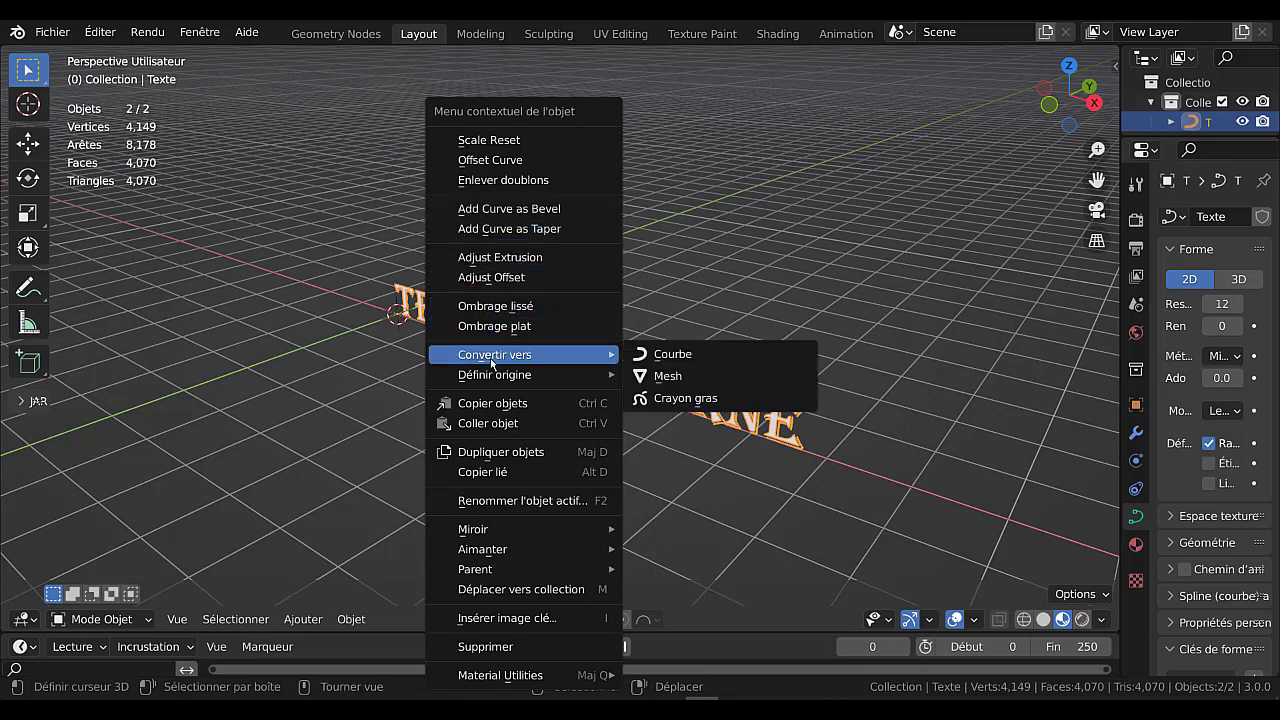
{"action": "left_click", "coordinate": [676, 377]}
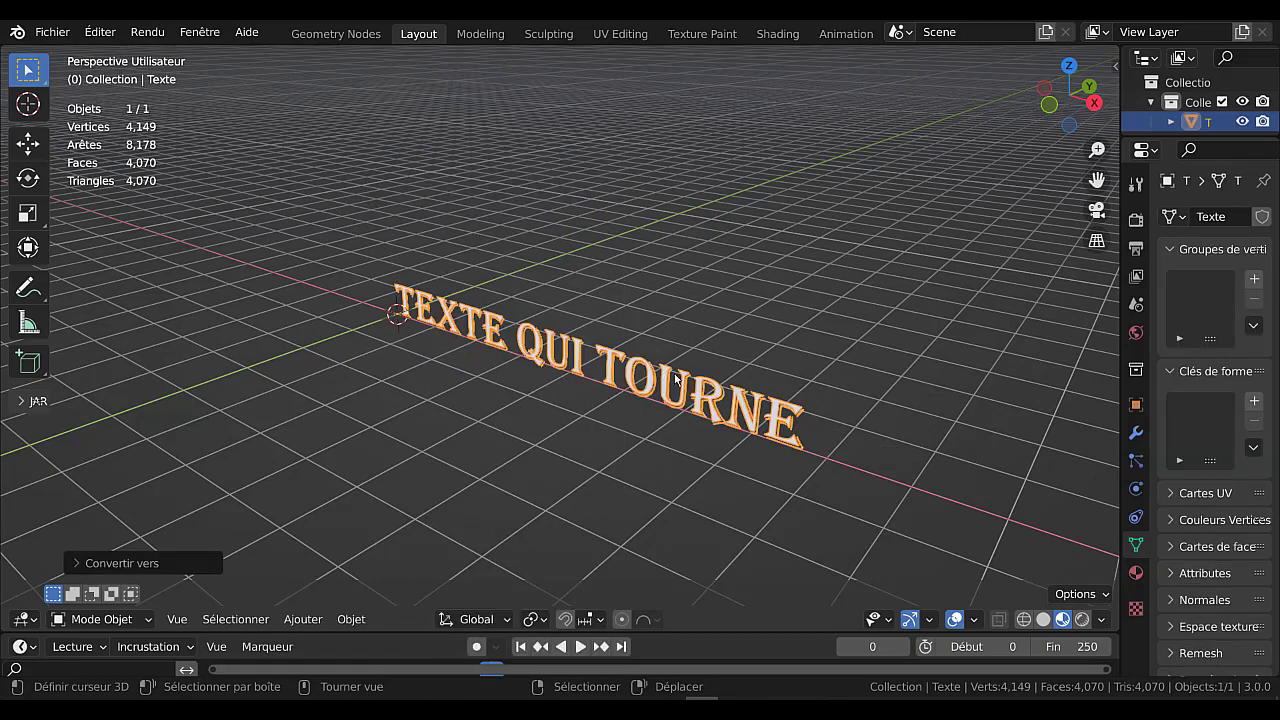
- Select the entire text mesh in edit mode and subdivide it once
{"action": "middle_click_drag", "start_coordinate": [648, 503], "coordinate": [597, 481]}
{"action": "key", "text": "Tab"}
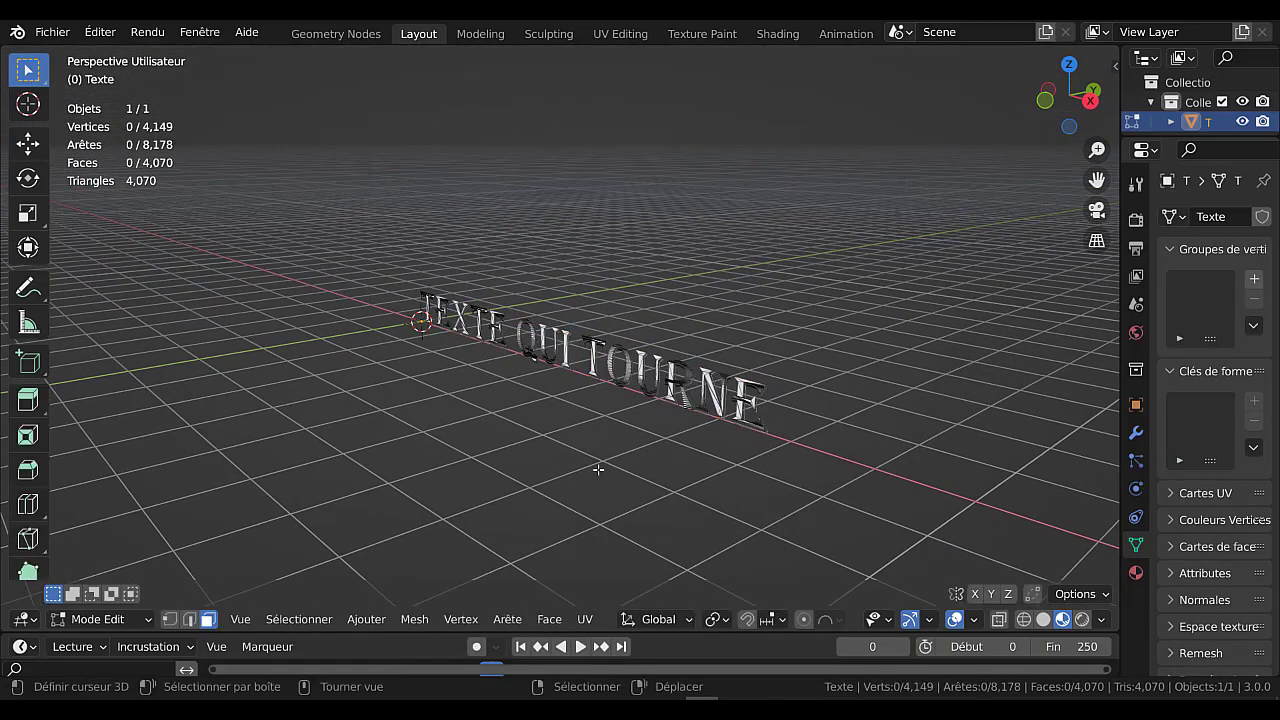
{"action": "scroll", "coordinate": [600, 466], "scroll_direction": "up", "scroll_amount": 6}
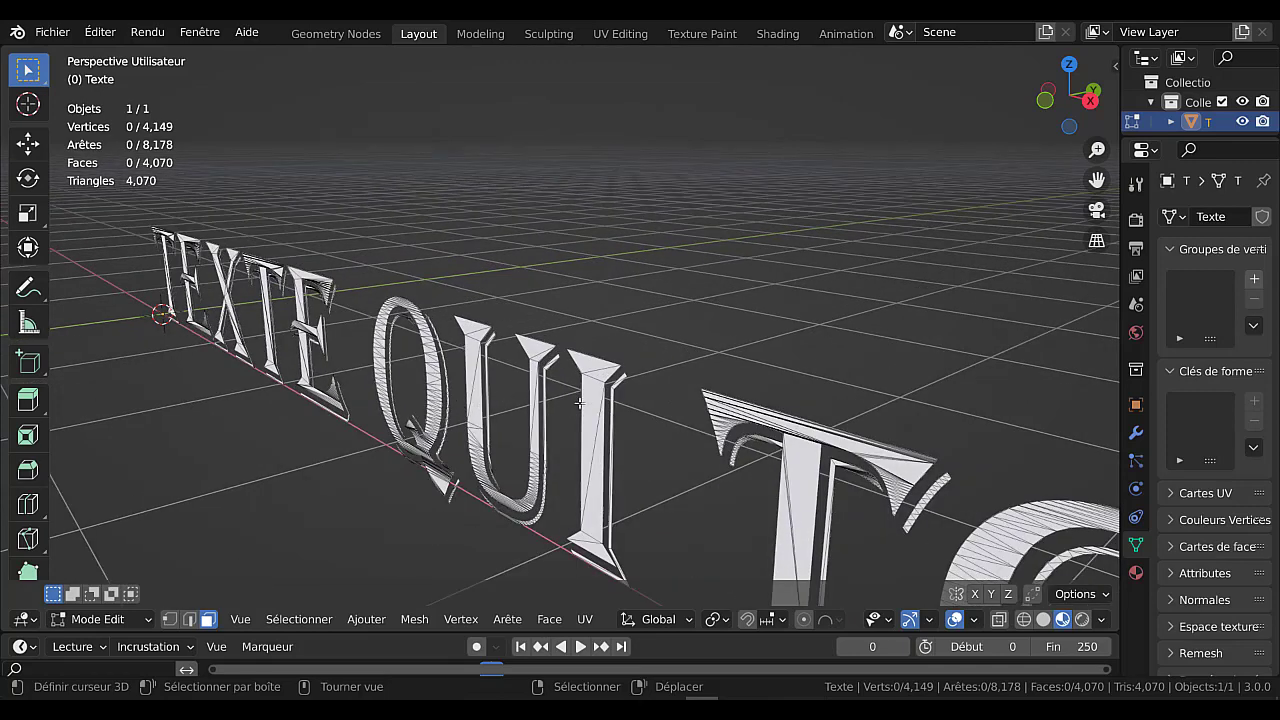
{"action": "scroll", "coordinate": [607, 430], "scroll_direction": "down", "scroll_amount": 2}
{"action": "scroll", "coordinate": [607, 425], "scroll_direction": "up", "scroll_amount": 1}
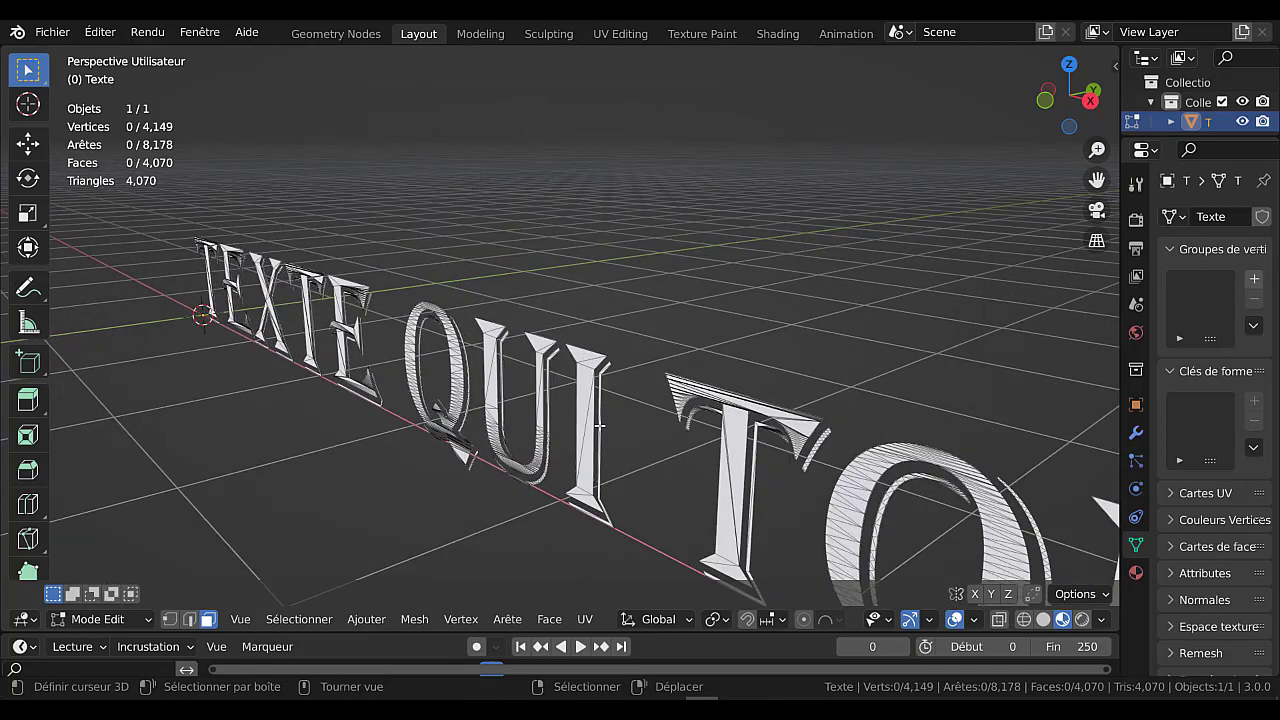
{"action": "mouse_move", "coordinate": [607, 422]}
{"action": "middle_mouse_down"}
{"action": "mouse_move", "coordinate": [665, 423]}
{"action": "mouse_move", "coordinate": [628, 429]}
{"action": "middle_mouse_up"}
{"action": "scroll", "coordinate": [628, 429], "scroll_direction": "up", "scroll_amount": 1}
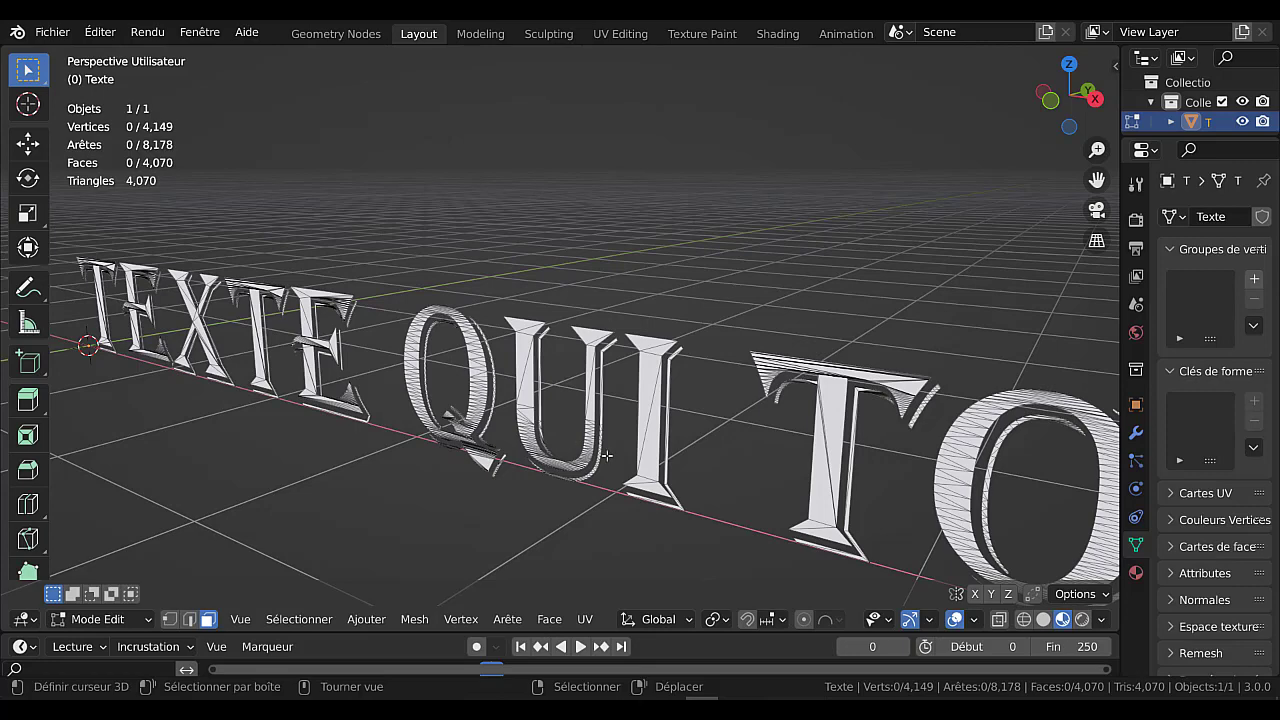
{"action": "key", "text": "a"}
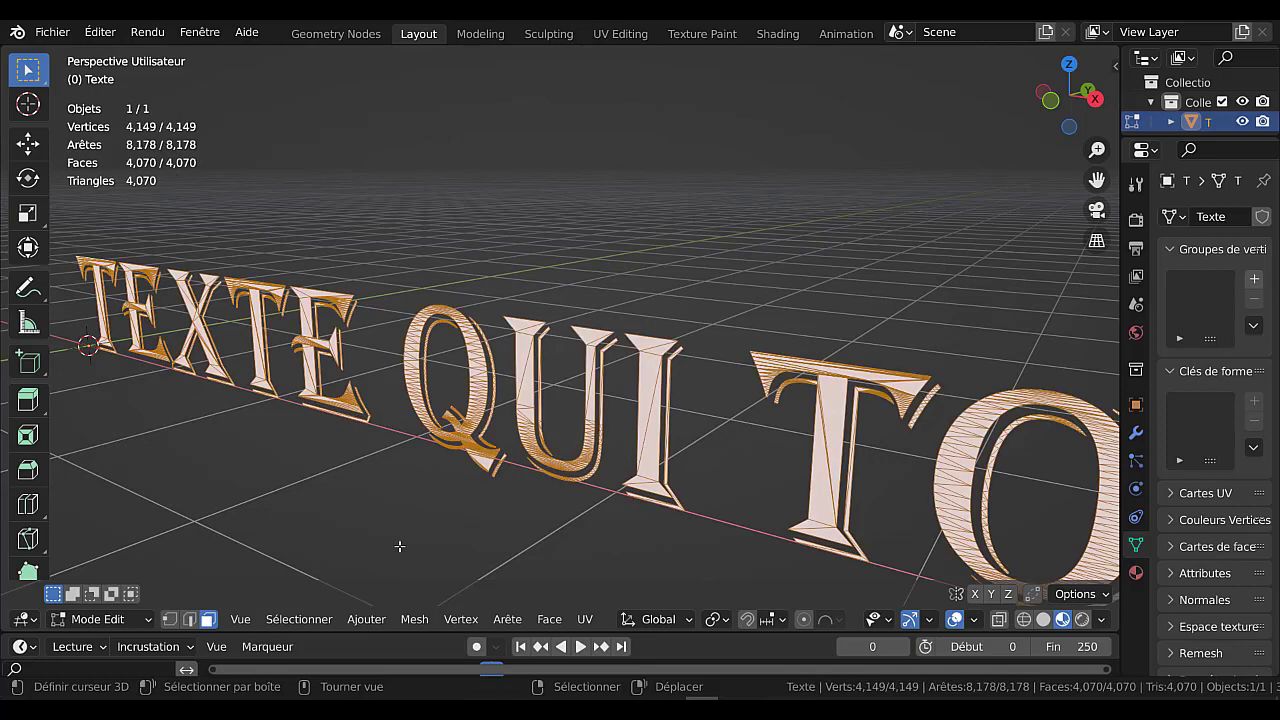
{"action": "key", "text": "q"}
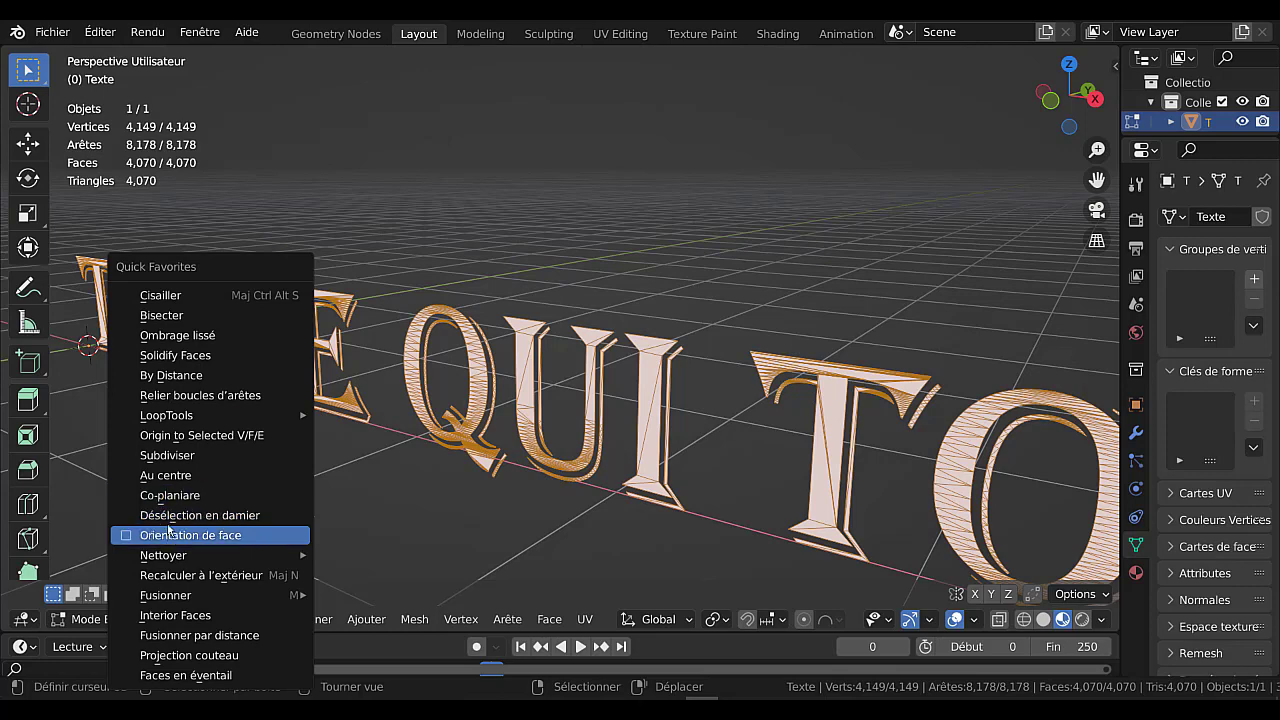
{"action": "left_click", "coordinate": [172, 456]}
- Extrude all the text faces by about -0.054 m along their normal and return to object mode
{"action": "scroll", "coordinate": [254, 460], "scroll_direction": "down", "scroll_amount": 3}
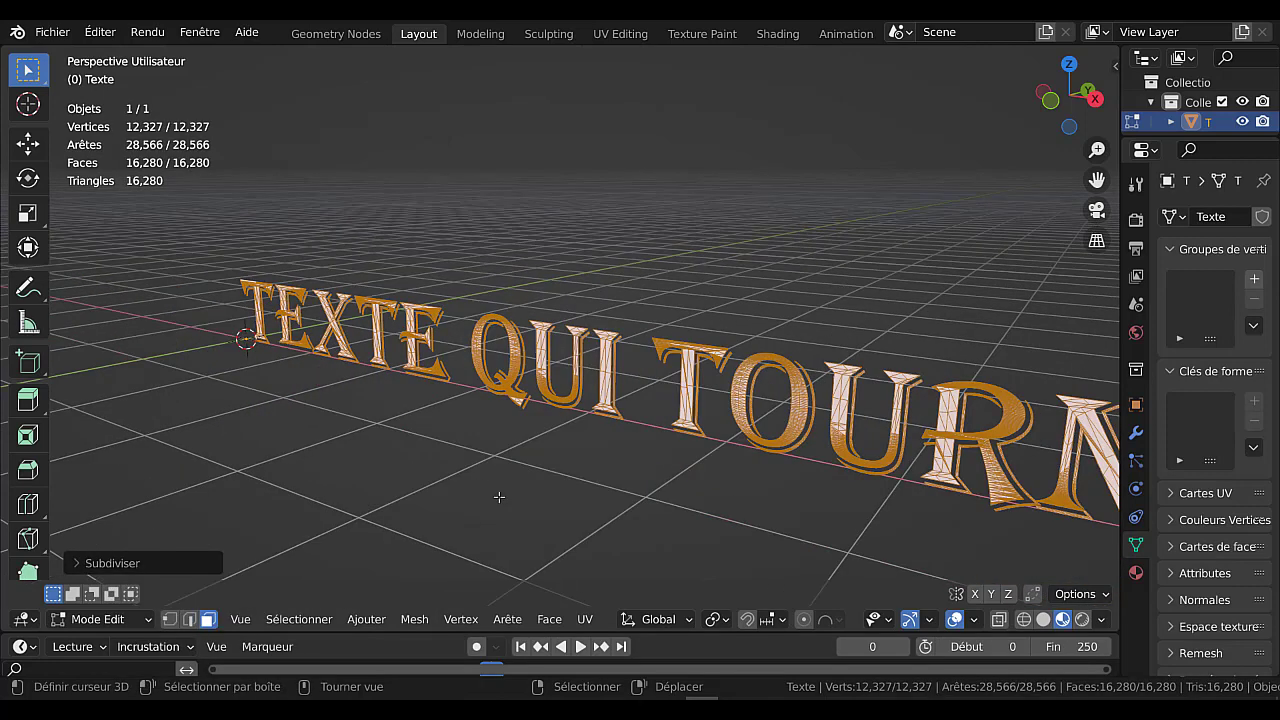
{"action": "middle_click_drag", "start_coordinate": [494, 497], "coordinate": [473, 457]}
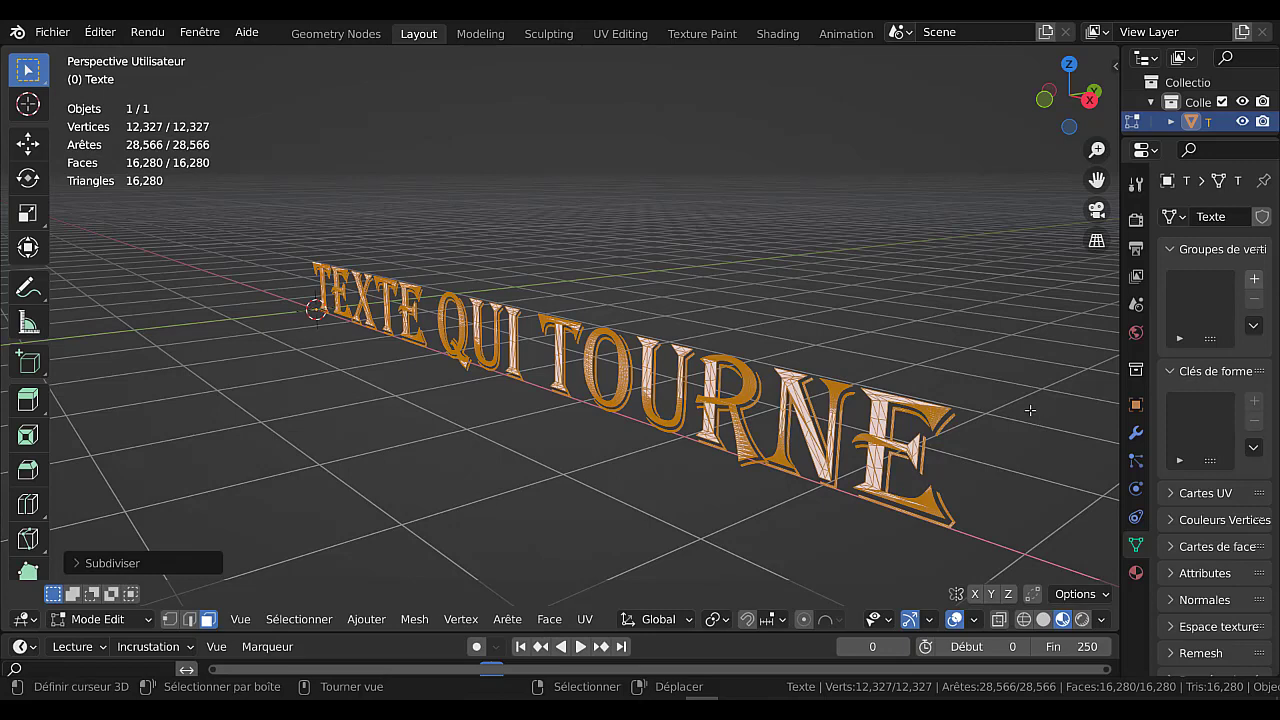
{"action": "scroll", "coordinate": [1030, 410], "scroll_direction": "up", "scroll_amount": 3}
{"action": "scroll", "coordinate": [1030, 410], "scroll_direction": "down", "scroll_amount": 3}
{"action": "left_click_drag", "start_coordinate": [1117, 400], "coordinate": [1137, 401]}
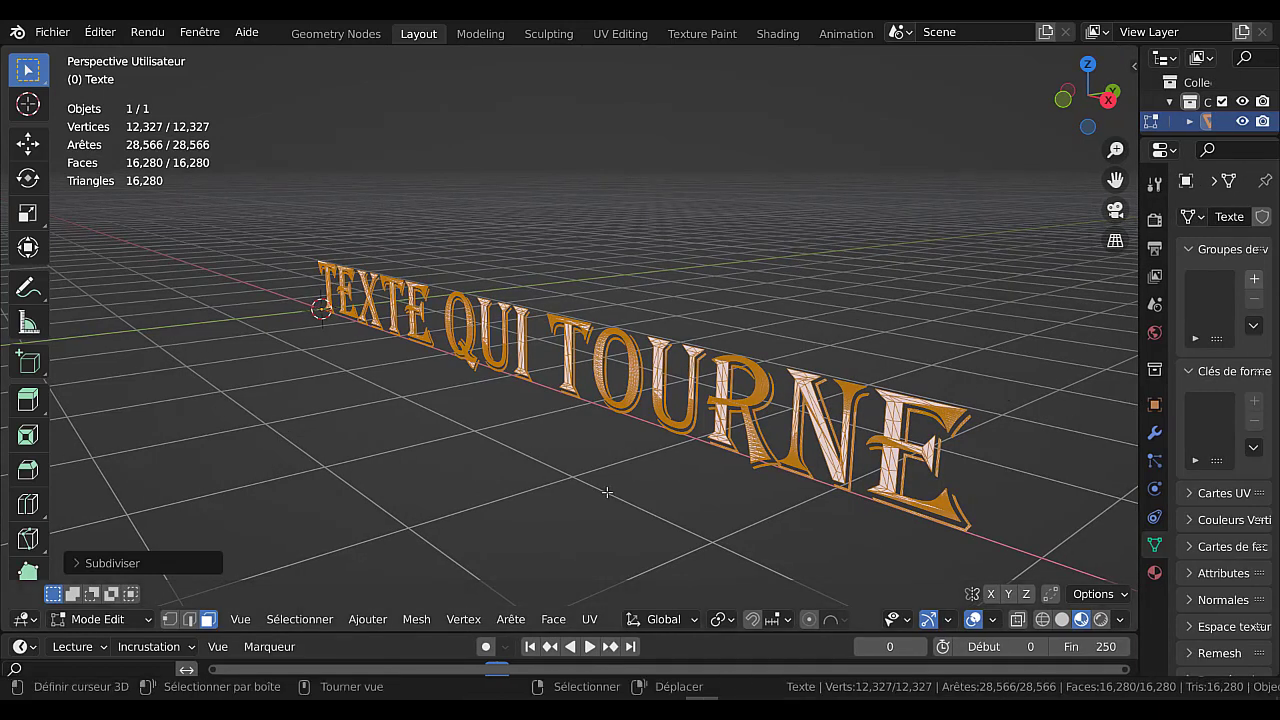
{"action": "middle_click_drag", "start_coordinate": [611, 489], "coordinate": [570, 482]}
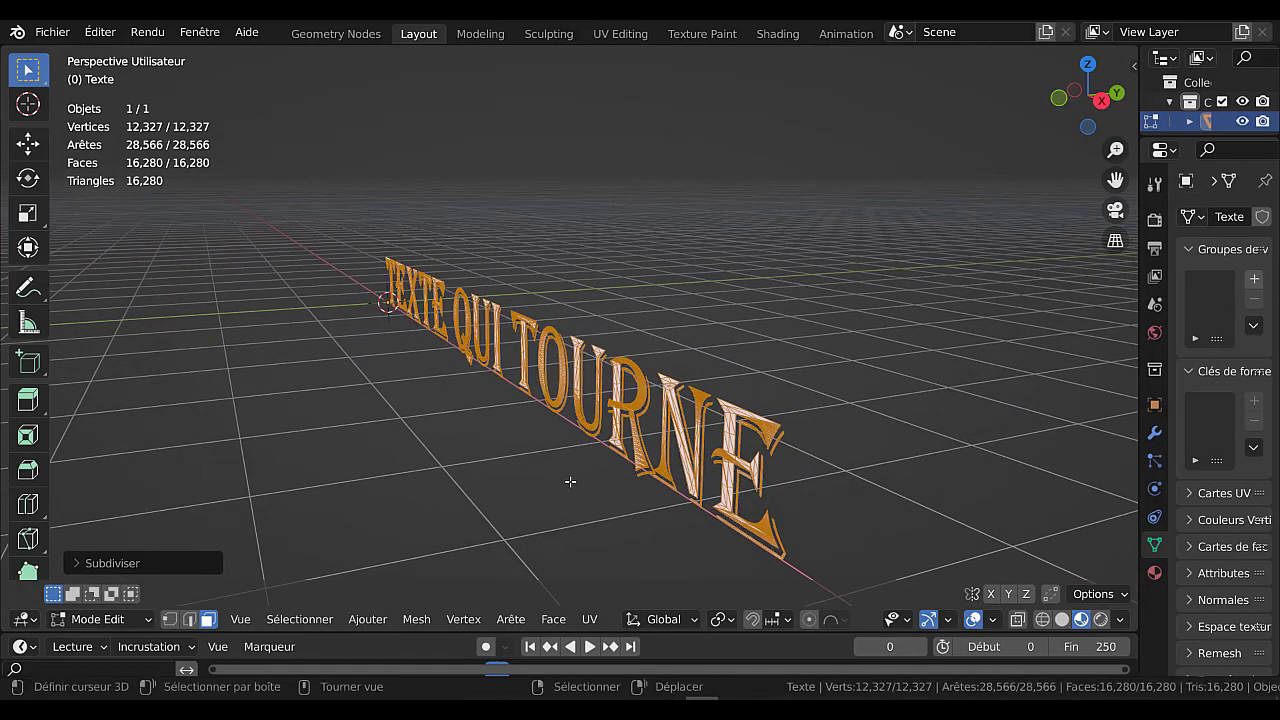
{"action": "key", "text": "e"}
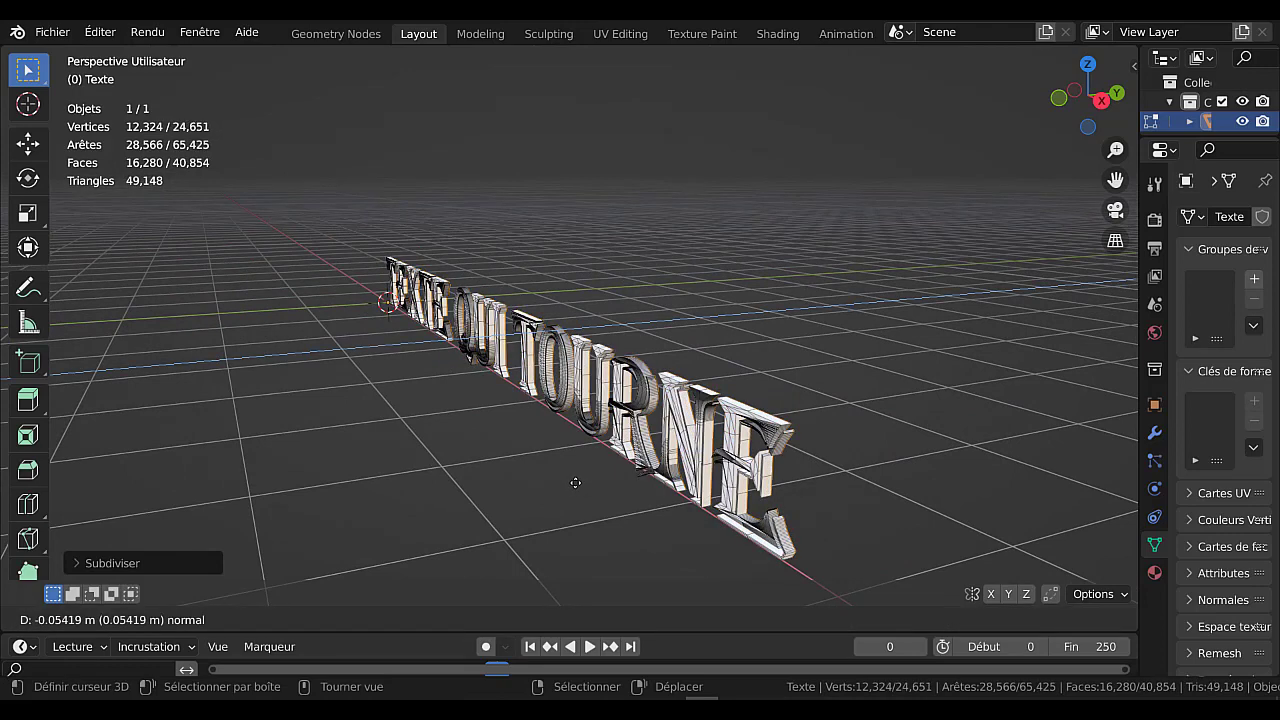
{"action": "left_click", "coordinate": [575, 483]}
{"action": "key", "text": "Tab"}
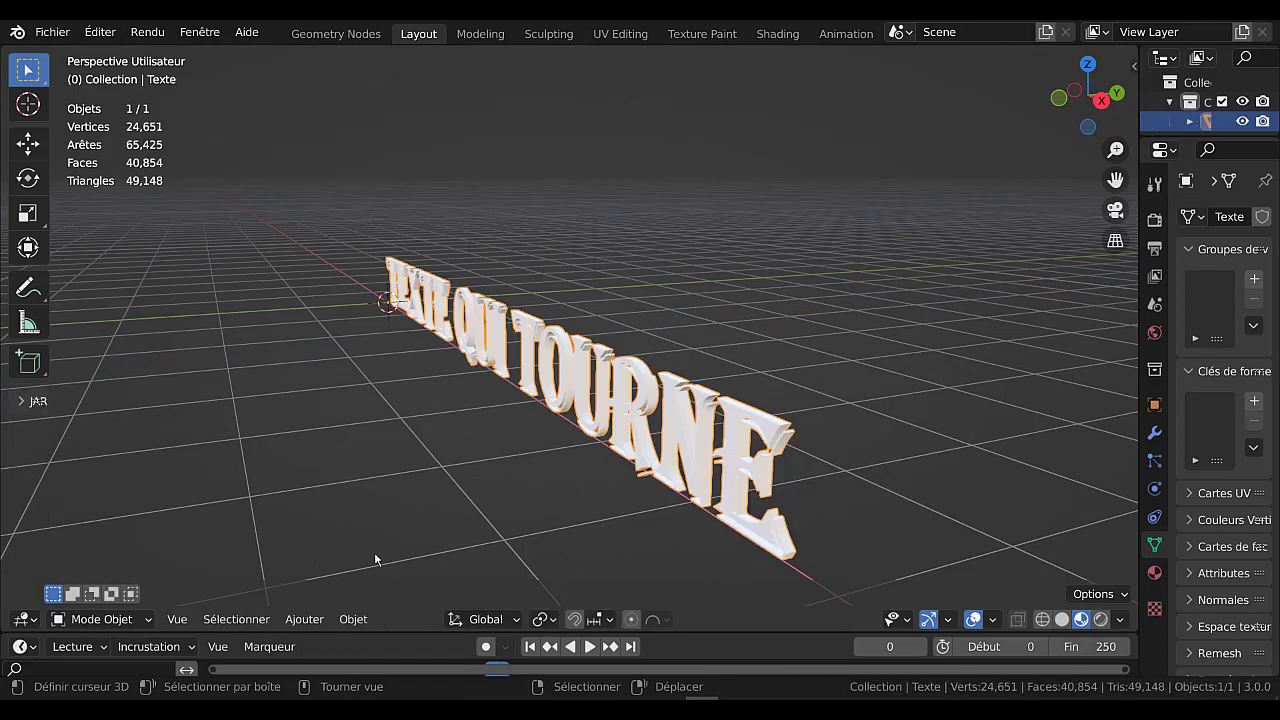
- Add a Curve (Courbe) deform modifier to the text mesh
{"action": "middle_click_drag", "start_coordinate": [374, 552], "coordinate": [958, 447]}
{"action": "left_click_drag", "start_coordinate": [1137, 391], "coordinate": [985, 415]}
{"action": "middle_click_drag", "start_coordinate": [722, 486], "coordinate": [697, 492]}
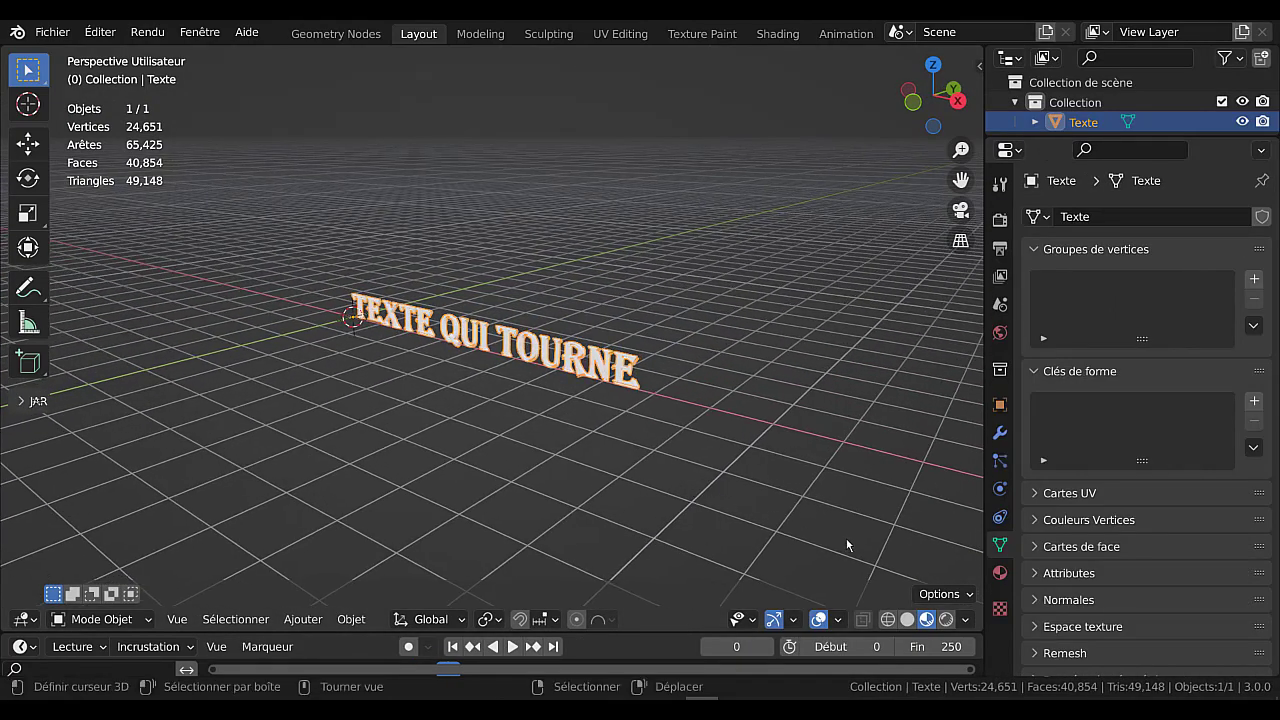
{"action": "scroll", "coordinate": [846, 538], "scroll_direction": "up", "scroll_amount": 2}
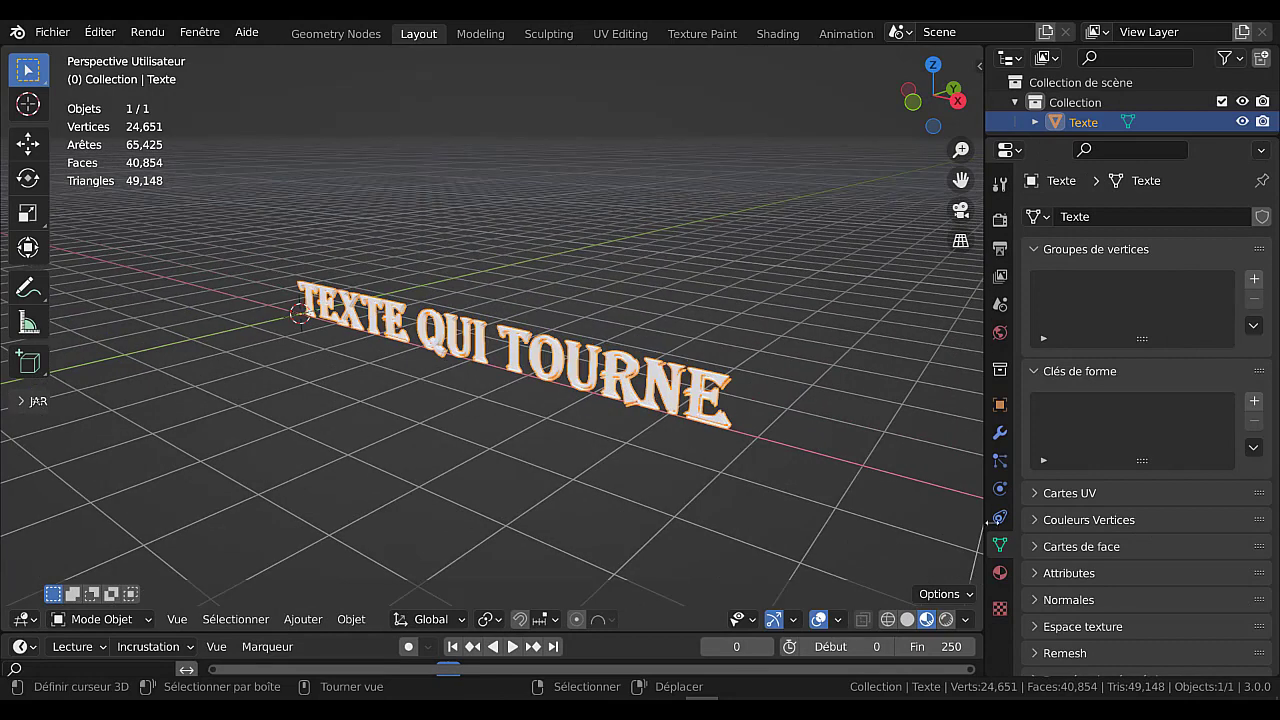
{"action": "left_click", "coordinate": [1000, 434]}
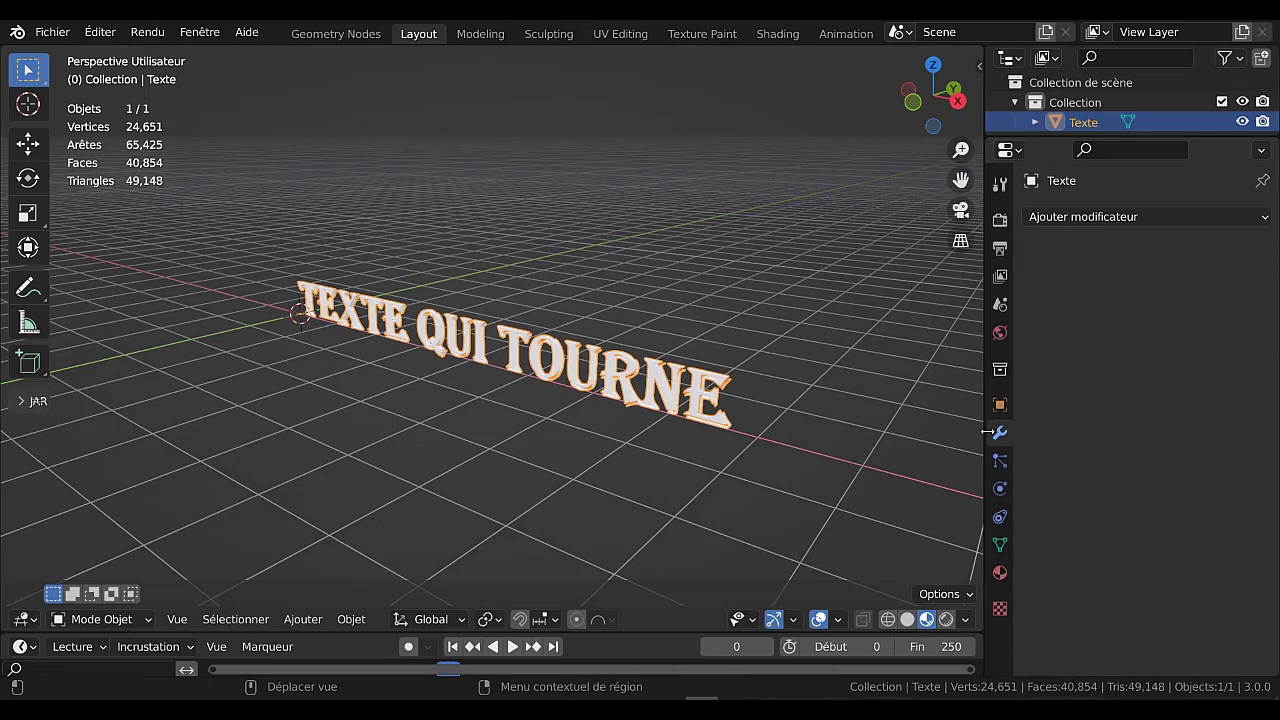
{"action": "left_click", "coordinate": [1137, 218]}
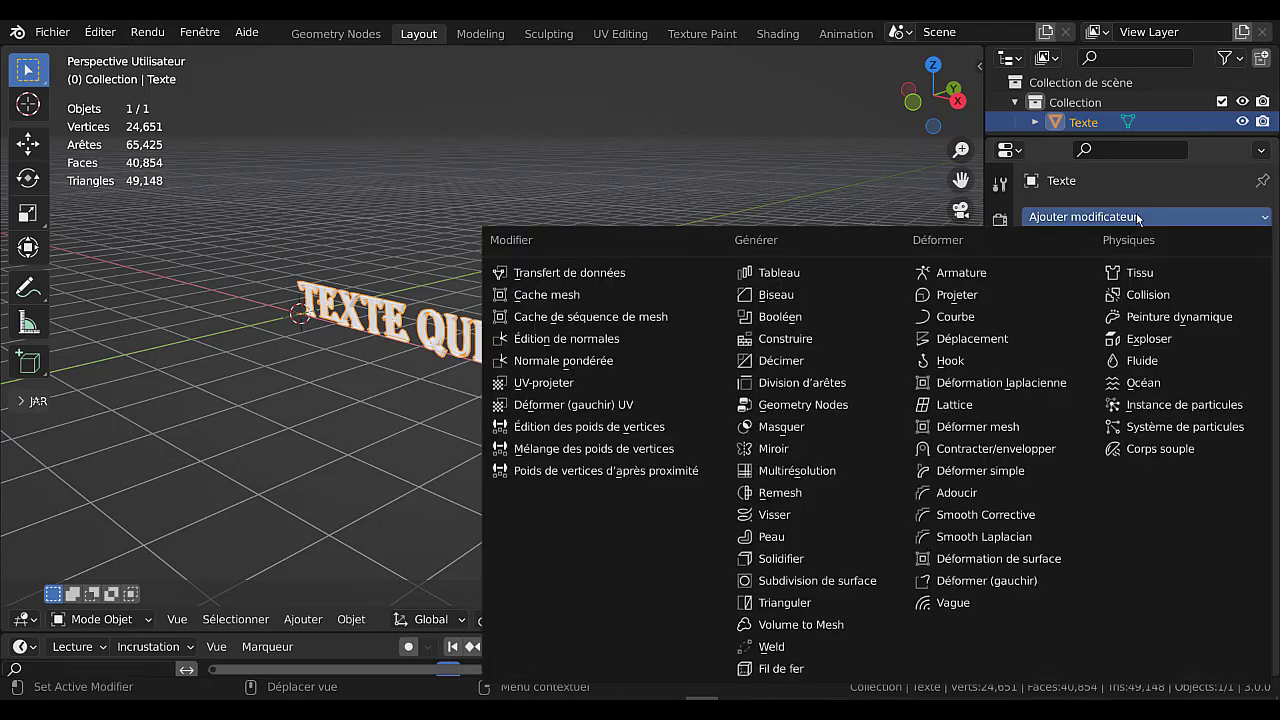
{"action": "left_click", "coordinate": [955, 317]}
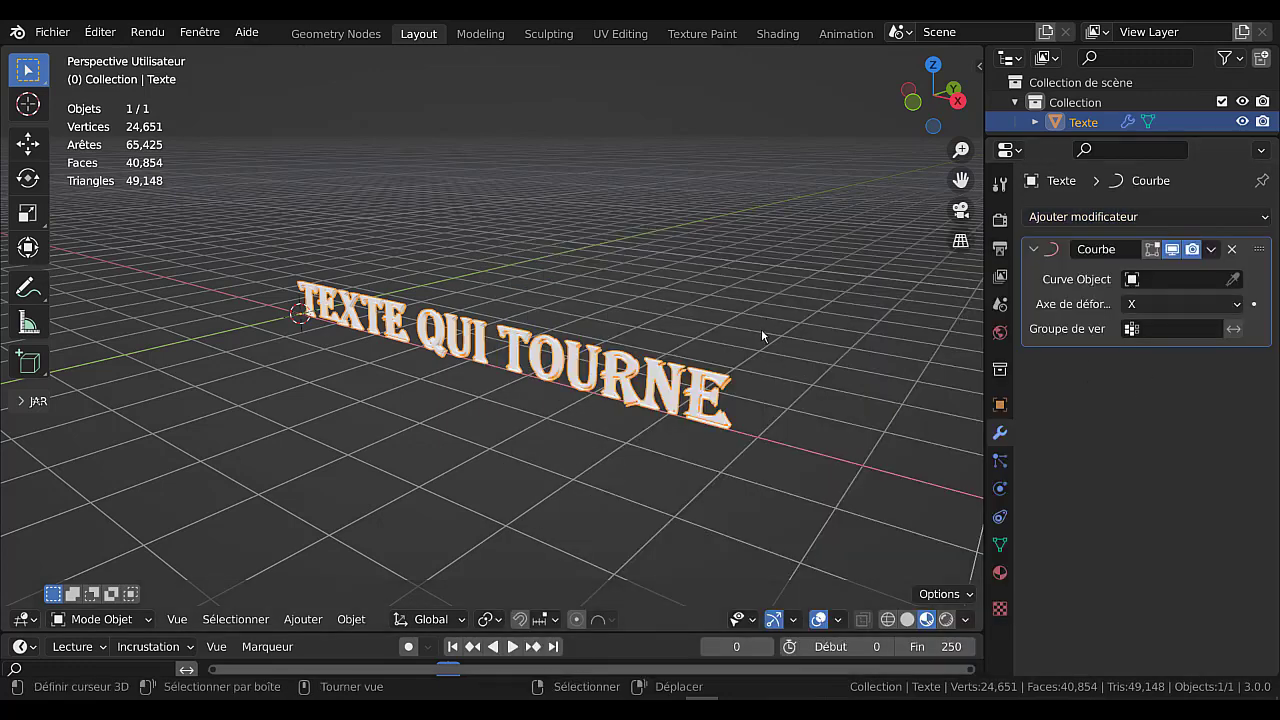
- Add a Bézier circle curve at the world origin, where the text begins
{"action": "middle_click_drag", "start_coordinate": [508, 457], "coordinate": [634, 470]}
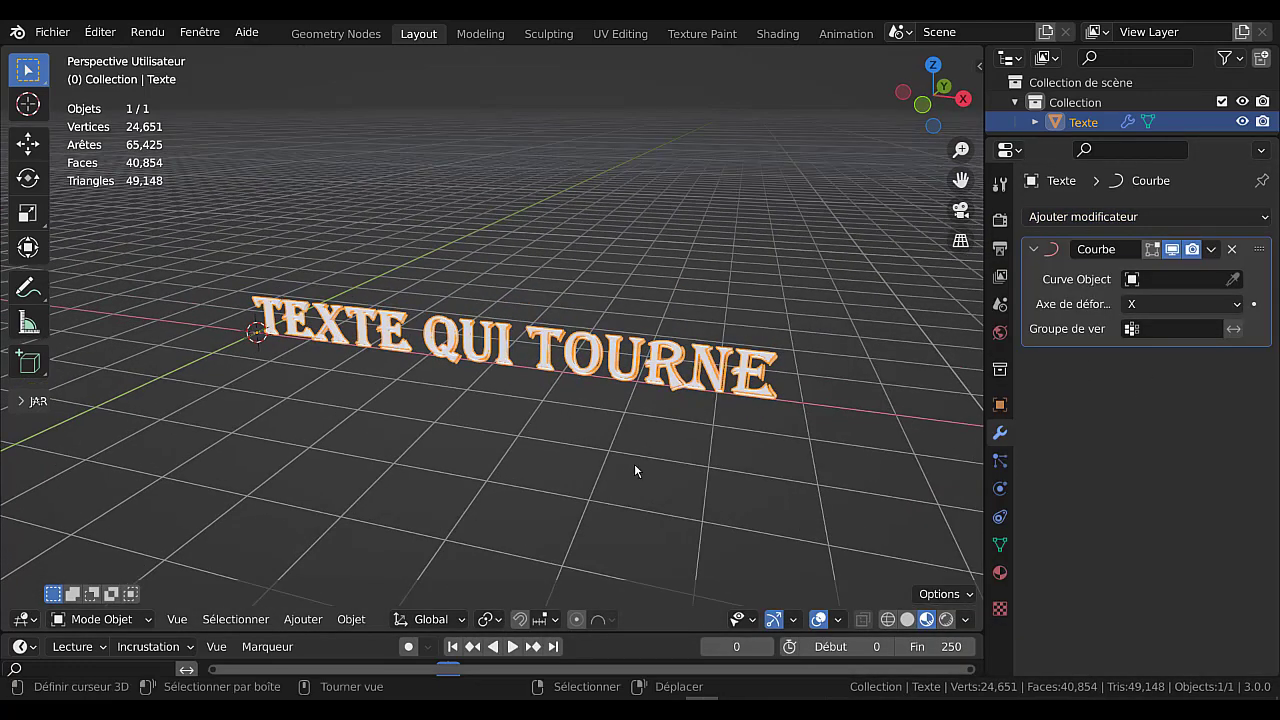
{"action": "left_click", "coordinate": [350, 620]}
{"action": "mouse_move", "coordinate": [306, 620]}
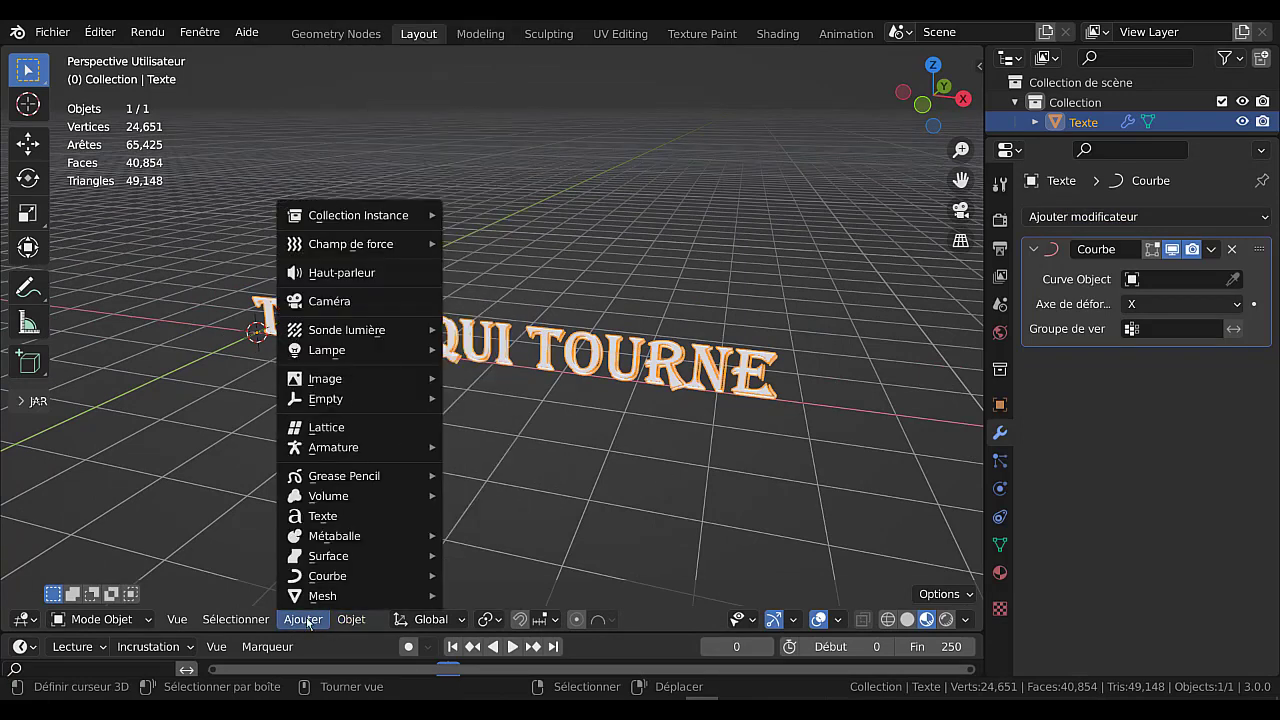
{"action": "mouse_move", "coordinate": [316, 579]}
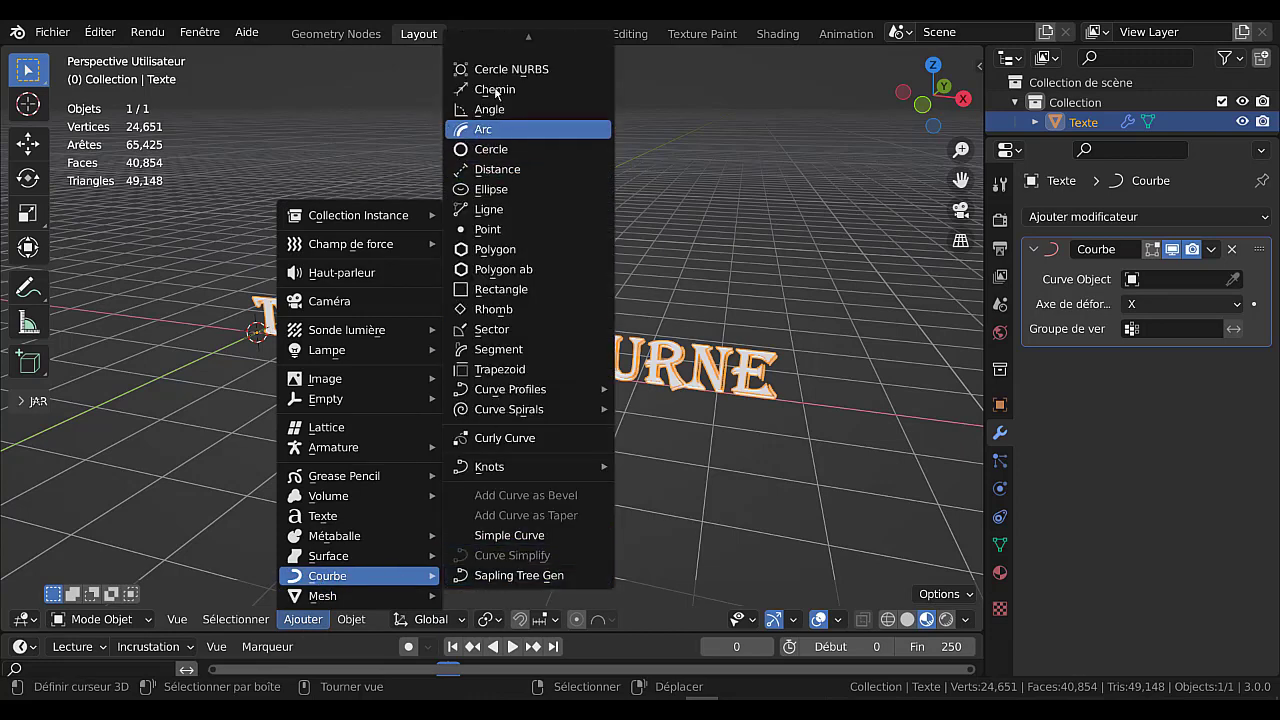
{"action": "mouse_move", "coordinate": [502, 22]}
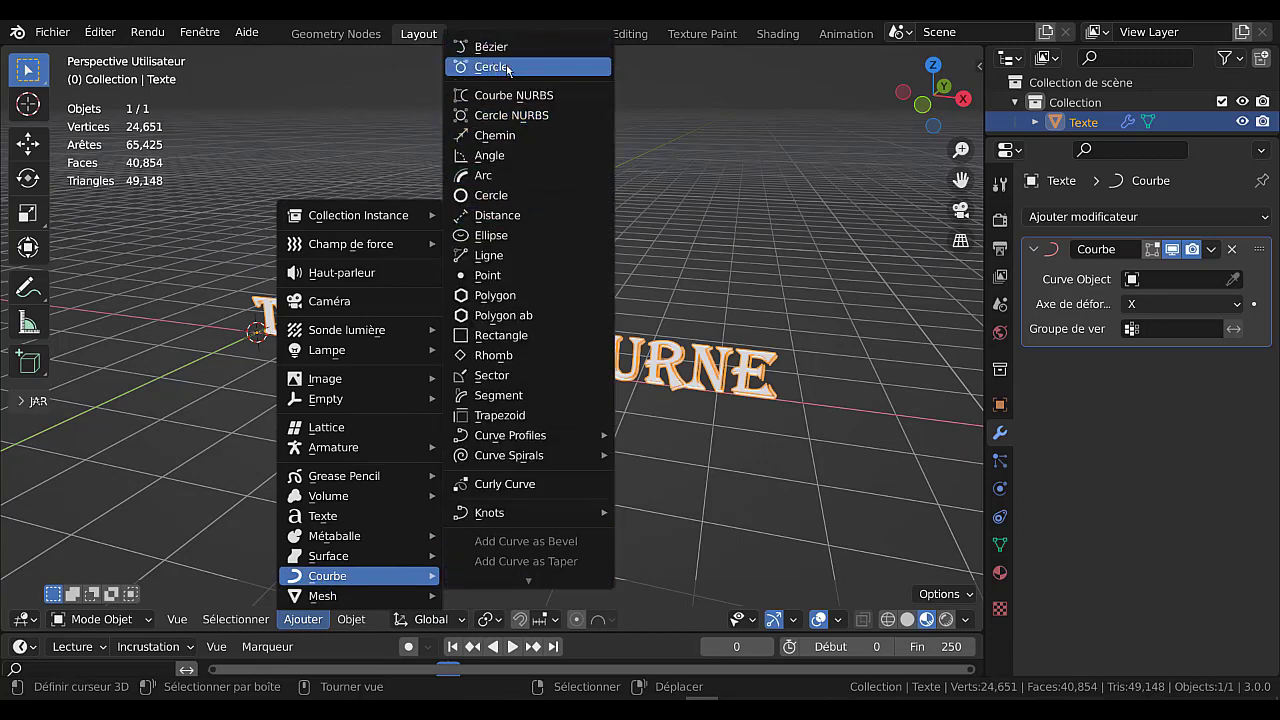
{"action": "left_click", "coordinate": [508, 68]}
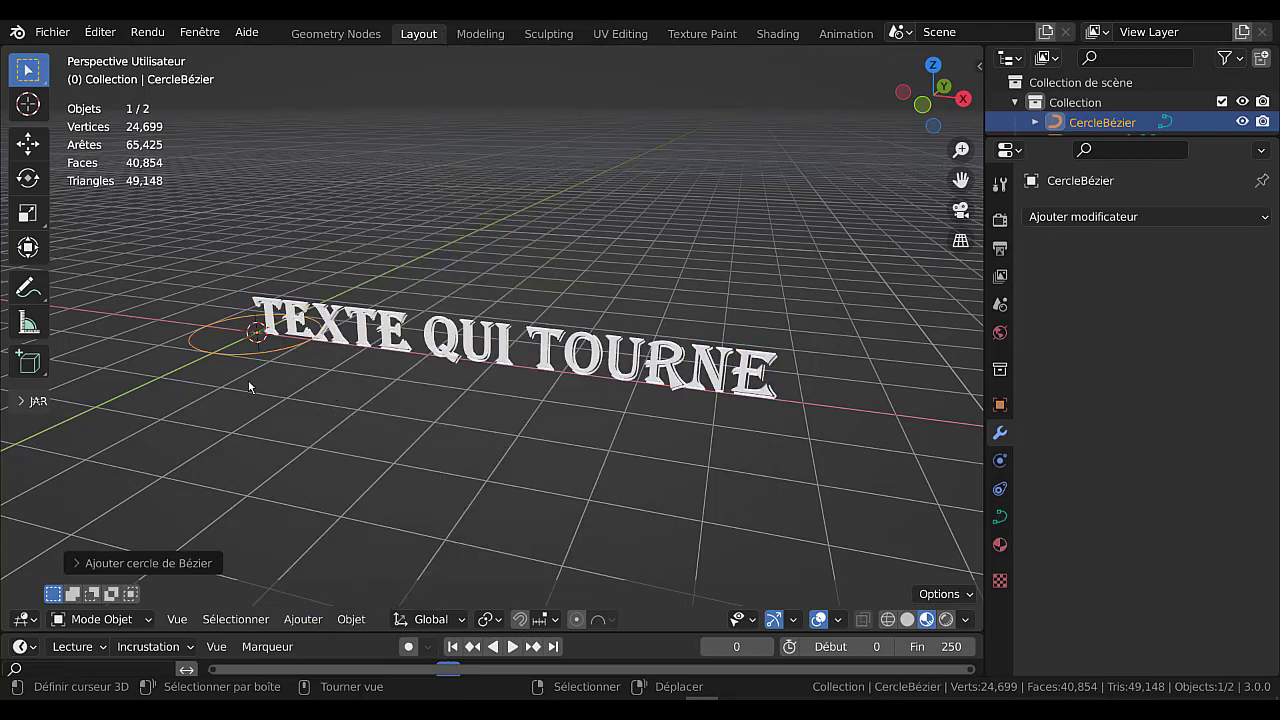
- Scale the Bézier circle up uniformly until its edge reaches about the middle of the text
{"action": "middle_click_drag", "start_coordinate": [434, 463], "coordinate": [443, 426], "text": "shift"}
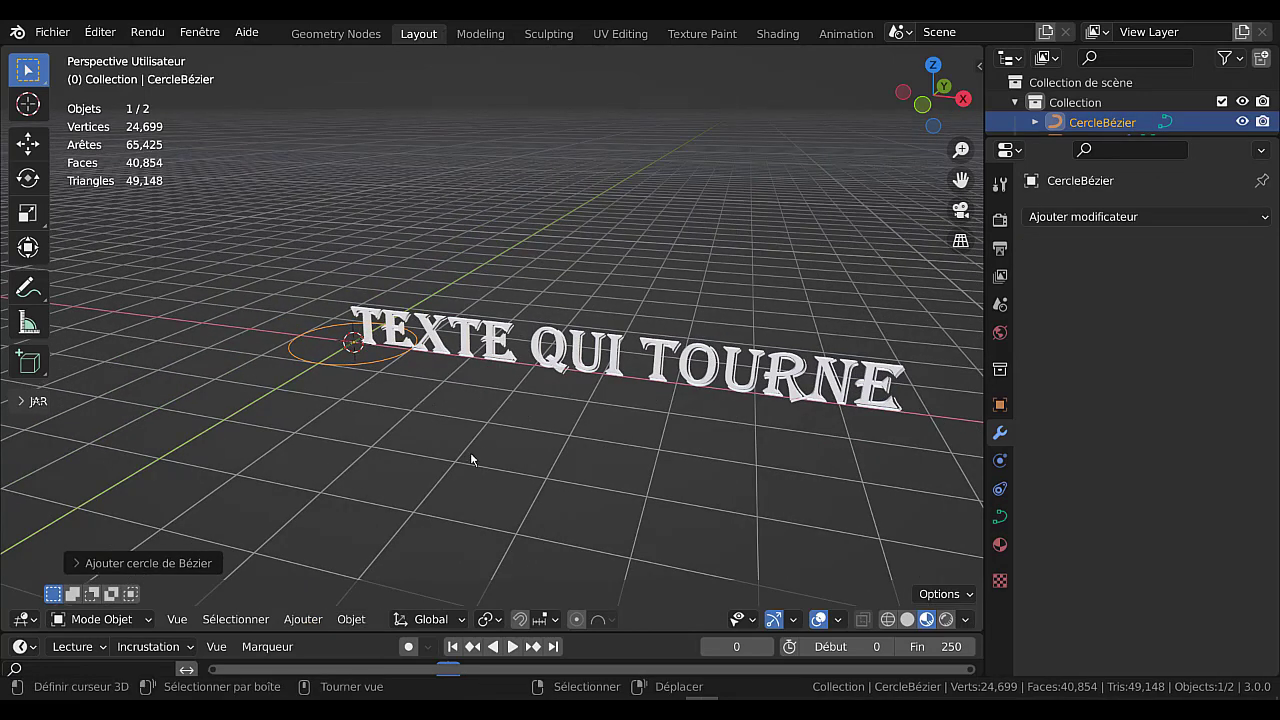
{"action": "key", "text": "s"}
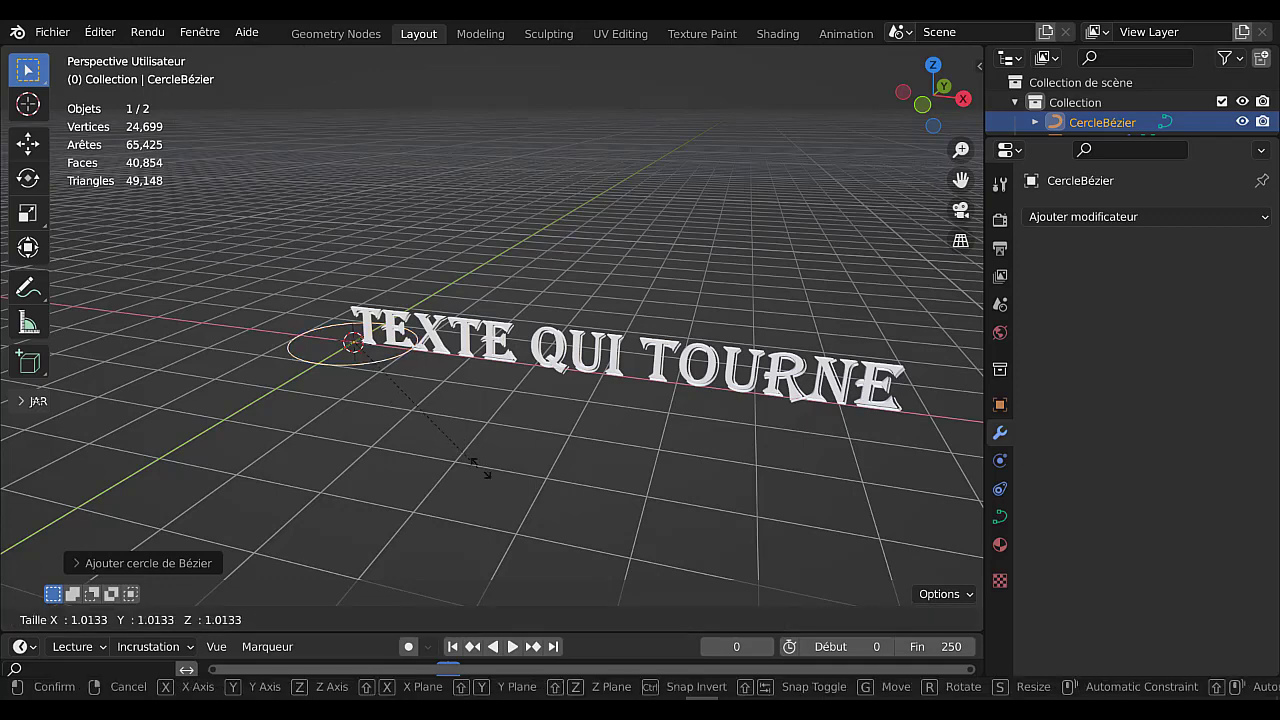
{"action": "left_click", "coordinate": [191, 587]}
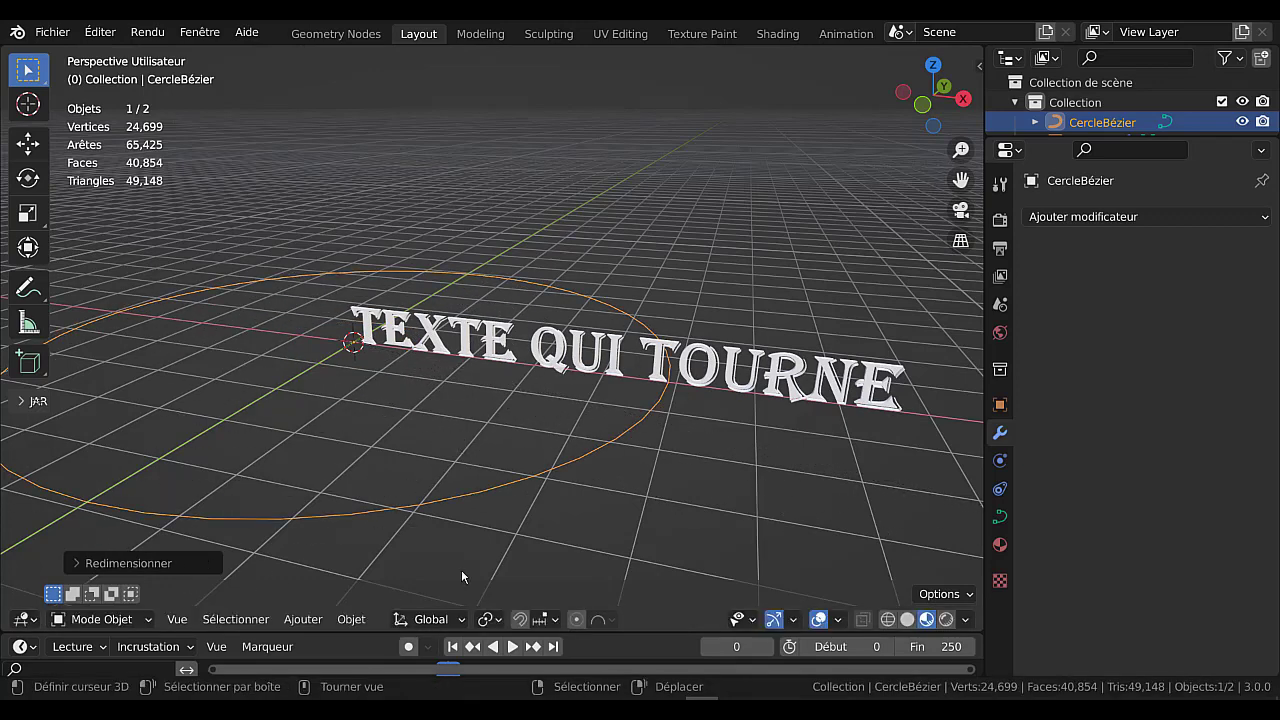
- Assign CercleBézier as the curve object of the text's Curve modifier and view the bent text from the other side
{"action": "left_click", "coordinate": [801, 373]}
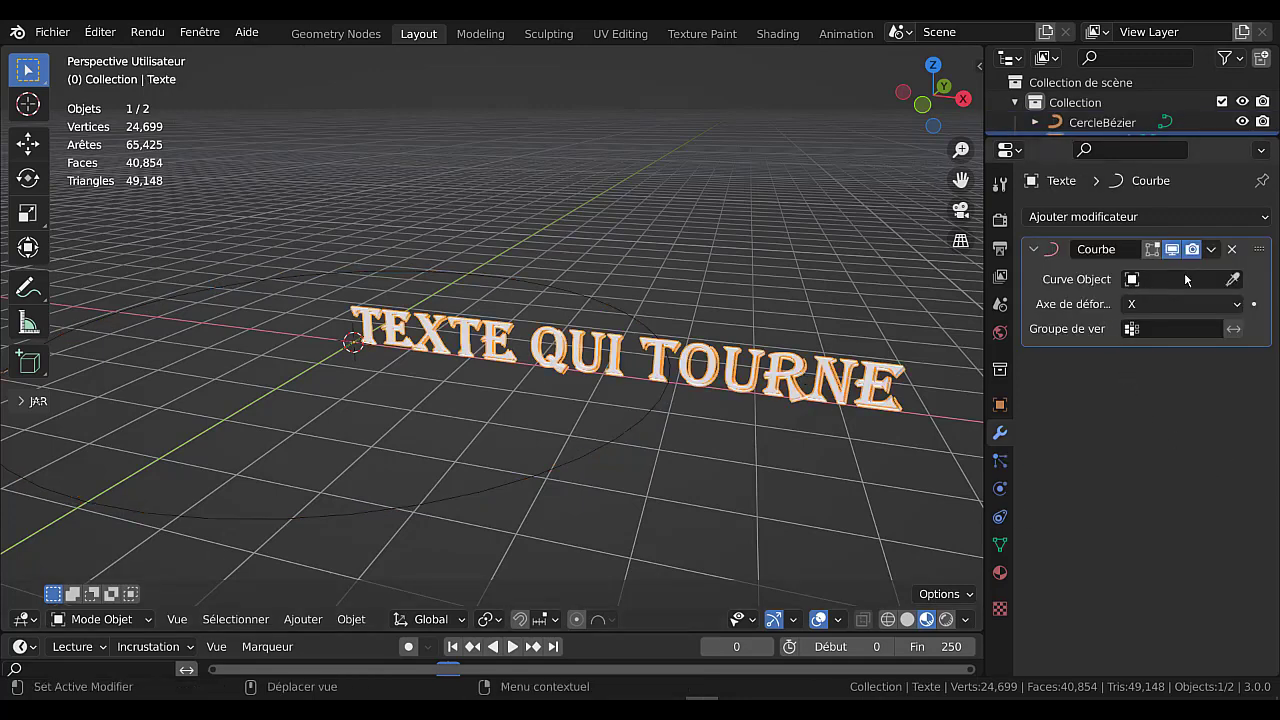
{"action": "left_click", "coordinate": [1188, 281]}
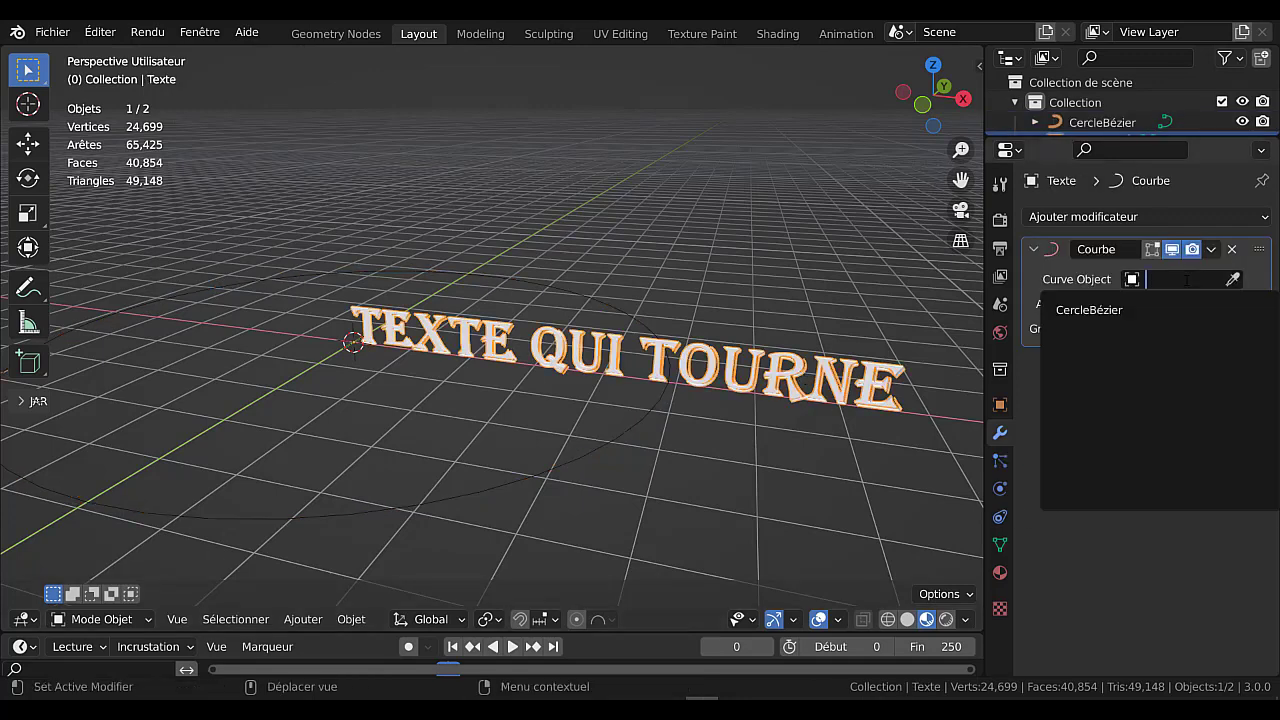
{"action": "left_click", "coordinate": [1113, 311]}
{"action": "middle_click_drag", "start_coordinate": [800, 395], "coordinate": [845, 394]}
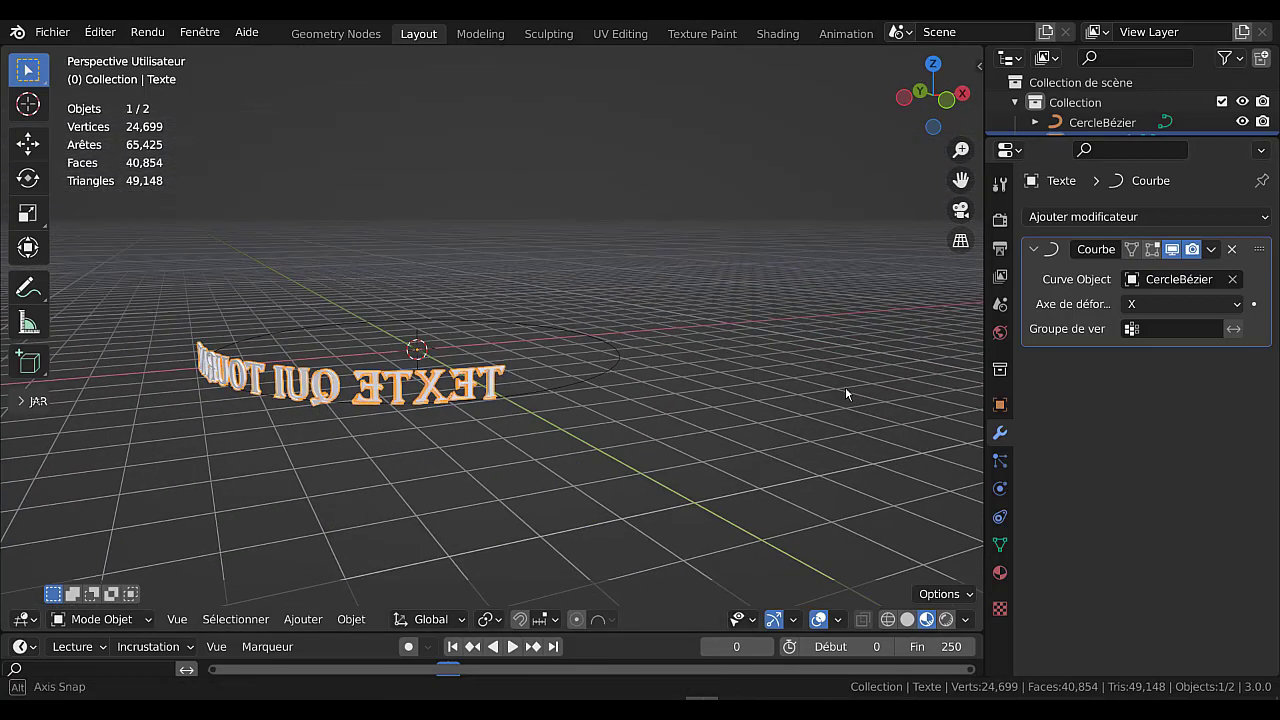
{"action": "scroll", "coordinate": [712, 440], "scroll_direction": "up", "scroll_amount": 2}
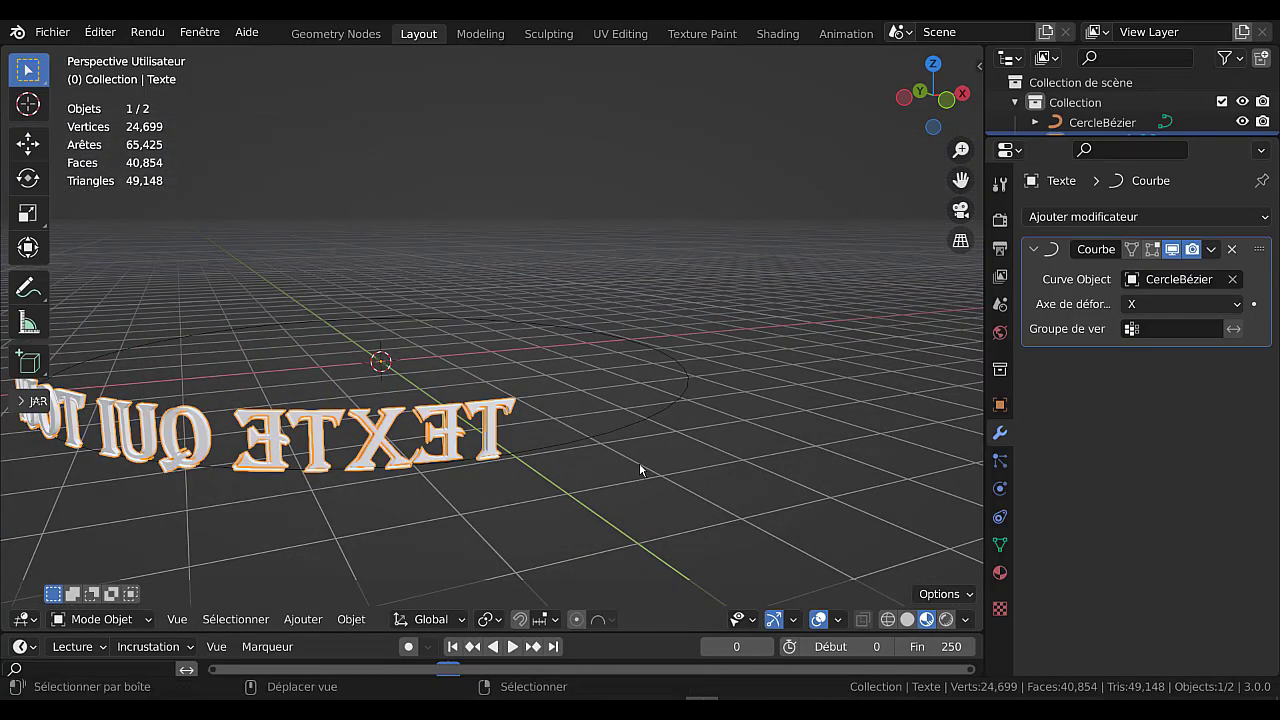
{"action": "middle_click_drag", "start_coordinate": [640, 469], "coordinate": [668, 399], "text": "shift"}
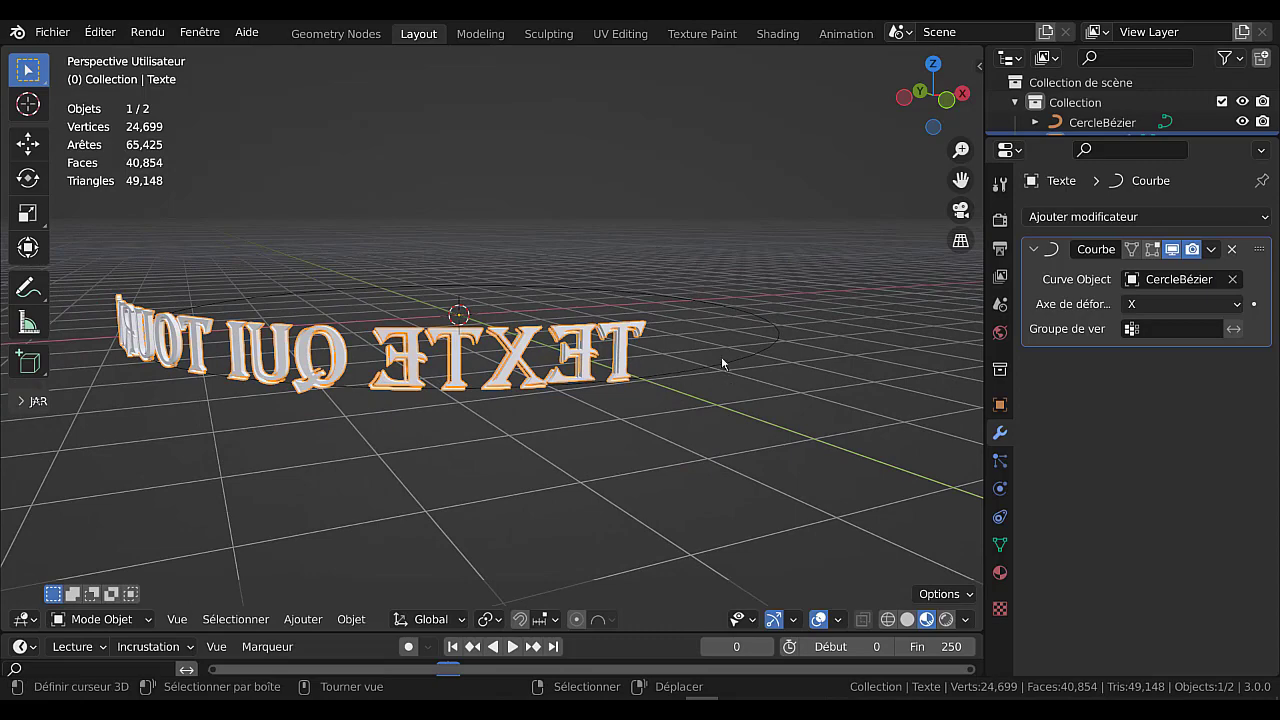
{"action": "middle_click_drag", "start_coordinate": [726, 366], "coordinate": [689, 448]}
{"action": "middle_click_drag", "start_coordinate": [615, 483], "coordinate": [748, 466], "text": "shift"}
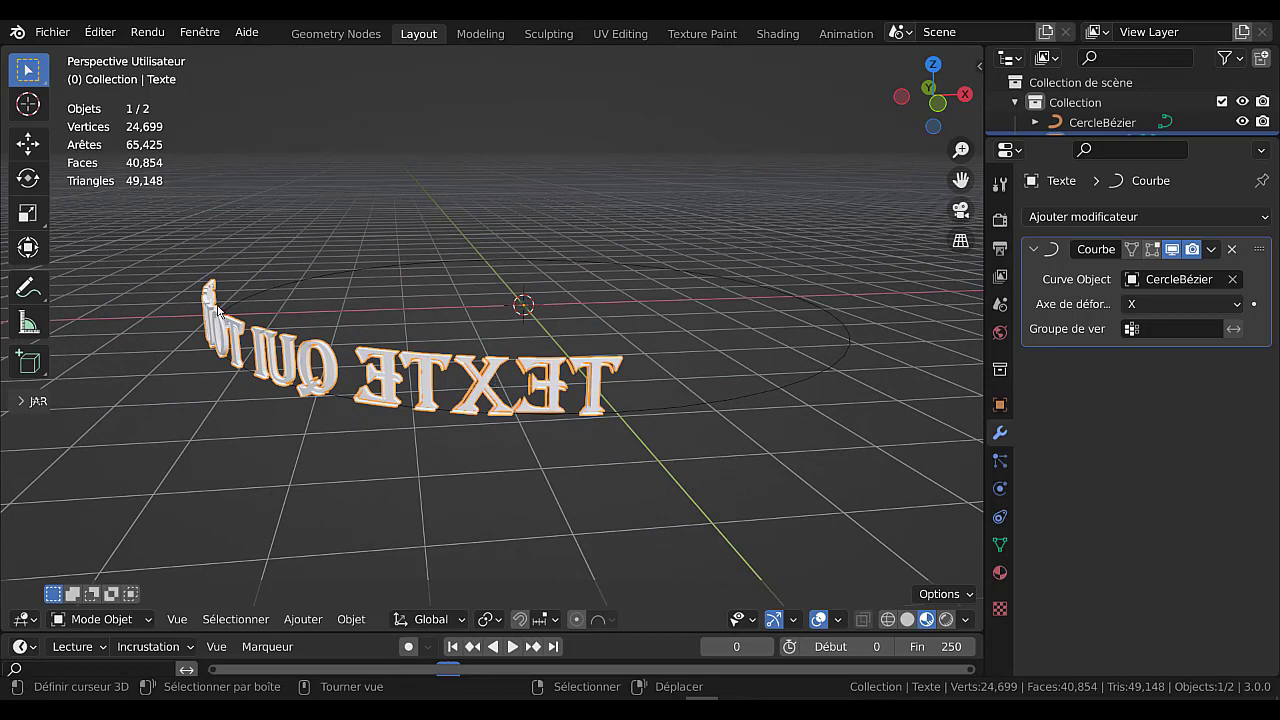
- Mirror the curved text by scaling it to -1 along the global X axis
{"action": "left_click", "coordinate": [28, 213]}
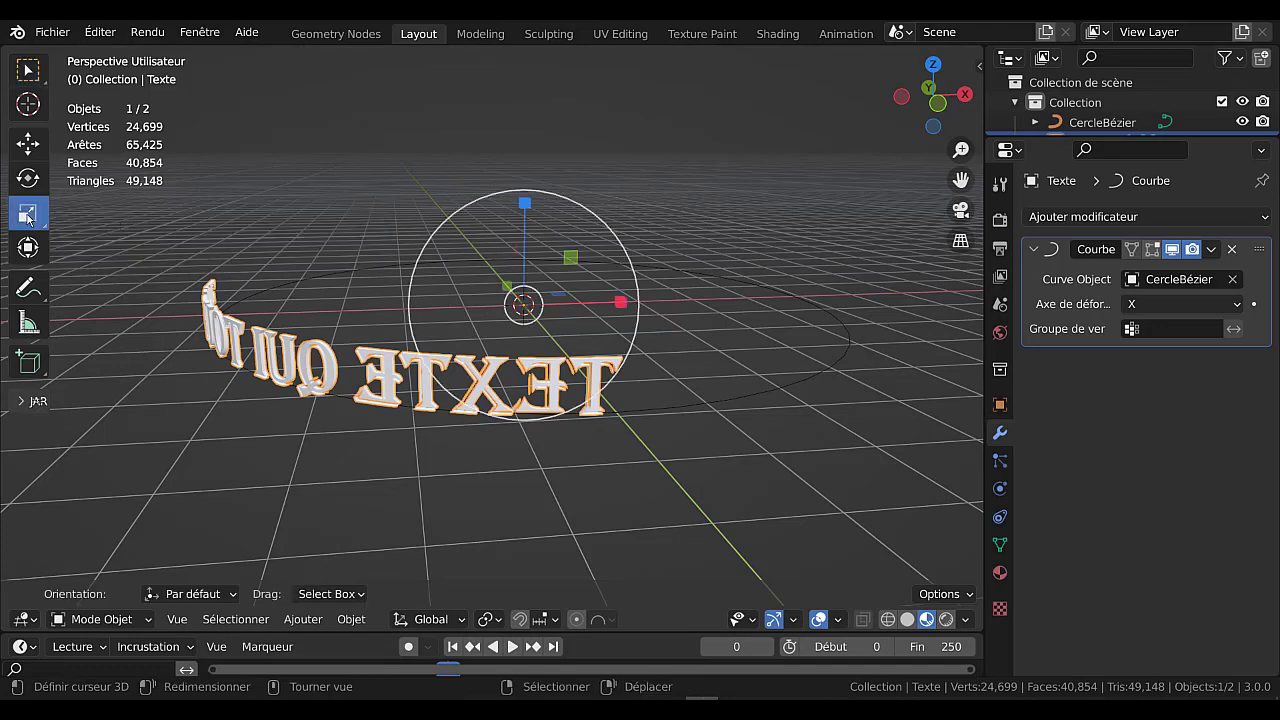
{"action": "middle_click_drag", "start_coordinate": [730, 333], "coordinate": [724, 335]}
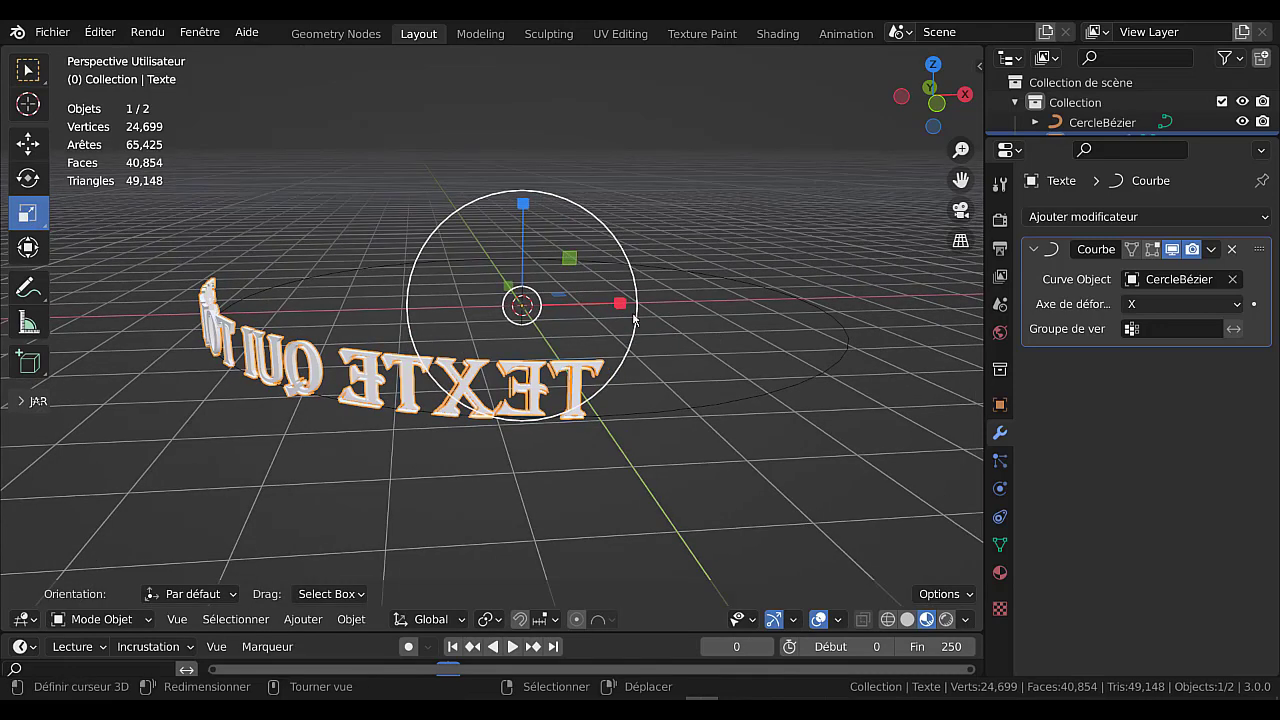
{"action": "key", "text": "alt+a"}
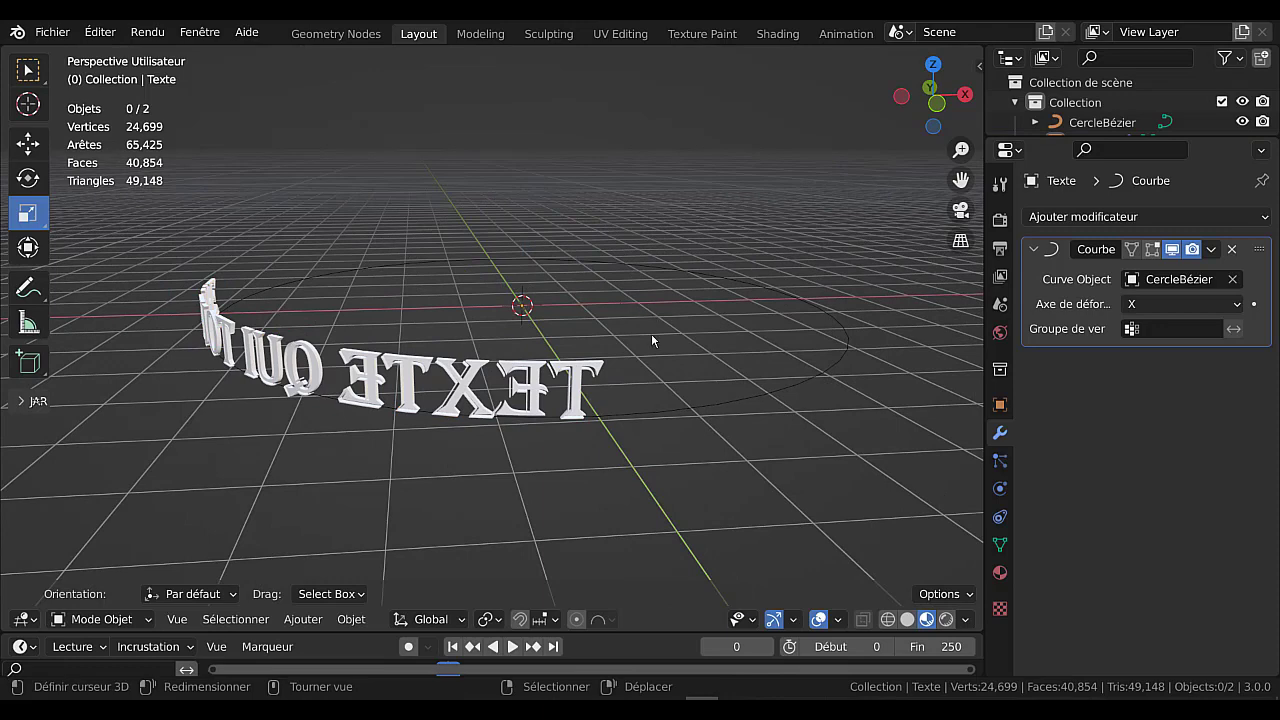
{"action": "left_click", "coordinate": [289, 372]}
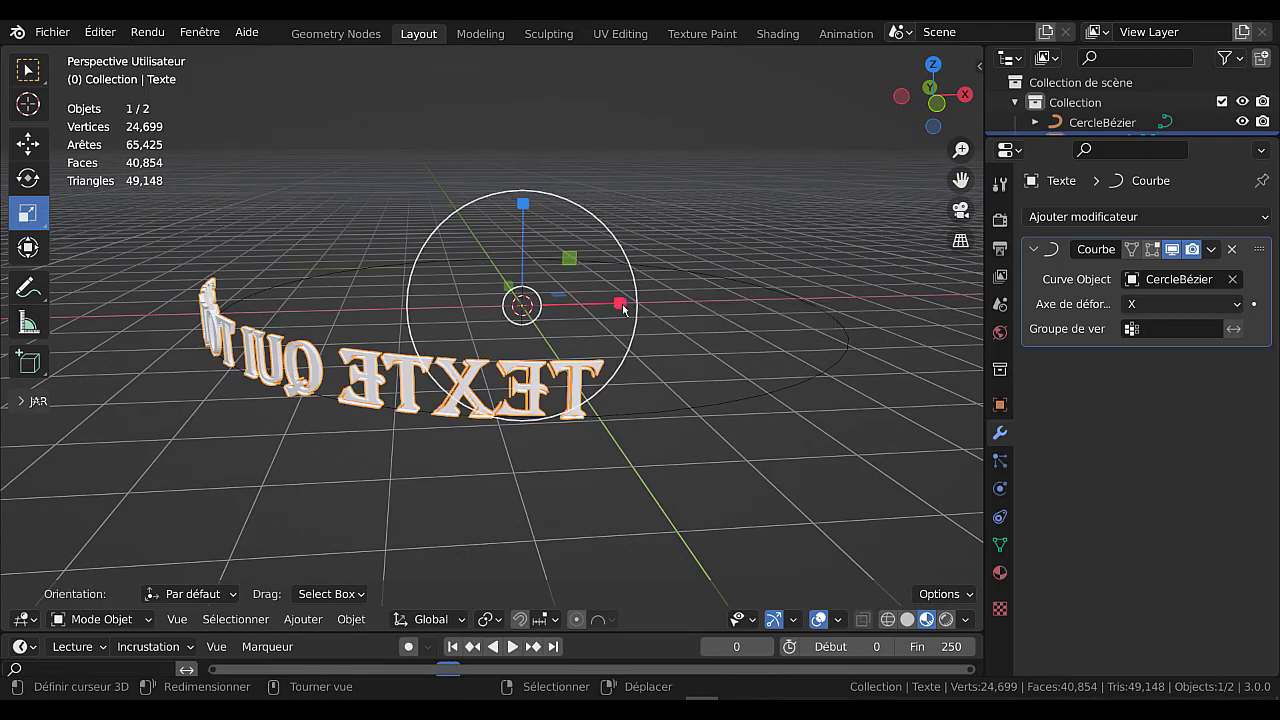
{"action": "left_click", "coordinate": [620, 303]}
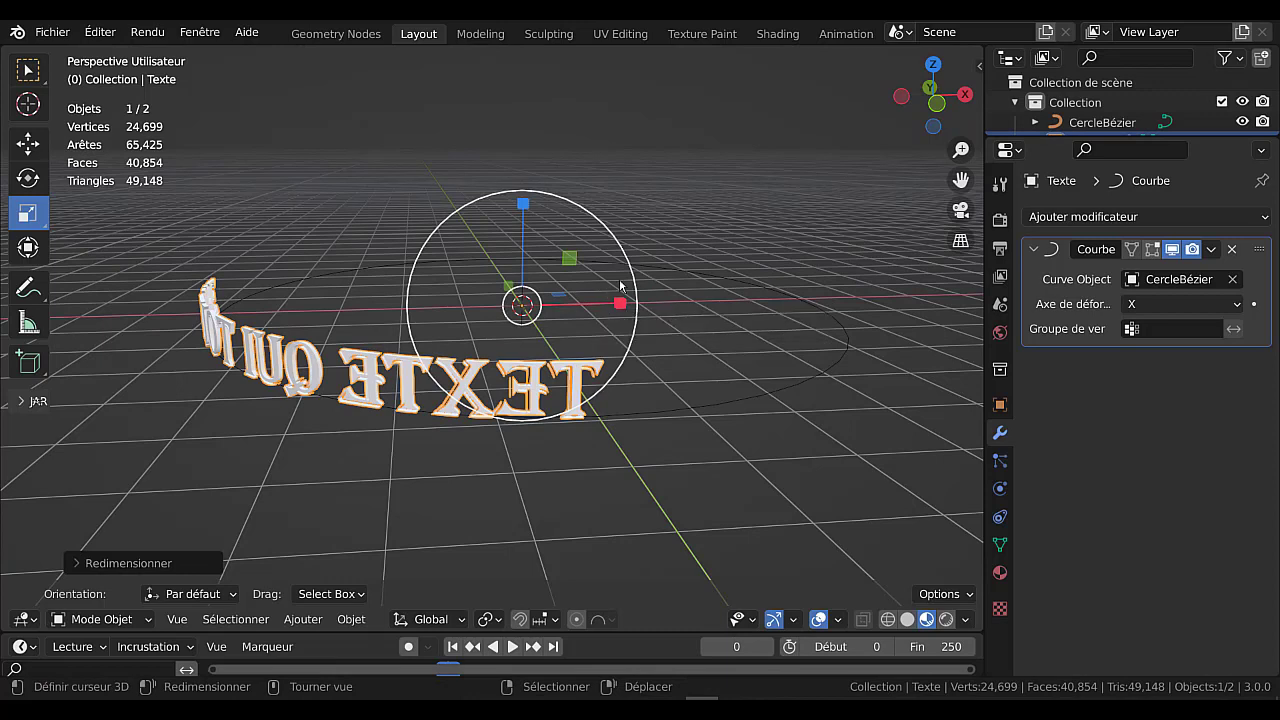
{"action": "left_click", "coordinate": [132, 560]}
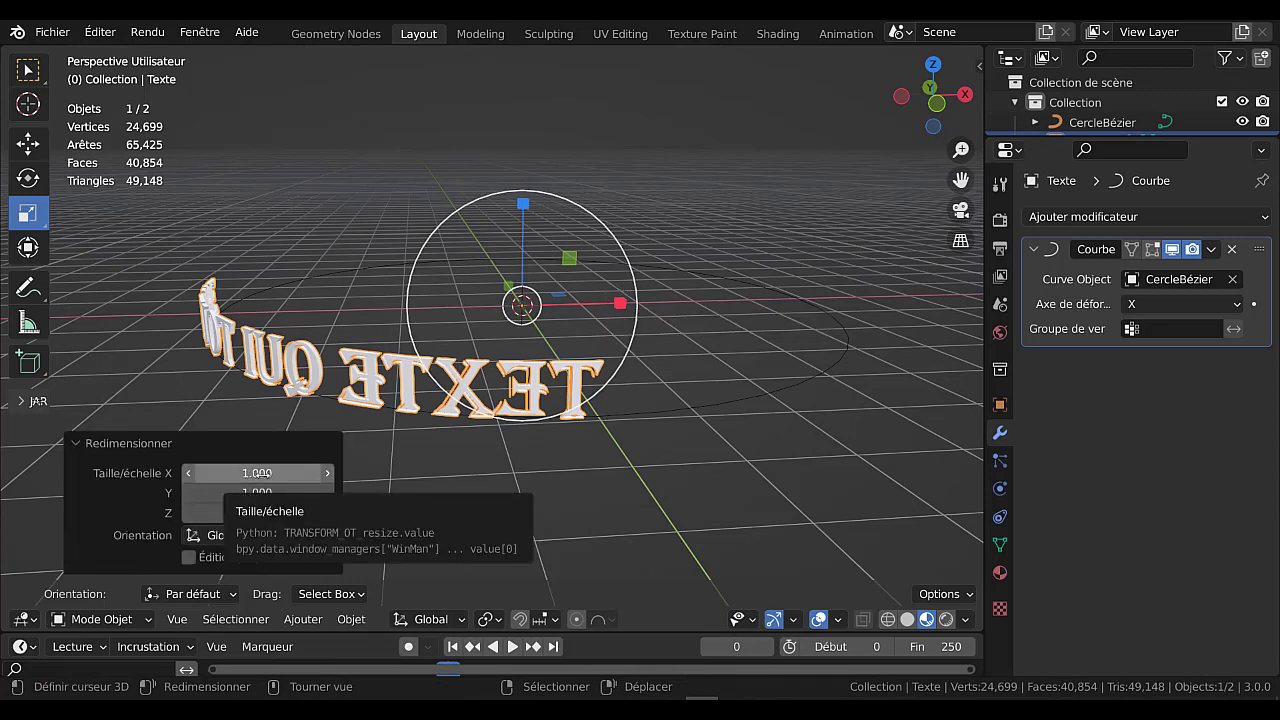
{"action": "left_click", "coordinate": [257, 473]}
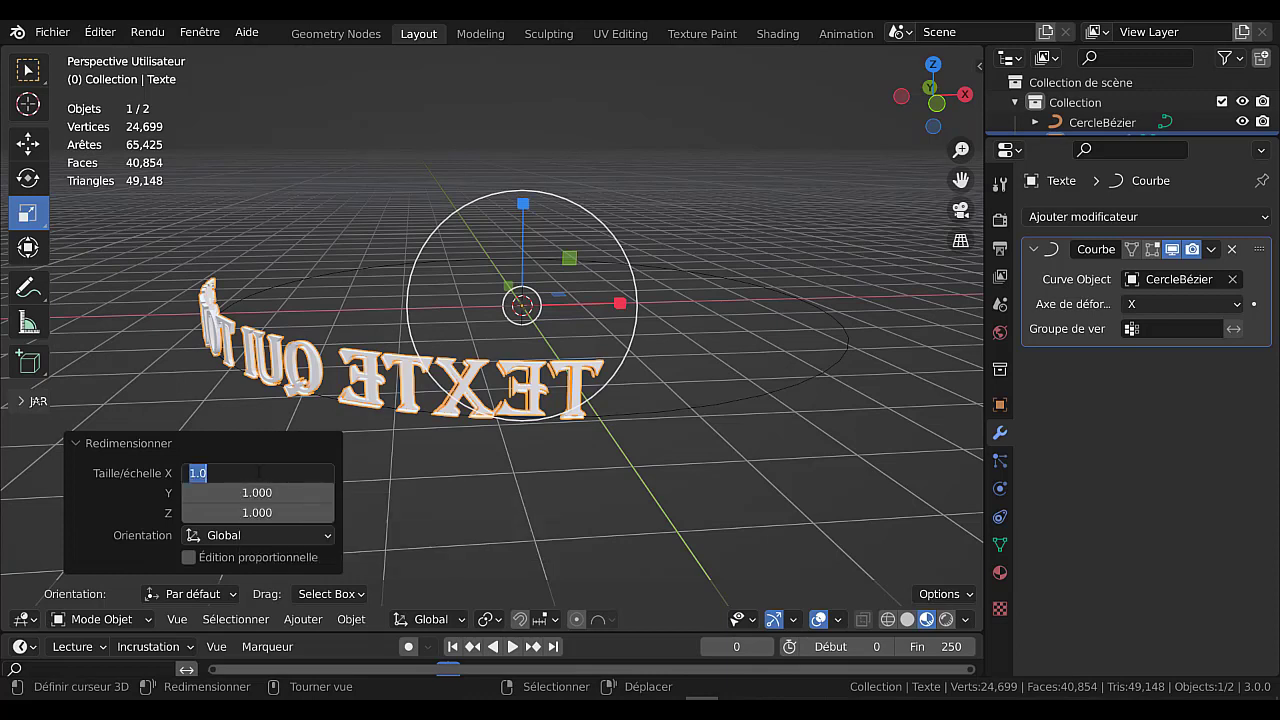
{"action": "type", "text": "-1"}
{"action": "key", "text": "Return"}
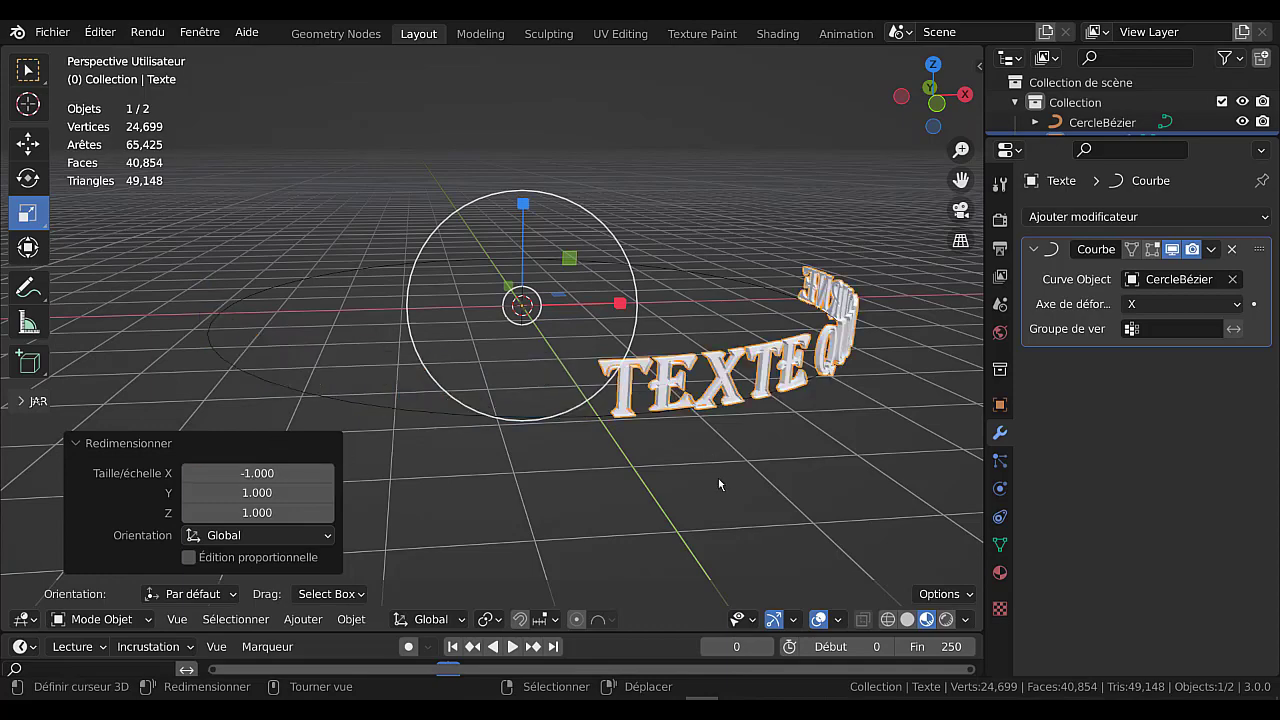
{"action": "middle_click_drag", "start_coordinate": [558, 487], "coordinate": [613, 505]}
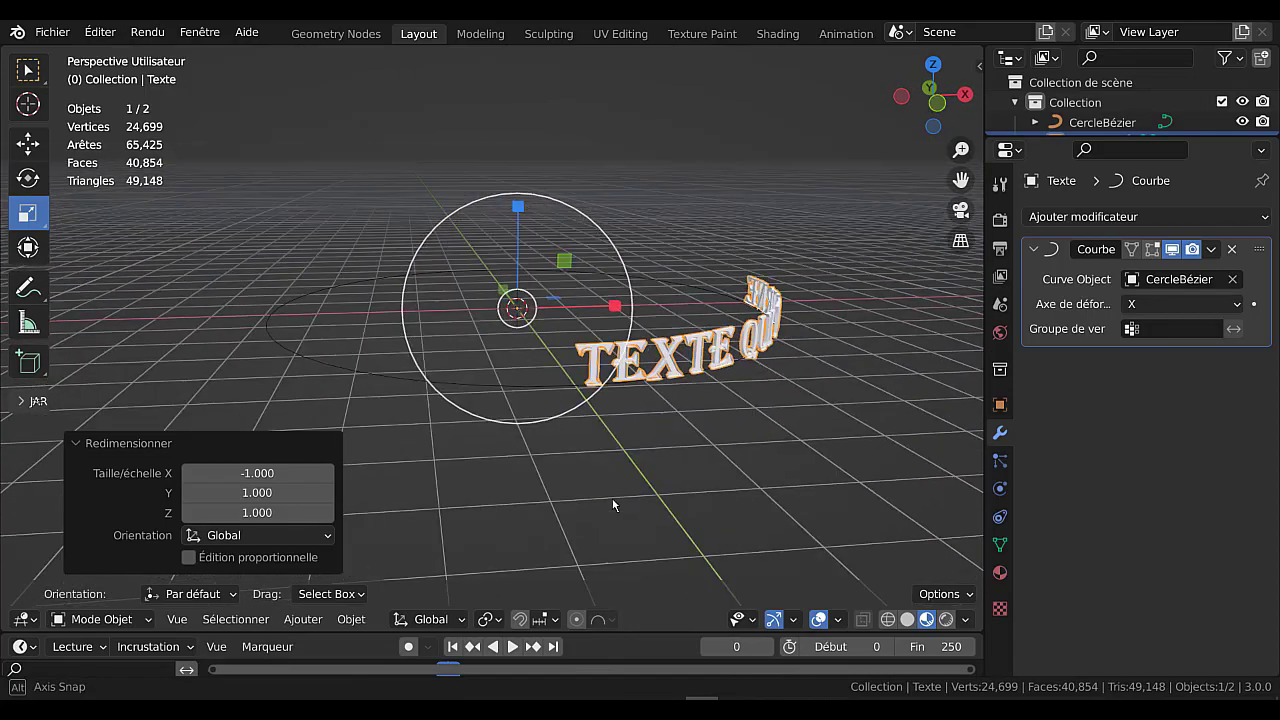
{"action": "left_click", "coordinate": [527, 383]}
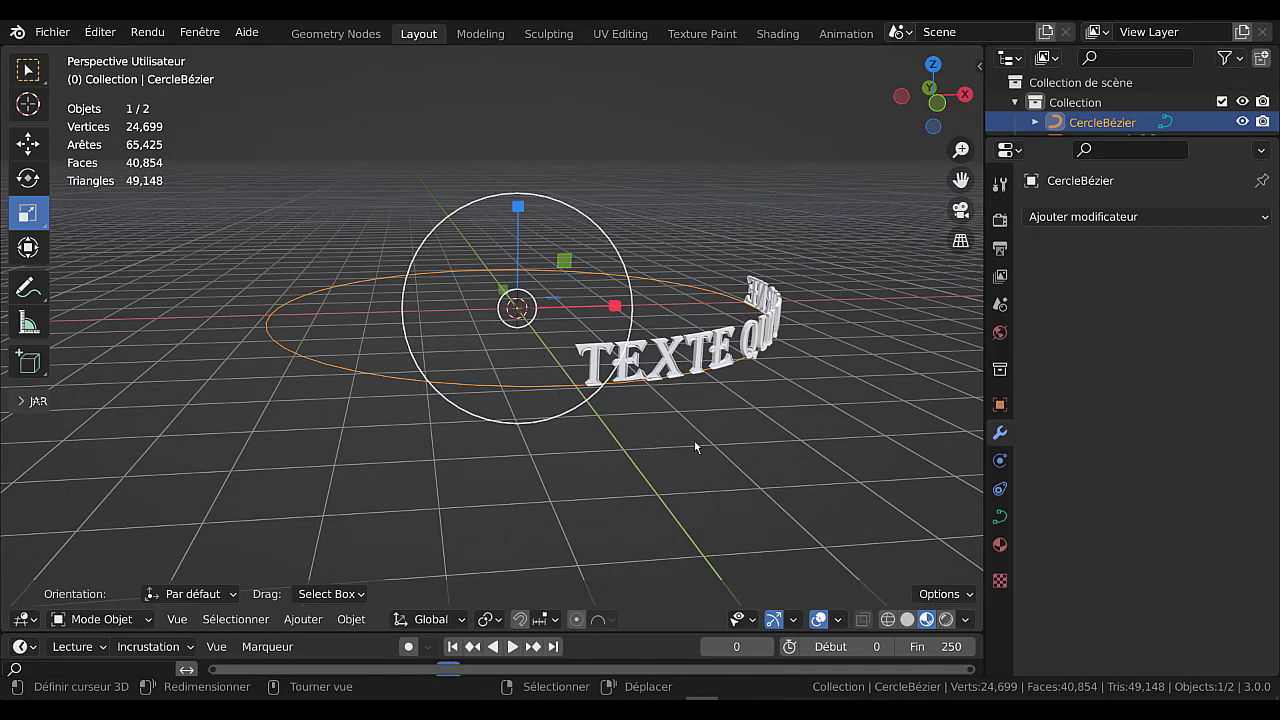
{"action": "key", "text": "s"}
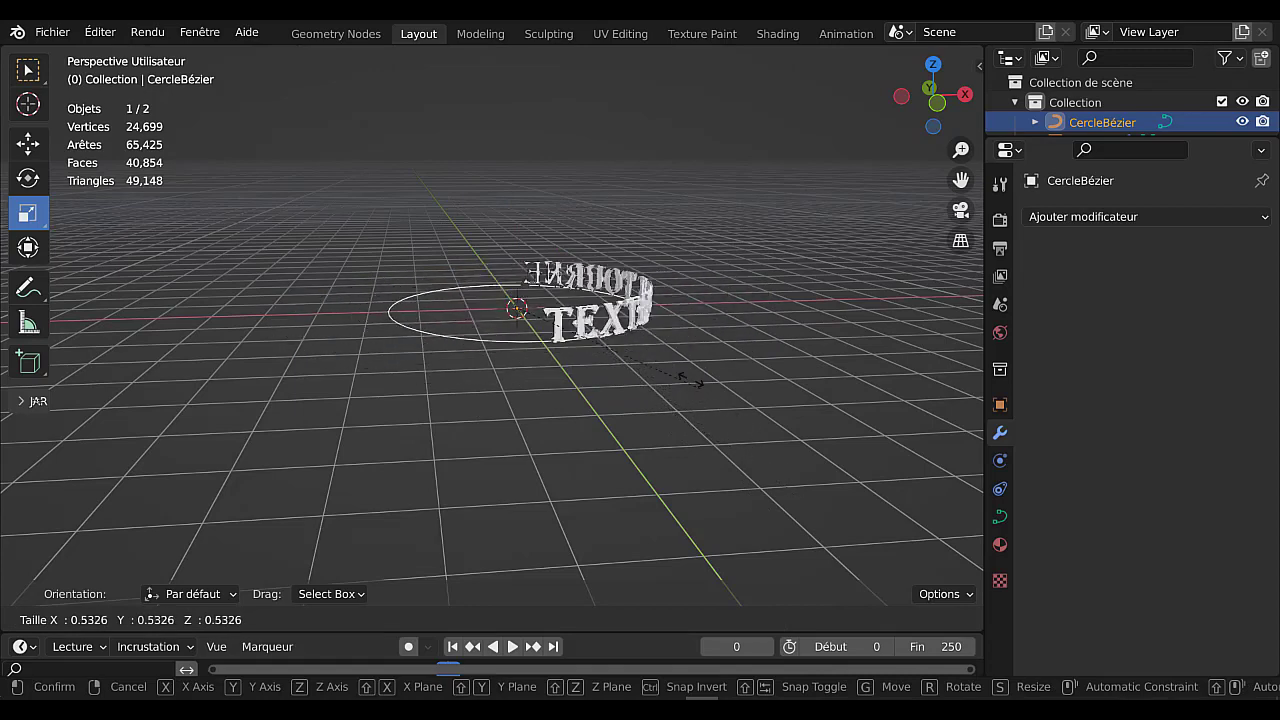
{"action": "left_click", "coordinate": [611, 345]}
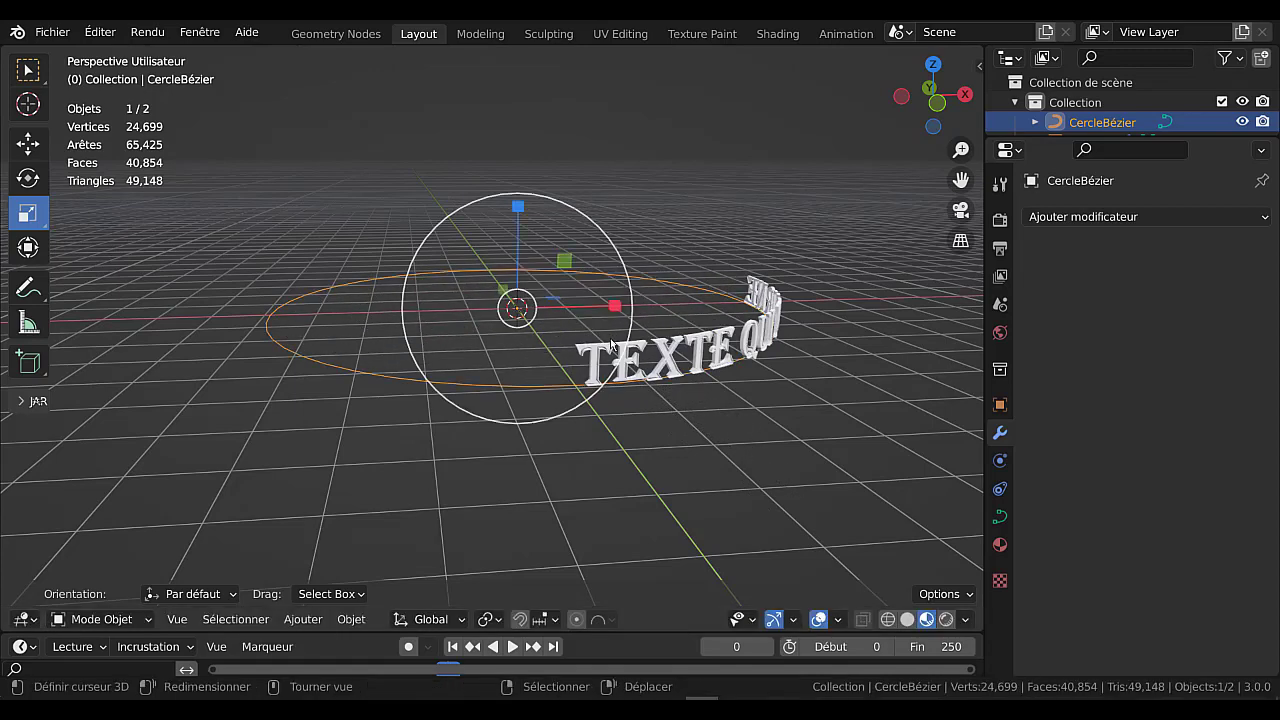
{"action": "left_click", "coordinate": [667, 366]}
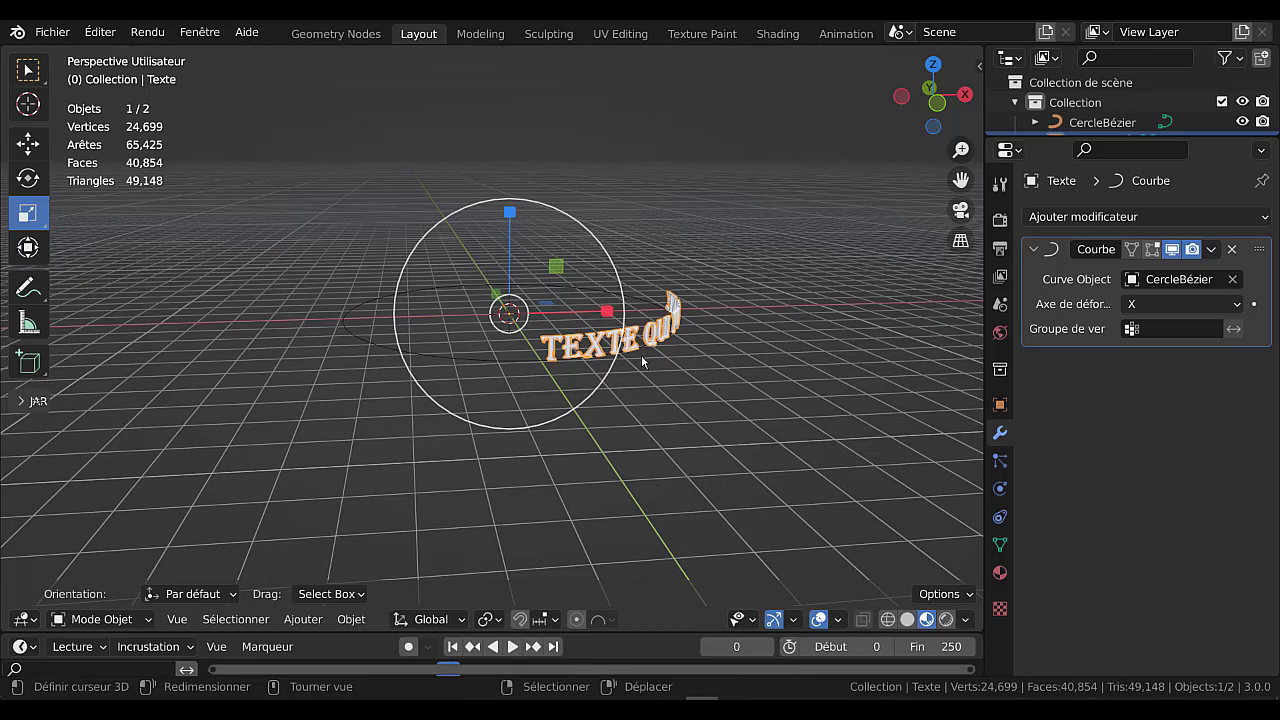
{"action": "key", "text": "s"}
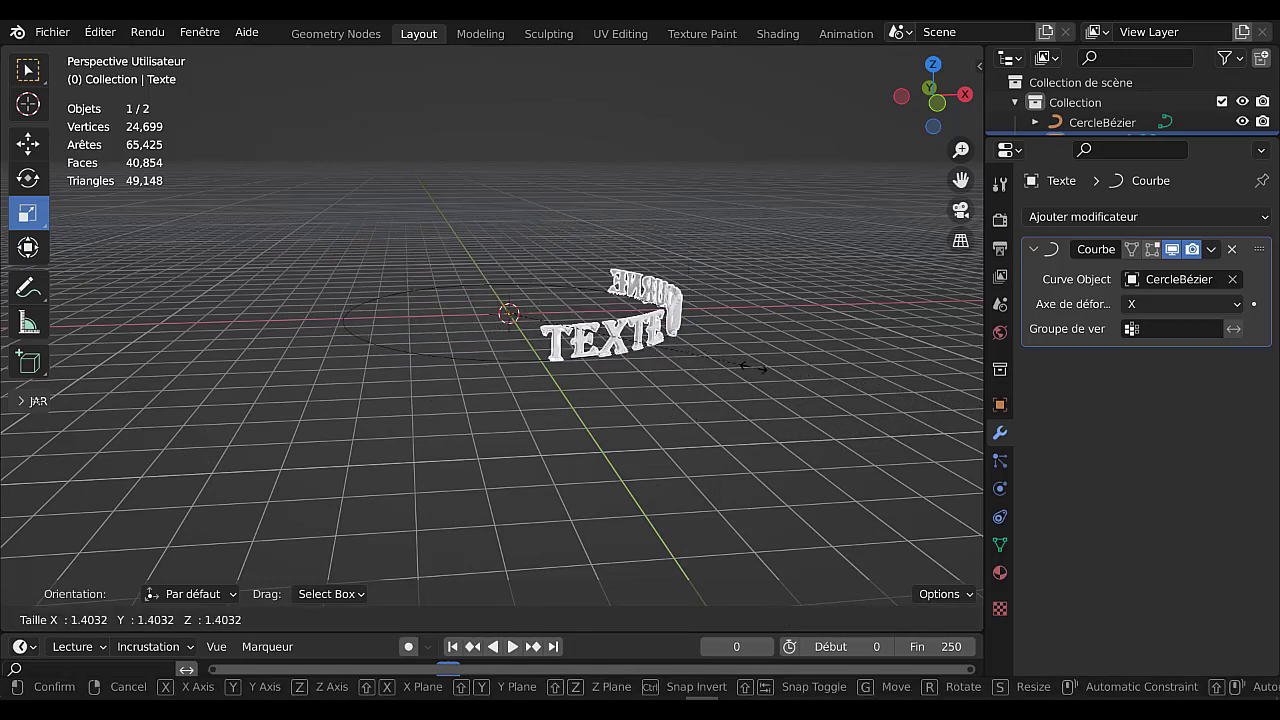
{"action": "key", "text": "Escape"}
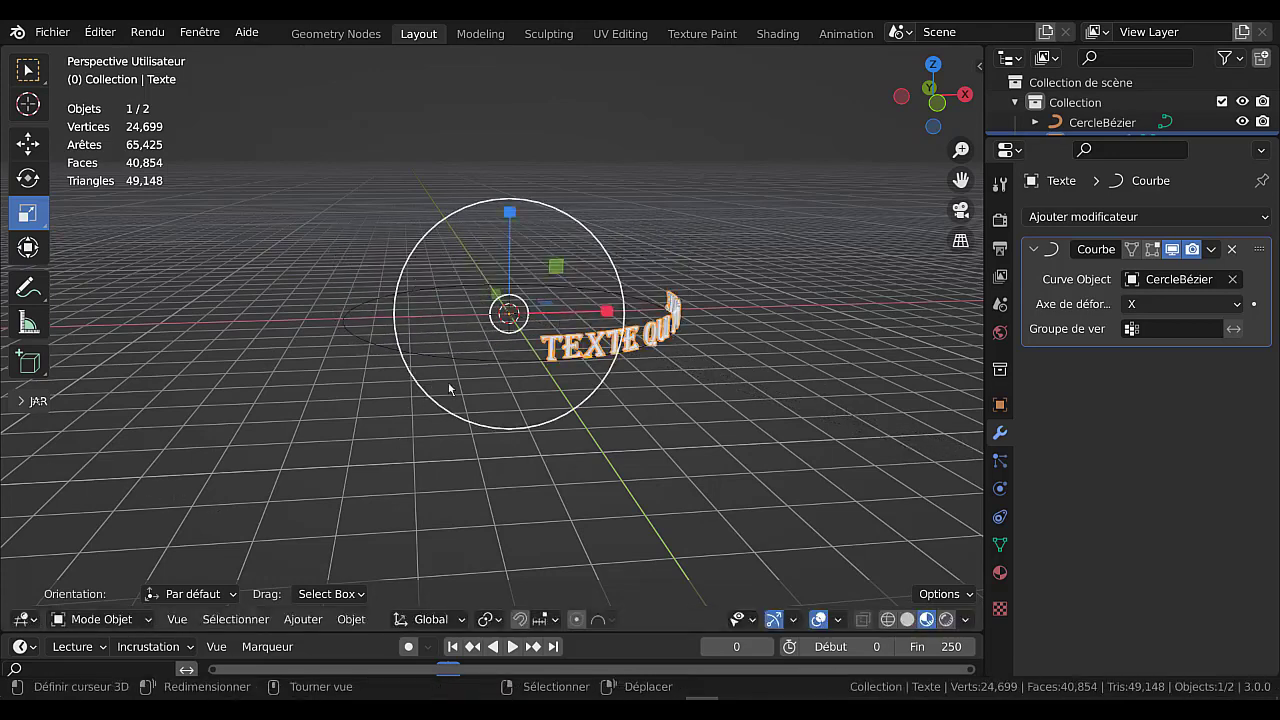
- Scale the Bézier circle down uniformly by a factor of 0.290 so the text wraps tightly around it
{"action": "left_click", "coordinate": [464, 363]}
{"action": "key", "text": "s"}
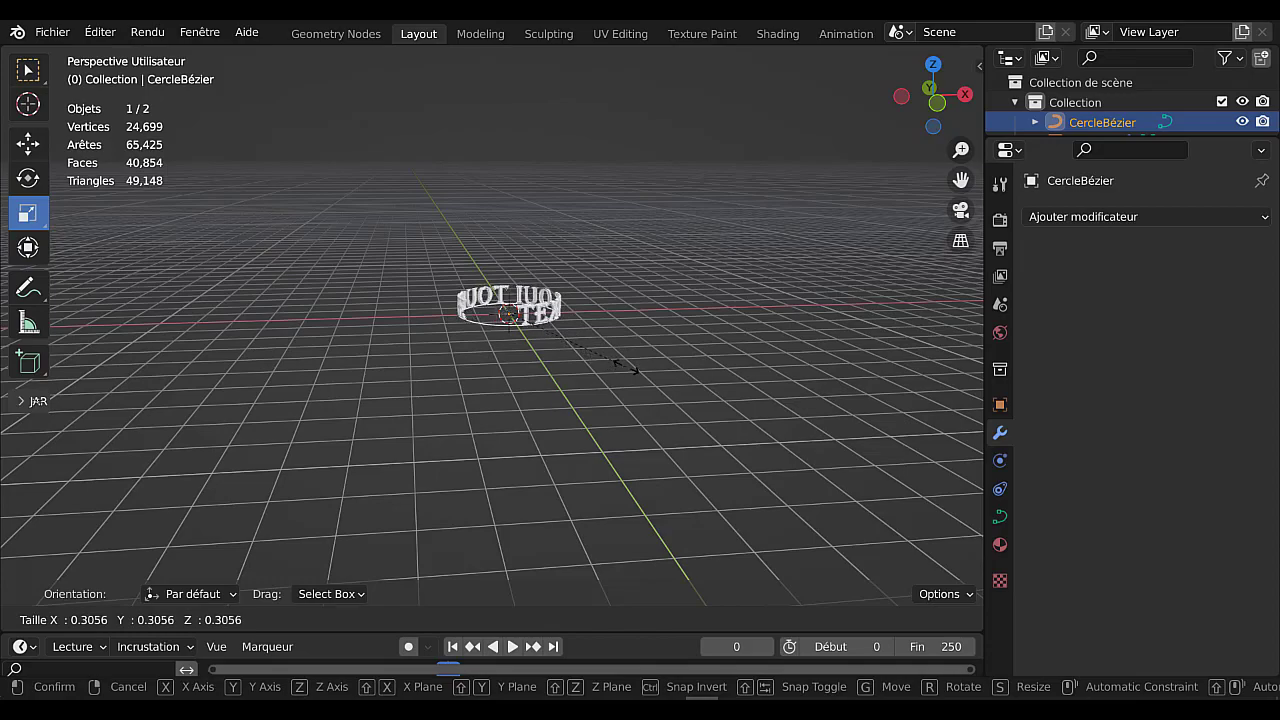
{"action": "left_click", "coordinate": [615, 366]}
{"action": "middle_click_drag", "start_coordinate": [615, 366], "coordinate": [524, 455]}
{"action": "scroll", "coordinate": [524, 455], "scroll_direction": "up", "scroll_amount": 8}
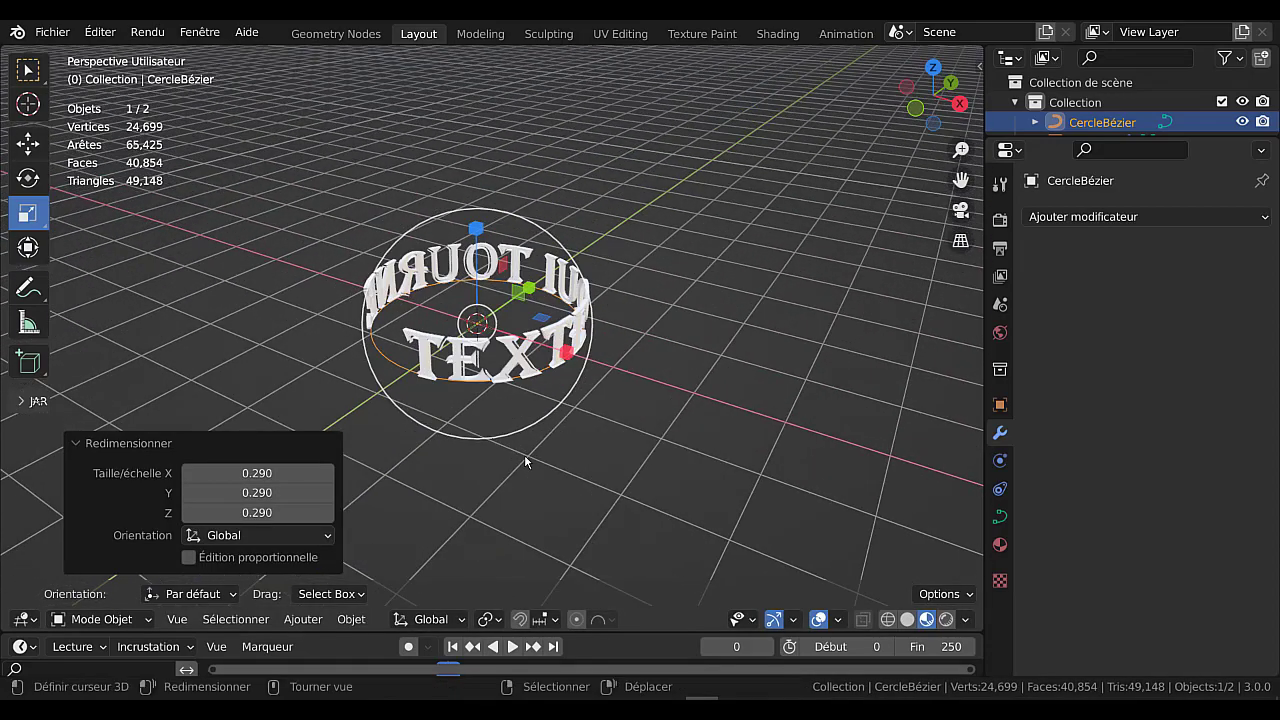
{"action": "scroll", "coordinate": [590, 490], "scroll_direction": "down", "scroll_amount": 3}
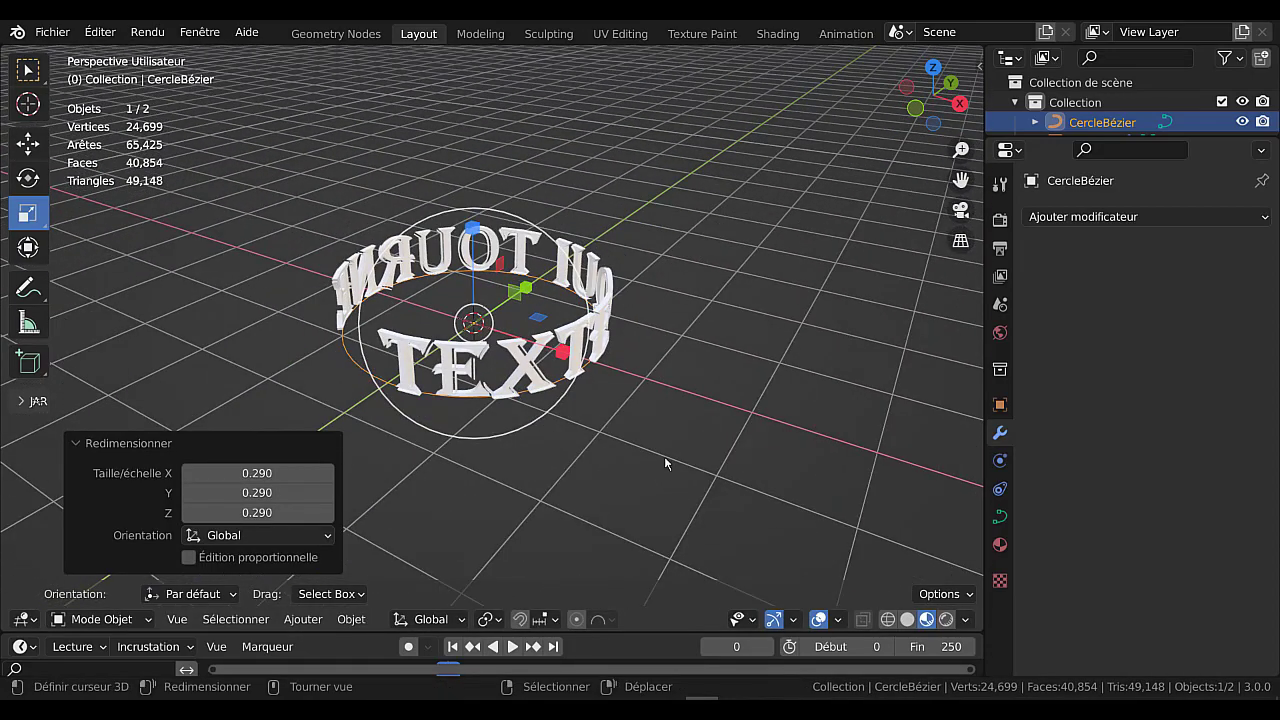
- Enlarge the Bézier circle uniformly by a factor of 1.782 and select the text mesh
{"action": "key", "text": "s"}
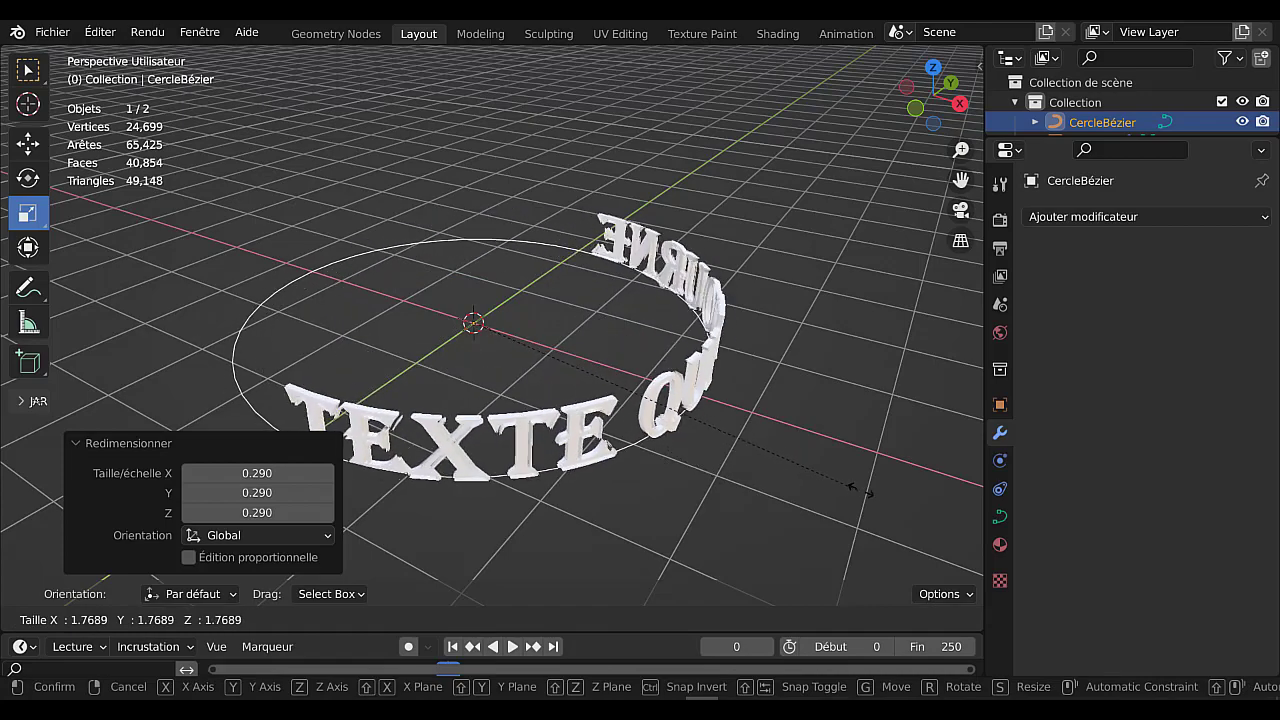
{"action": "left_click", "coordinate": [850, 492]}
{"action": "middle_click_drag", "start_coordinate": [658, 482], "coordinate": [652, 406]}
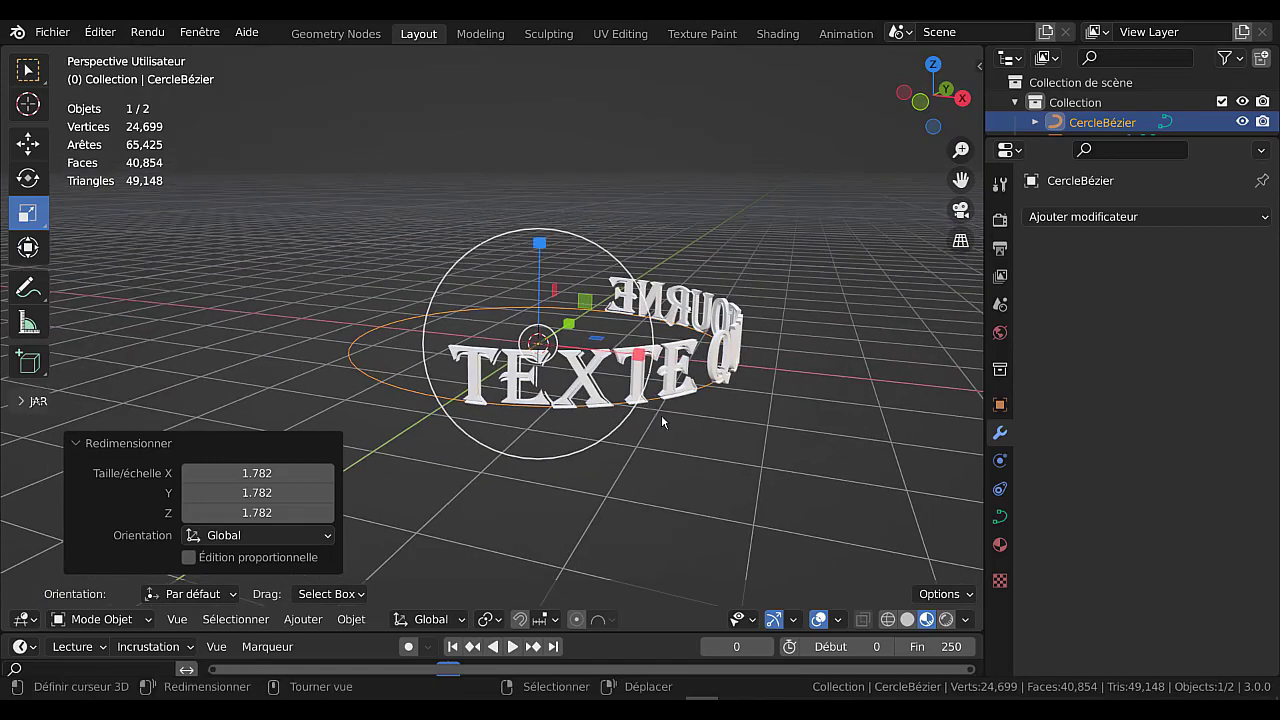
{"action": "left_click", "coordinate": [624, 368]}
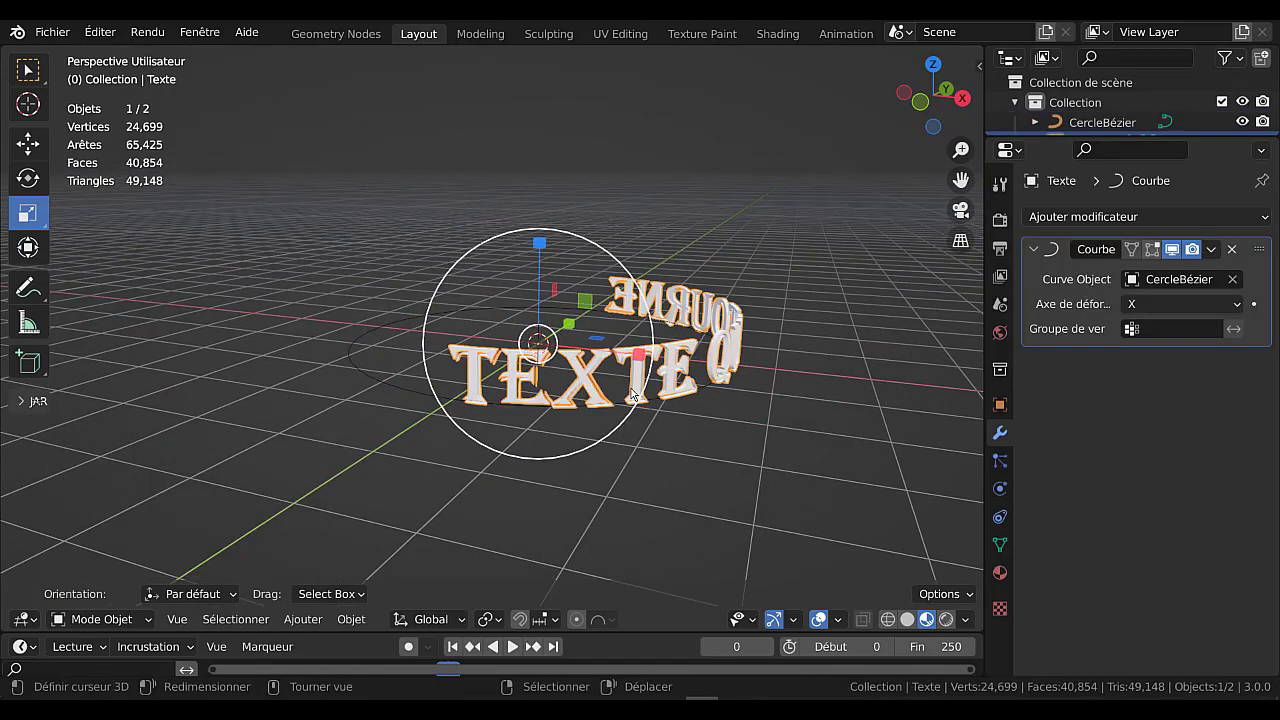
- Apply the Curve modifier on the text mesh so its bent shape becomes permanent
{"action": "middle_click_drag", "start_coordinate": [714, 428], "coordinate": [764, 381]}
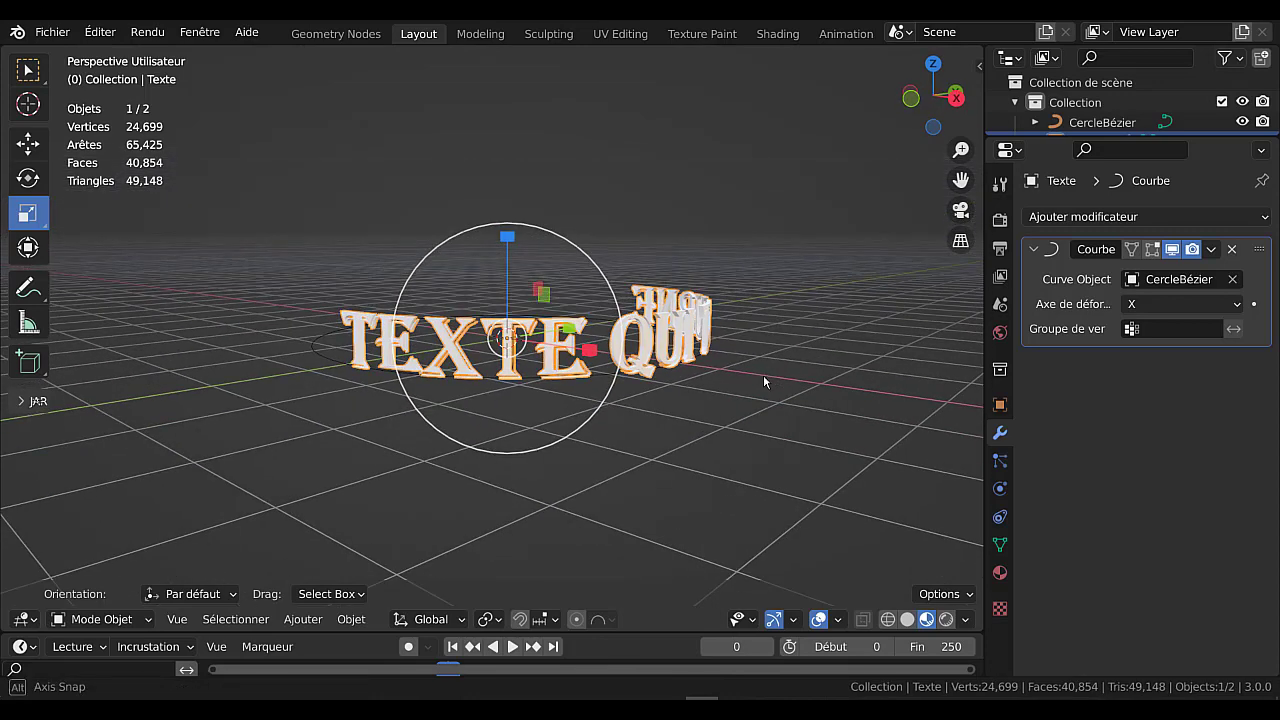
{"action": "left_click", "coordinate": [1213, 250]}
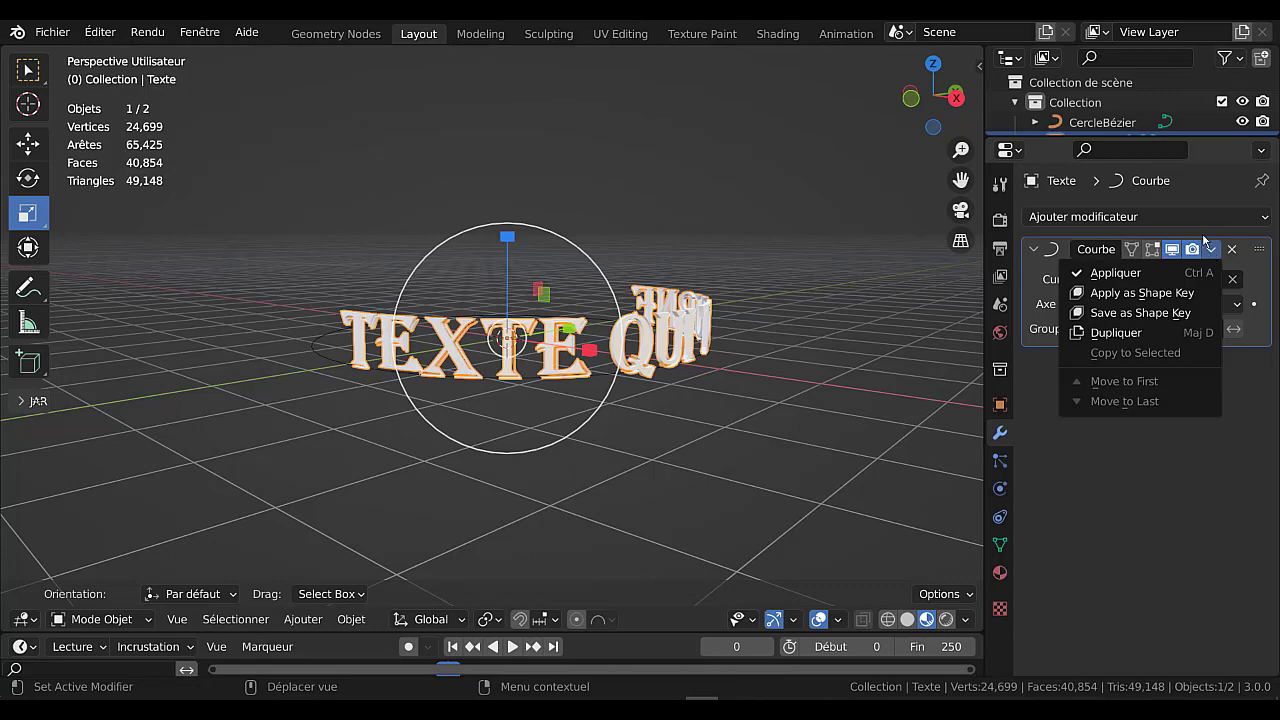
{"action": "left_click", "coordinate": [1107, 275]}
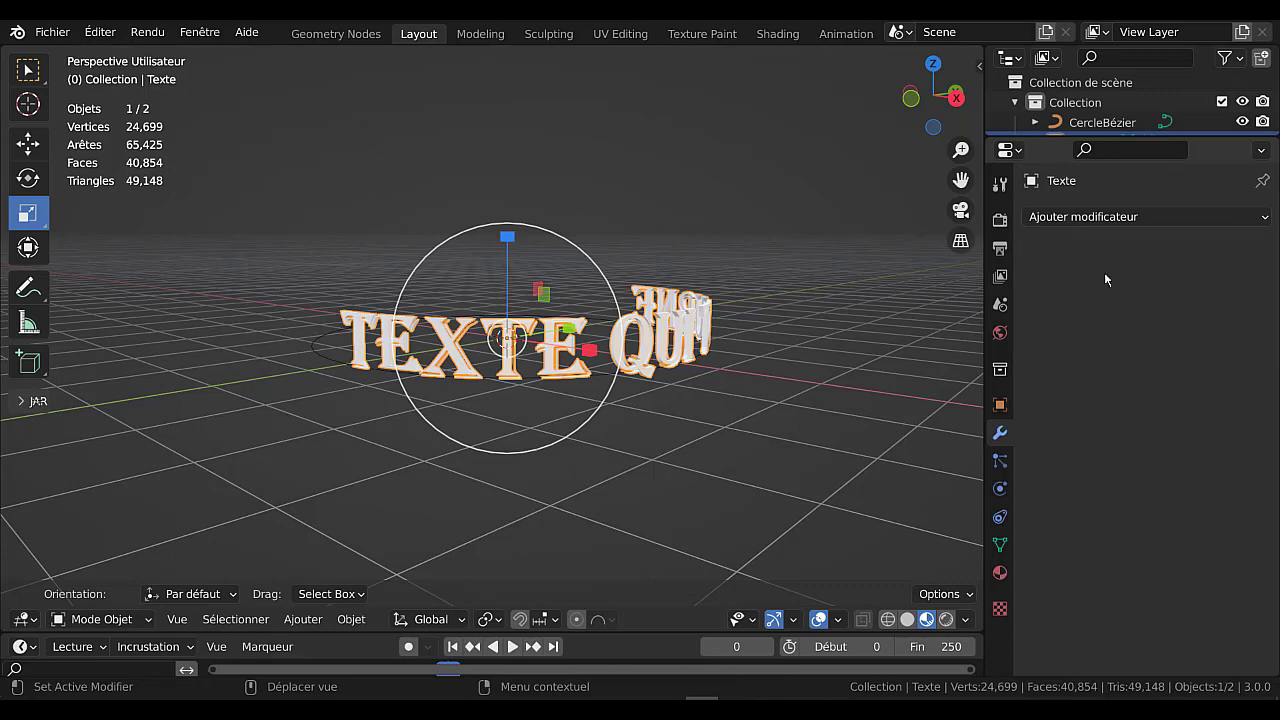
- Move the Bézier circle away from the text and delete it
{"action": "middle_click_drag", "start_coordinate": [780, 443], "coordinate": [621, 408]}
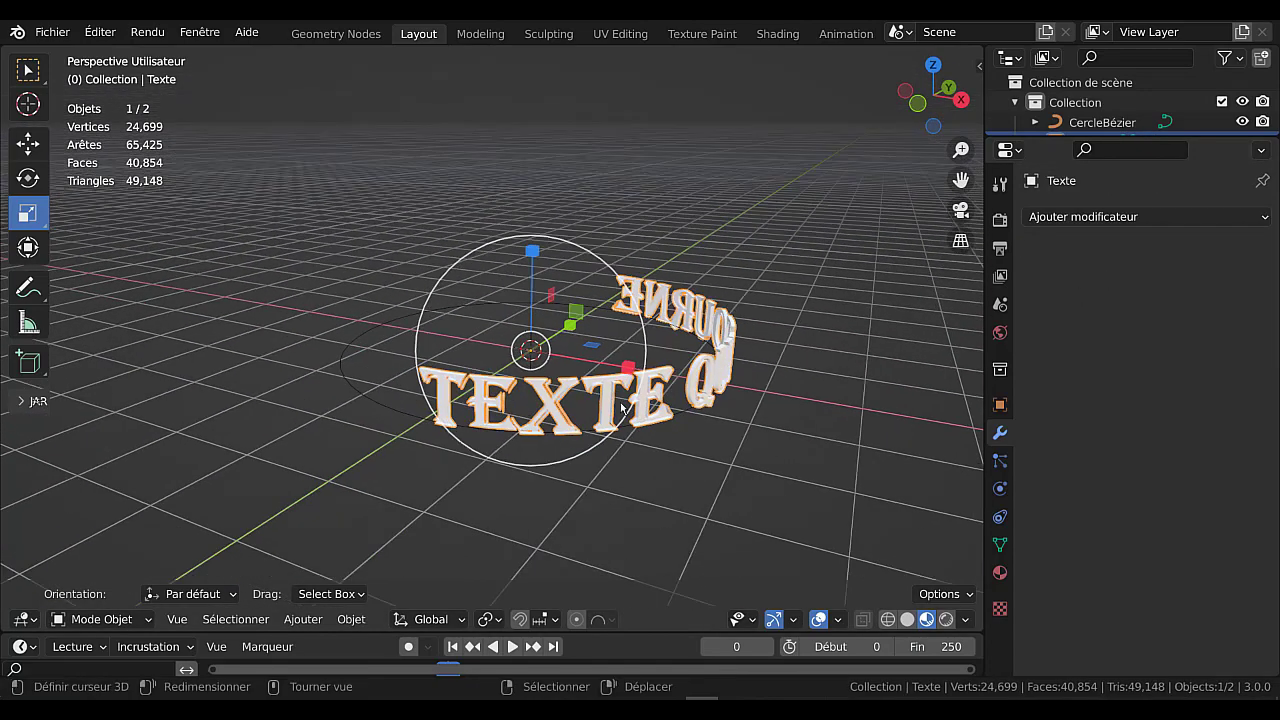
{"action": "left_click", "coordinate": [344, 358]}
{"action": "key", "text": "g"}
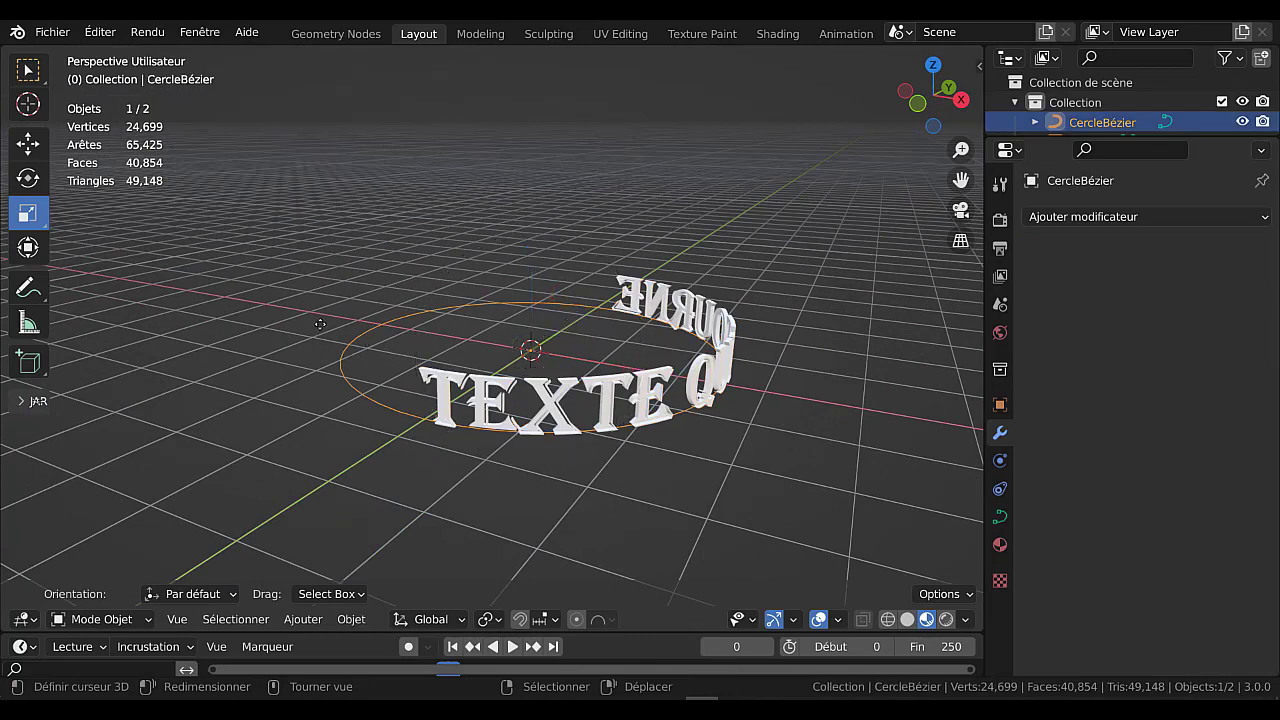
{"action": "left_click", "coordinate": [247, 289]}
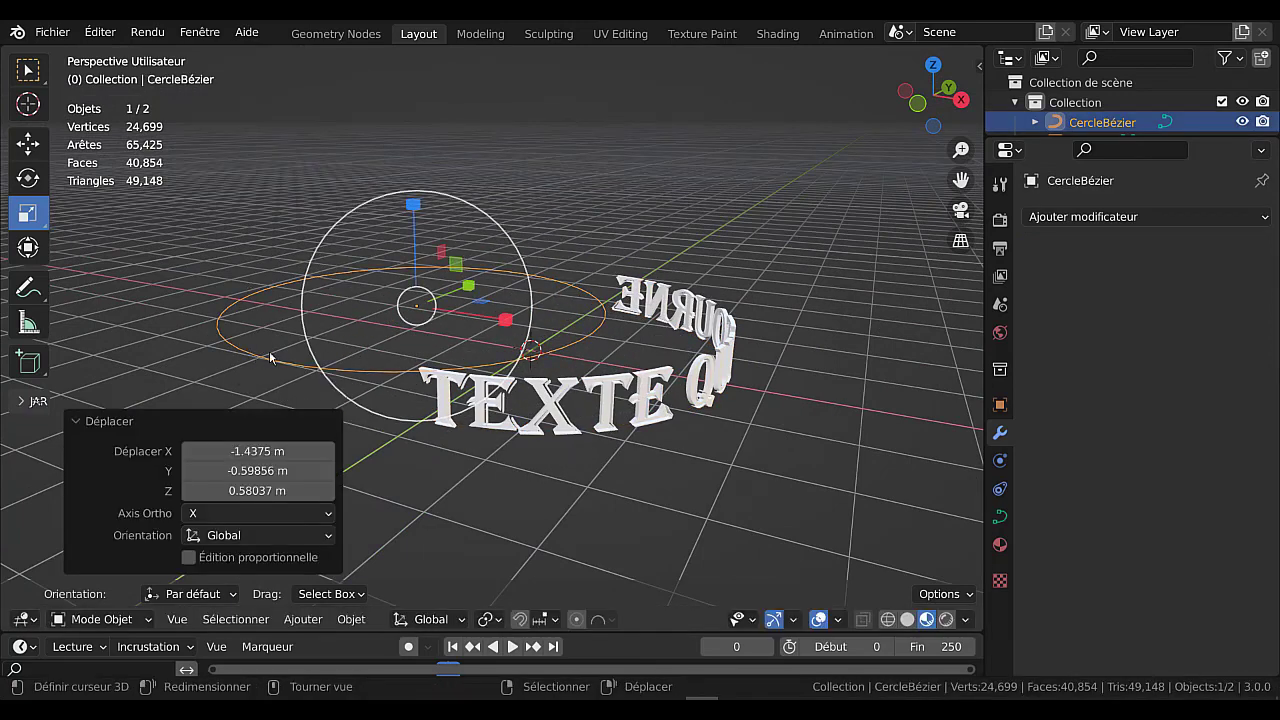
{"action": "key", "text": "x"}
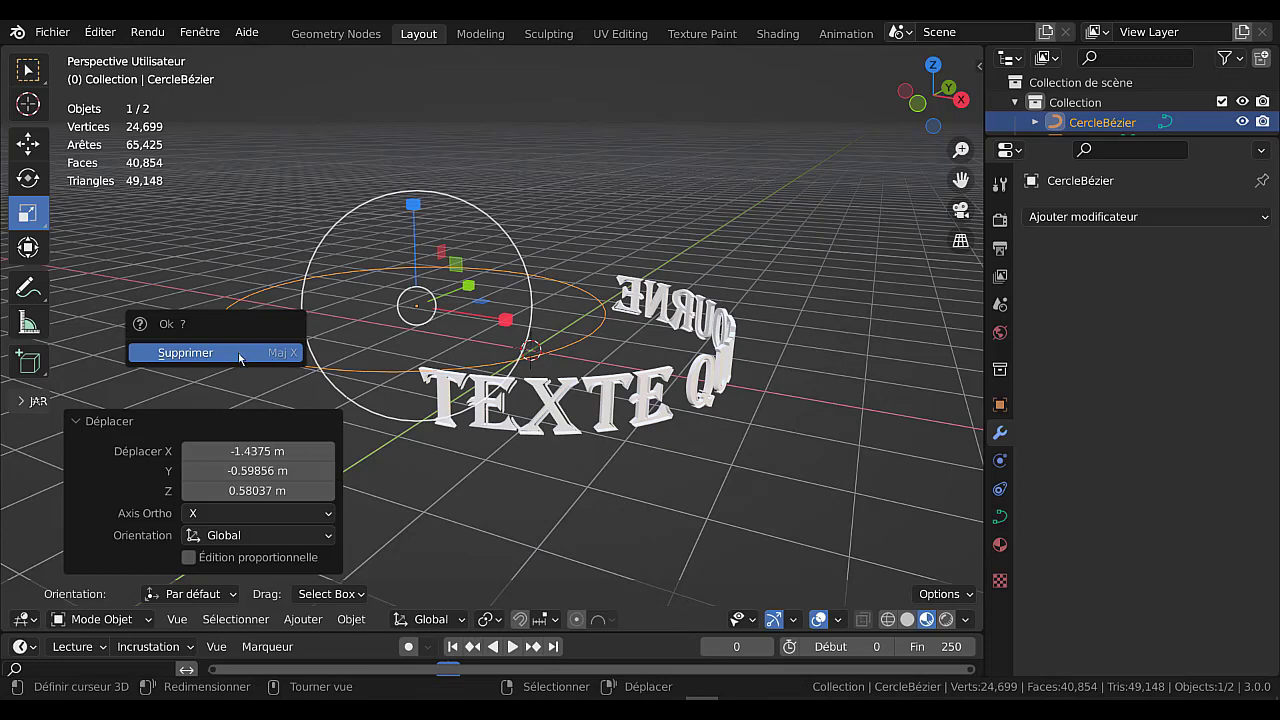
{"action": "left_click", "coordinate": [186, 352]}
- Rotate the curved text mesh freely around the global Z axis
{"action": "left_click", "coordinate": [645, 420]}
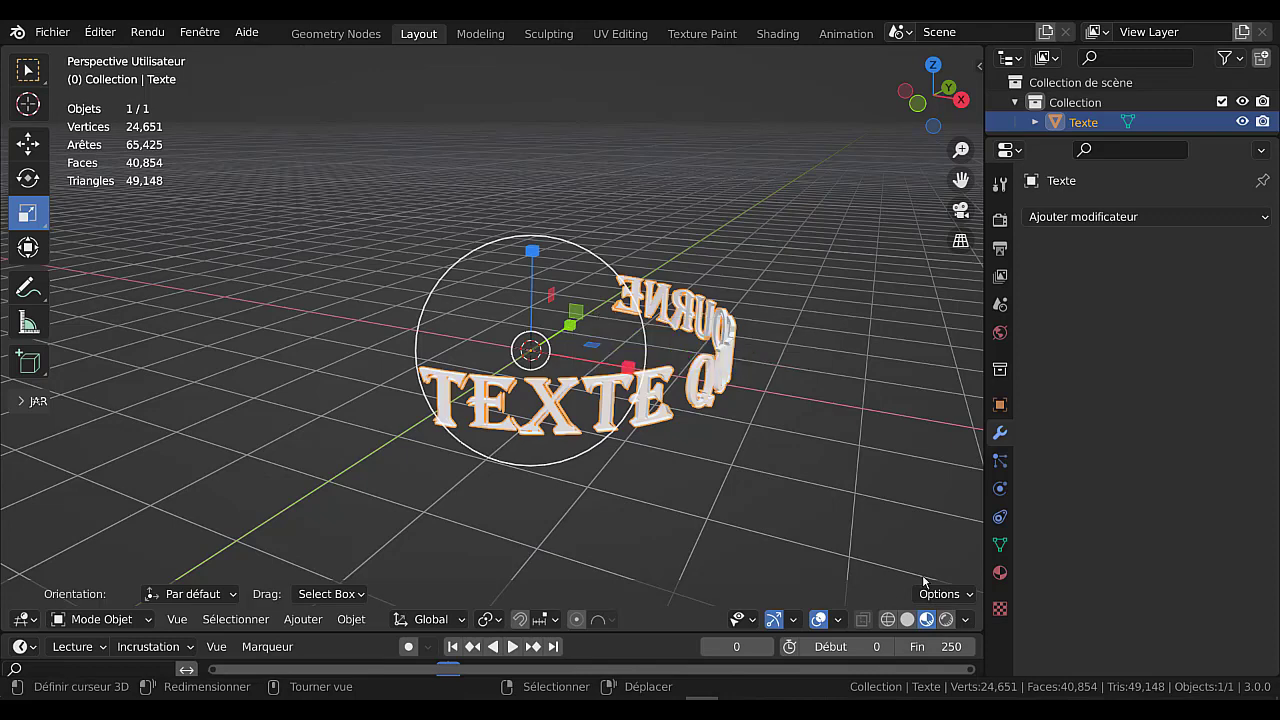
{"action": "key", "text": "r"}
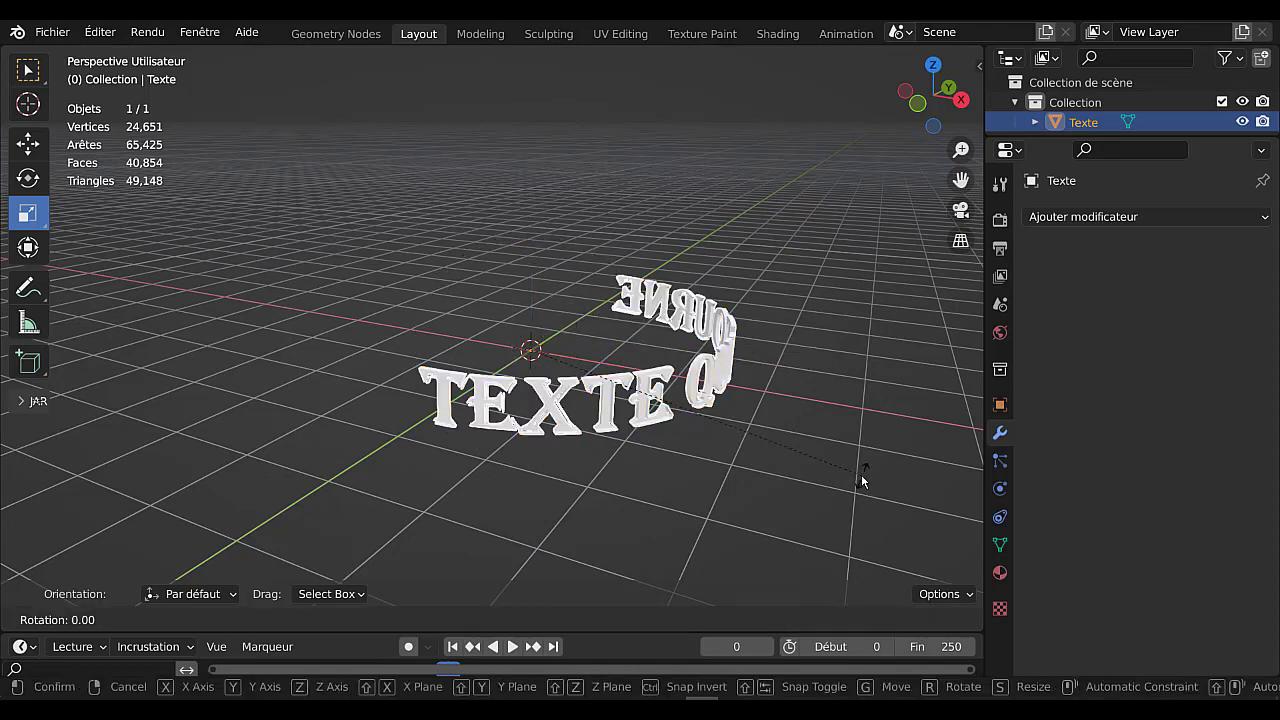
{"action": "key", "text": "z"}
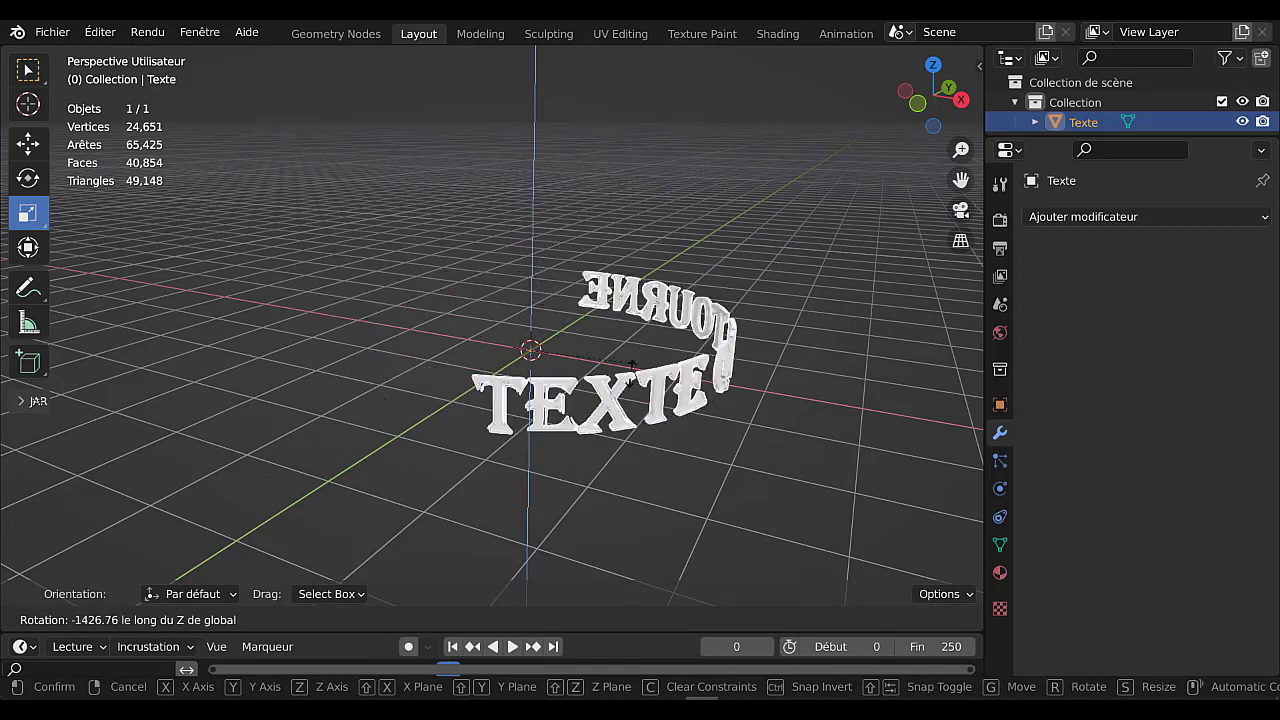
{"action": "left_click", "coordinate": [515, 318]}
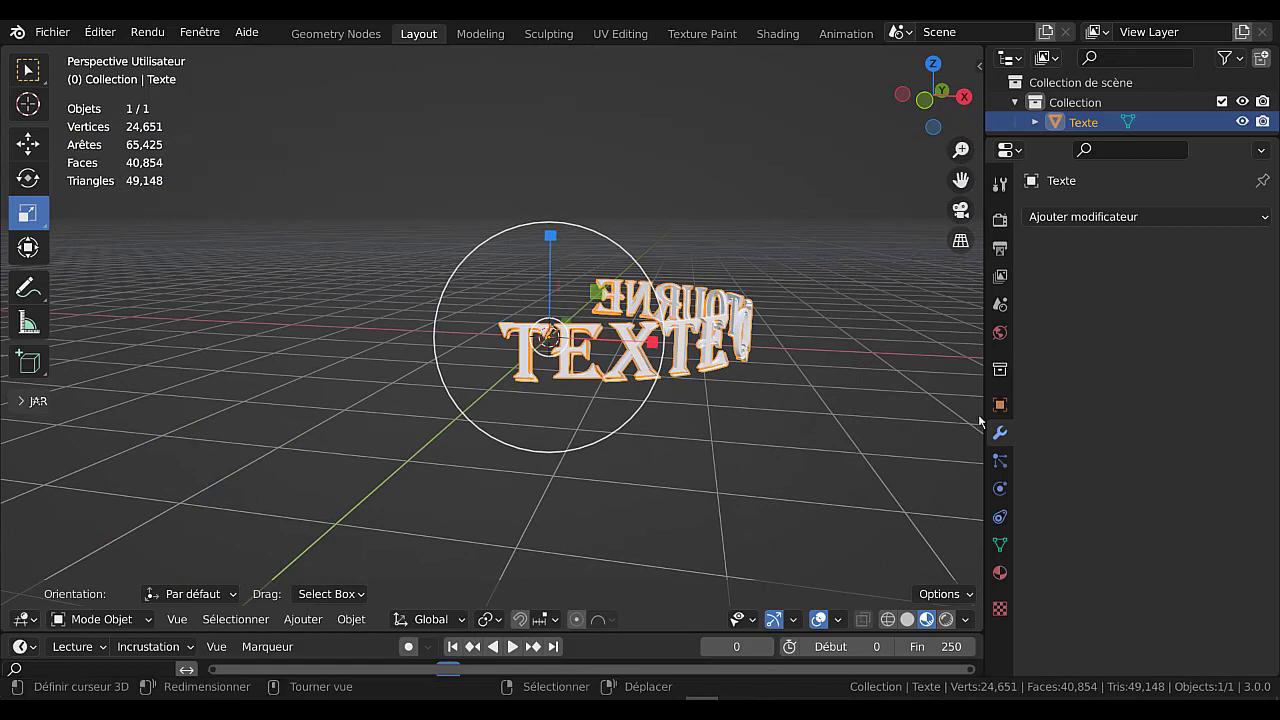
- Widen the 3D viewport and add a plain axes empty with a 1 m radius at the world origin
{"action": "left_click_drag", "start_coordinate": [986, 414], "coordinate": [1038, 420]}
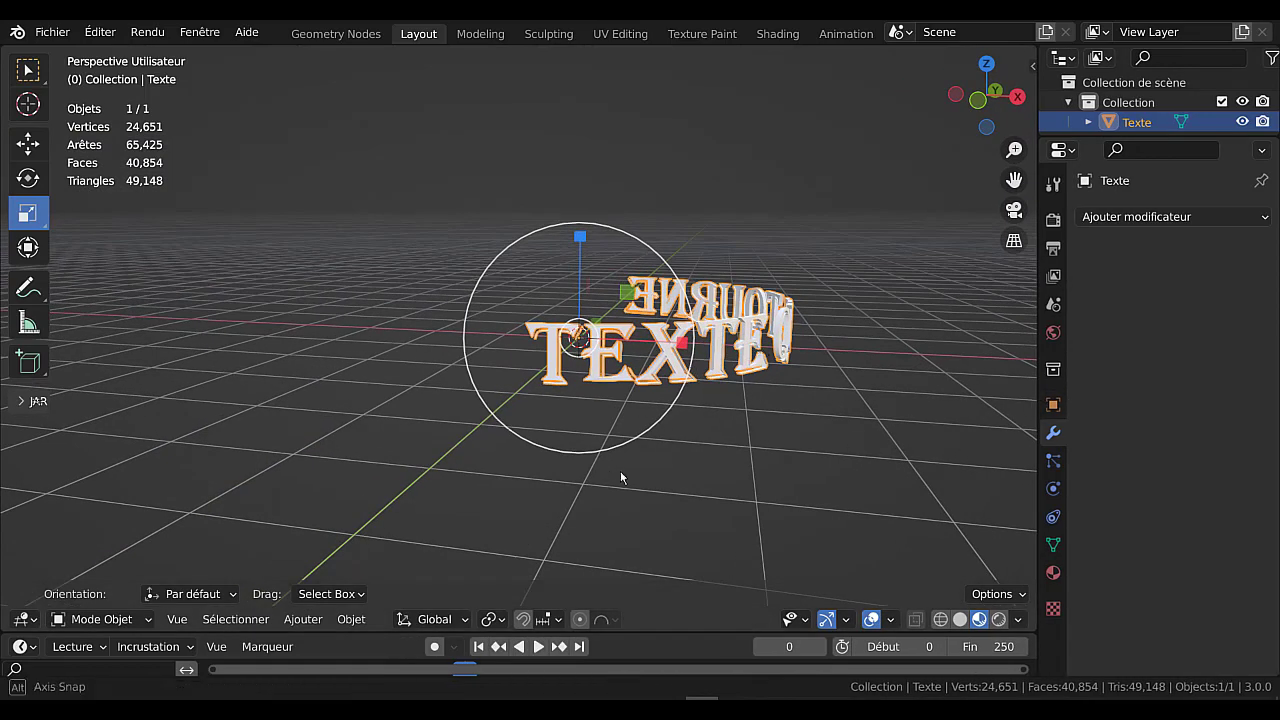
{"action": "middle_click_drag", "start_coordinate": [620, 471], "coordinate": [663, 488]}
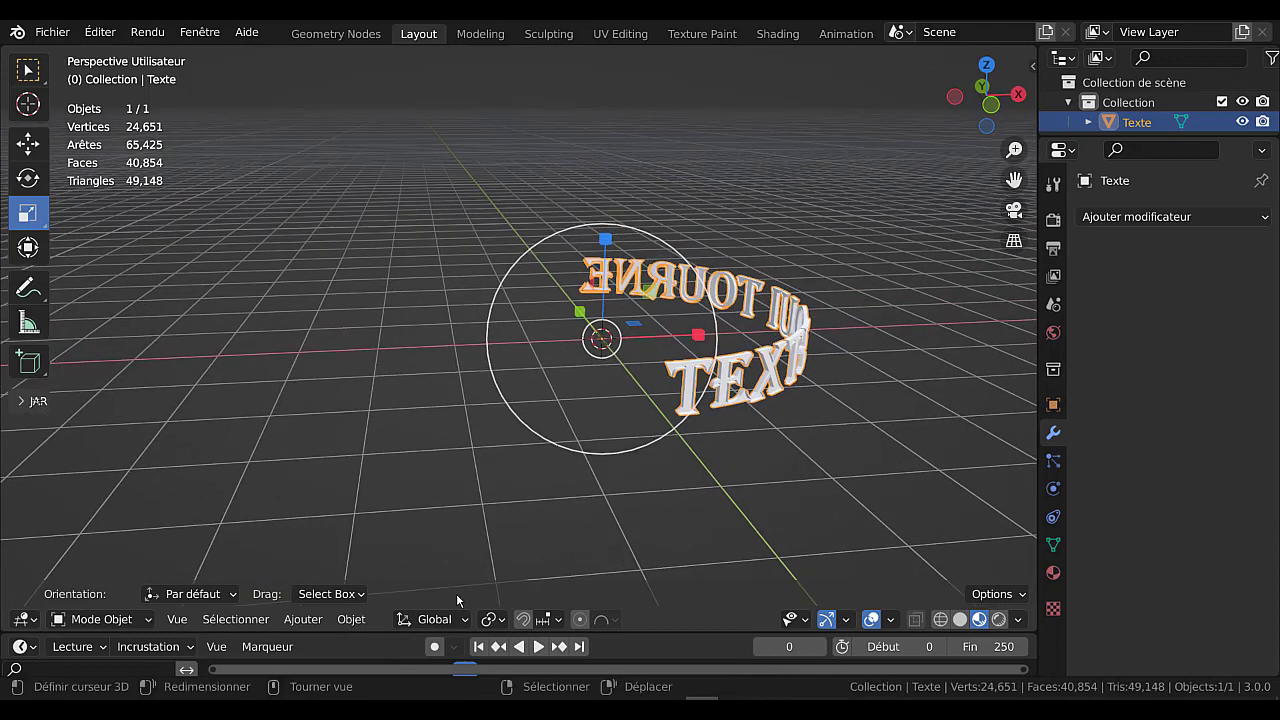
{"action": "left_click", "coordinate": [306, 620]}
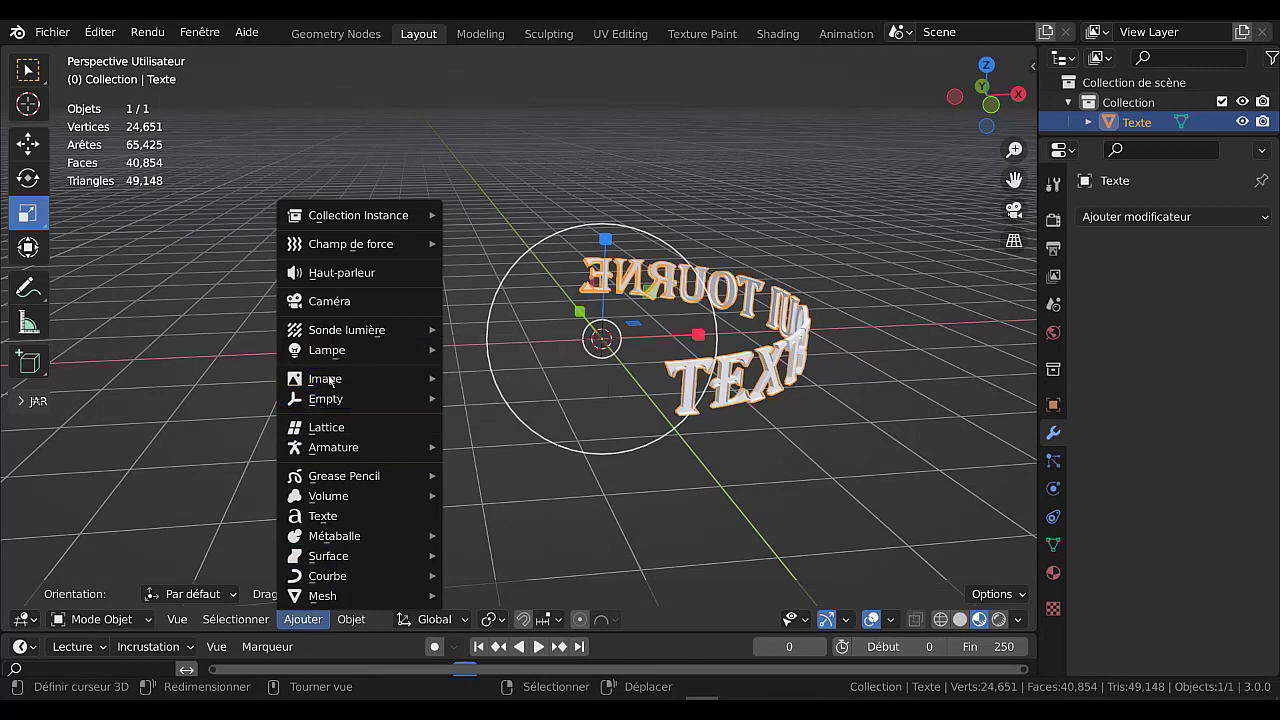
{"action": "mouse_move", "coordinate": [328, 400]}
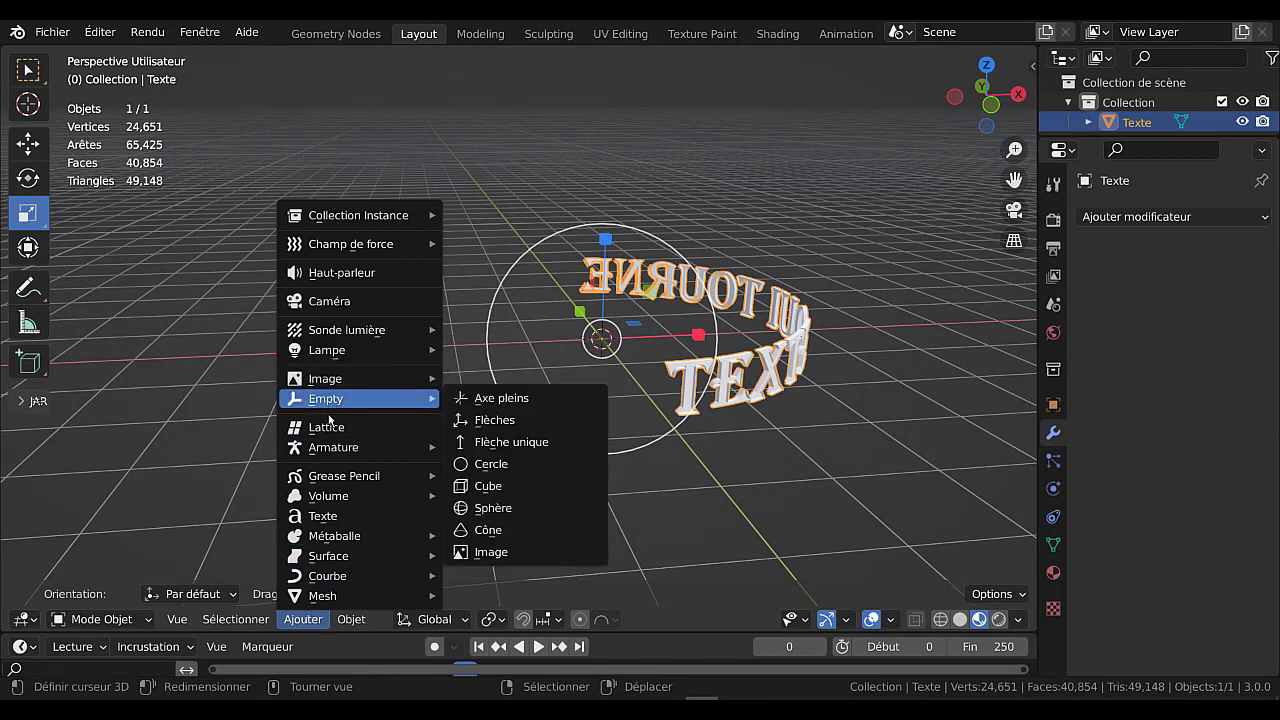
{"action": "left_click", "coordinate": [502, 400]}
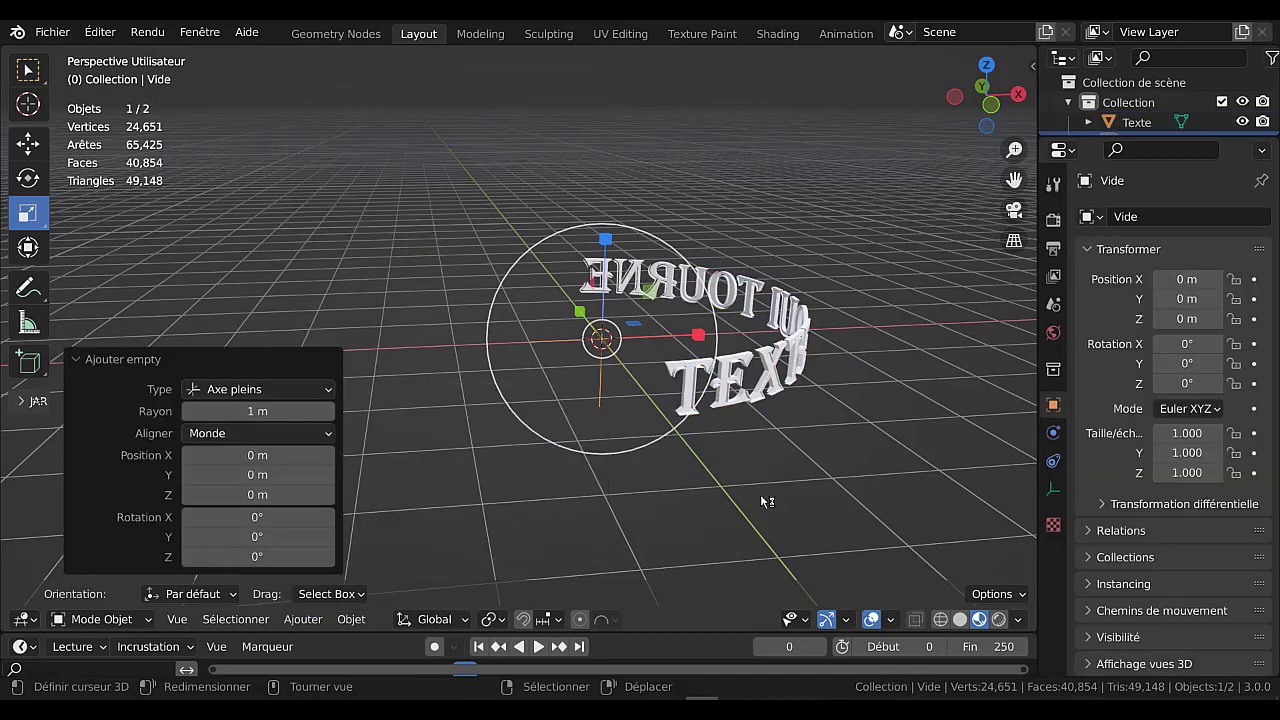
{"action": "left_click", "coordinate": [215, 358]}
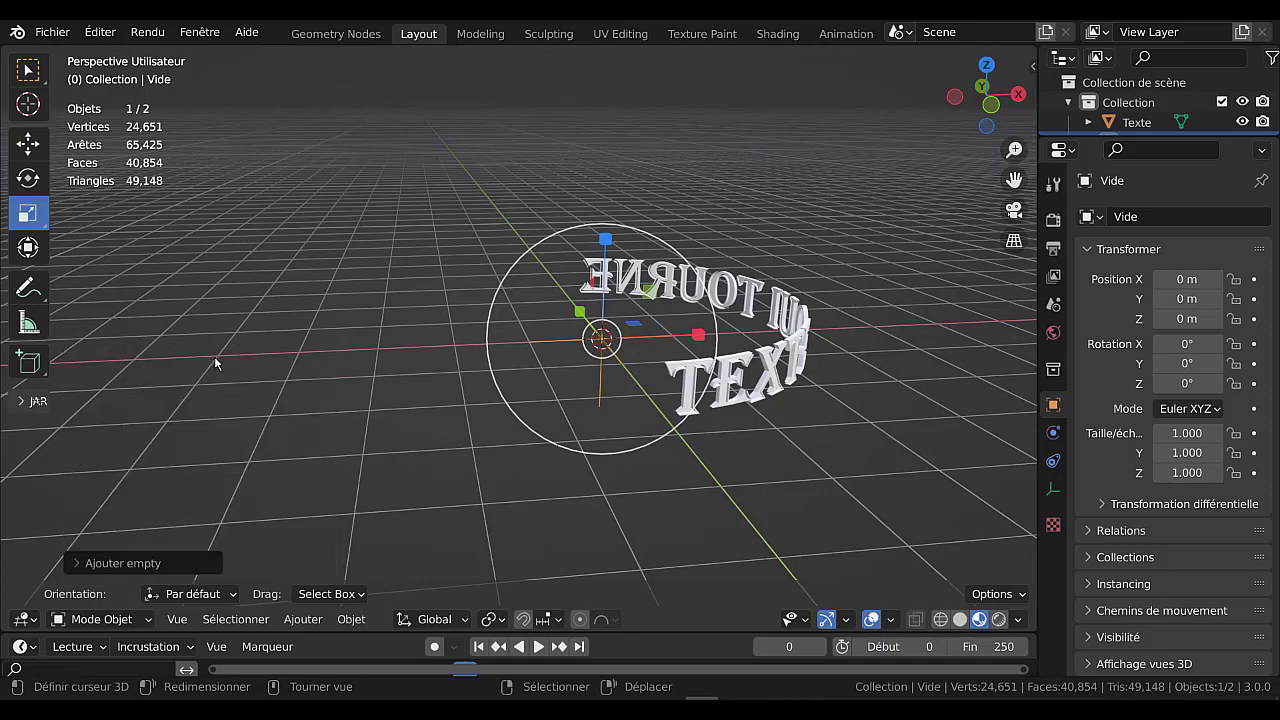
- Try to parent the text mesh to the empty with the Object option
{"action": "middle_click_drag", "start_coordinate": [668, 470], "coordinate": [642, 484]}
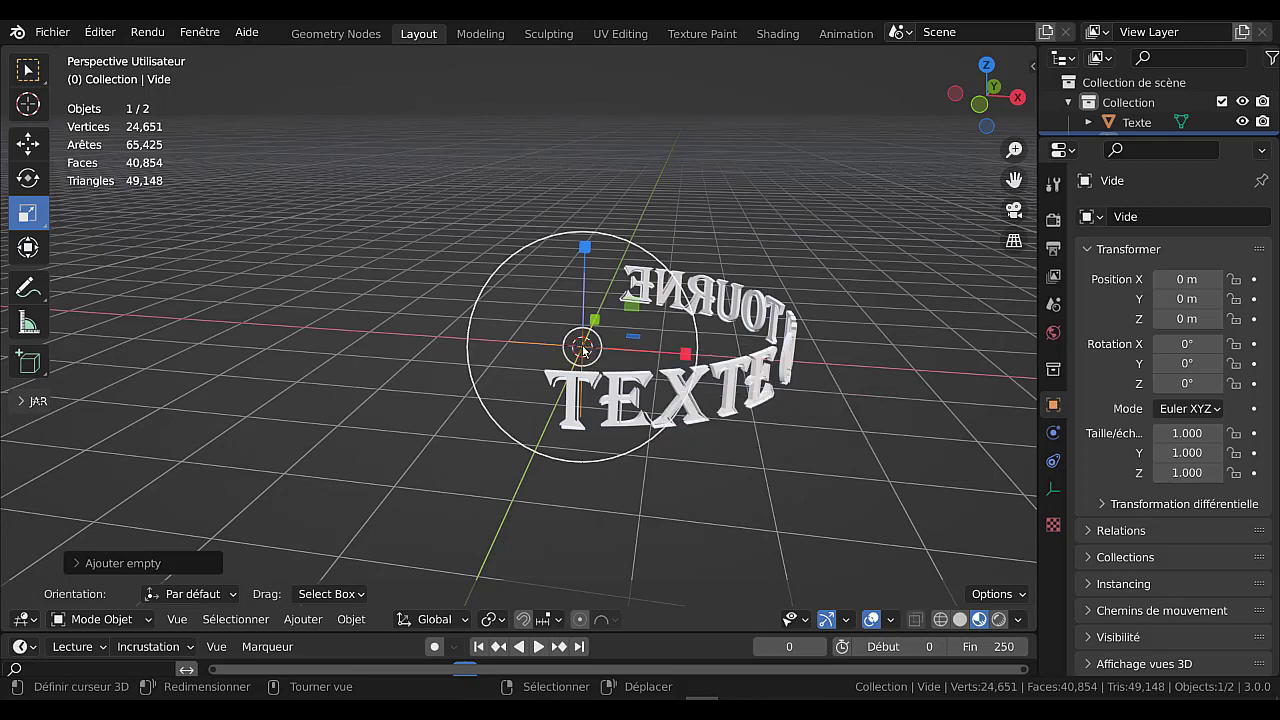
{"action": "left_click", "coordinate": [694, 390]}
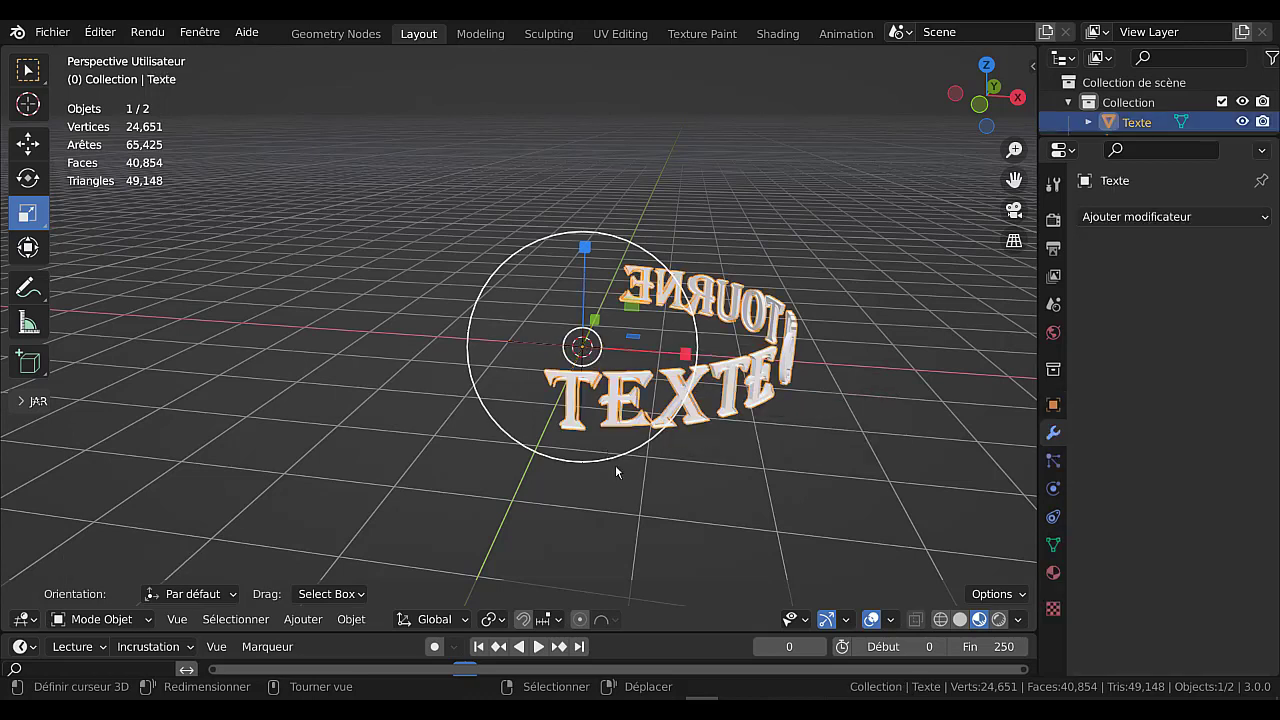
{"action": "left_click", "coordinate": [486, 380]}
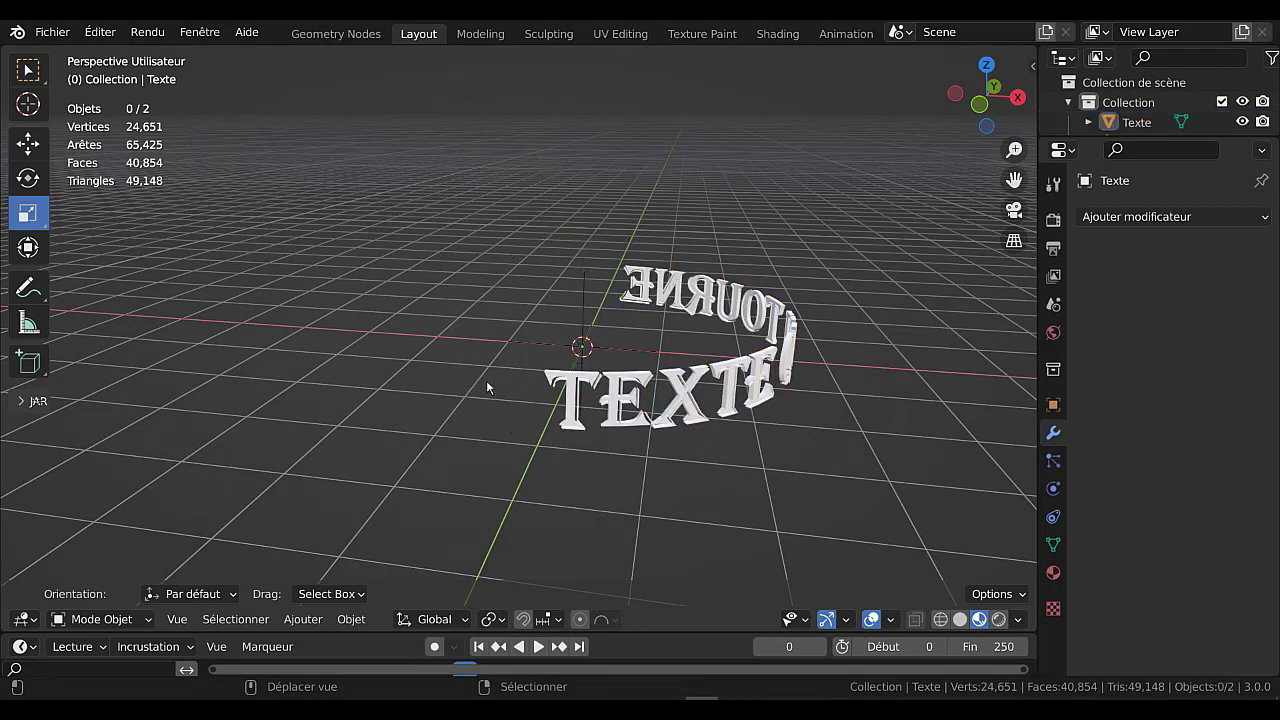
{"action": "scroll", "coordinate": [525, 402], "scroll_direction": "up", "scroll_amount": 2}
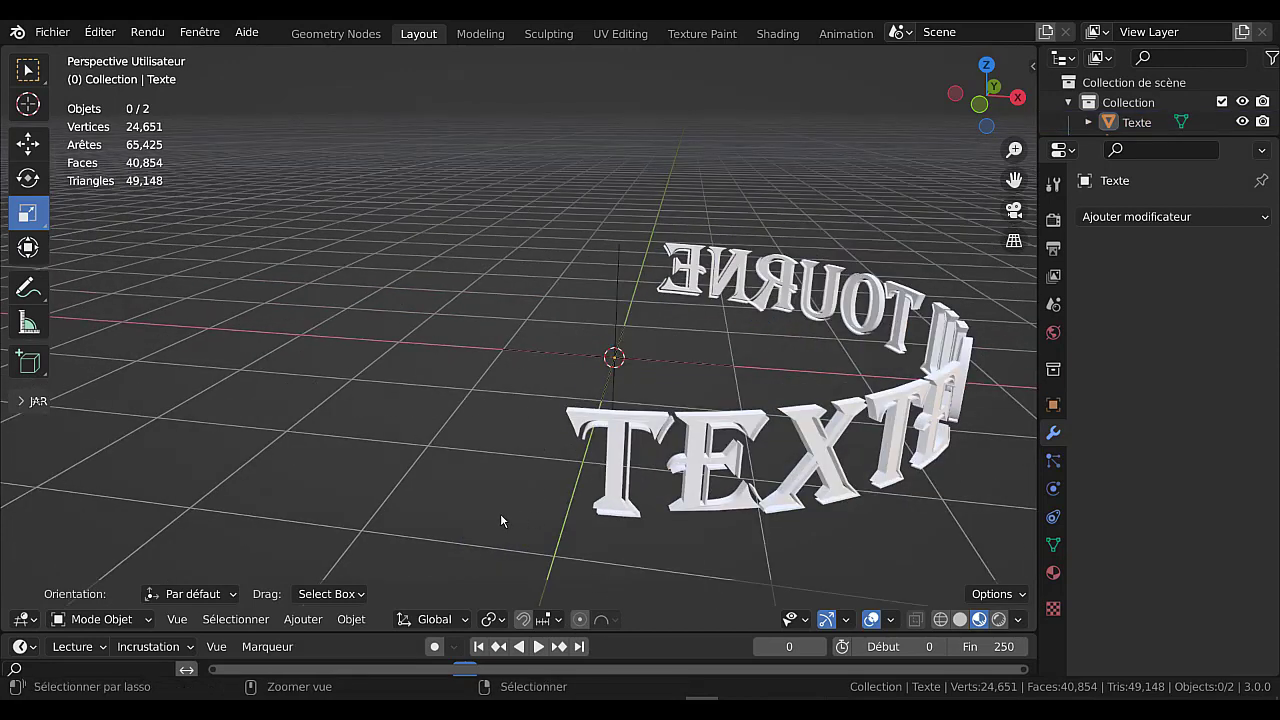
{"action": "key", "text": "ctrl+p"}
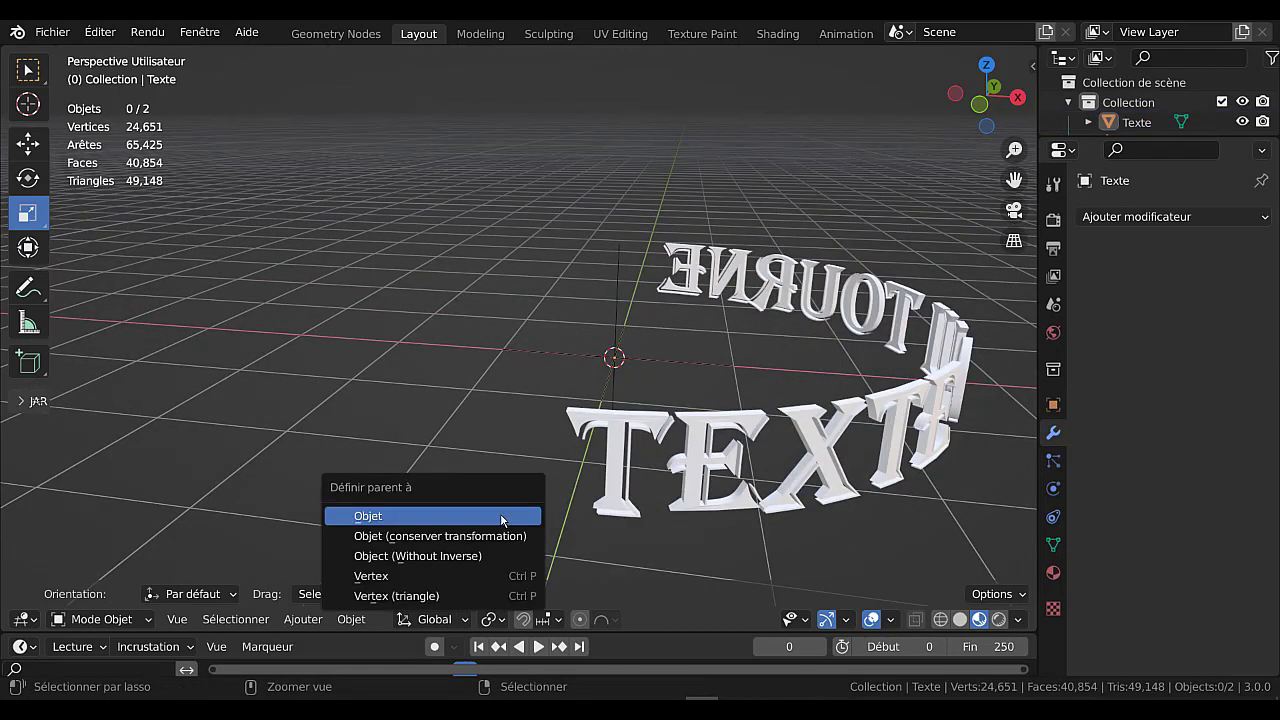
{"action": "left_click", "coordinate": [390, 518]}
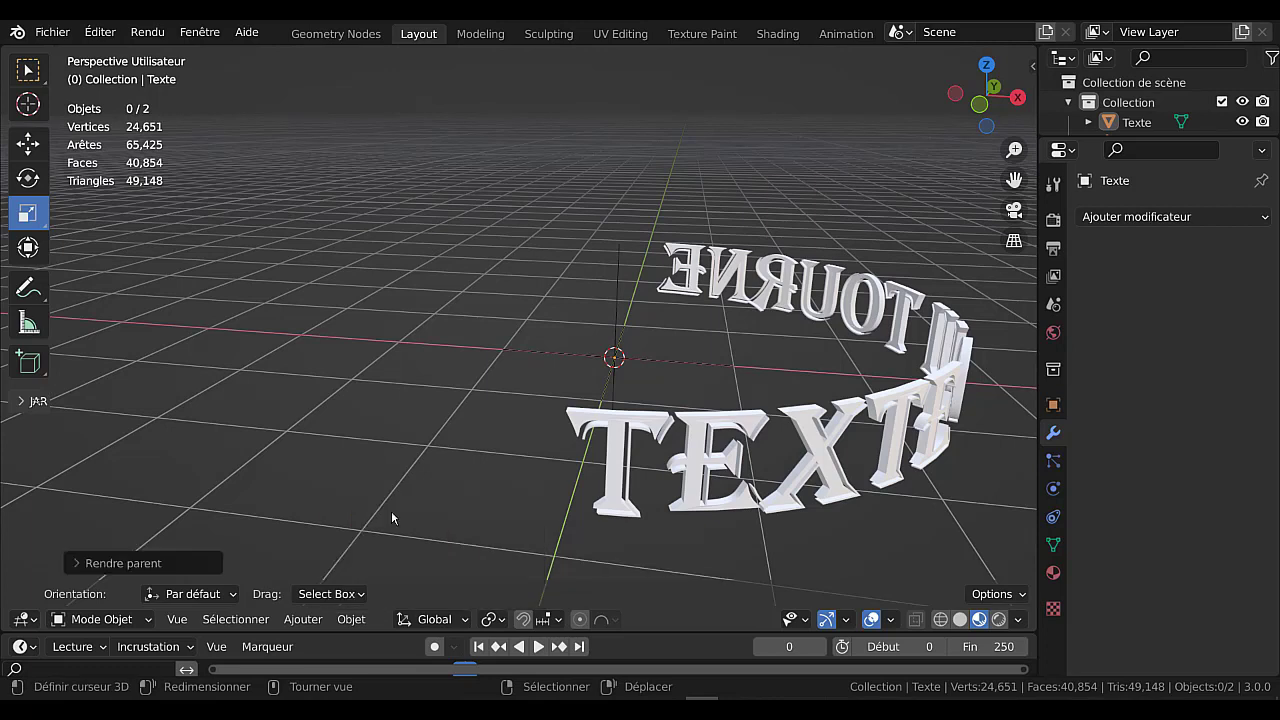
- Test the parenting by rotating the empty around Z and moving the empty and the text, cancelling each transformation
{"action": "left_click", "coordinate": [641, 356]}
{"action": "scroll", "coordinate": [620, 355], "scroll_direction": "down", "scroll_amount": 3}
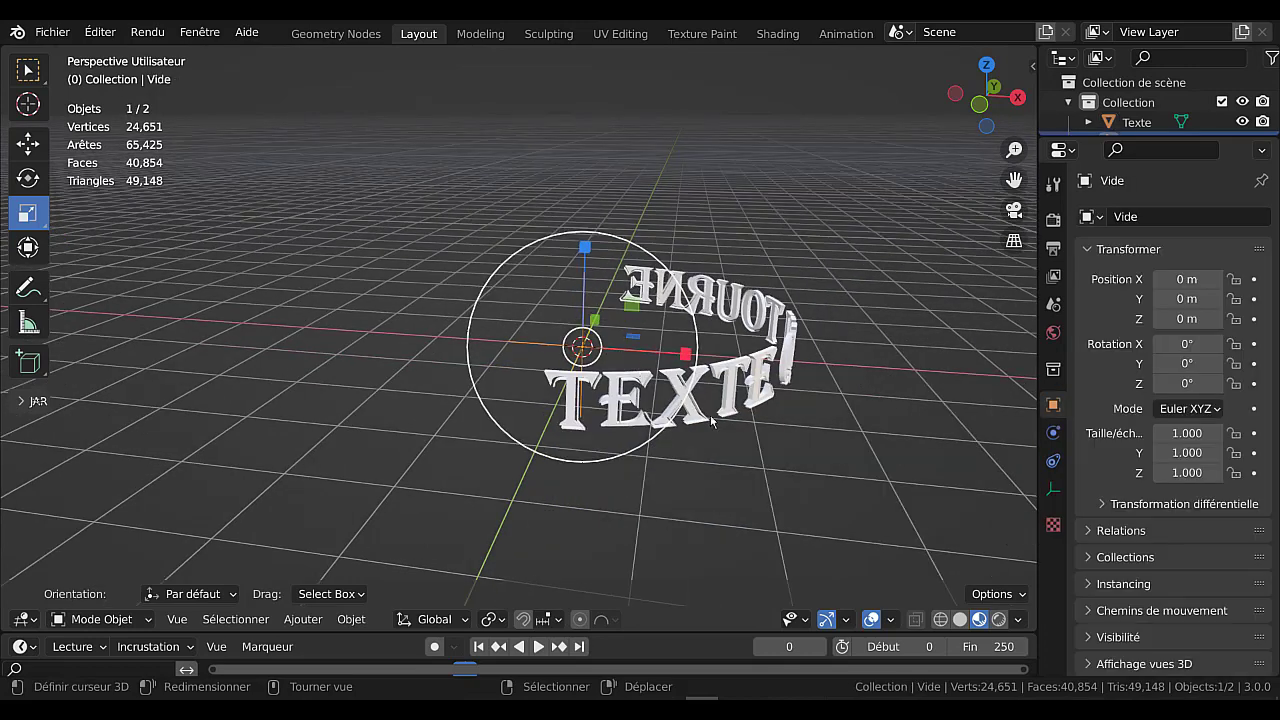
{"action": "key", "text": "r"}
{"action": "key", "text": "z"}
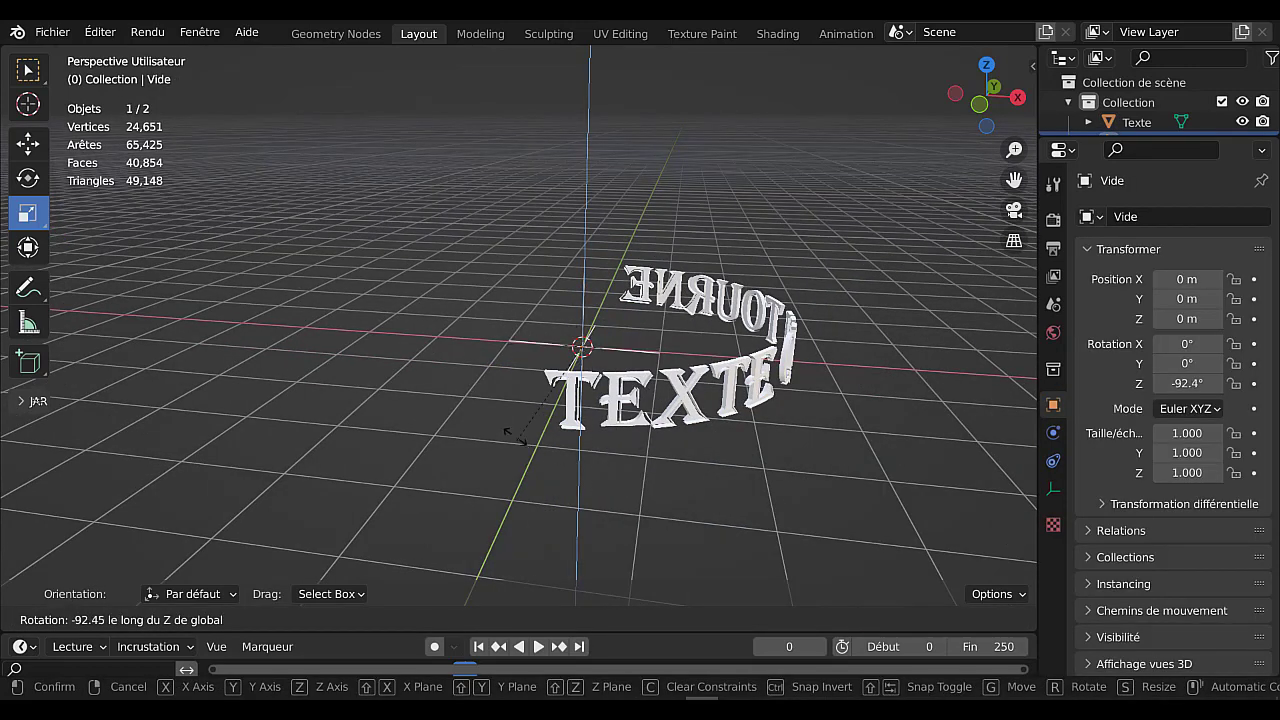
{"action": "key", "text": "Escape"}
{"action": "key", "text": "g"}
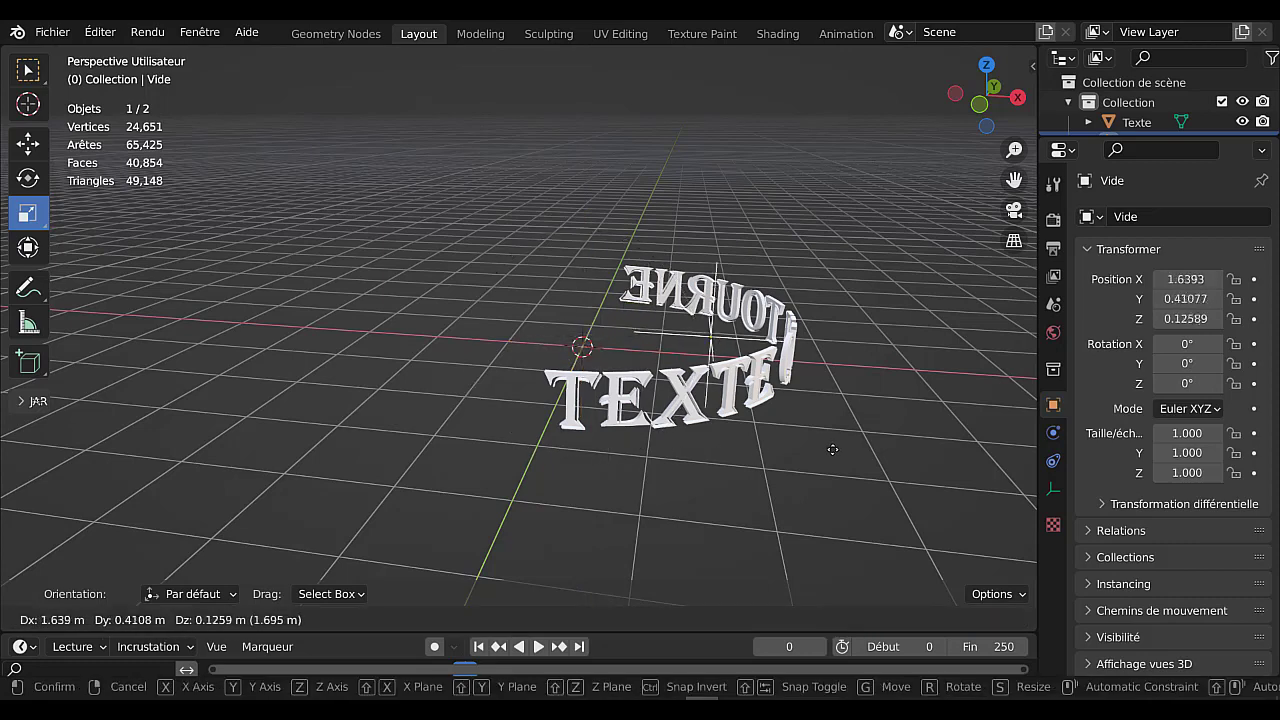
{"action": "key", "text": "Escape"}
{"action": "left_click", "coordinate": [688, 395]}
{"action": "key", "text": "g"}
{"action": "key", "text": "Escape"}
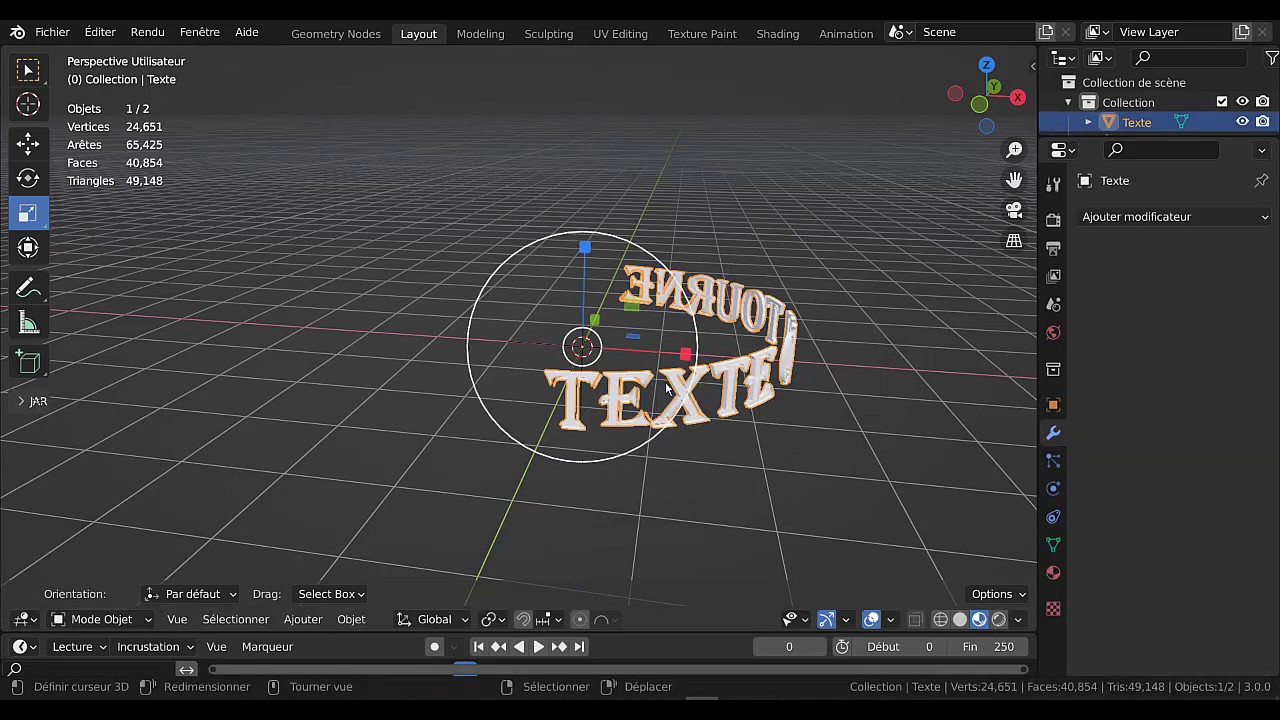
- Select the text mesh with the empty as the active object and try to set the empty as its parent
{"action": "left_click", "coordinate": [577, 351]}
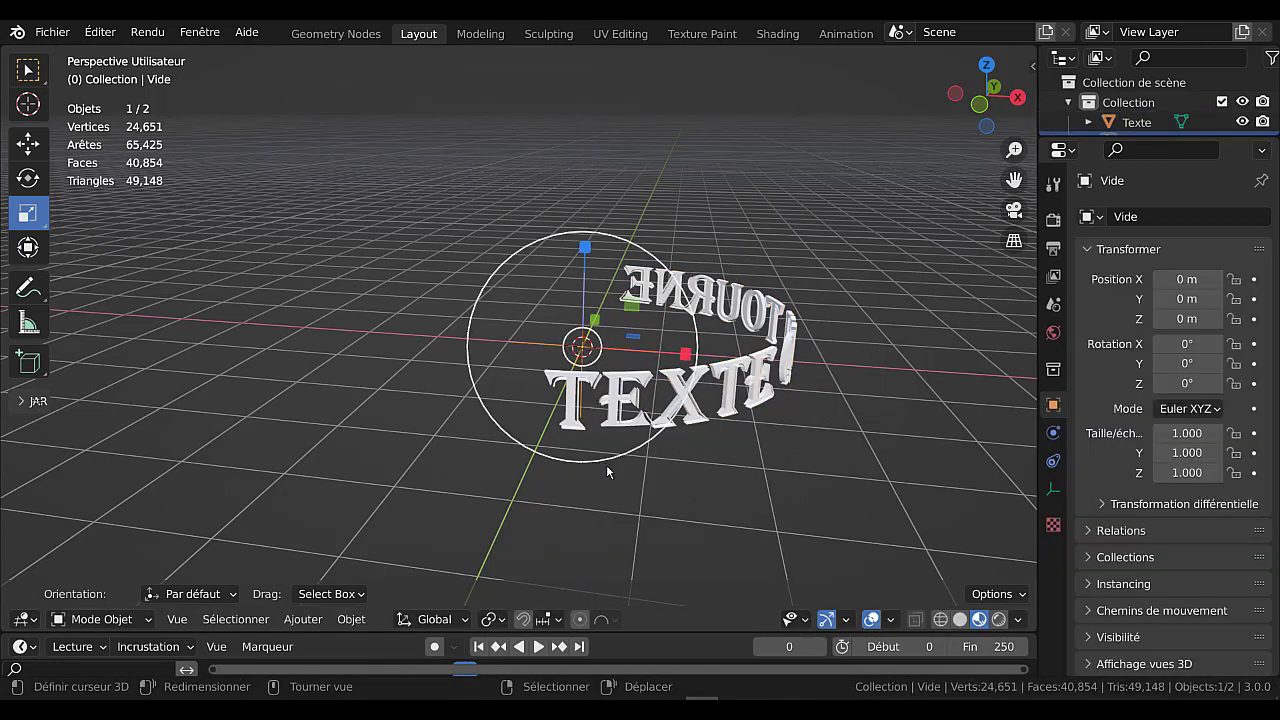
{"action": "left_click", "coordinate": [680, 422]}
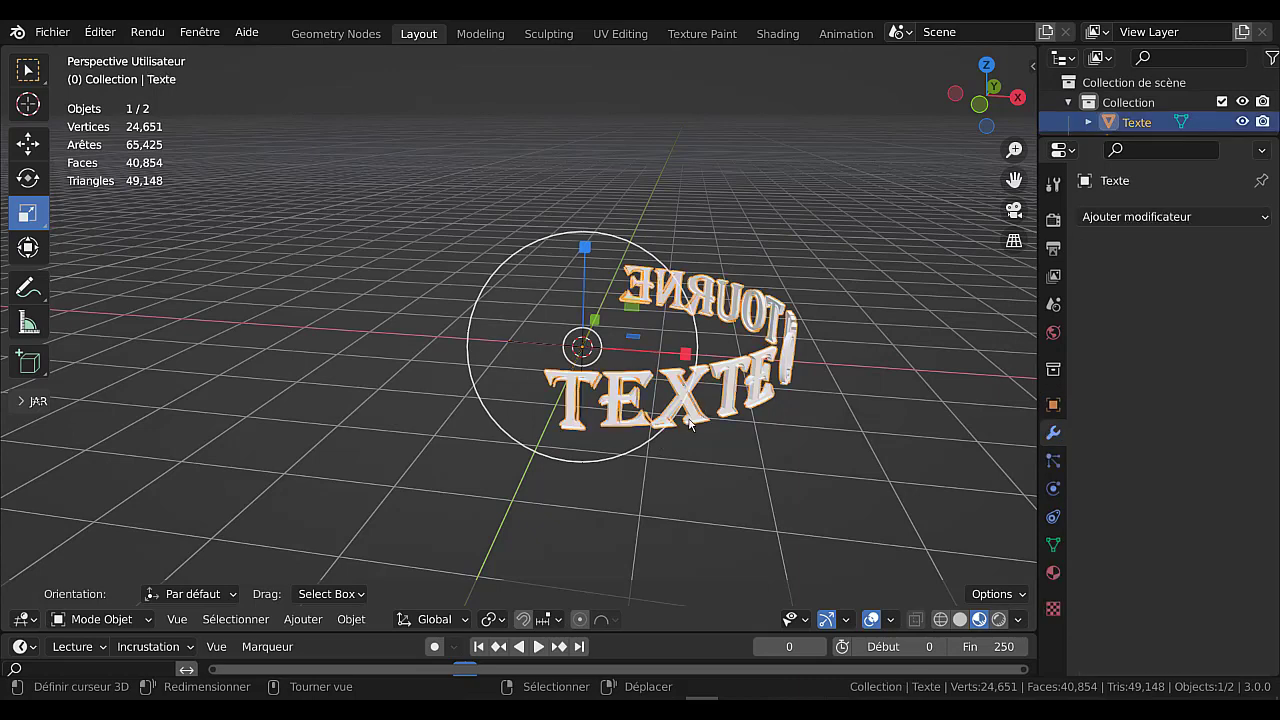
{"action": "scroll", "coordinate": [680, 420], "scroll_direction": "up", "scroll_amount": 2}
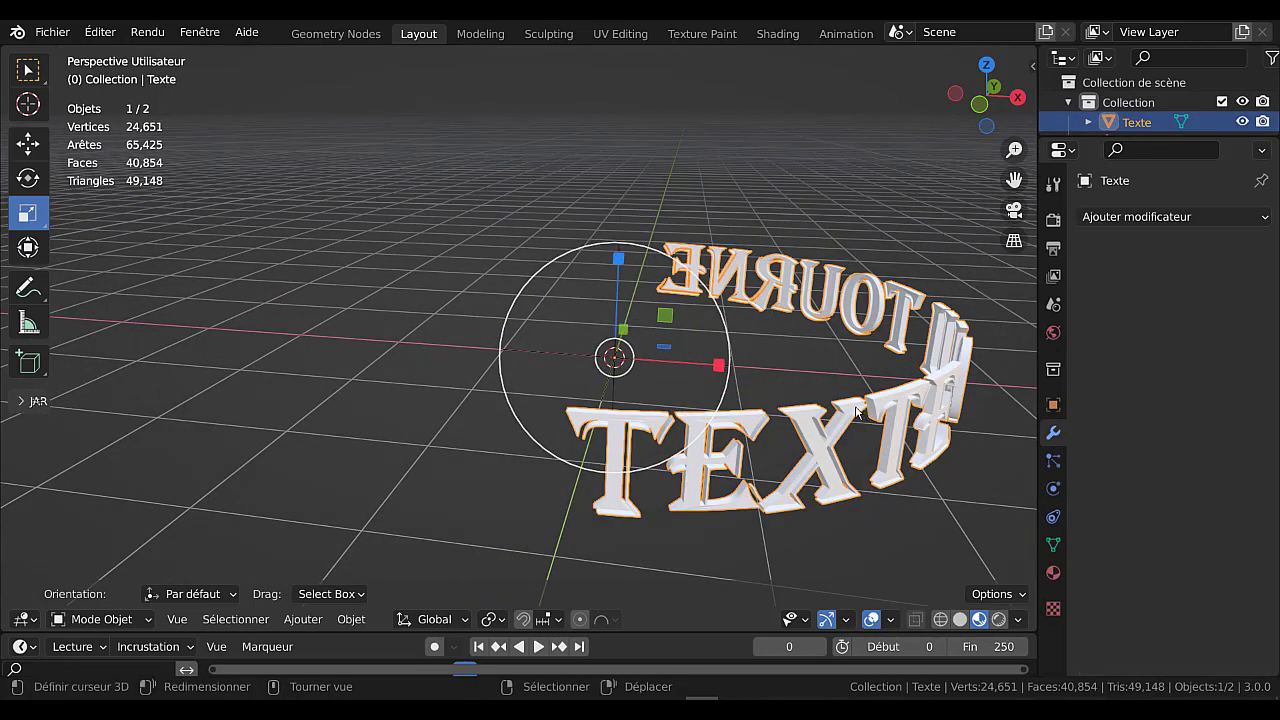
{"action": "left_click", "coordinate": [620, 387], "text": "shift"}
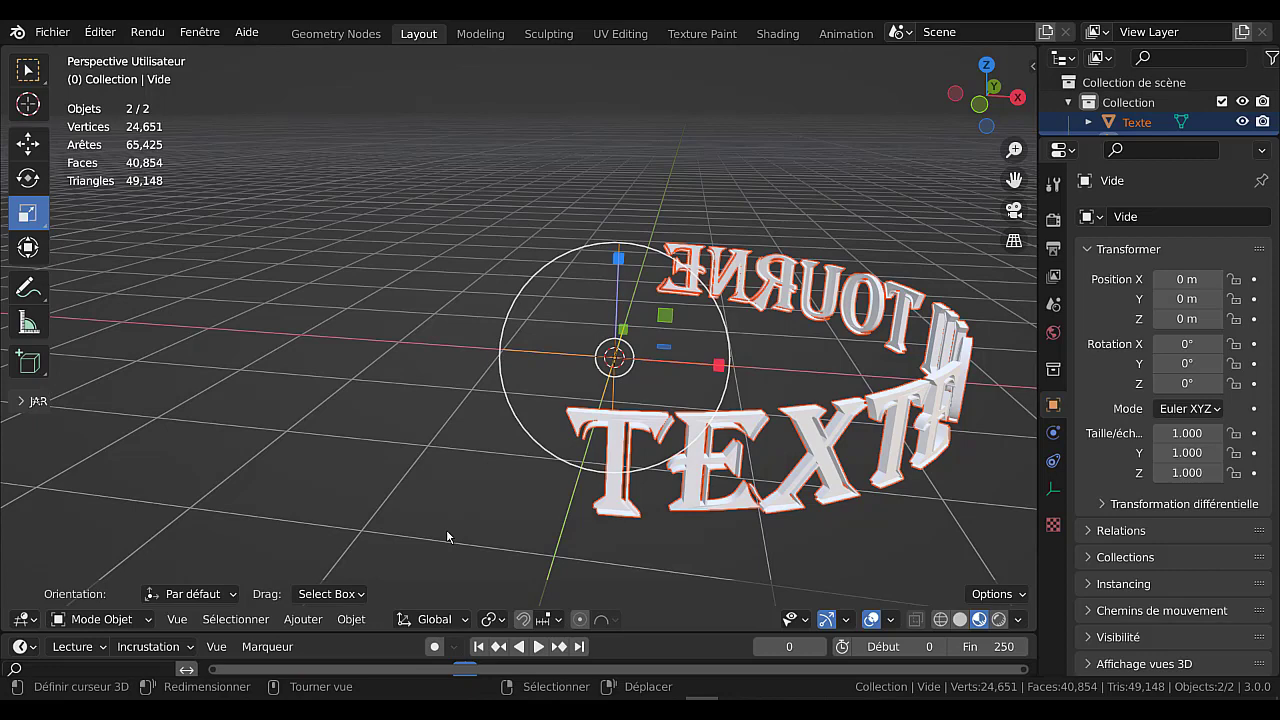
{"action": "key", "text": "ctrl+p"}
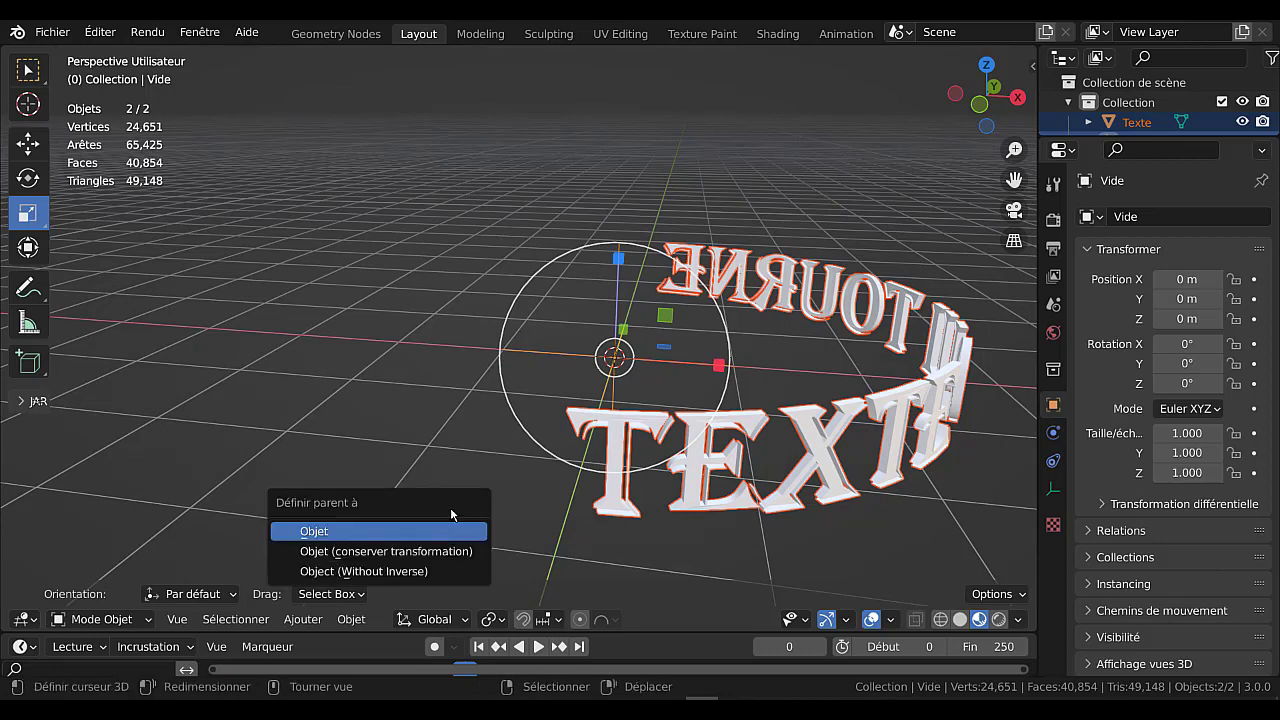
- Test the link between the empty and the text by moving each in turn, cancelling every move
{"action": "left_click", "coordinate": [617, 372]}
{"action": "key", "text": "g"}
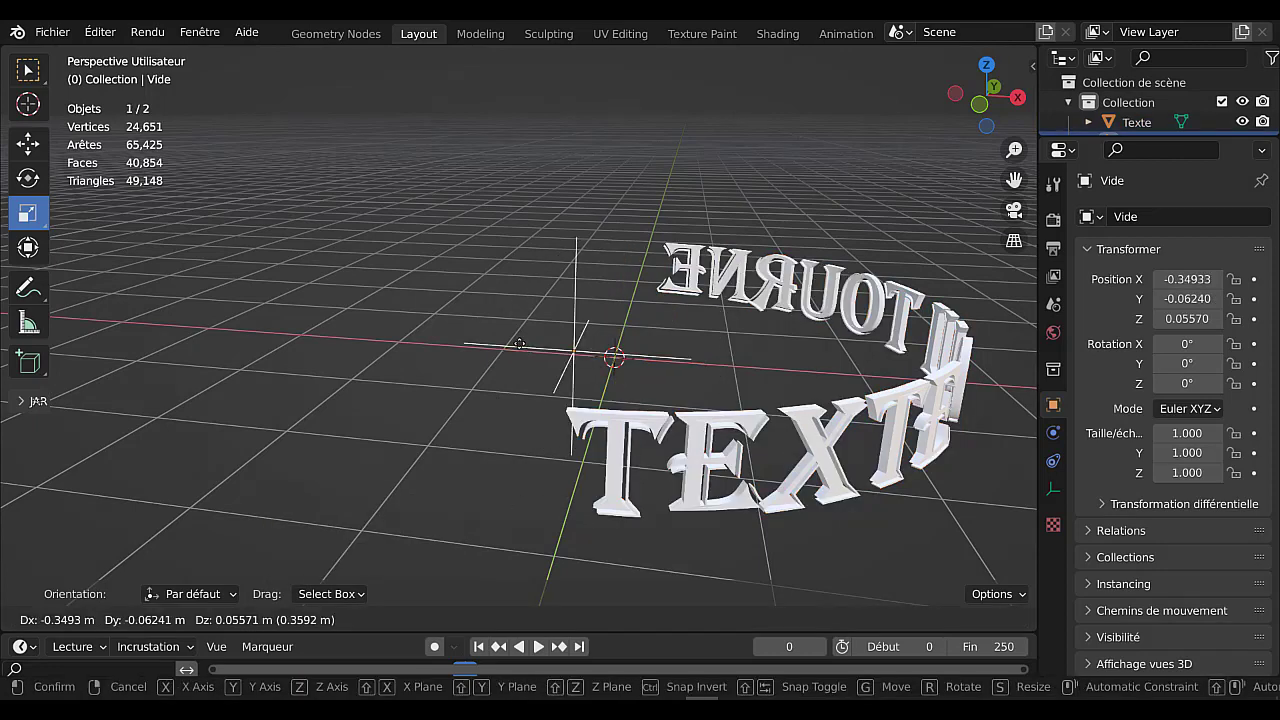
{"action": "right_click", "coordinate": [572, 326]}
{"action": "right_click", "coordinate": [717, 420]}
{"action": "key", "text": "g"}
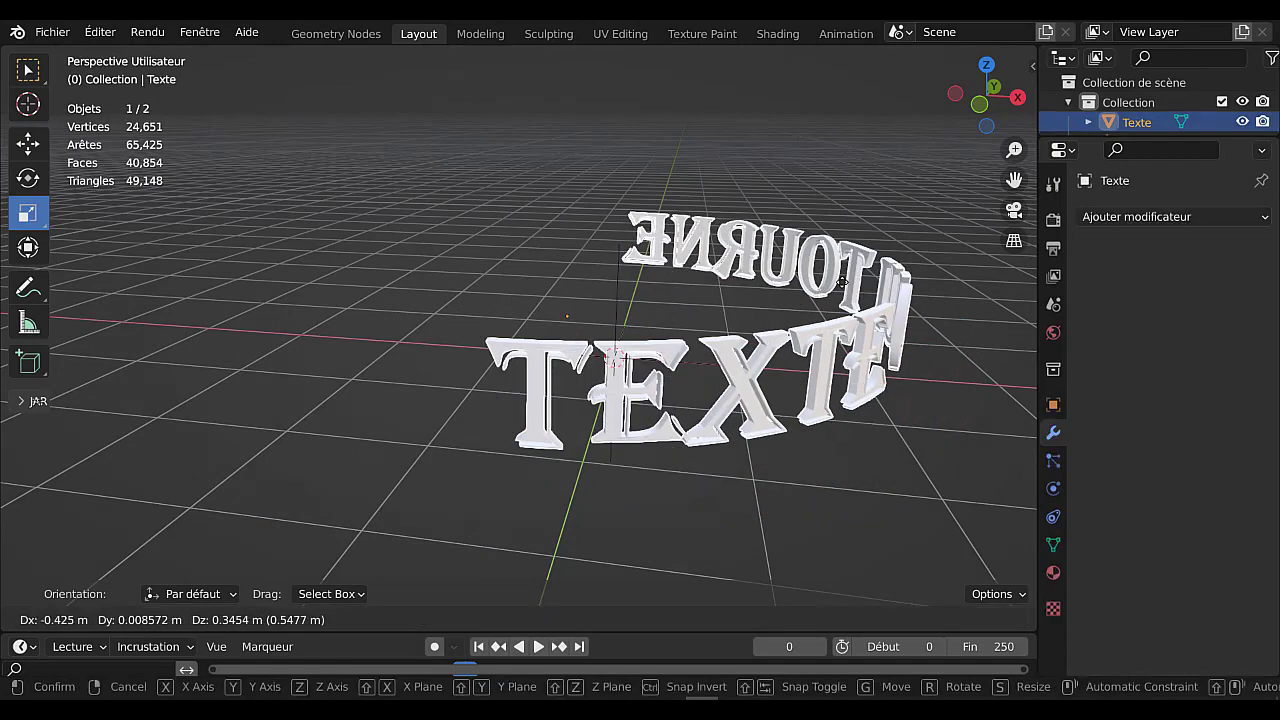
{"action": "right_click", "coordinate": [650, 357]}
{"action": "left_click", "coordinate": [610, 374]}
{"action": "key", "text": "g"}
{"action": "right_click", "coordinate": [530, 358]}
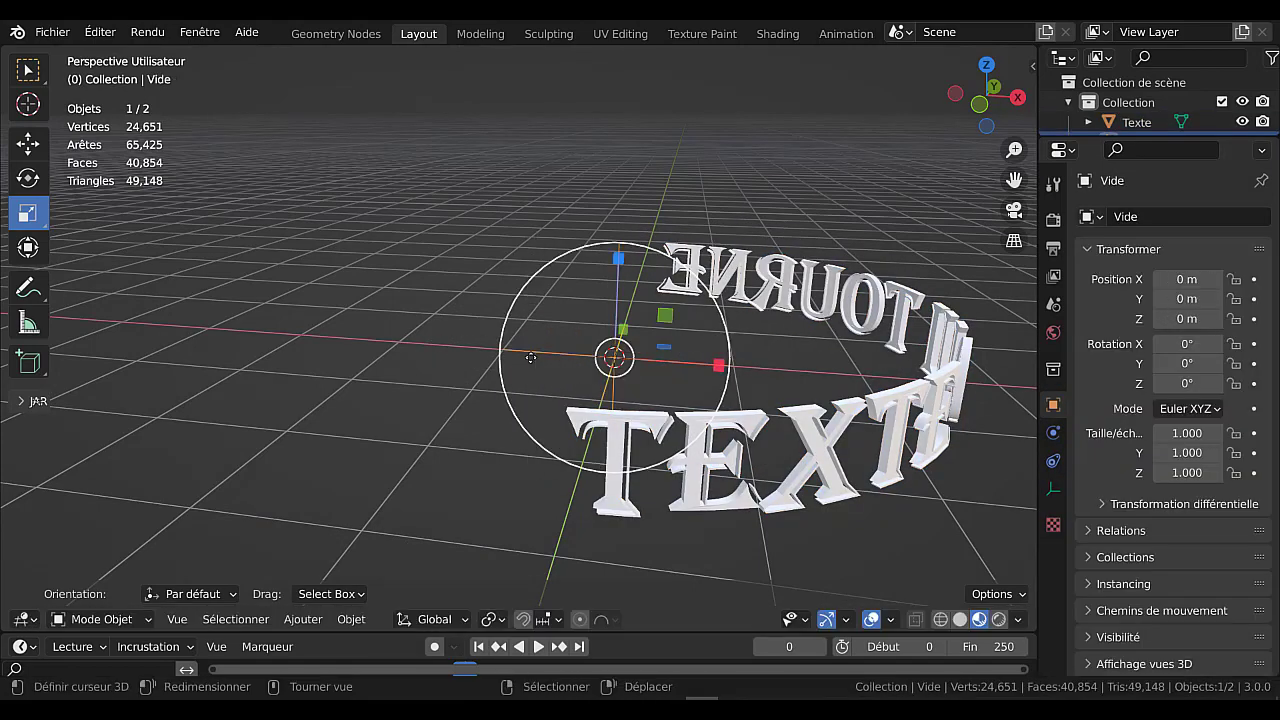
- Move the empty and the text mesh separately to compare how each behaves without a parent, cancelling every move
{"action": "mouse_move", "coordinate": [771, 408]}
{"action": "middle_mouse_down"}
{"action": "mouse_move", "coordinate": [820, 404]}
{"action": "mouse_move", "coordinate": [763, 409]}
{"action": "middle_mouse_up"}
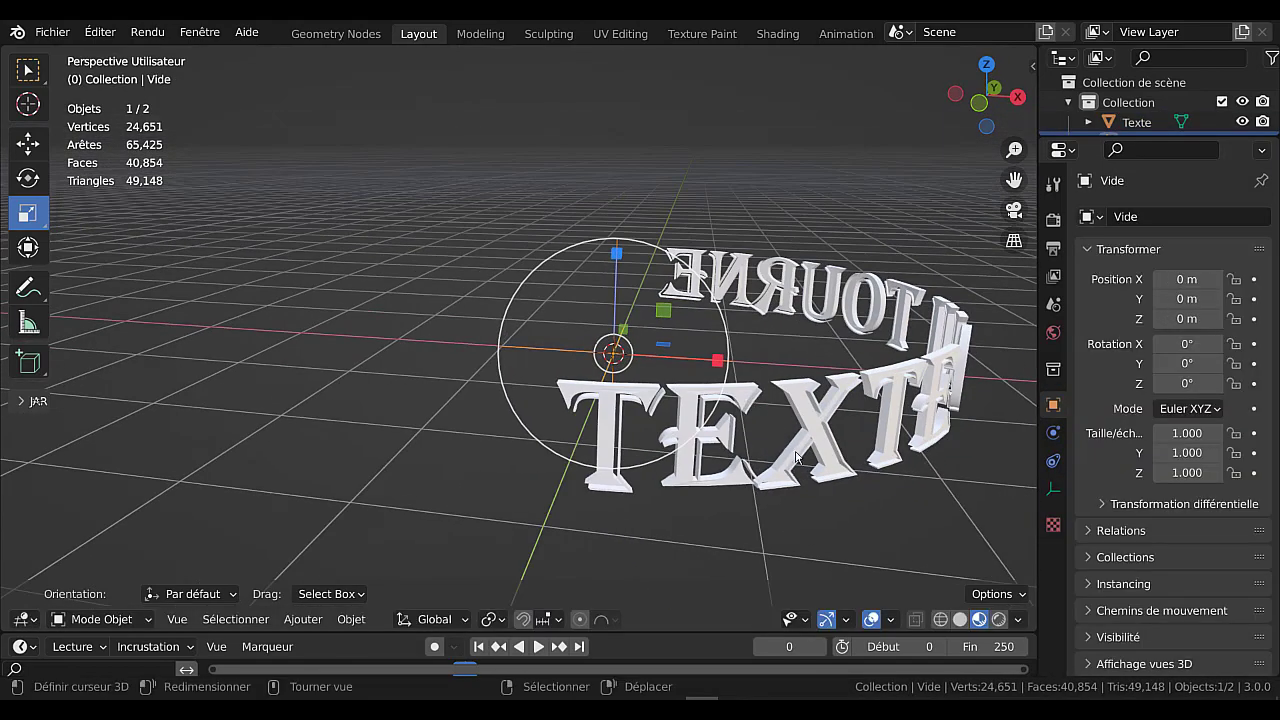
{"action": "middle_click_drag", "start_coordinate": [714, 489], "coordinate": [737, 421]}
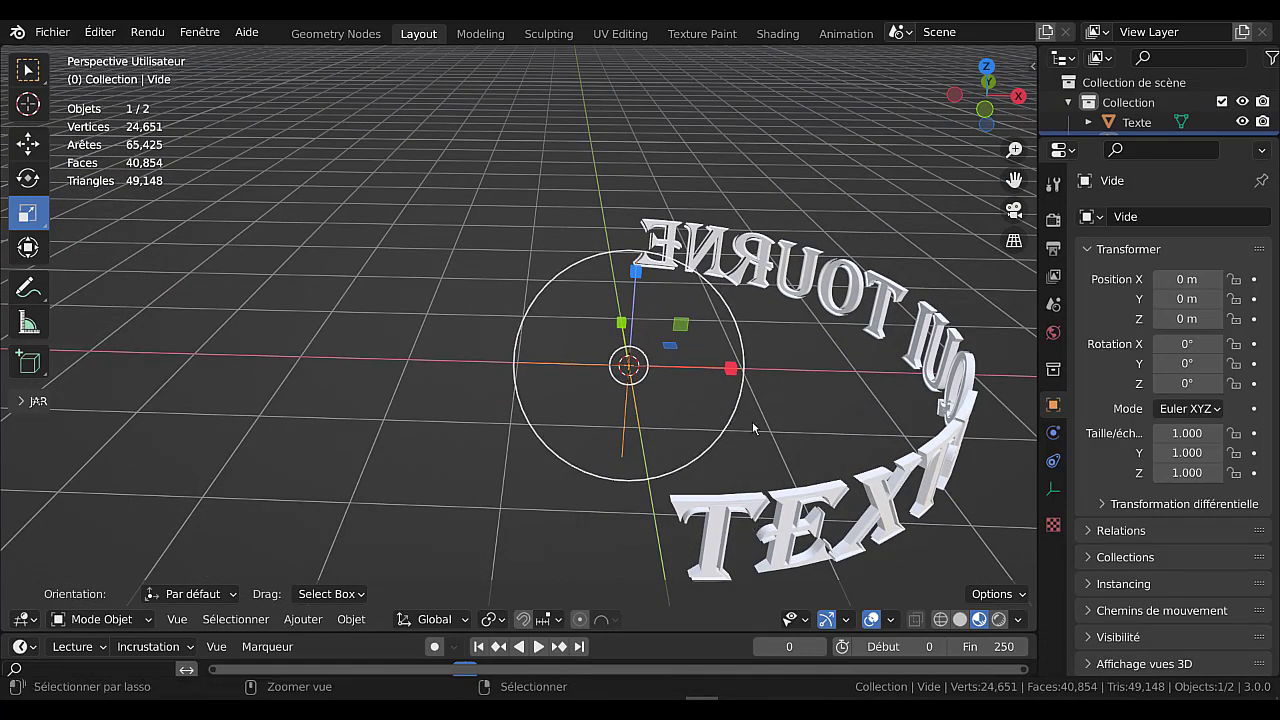
{"action": "key", "text": "ctrl+z"}
{"action": "right_click_drag", "start_coordinate": [627, 374], "coordinate": [565, 431]}
{"action": "key", "text": "Escape"}
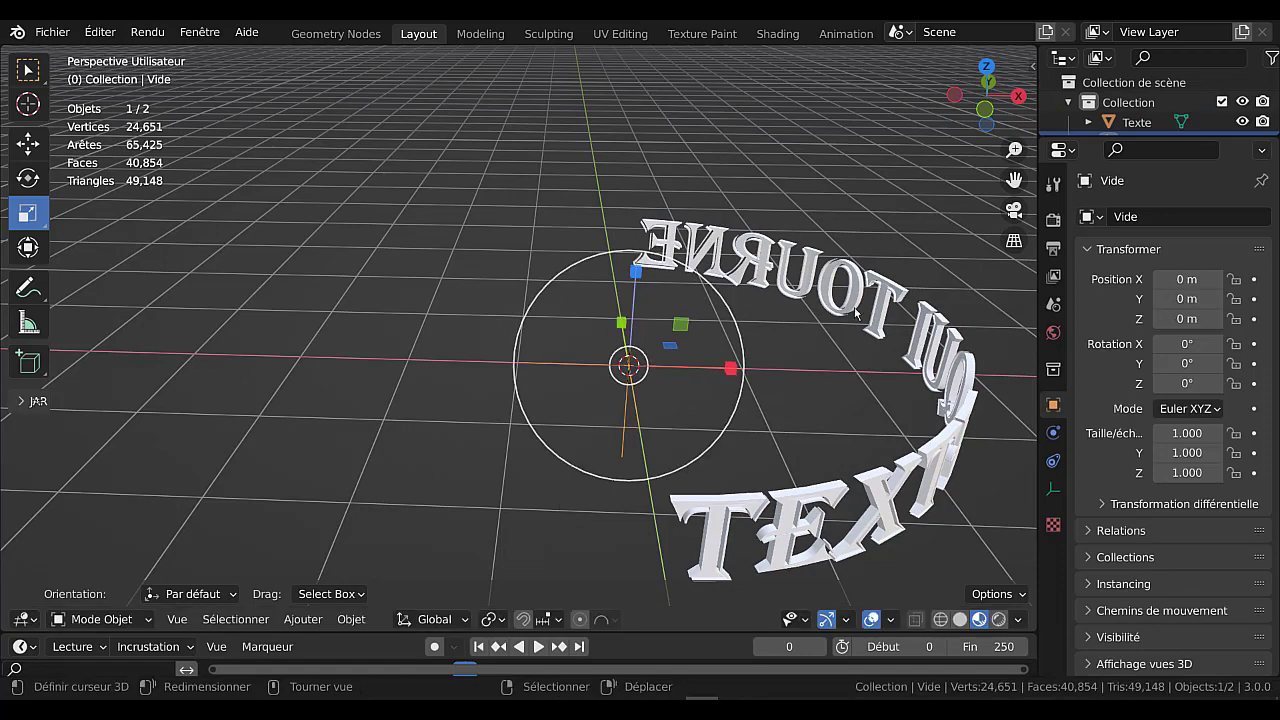
{"action": "right_click_drag", "start_coordinate": [855, 313], "coordinate": [874, 292]}
{"action": "key", "text": "Escape"}
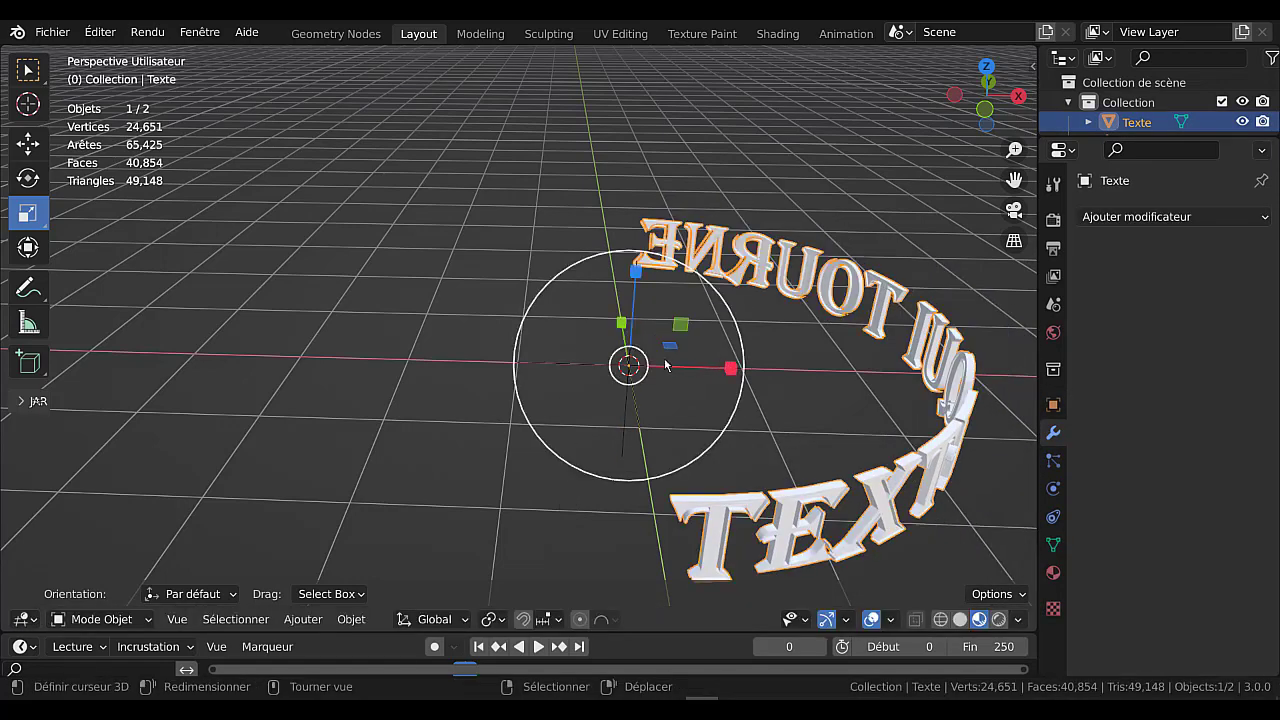
{"action": "right_click_drag", "start_coordinate": [650, 366], "coordinate": [661, 430]}
{"action": "key", "text": "Escape"}
{"action": "scroll", "coordinate": [661, 432], "scroll_direction": "down", "scroll_amount": 1}
{"action": "middle_click_drag", "start_coordinate": [760, 438], "coordinate": [707, 418]}
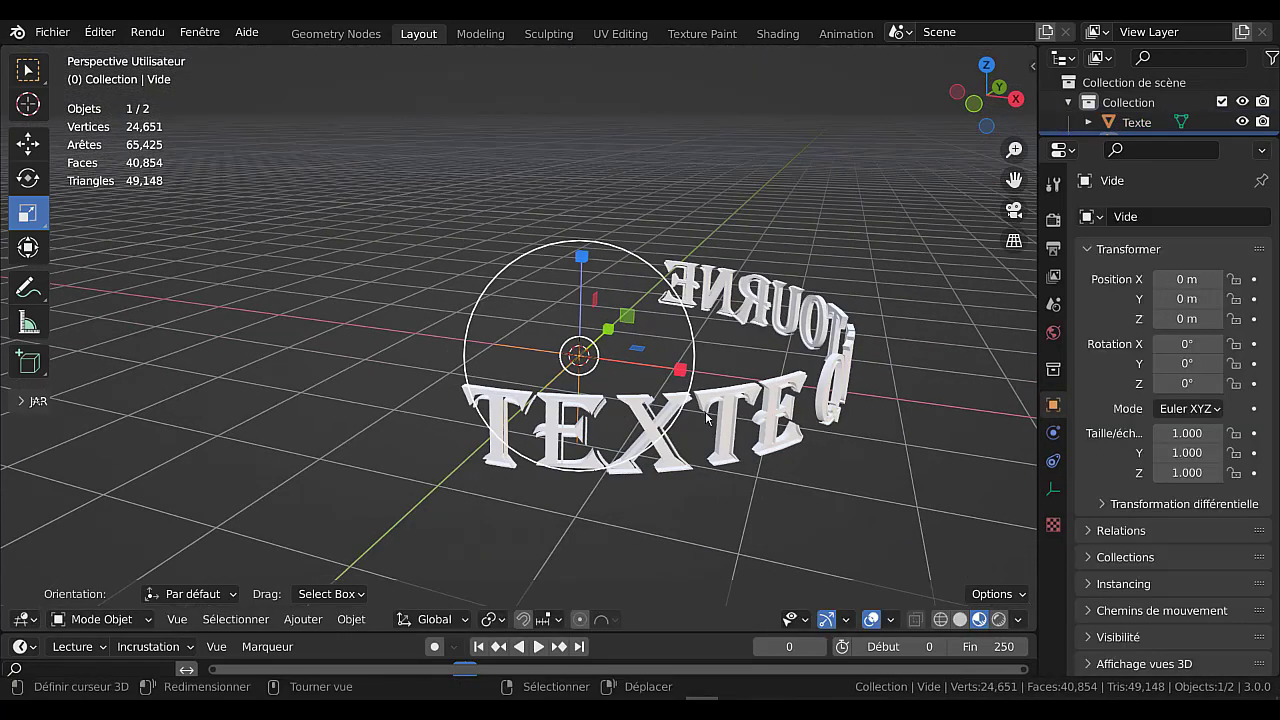
- Parent the text mesh to the empty with the Object option, keeping the empty as the active object
{"action": "right_click", "coordinate": [707, 418]}
{"action": "right_click", "coordinate": [578, 381], "text": "shift"}
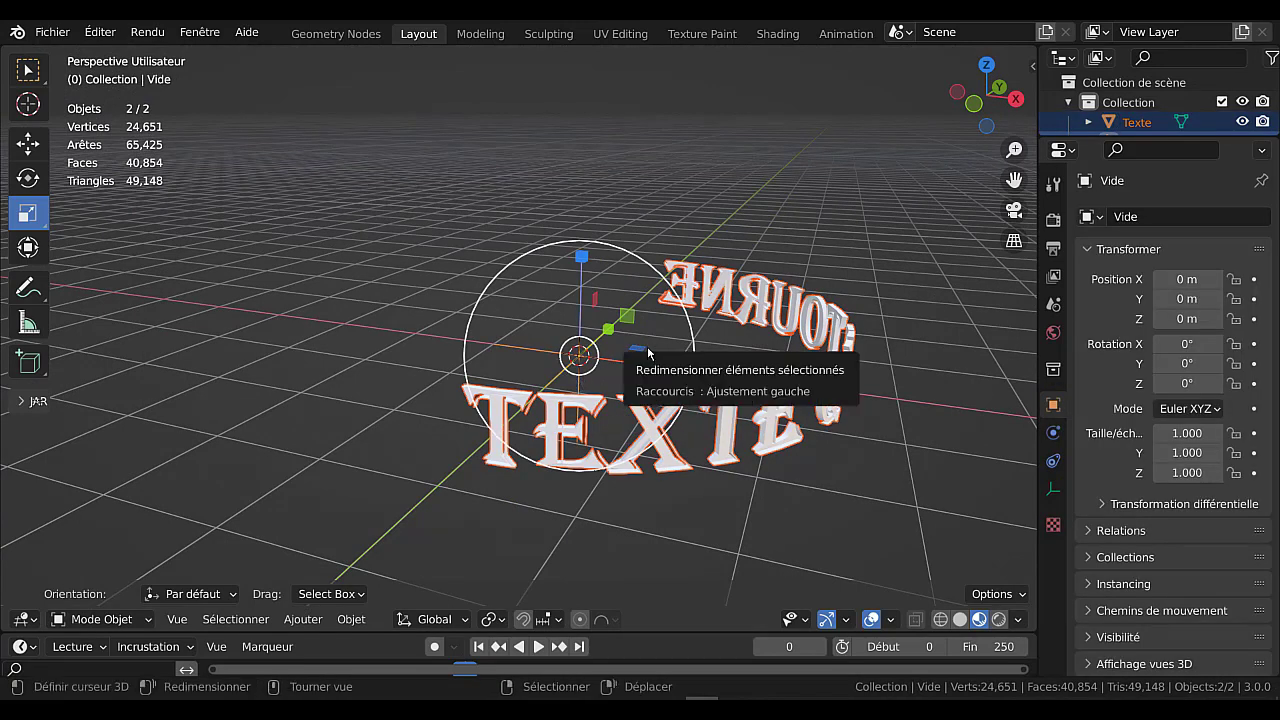
{"action": "key", "text": "ctrl+p"}
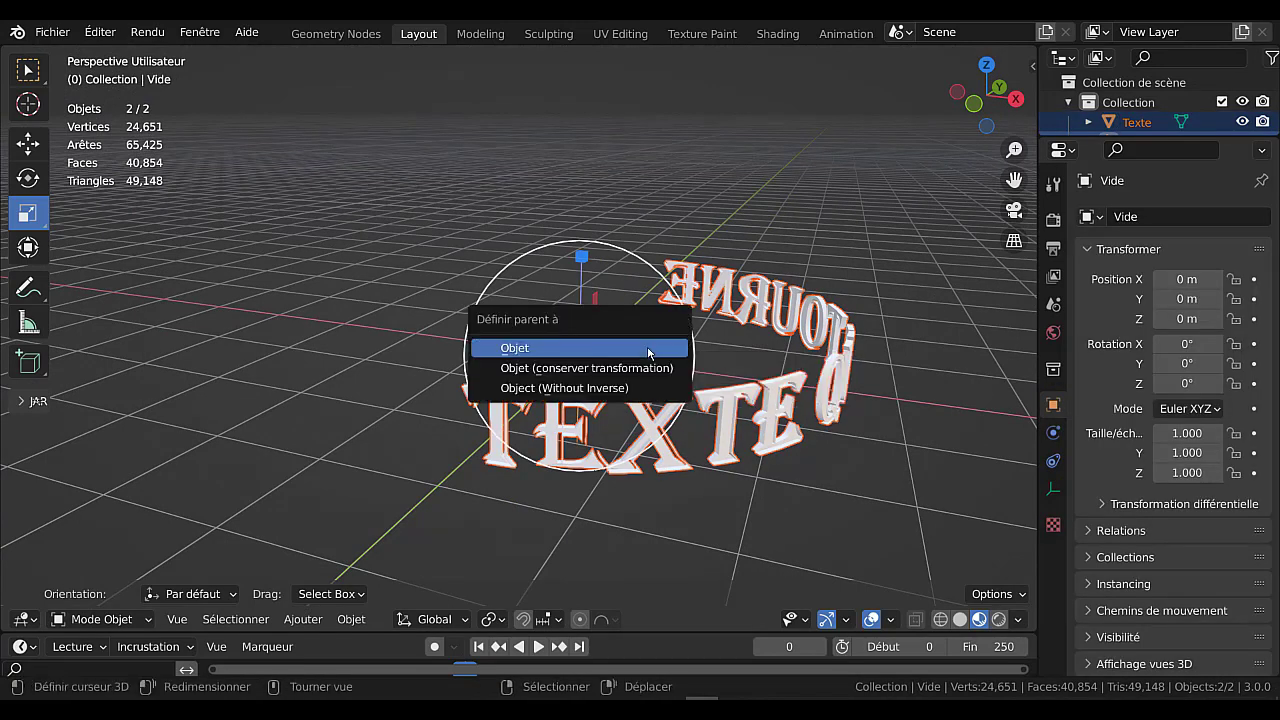
{"action": "left_click", "coordinate": [648, 353]}
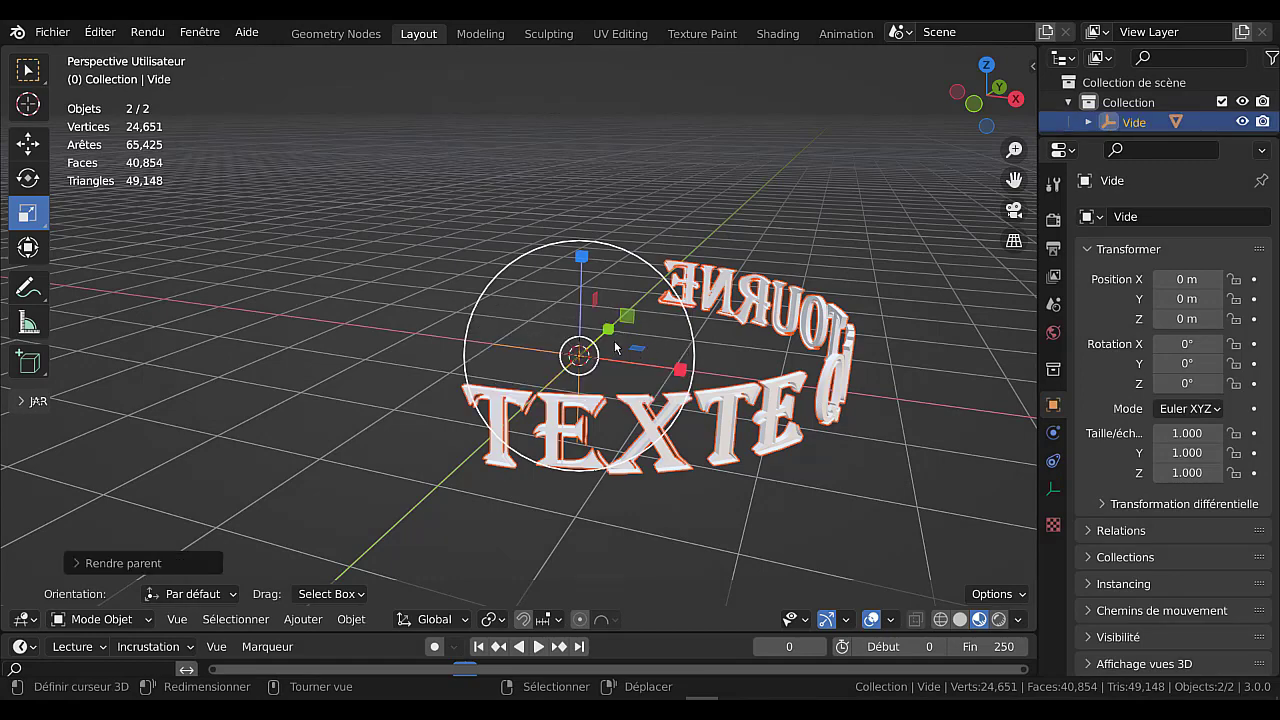
- Check that the text follows its parent by moving the empty, cancel the move and select the text mesh
{"action": "left_click", "coordinate": [615, 346]}
{"action": "key", "text": "g"}
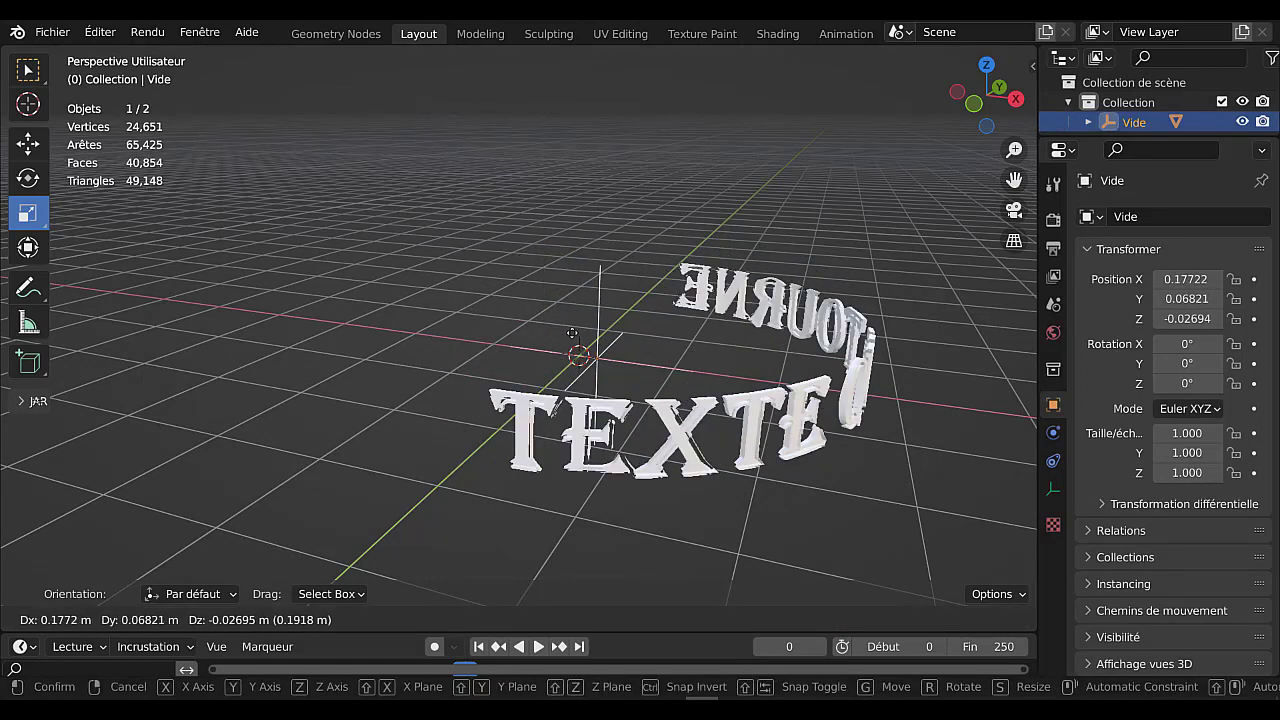
{"action": "right_click", "coordinate": [572, 333]}
{"action": "middle_click_drag", "start_coordinate": [627, 364], "coordinate": [645, 440]}
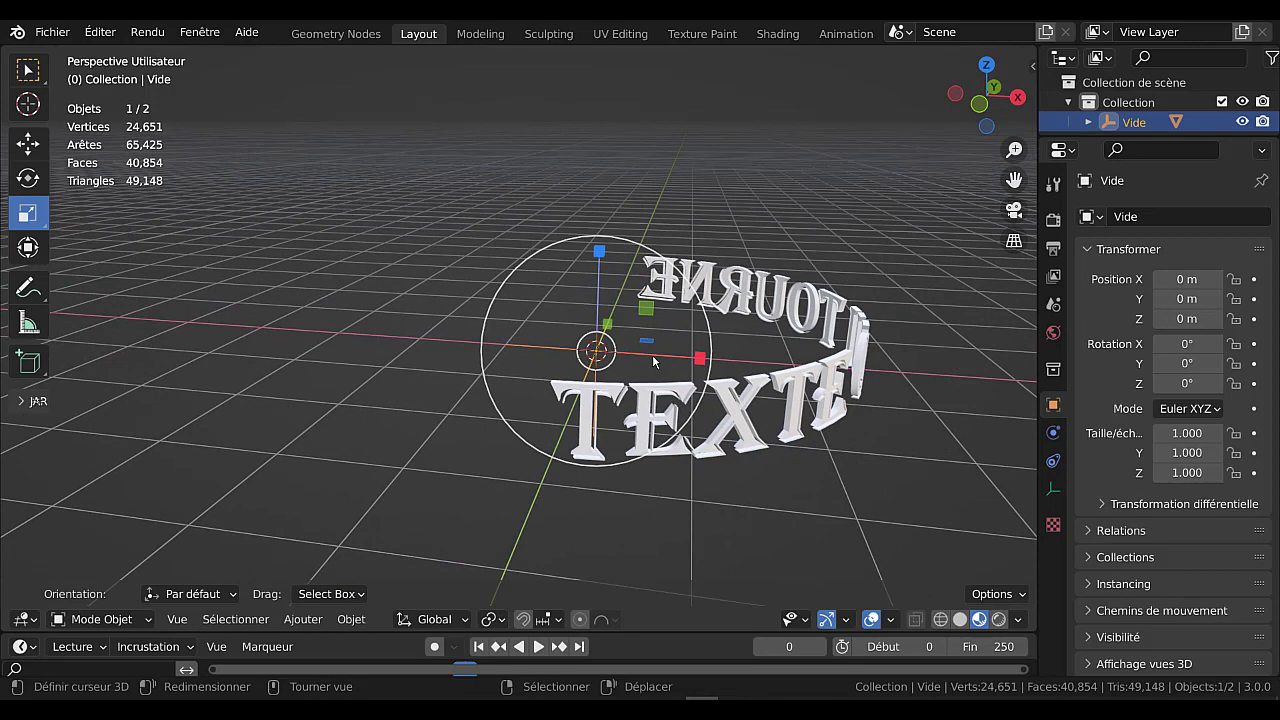
{"action": "left_click", "coordinate": [733, 381]}
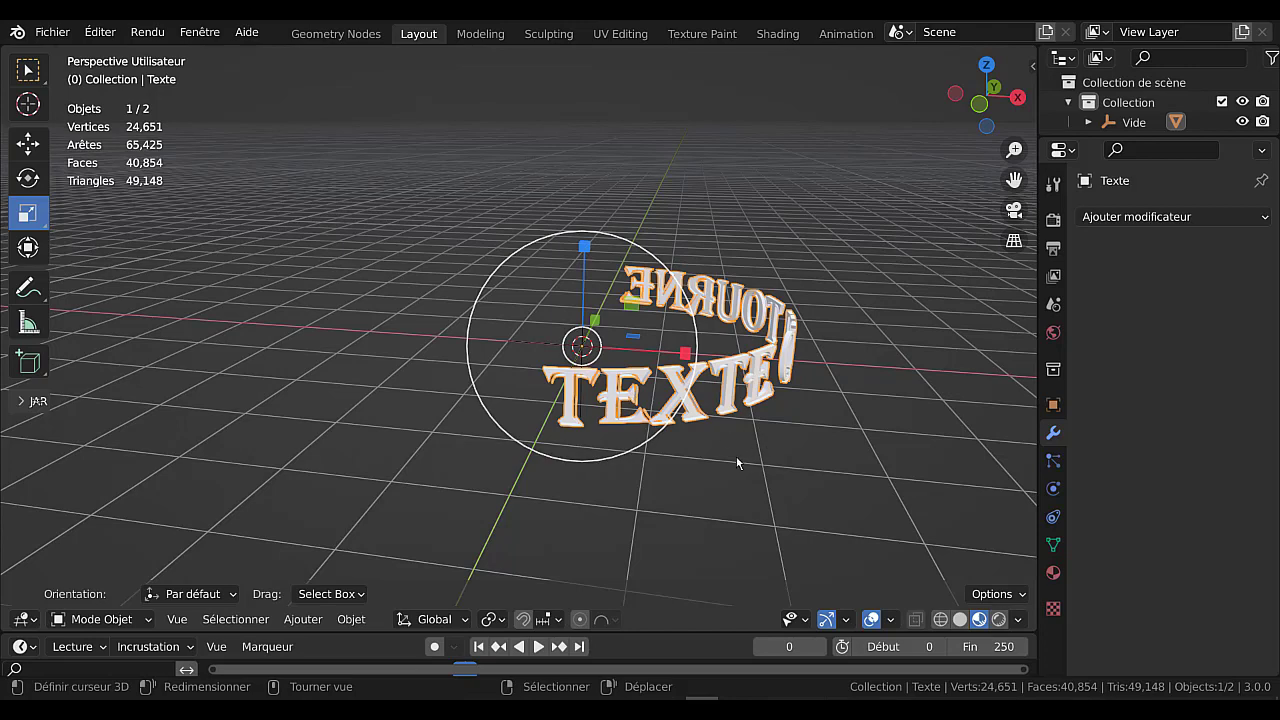
- Test moving the empty and spinning it around the global Z axis, cancelling both transformations
{"action": "left_click", "coordinate": [587, 348]}
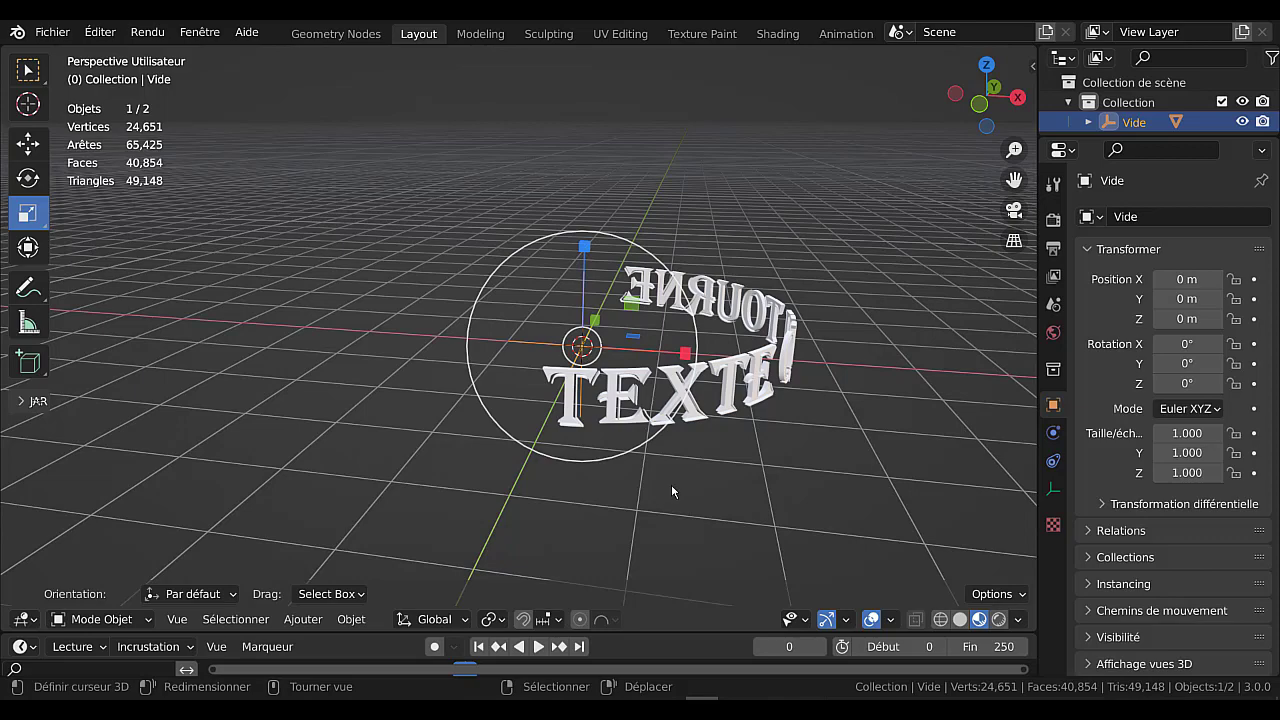
{"action": "key", "text": "g"}
{"action": "key", "text": "Escape"}
{"action": "key", "text": "r"}
{"action": "key", "text": "z"}
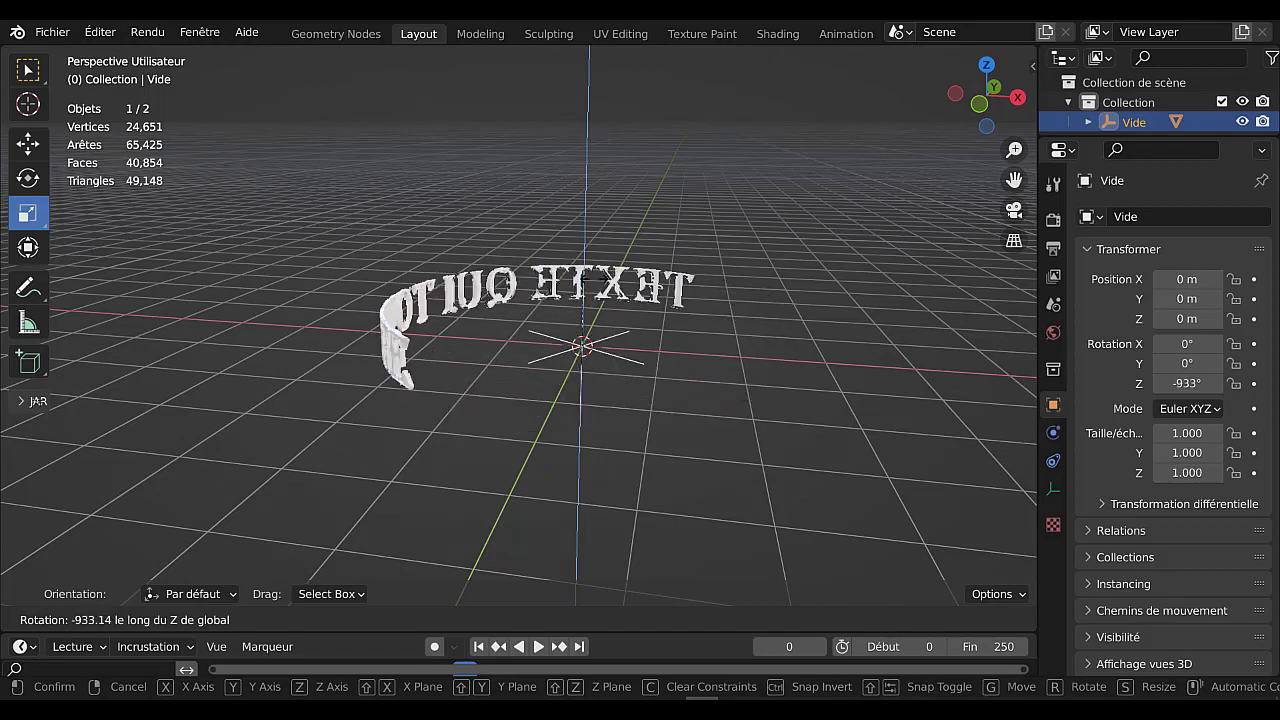
{"action": "right_click", "coordinate": [520, 346]}
{"action": "mouse_move", "coordinate": [617, 440]}
{"action": "middle_mouse_down"}
{"action": "mouse_move", "coordinate": [593, 411]}
{"action": "mouse_move", "coordinate": [651, 429]}
{"action": "mouse_move", "coordinate": [640, 450]}
{"action": "middle_mouse_up"}
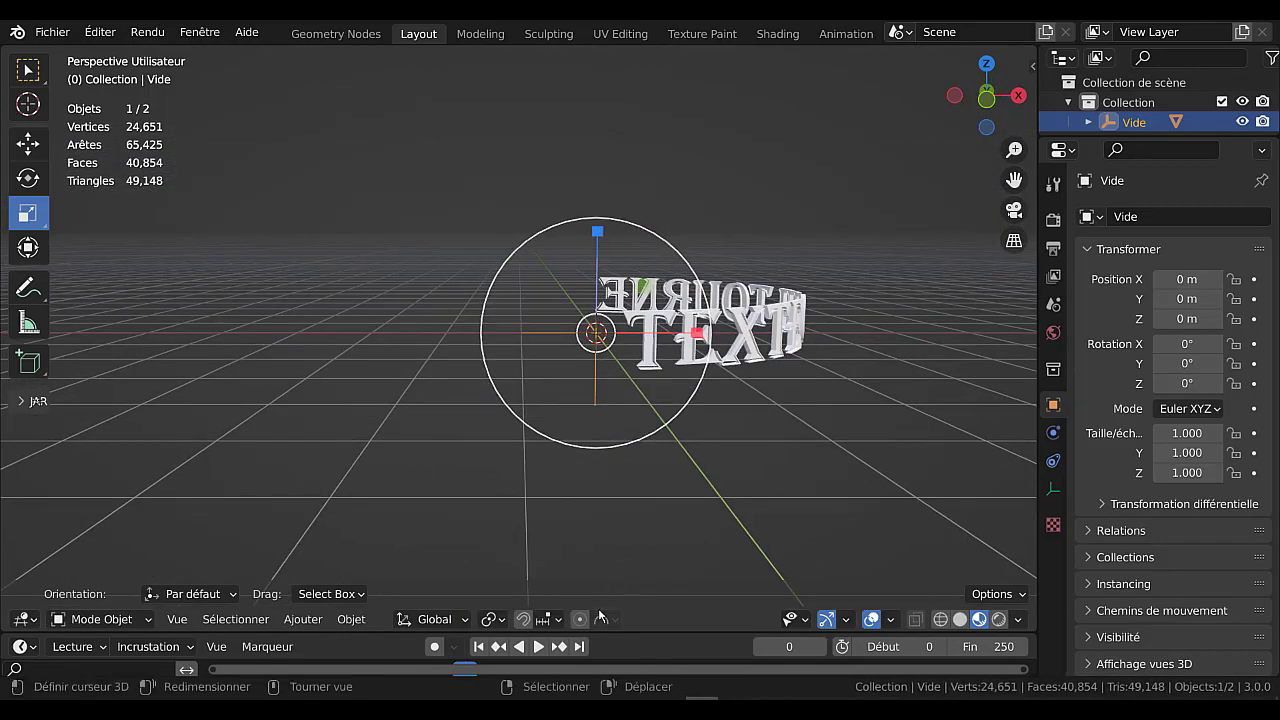
- Enlarge the timeline area and select the text mesh, trying out a rotation around Z without keeping it
{"action": "left_click_drag", "start_coordinate": [640, 635], "coordinate": [640, 515]}
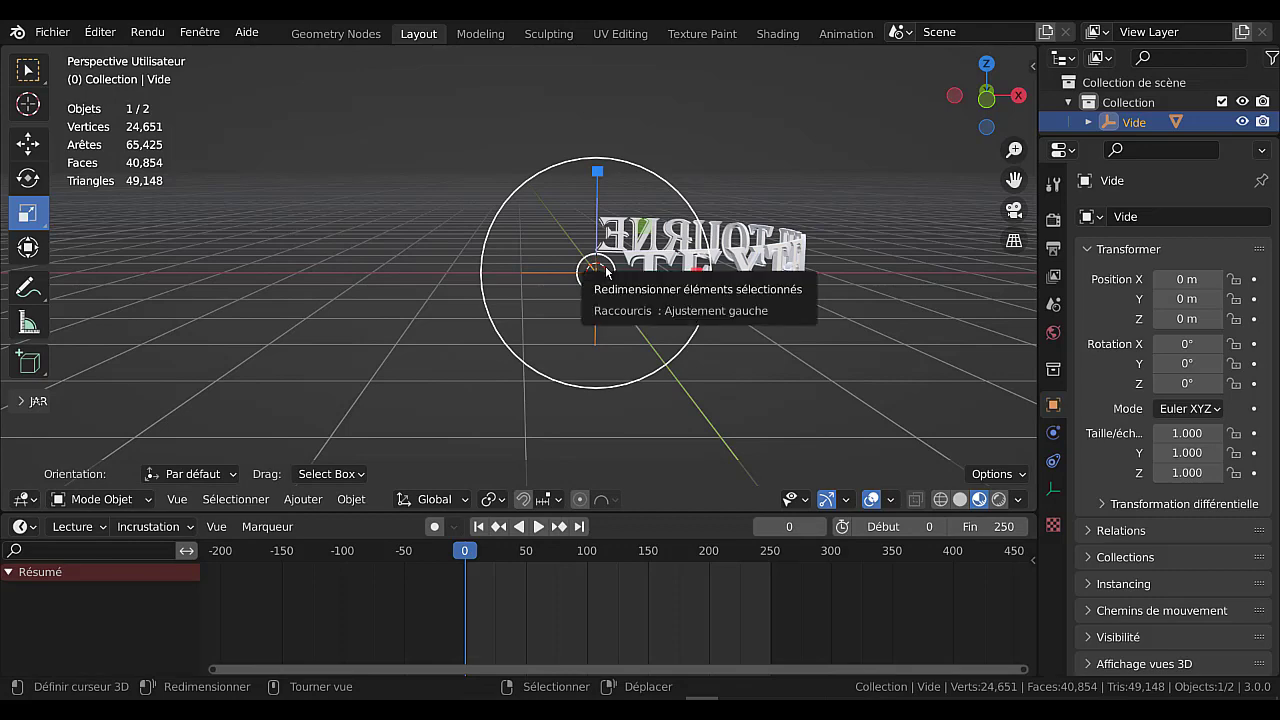
{"action": "left_click", "coordinate": [735, 279]}
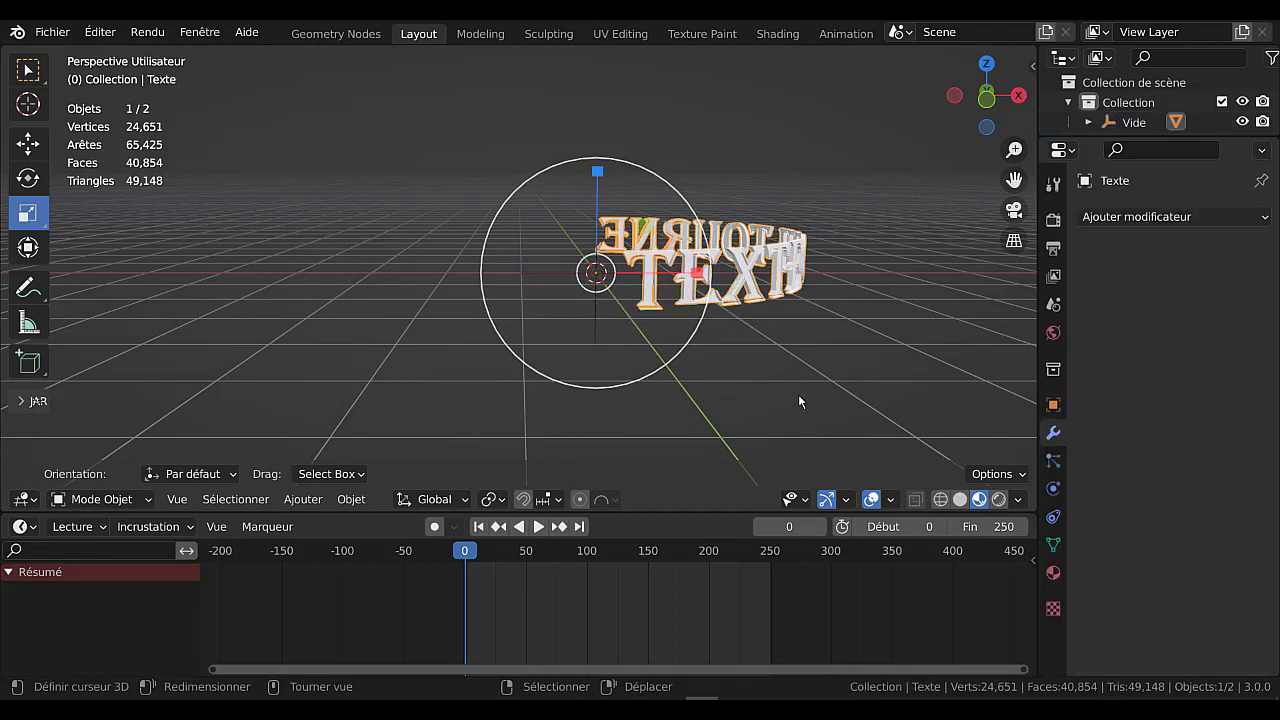
{"action": "key", "text": "r"}
{"action": "key", "text": "z"}
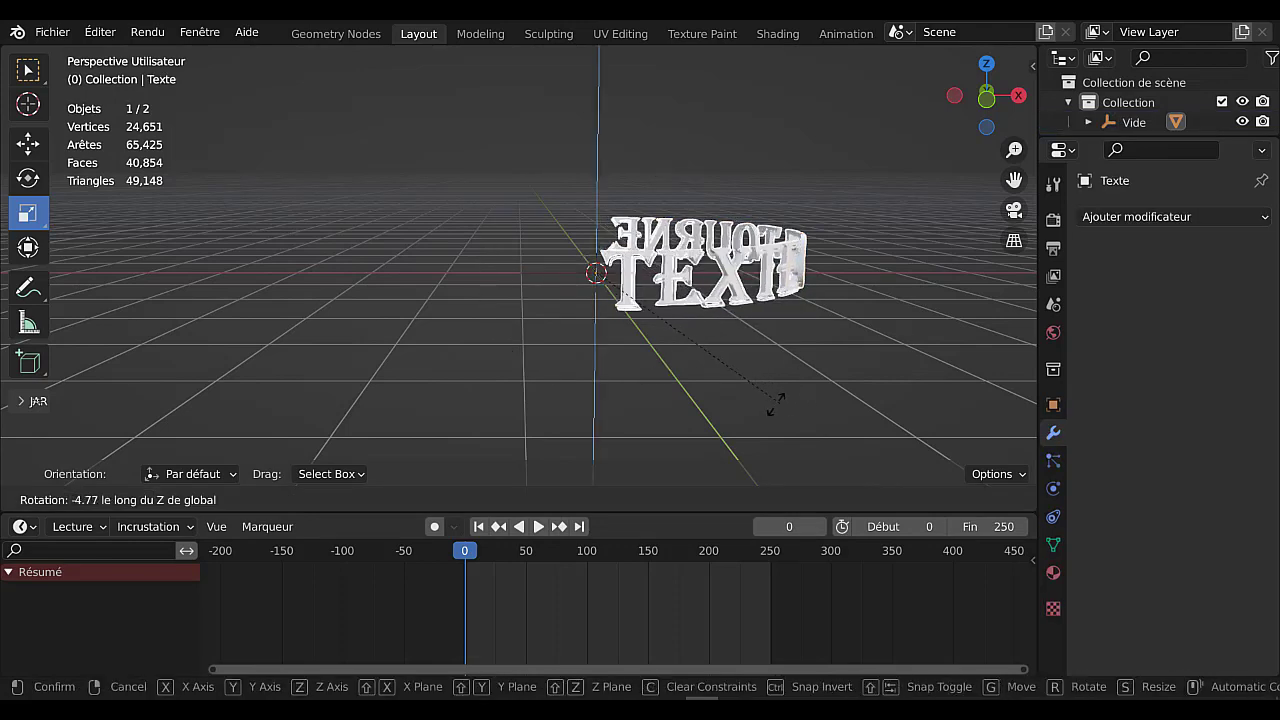
{"action": "left_click", "coordinate": [705, 328]}
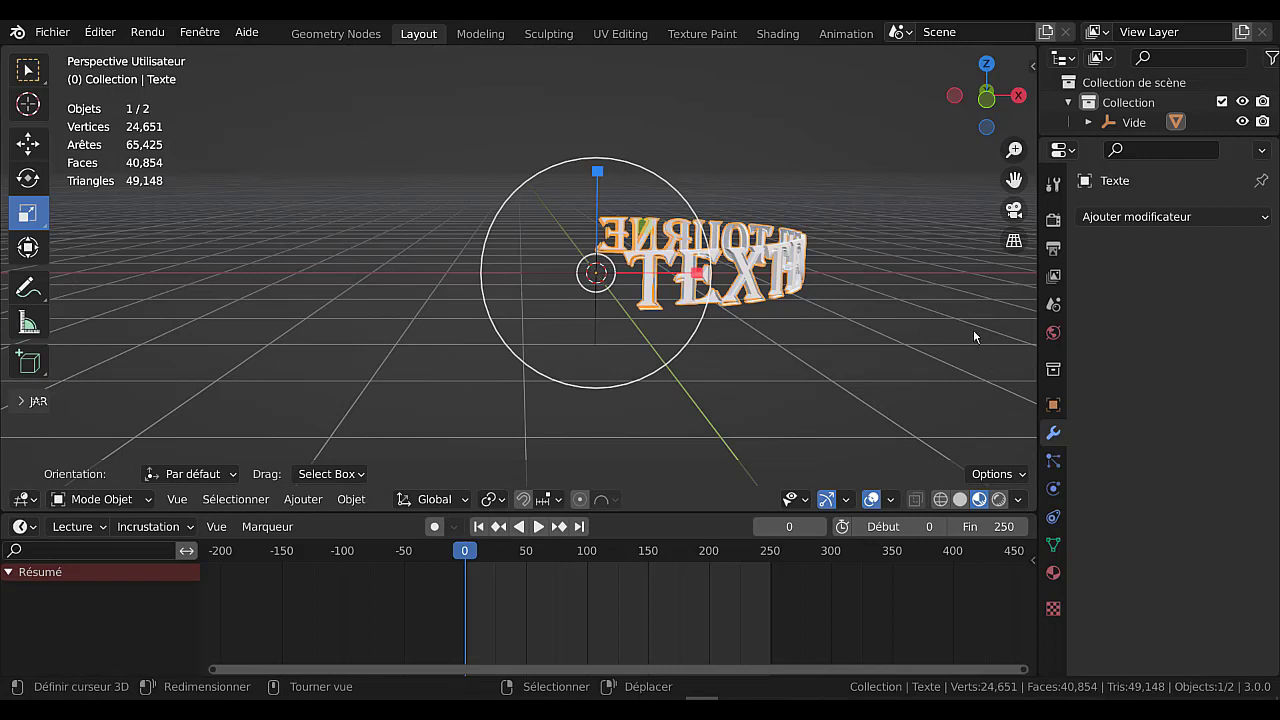
- Enable auto keying and insert a rotation keyframe for the text mesh at frame 0 from its transform values
{"action": "key", "text": "n"}
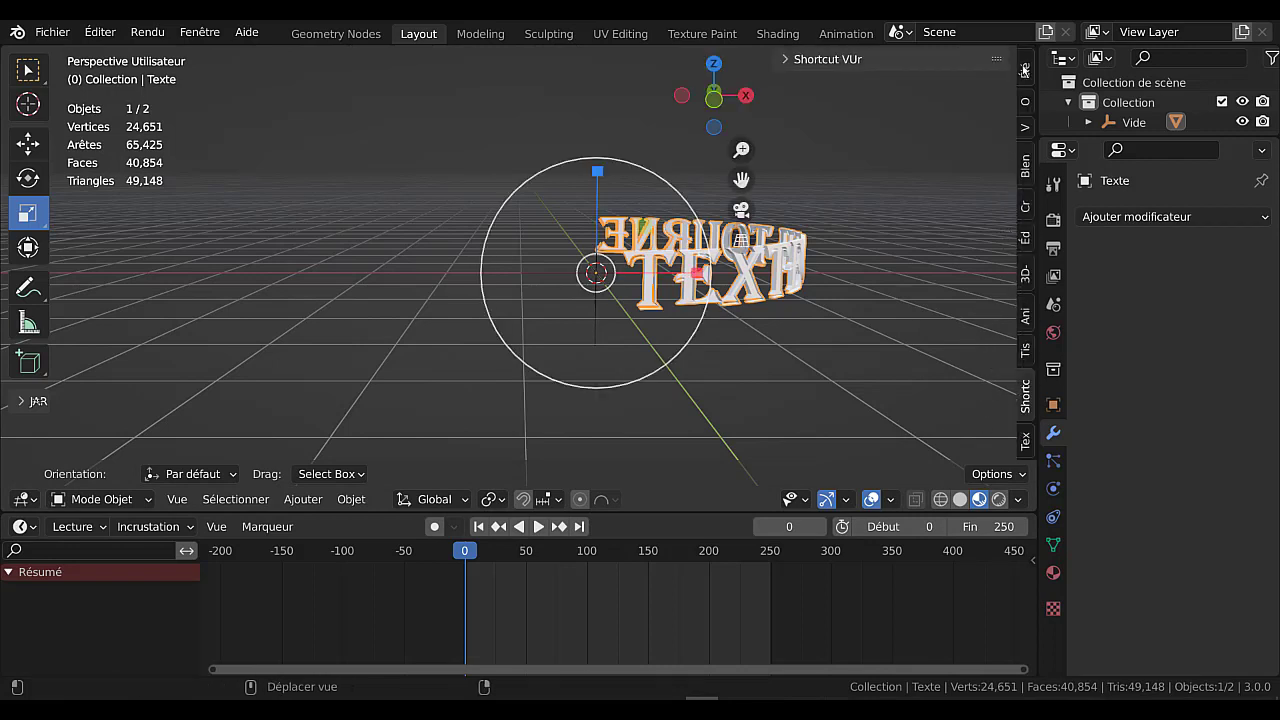
{"action": "left_click", "coordinate": [1024, 70]}
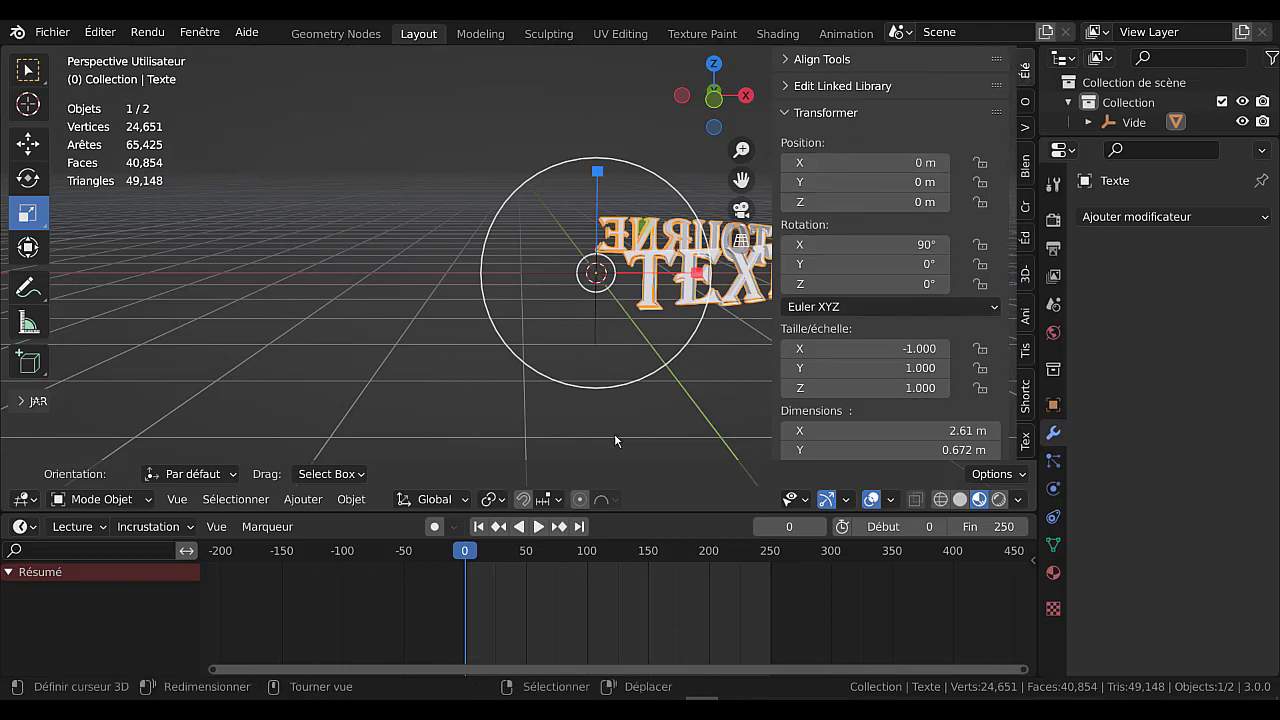
{"action": "middle_click_drag", "start_coordinate": [654, 423], "coordinate": [491, 397]}
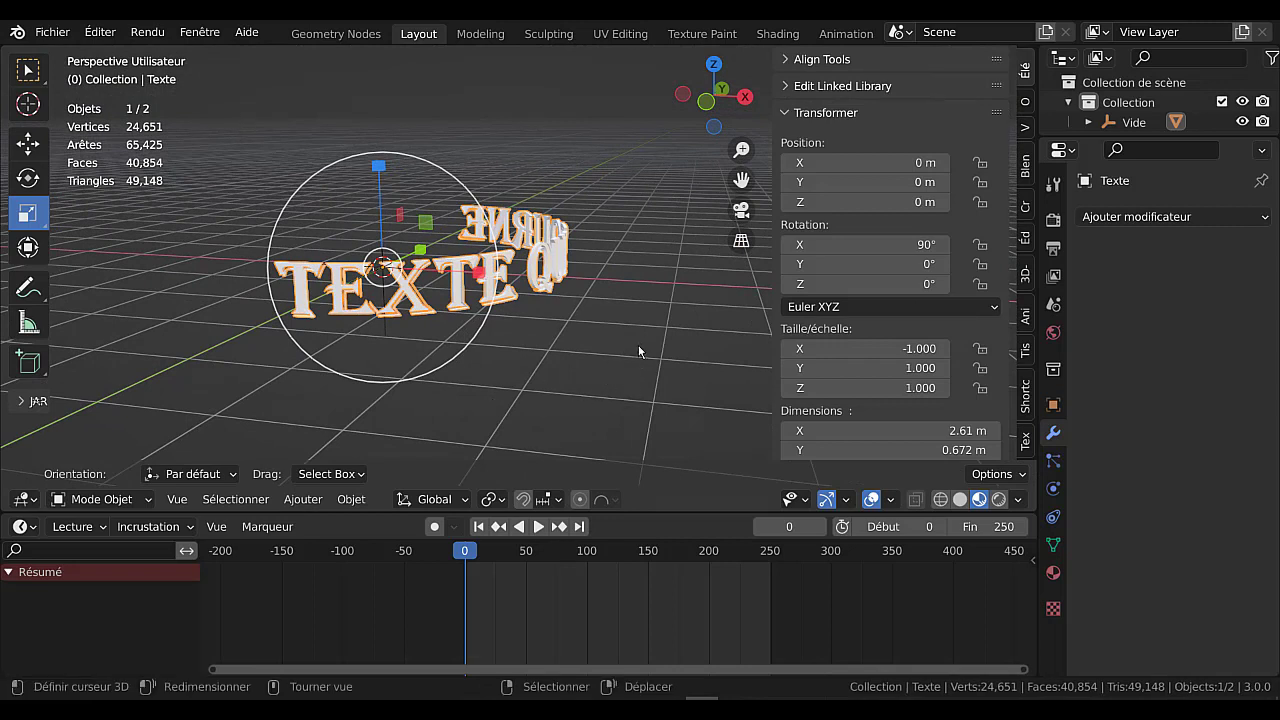
{"action": "left_click", "coordinate": [434, 527]}
{"action": "right_click", "coordinate": [871, 288]}
{"action": "left_click", "coordinate": [871, 289]}
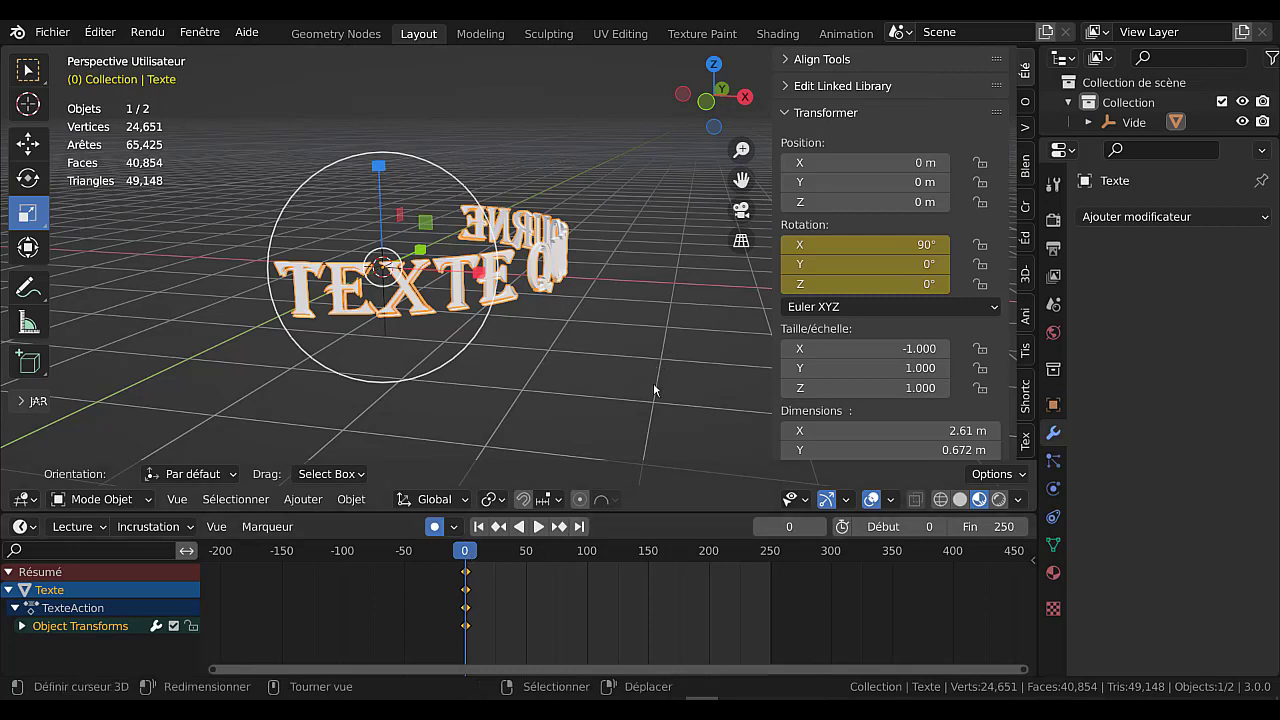
- Go to frame 250 and set the text mesh's Z rotation to 360° as the second keyframe
{"action": "key", "text": "space"}
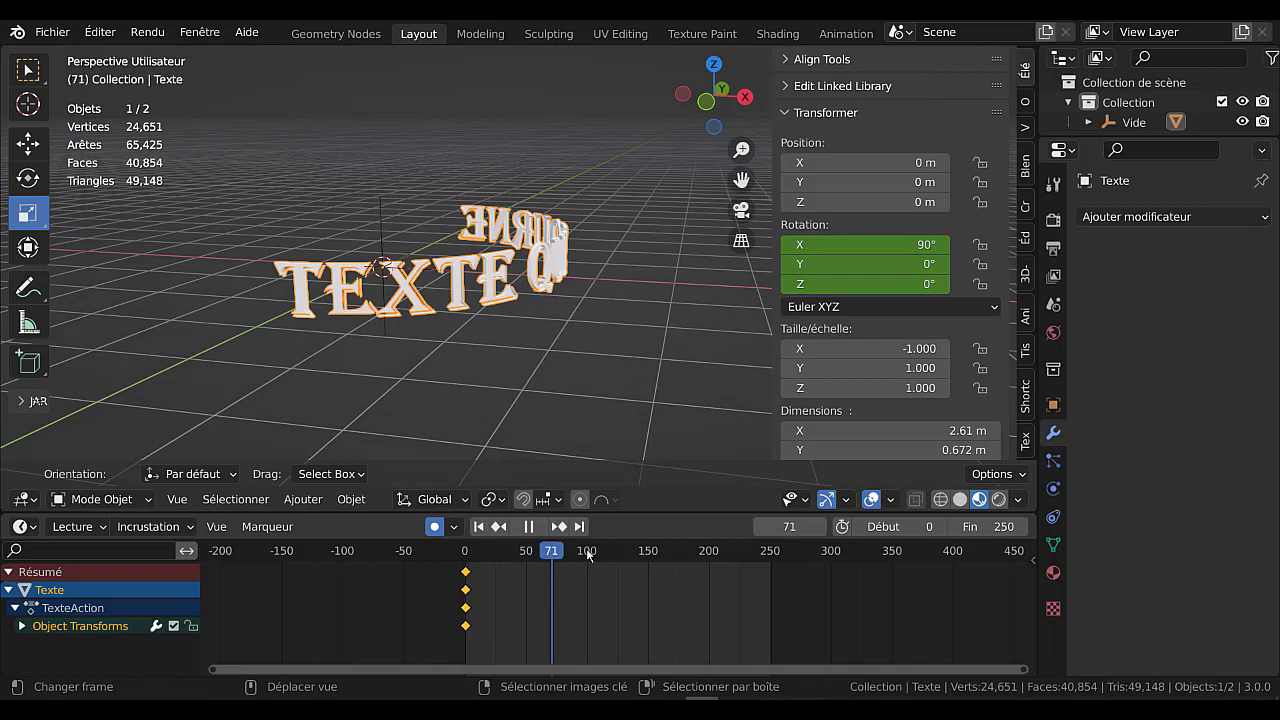
{"action": "left_click_drag", "start_coordinate": [574, 551], "coordinate": [772, 560]}
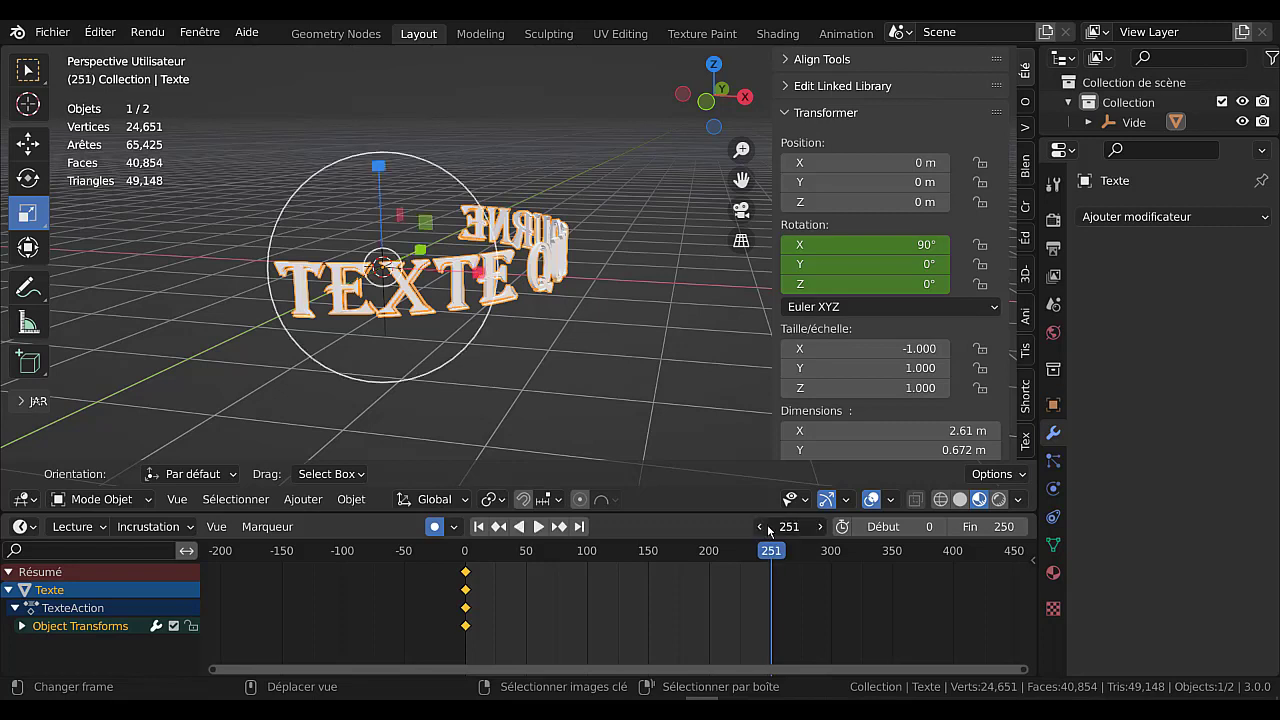
{"action": "left_click", "coordinate": [762, 527]}
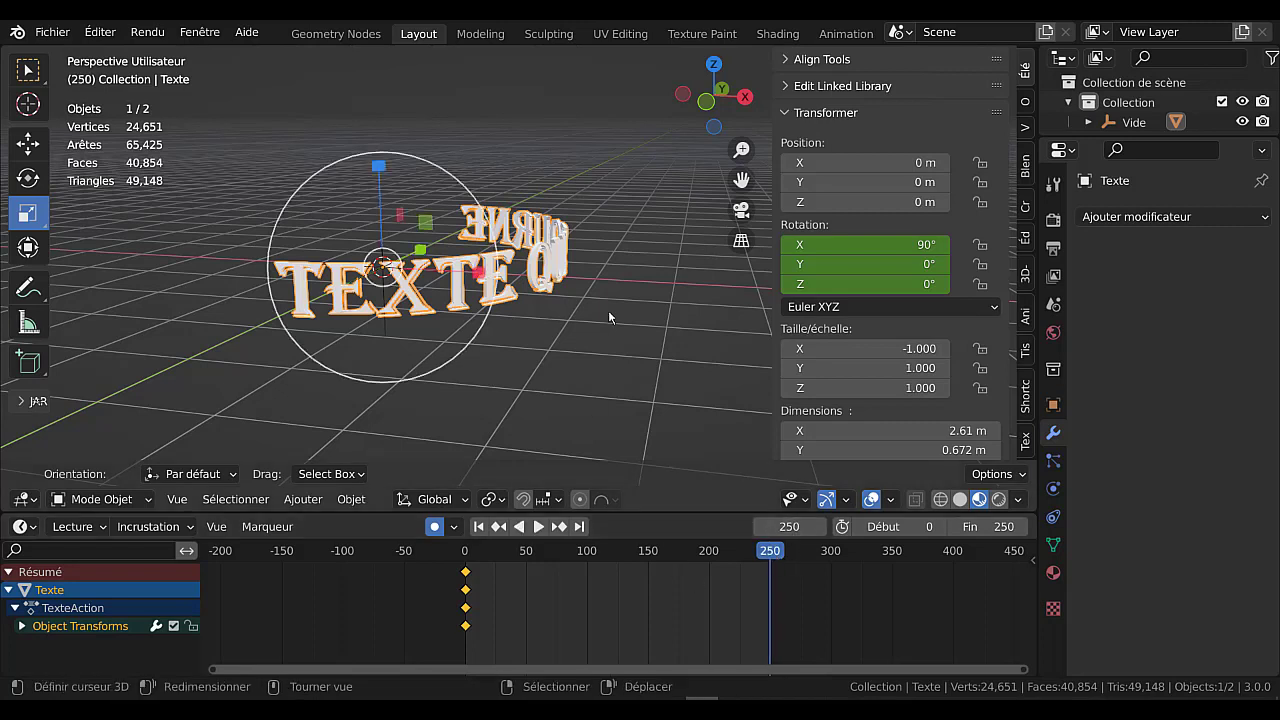
{"action": "left_click", "coordinate": [846, 285]}
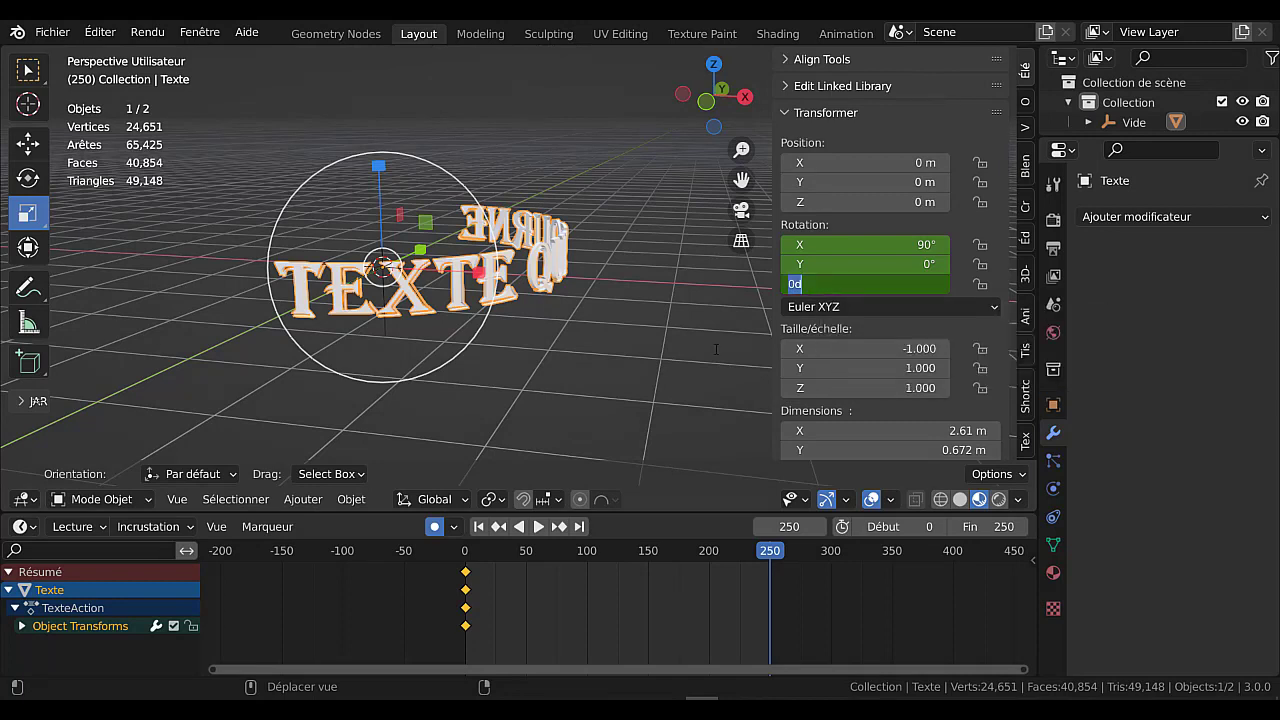
{"action": "type", "text": "360"}
{"action": "key", "text": "Return"}
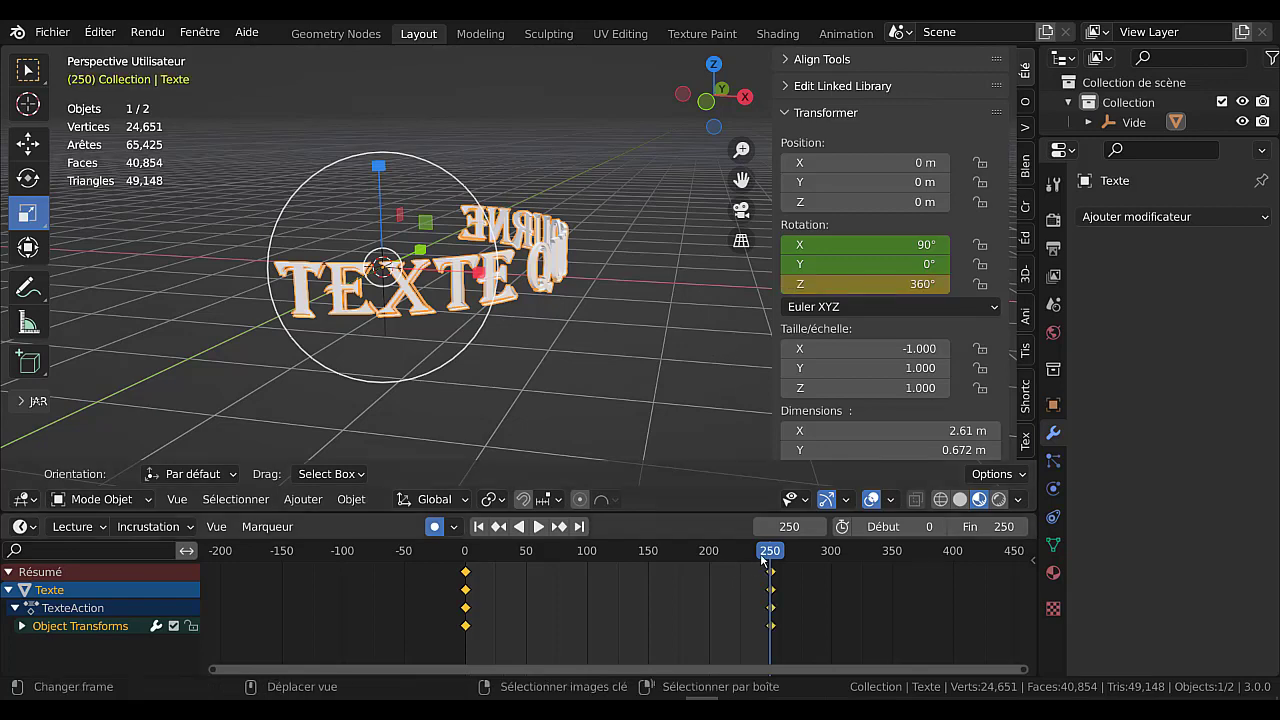
- Preview the text's rotation by scrubbing through the timeline and playing the animation
{"action": "left_click_drag", "start_coordinate": [763, 557], "coordinate": [668, 568]}
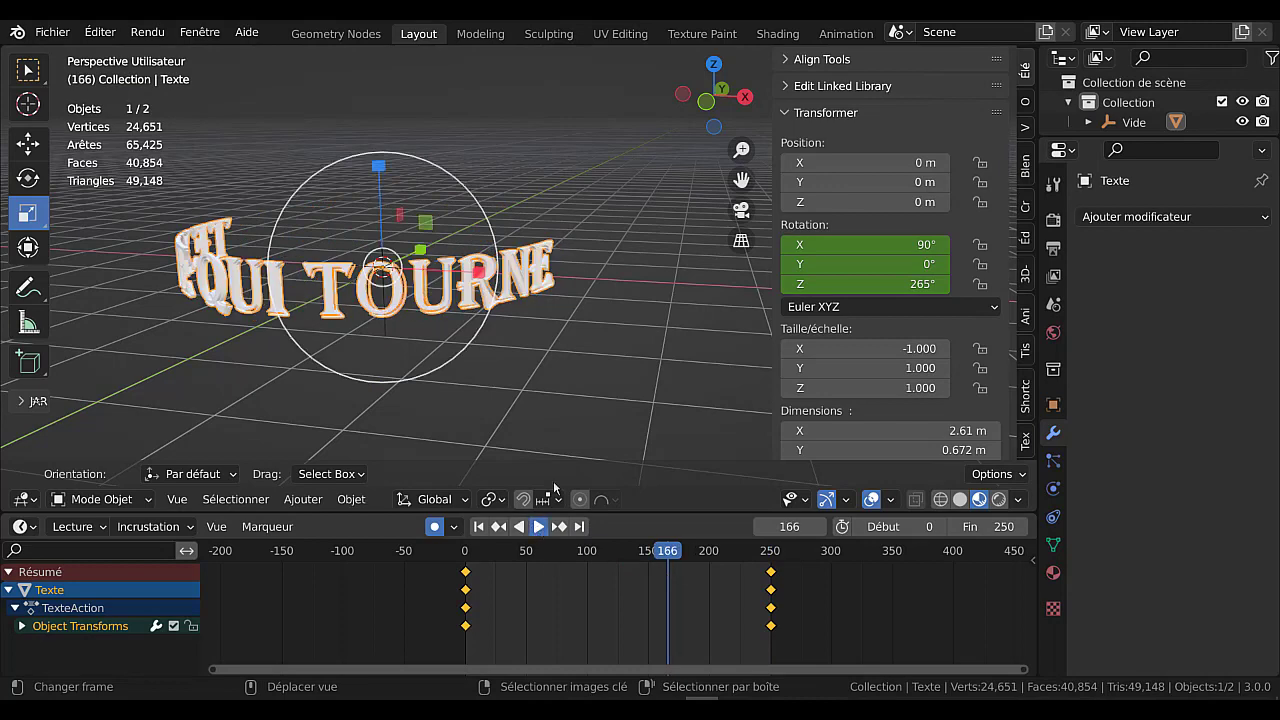
{"action": "key", "text": "space"}
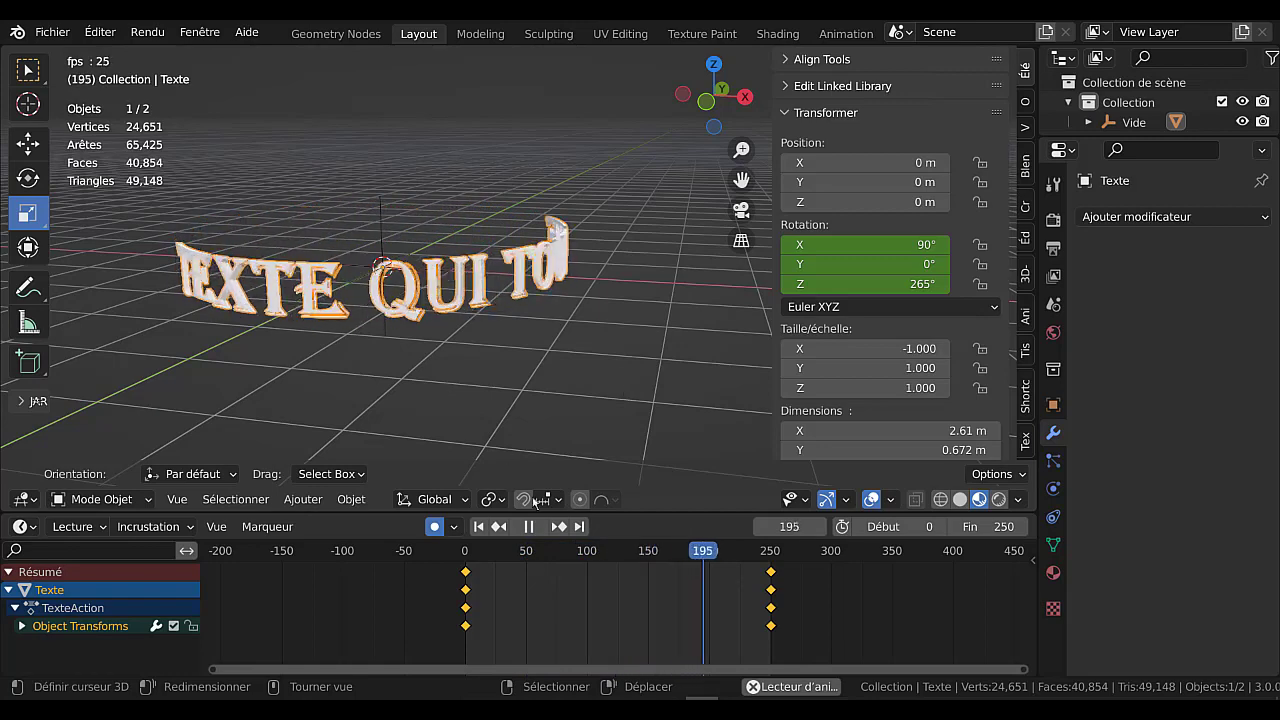
{"action": "left_click", "coordinate": [529, 527]}
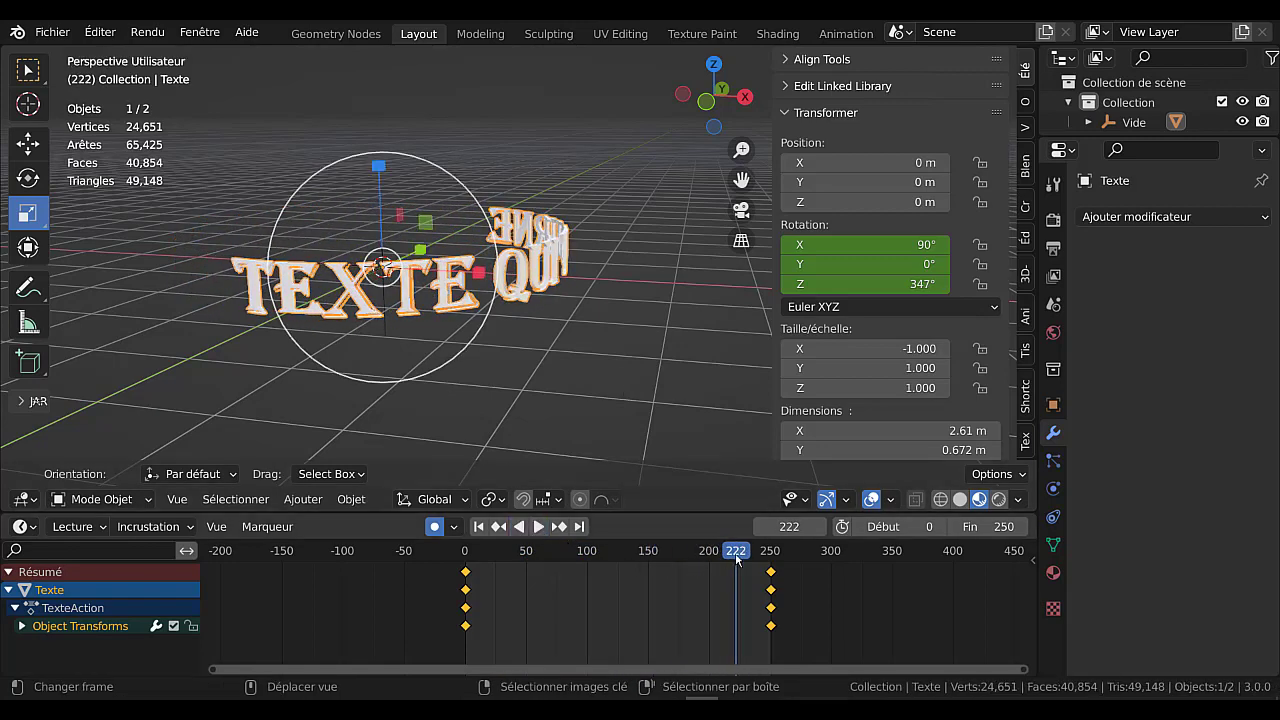
{"action": "left_click_drag", "start_coordinate": [737, 558], "coordinate": [629, 620]}
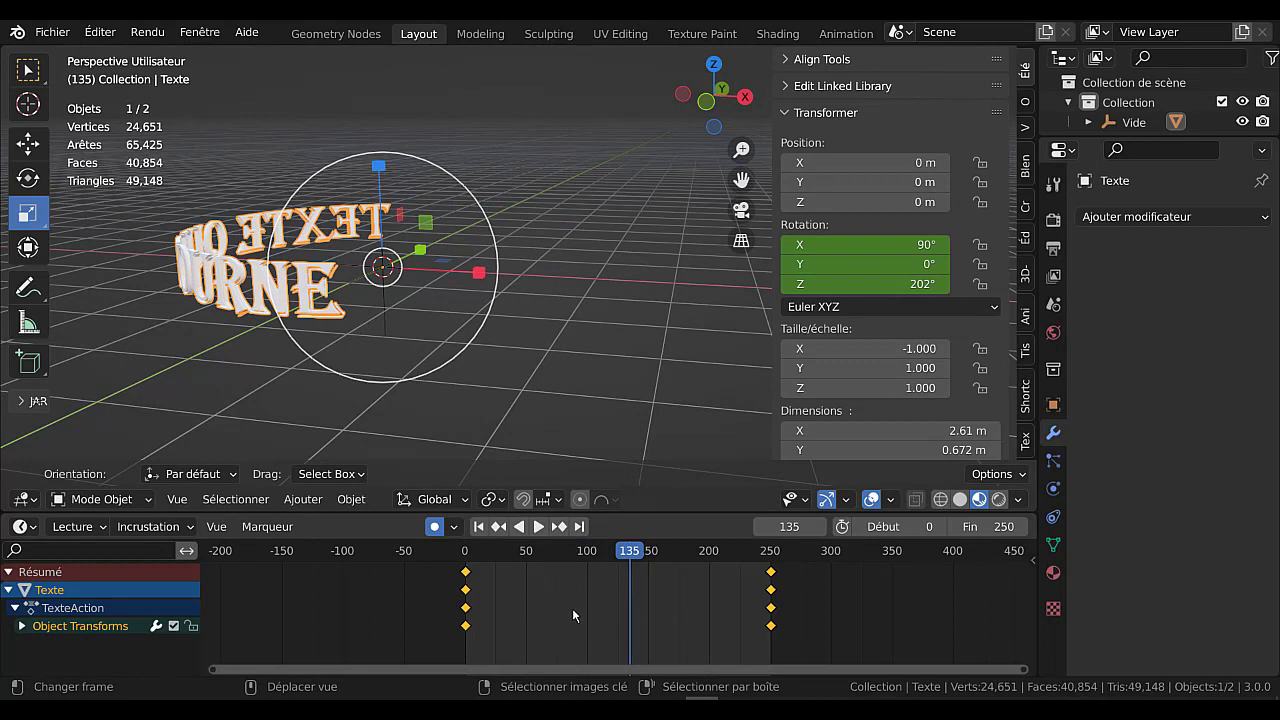
- Set the rotation keyframes' interpolation to linear, play the animation and scrub to its end at frame 251
{"action": "key", "text": "t"}
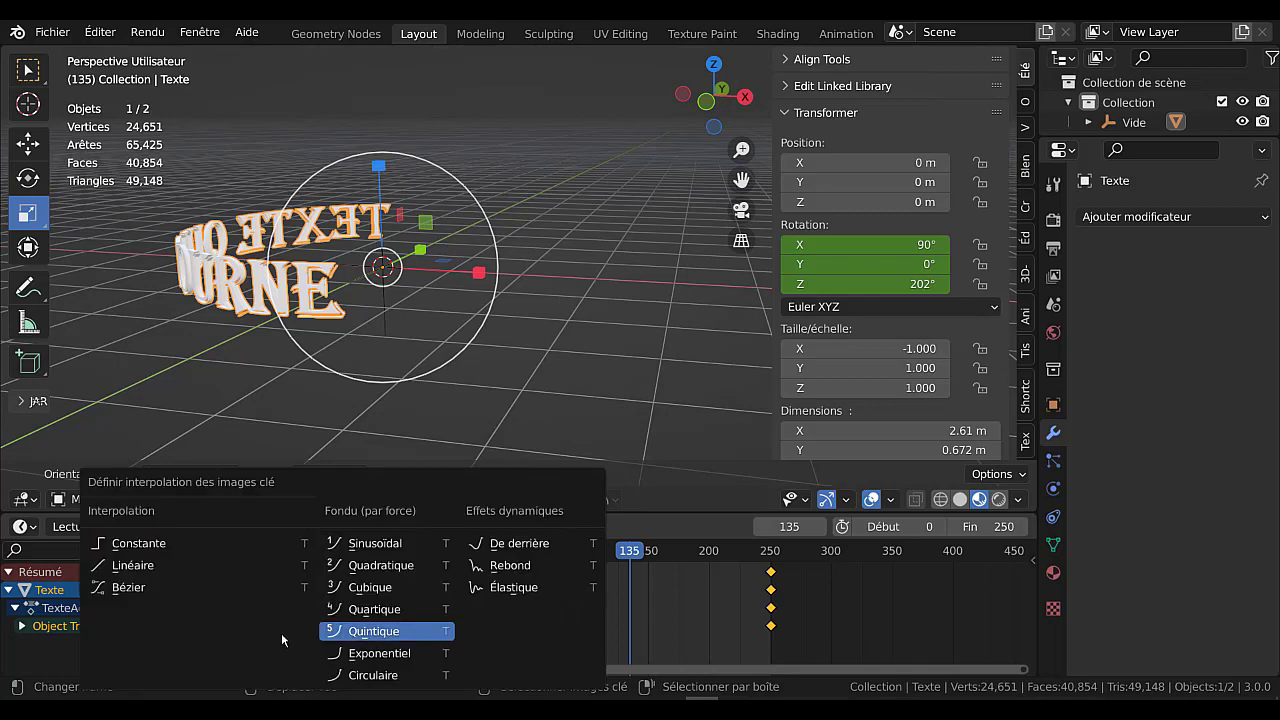
{"action": "left_click", "coordinate": [135, 565]}
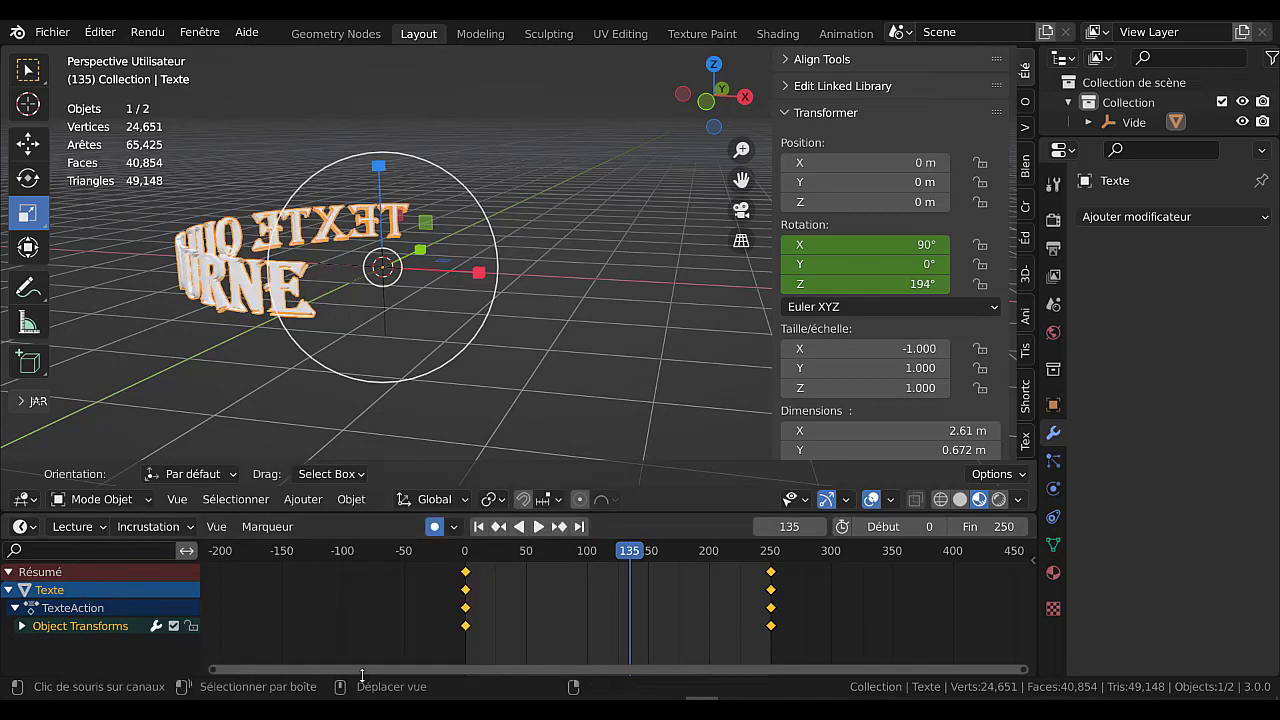
{"action": "left_click", "coordinate": [538, 526]}
{"action": "key", "text": "shift+Left"}
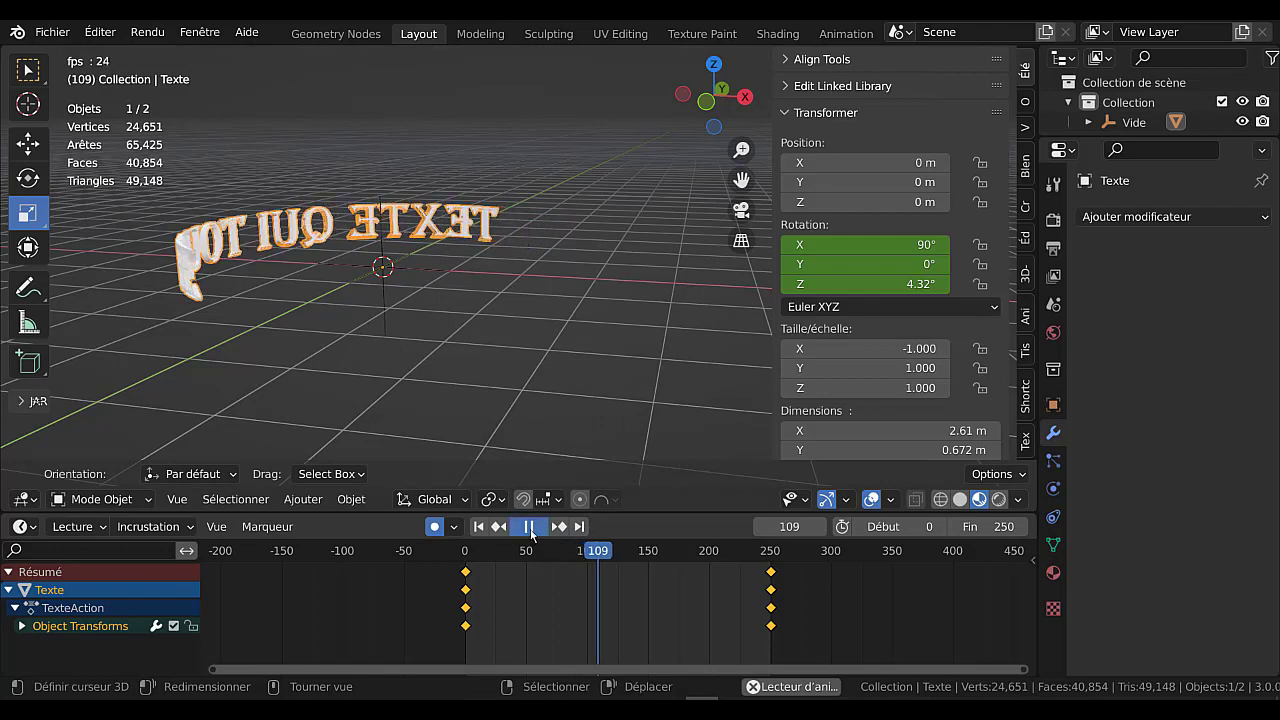
{"action": "left_click_drag", "start_coordinate": [590, 551], "coordinate": [773, 567]}
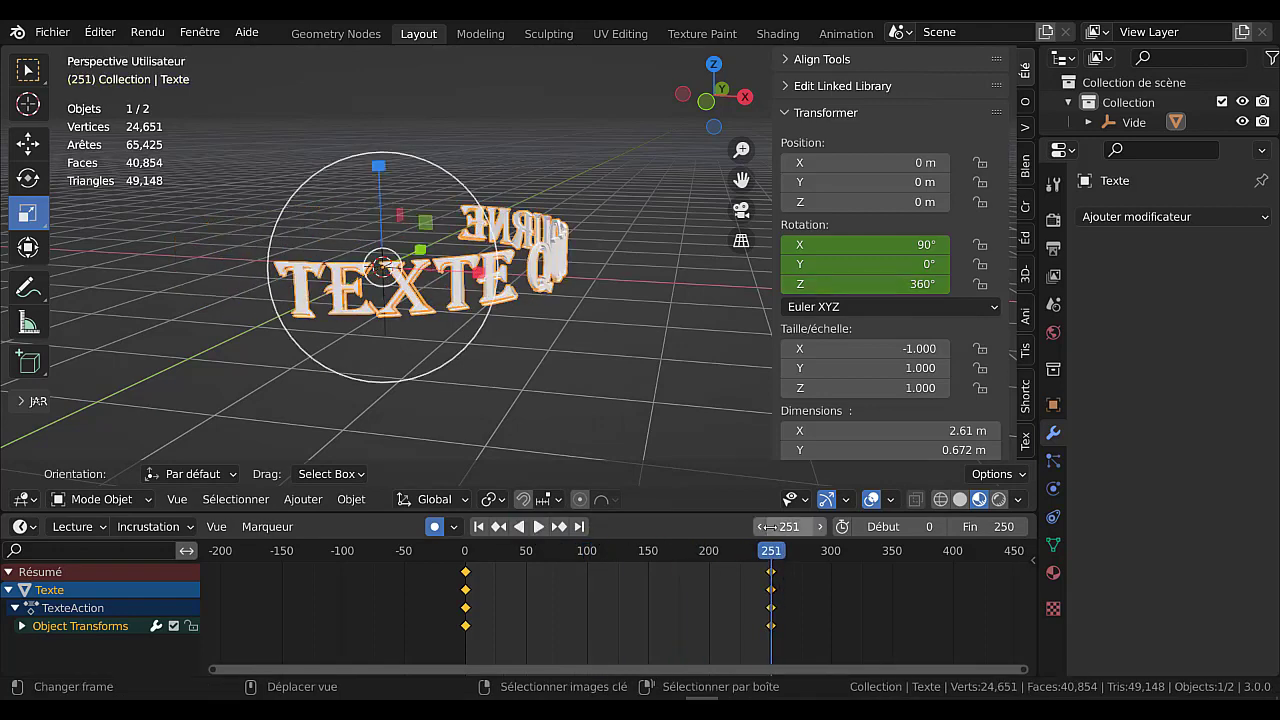
- Set the text mesh's Z rotation keyframe at frame 250 to -720°
{"action": "left_click", "coordinate": [761, 526]}
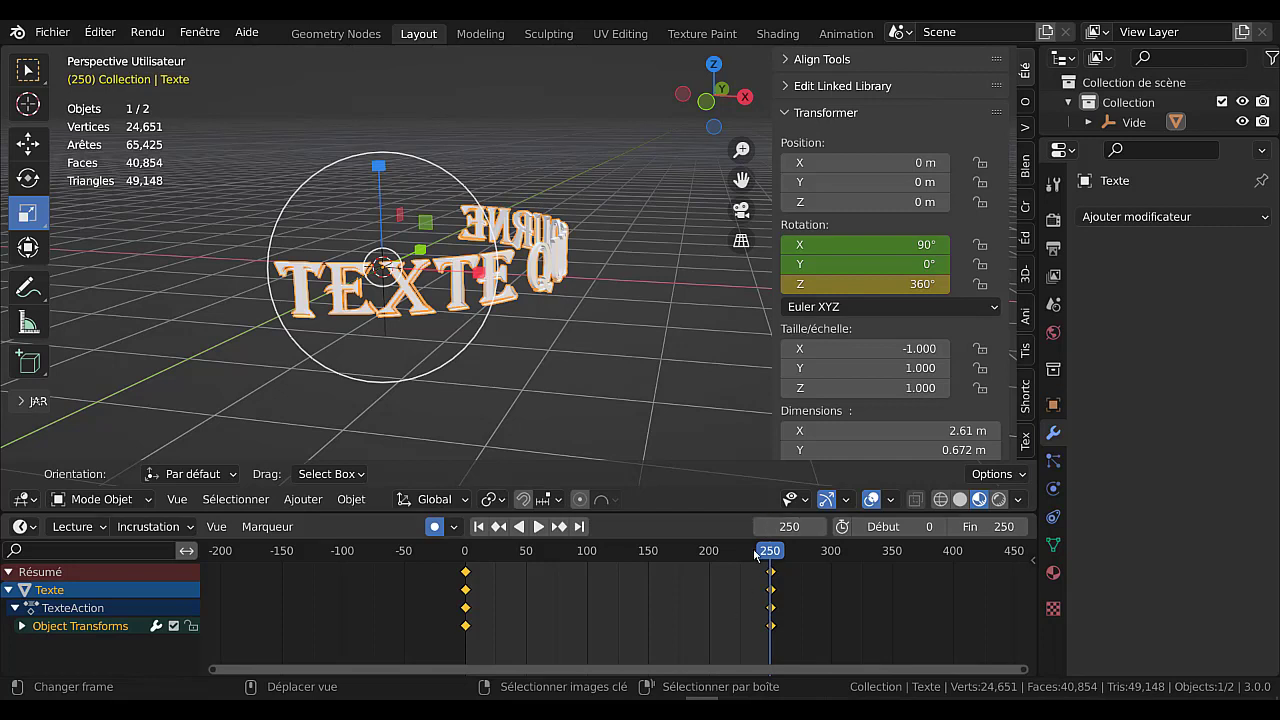
{"action": "left_click", "coordinate": [906, 291]}
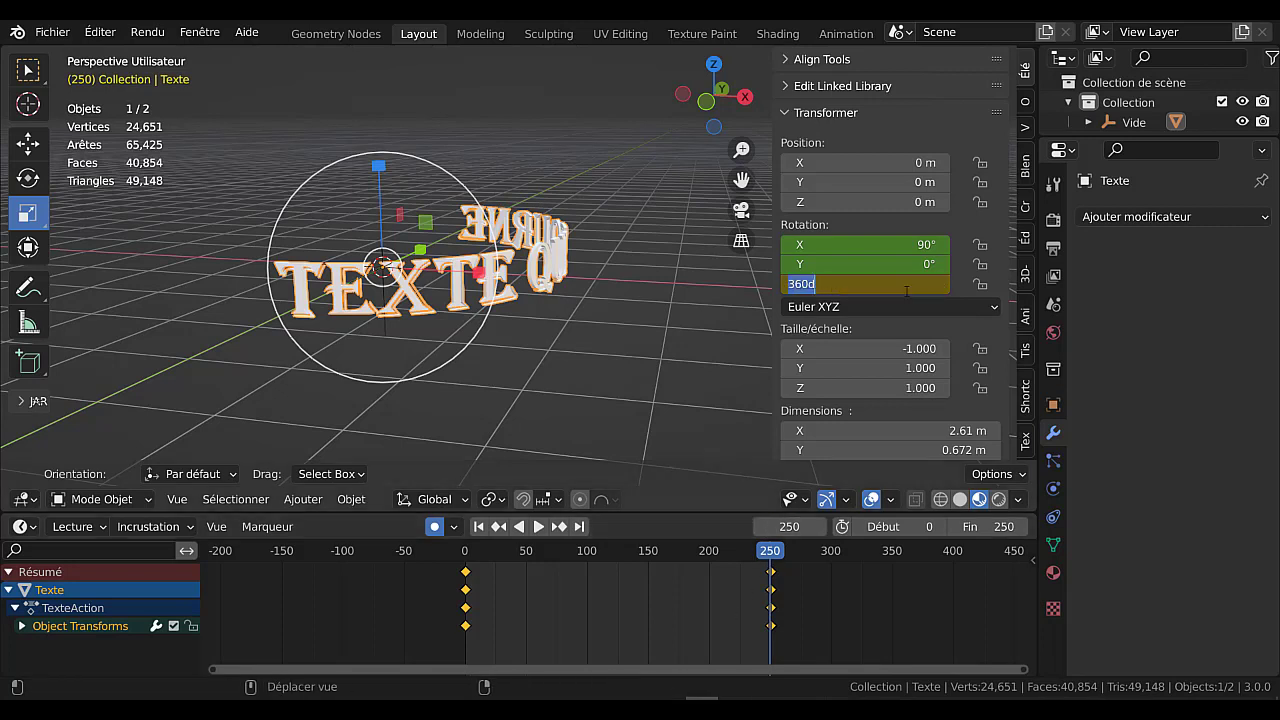
{"action": "type", "text": "-720"}
{"action": "key", "text": "Return"}
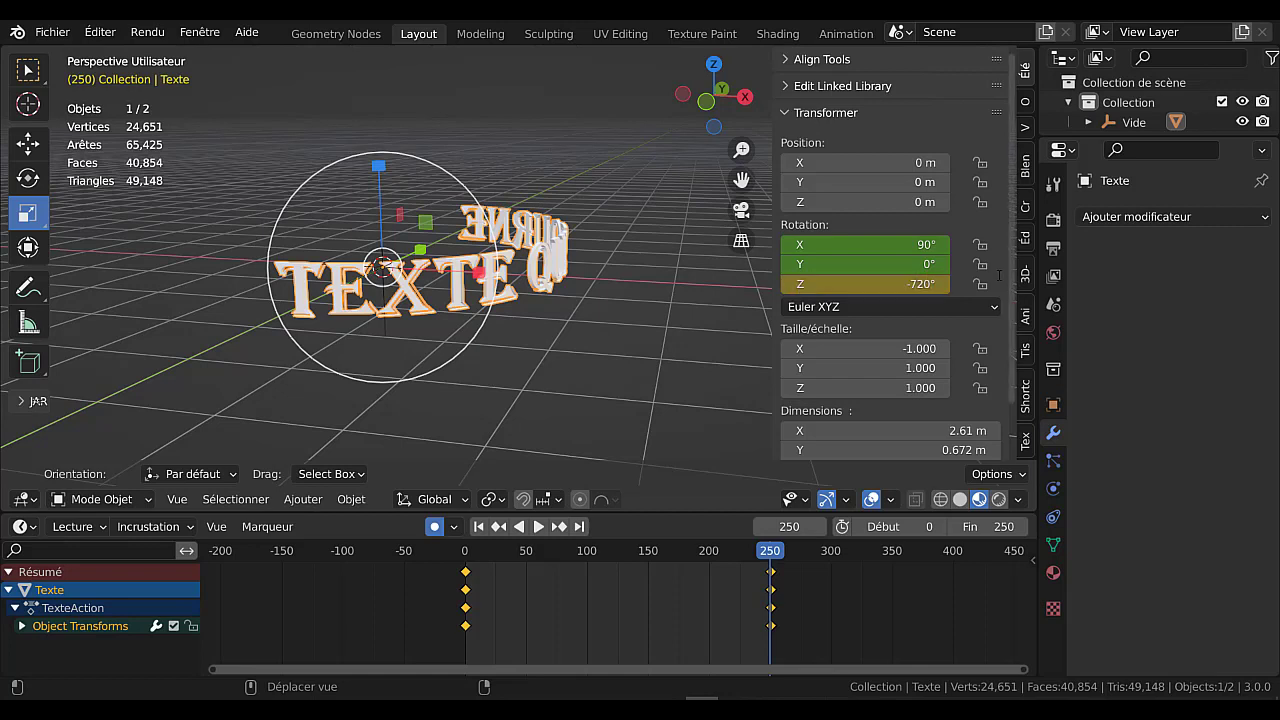
- Preview the text's rotation by playing the animation and scrubbing through the first 100 frames
{"action": "left_click", "coordinate": [539, 527]}
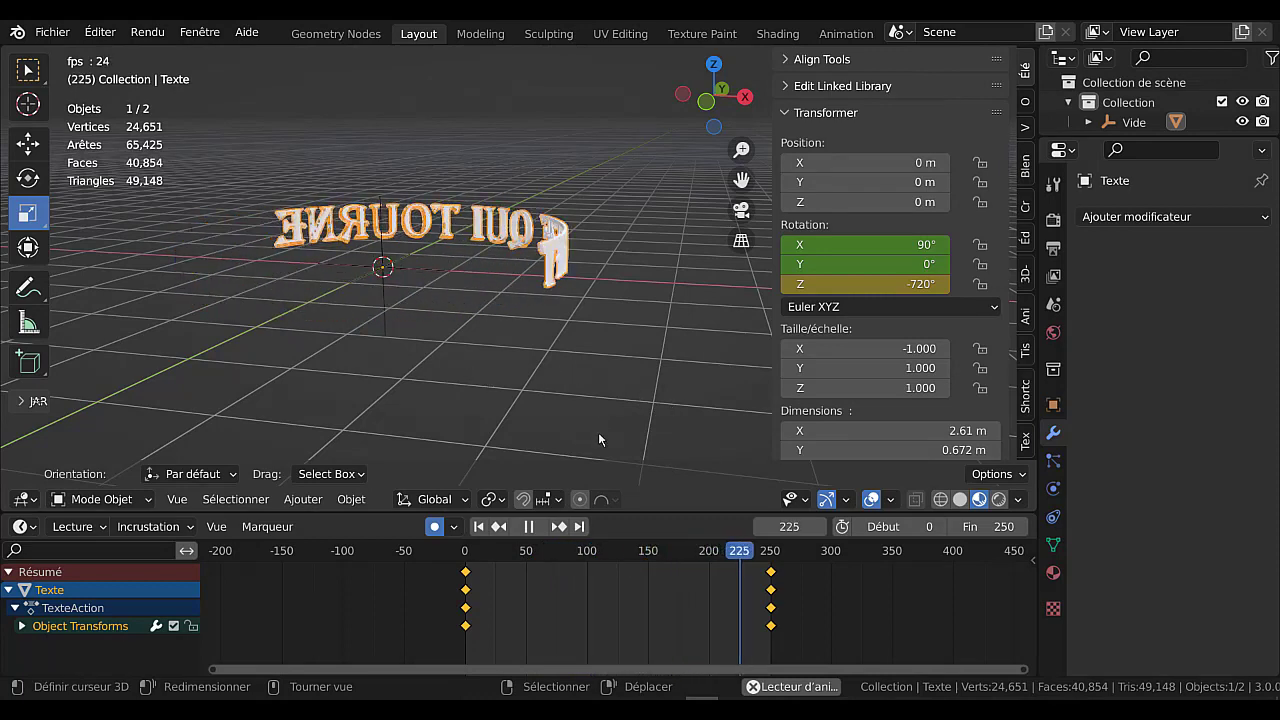
{"action": "key", "text": "space"}
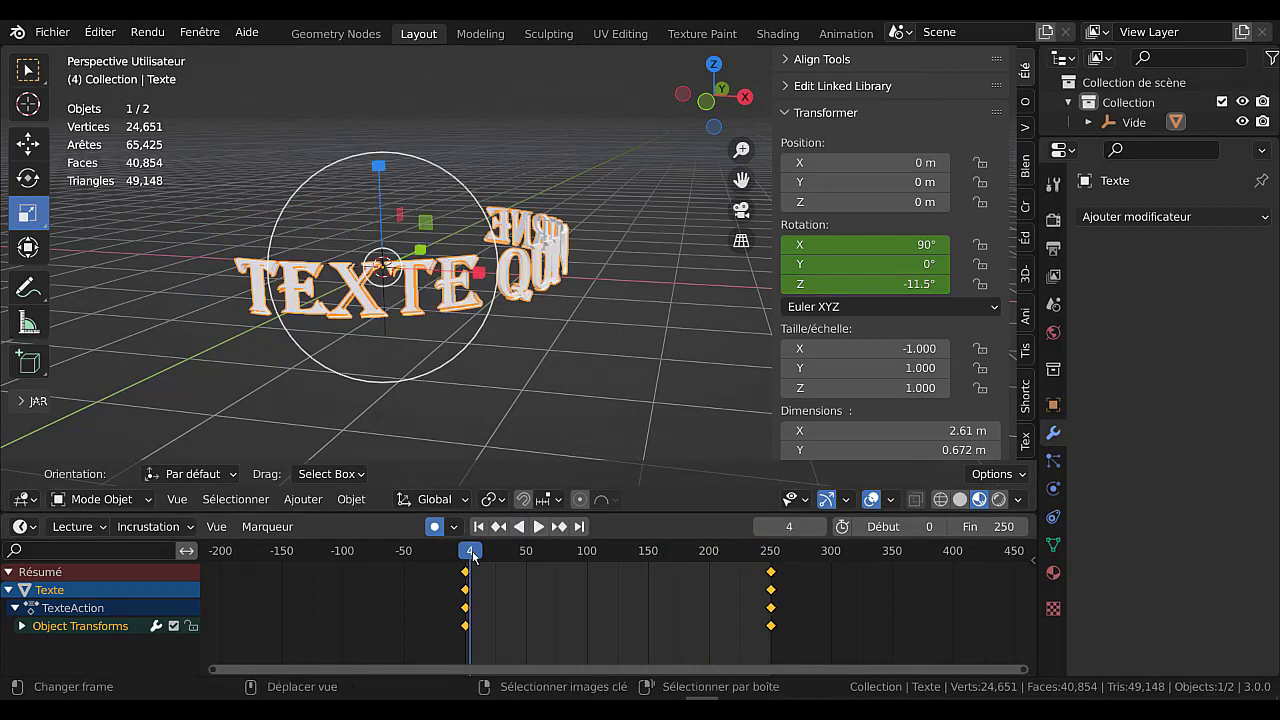
{"action": "key", "text": "space"}
{"action": "left_click_drag", "start_coordinate": [530, 571], "coordinate": [588, 591]}
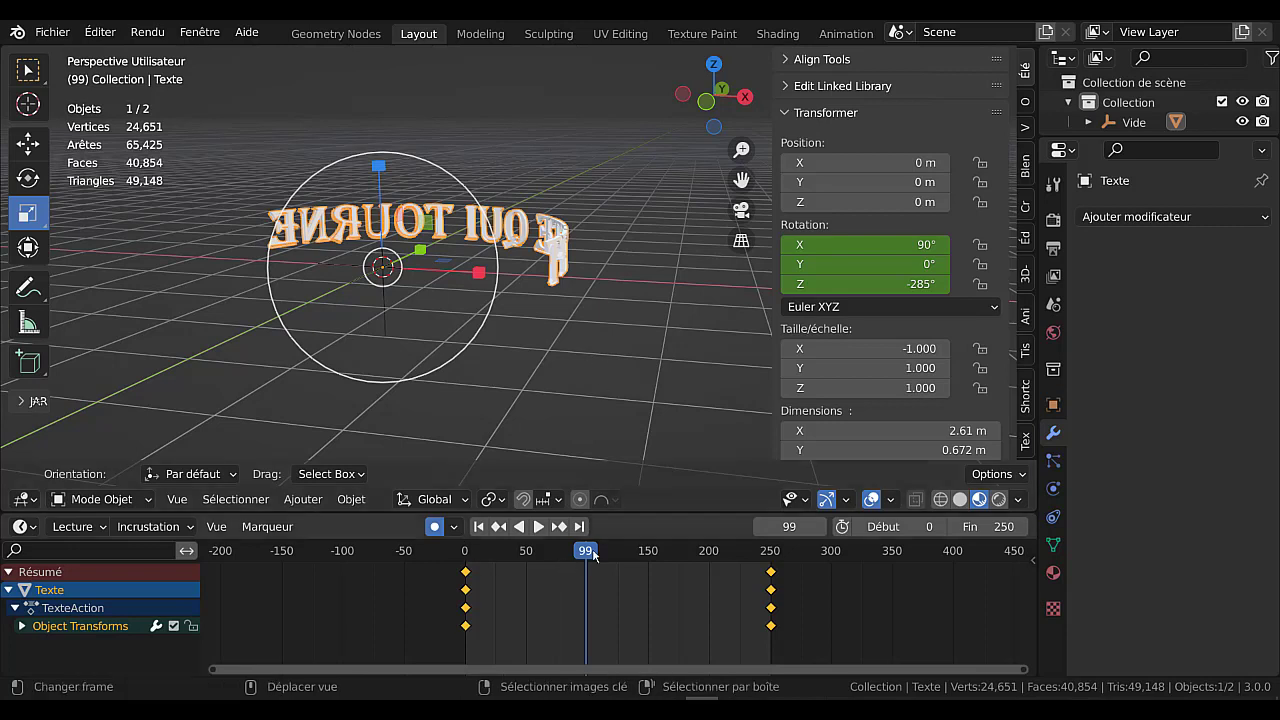
- Go to frame 100 and key the text mesh's X rotation at 90°
{"action": "left_click", "coordinate": [824, 529]}
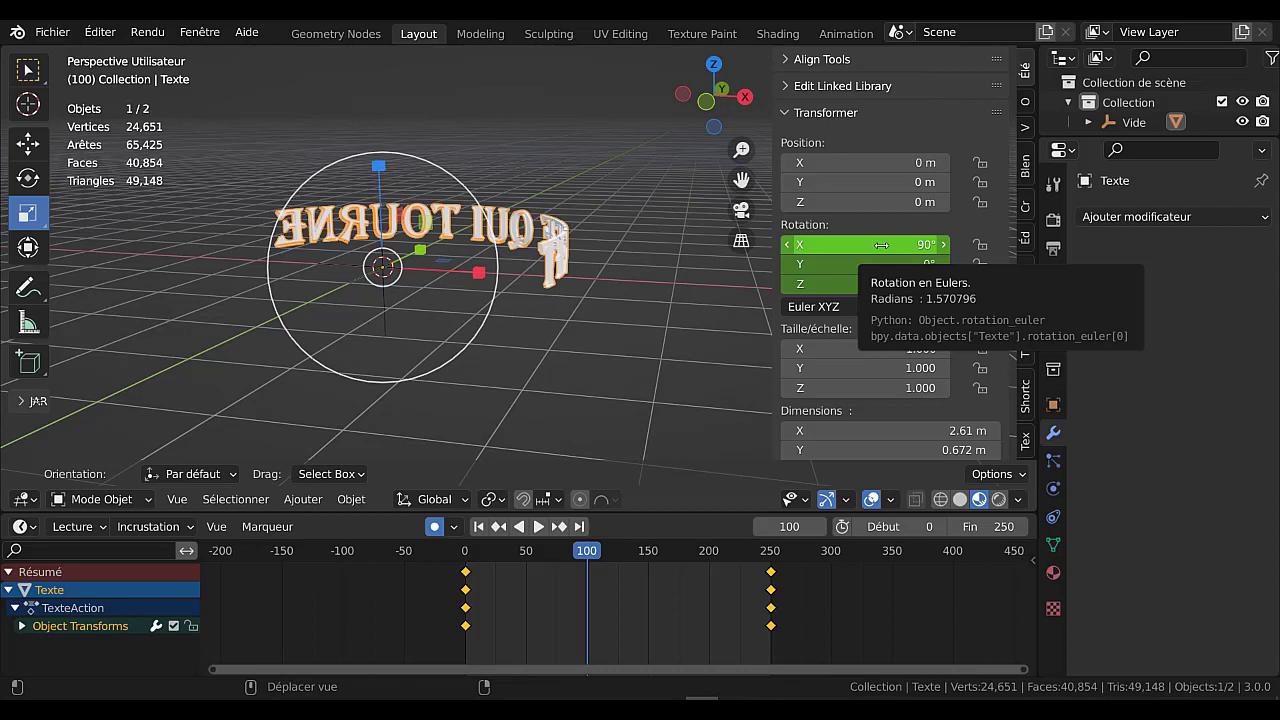
{"action": "left_click", "coordinate": [881, 245]}
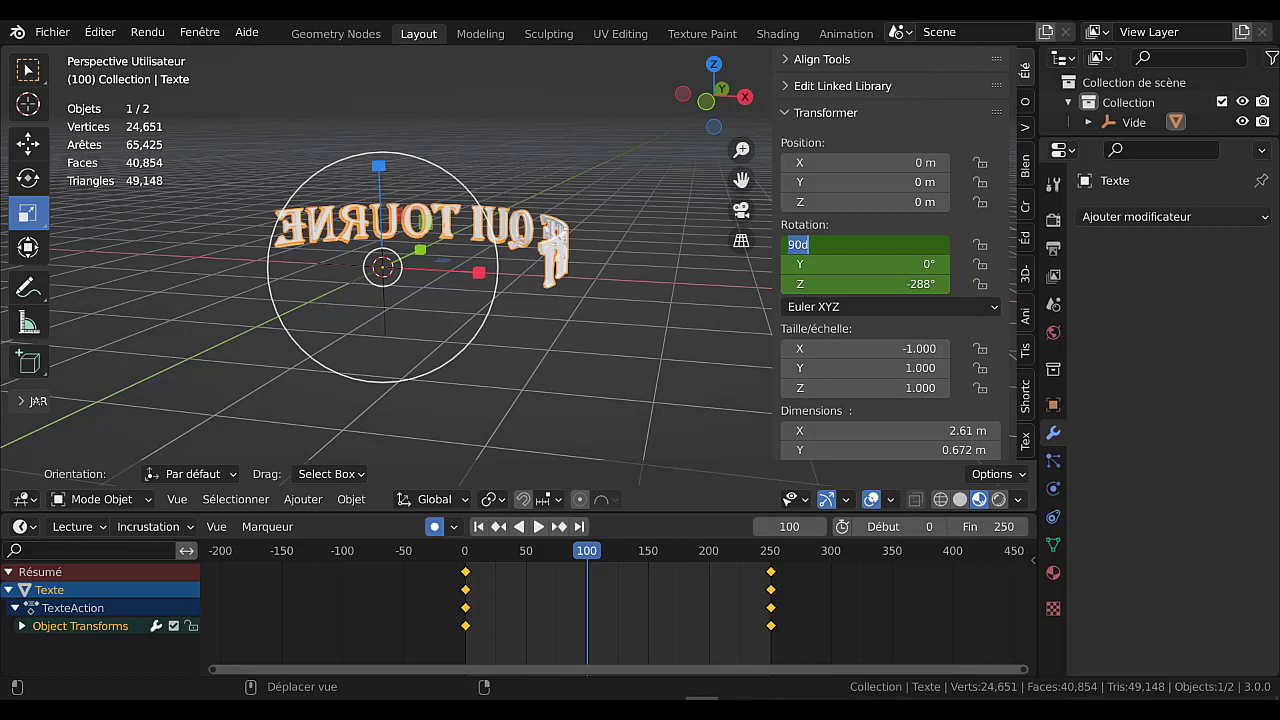
{"action": "type", "text": "90"}
{"action": "key", "text": "Return"}
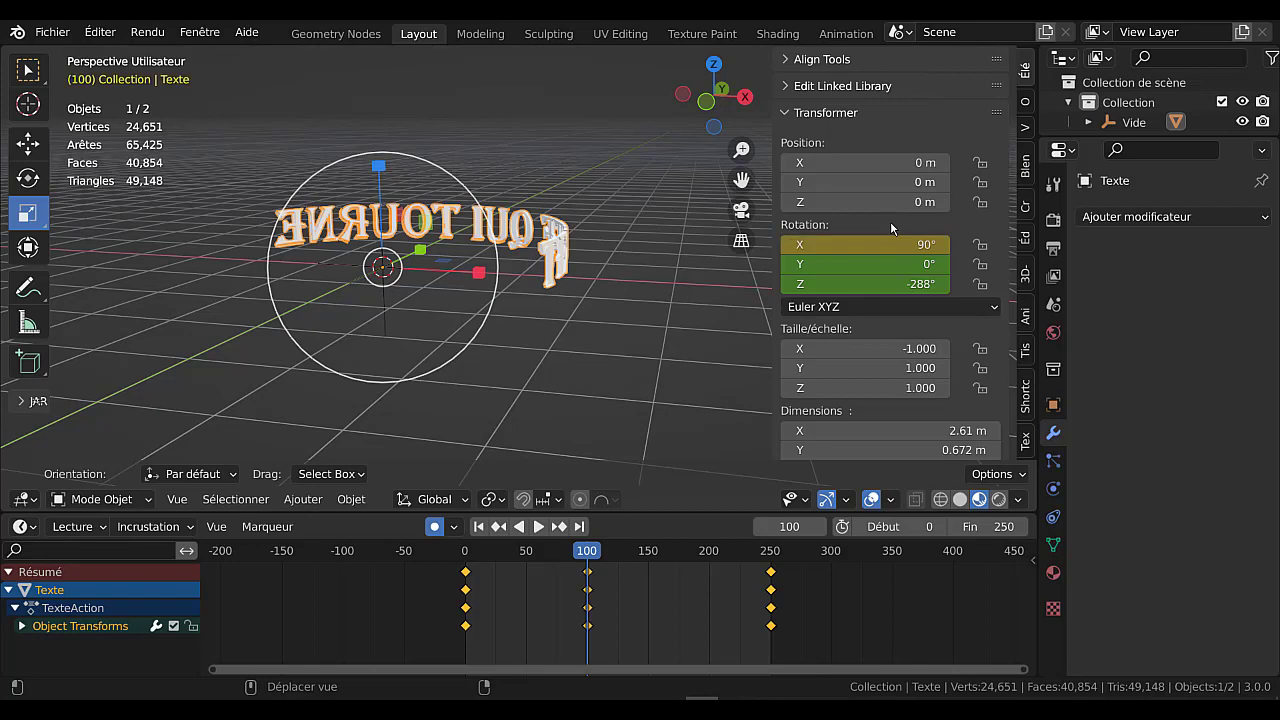
- Play and scrub the animation around frame 100 to check the text's rotation
{"action": "left_click", "coordinate": [528, 551]}
{"action": "key", "text": "space"}
{"action": "left_click_drag", "start_coordinate": [528, 549], "coordinate": [589, 556]}
{"action": "key", "text": "space"}
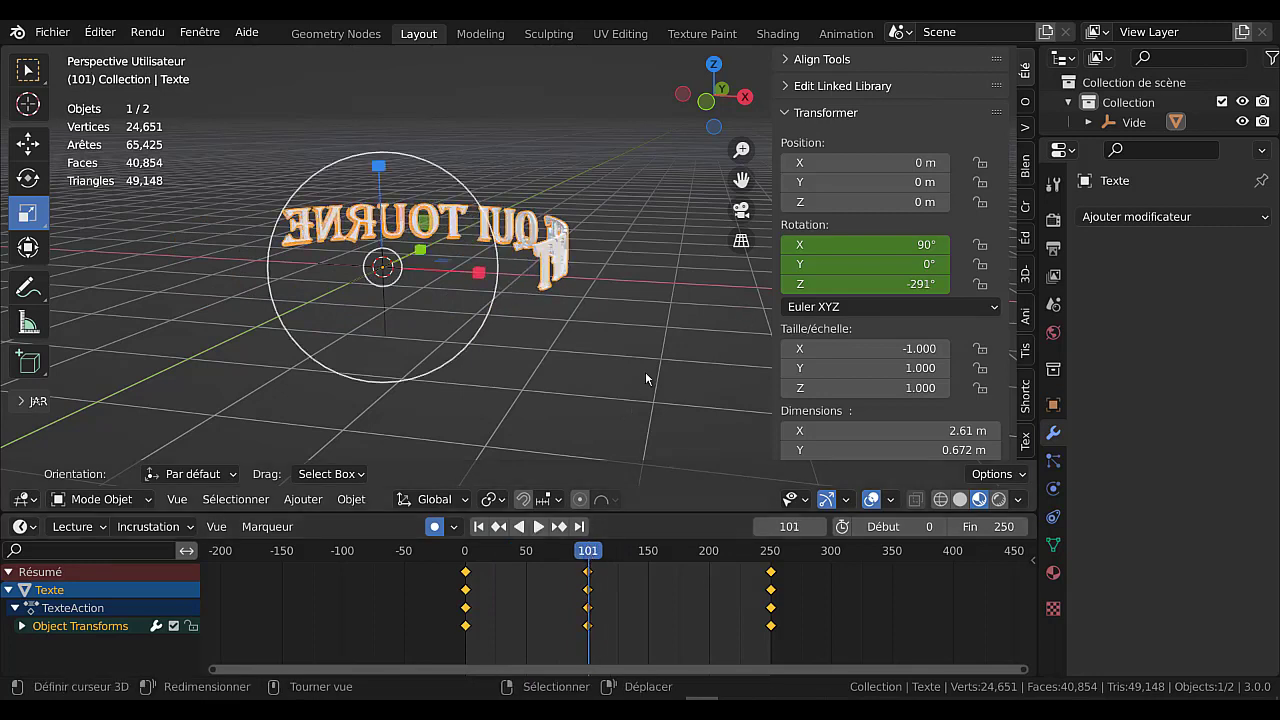
{"action": "middle_click_drag", "start_coordinate": [639, 400], "coordinate": [598, 422]}
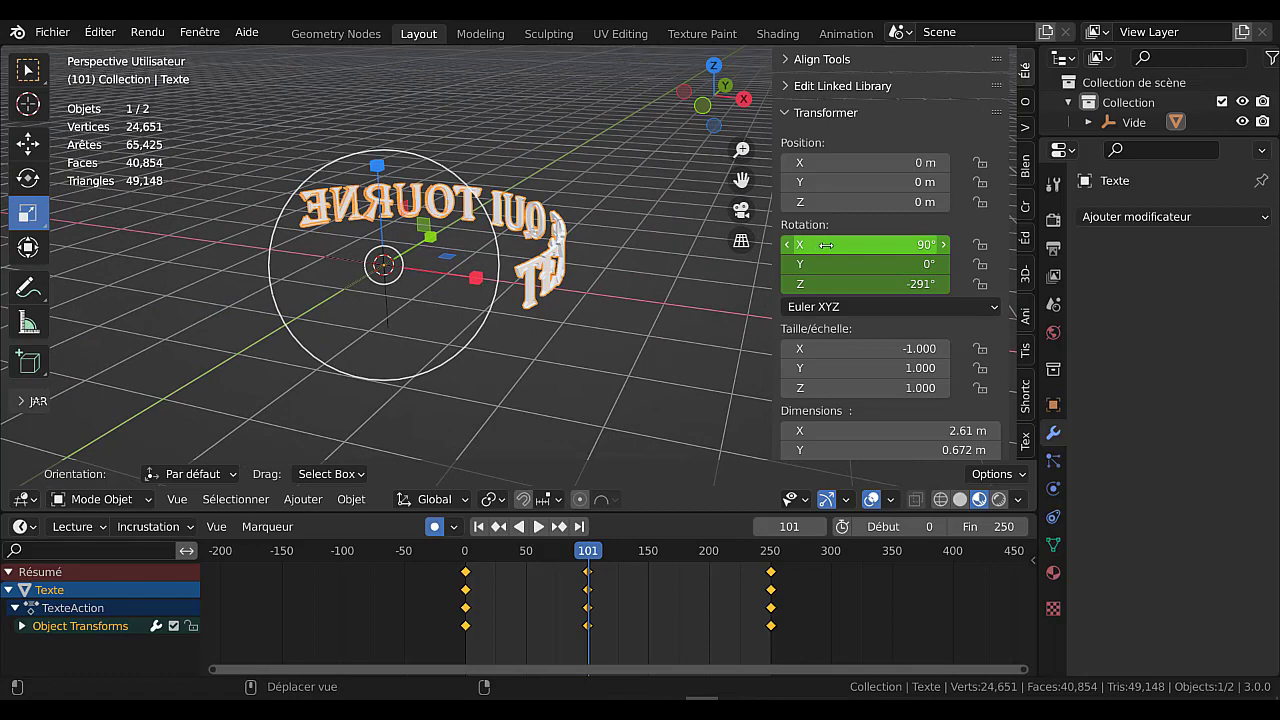
{"action": "mouse_move", "coordinate": [589, 553]}
{"action": "left_mouse_down"}
{"action": "mouse_move", "coordinate": [563, 553]}
{"action": "mouse_move", "coordinate": [579, 557]}
{"action": "left_mouse_up"}
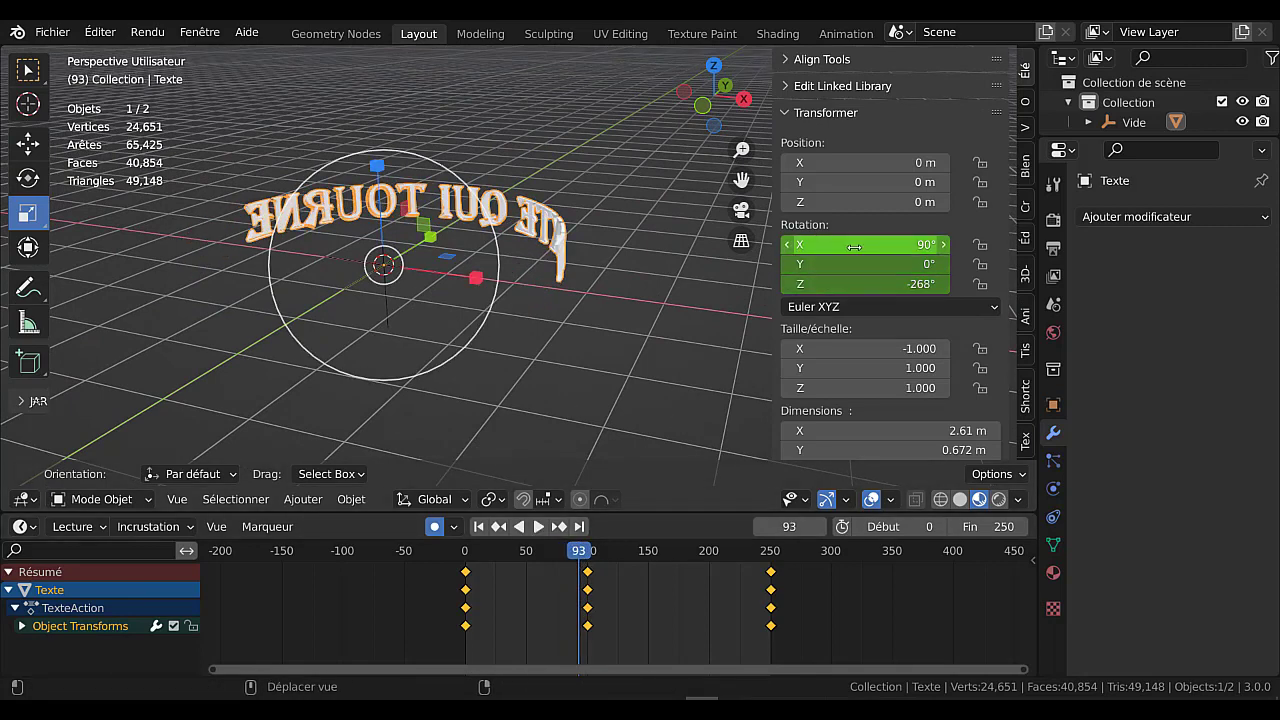
- Delete the text's keyframes at frame 100 and play the animation forward to frame 101
{"action": "key", "text": "x"}
{"action": "left_click", "coordinate": [587, 591]}
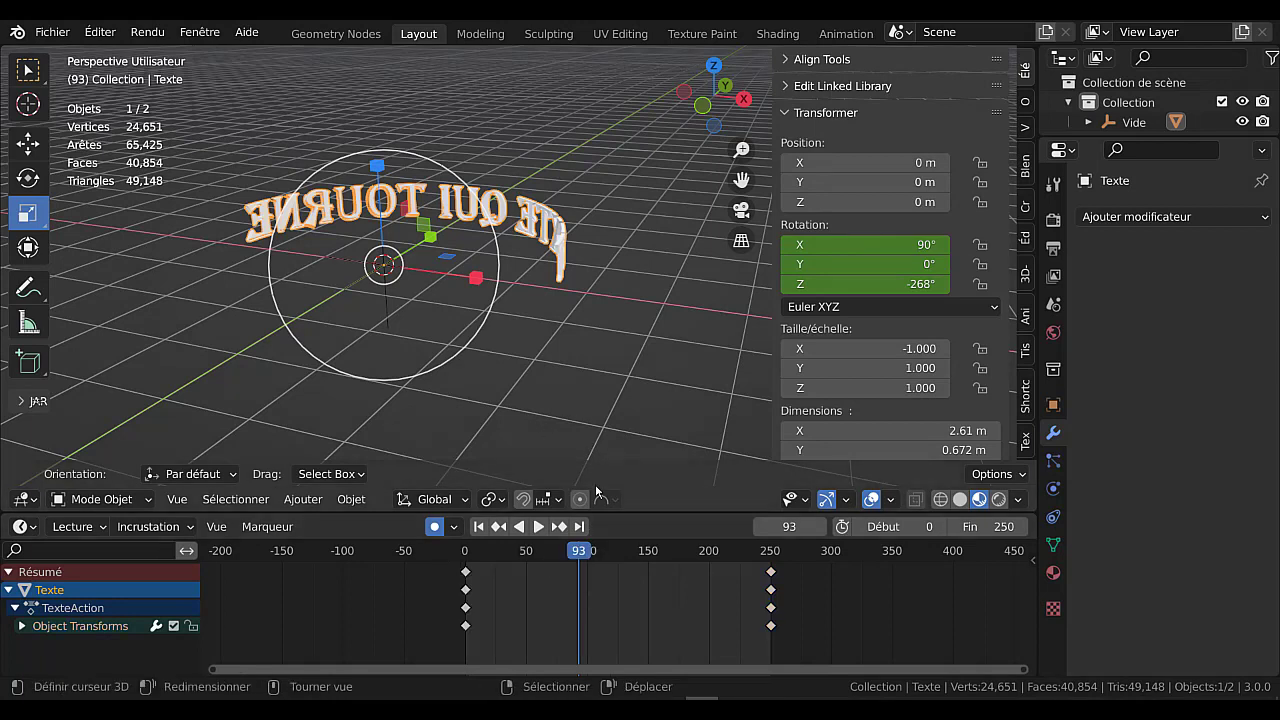
{"action": "key", "text": "space"}
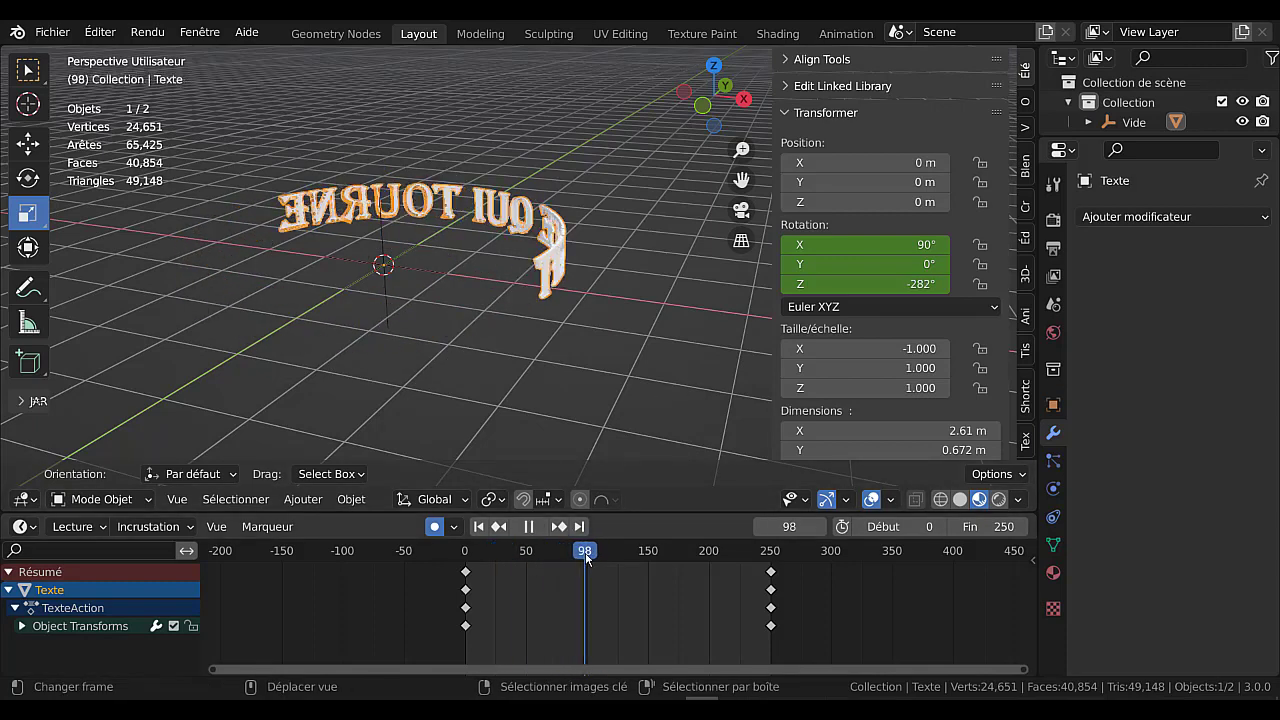
{"action": "key", "text": "space"}
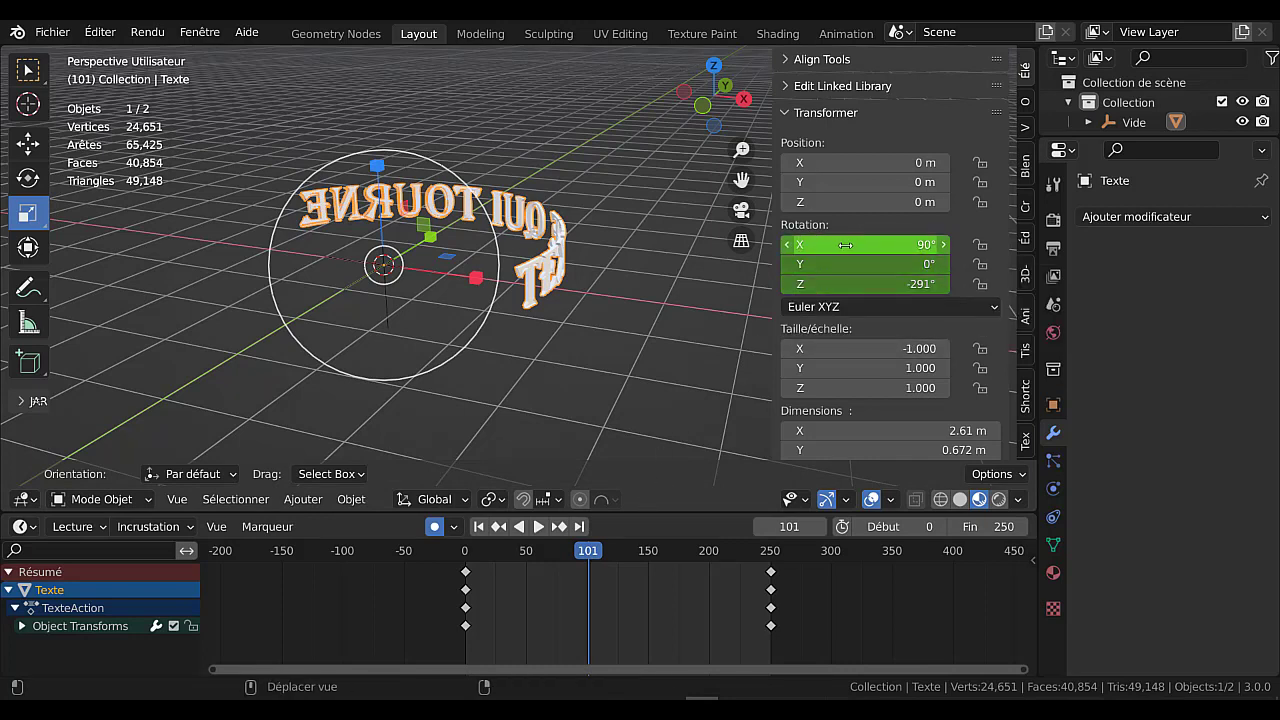
- Try changing the text's X rotation at frame 101 as an intermediate keyframe, and play the animation from the start
{"action": "left_click_drag", "start_coordinate": [845, 245], "coordinate": [940, 245]}
{"action": "left_click_drag", "start_coordinate": [589, 555], "coordinate": [460, 560]}
{"action": "left_click", "coordinate": [538, 526]}
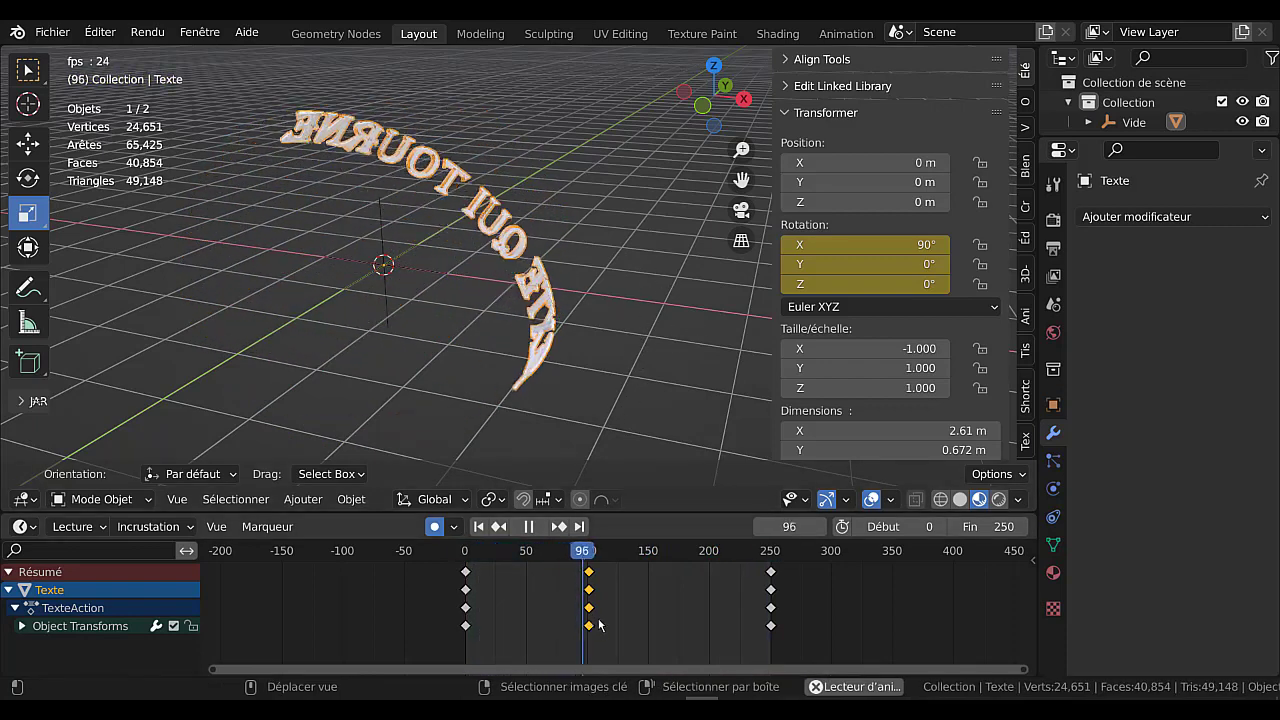
- Delete the text's intermediate keyframes at frame 101 and stop the playback
{"action": "key", "text": "x"}
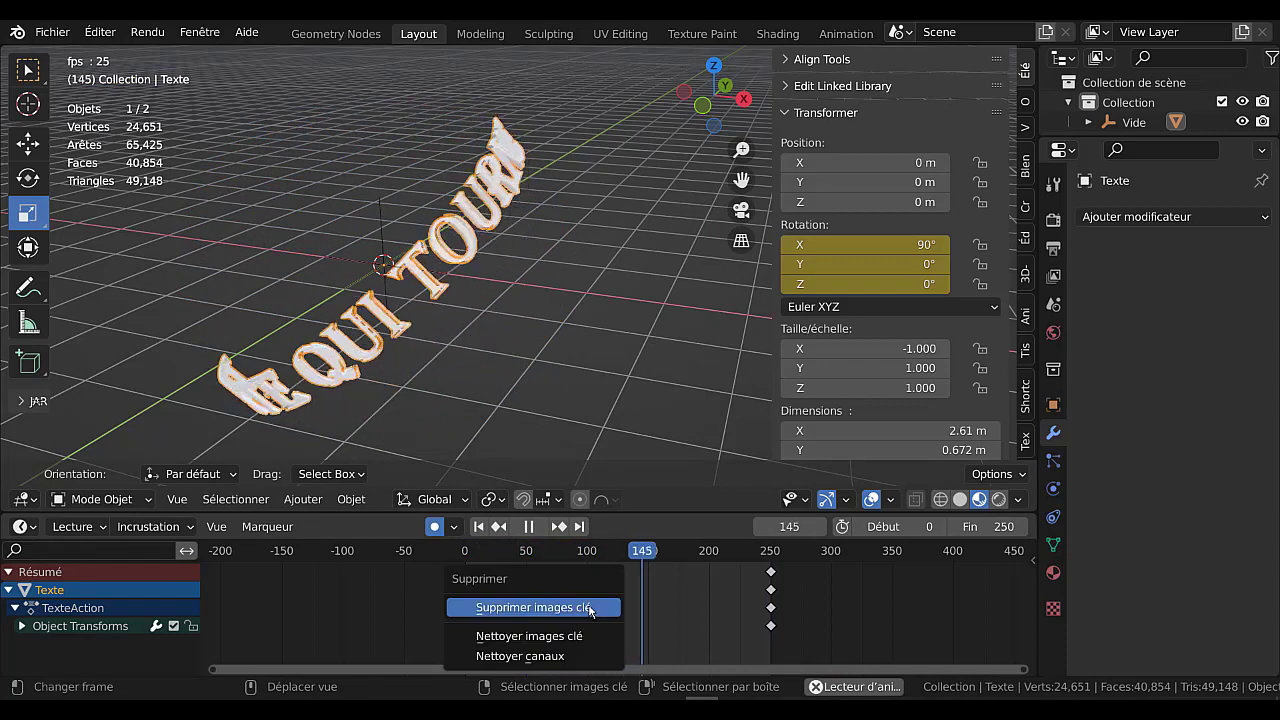
{"action": "left_click", "coordinate": [588, 606]}
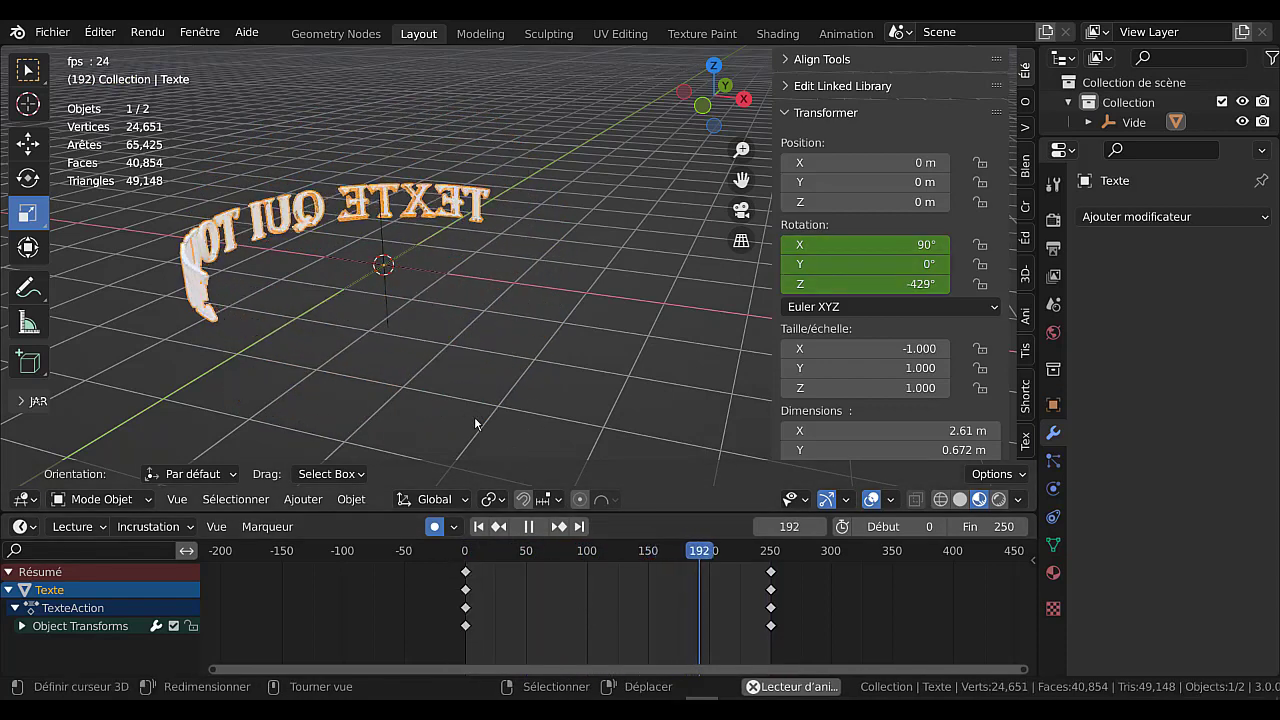
{"action": "left_click", "coordinate": [530, 529]}
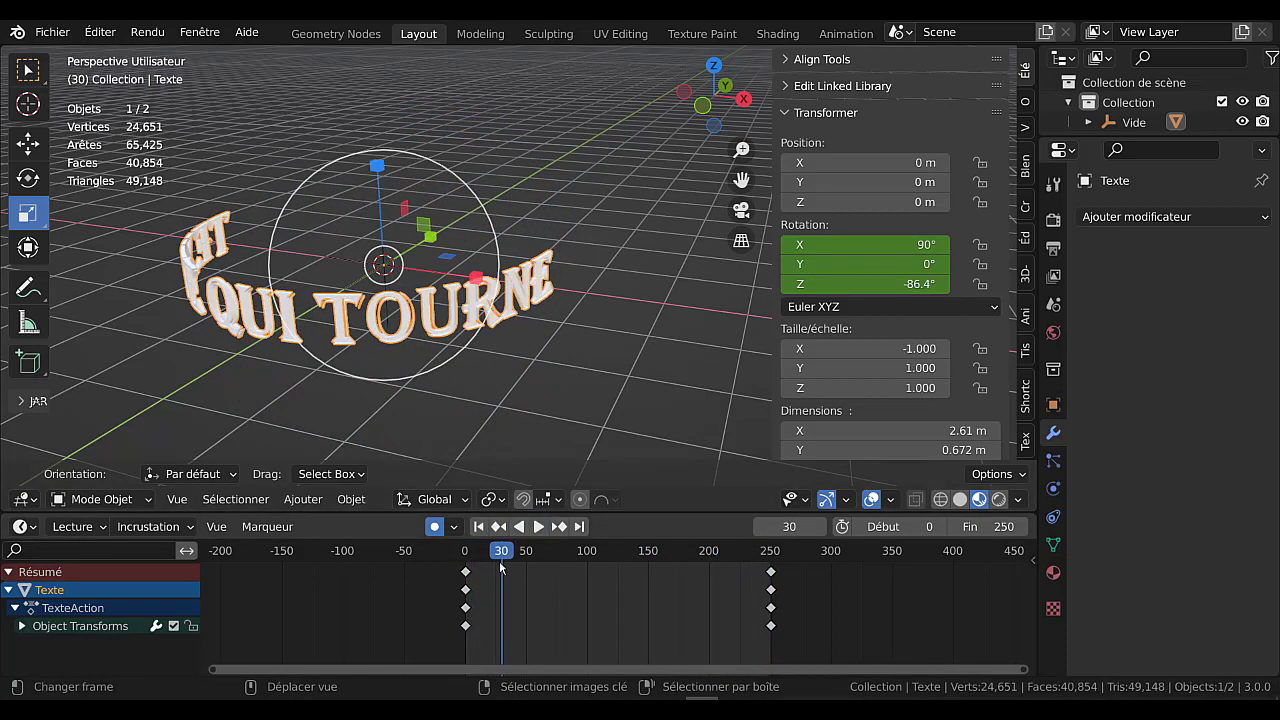
- Insert a rotation keyframe for the central empty at frame 0
{"action": "left_click_drag", "start_coordinate": [500, 556], "coordinate": [466, 552]}
{"action": "left_click", "coordinate": [382, 249]}
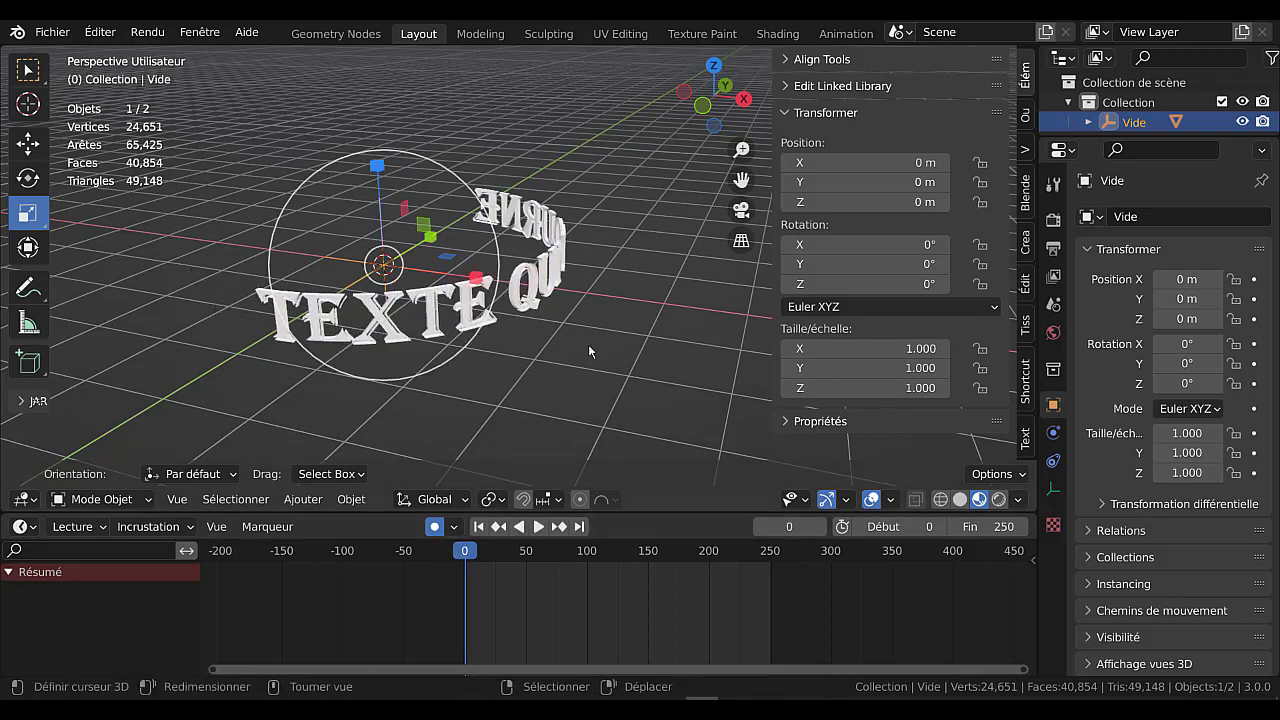
{"action": "right_click", "coordinate": [818, 244]}
{"action": "left_click", "coordinate": [820, 246]}
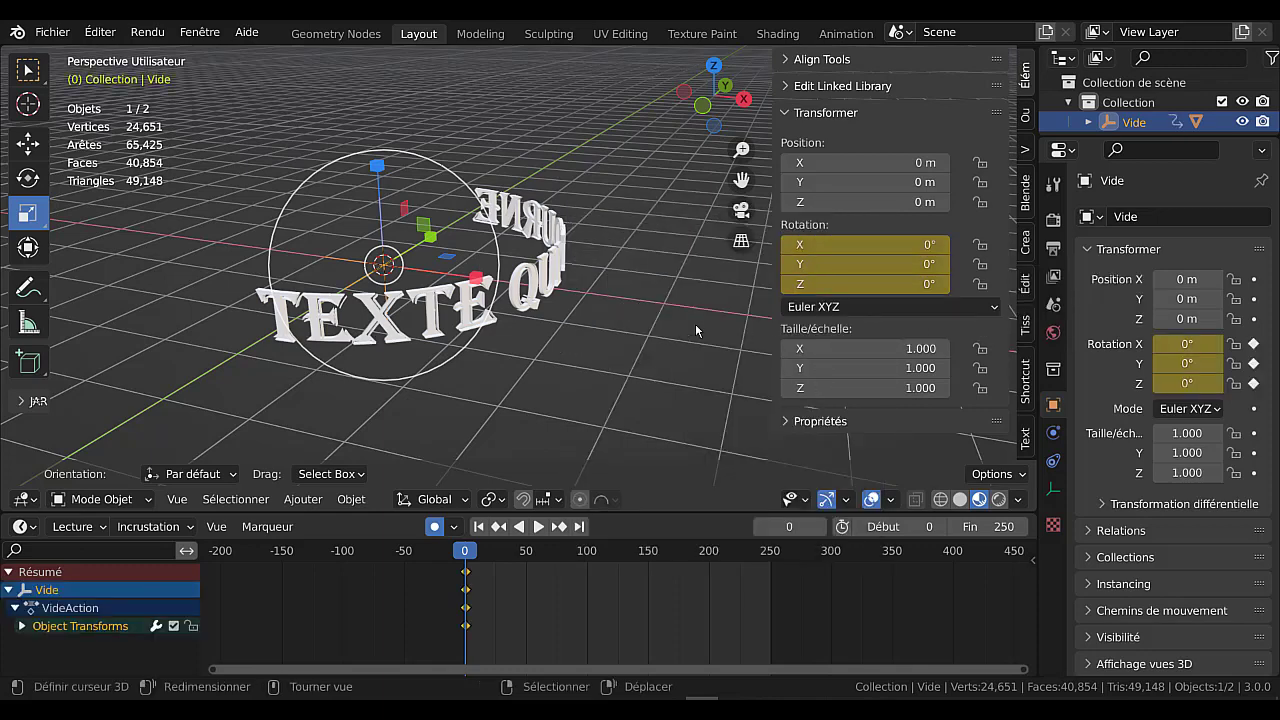
- Go to frame 100 and set the empty's X rotation to 360° as its second keyframe
{"action": "key", "text": "space"}
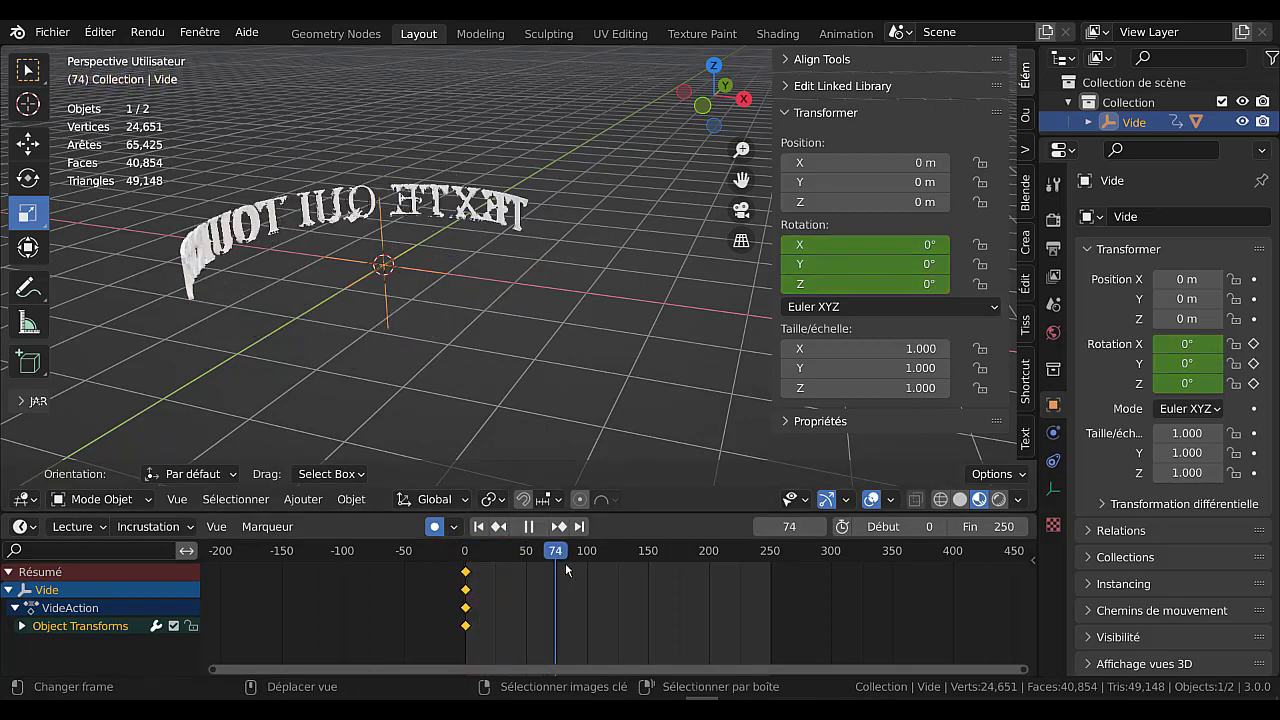
{"action": "left_click_drag", "start_coordinate": [580, 564], "coordinate": [587, 563]}
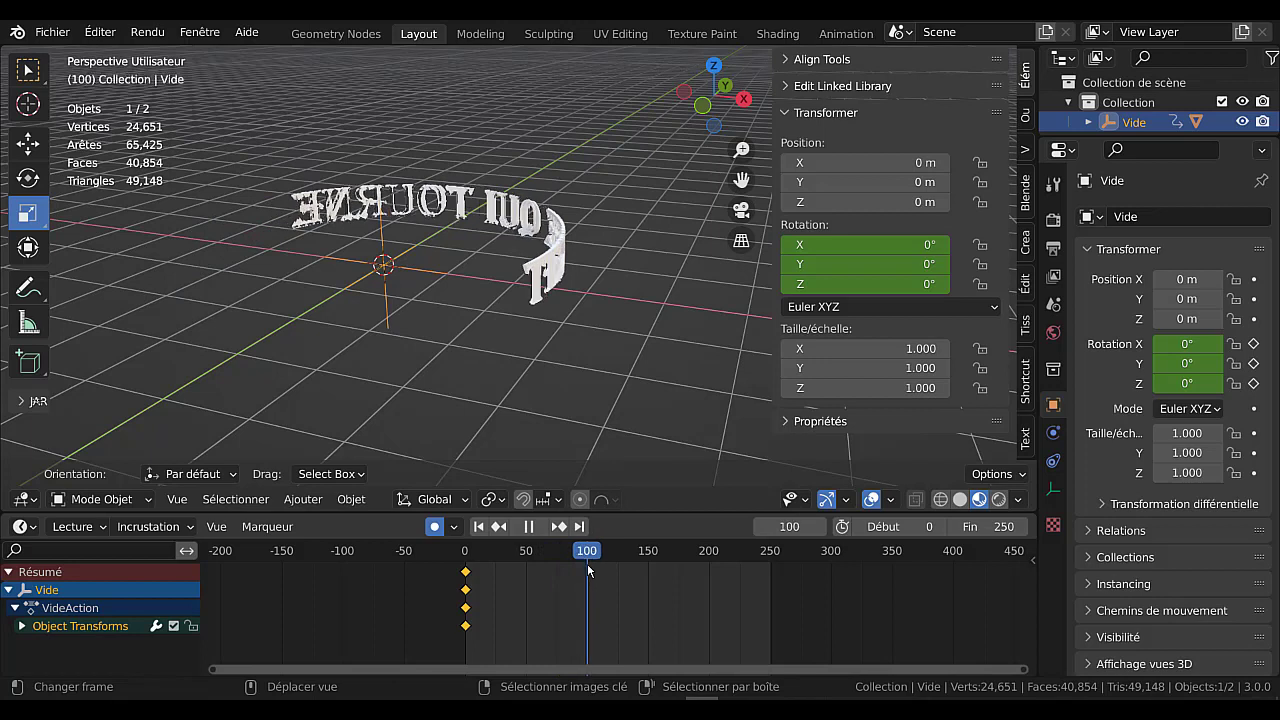
{"action": "key", "text": "space"}
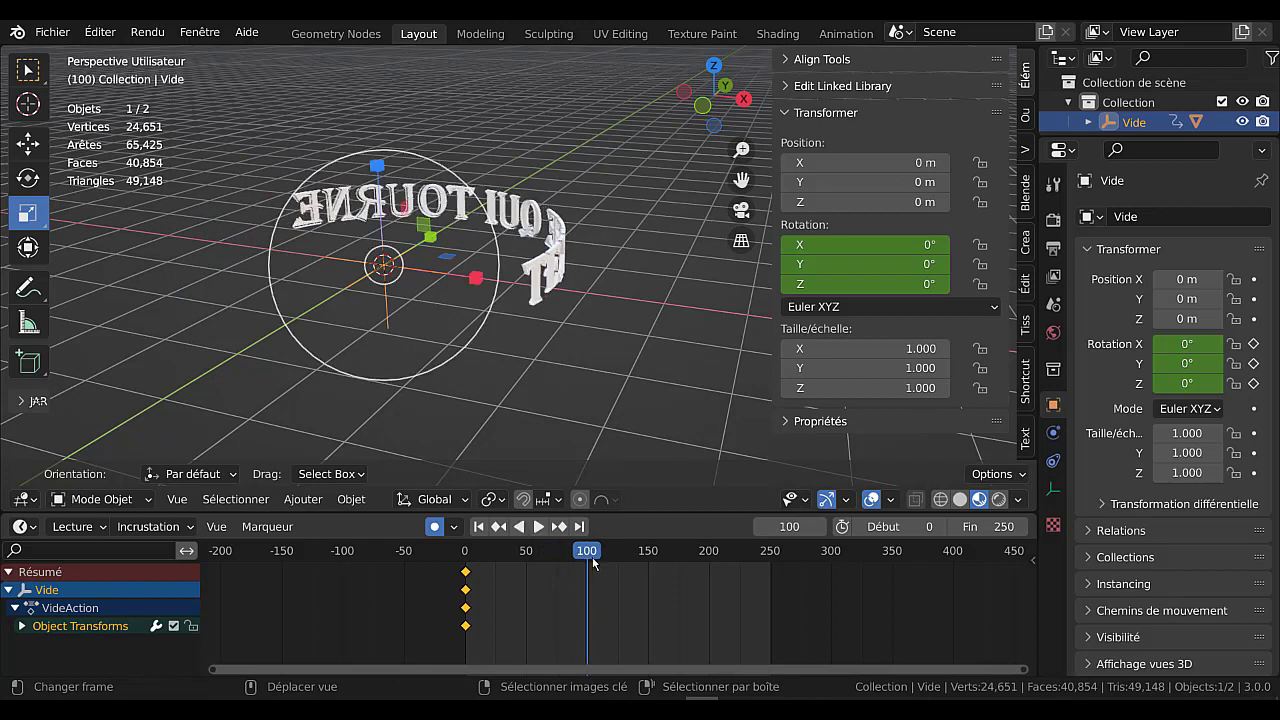
{"action": "left_click", "coordinate": [865, 247]}
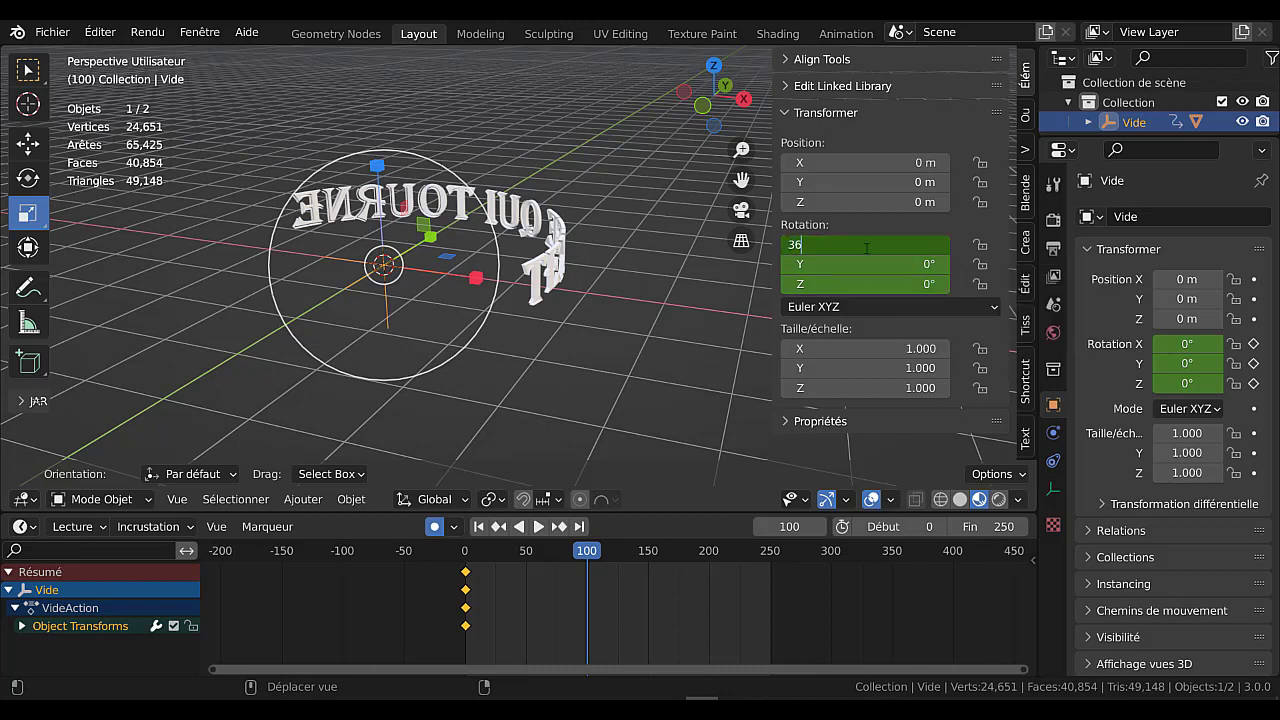
{"action": "key", "text": "Return"}
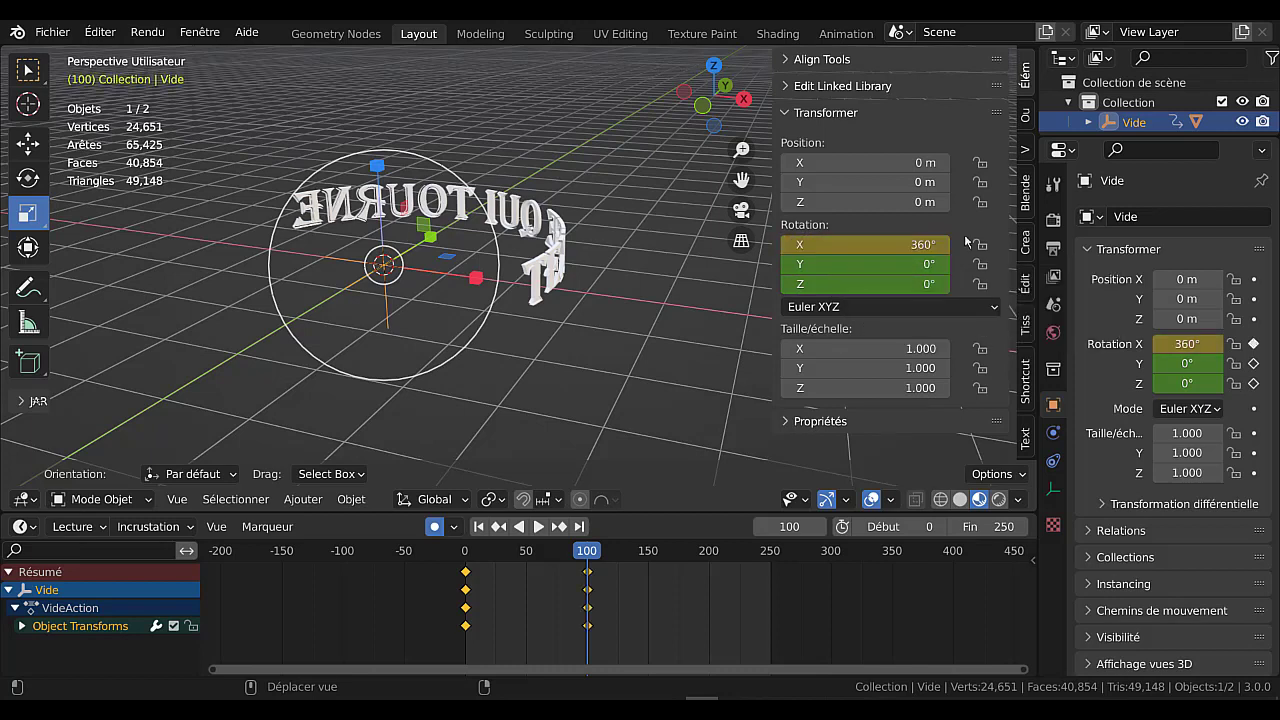
- Preview the combined rotation of the text and the empty by scrubbing and playing the animation, ending at frame 0
{"action": "left_click_drag", "start_coordinate": [587, 557], "coordinate": [493, 562]}
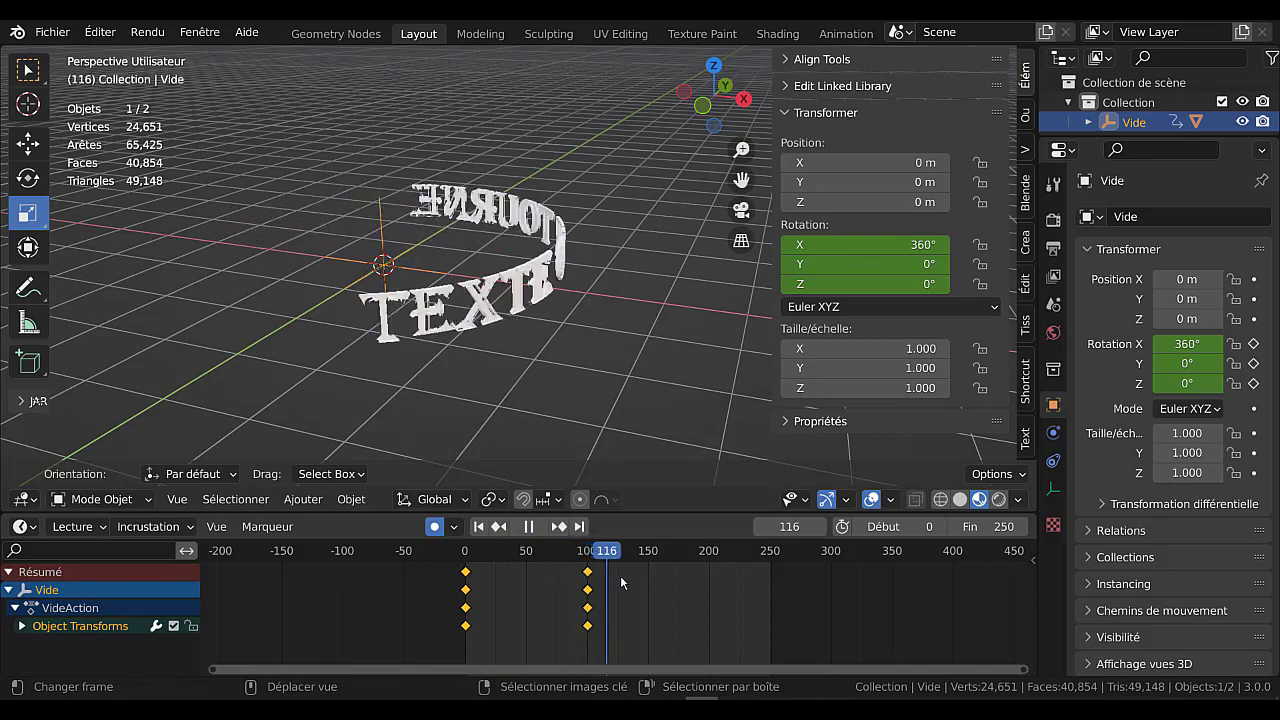
{"action": "left_click", "coordinate": [503, 567]}
{"action": "key", "text": "Escape"}
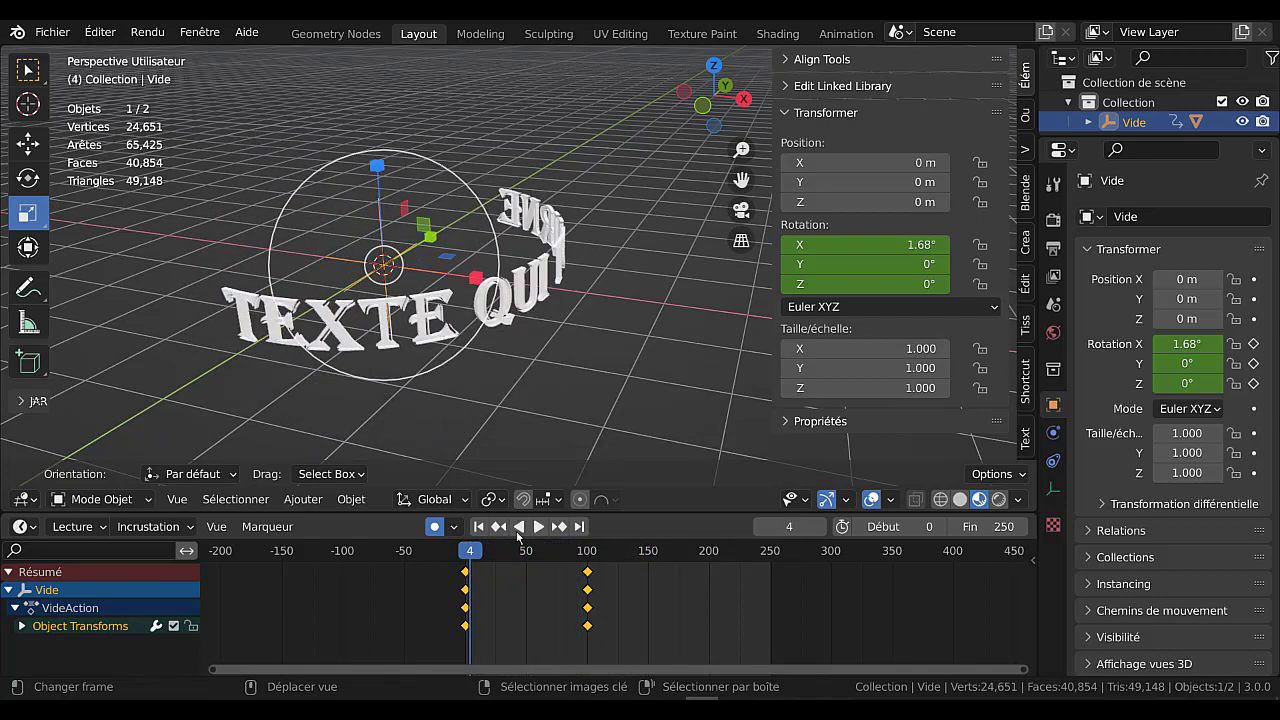
{"action": "left_click", "coordinate": [540, 527]}
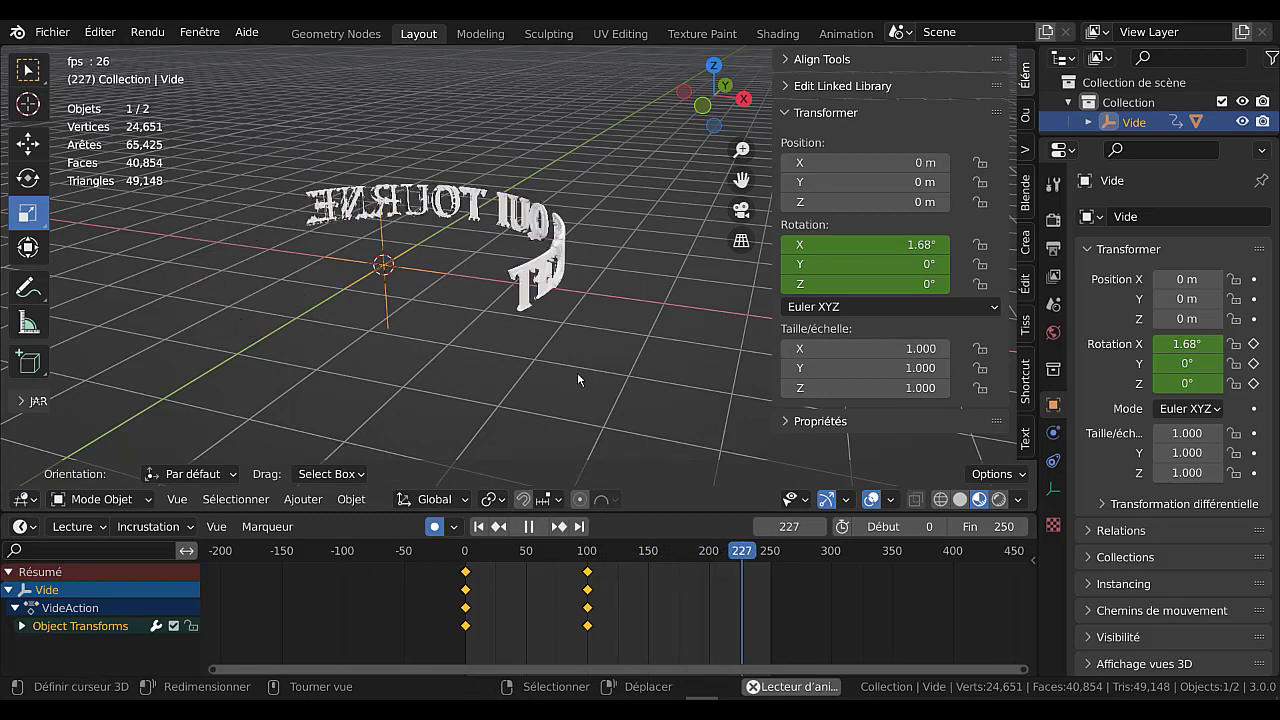
{"action": "left_click", "coordinate": [530, 528]}
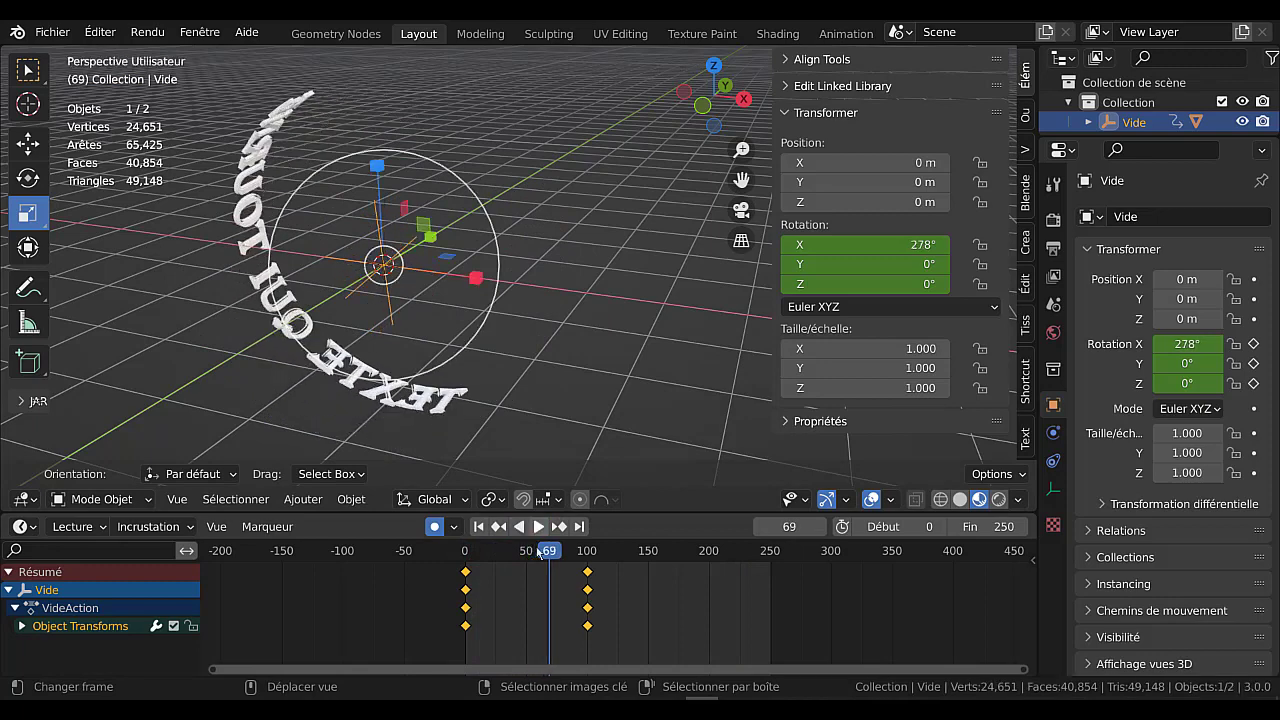
{"action": "left_click_drag", "start_coordinate": [548, 555], "coordinate": [465, 558]}
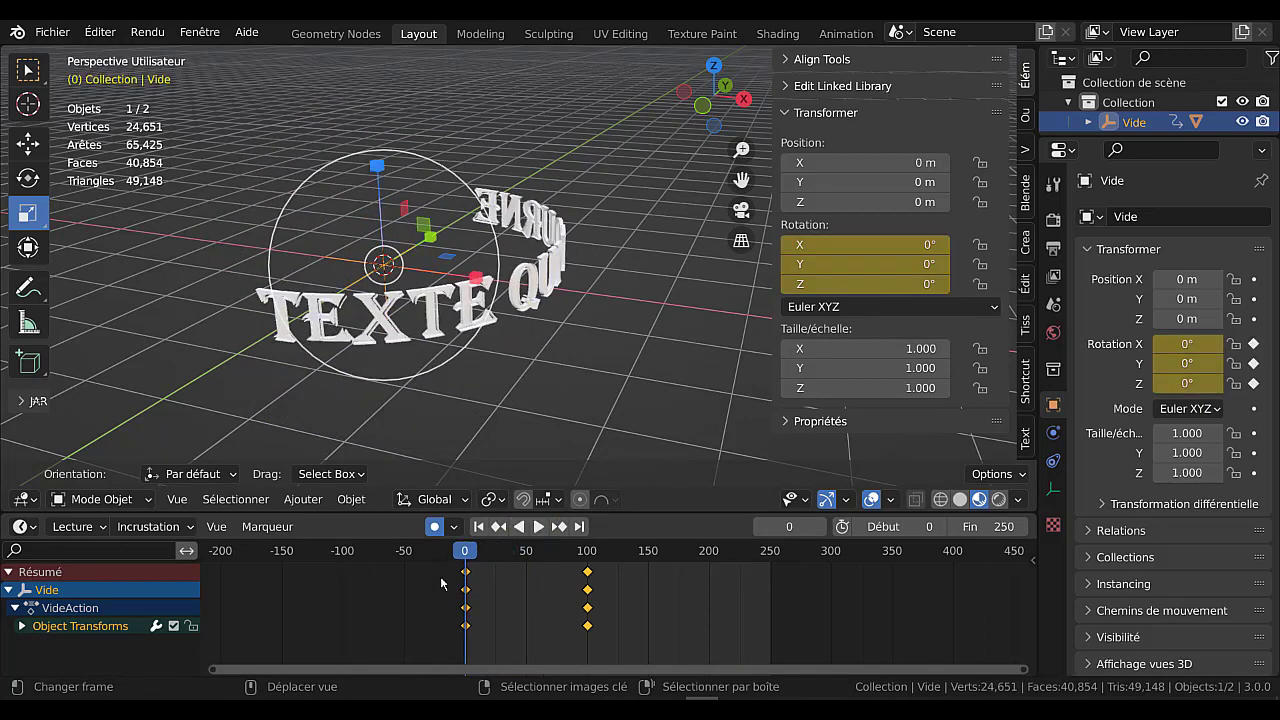
- Delete all rotation keyframes of the text mesh and reselect the central empty
{"action": "left_click", "coordinate": [469, 313]}
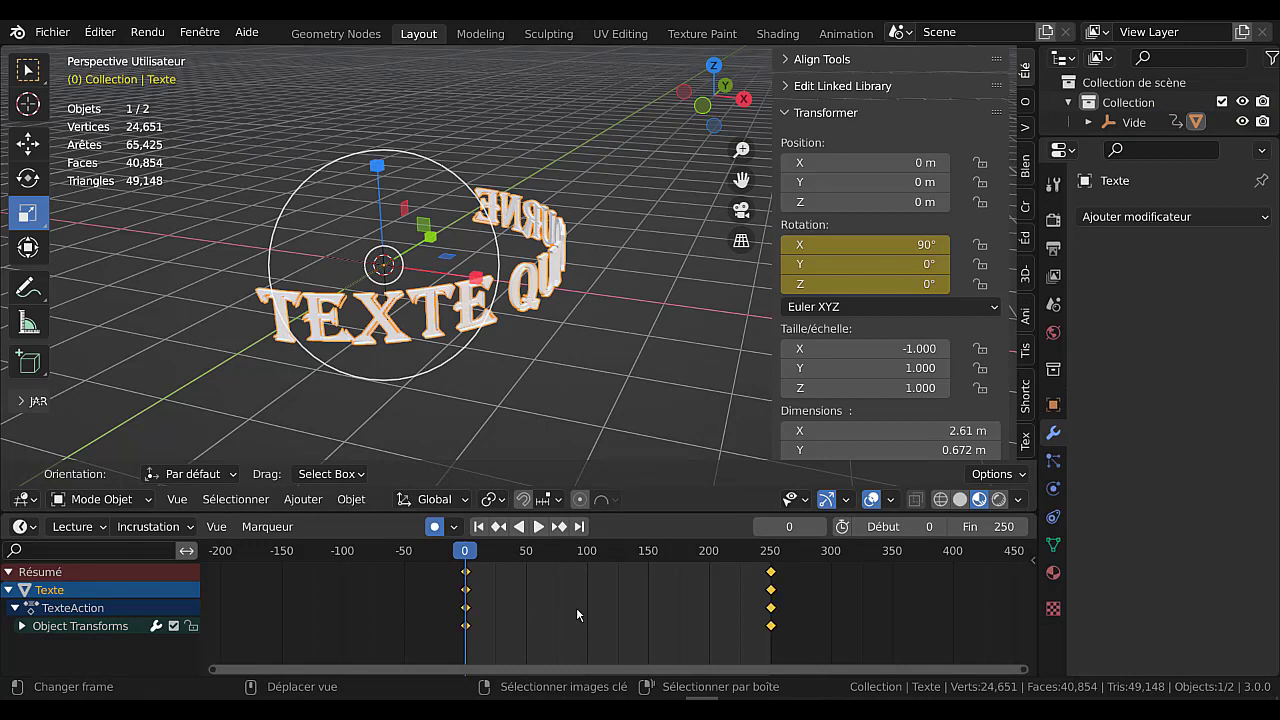
{"action": "key", "text": "x"}
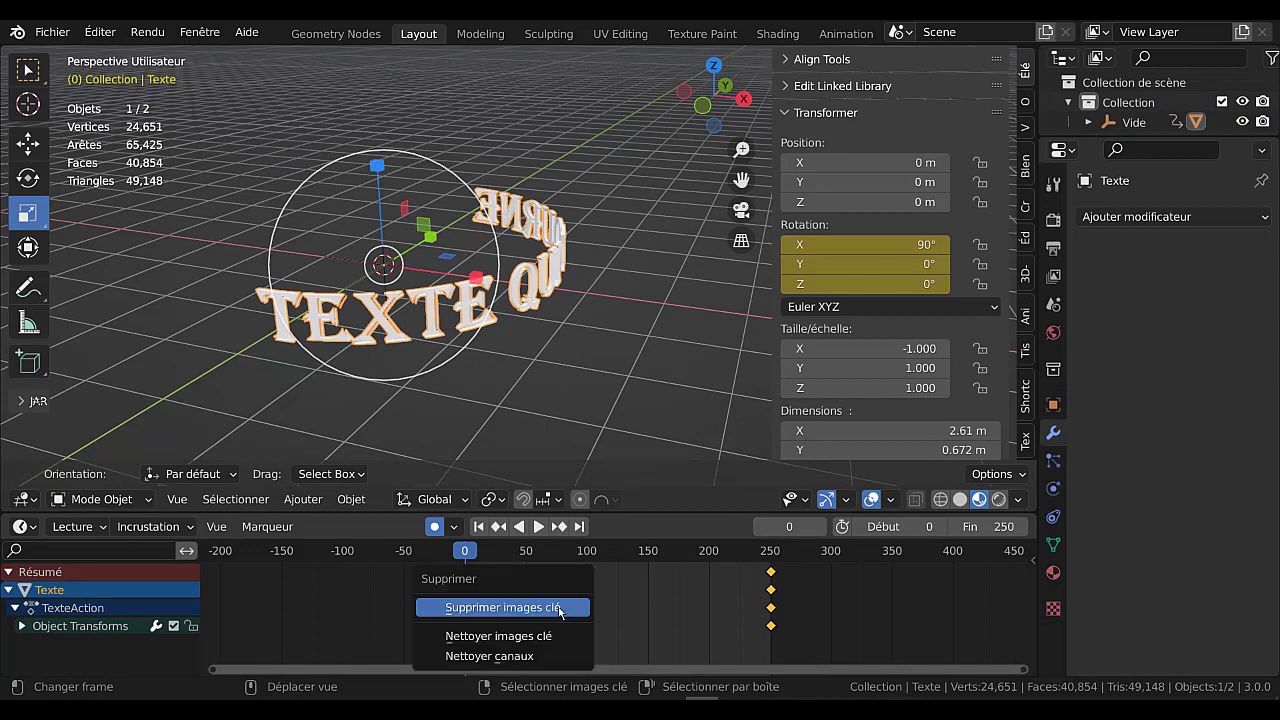
{"action": "left_click", "coordinate": [552, 608]}
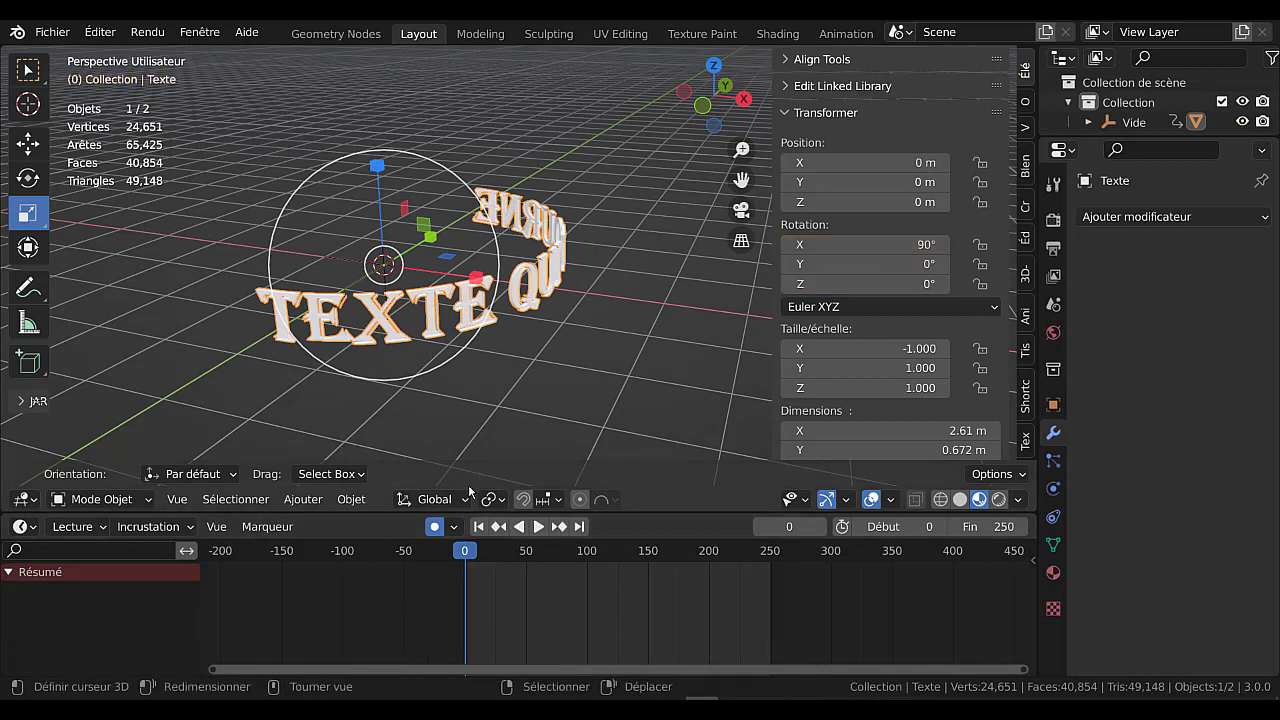
{"action": "left_click", "coordinate": [387, 267]}
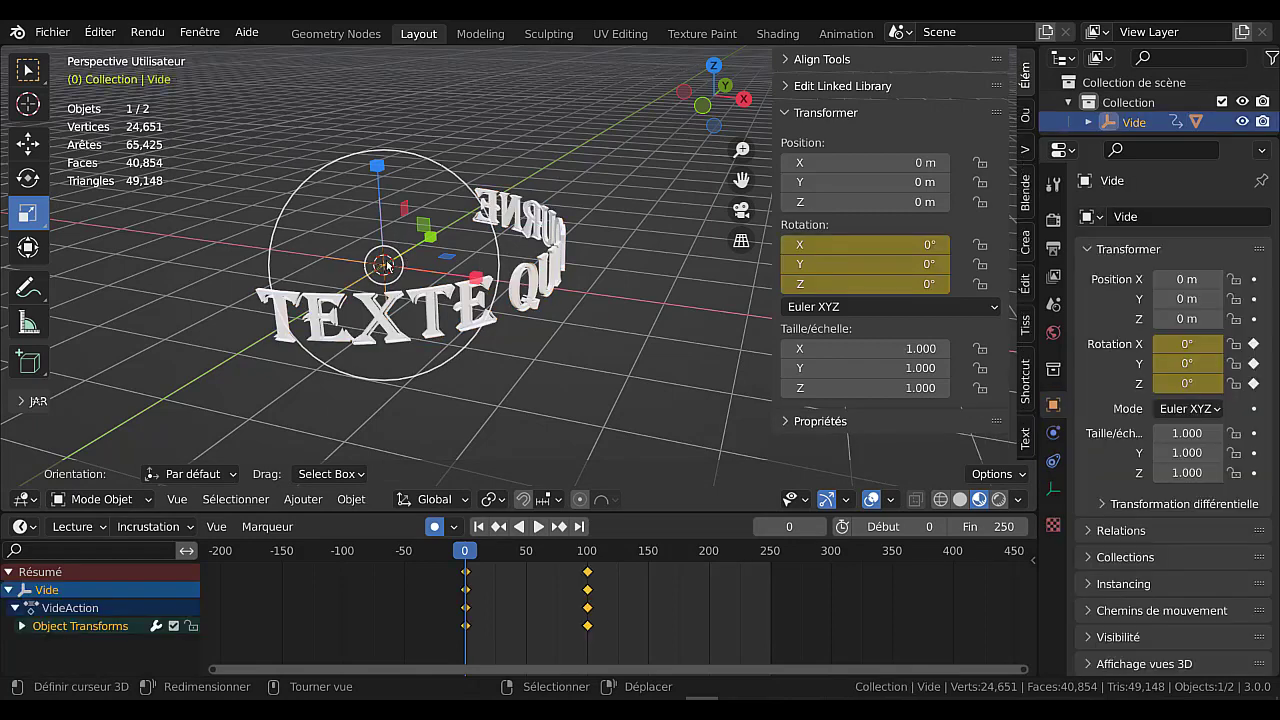
- Delete all keyframes of the central empty, and clear the text mesh's parent relationship to it, leaving the text mesh selected
{"action": "key", "text": "x"}
{"action": "left_click", "coordinate": [533, 610]}
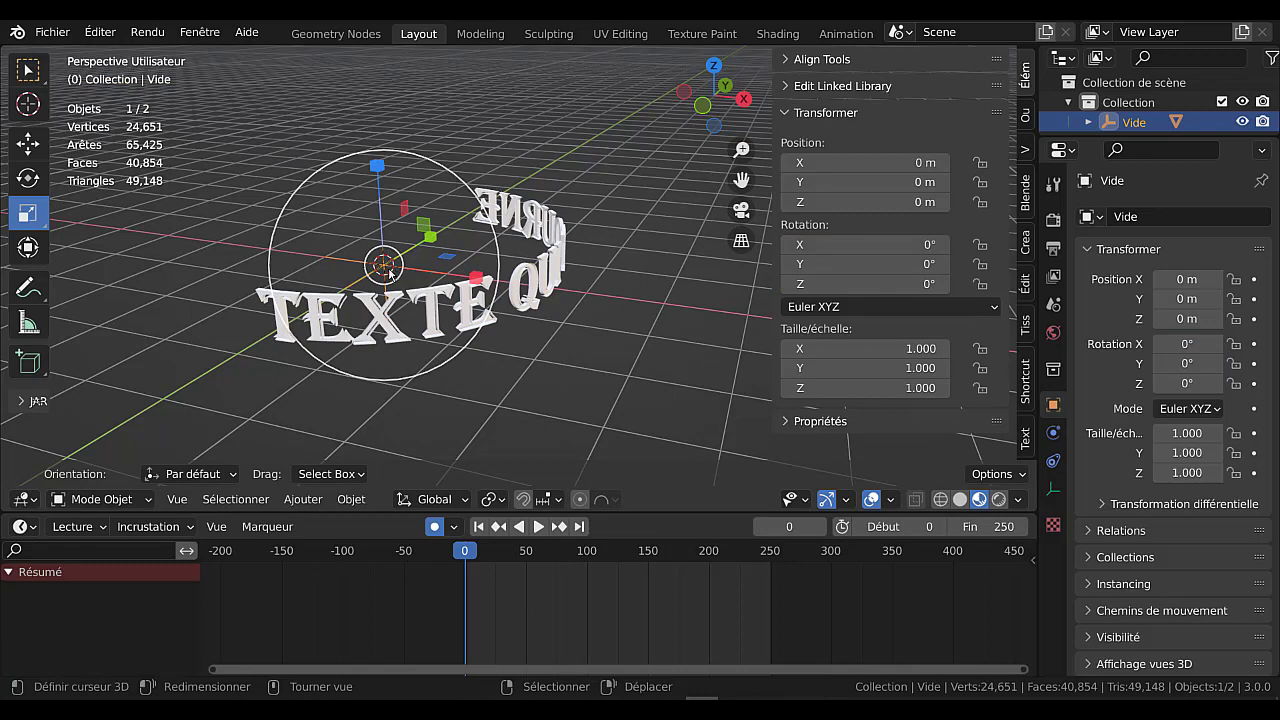
{"action": "left_click", "coordinate": [430, 308]}
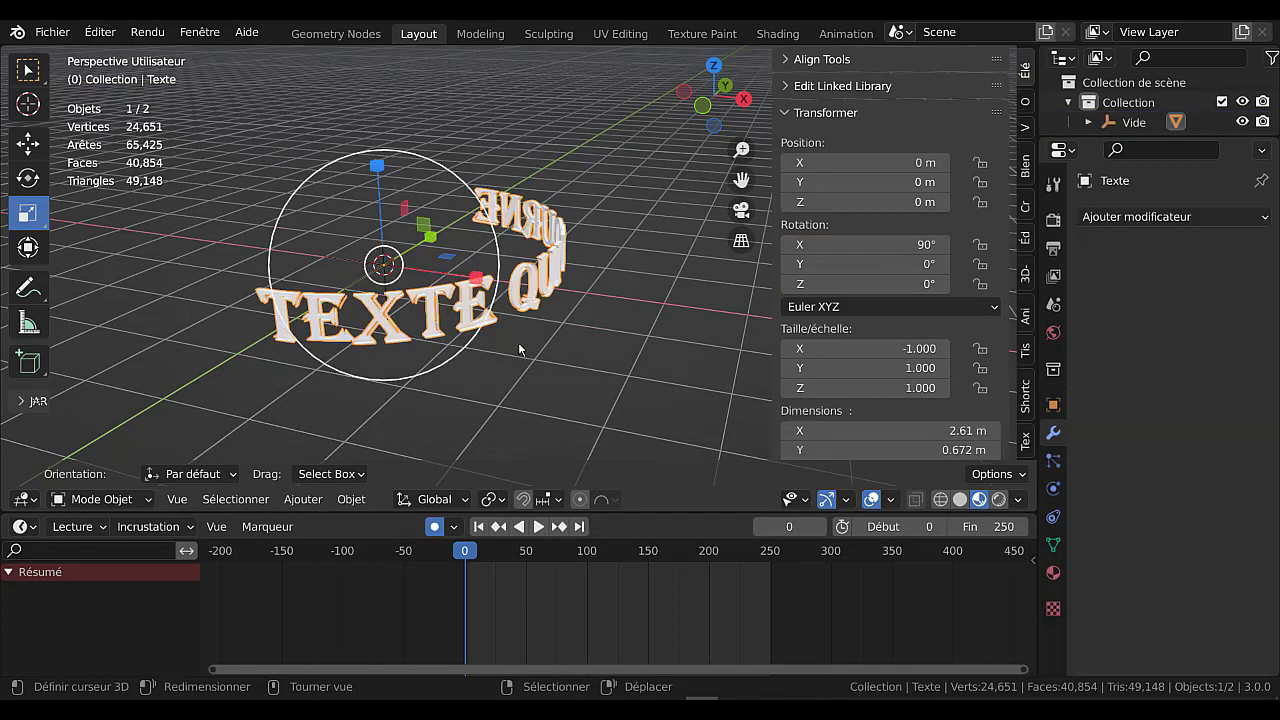
{"action": "key", "text": "alt+p"}
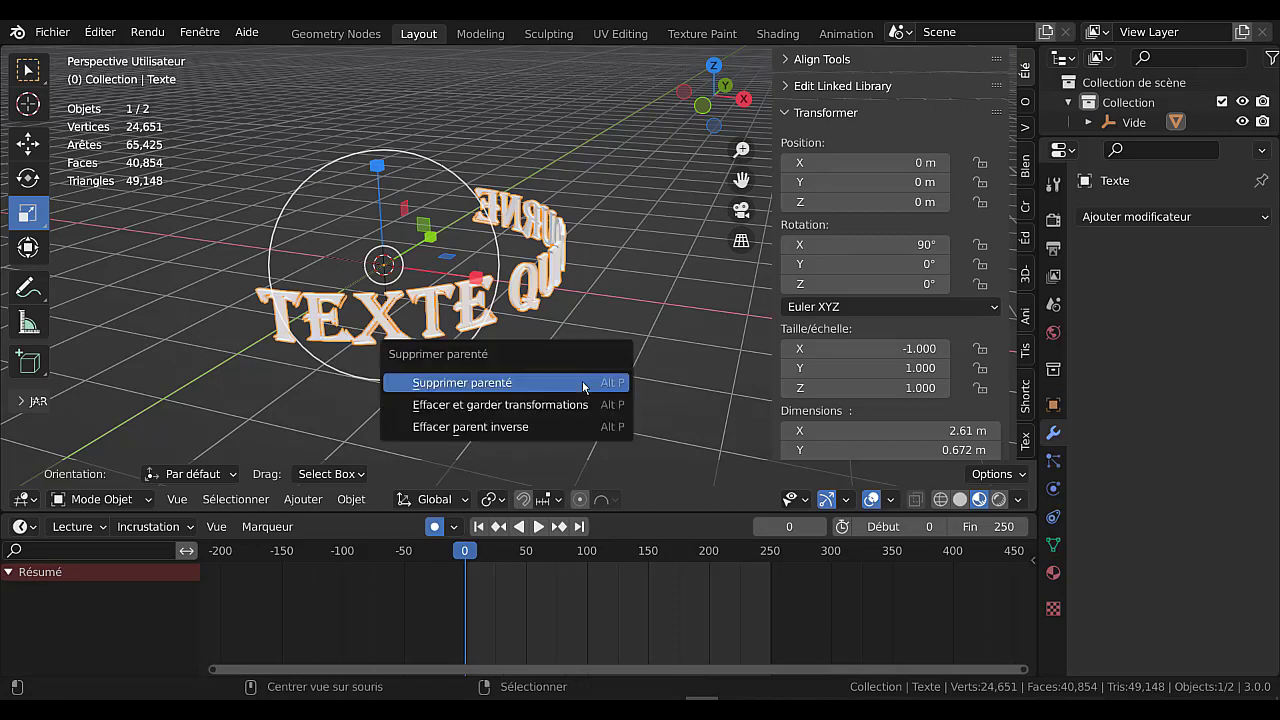
{"action": "left_click", "coordinate": [582, 381]}
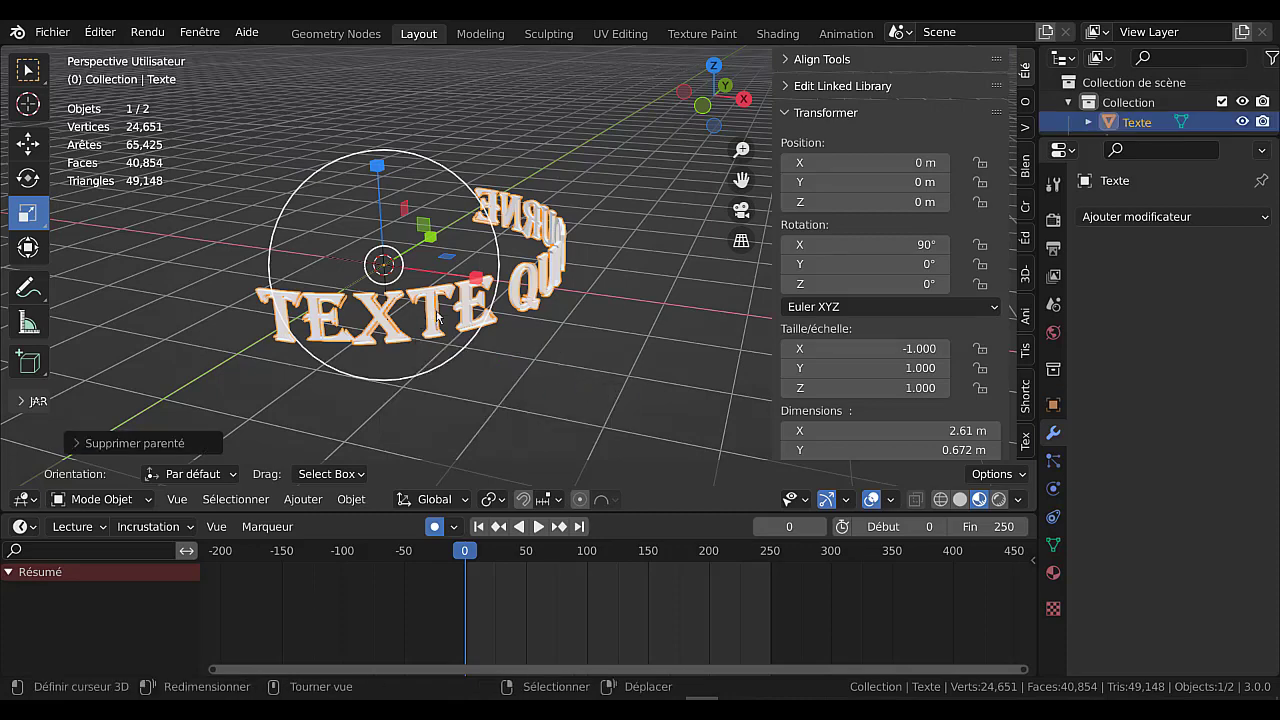
{"action": "key", "text": "g"}
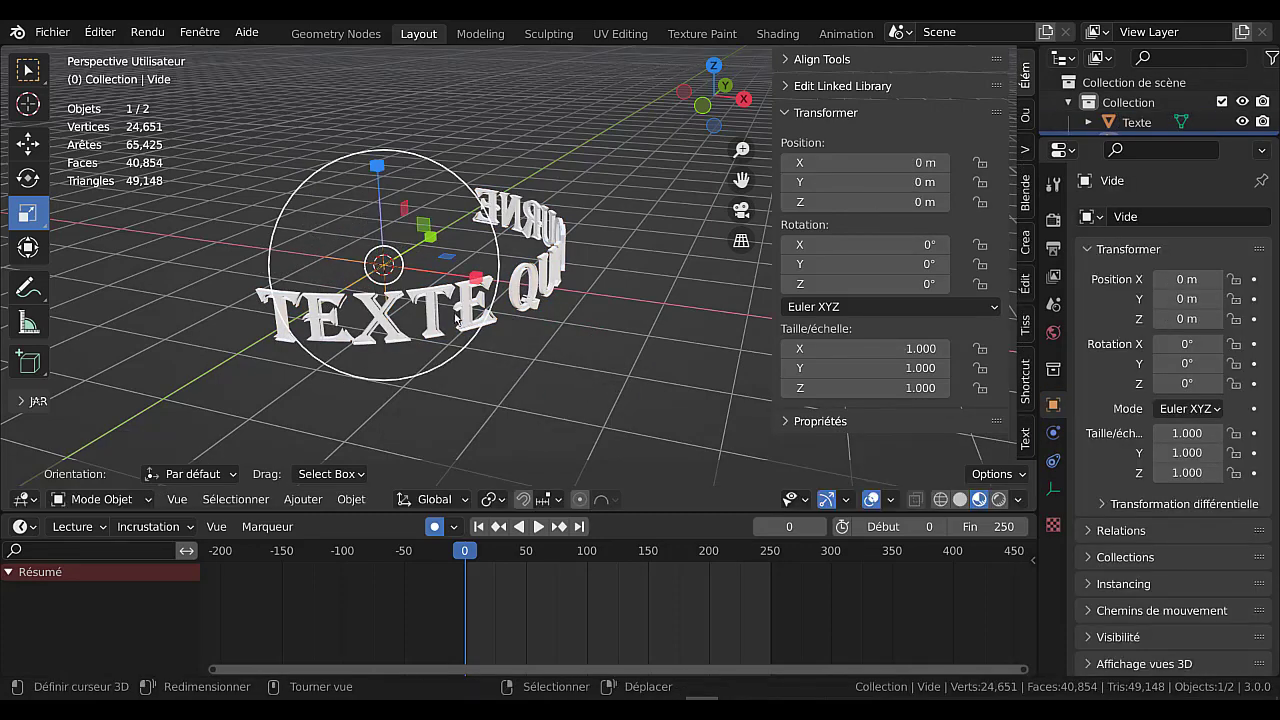
{"action": "right_click", "coordinate": [440, 308]}
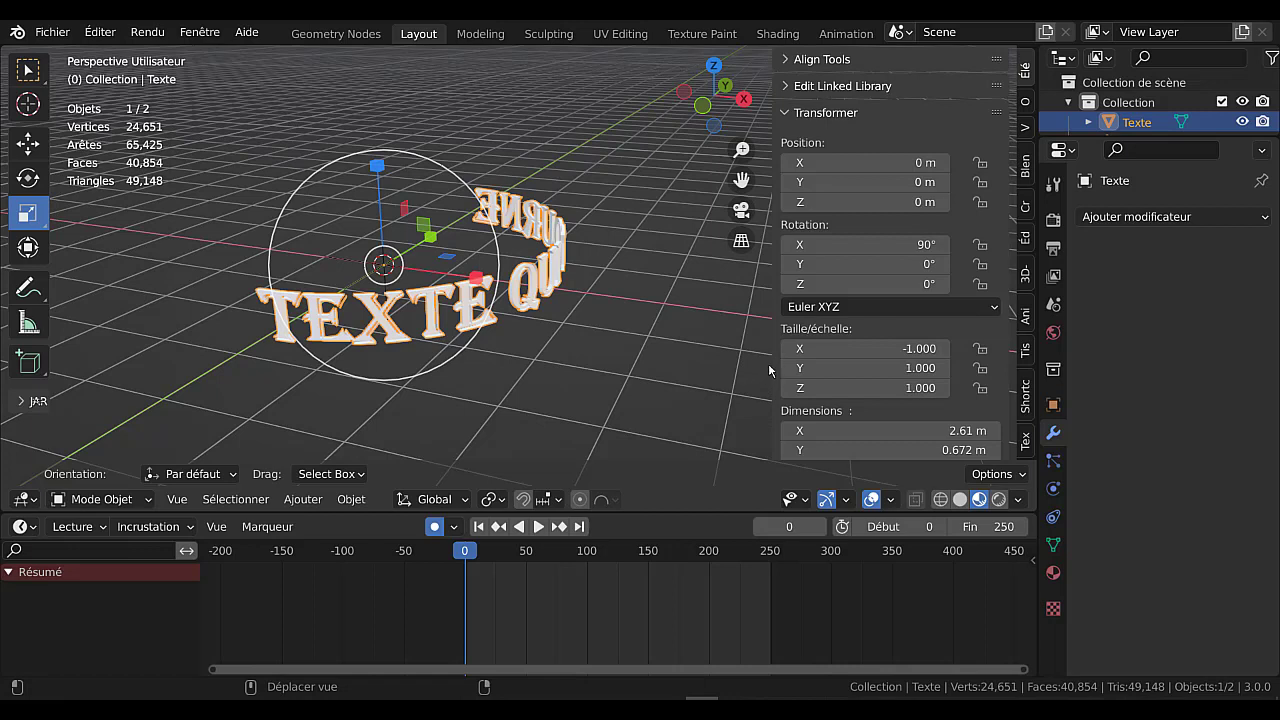
- Record position, rotation and scale keyframes for the text mesh at frame 0 through auto keying, without altering its transform
{"action": "left_click_drag", "start_coordinate": [771, 360], "coordinate": [827, 360]}
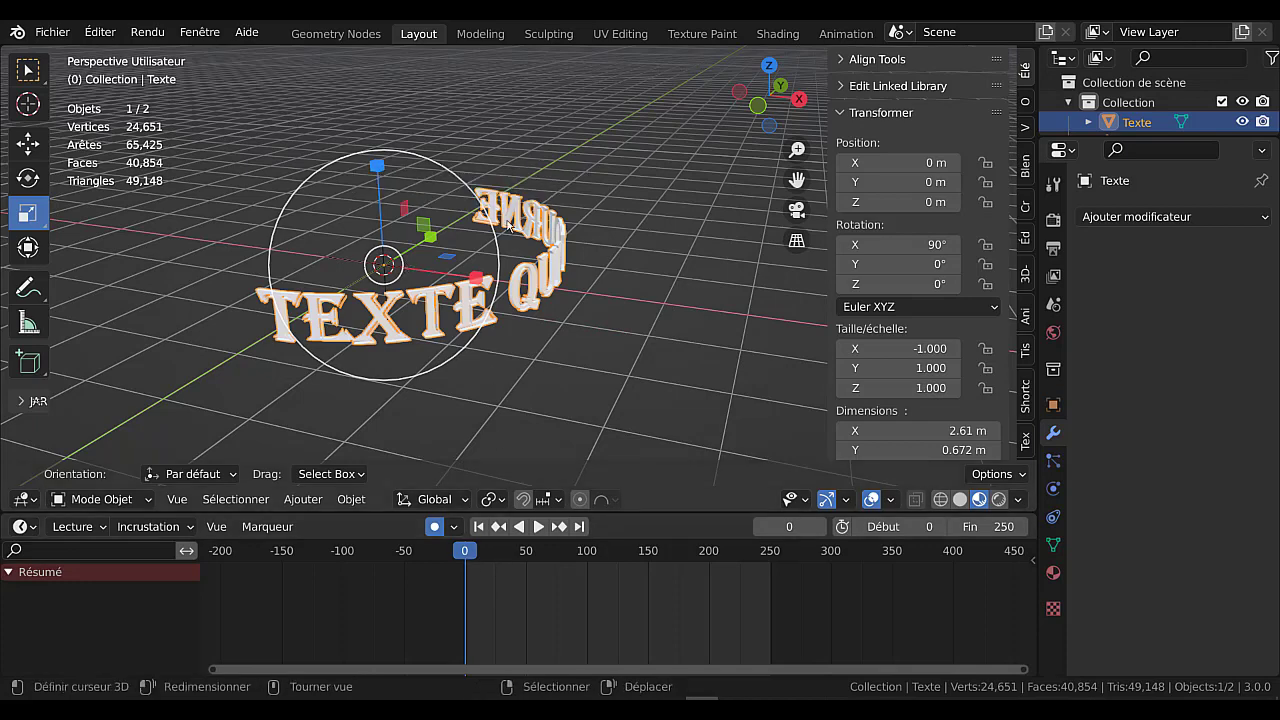
{"action": "left_click", "coordinate": [380, 165]}
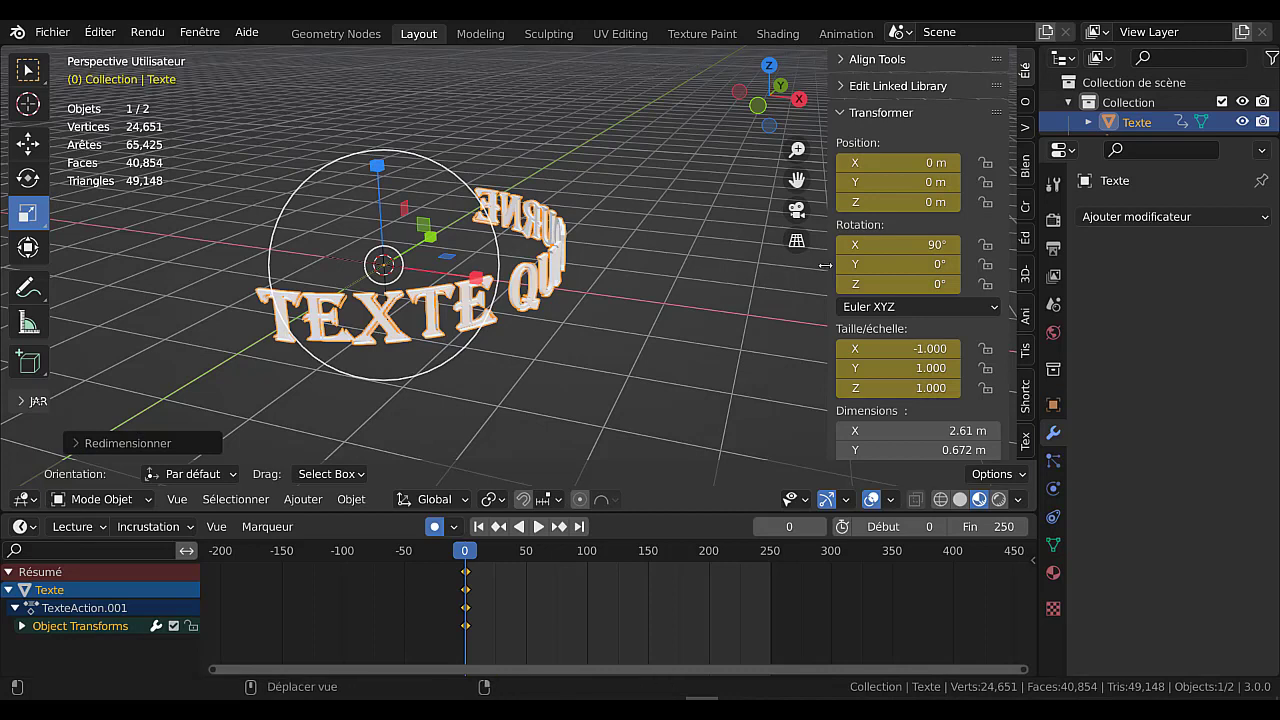
{"action": "left_click_drag", "start_coordinate": [825, 265], "coordinate": [761, 266]}
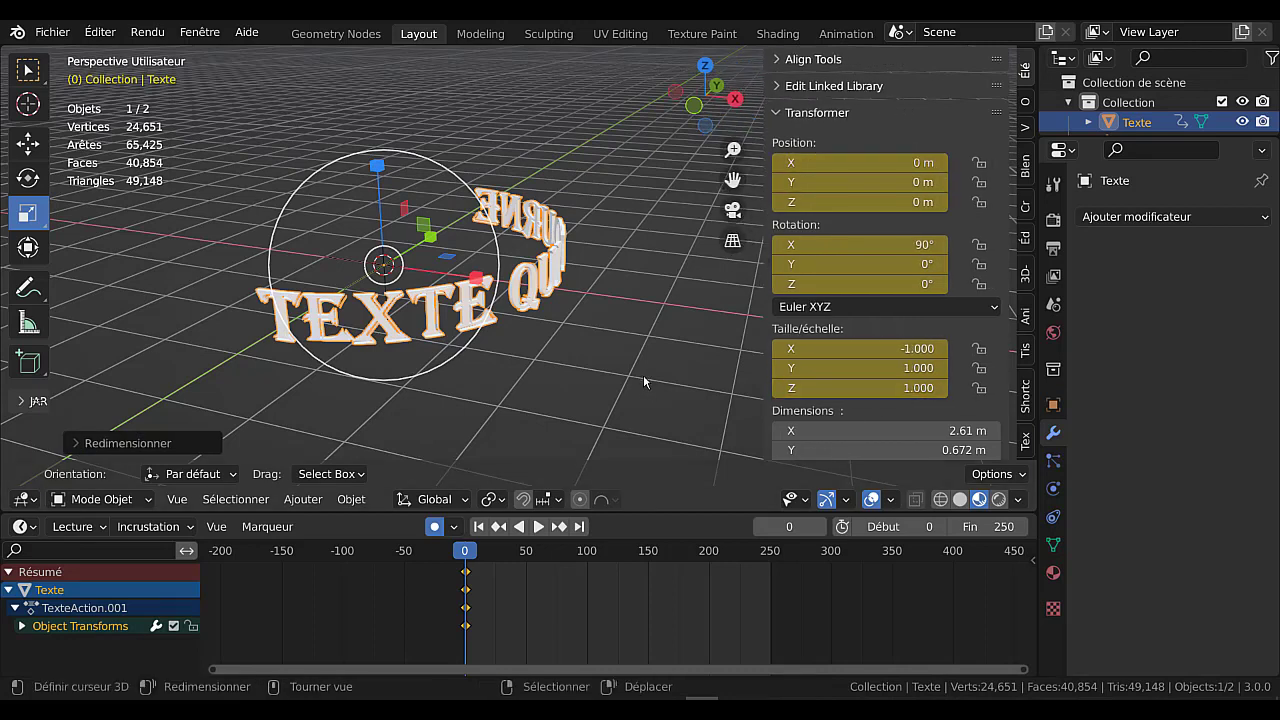
- Advance the timeline to frame 248 with the text mesh selected
{"action": "left_click_drag", "start_coordinate": [462, 557], "coordinate": [767, 551]}
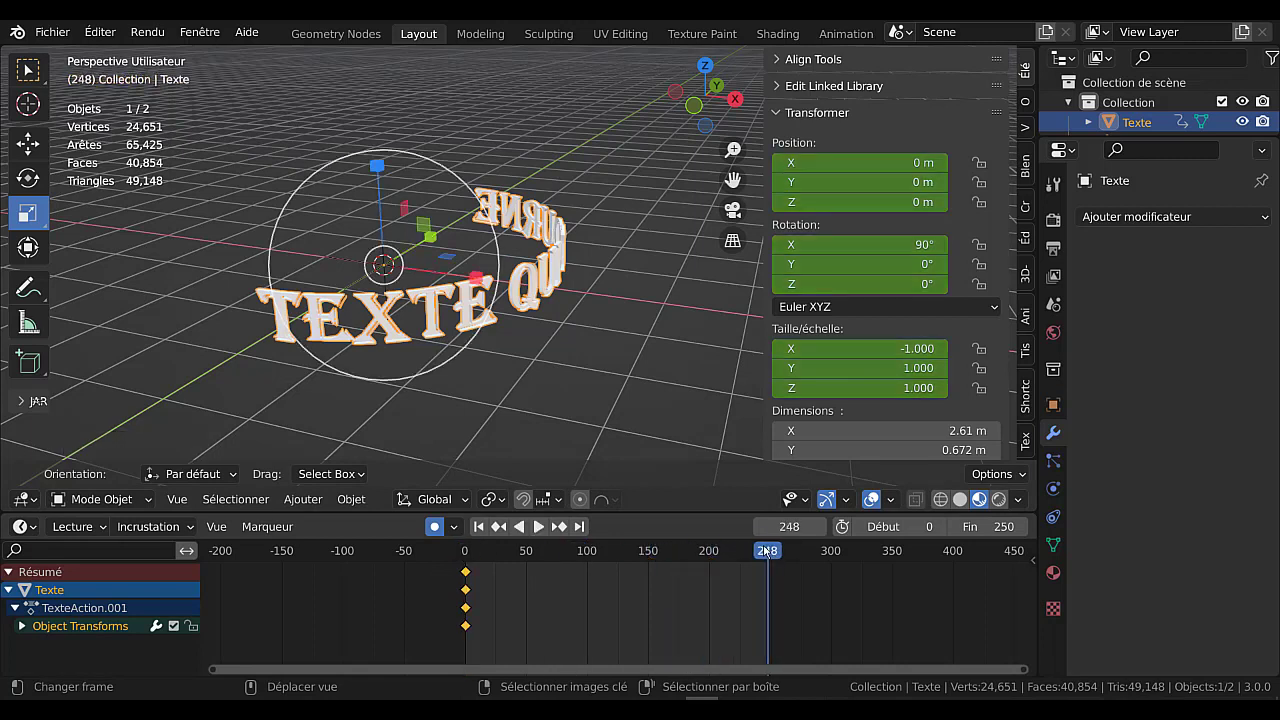
- Move to frame 250 and apply all transformations to the curved text object
{"action": "left_click", "coordinate": [821, 526]}
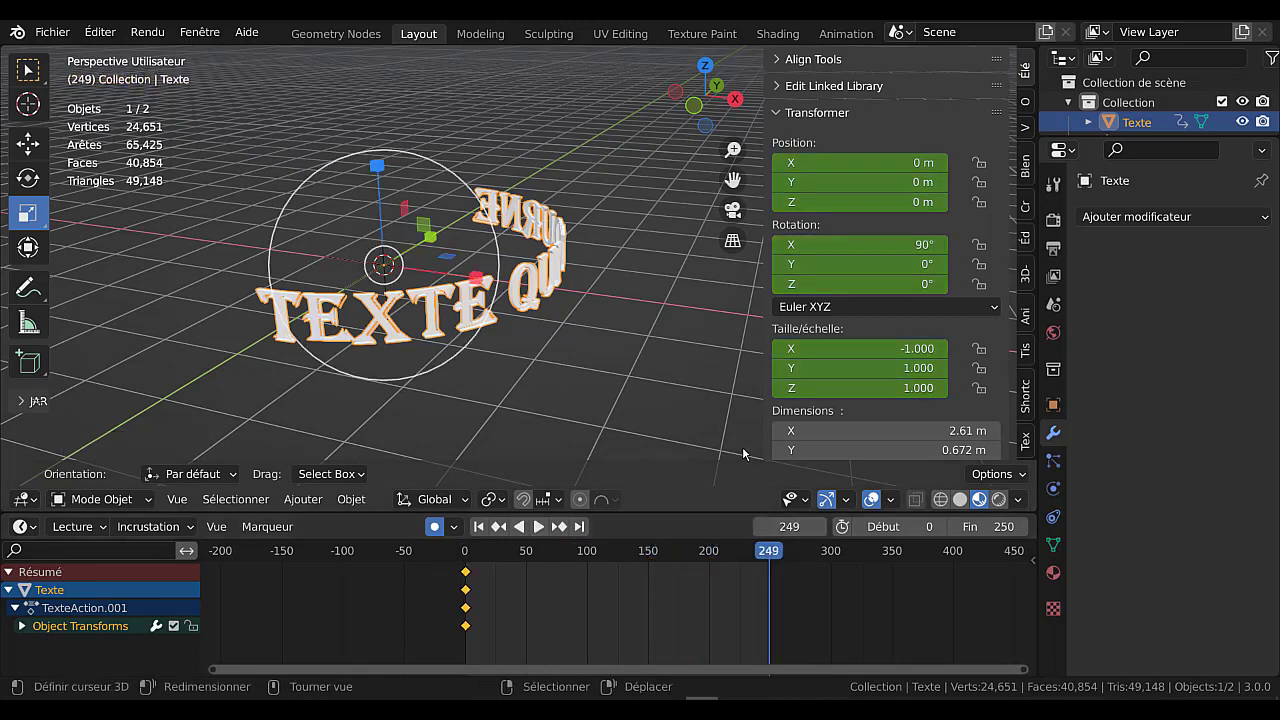
{"action": "left_click", "coordinate": [821, 526]}
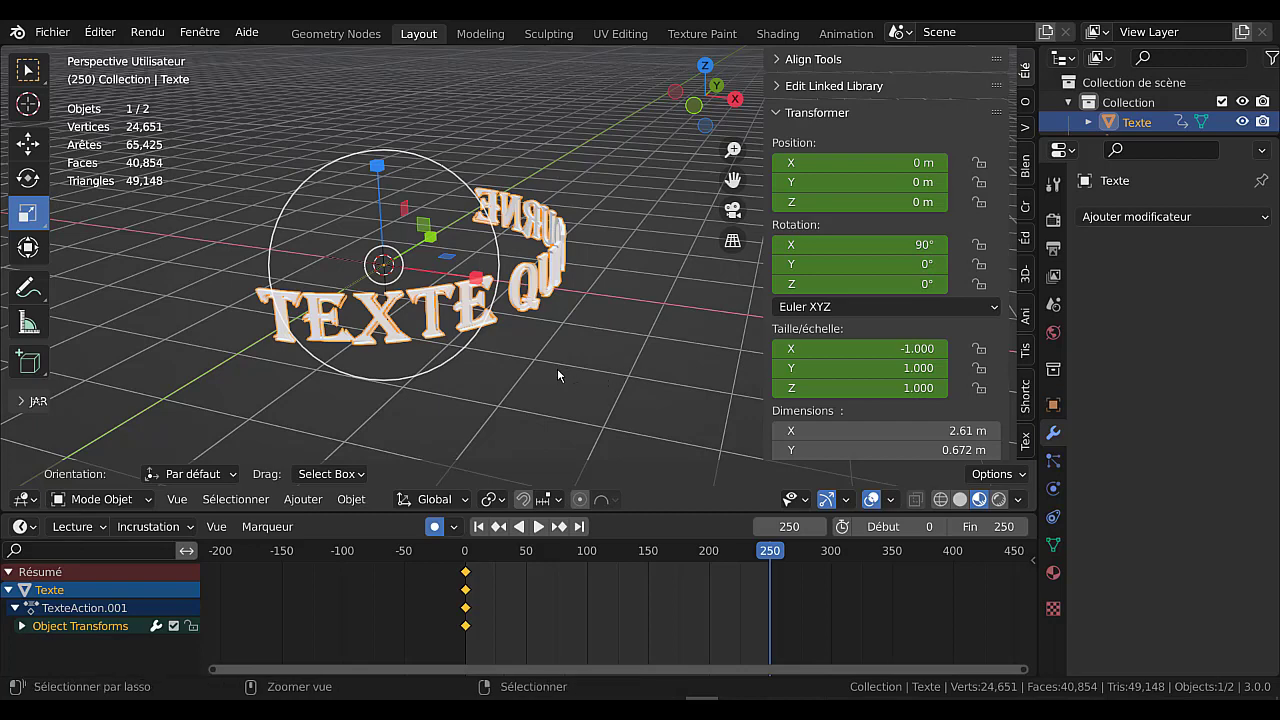
{"action": "key", "text": "ctrl+a"}
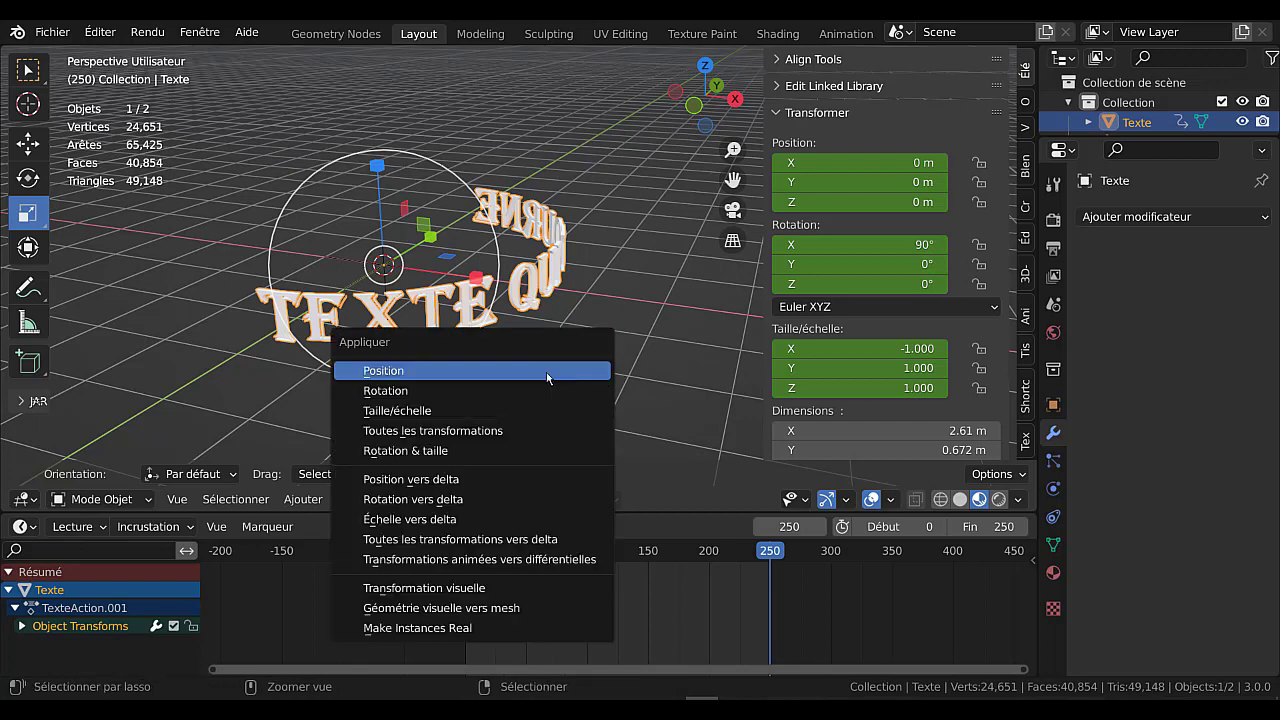
{"action": "left_click", "coordinate": [480, 431]}
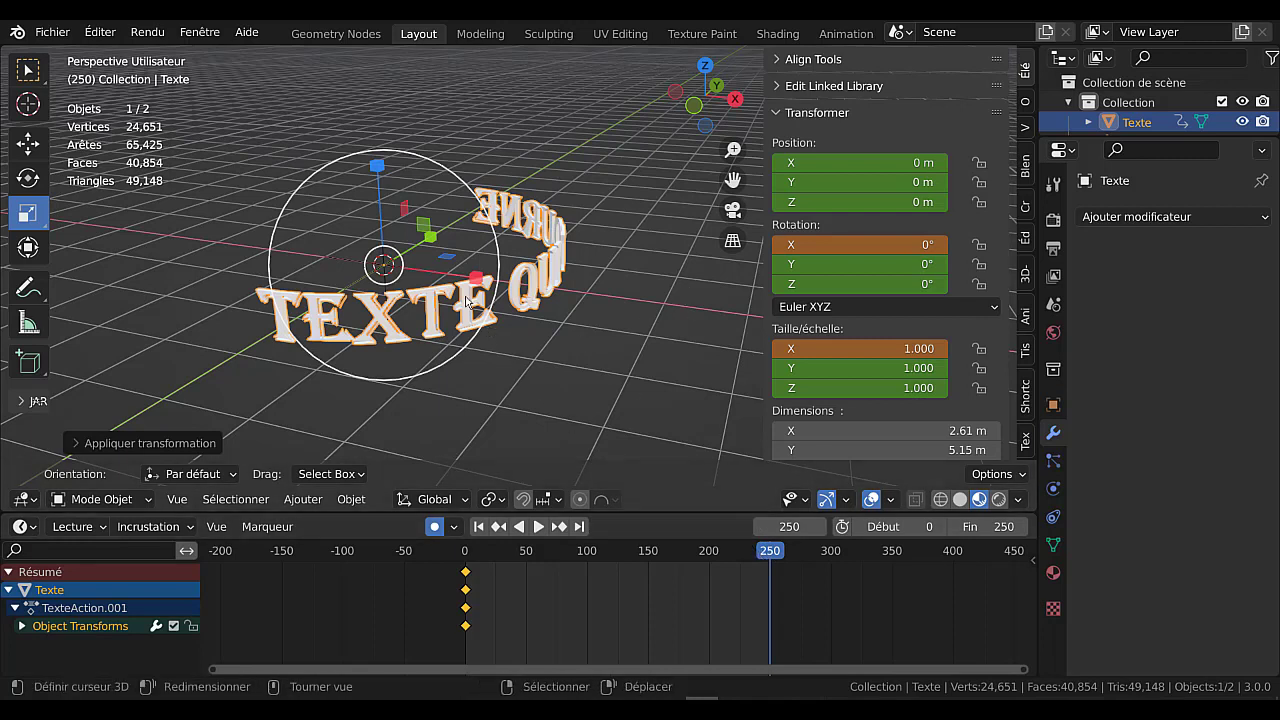
{"action": "left_click", "coordinate": [845, 285]}
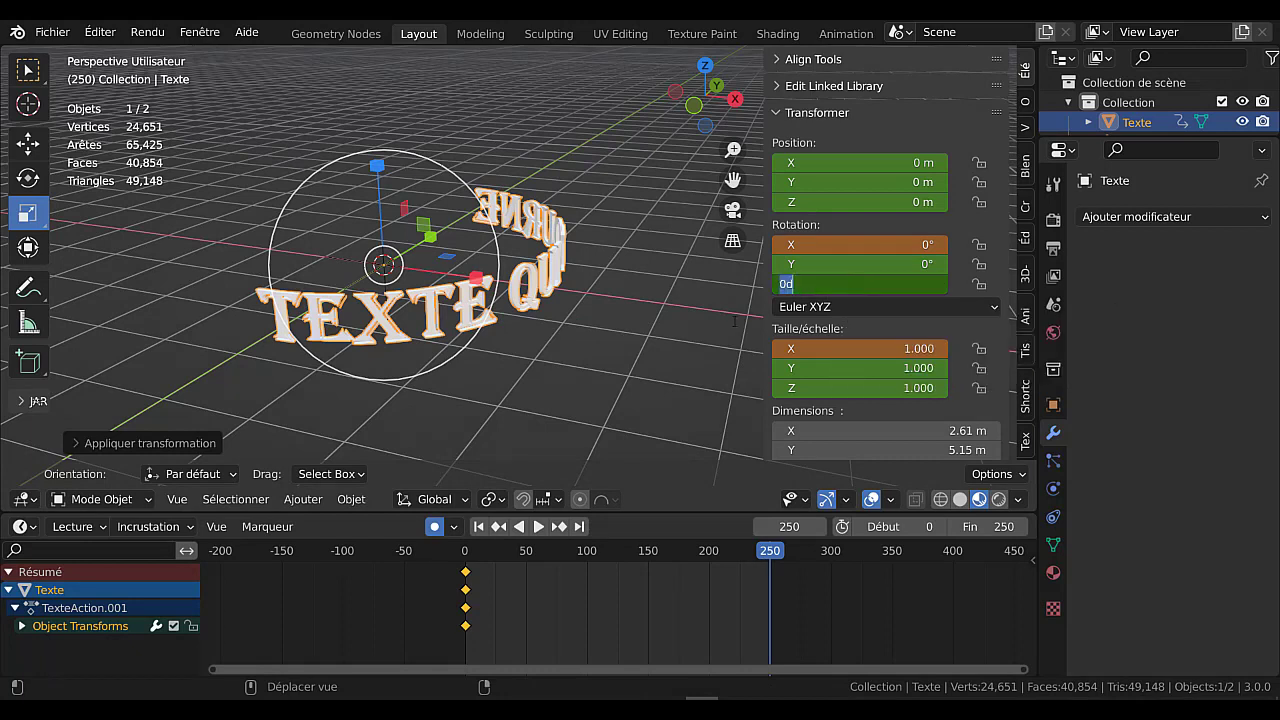
{"action": "key", "text": "BackSpace"}
{"action": "key", "text": "Return"}
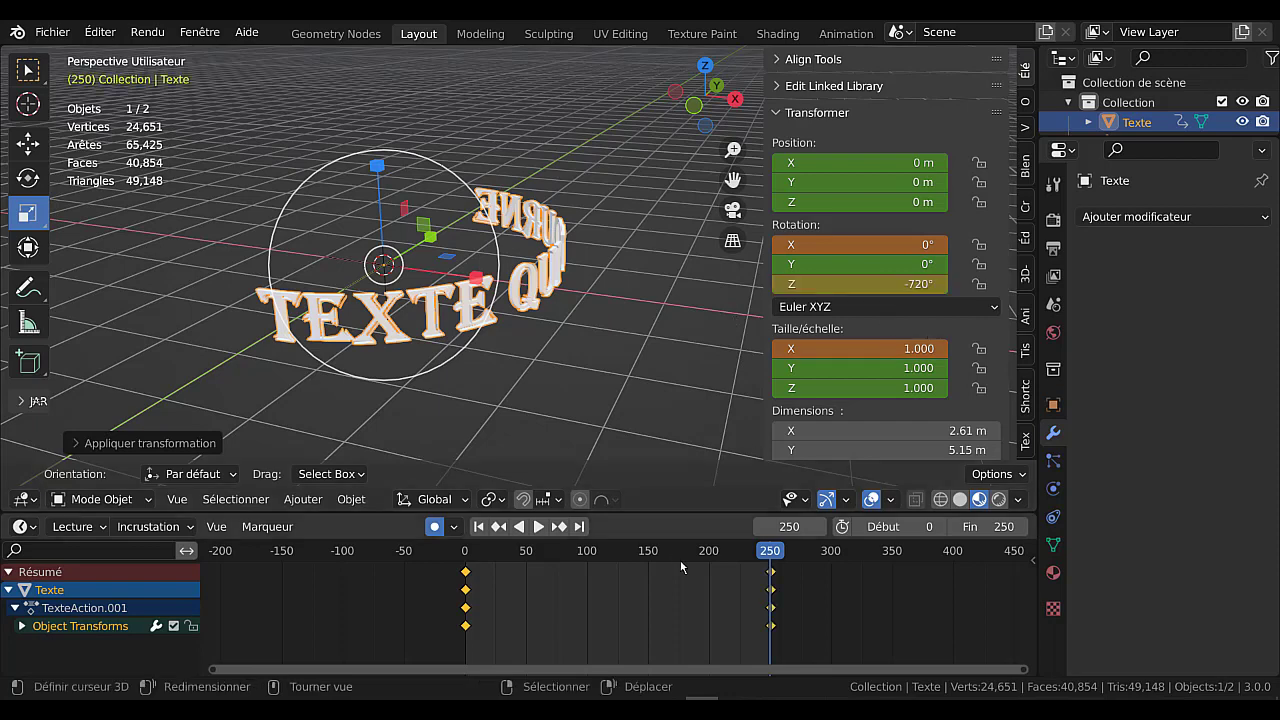
{"action": "key", "text": "space"}
{"action": "mouse_move", "coordinate": [656, 556]}
{"action": "left_mouse_down"}
{"action": "mouse_move", "coordinate": [583, 553]}
{"action": "mouse_move", "coordinate": [633, 555]}
{"action": "left_mouse_up"}
{"action": "key", "text": "space"}
{"action": "key", "text": "ctrl+z"}
{"action": "key", "text": "ctrl+z"}
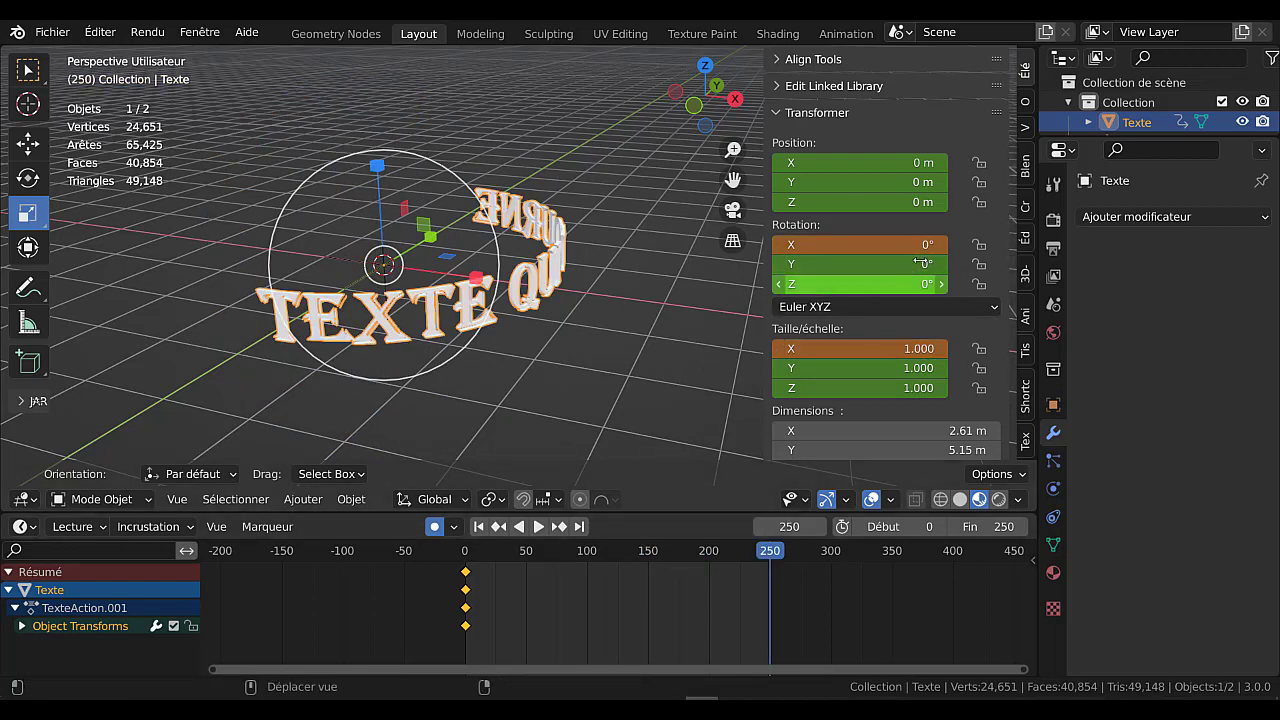
- Delete the text's existing keyframes and record a new transform keyframe for it at frame 0
{"action": "key", "text": "x"}
{"action": "left_click", "coordinate": [535, 612]}
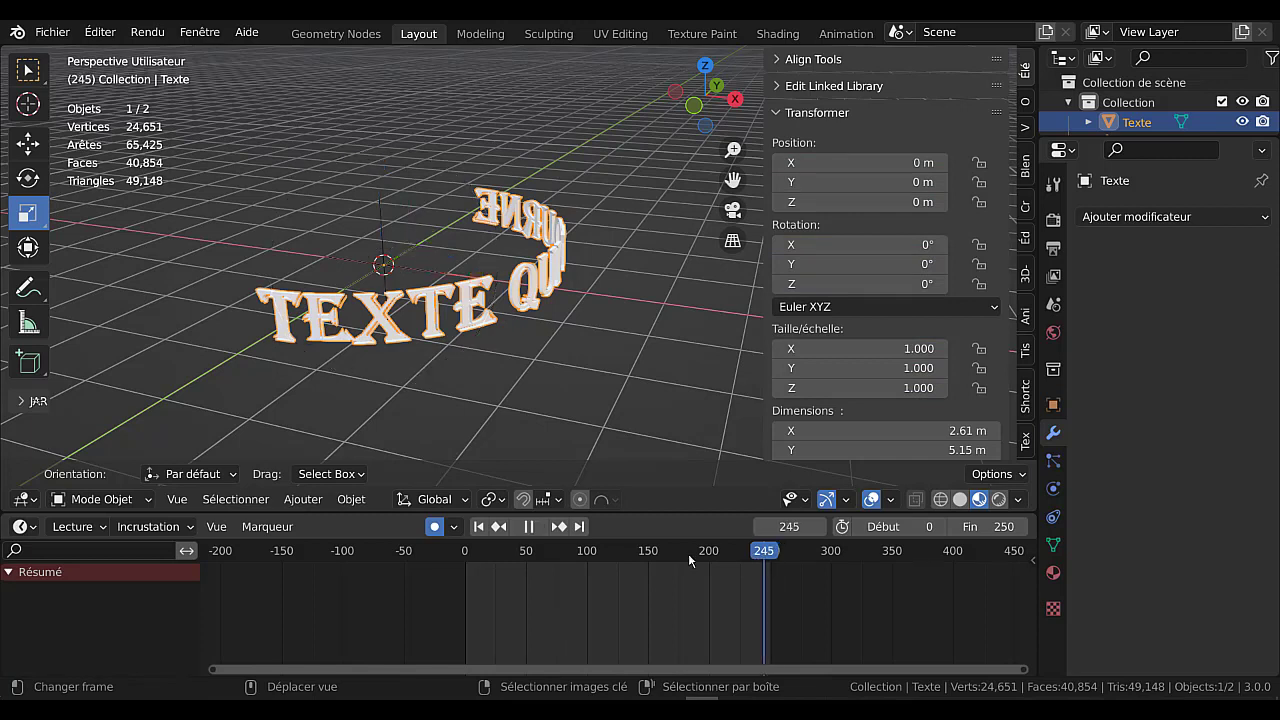
{"action": "left_click_drag", "start_coordinate": [688, 553], "coordinate": [465, 553]}
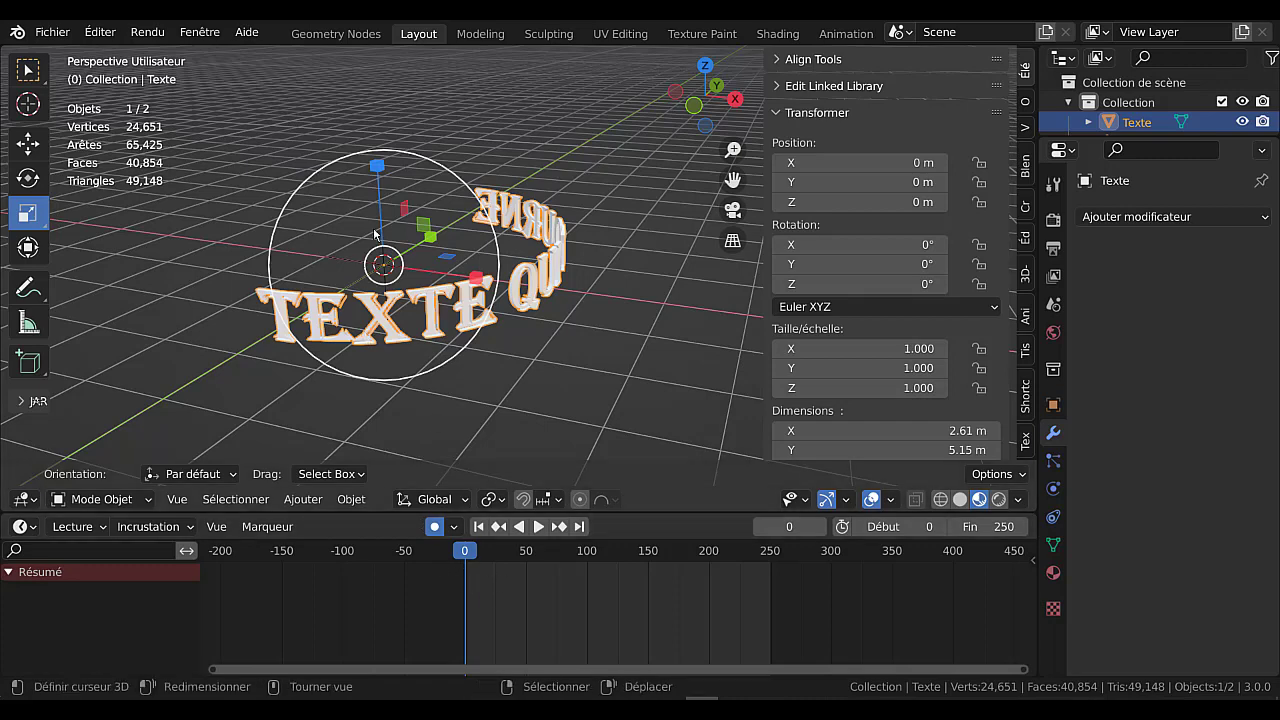
{"action": "left_click_drag", "start_coordinate": [376, 167], "coordinate": [376, 170]}
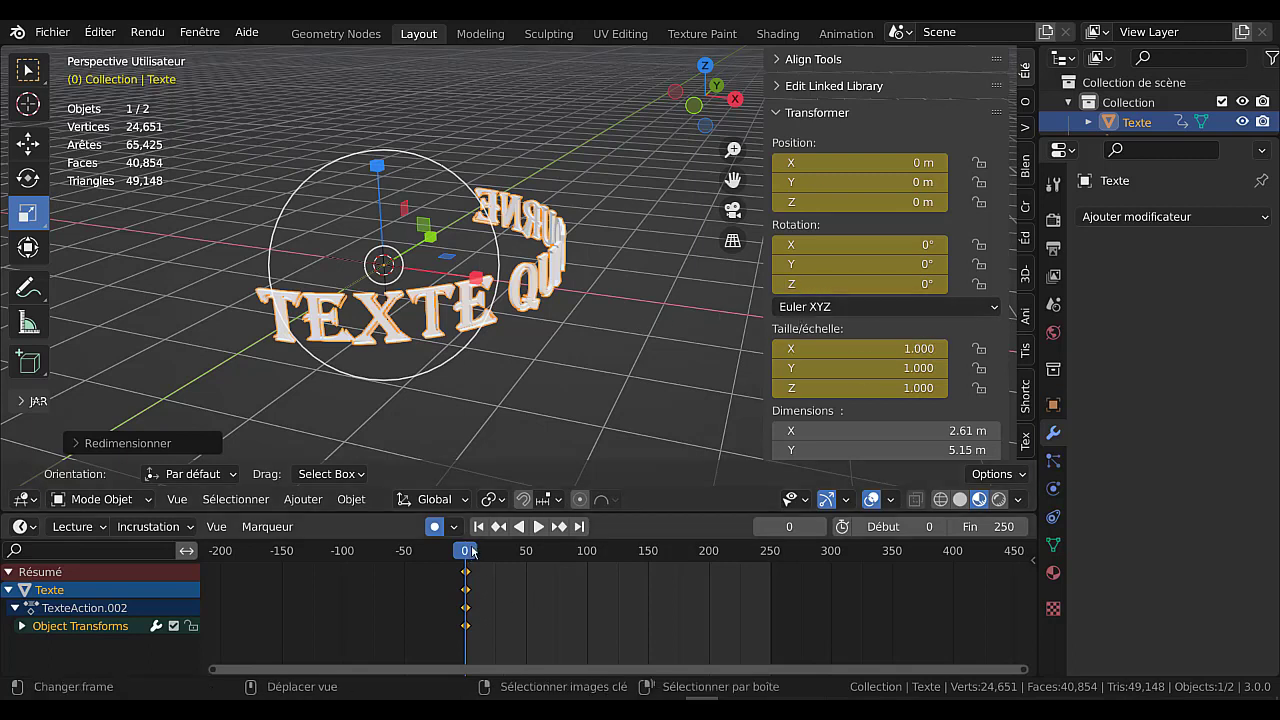
- Set the text's Z rotation to -720° at frame 250 with automatic keyframing
{"action": "left_click_drag", "start_coordinate": [472, 552], "coordinate": [766, 543]}
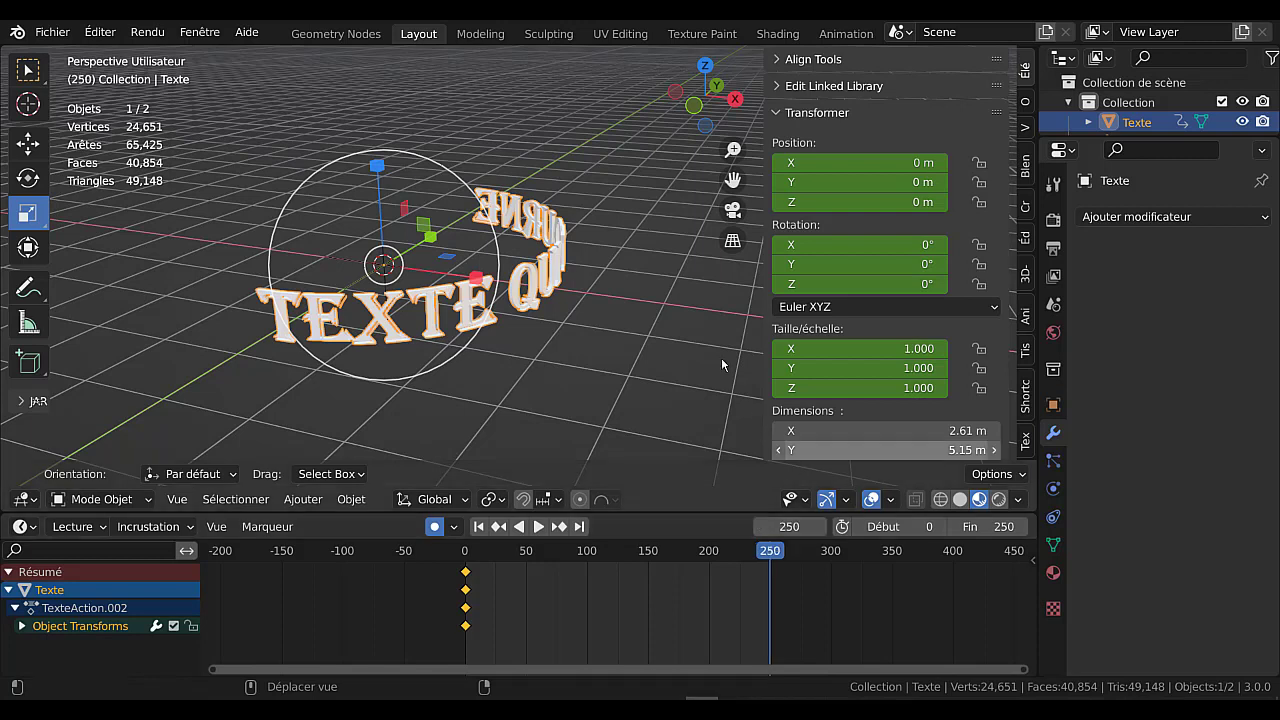
{"action": "left_click", "coordinate": [838, 284]}
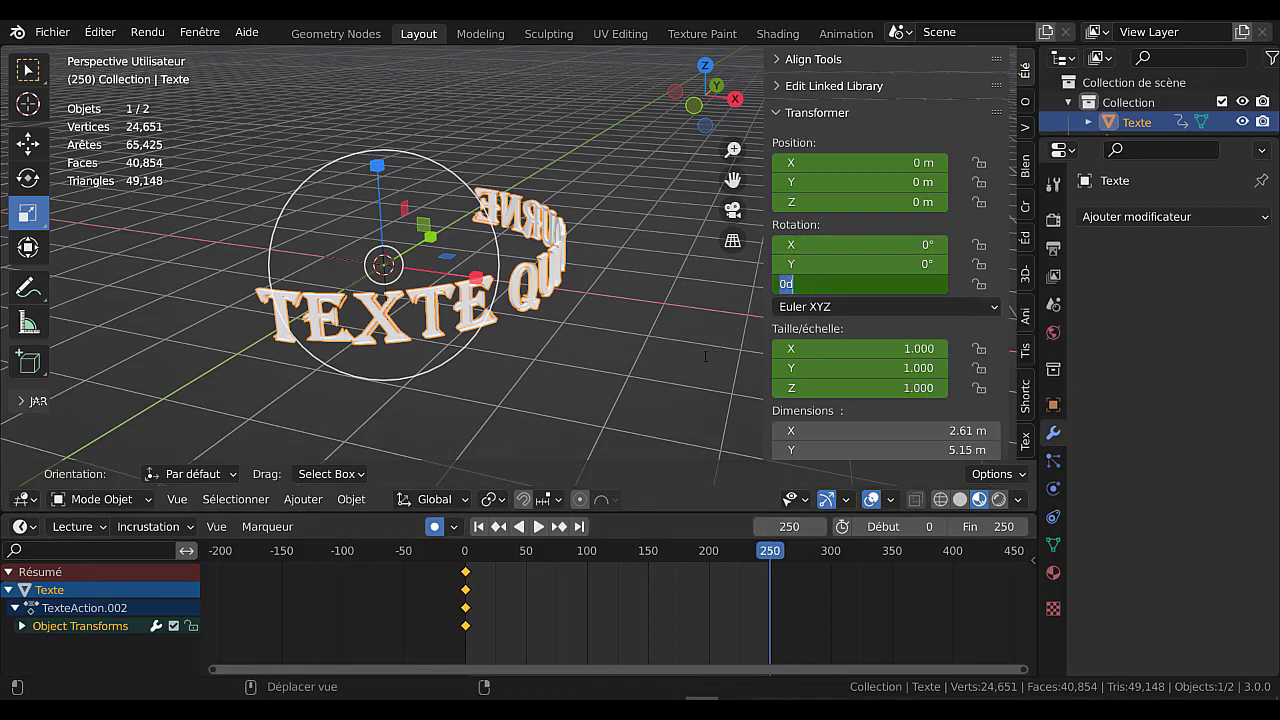
{"action": "key", "text": "BackSpace"}
{"action": "type", "text": "-720"}
{"action": "key", "text": "Return"}
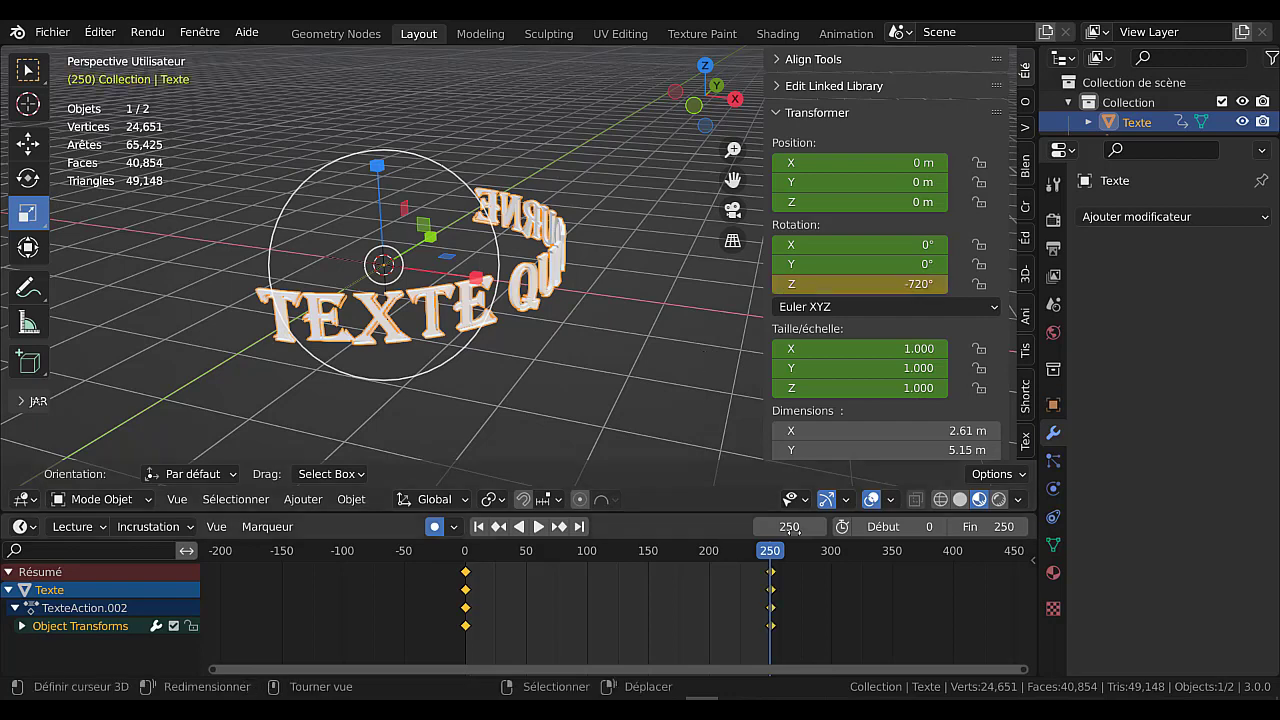
- Set the interpolation of the text's keyframes to linear (Linéaire) and play back the rotation
{"action": "left_click_drag", "start_coordinate": [778, 553], "coordinate": [537, 568]}
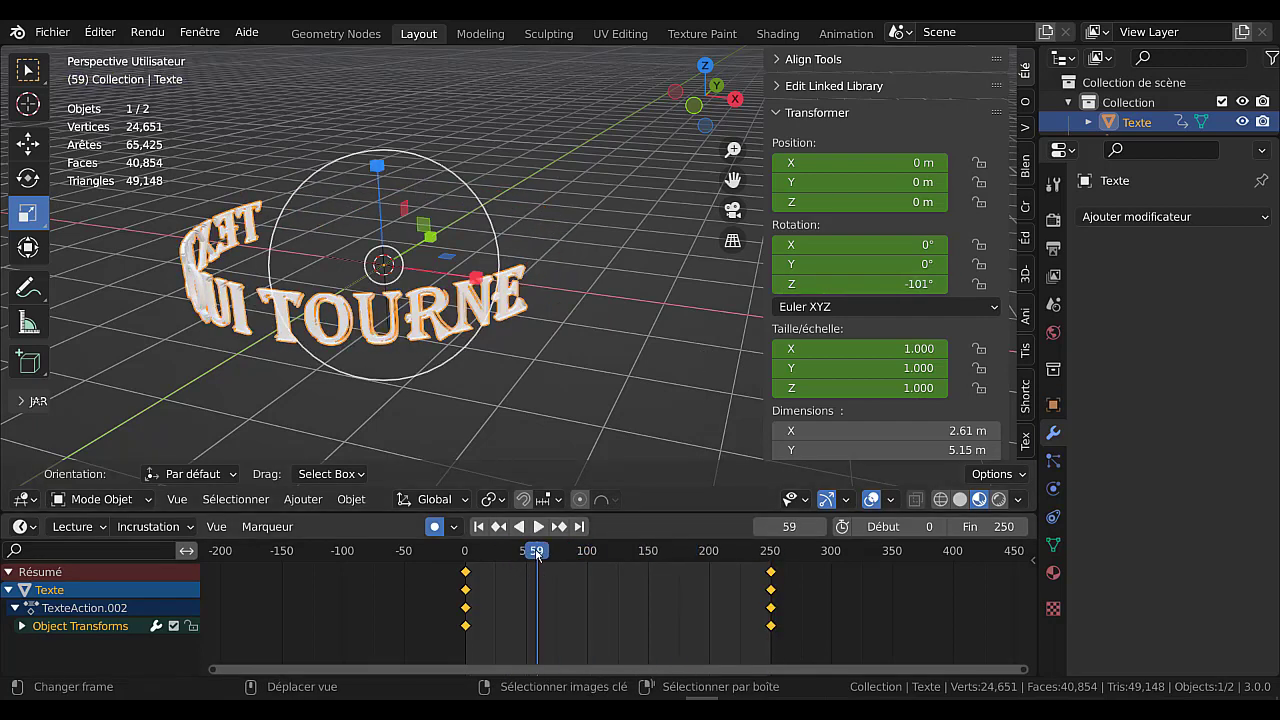
{"action": "left_click", "coordinate": [540, 530]}
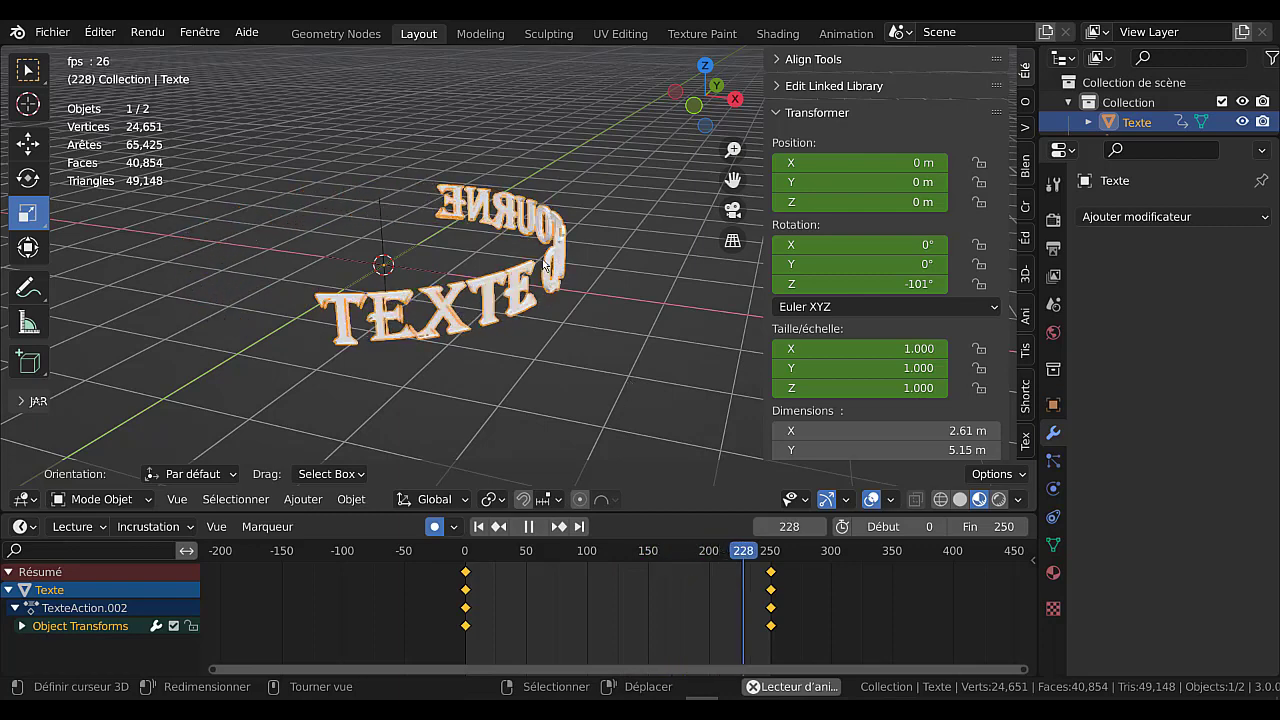
{"action": "key", "text": "t"}
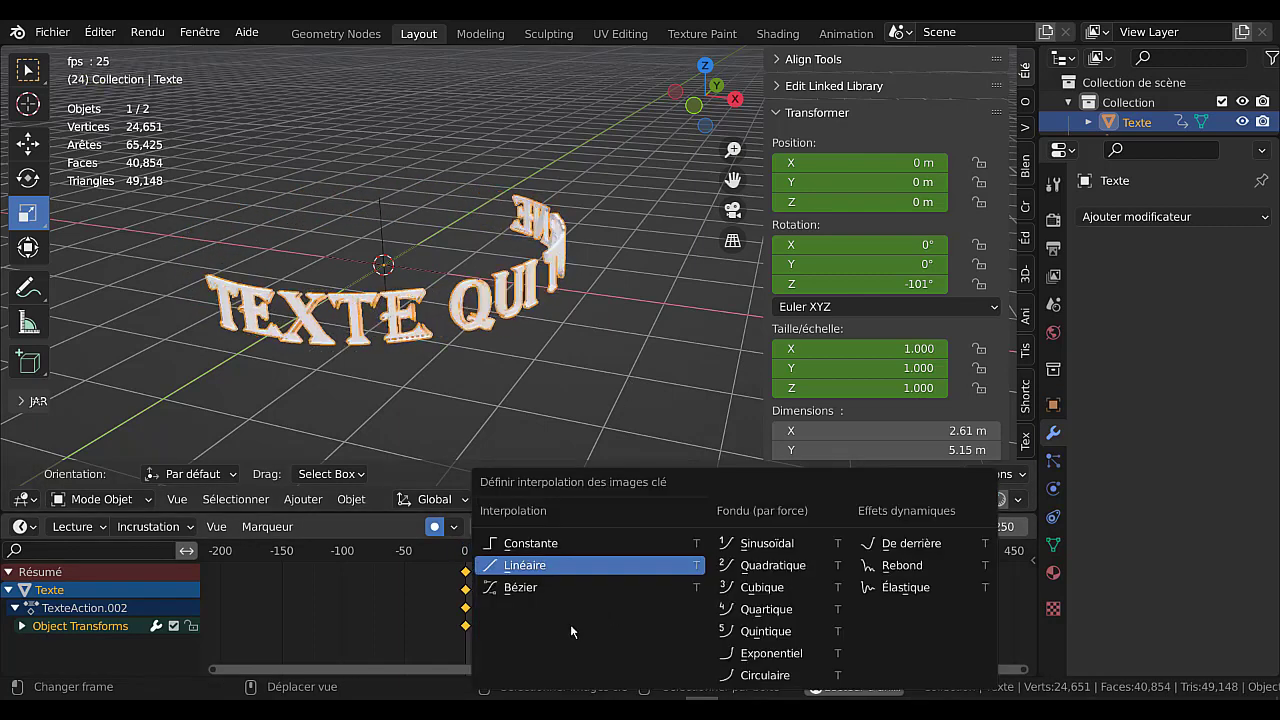
{"action": "left_click", "coordinate": [537, 567]}
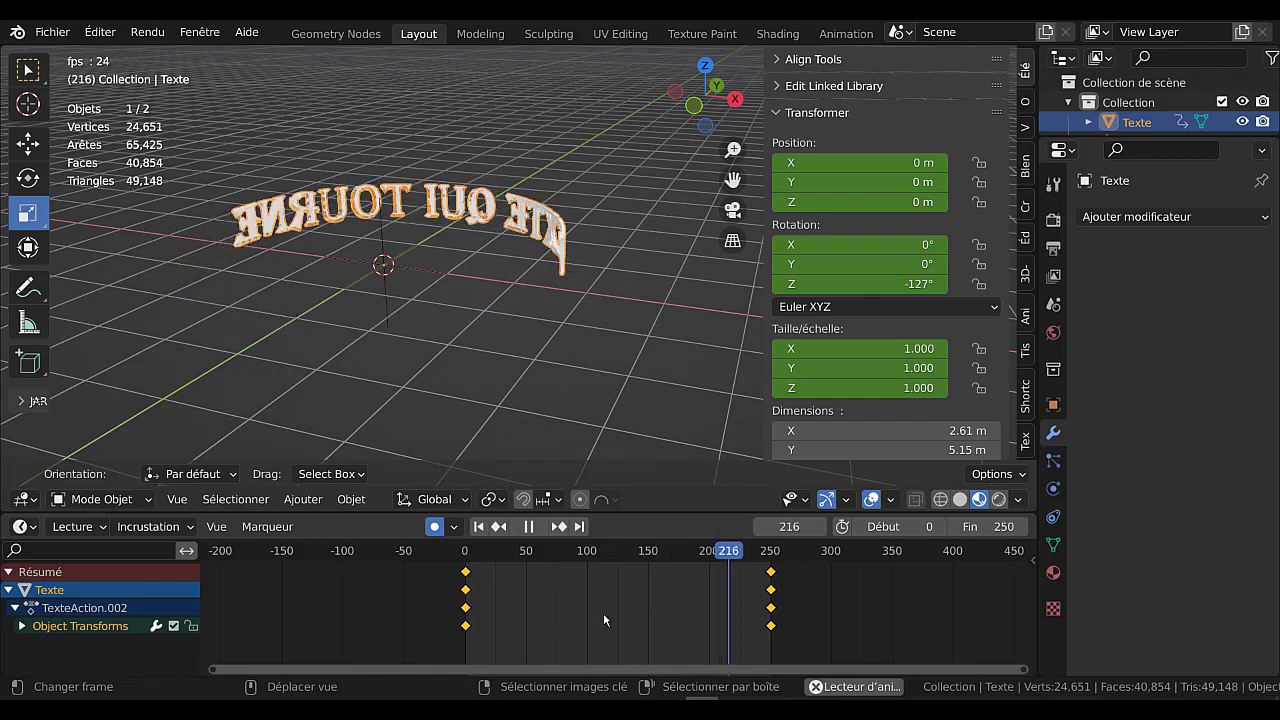
{"action": "left_click", "coordinate": [533, 528]}
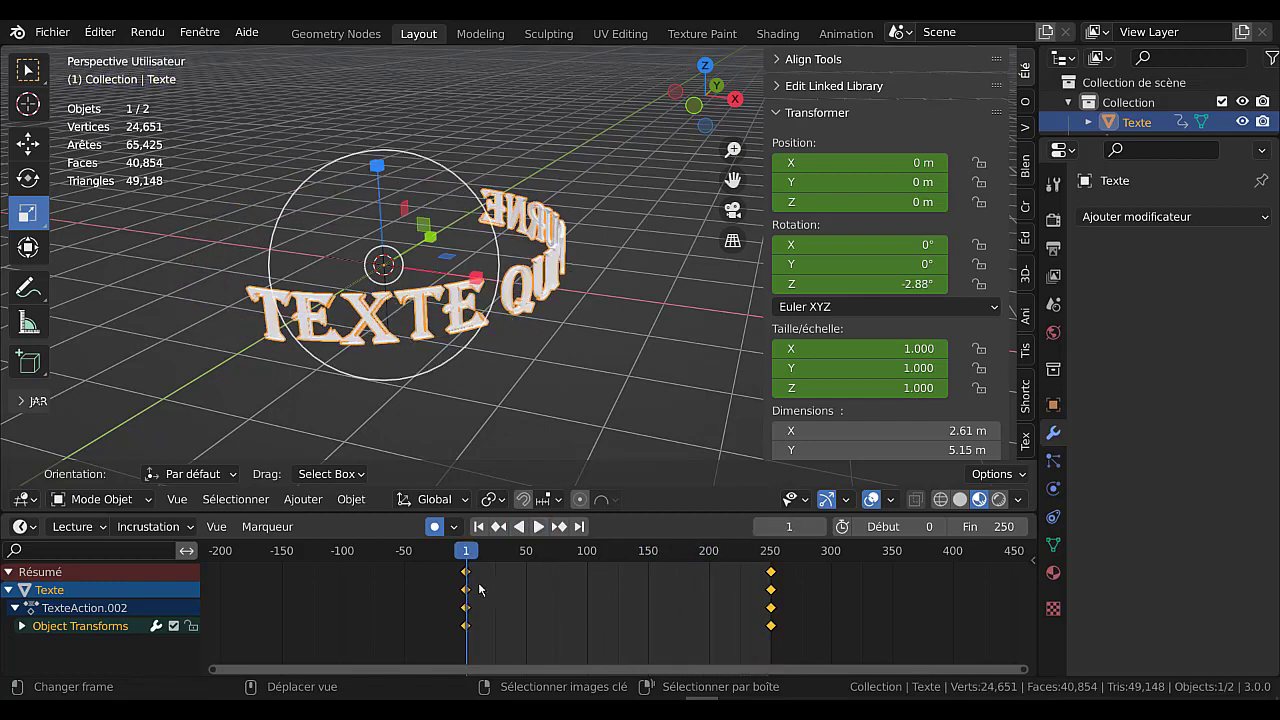
- Return to frame 0 and parent the text to the empty (Vide) at its centre
{"action": "key", "text": "space"}
{"action": "left_click_drag", "start_coordinate": [476, 562], "coordinate": [463, 590]}
{"action": "middle_click_drag", "start_coordinate": [548, 318], "coordinate": [645, 312]}
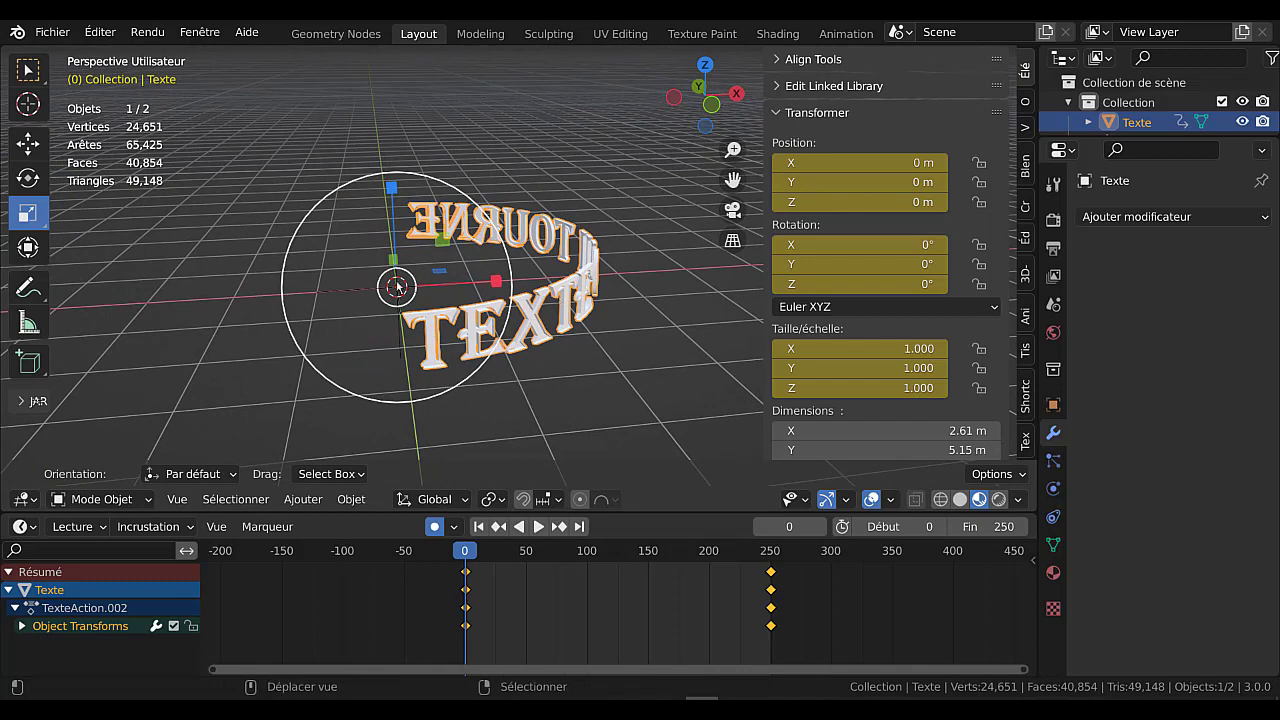
{"action": "right_click", "coordinate": [398, 290], "text": "shift"}
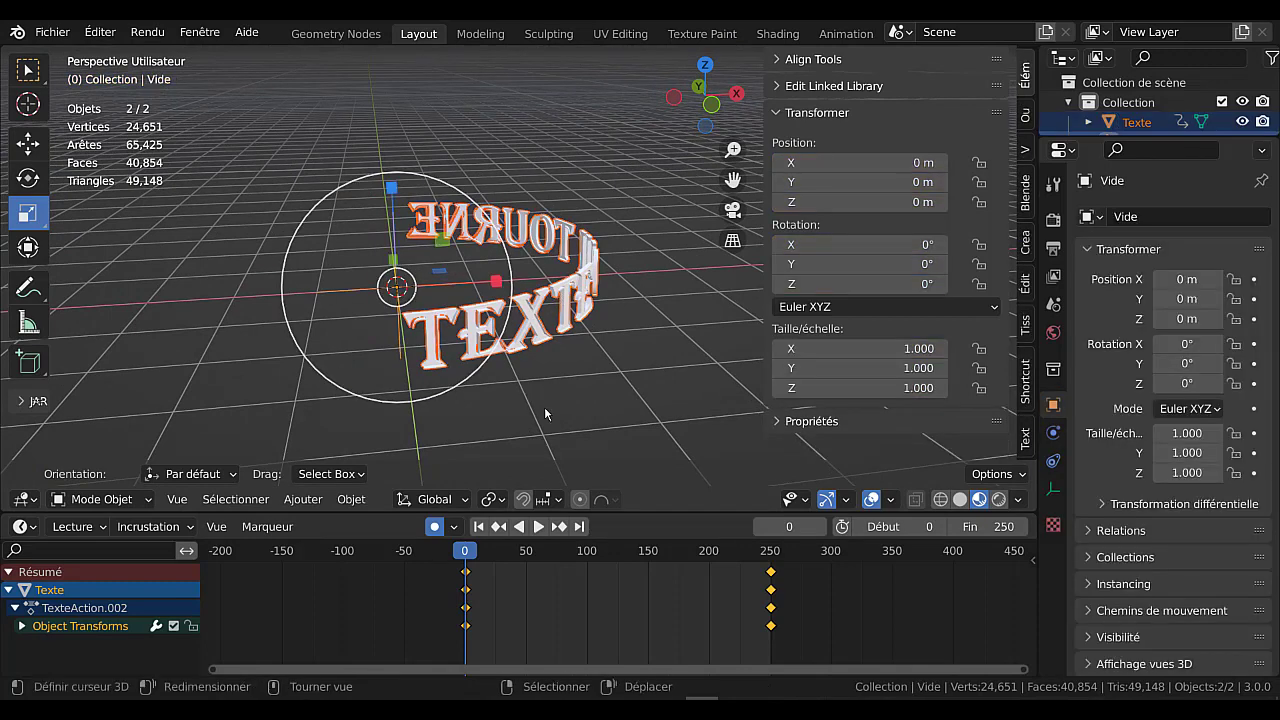
{"action": "scroll", "coordinate": [455, 310], "scroll_direction": "up", "scroll_amount": 1}
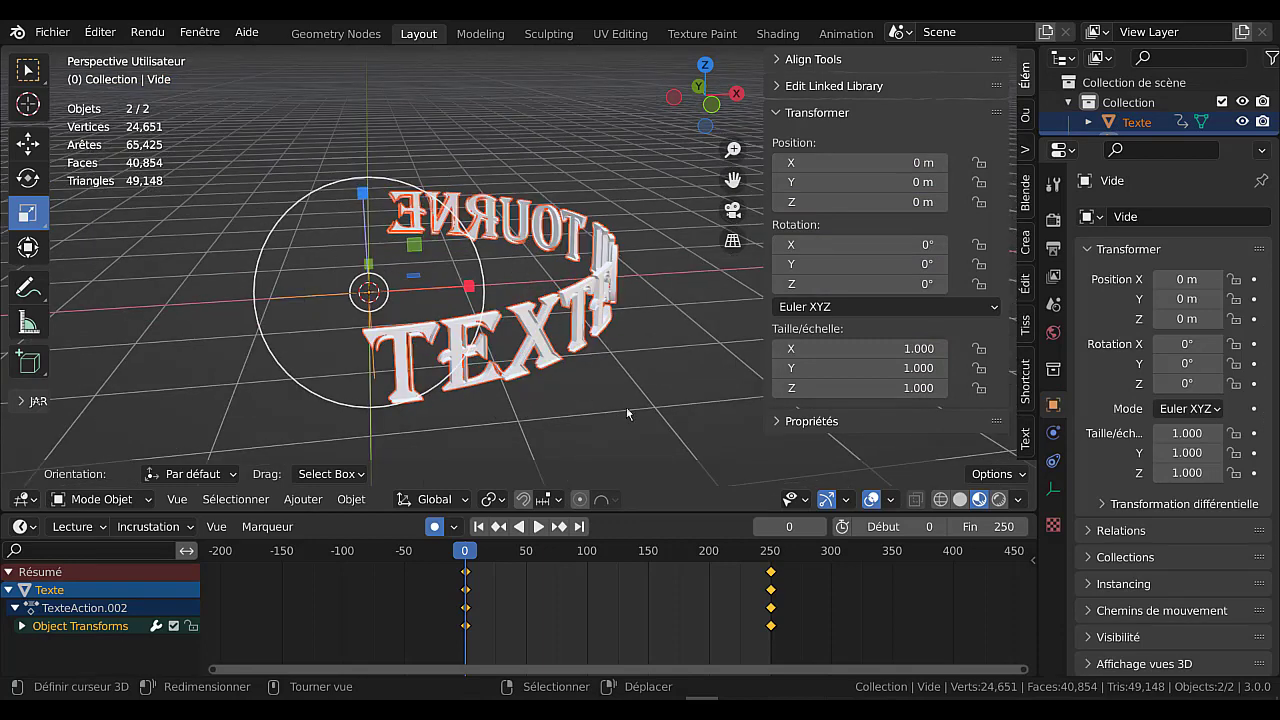
{"action": "middle_click_drag", "start_coordinate": [626, 407], "coordinate": [556, 325]}
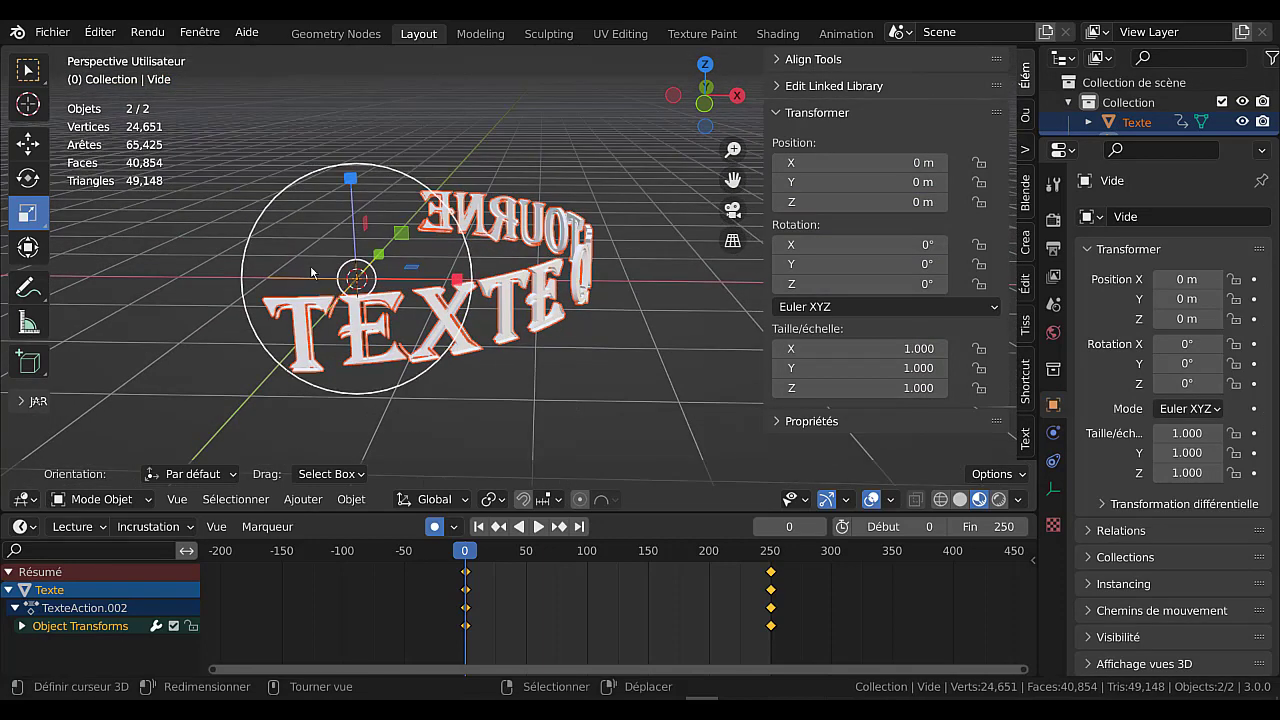
{"action": "key", "text": "ctrl+p"}
{"action": "left_click", "coordinate": [613, 416]}
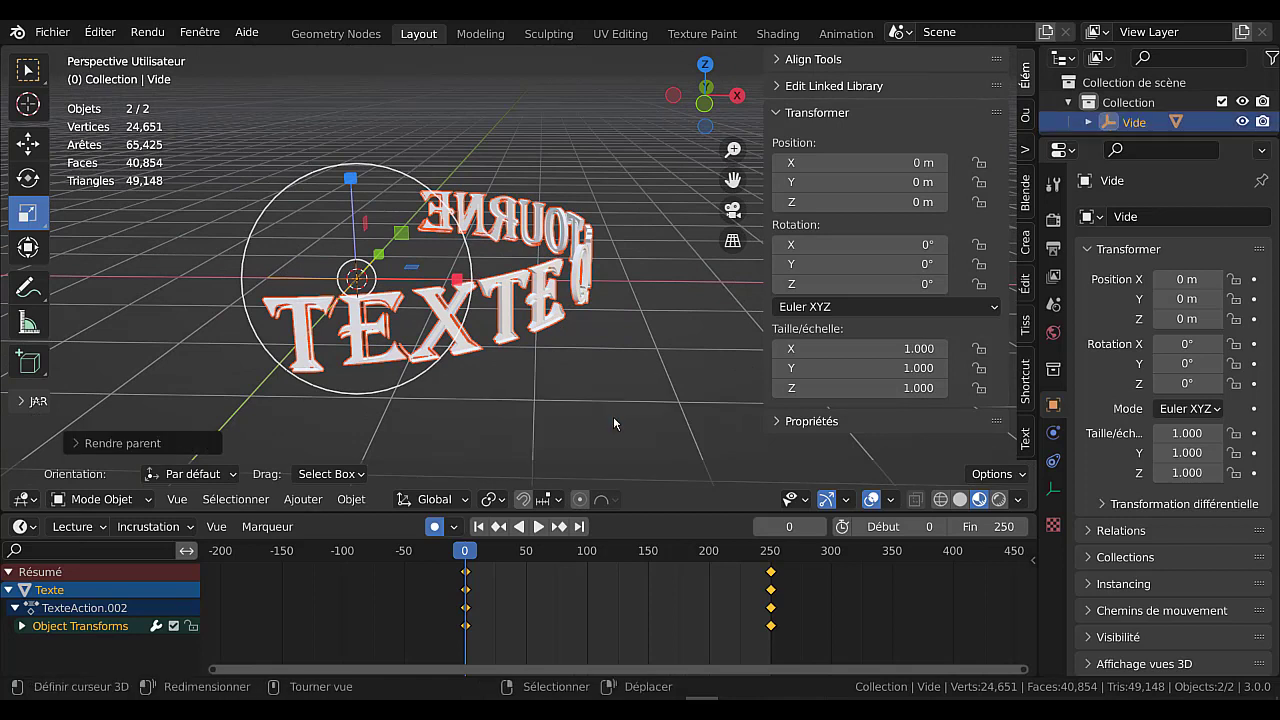
- Play back the parented text, then select only the Vide empty and record its transform keyframe at frame 0
{"action": "key", "text": "space"}
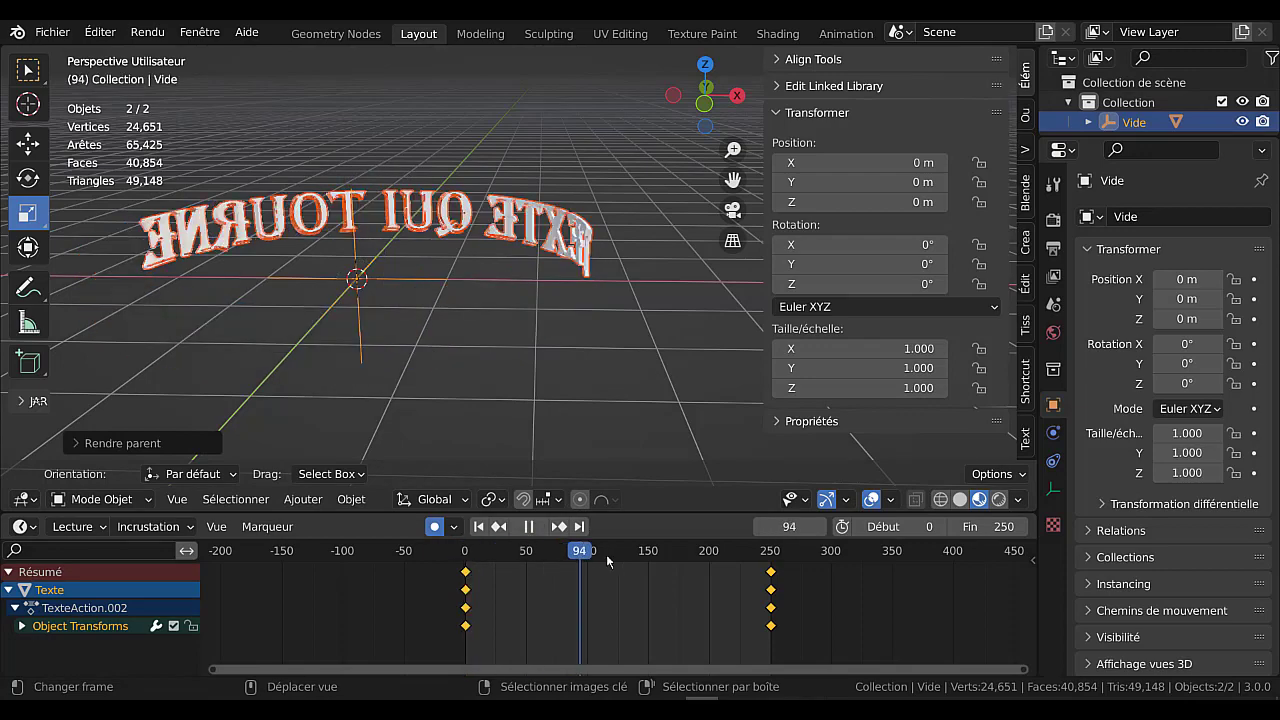
{"action": "left_click_drag", "start_coordinate": [591, 572], "coordinate": [445, 564]}
{"action": "right_click", "coordinate": [360, 329]}
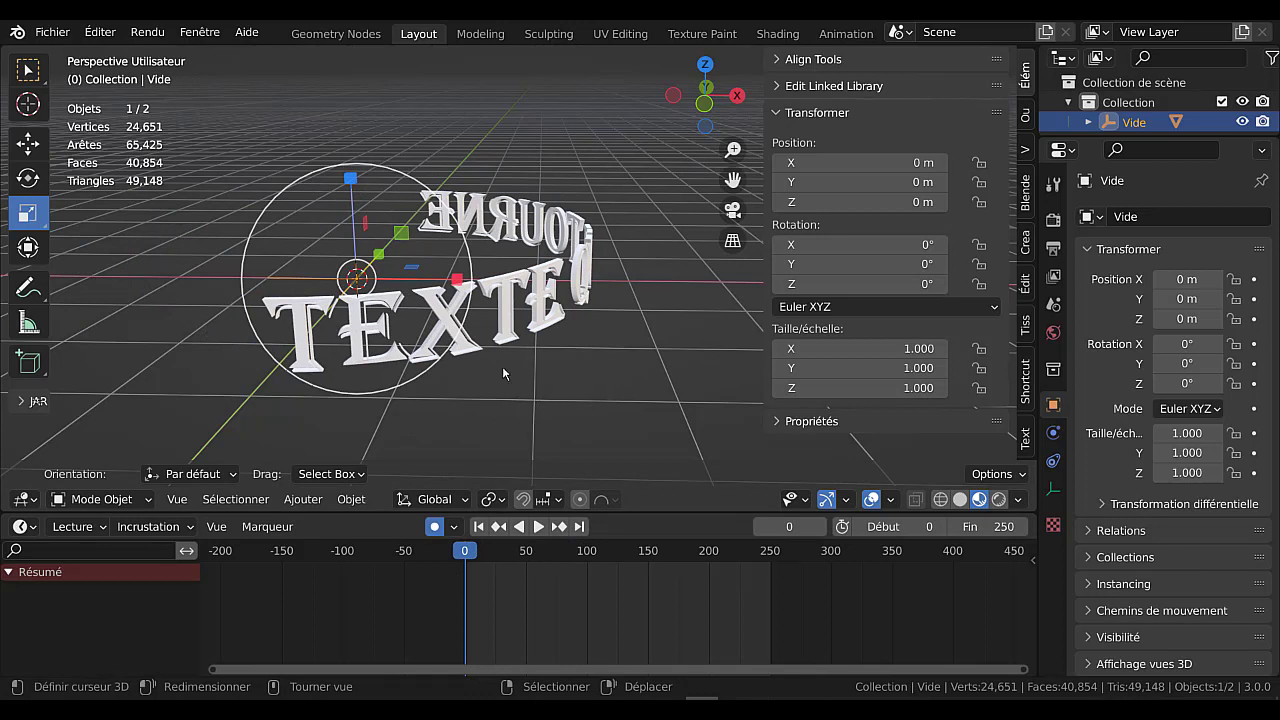
{"action": "left_click", "coordinate": [349, 178]}
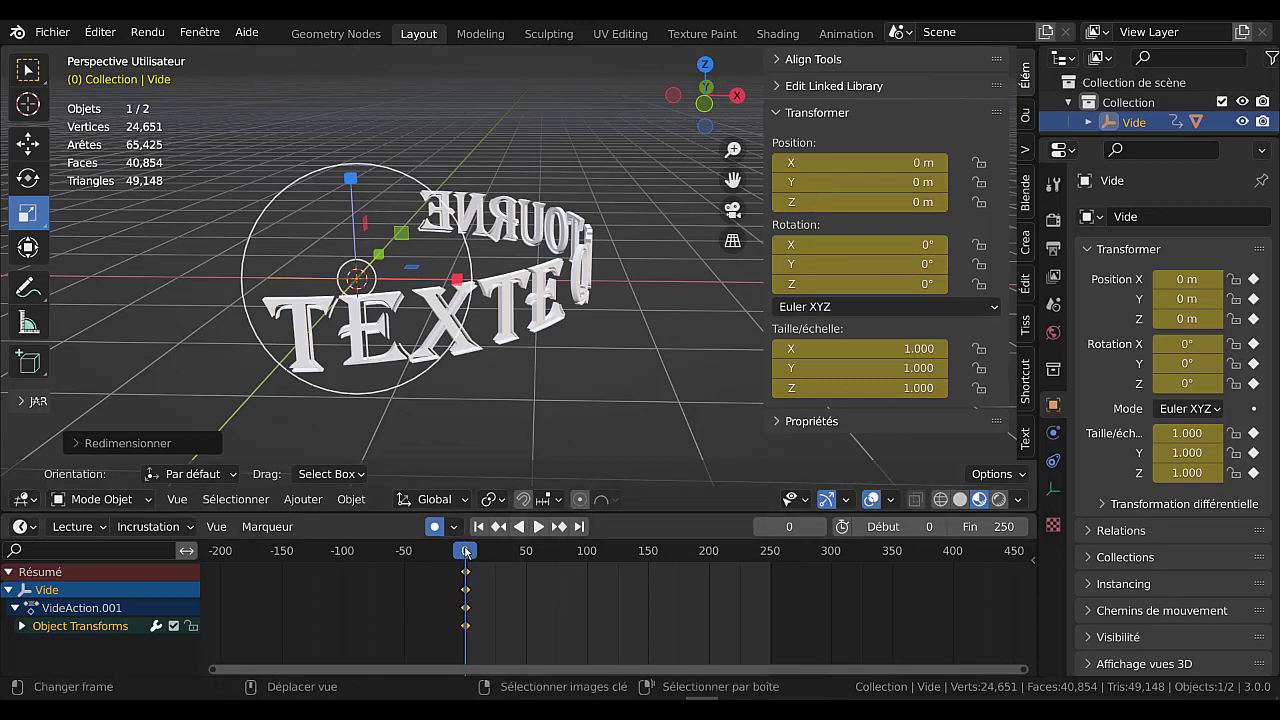
- Record a second, unchanged transform keyframe for the Vide empty at frame 50
{"action": "key", "text": "space"}
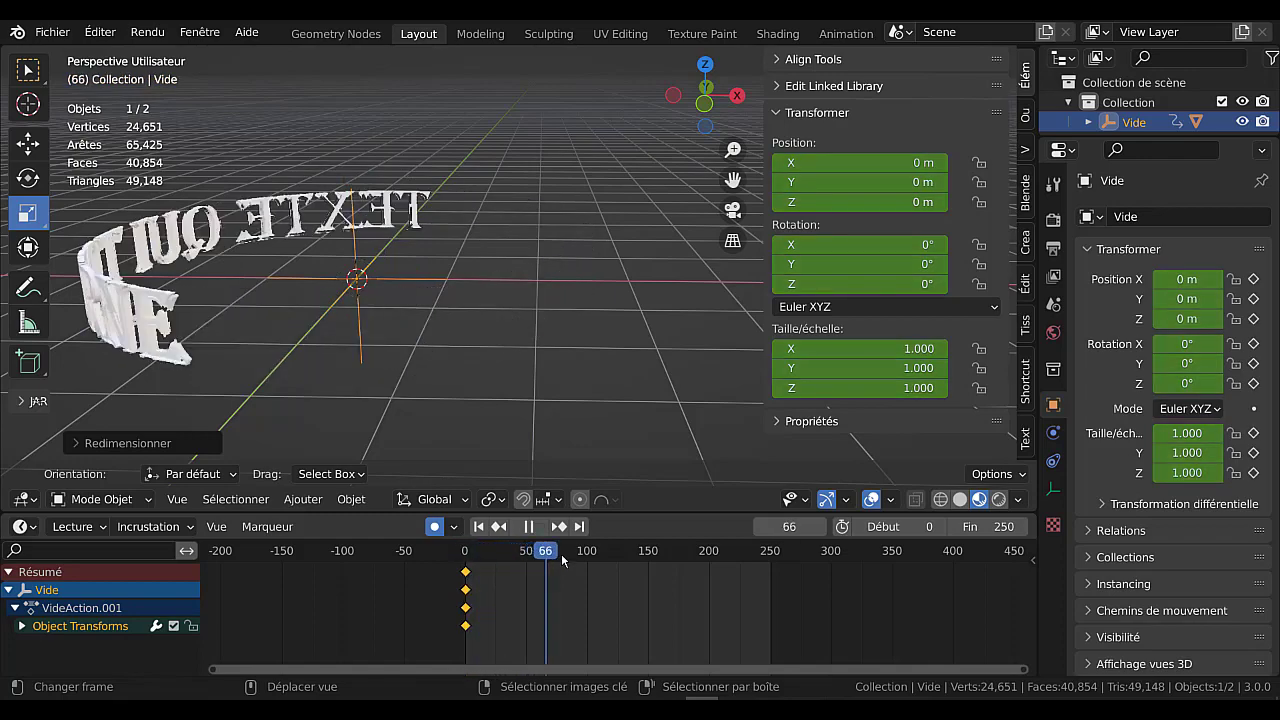
{"action": "left_click_drag", "start_coordinate": [535, 560], "coordinate": [529, 562]}
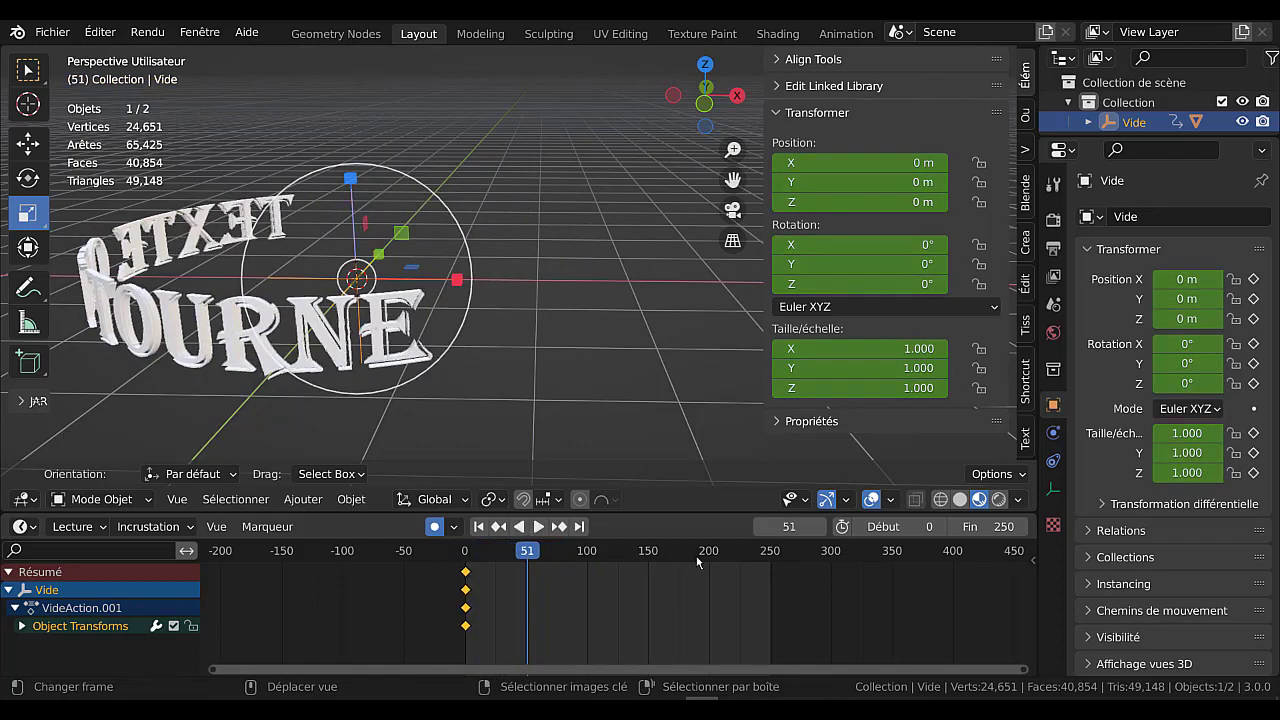
{"action": "left_click", "coordinate": [762, 527]}
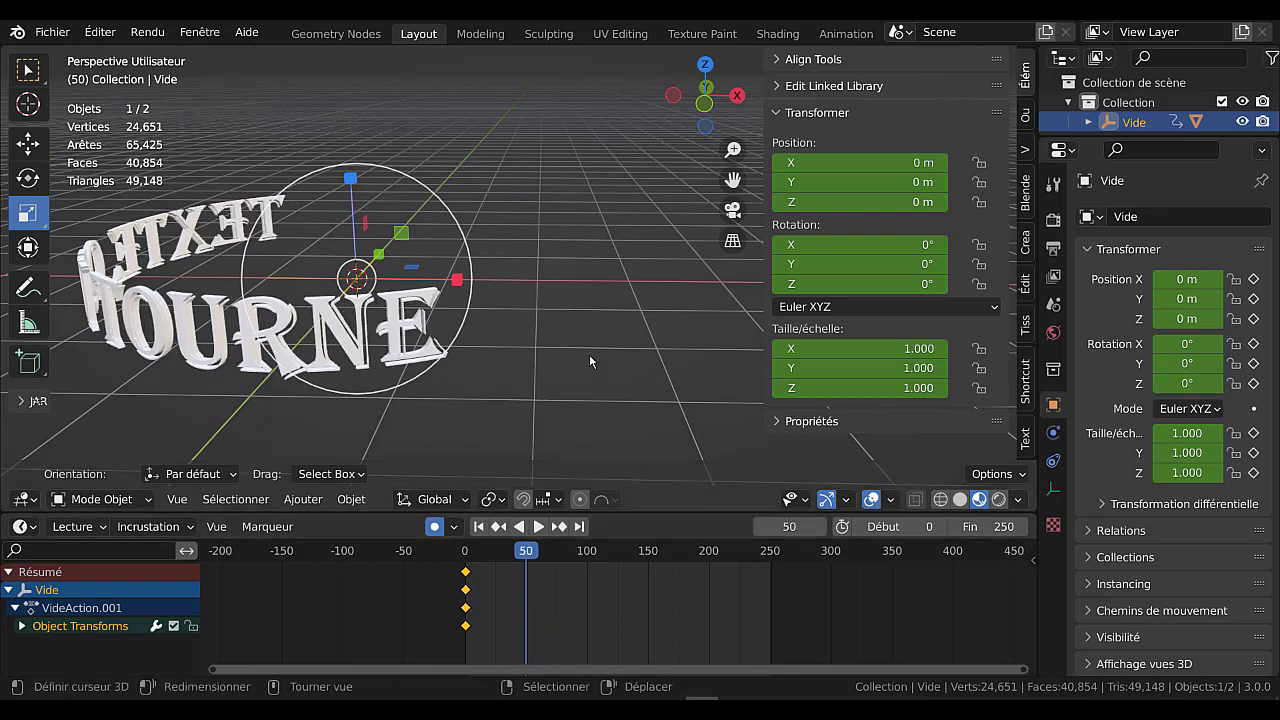
{"action": "left_click", "coordinate": [351, 181]}
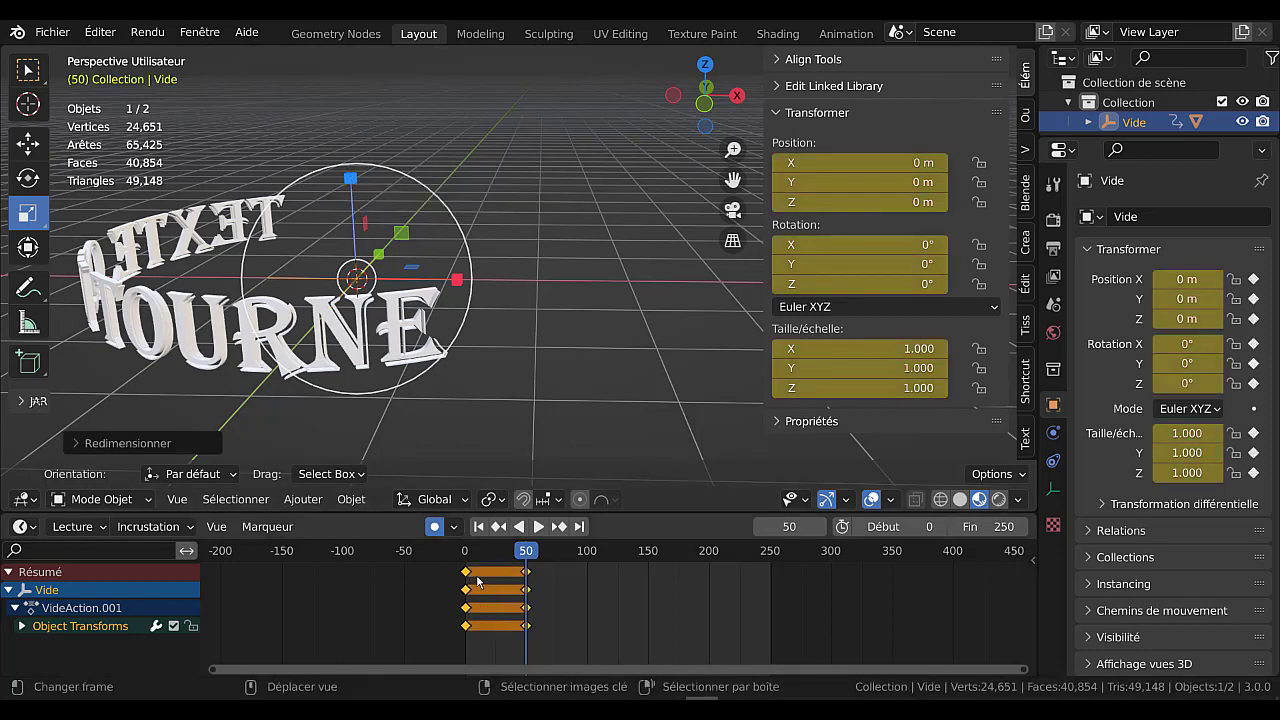
- Set the Vide empty's X rotation to 360° at frame 100 and play back the combined animation
{"action": "left_click_drag", "start_coordinate": [530, 553], "coordinate": [587, 566]}
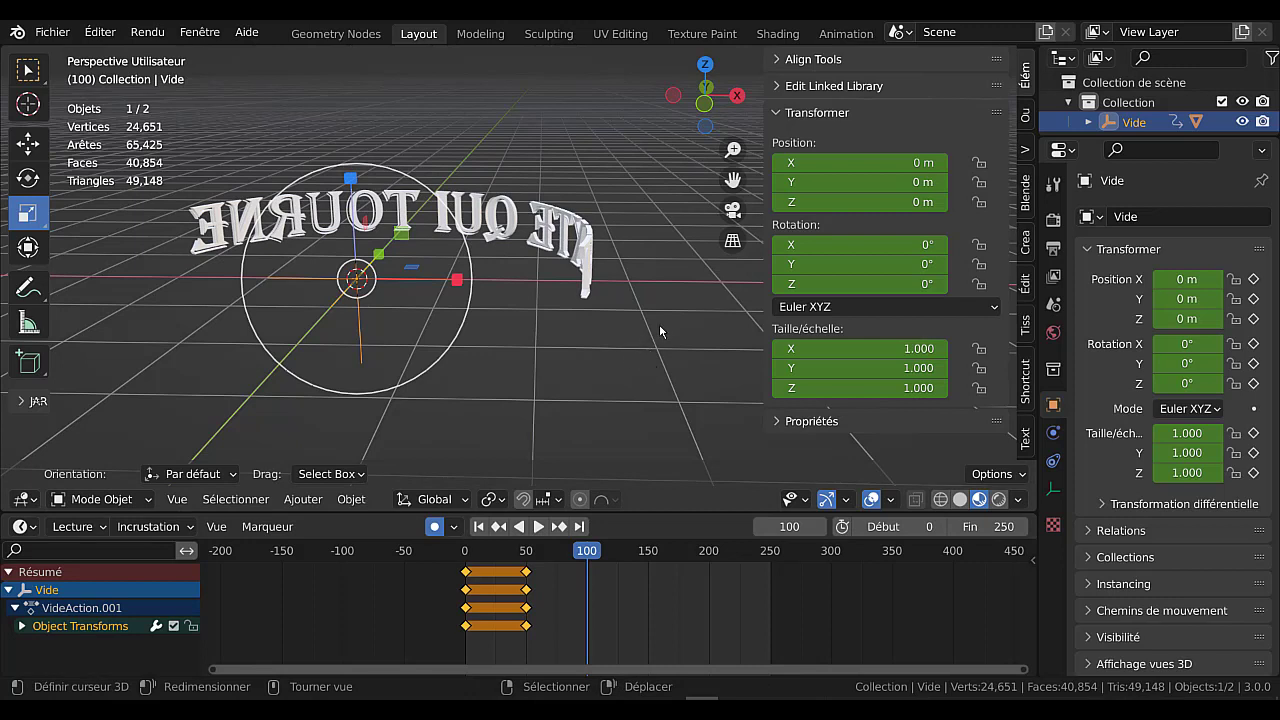
{"action": "left_click", "coordinate": [846, 244]}
{"action": "type", "text": "36"}
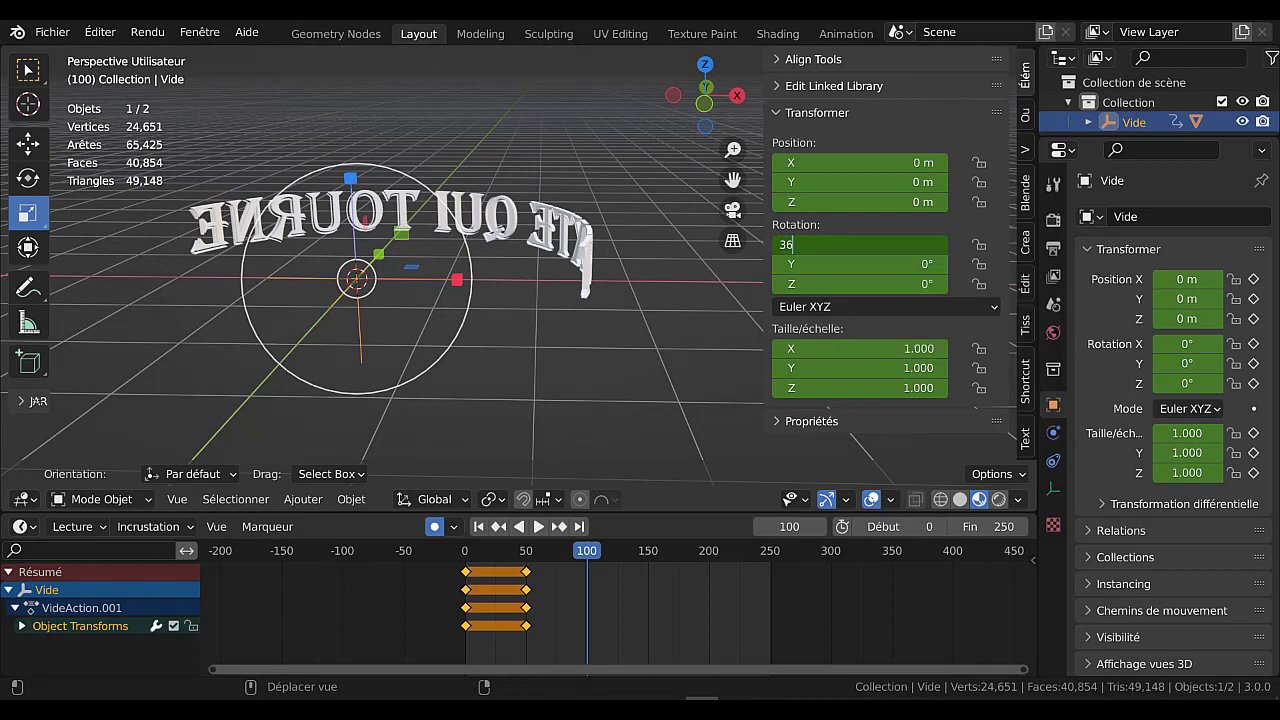
{"action": "key", "text": "Return"}
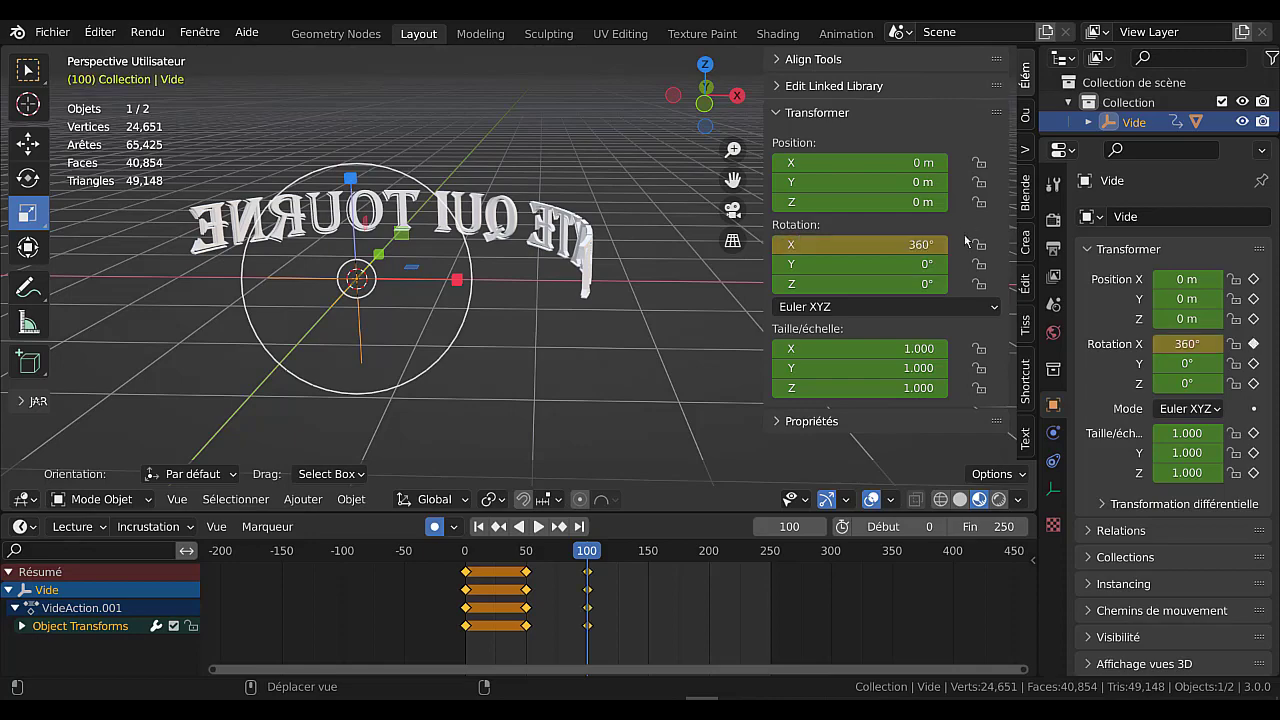
{"action": "left_click_drag", "start_coordinate": [586, 551], "coordinate": [493, 551]}
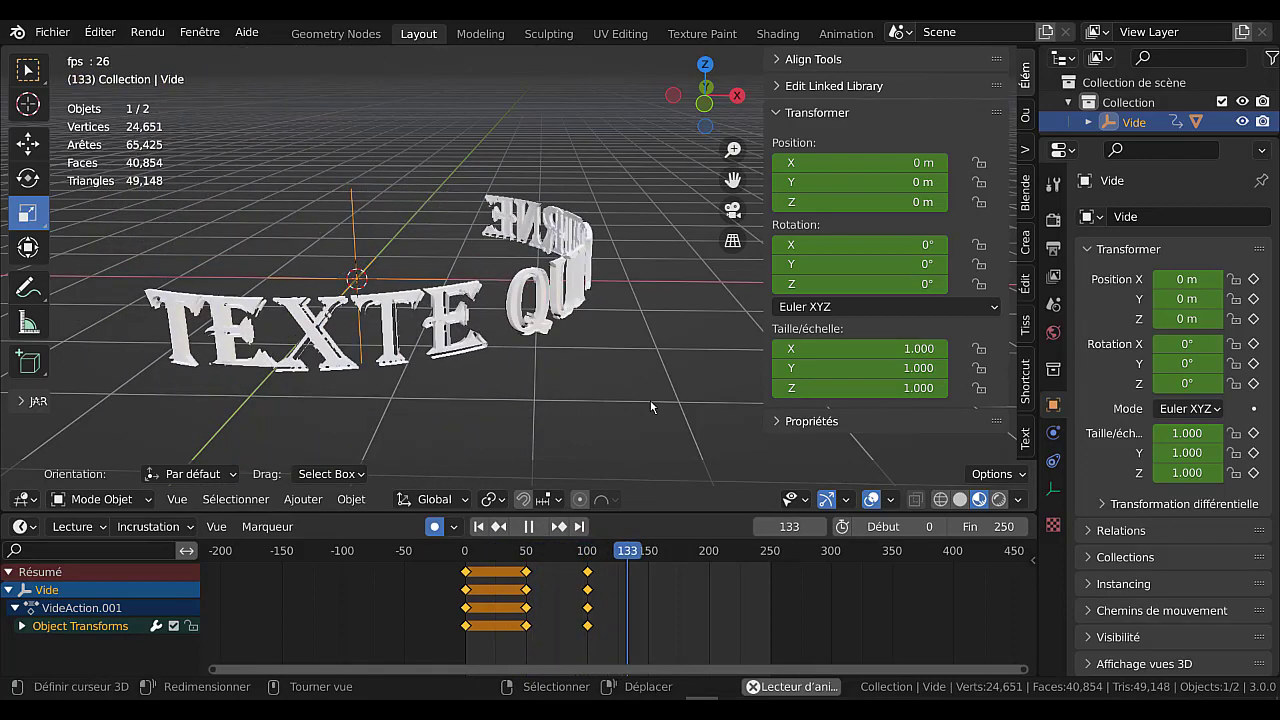
{"action": "key", "text": "space"}
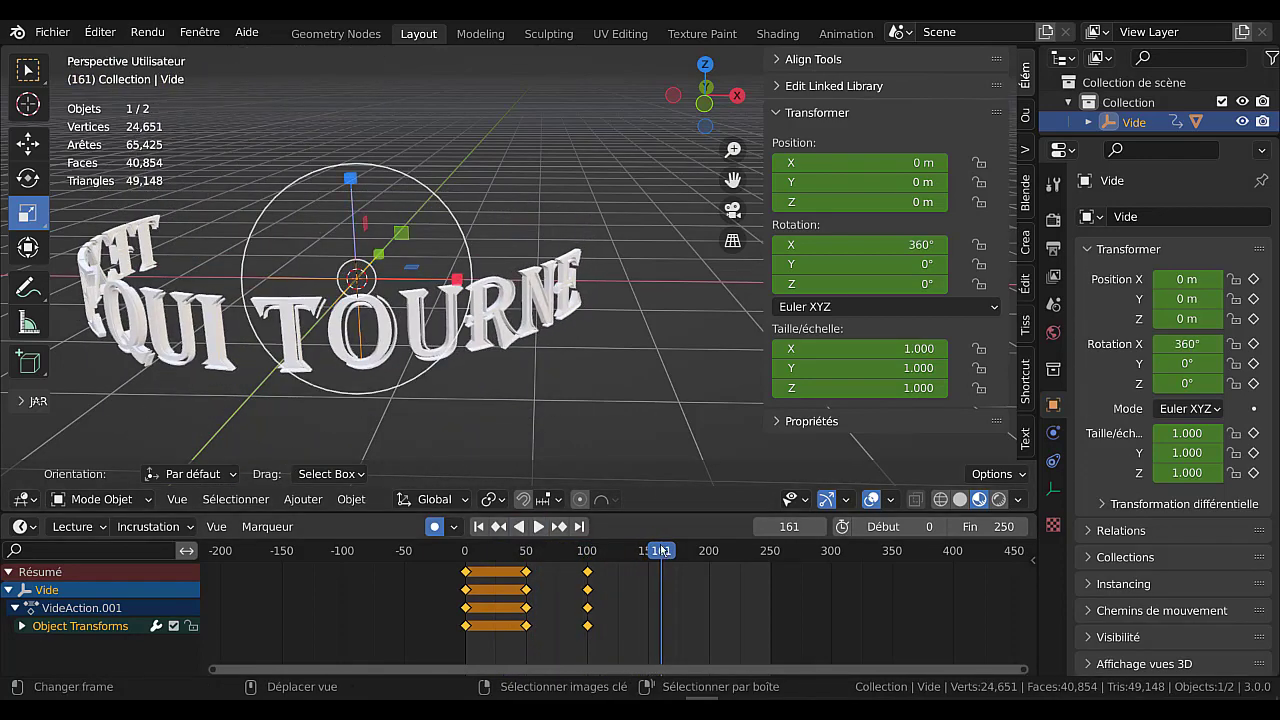
- Record an unchanged transform keyframe for the Vide empty at frame 150
{"action": "mouse_move", "coordinate": [661, 550]}
{"action": "left_mouse_down"}
{"action": "mouse_move", "coordinate": [603, 557]}
{"action": "mouse_move", "coordinate": [650, 564]}
{"action": "left_mouse_up"}
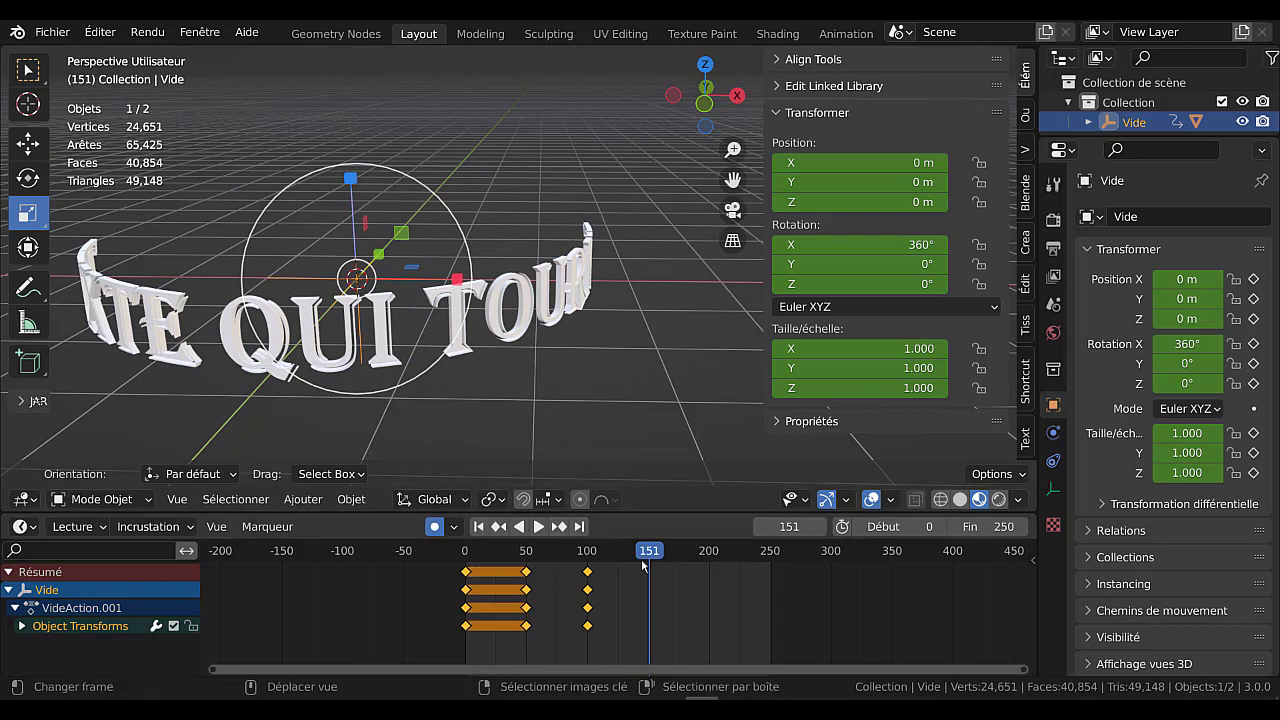
{"action": "left_click", "coordinate": [762, 526]}
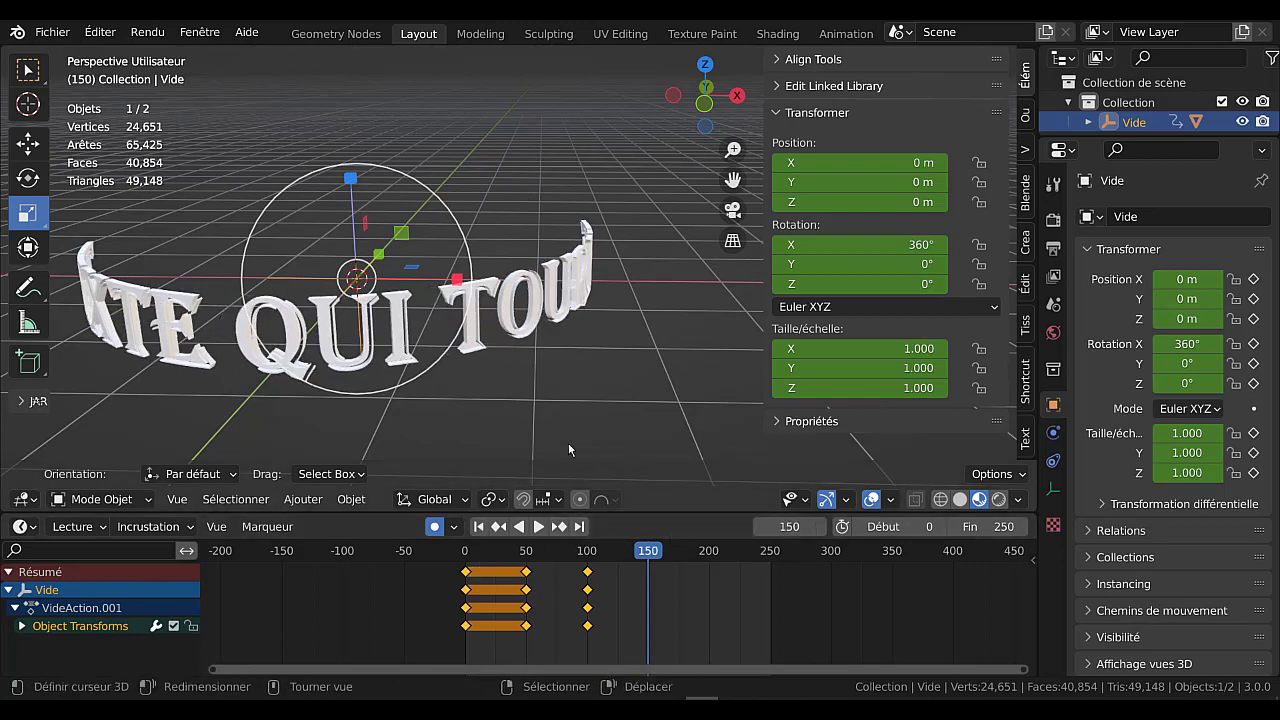
{"action": "left_click", "coordinate": [359, 166]}
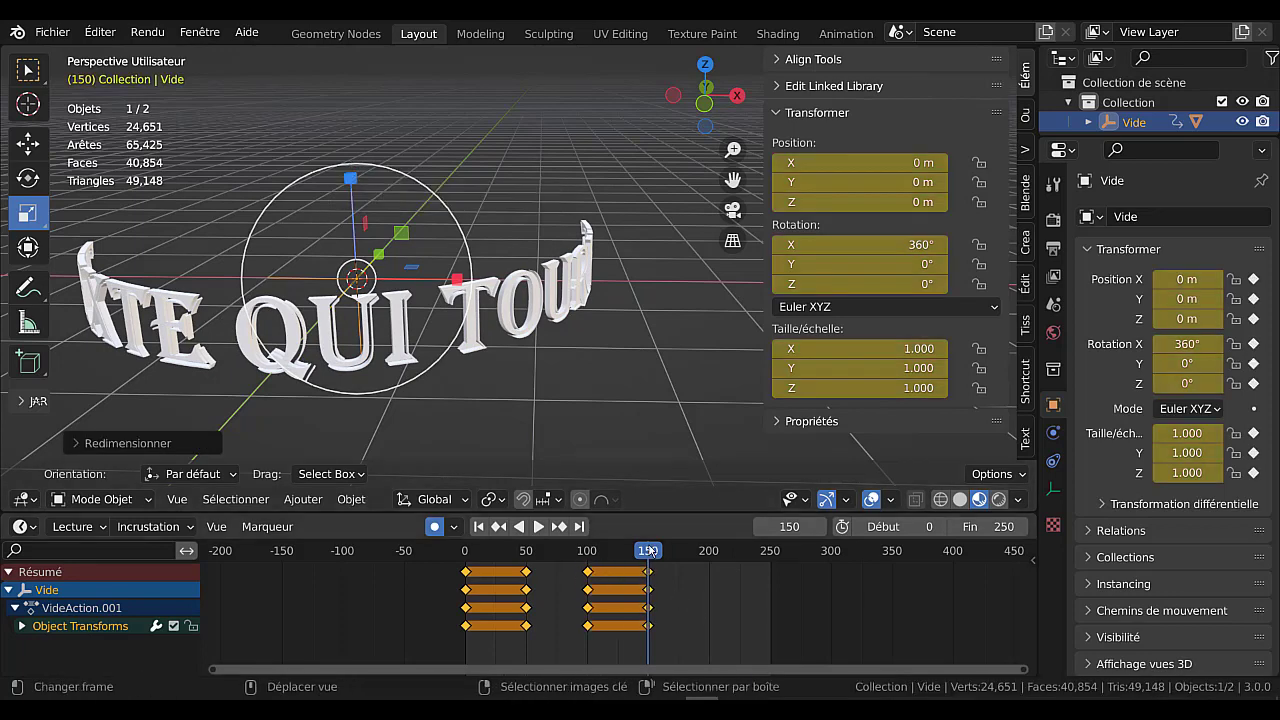
- Raise the Vide empty to a Z position of 1.46 m at frame 200 and play back the animation
{"action": "key", "text": "space"}
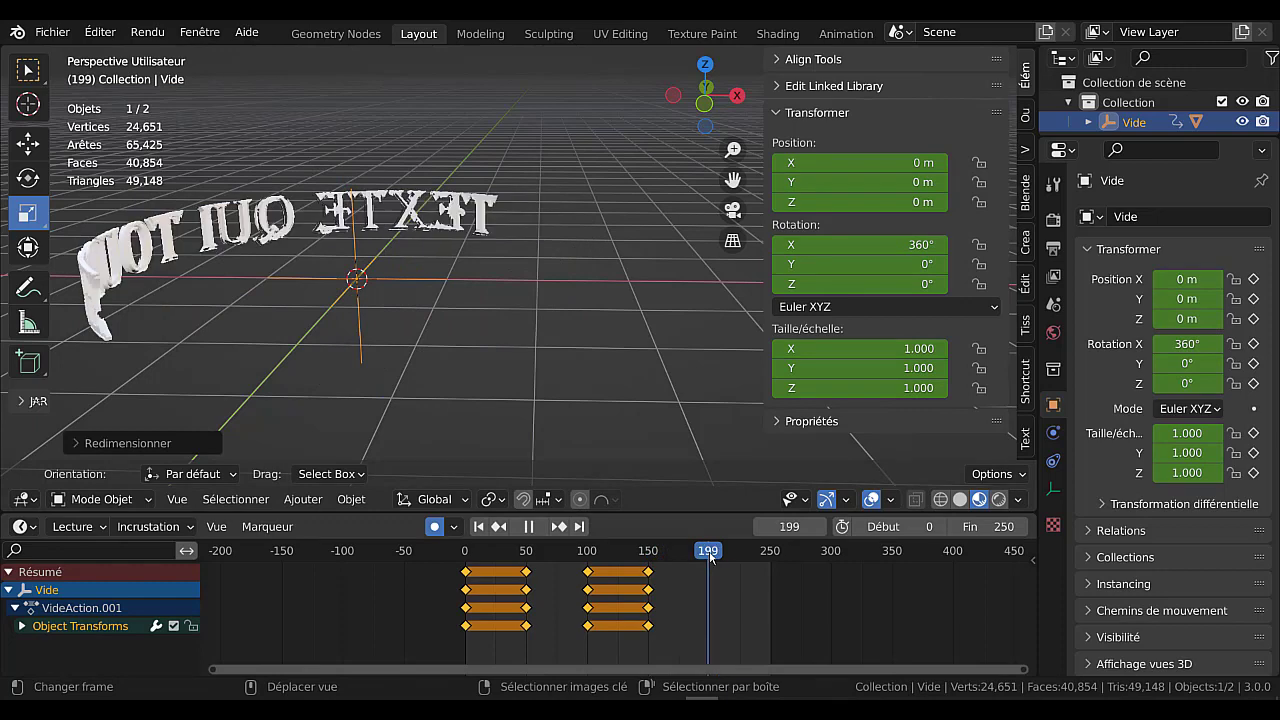
{"action": "key", "text": "space"}
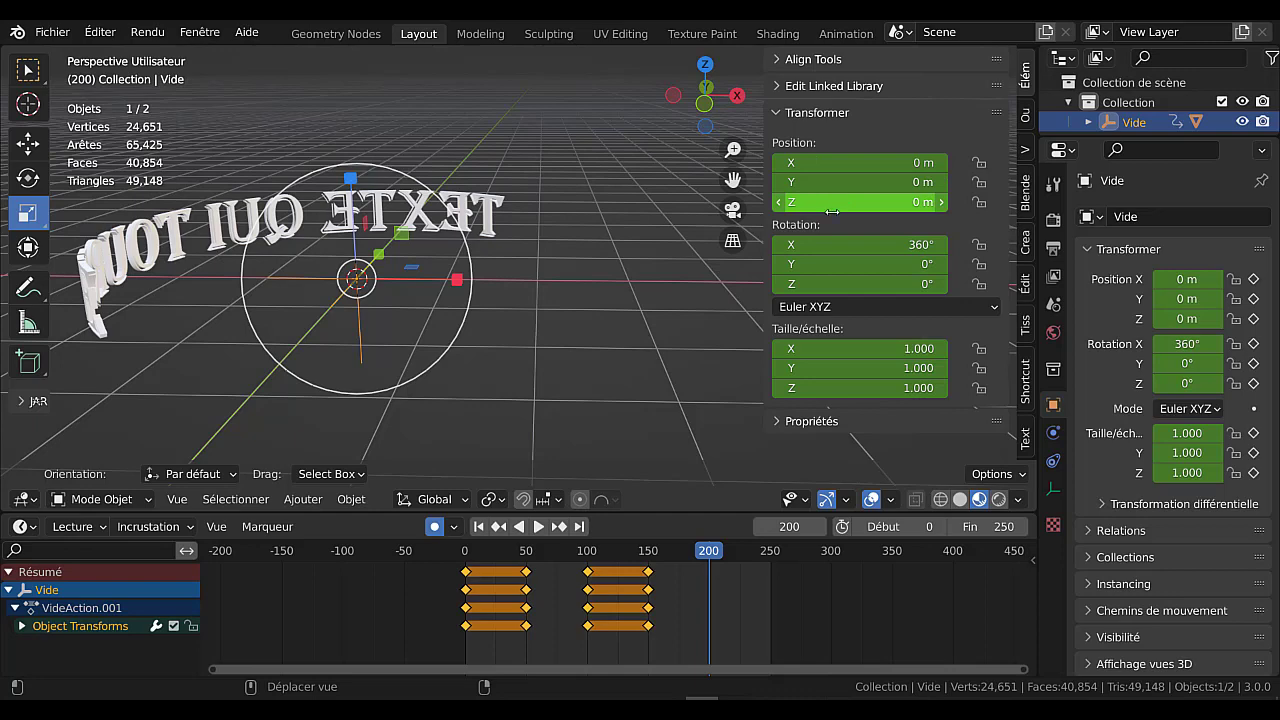
{"action": "left_click_drag", "start_coordinate": [833, 204], "coordinate": [988, 204]}
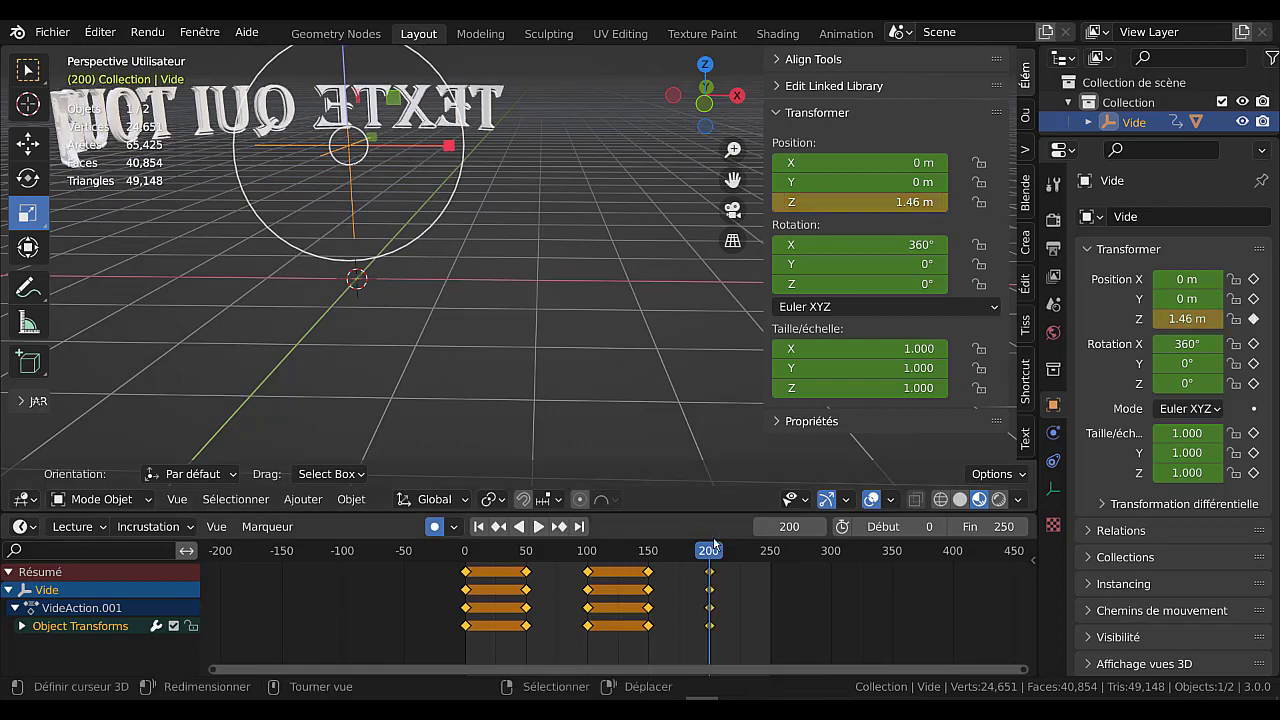
{"action": "left_click_drag", "start_coordinate": [709, 549], "coordinate": [489, 568]}
{"action": "left_click", "coordinate": [538, 527]}
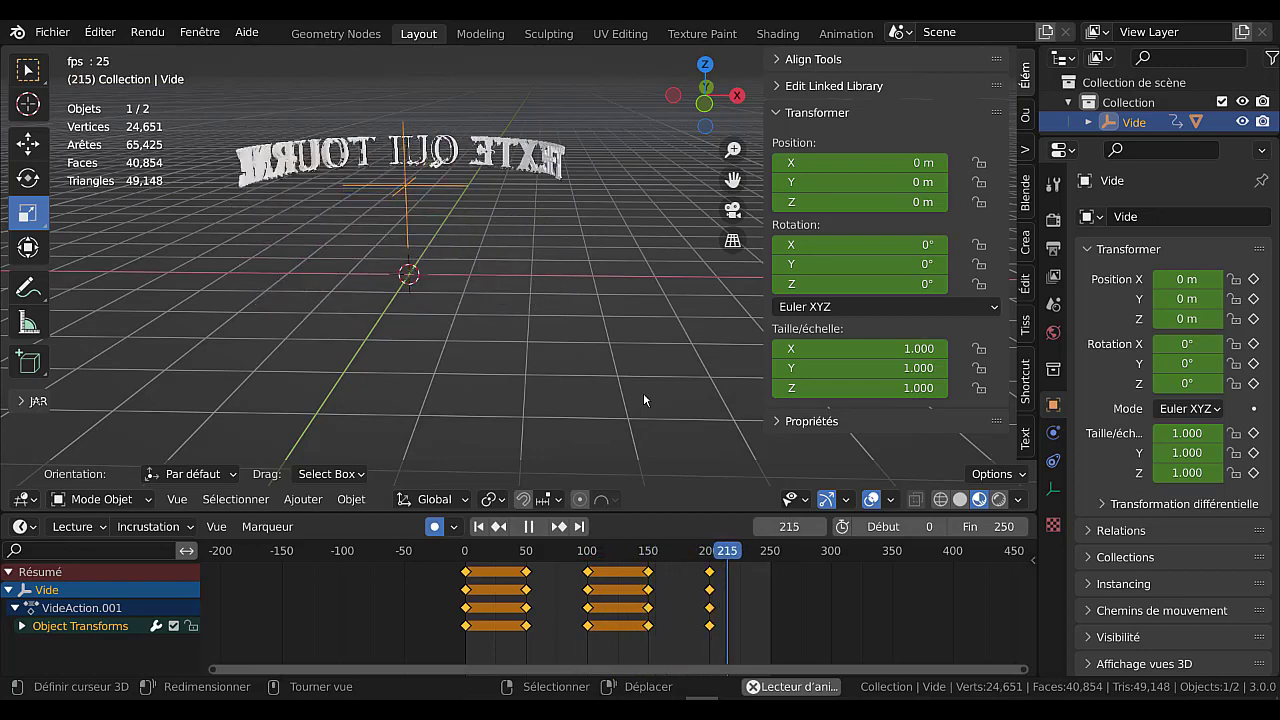
{"action": "left_click", "coordinate": [529, 526]}
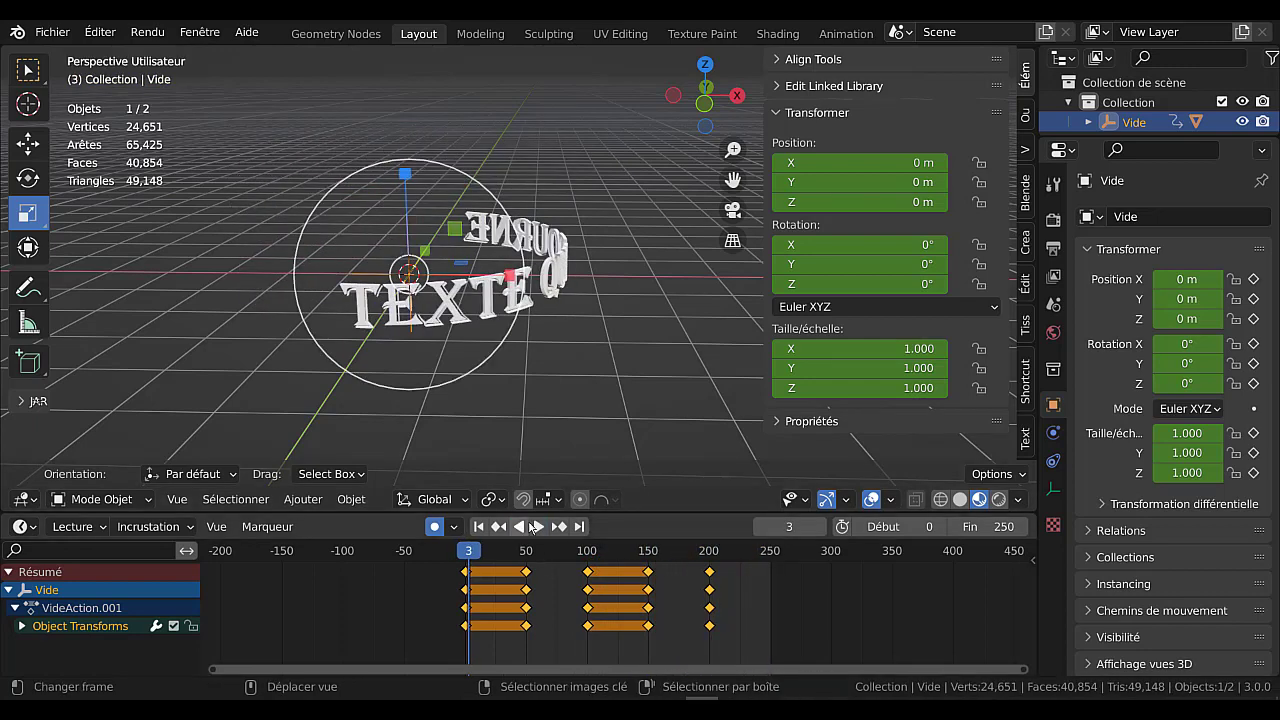
- Extend the scene's end frame to 437
{"action": "left_click_drag", "start_coordinate": [465, 556], "coordinate": [759, 551]}
{"action": "left_click_drag", "start_coordinate": [975, 526], "coordinate": [1162, 526]}
{"action": "scroll", "coordinate": [826, 587], "scroll_direction": "up", "scroll_amount": 1}
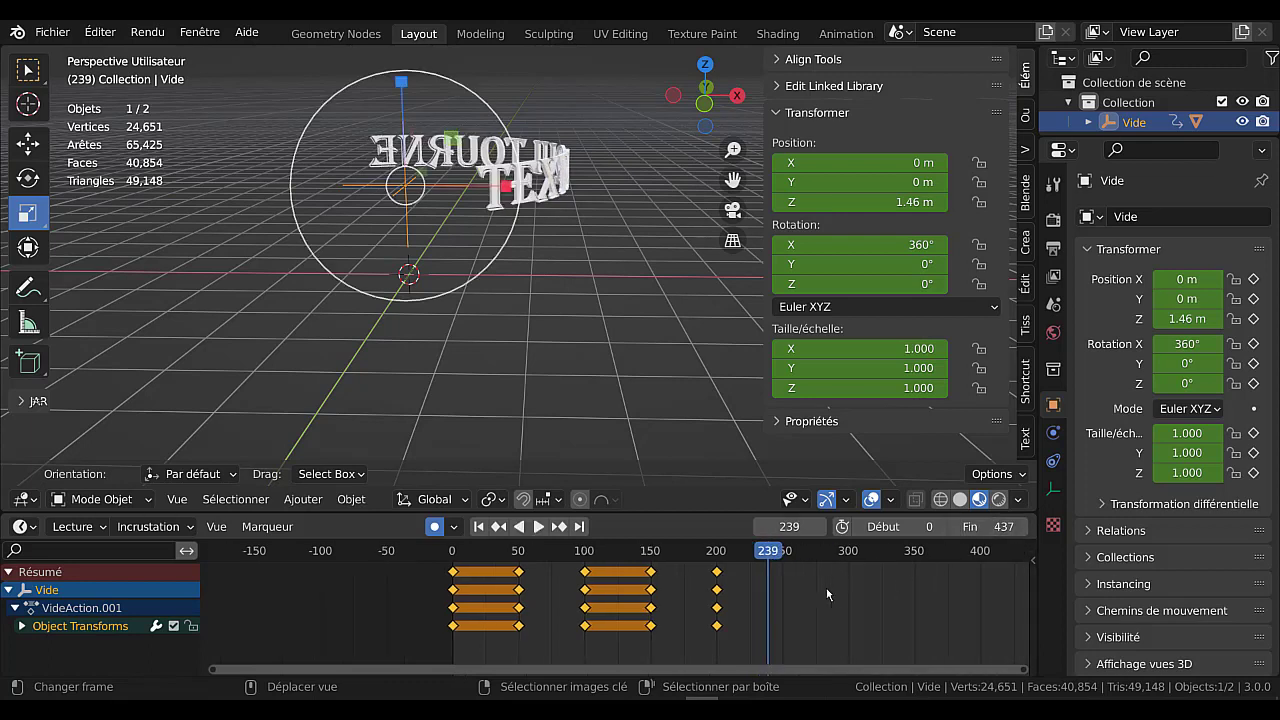
- Set the Vide empty's Z position to 0 m at frame 250 and play back the animation
{"action": "mouse_move", "coordinate": [772, 555]}
{"action": "left_mouse_down"}
{"action": "mouse_move", "coordinate": [716, 553]}
{"action": "mouse_move", "coordinate": [784, 553]}
{"action": "left_mouse_up"}
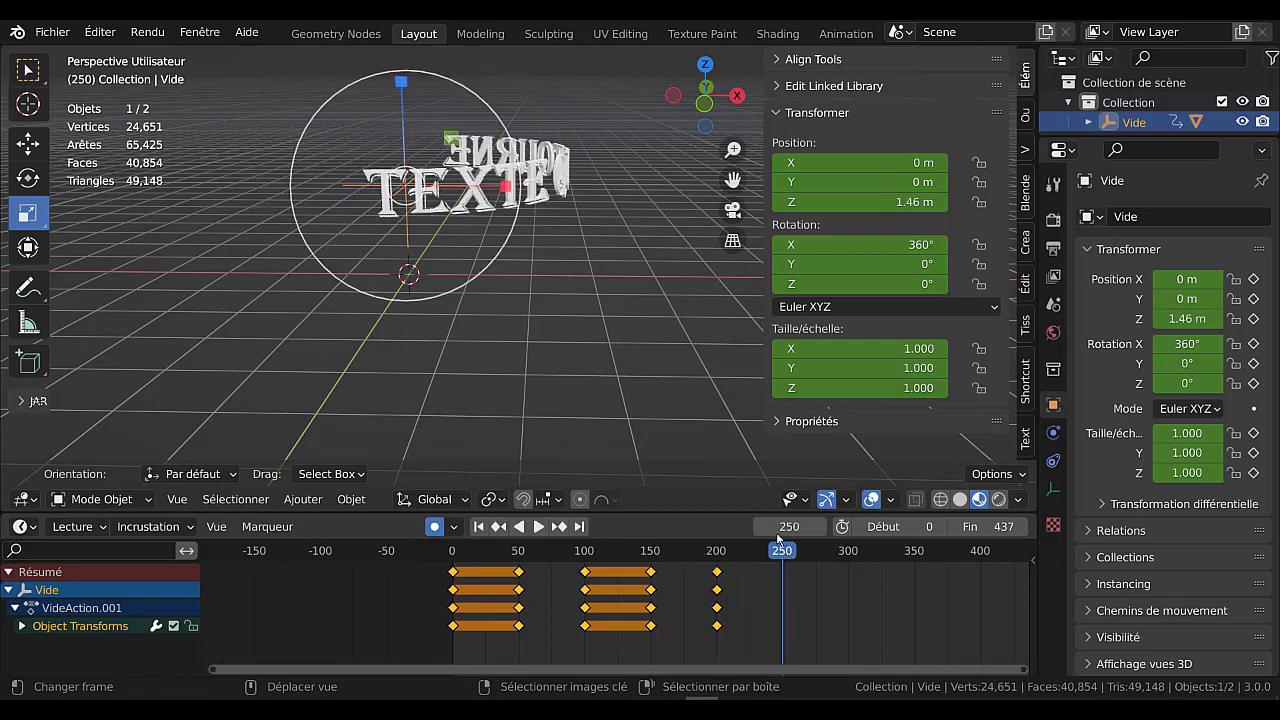
{"action": "left_click", "coordinate": [903, 202]}
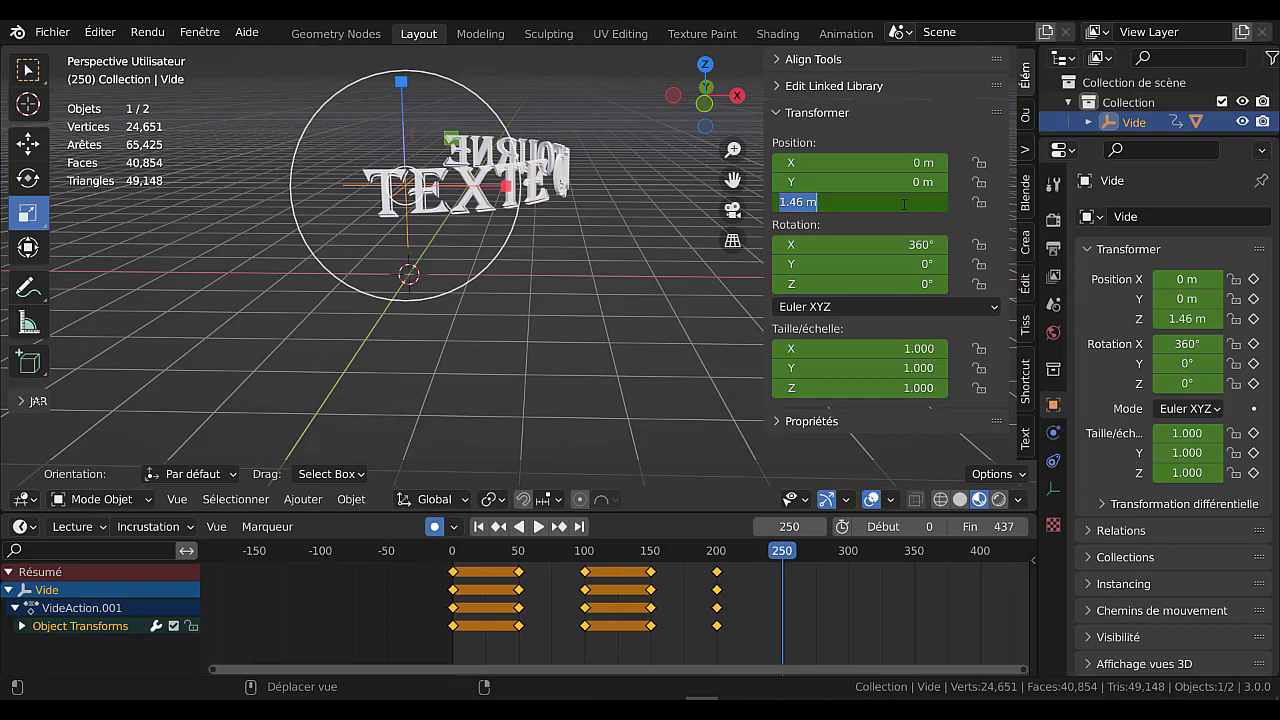
{"action": "type", "text": "0"}
{"action": "key", "text": "Return"}
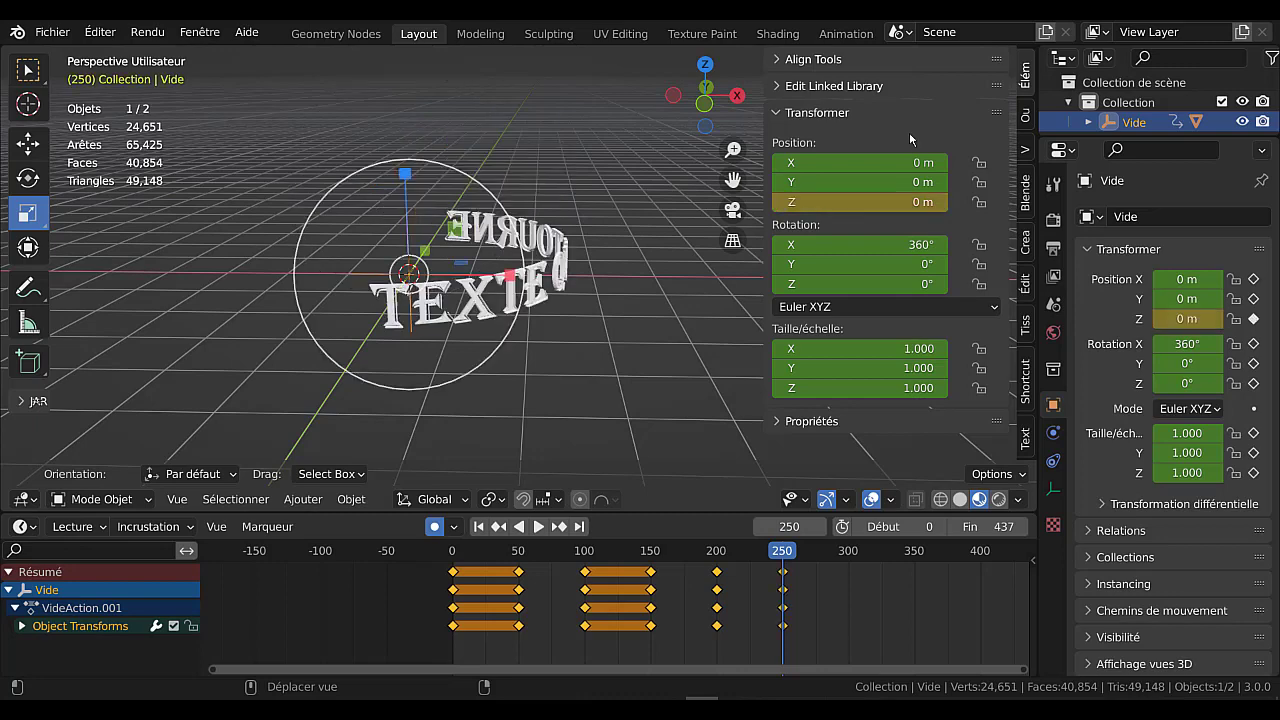
{"action": "left_click_drag", "start_coordinate": [783, 550], "coordinate": [671, 554]}
{"action": "left_click", "coordinate": [538, 526]}
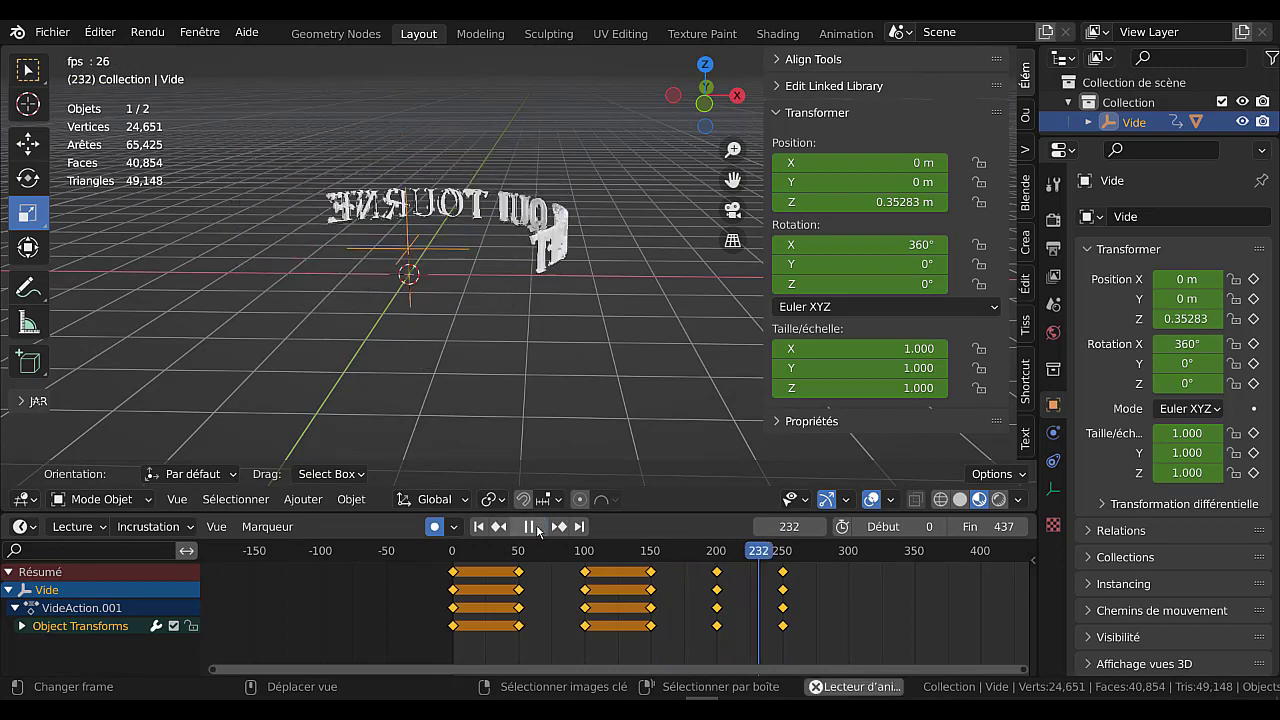
{"action": "left_click", "coordinate": [532, 526]}
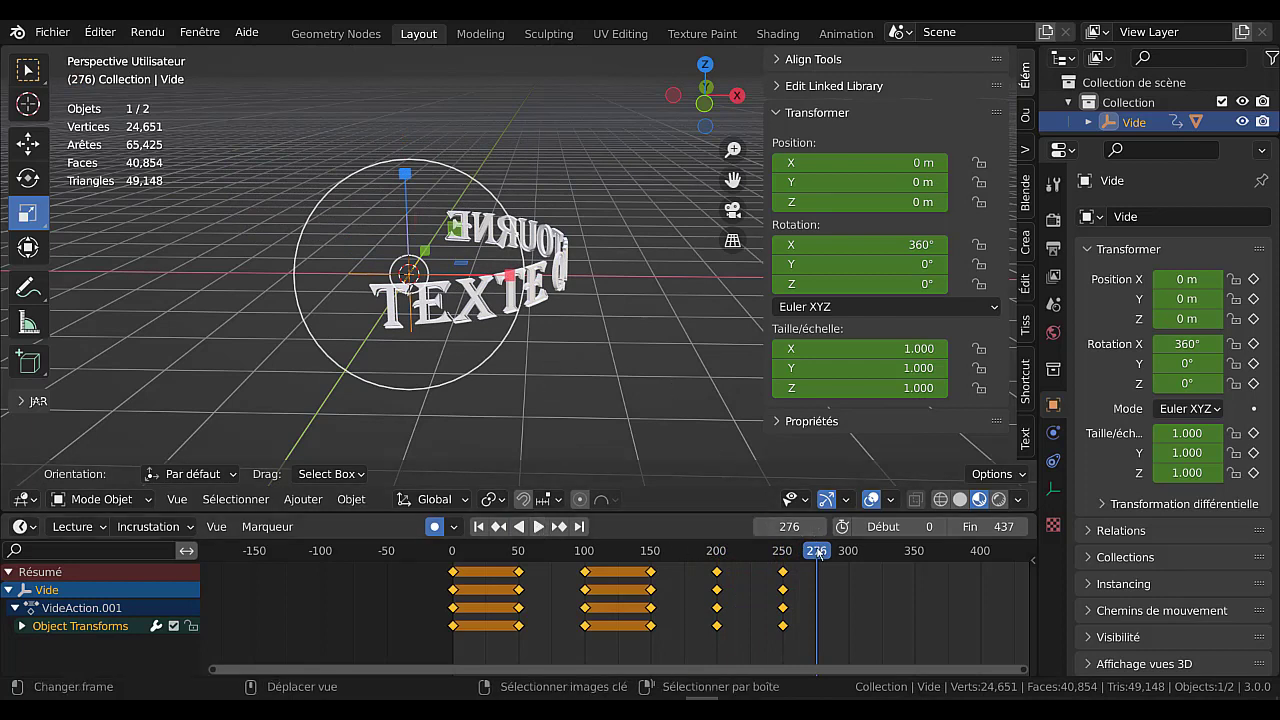
- Set the Vide empty's Z rotation to 720° at frame 300 and play back the animation
{"action": "left_click_drag", "start_coordinate": [814, 551], "coordinate": [848, 557]}
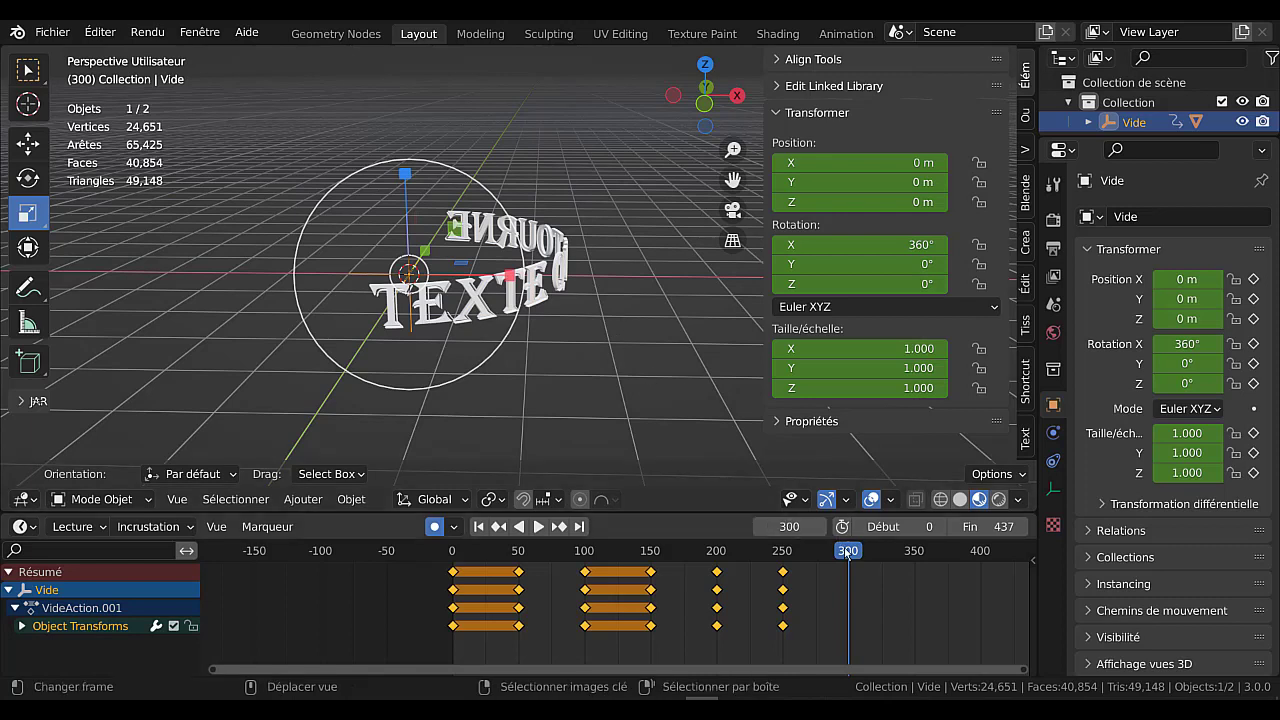
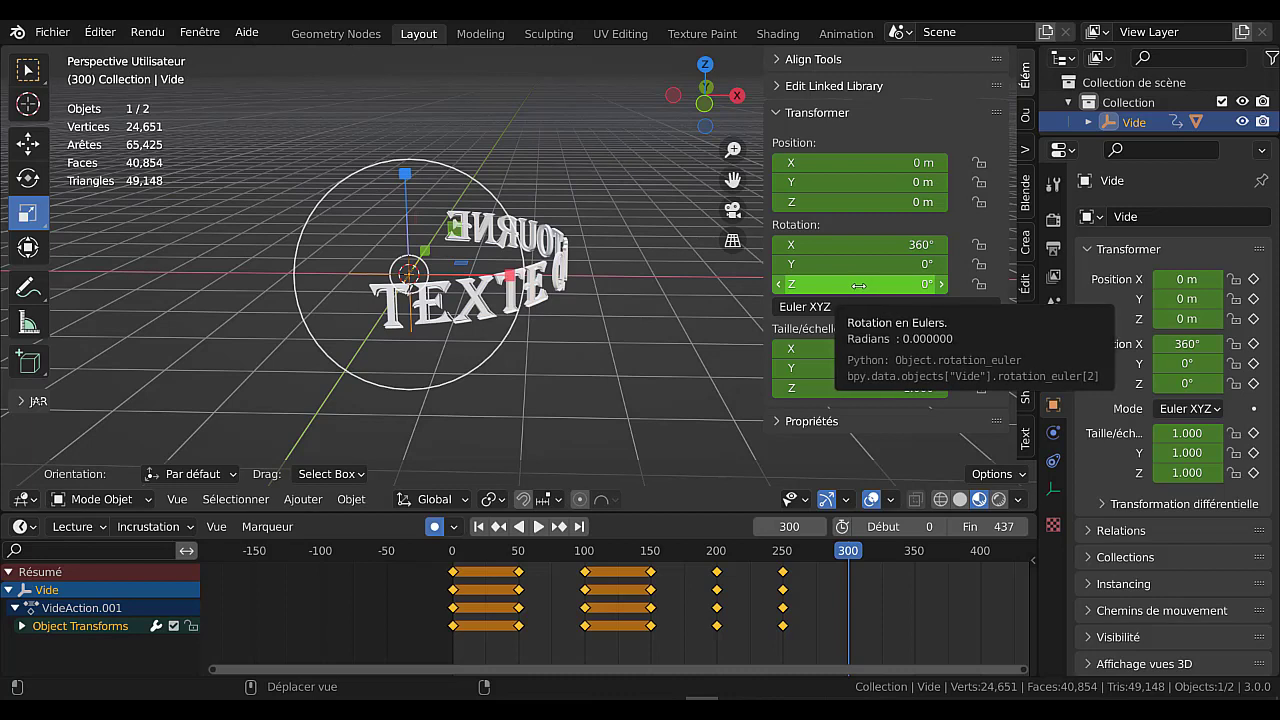
{"action": "left_click", "coordinate": [858, 285]}
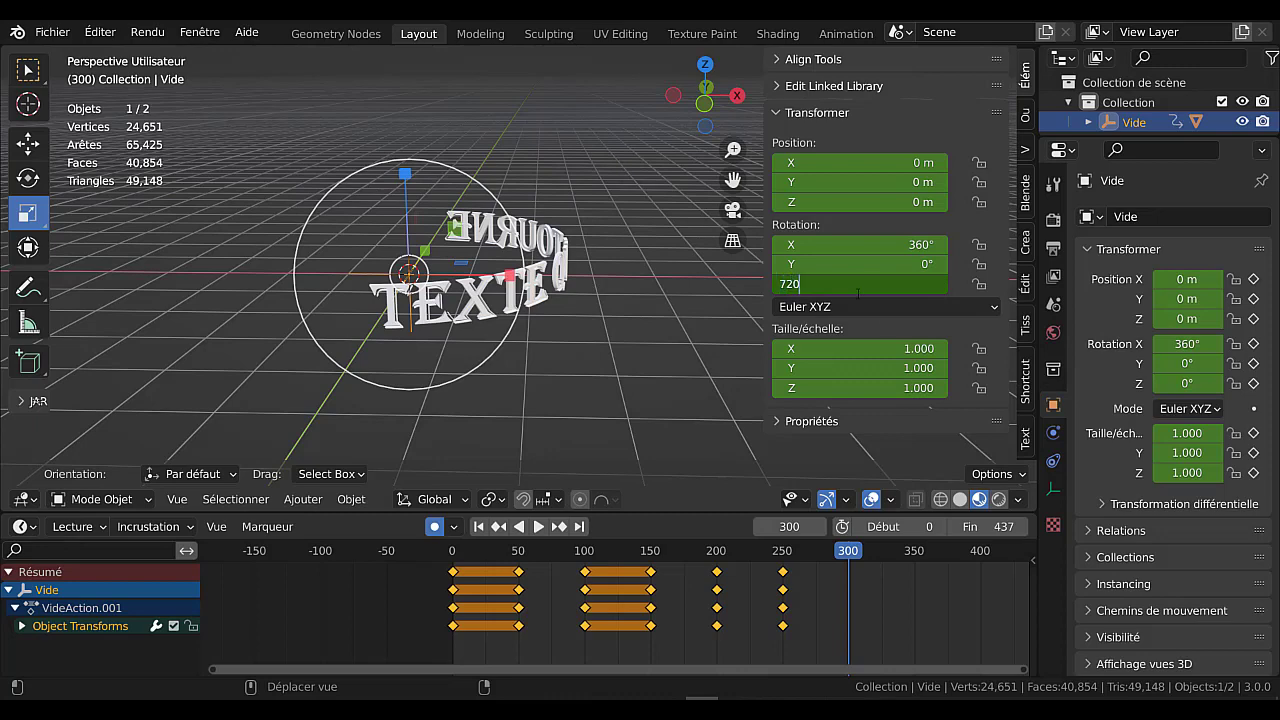
{"action": "key", "text": "Return"}
{"action": "left_click_drag", "start_coordinate": [848, 553], "coordinate": [758, 553]}
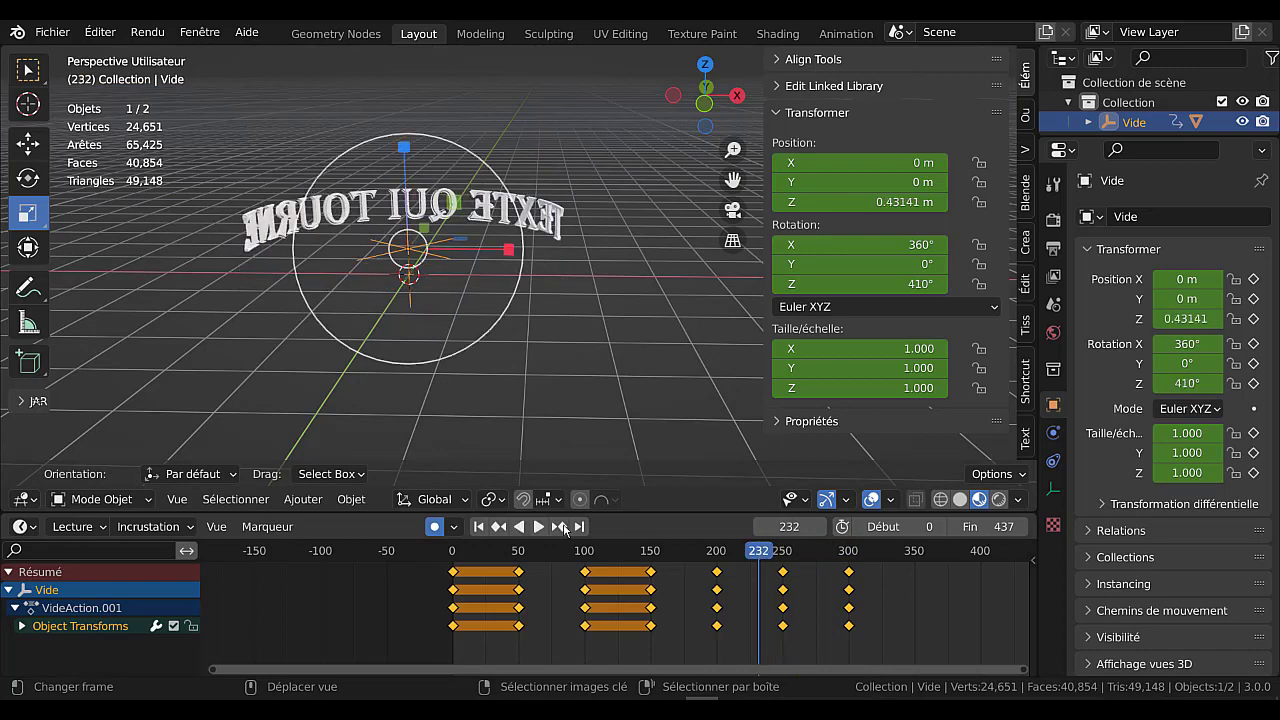
{"action": "left_click", "coordinate": [539, 527]}
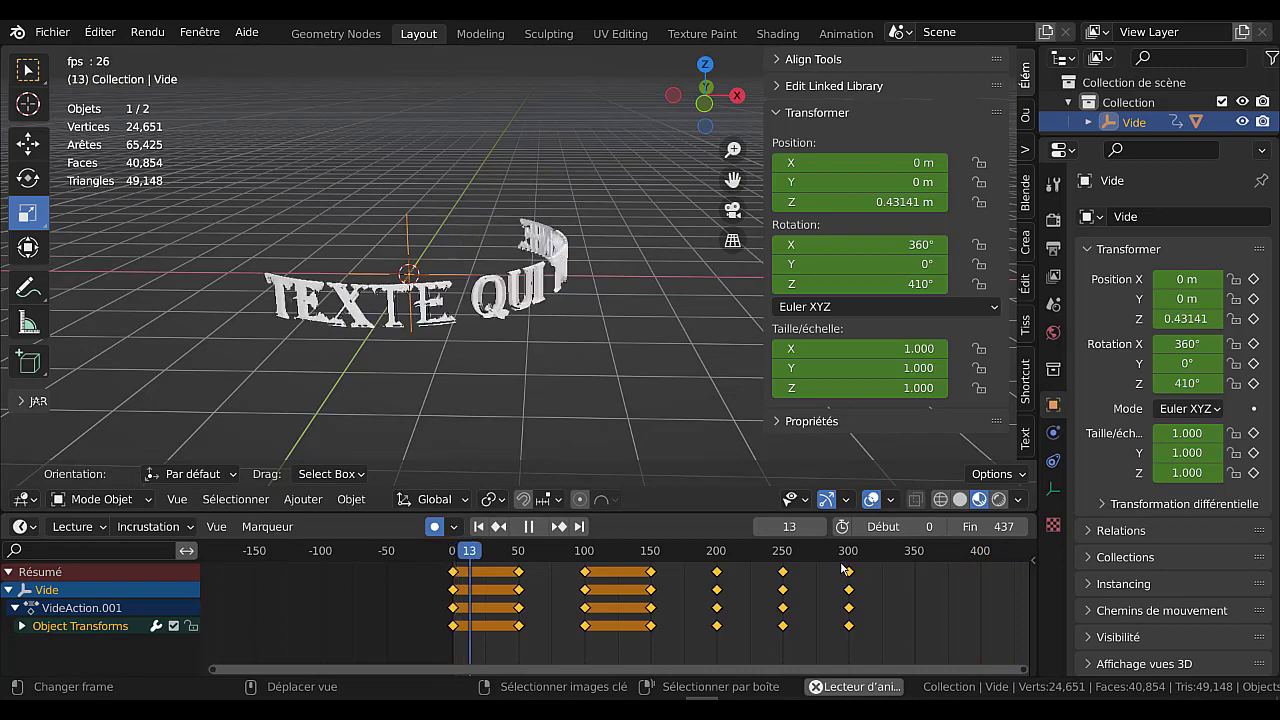
{"action": "mouse_move", "coordinate": [850, 571]}
{"action": "left_mouse_down"}
{"action": "mouse_move", "coordinate": [907, 571]}
{"action": "mouse_move", "coordinate": [840, 571]}
{"action": "left_mouse_up"}
{"action": "key", "text": "Escape"}
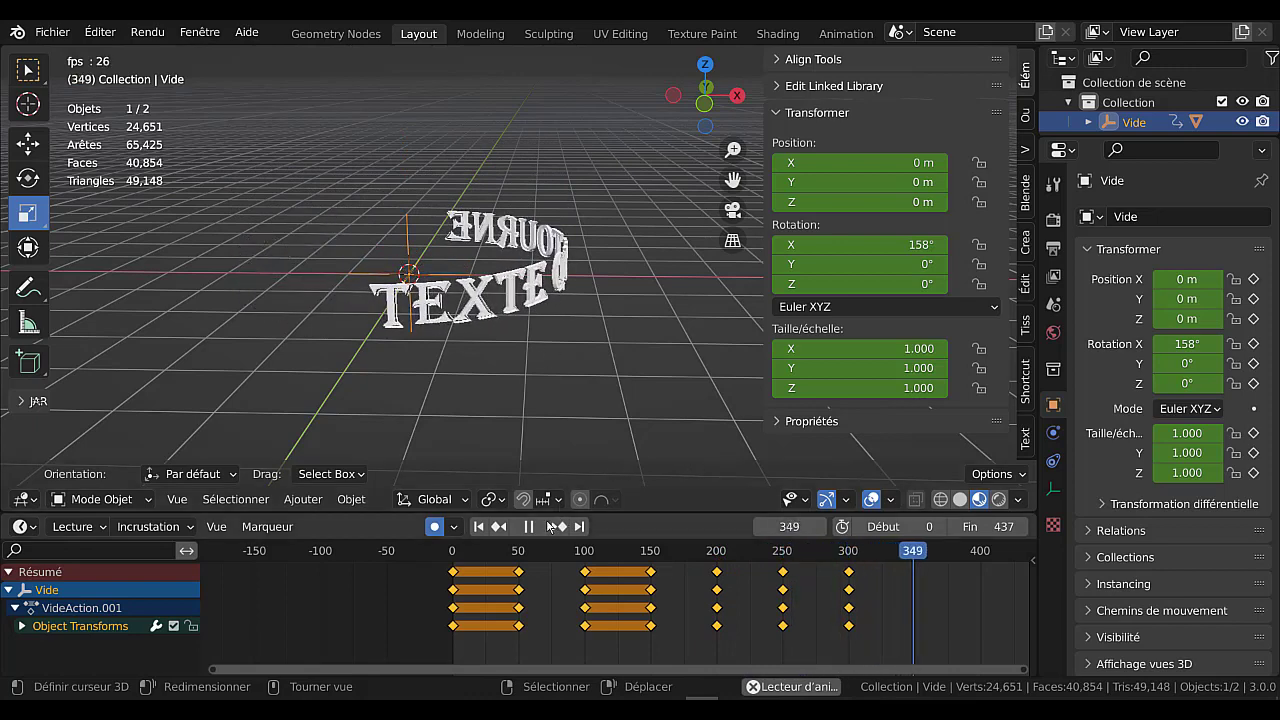
{"action": "key", "text": "space"}
- Delete the Vide empty's keyframe at frame 300 and check the motion around frame 250
{"action": "left_click_drag", "start_coordinate": [918, 548], "coordinate": [817, 550]}
{"action": "left_click", "coordinate": [848, 574]}
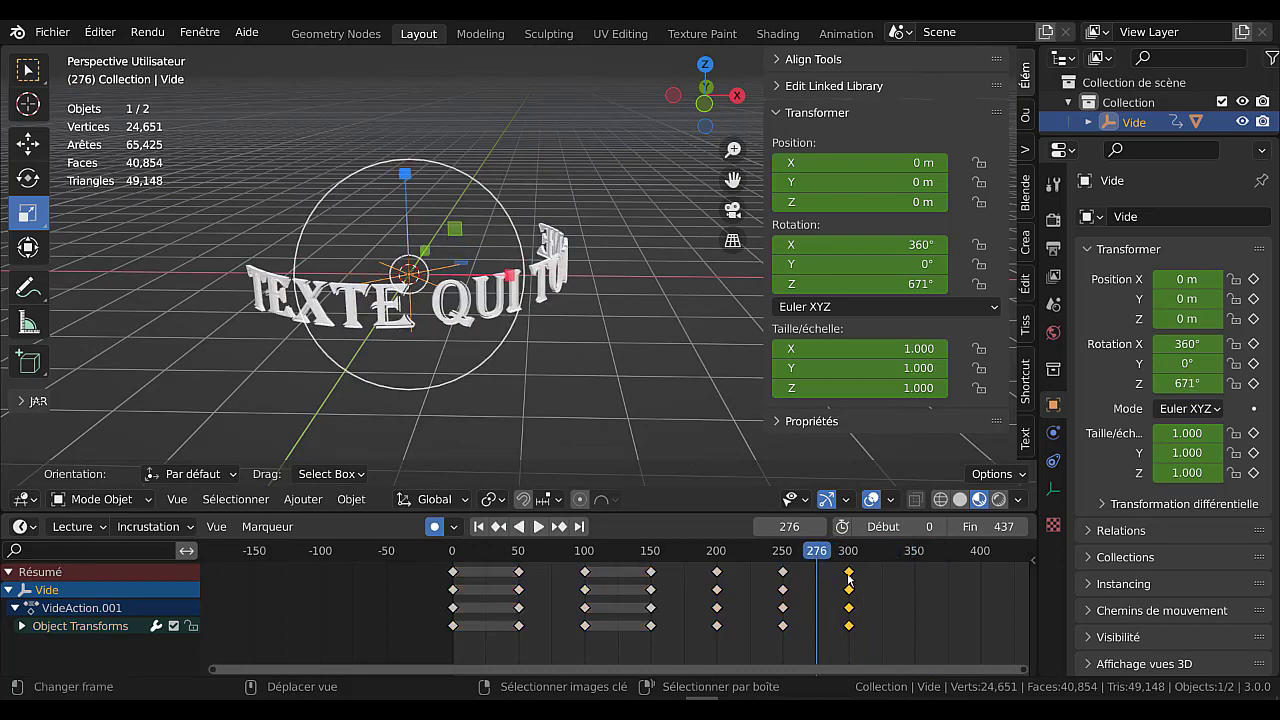
{"action": "key", "text": "x"}
{"action": "left_click", "coordinate": [848, 574]}
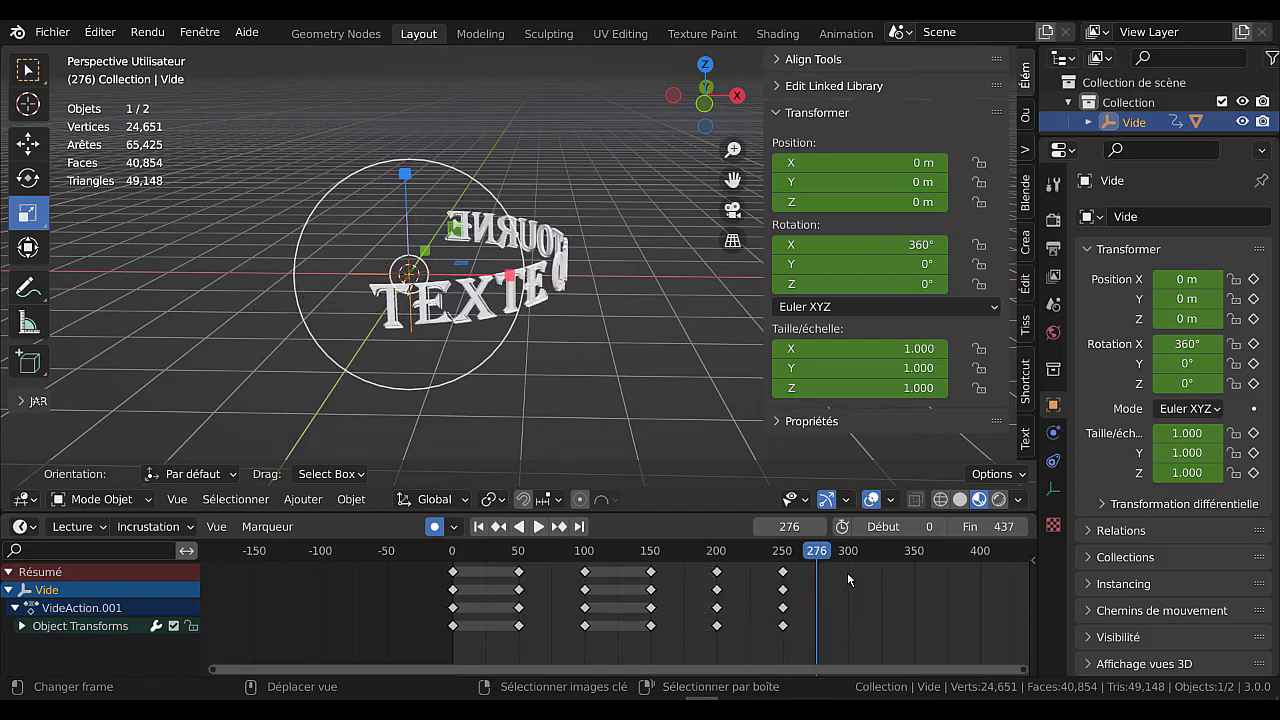
{"action": "key", "text": "ctrl+shift+space"}
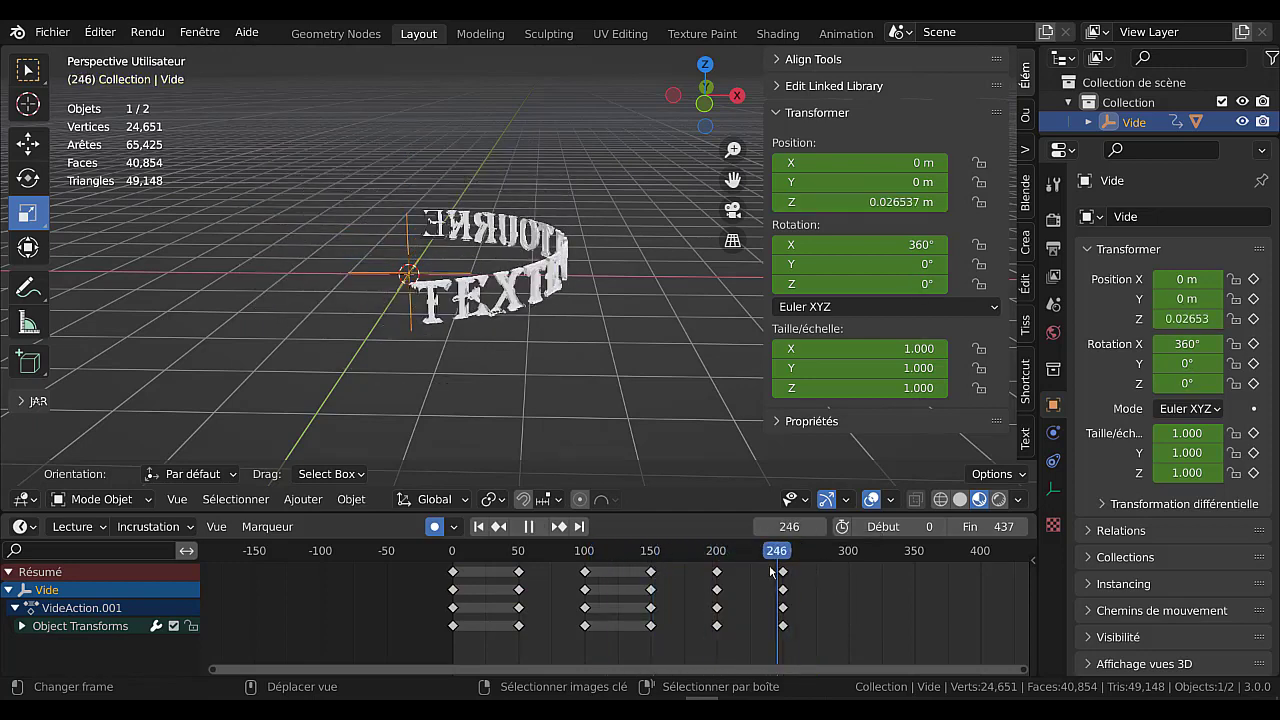
{"action": "left_click_drag", "start_coordinate": [812, 567], "coordinate": [786, 580]}
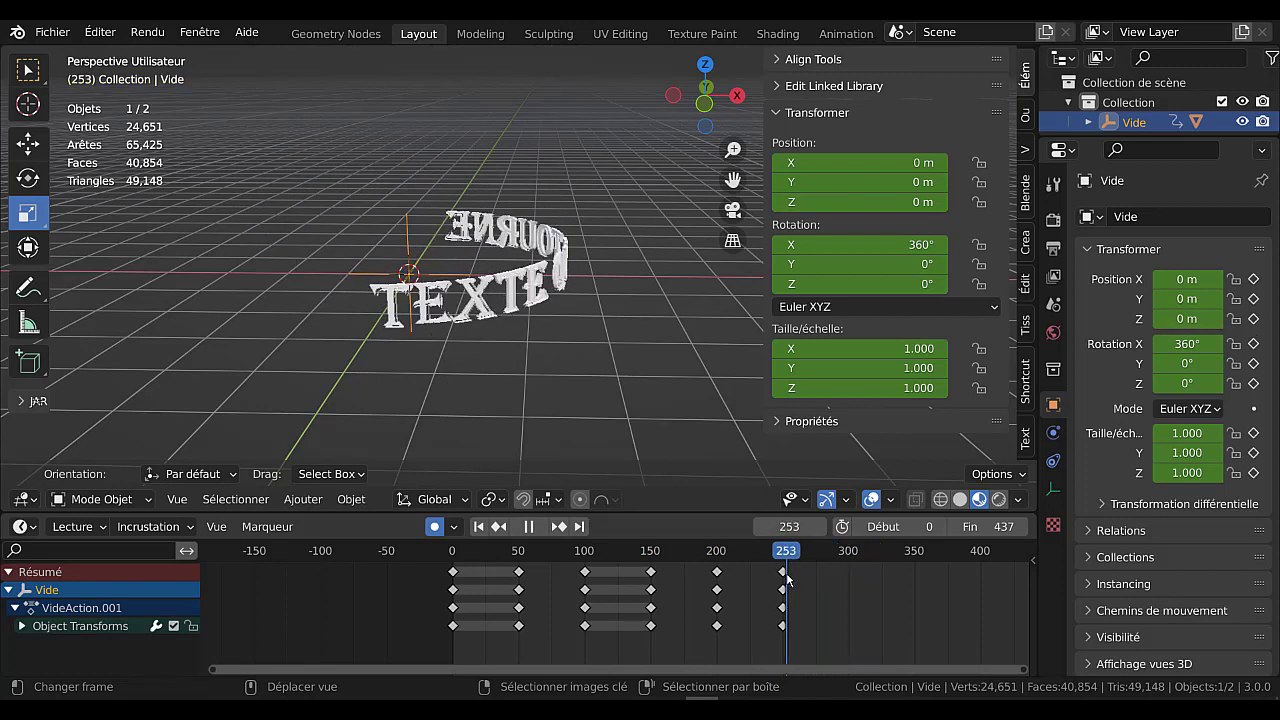
- Select the curved text and set its Z rotation to 720° at frame 350
{"action": "left_click", "coordinate": [549, 300]}
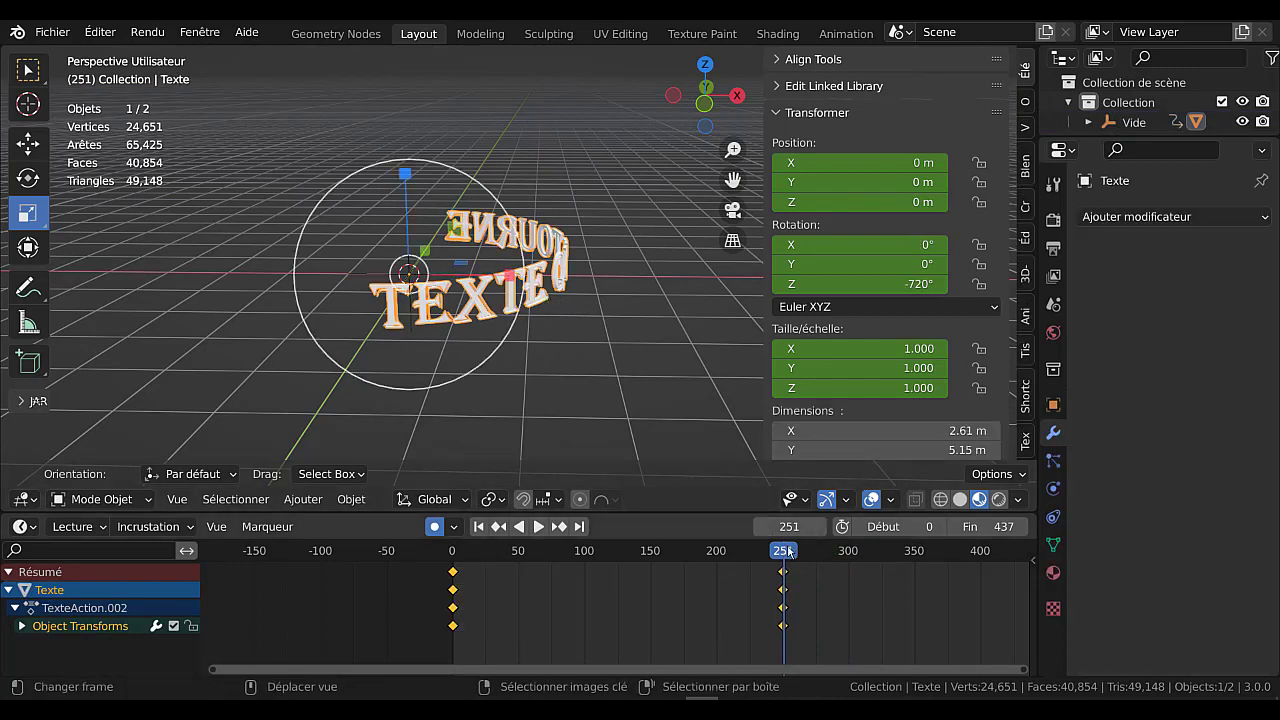
{"action": "key", "text": "ctrl+shift+space"}
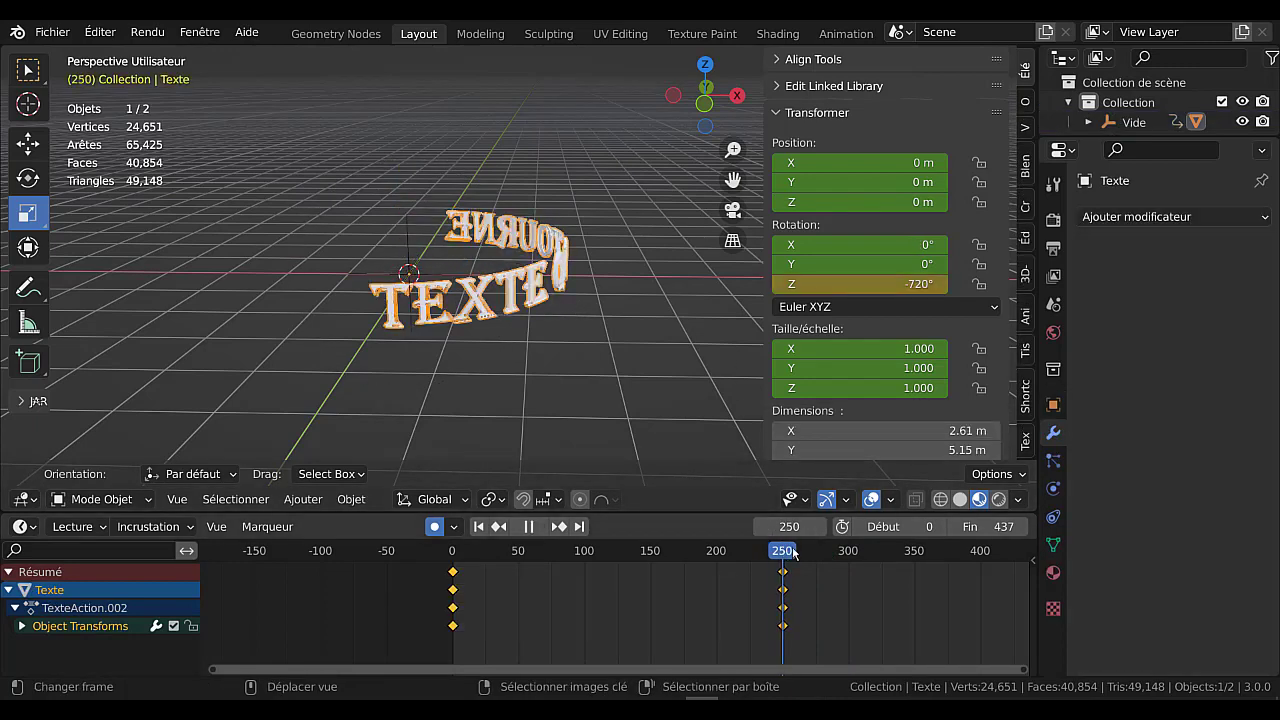
{"action": "left_click_drag", "start_coordinate": [793, 552], "coordinate": [919, 554]}
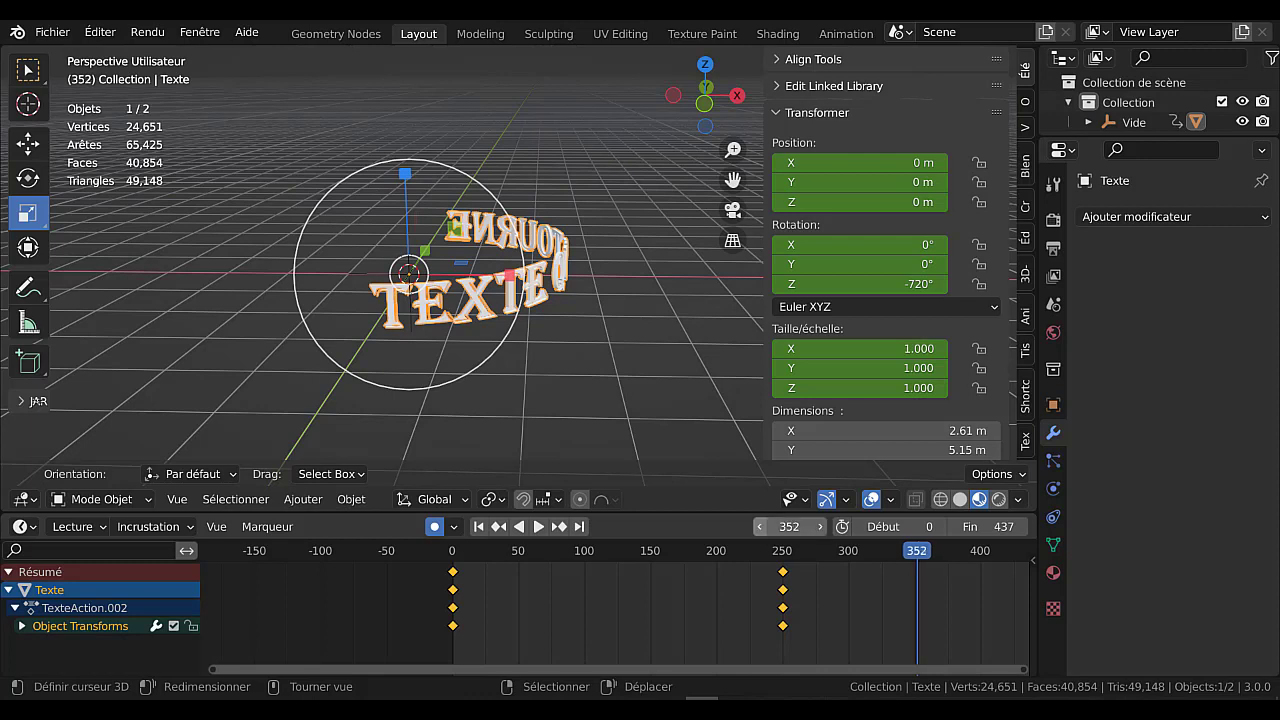
{"action": "left_click", "coordinate": [761, 526]}
{"action": "left_click", "coordinate": [761, 526]}
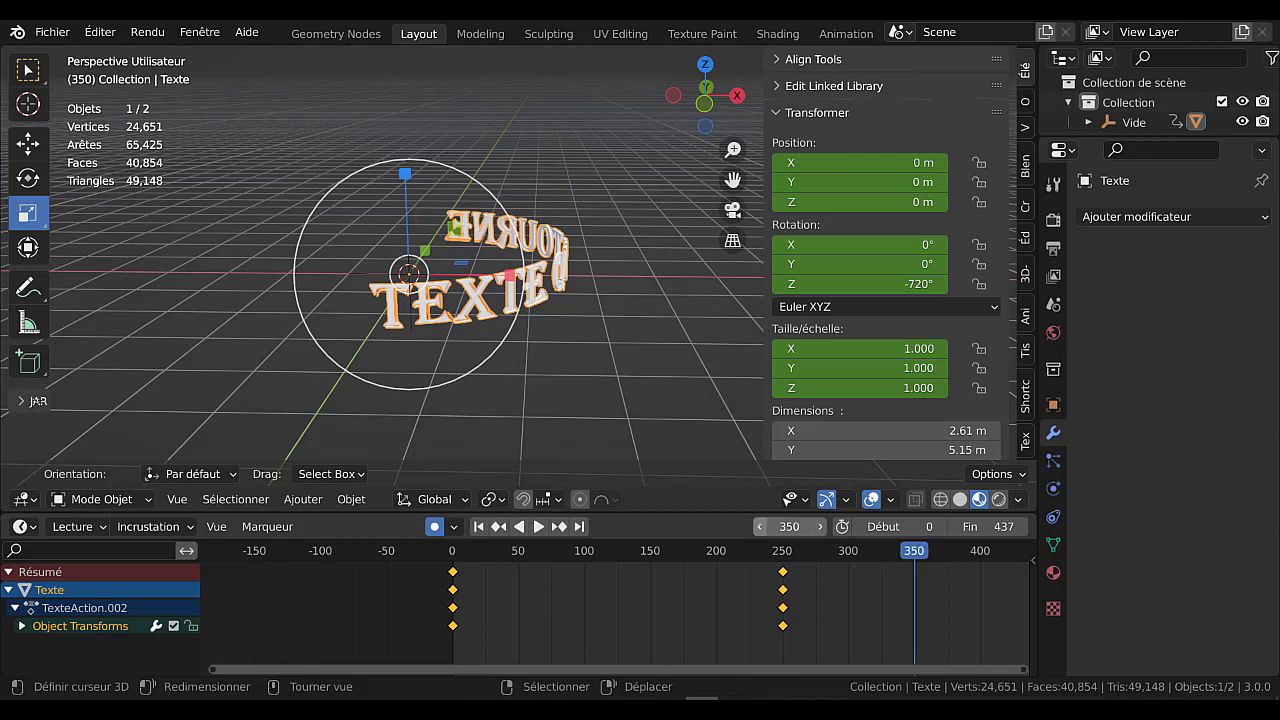
{"action": "left_click", "coordinate": [898, 285]}
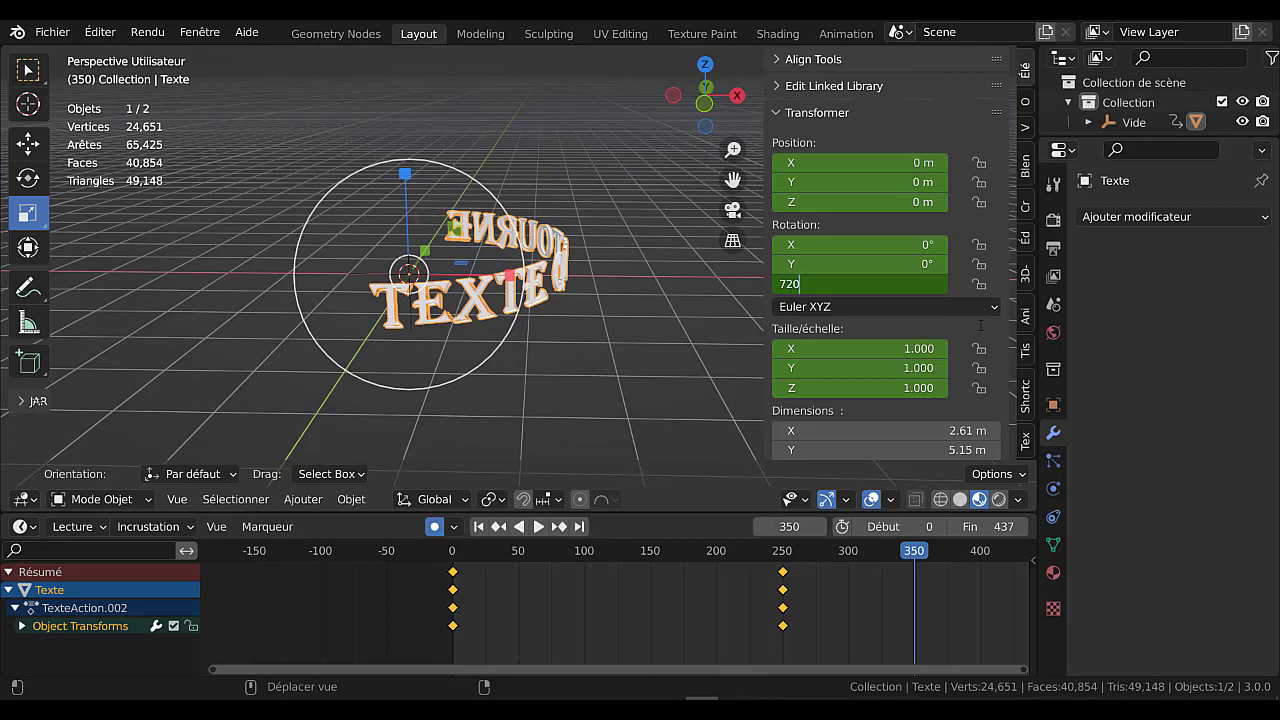
{"action": "type", "text": "720"}
{"action": "key", "text": "Return"}
- Play back the animation to check the text's added rotation
{"action": "left_click_drag", "start_coordinate": [914, 552], "coordinate": [723, 582]}
{"action": "left_click", "coordinate": [811, 573]}
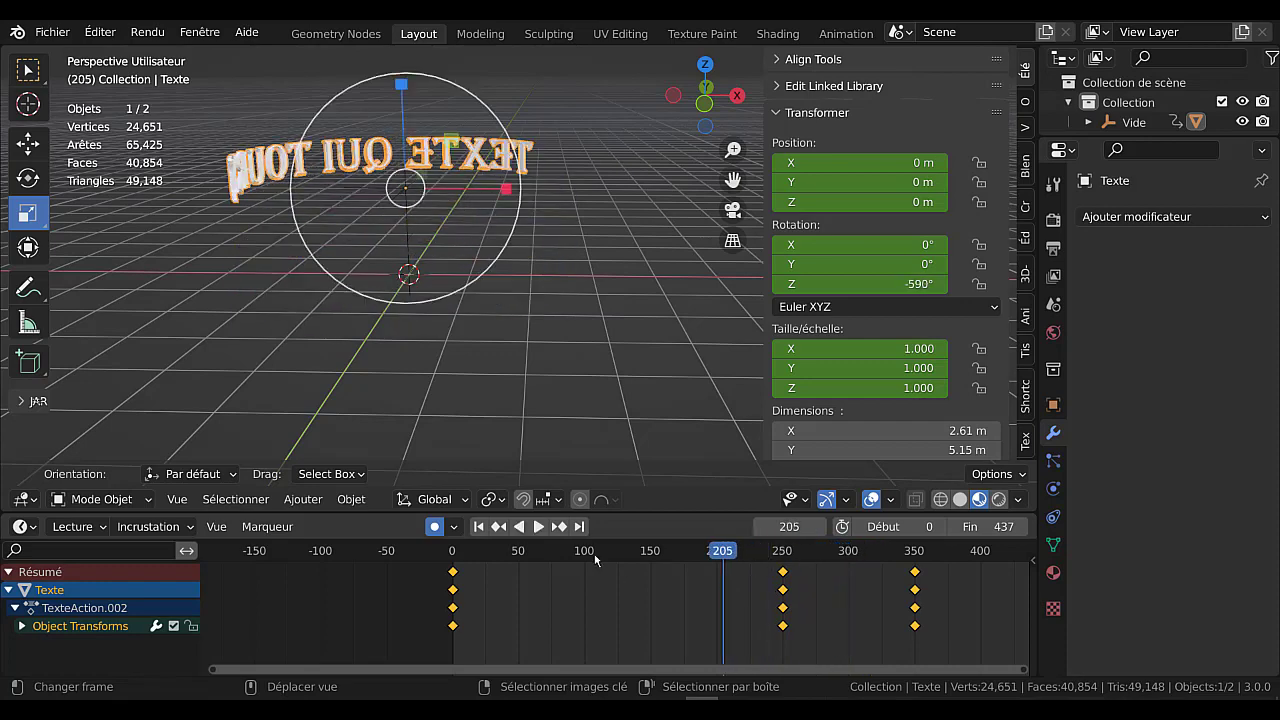
{"action": "left_click", "coordinate": [539, 526]}
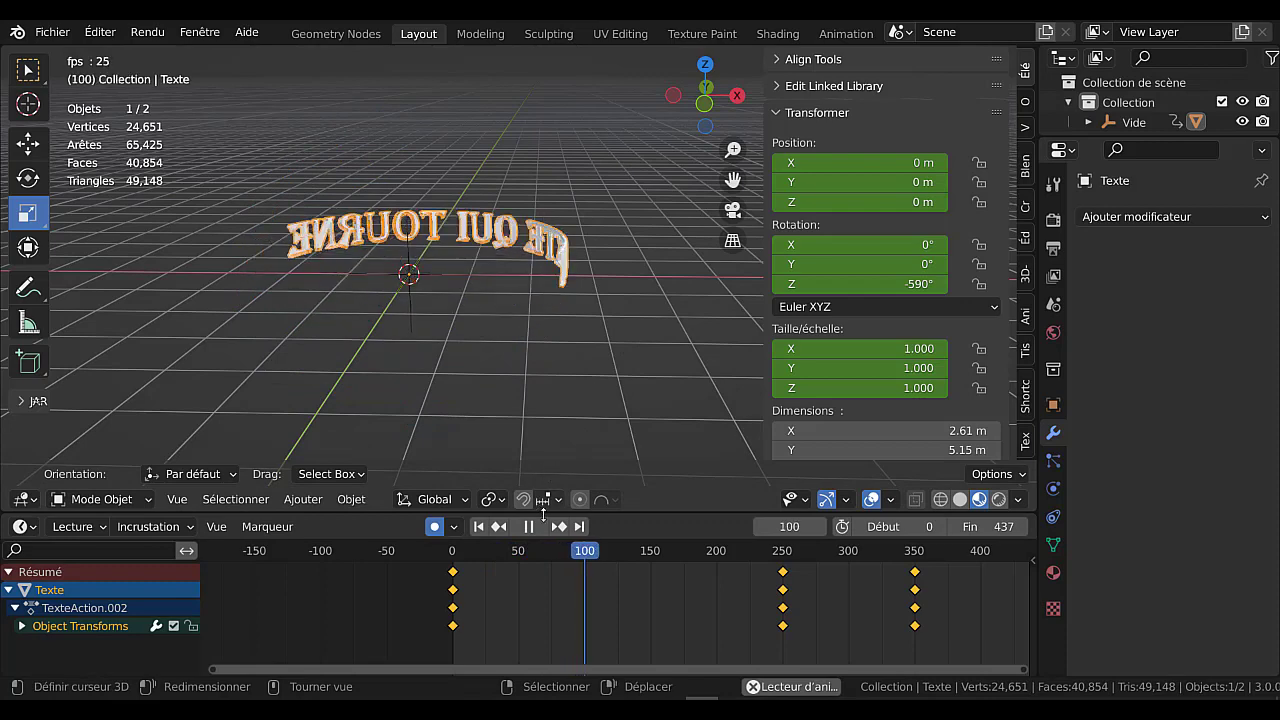
{"action": "key", "text": "space"}
- Select the Vide empty and record its full transform keyframe at frame 250 with a Z scale of 1.013
{"action": "left_click", "coordinate": [411, 305]}
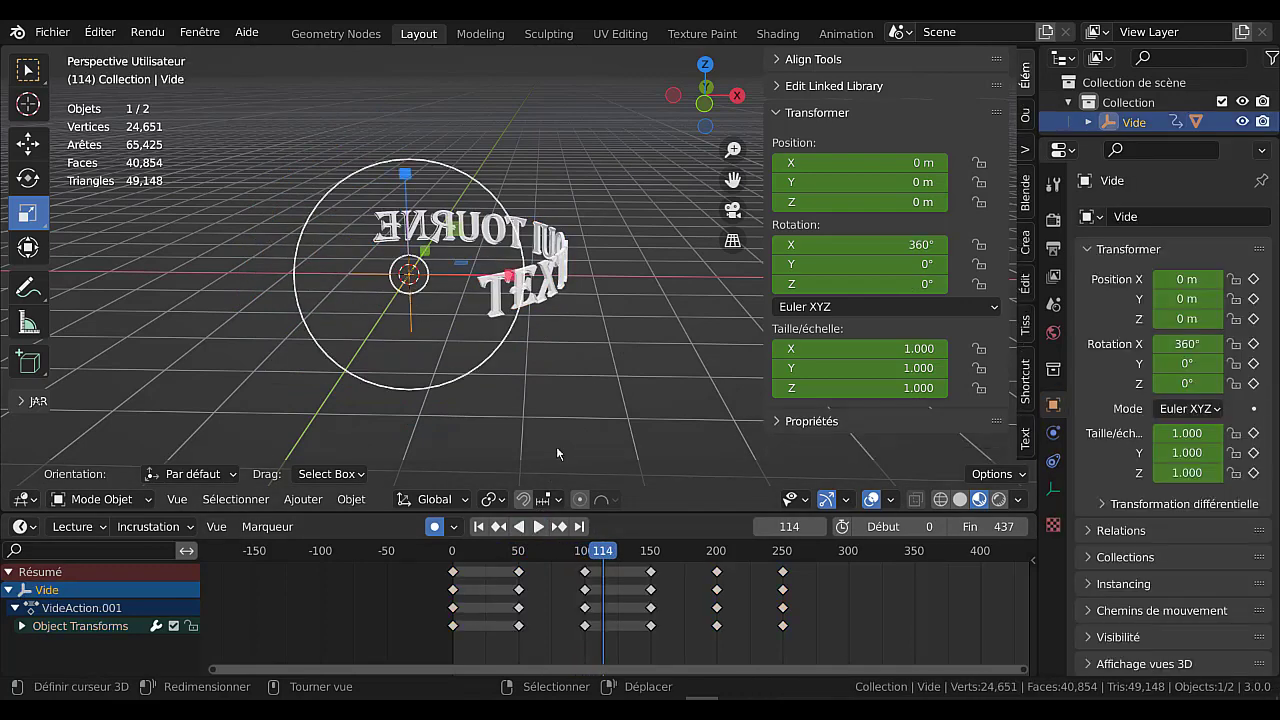
{"action": "left_click_drag", "start_coordinate": [607, 563], "coordinate": [783, 577]}
{"action": "mouse_move", "coordinate": [782, 575]}
{"action": "left_mouse_down"}
{"action": "mouse_move", "coordinate": [800, 575]}
{"action": "mouse_move", "coordinate": [784, 578]}
{"action": "left_mouse_up"}
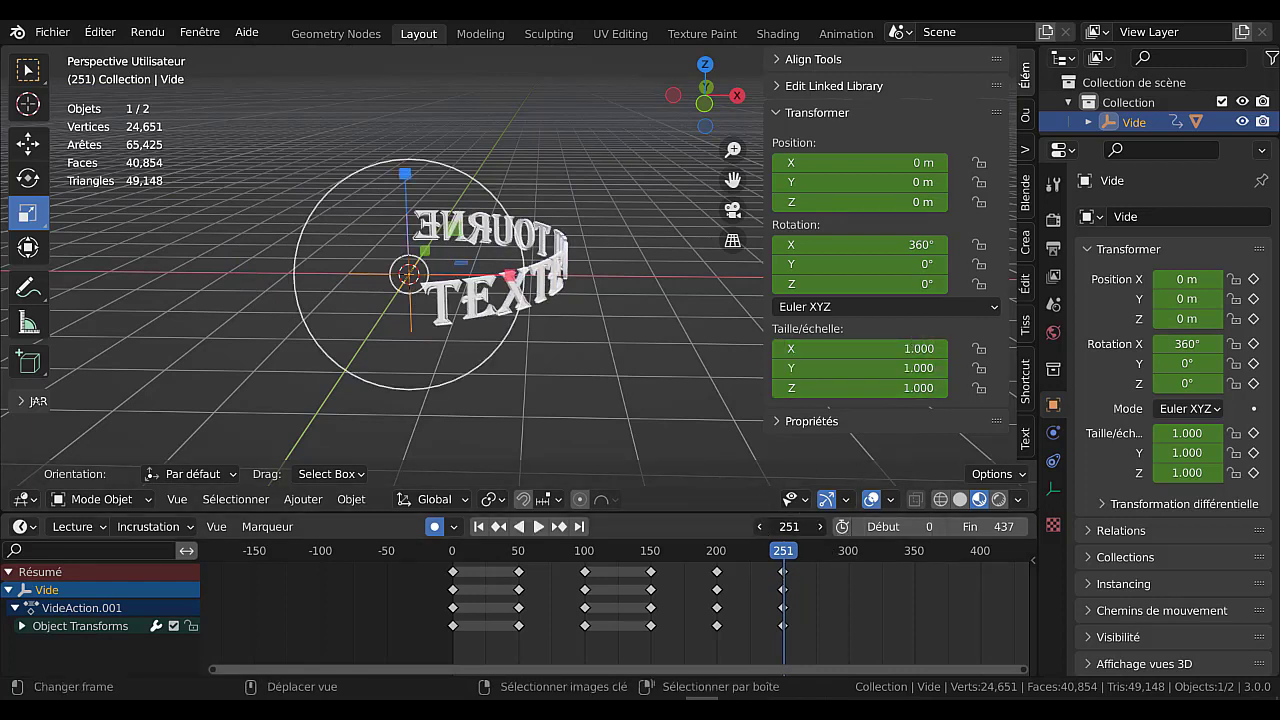
{"action": "key", "text": "Left"}
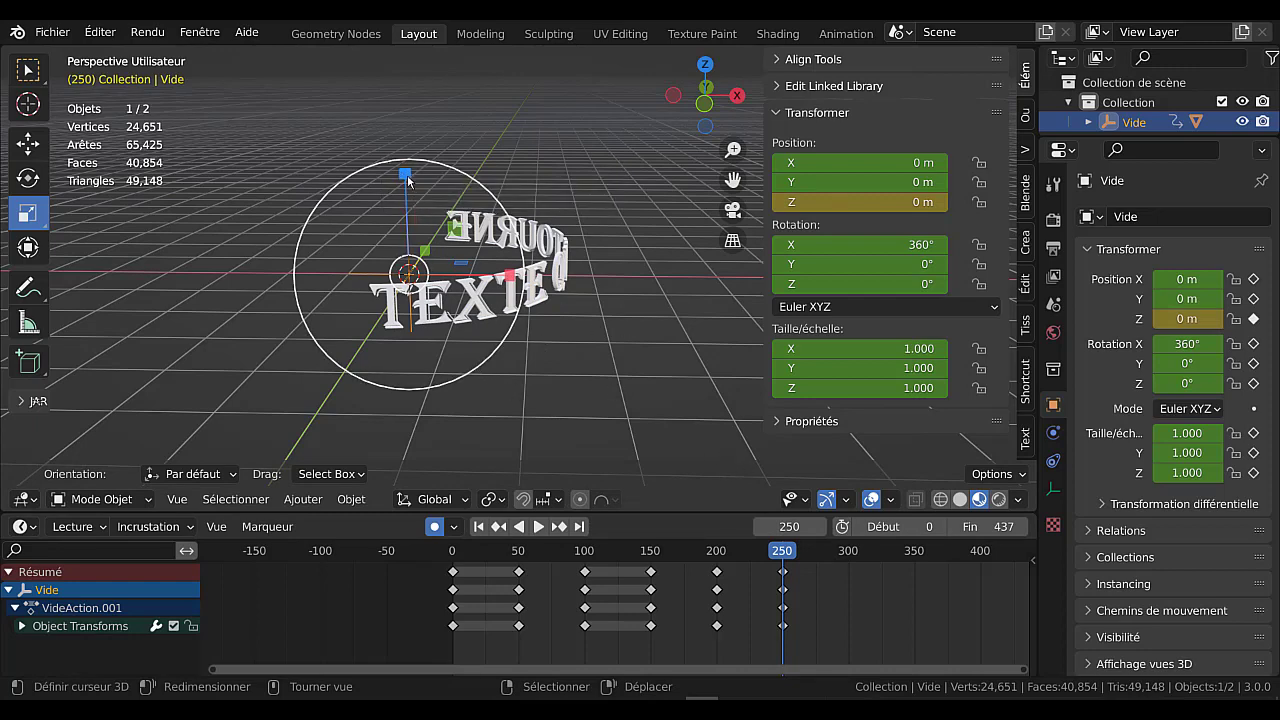
{"action": "left_click_drag", "start_coordinate": [407, 180], "coordinate": [407, 177]}
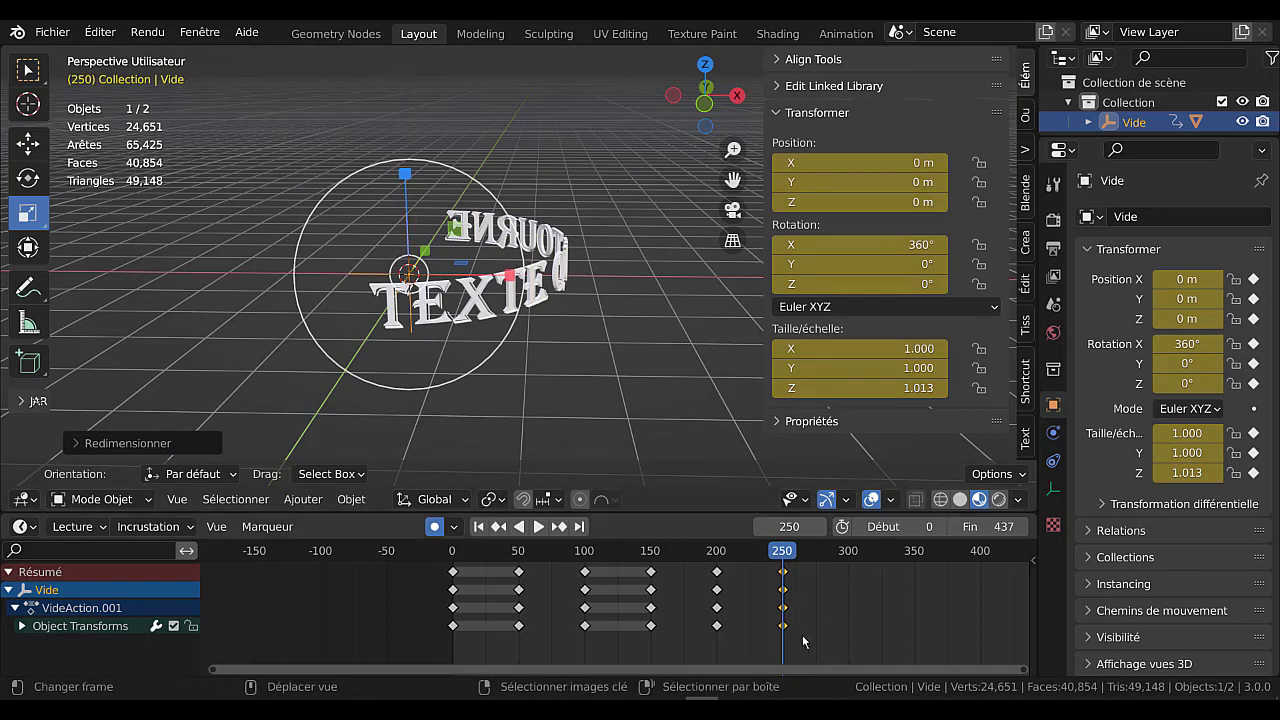
- Set the Vide empty's Y rotation to -360° at frame 300 and play back the motion
{"action": "key", "text": "space"}
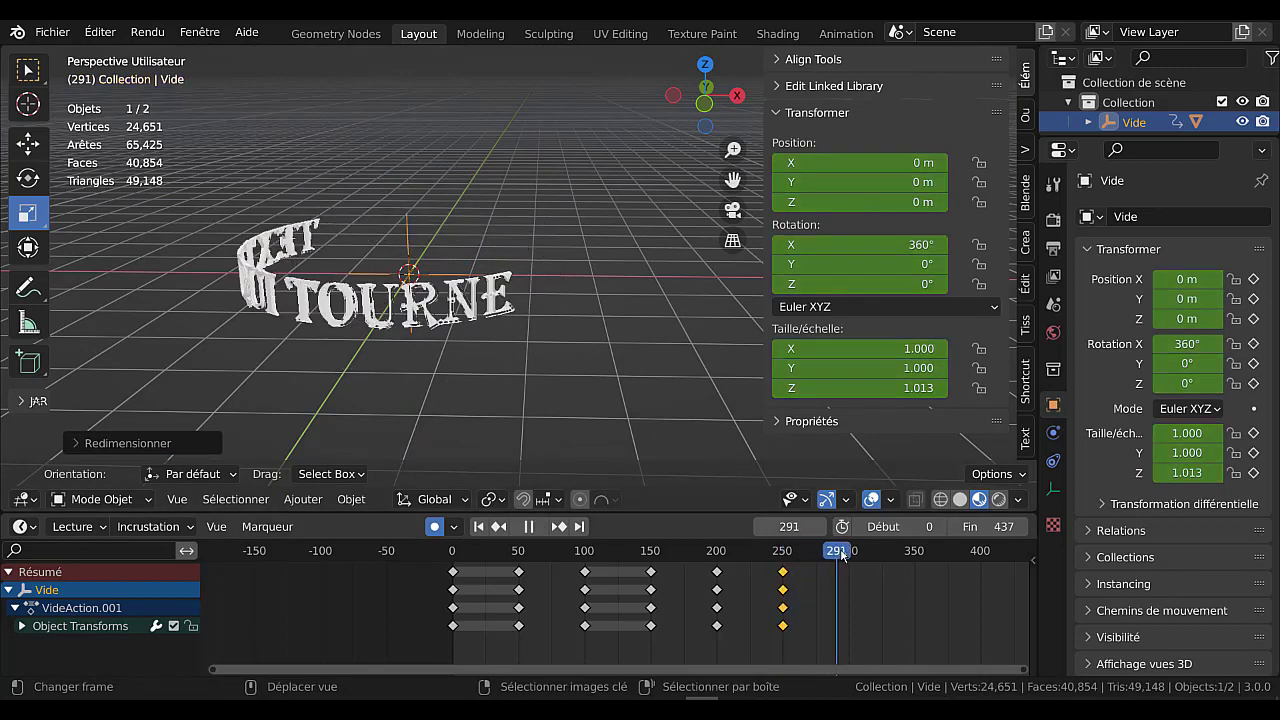
{"action": "mouse_move", "coordinate": [873, 557]}
{"action": "left_mouse_down"}
{"action": "mouse_move", "coordinate": [822, 558]}
{"action": "mouse_move", "coordinate": [849, 563]}
{"action": "left_mouse_up"}
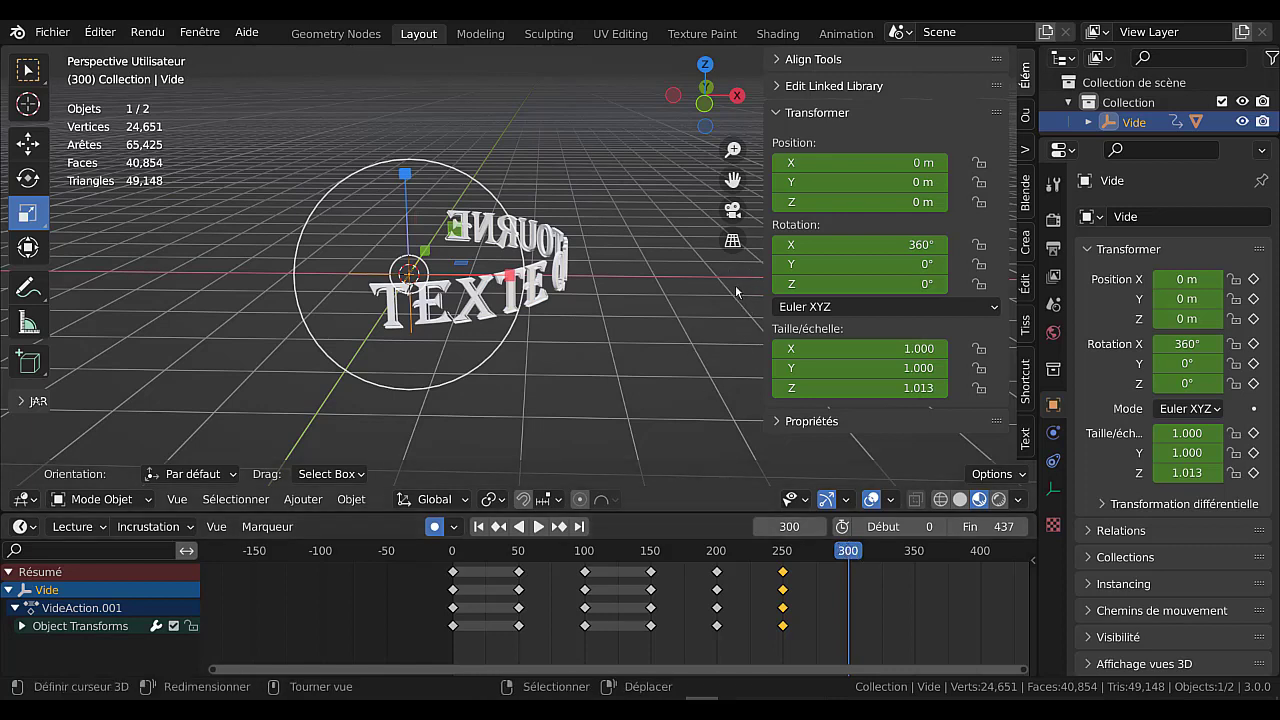
{"action": "left_click", "coordinate": [907, 264]}
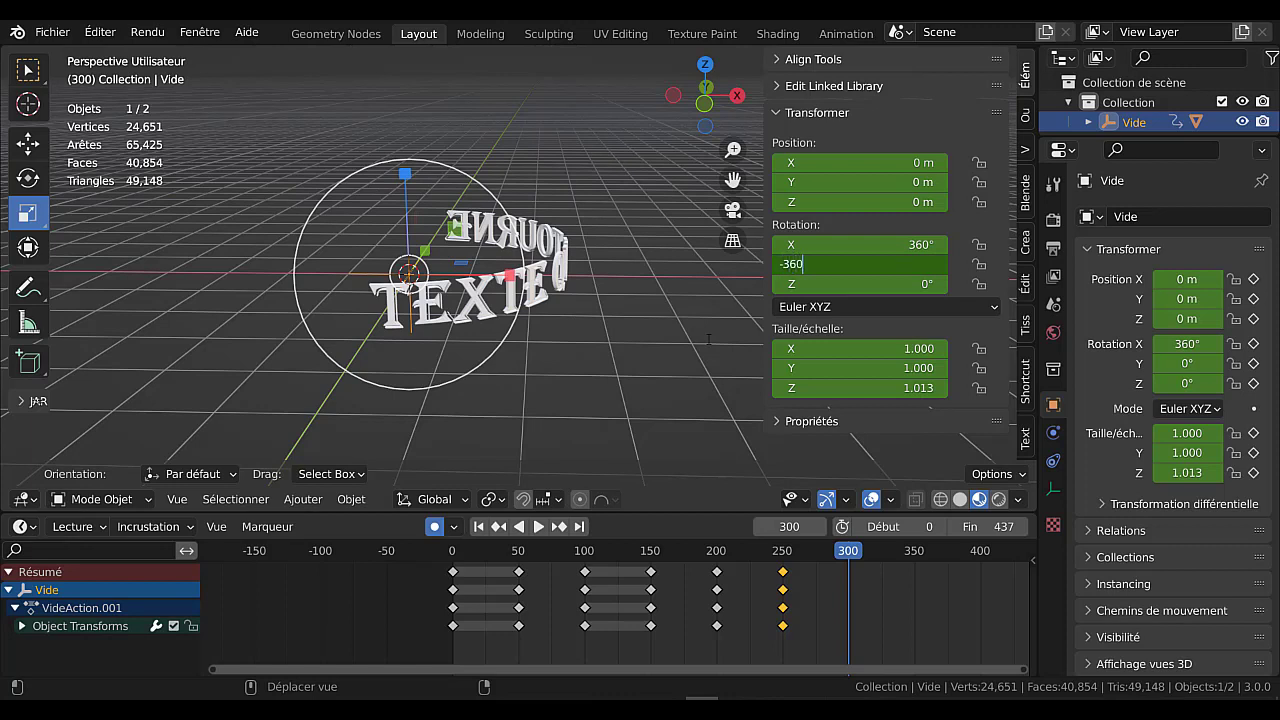
{"action": "key", "text": "Return"}
{"action": "left_click_drag", "start_coordinate": [848, 559], "coordinate": [784, 558]}
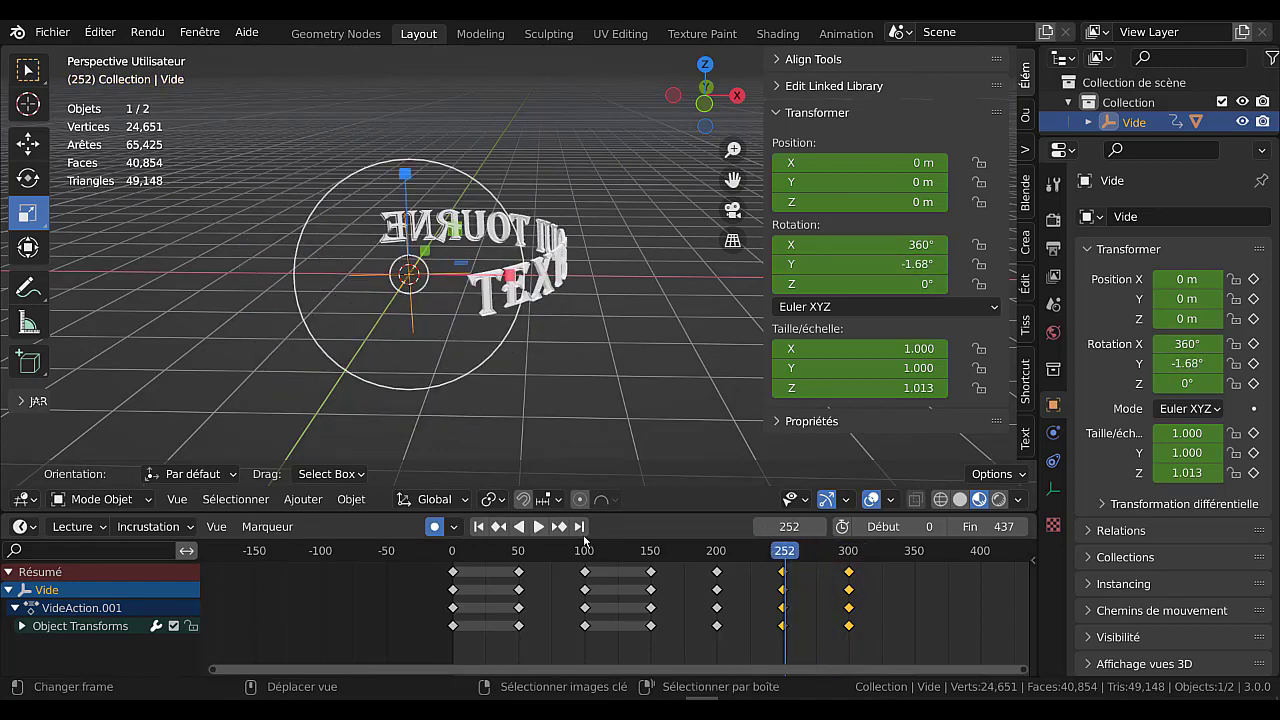
{"action": "left_click", "coordinate": [538, 526]}
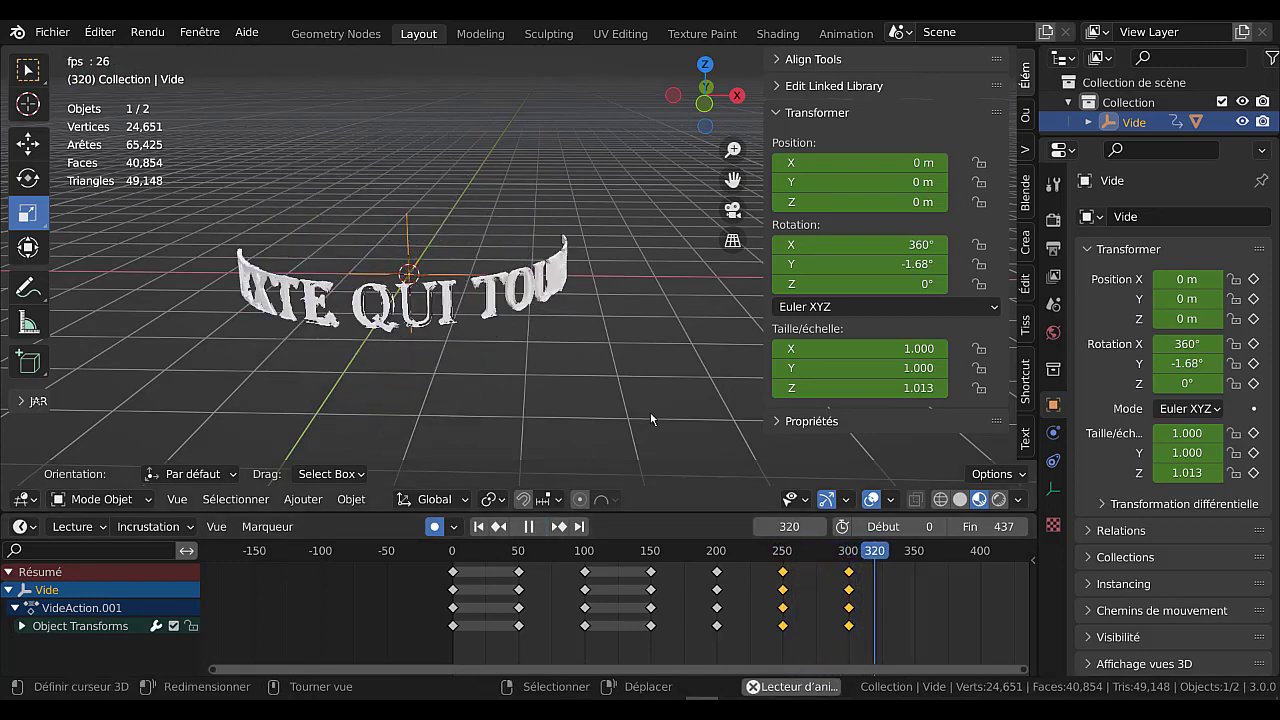
{"action": "left_click", "coordinate": [691, 552]}
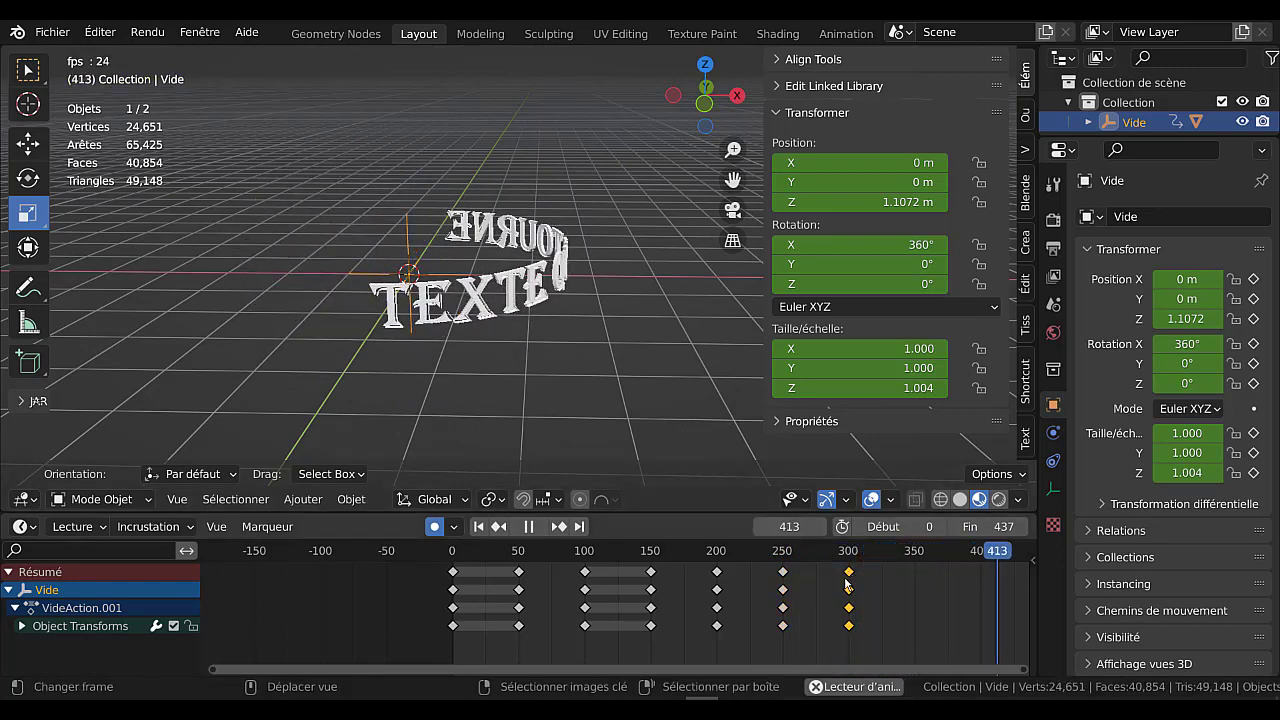
- Delete the Vide empty's keyframes at frames 250 and 300
{"action": "key", "text": "x"}
{"action": "key", "text": "Escape"}
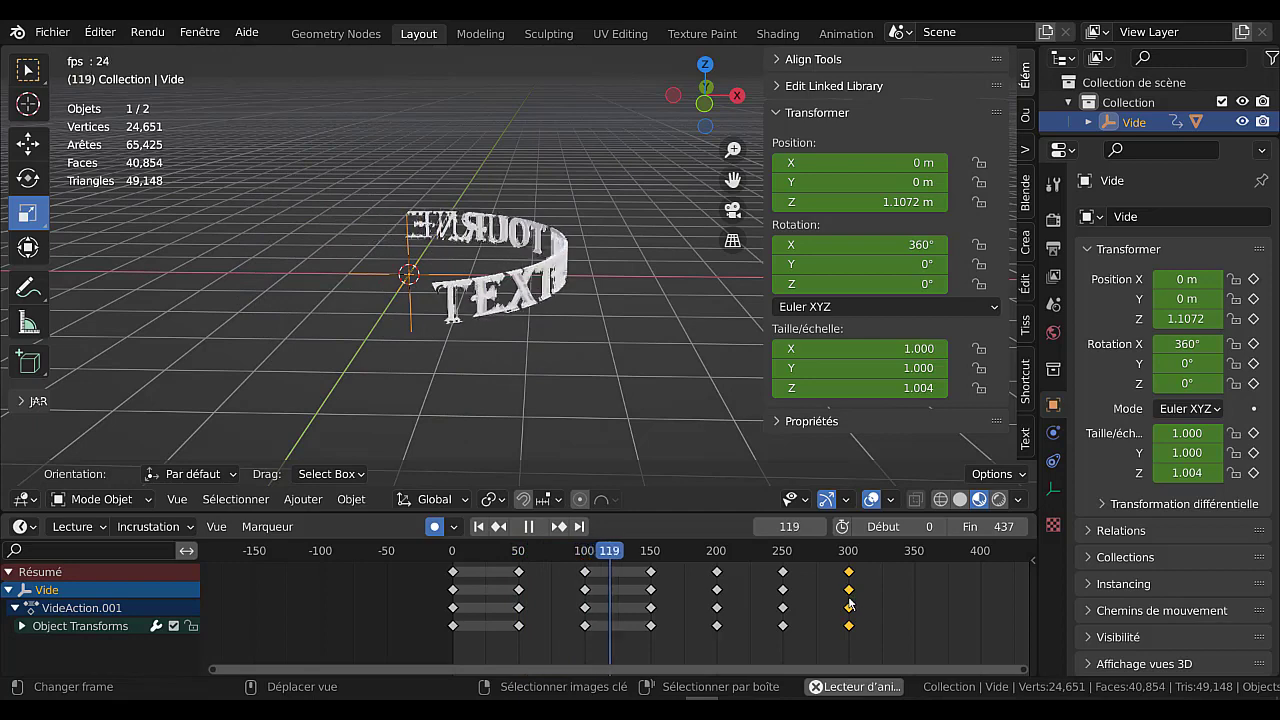
{"action": "right_click", "coordinate": [783, 591]}
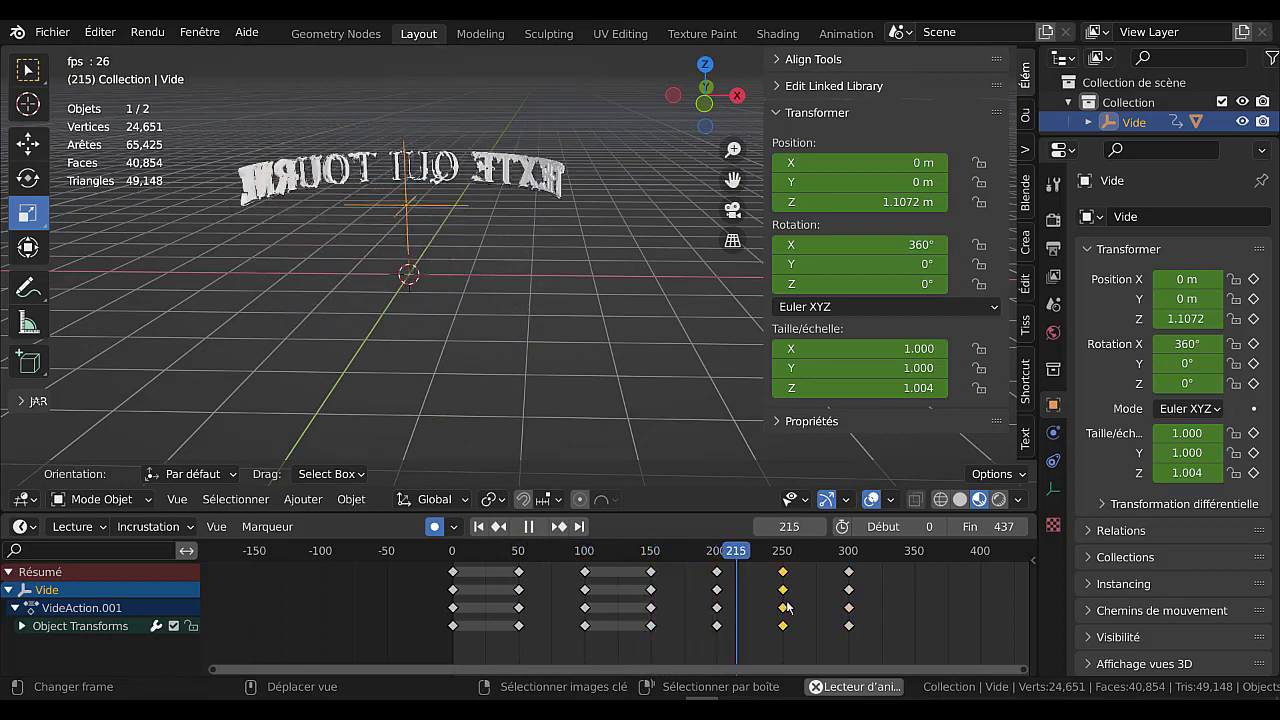
{"action": "key", "text": "x"}
{"action": "left_click", "coordinate": [781, 597]}
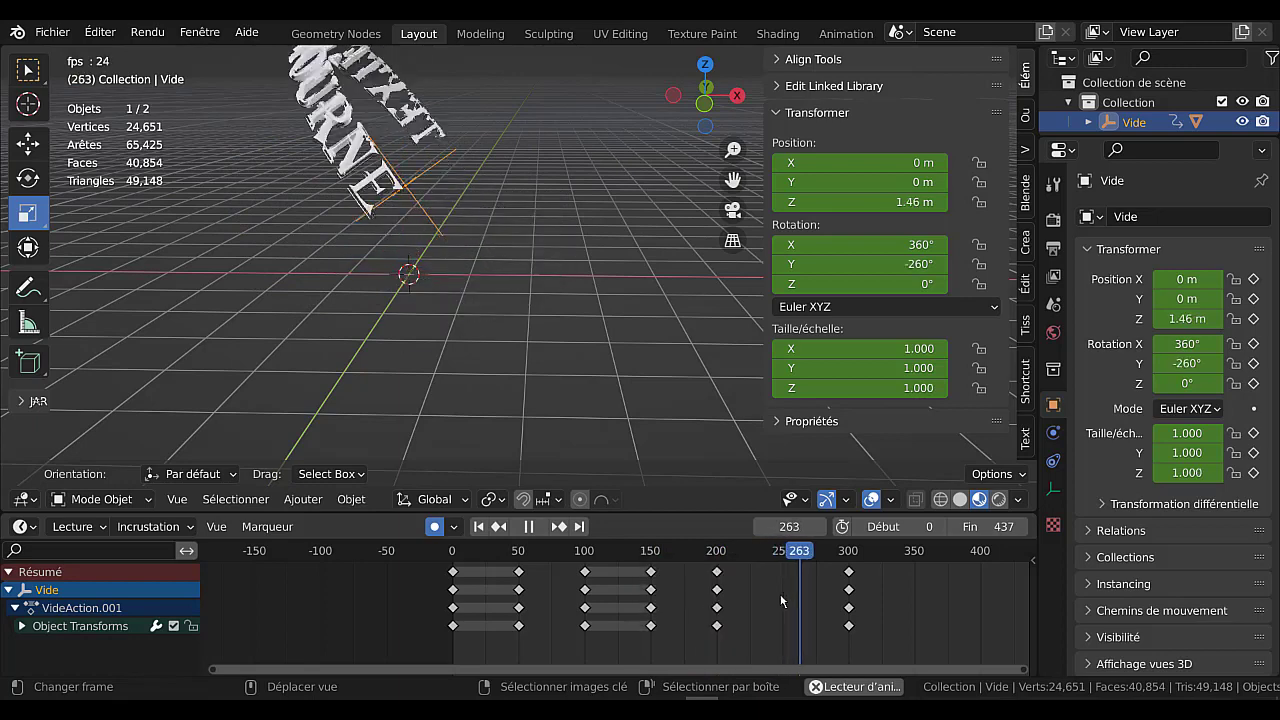
{"action": "left_click", "coordinate": [676, 616]}
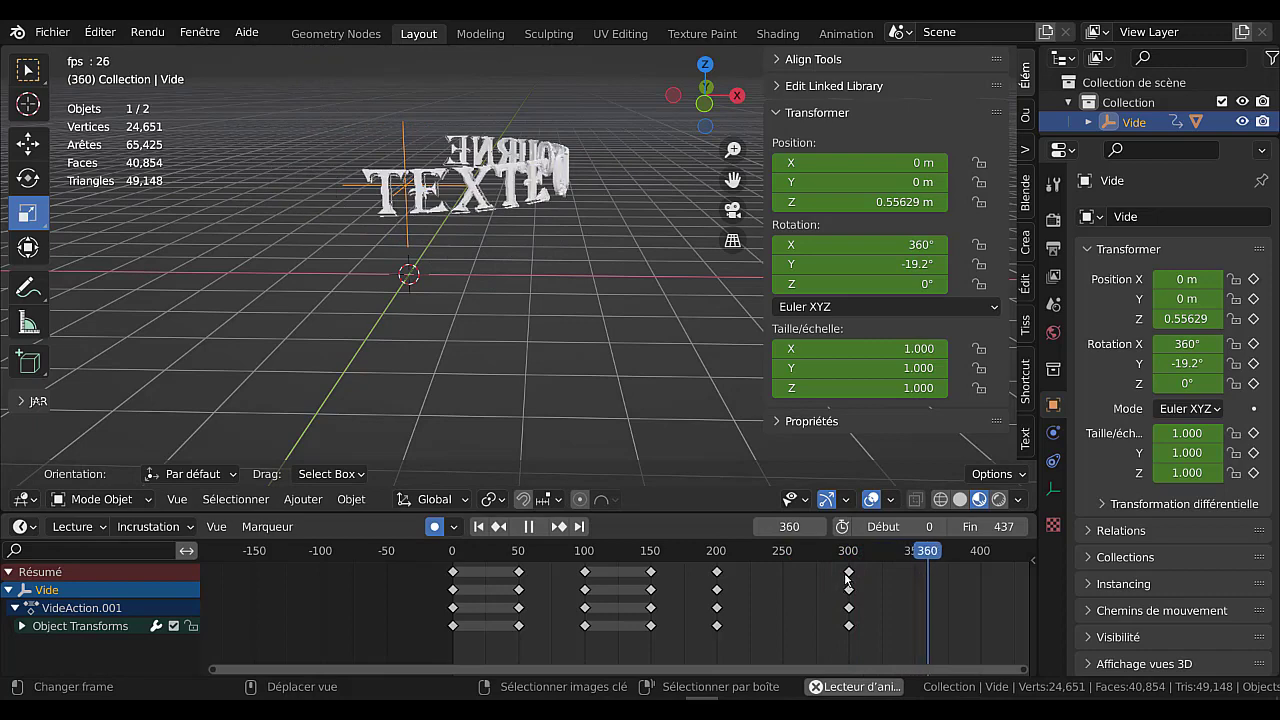
{"action": "right_click", "coordinate": [846, 576]}
{"action": "key", "text": "x"}
{"action": "left_click", "coordinate": [738, 602]}
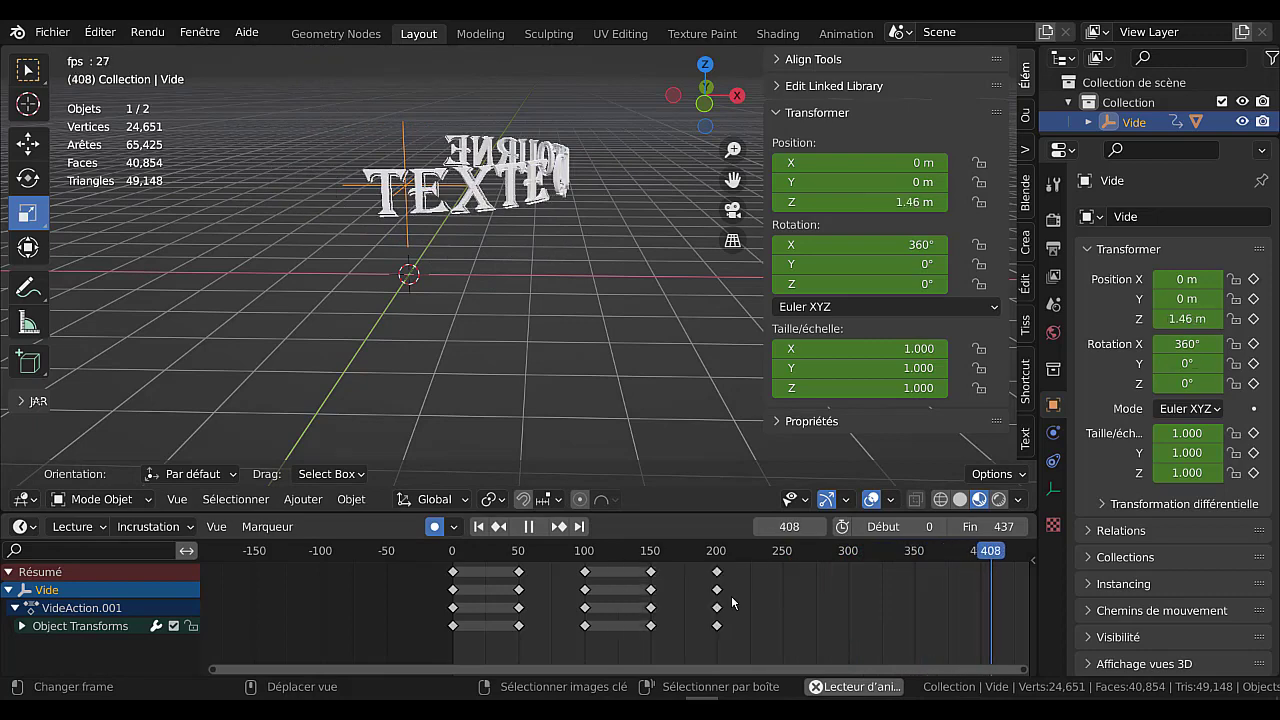
{"action": "left_click", "coordinate": [645, 558]}
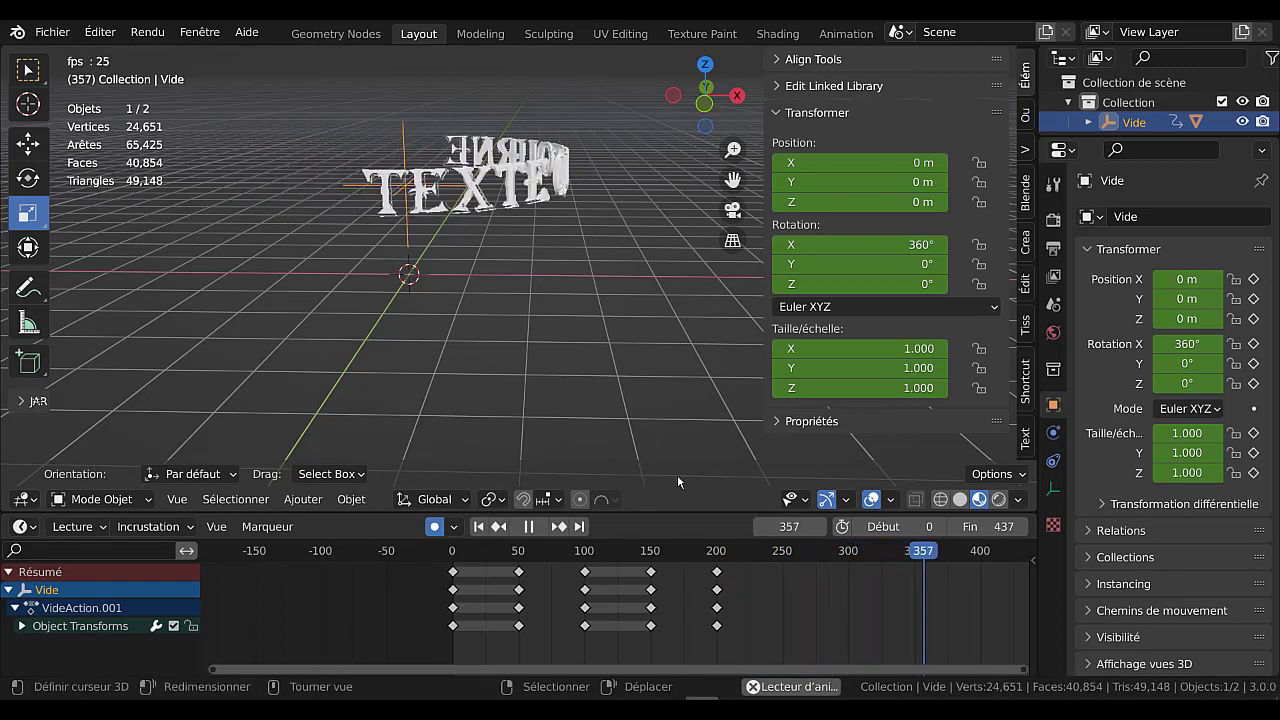
- Select the curved text and delete its keyframe at frame 350
{"action": "right_click", "coordinate": [459, 196]}
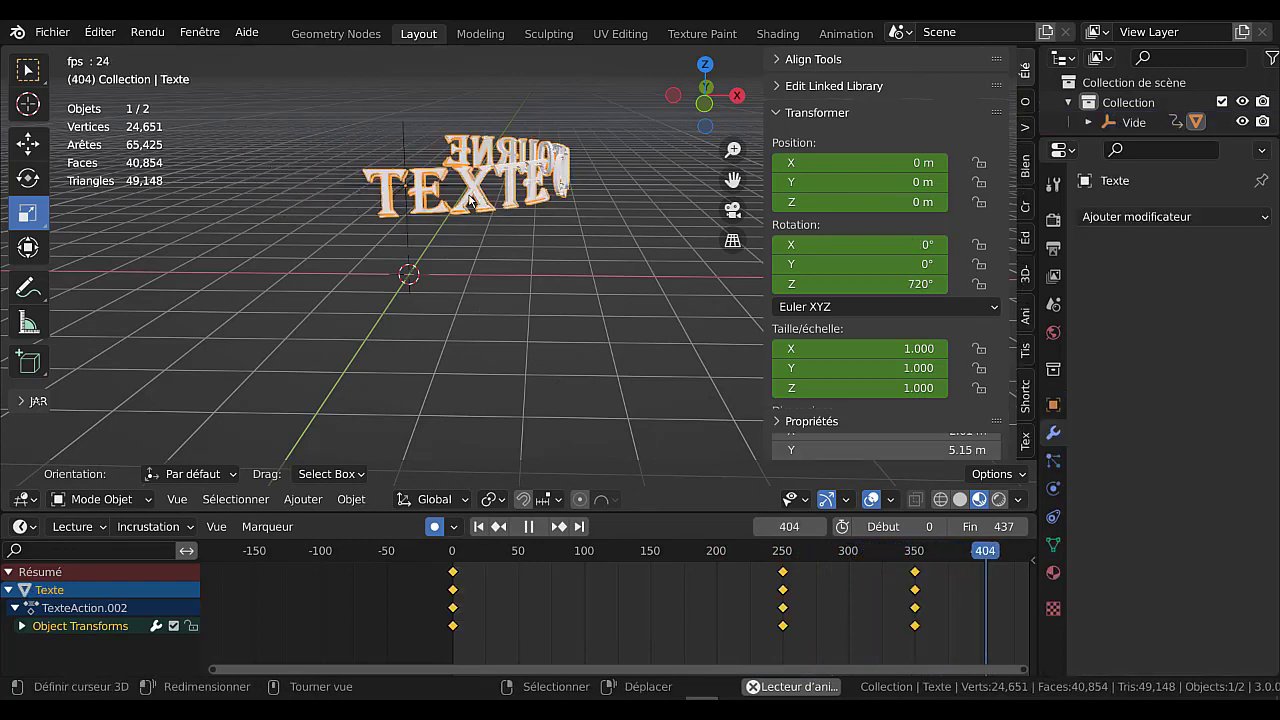
{"action": "right_click", "coordinate": [915, 590]}
{"action": "key", "text": "x"}
{"action": "left_click", "coordinate": [785, 591]}
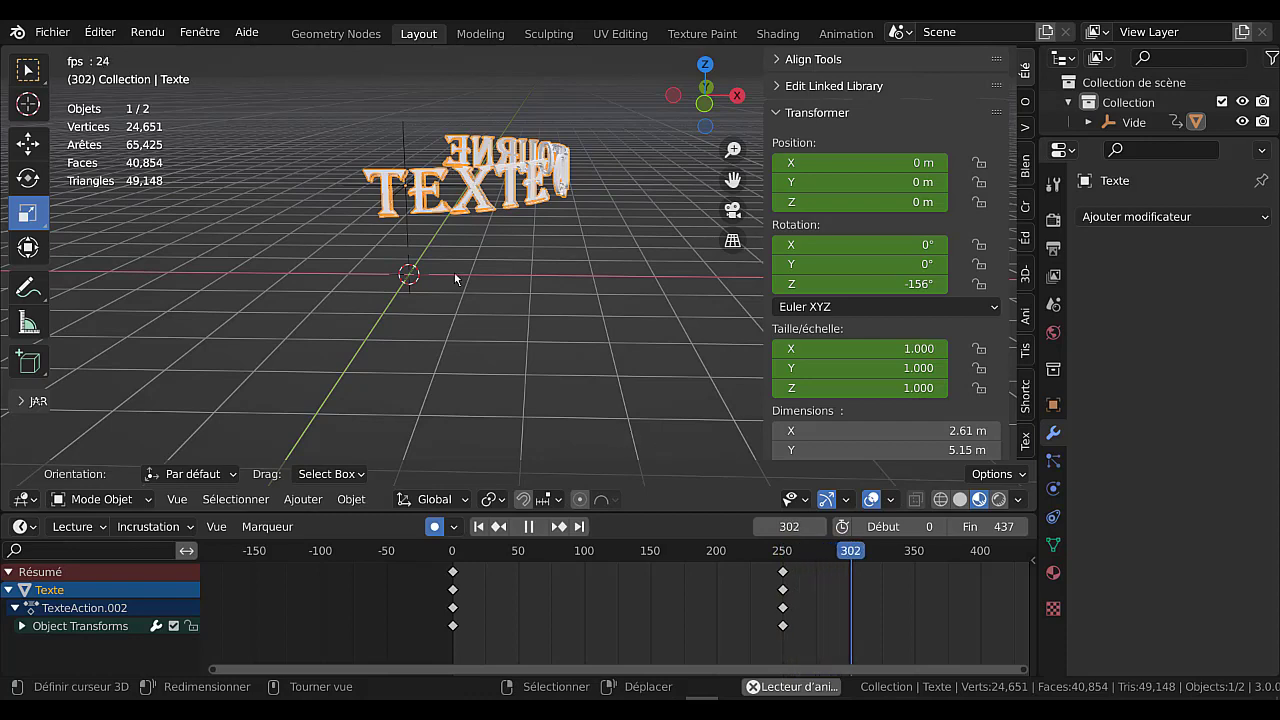
- Select the Vide empty, set its Z position to 0 m at frame 251, and play back the descent
{"action": "left_click", "coordinate": [408, 240]}
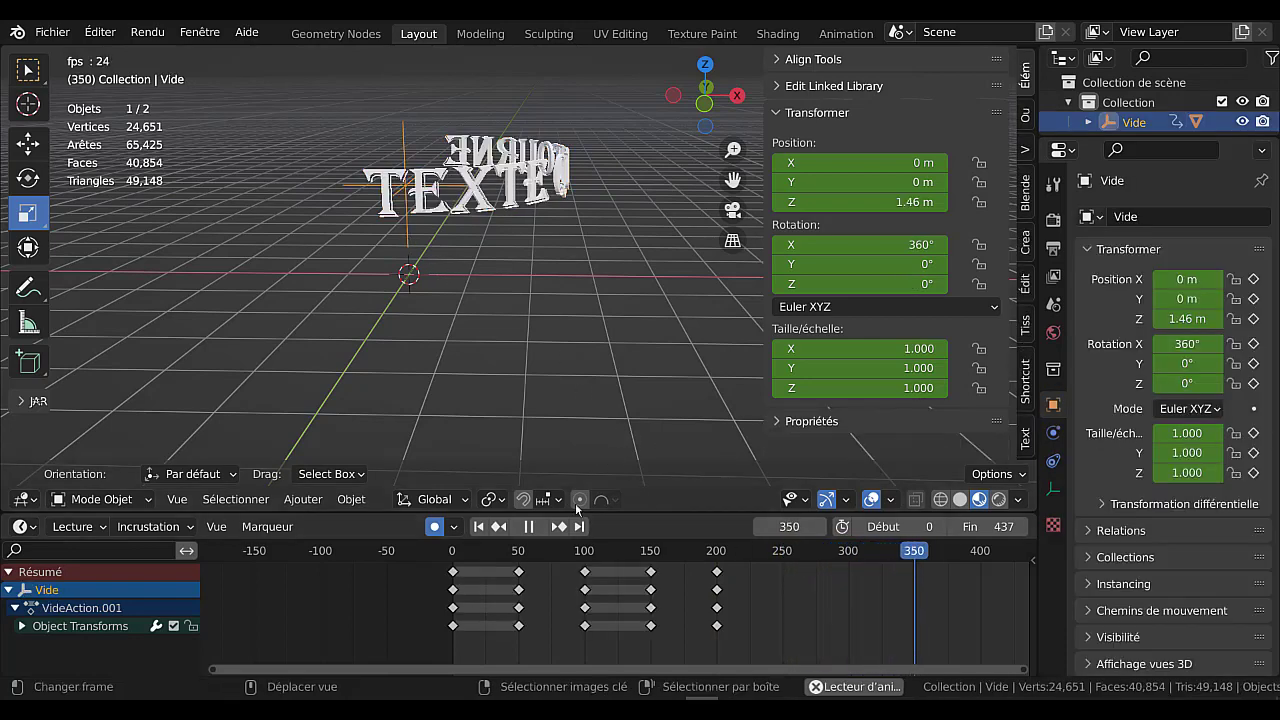
{"action": "key", "text": "space"}
{"action": "left_click_drag", "start_coordinate": [933, 552], "coordinate": [783, 562]}
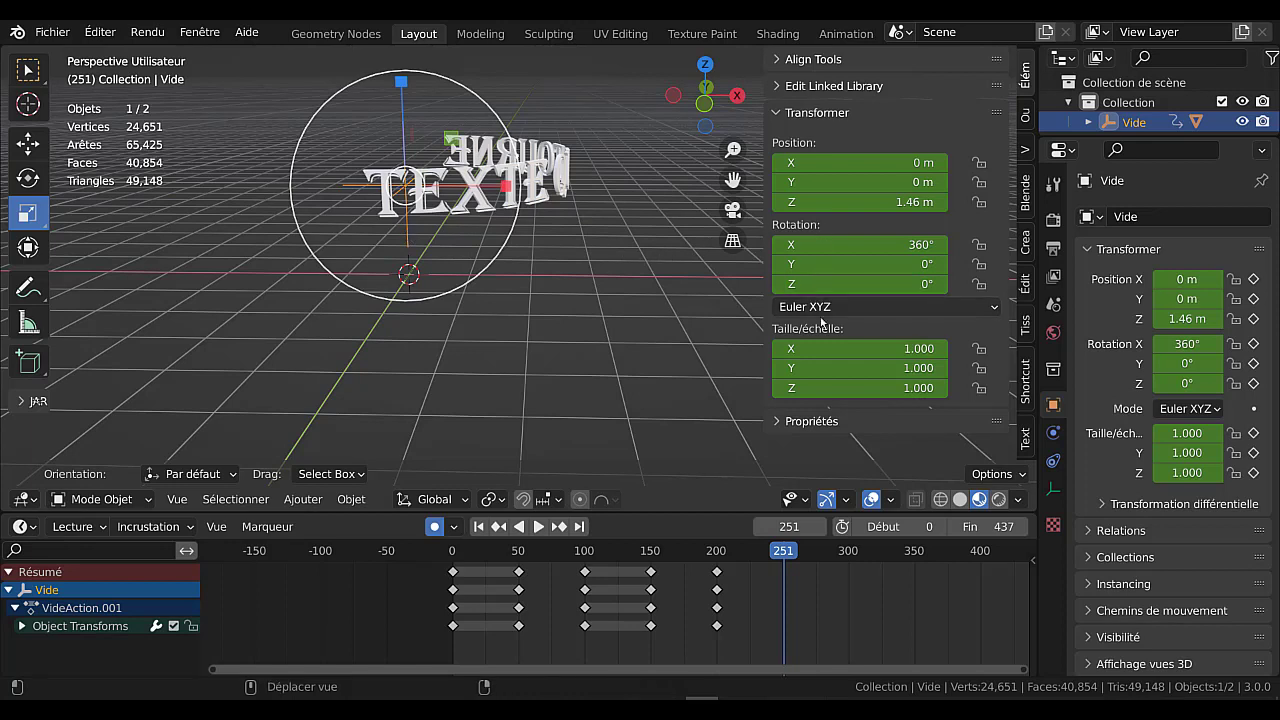
{"action": "left_click", "coordinate": [885, 204]}
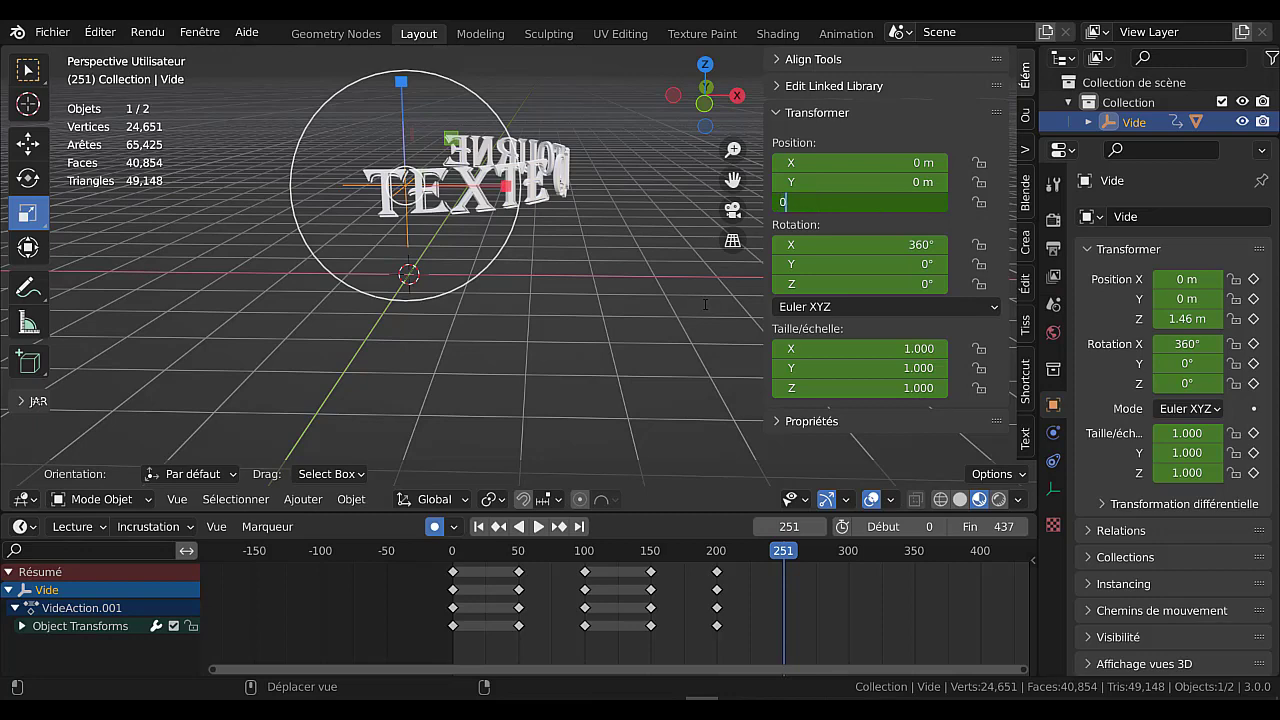
{"action": "type", "text": "0"}
{"action": "key", "text": "Return"}
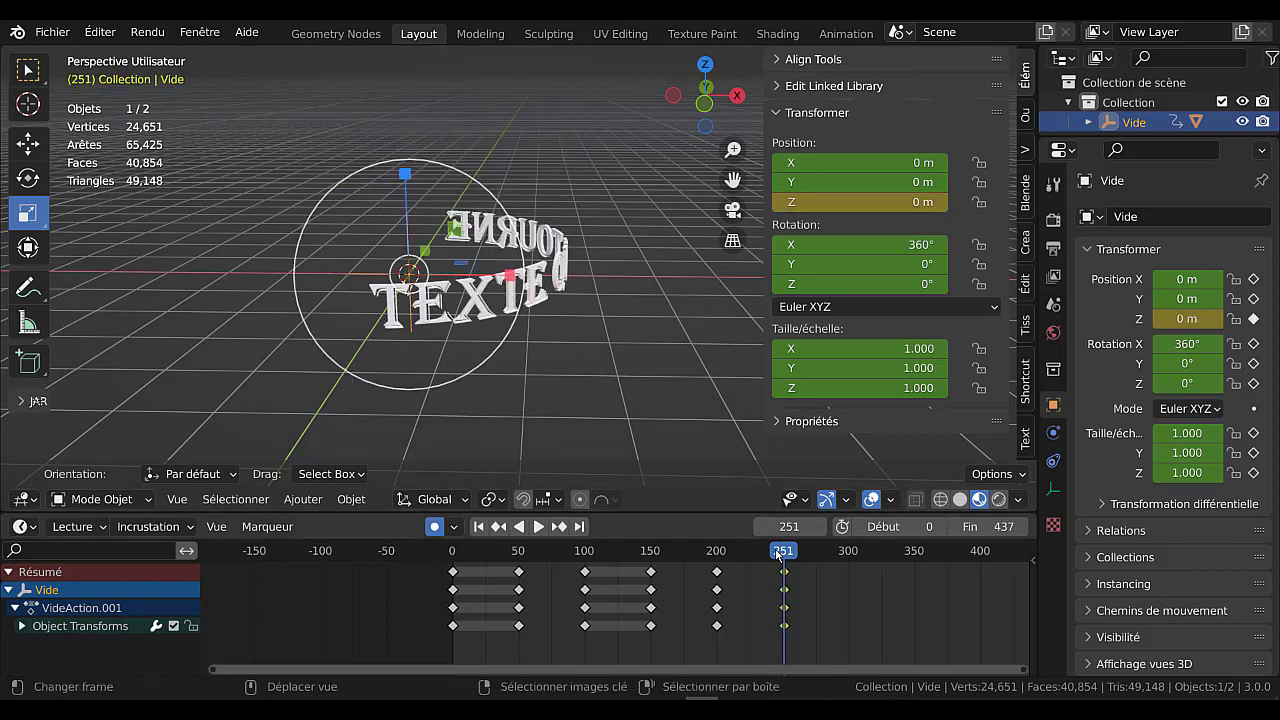
{"action": "left_click_drag", "start_coordinate": [778, 553], "coordinate": [682, 553]}
{"action": "left_click", "coordinate": [539, 527]}
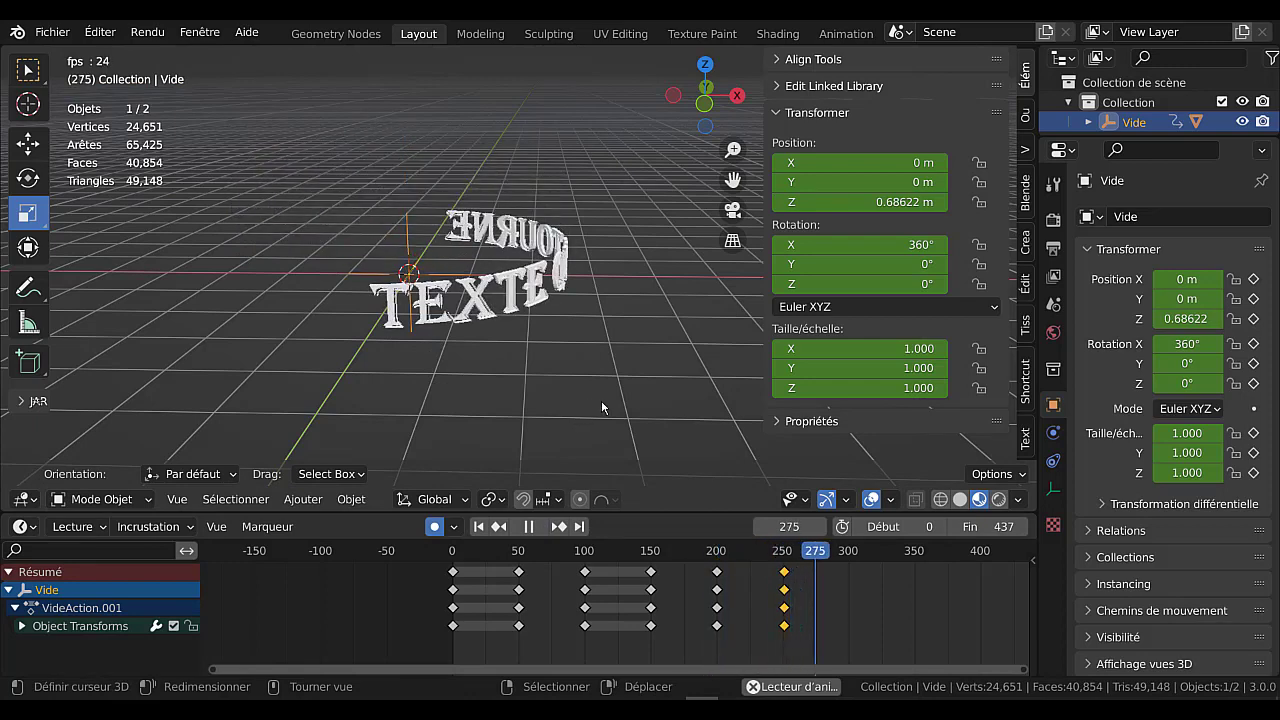
- Record the Vide empty's full transform keyframe at frame 276, keeping its current pose
{"action": "key", "text": "space"}
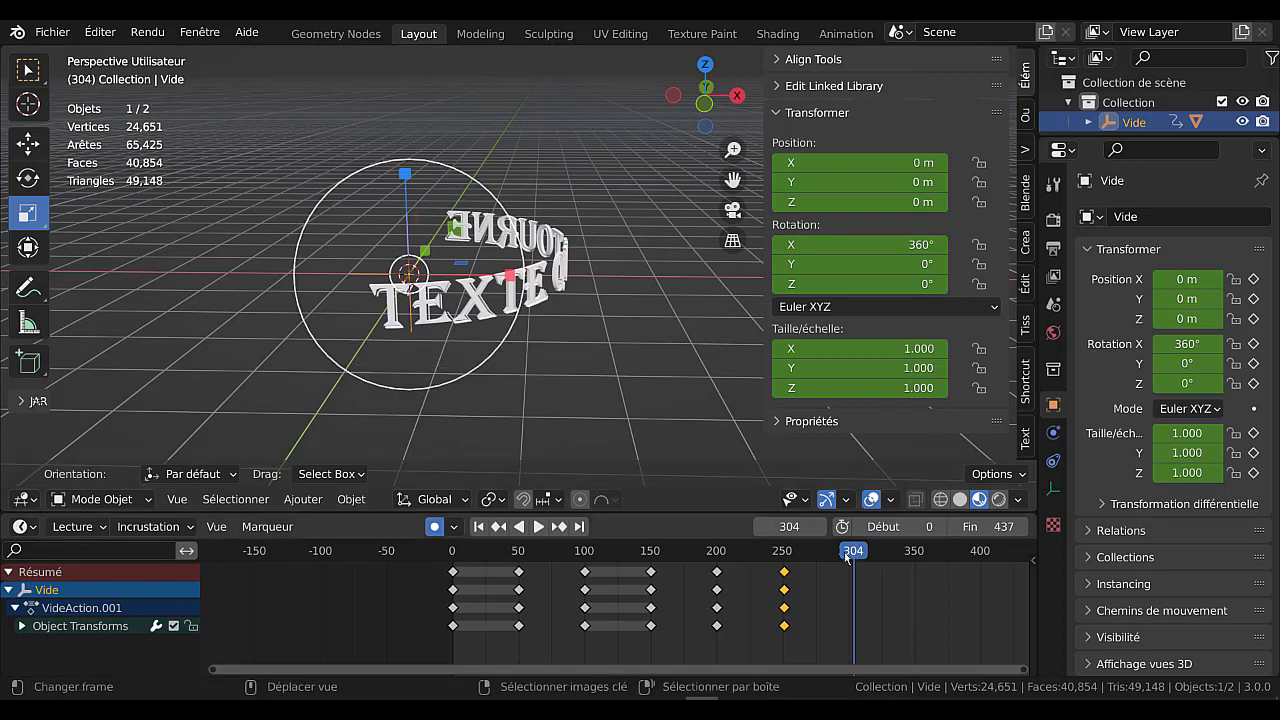
{"action": "left_click_drag", "start_coordinate": [846, 556], "coordinate": [818, 561]}
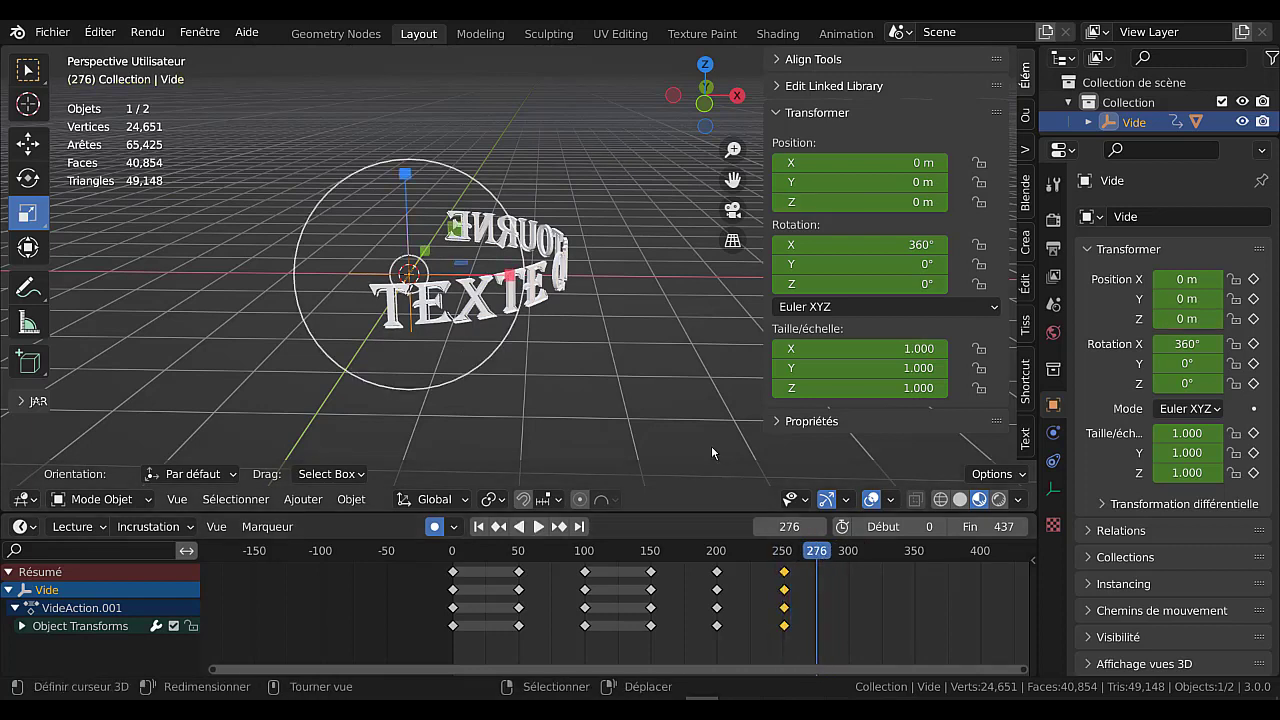
{"action": "left_click", "coordinate": [404, 178]}
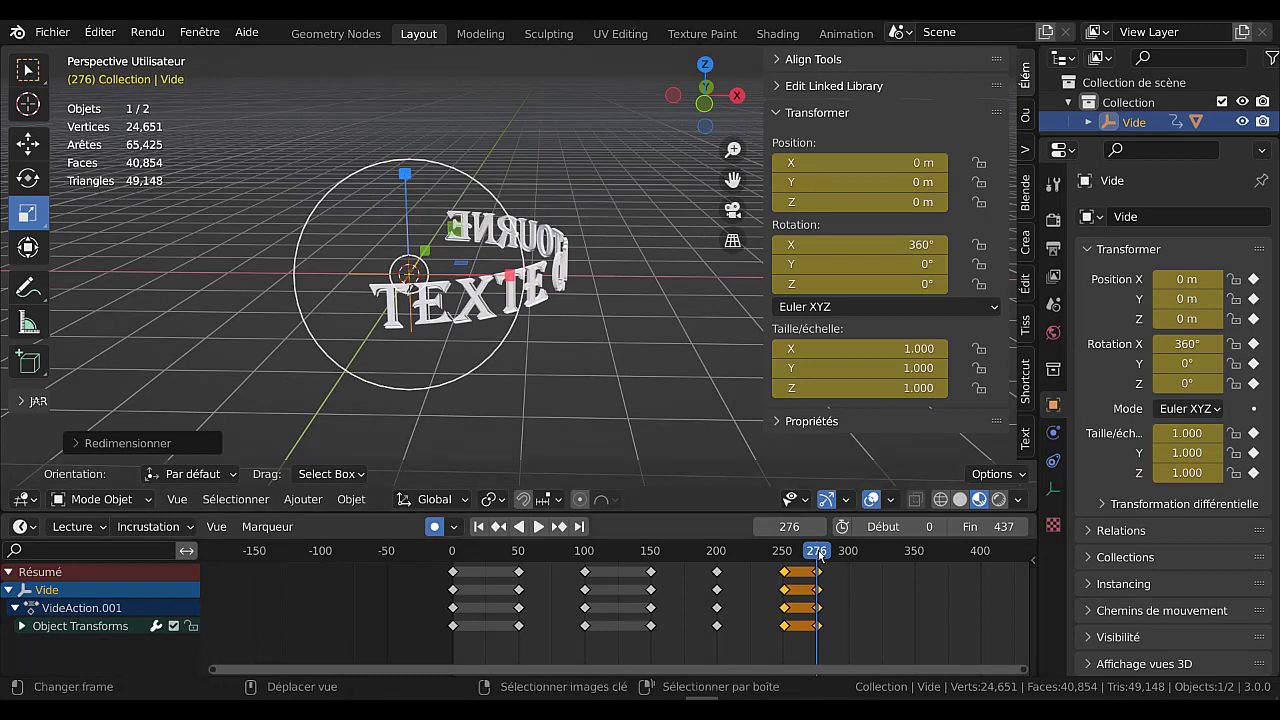
- Set the Vide empty's Y rotation to 360° at frame 300
{"action": "key", "text": "space"}
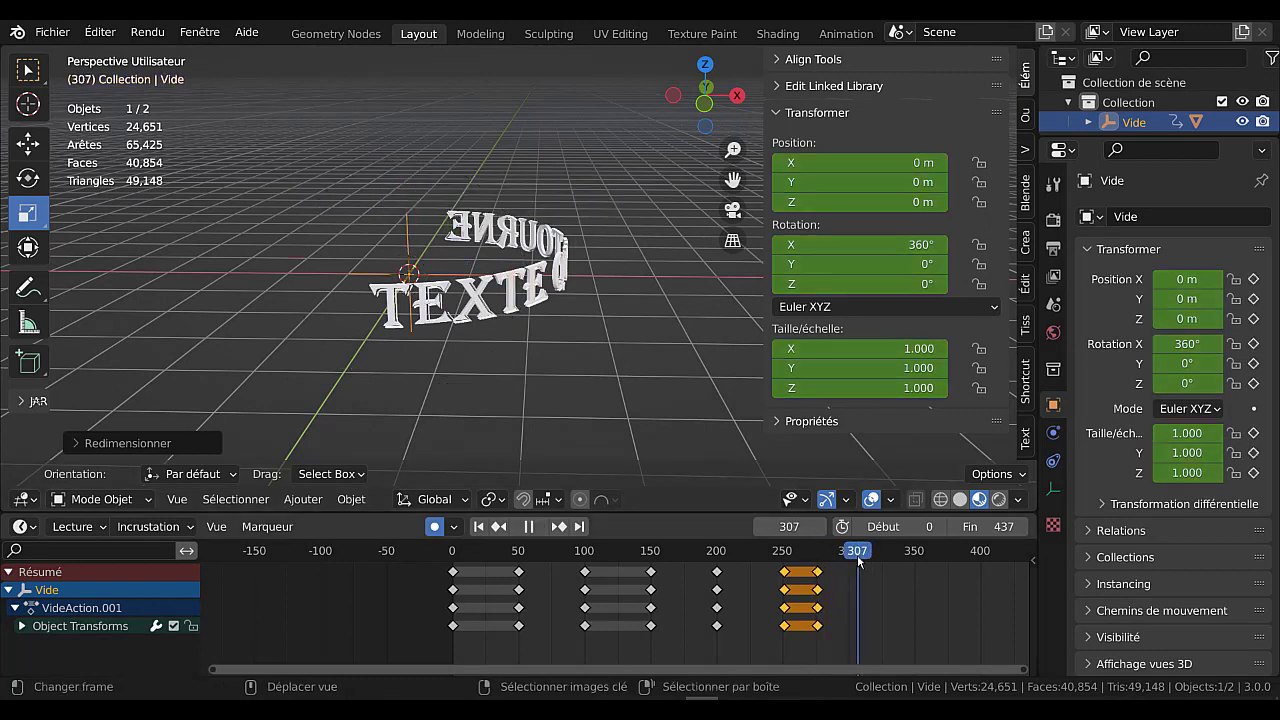
{"action": "key", "text": "space"}
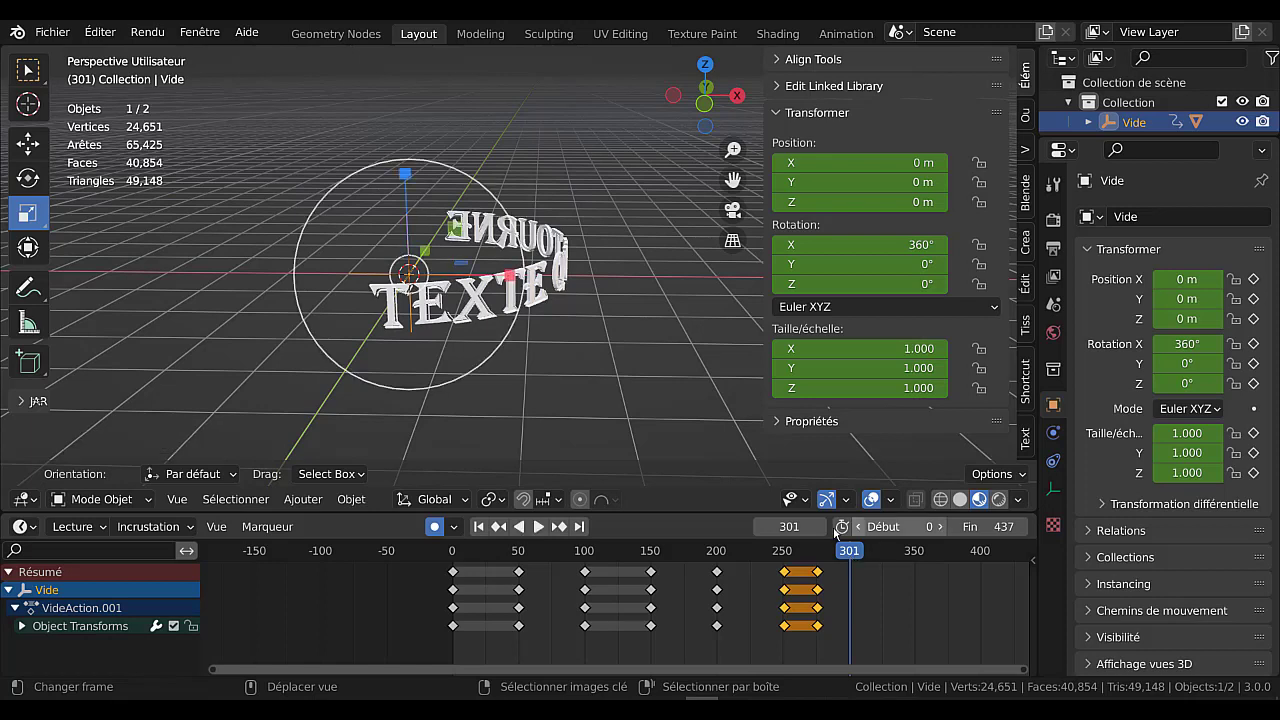
{"action": "left_click_drag", "start_coordinate": [768, 527], "coordinate": [774, 527]}
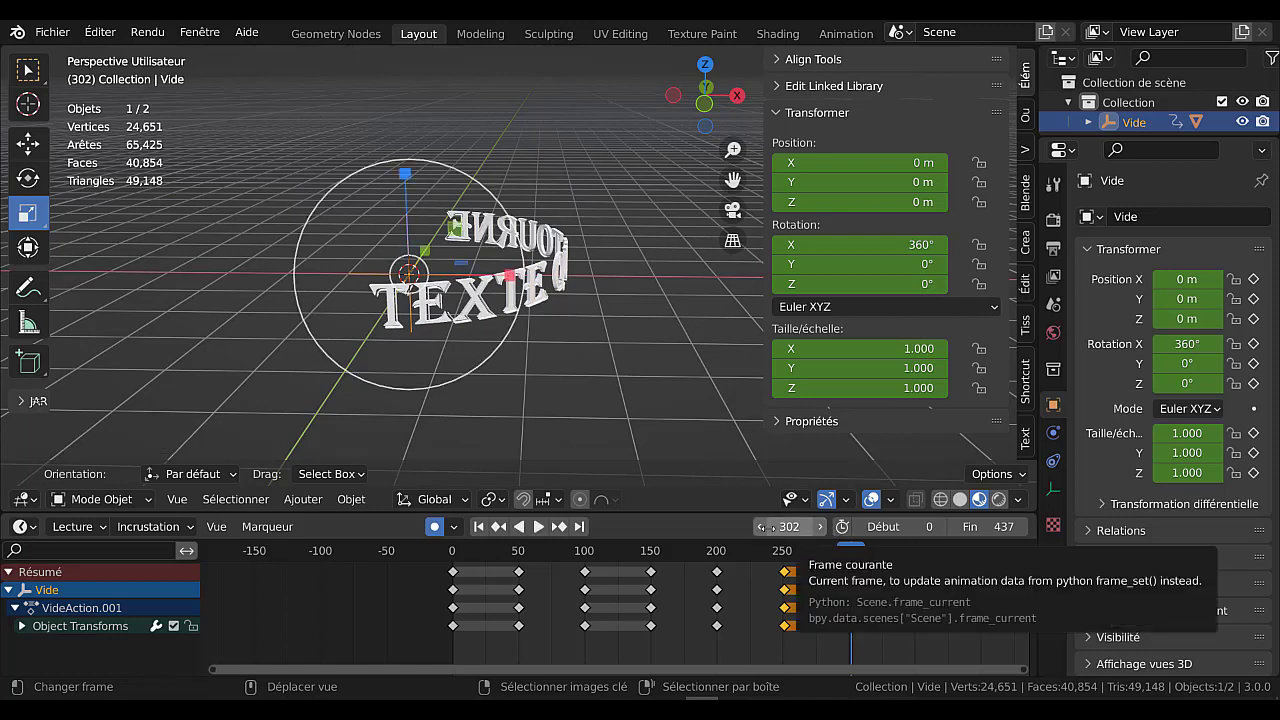
{"action": "left_click", "coordinate": [760, 530]}
{"action": "left_click", "coordinate": [760, 530]}
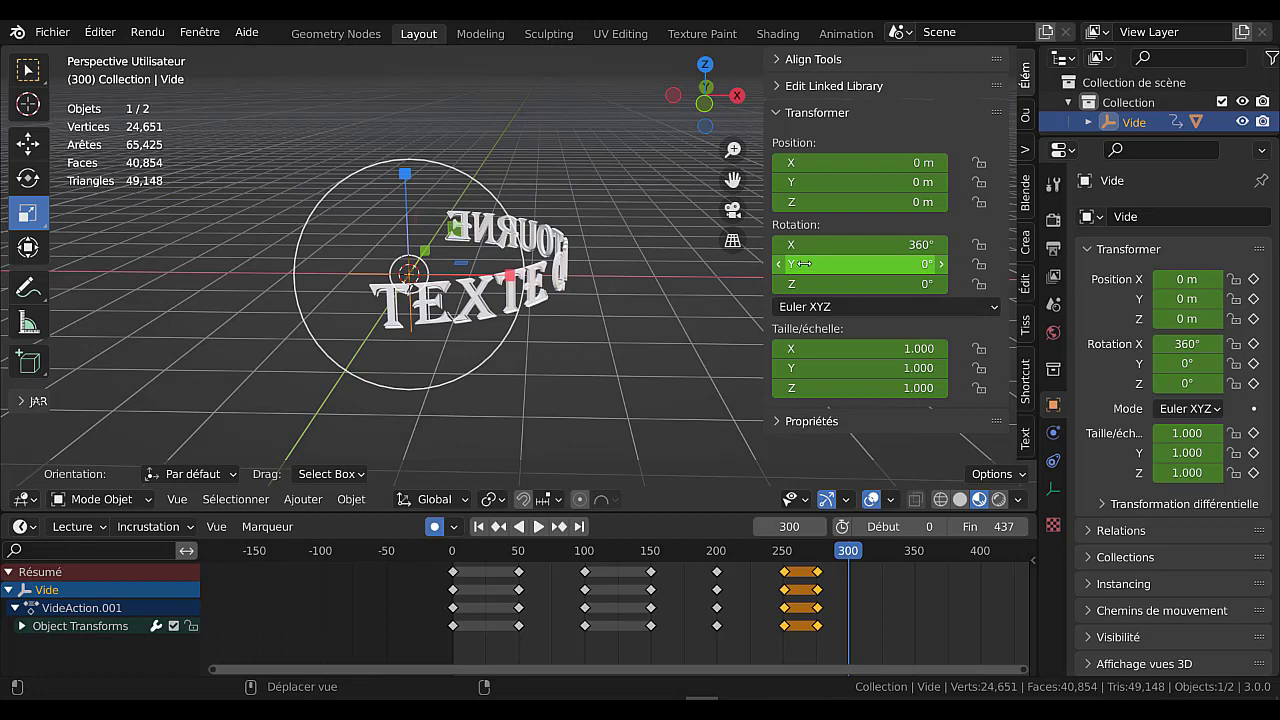
{"action": "left_click", "coordinate": [842, 263]}
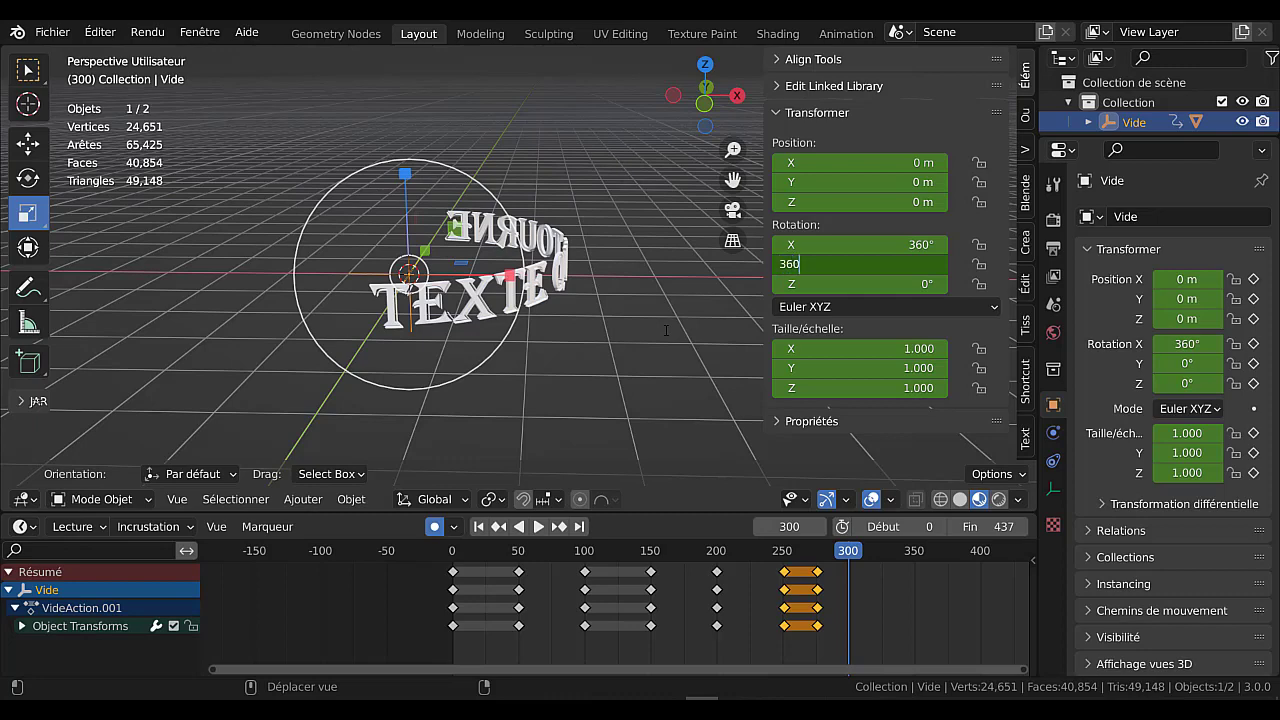
{"action": "key", "text": "Return"}
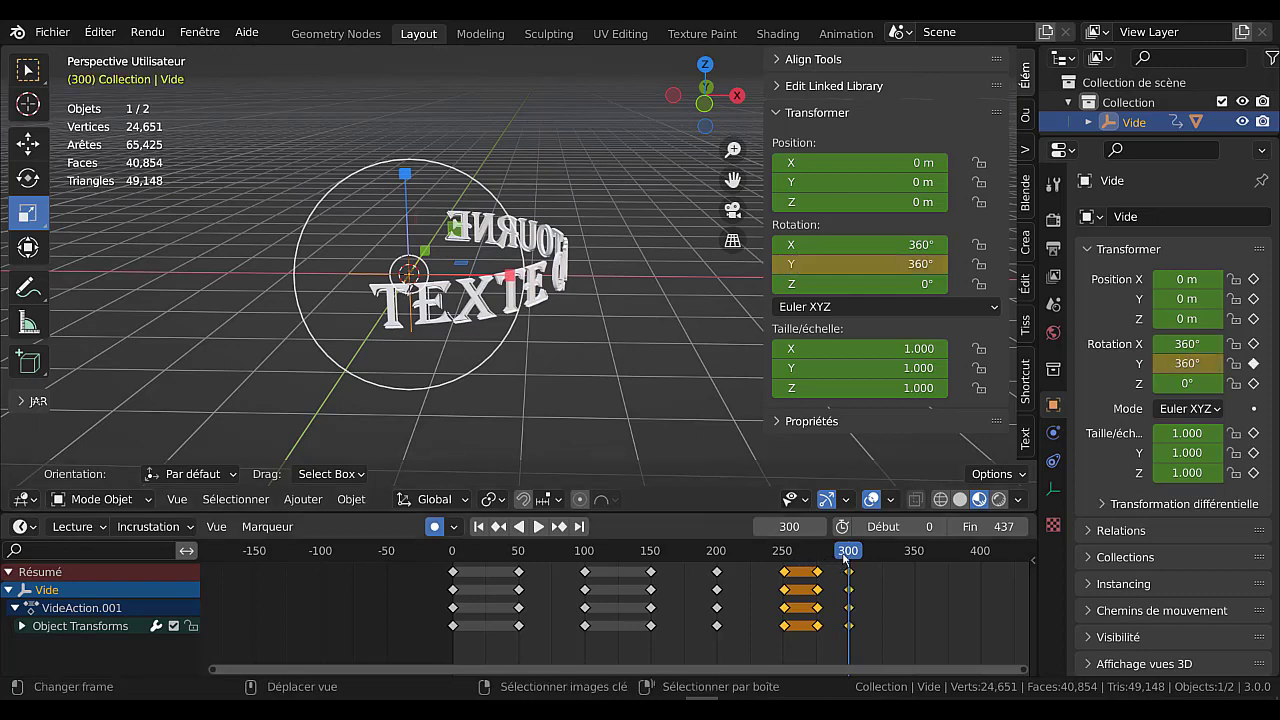
- Play back the animation from around frame 195 to check the Vide empty's Y flip
{"action": "key", "text": "space"}
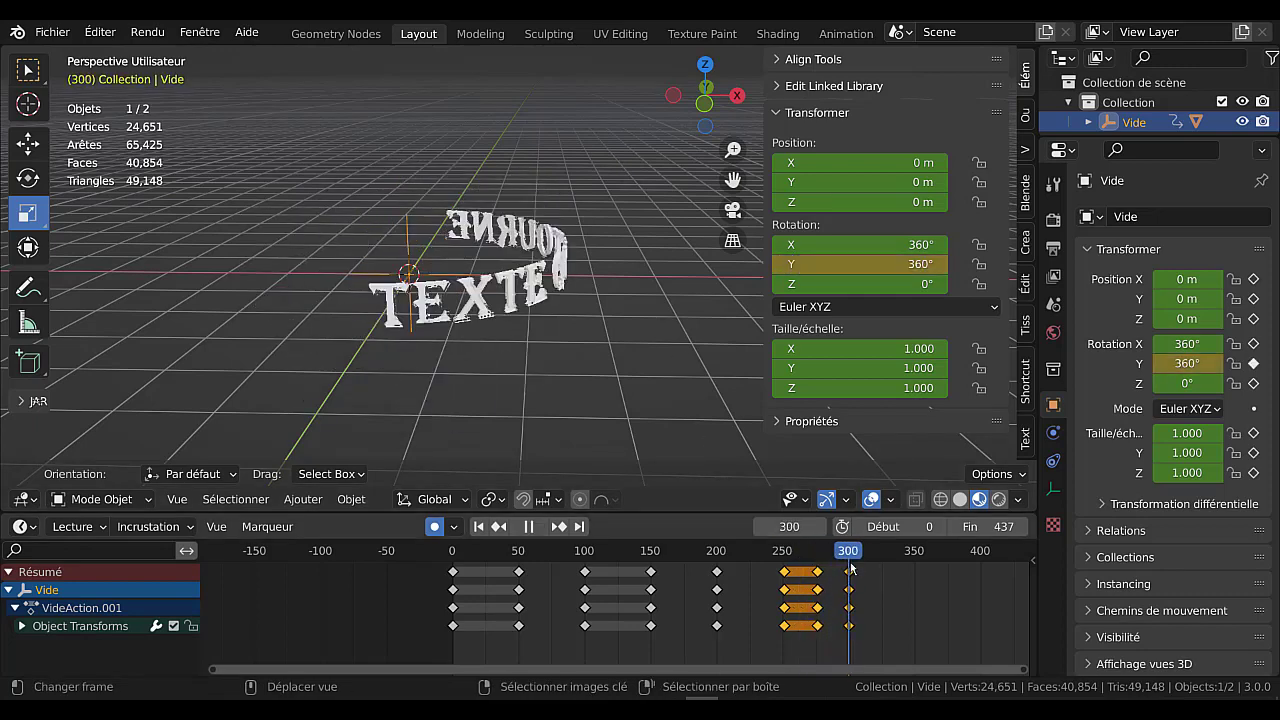
{"action": "left_click_drag", "start_coordinate": [850, 568], "coordinate": [710, 562]}
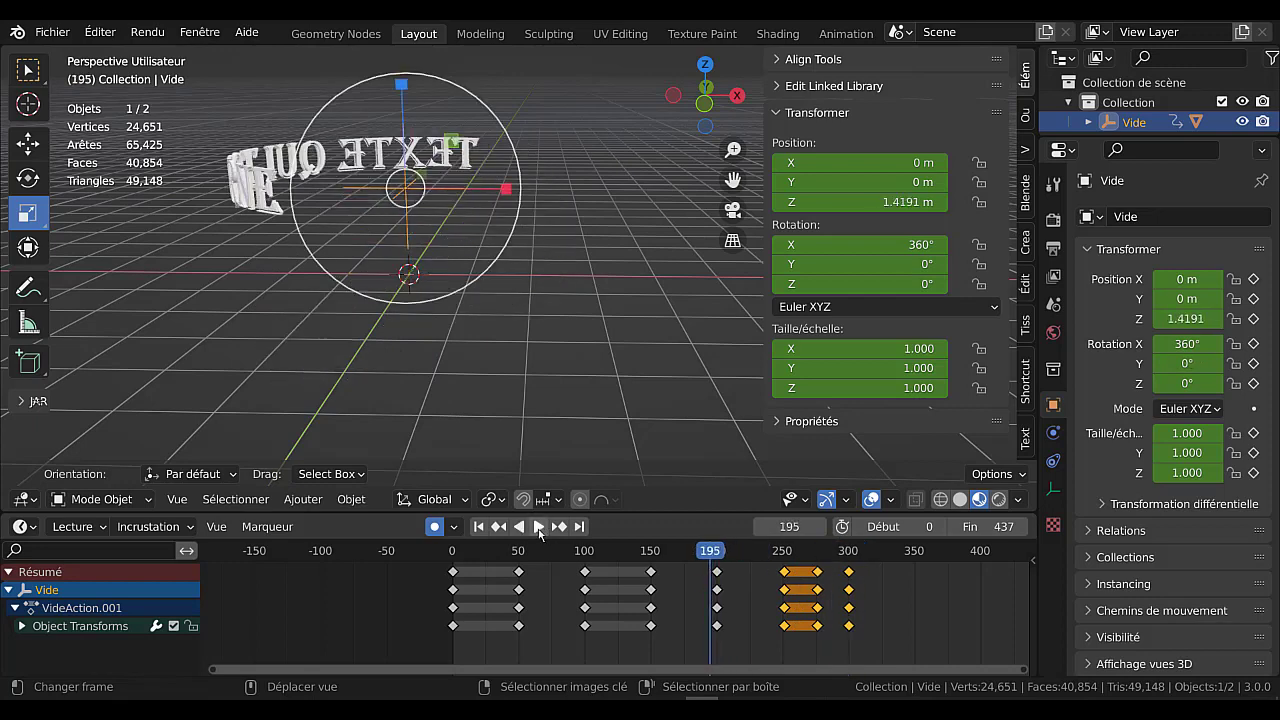
{"action": "left_click", "coordinate": [539, 528]}
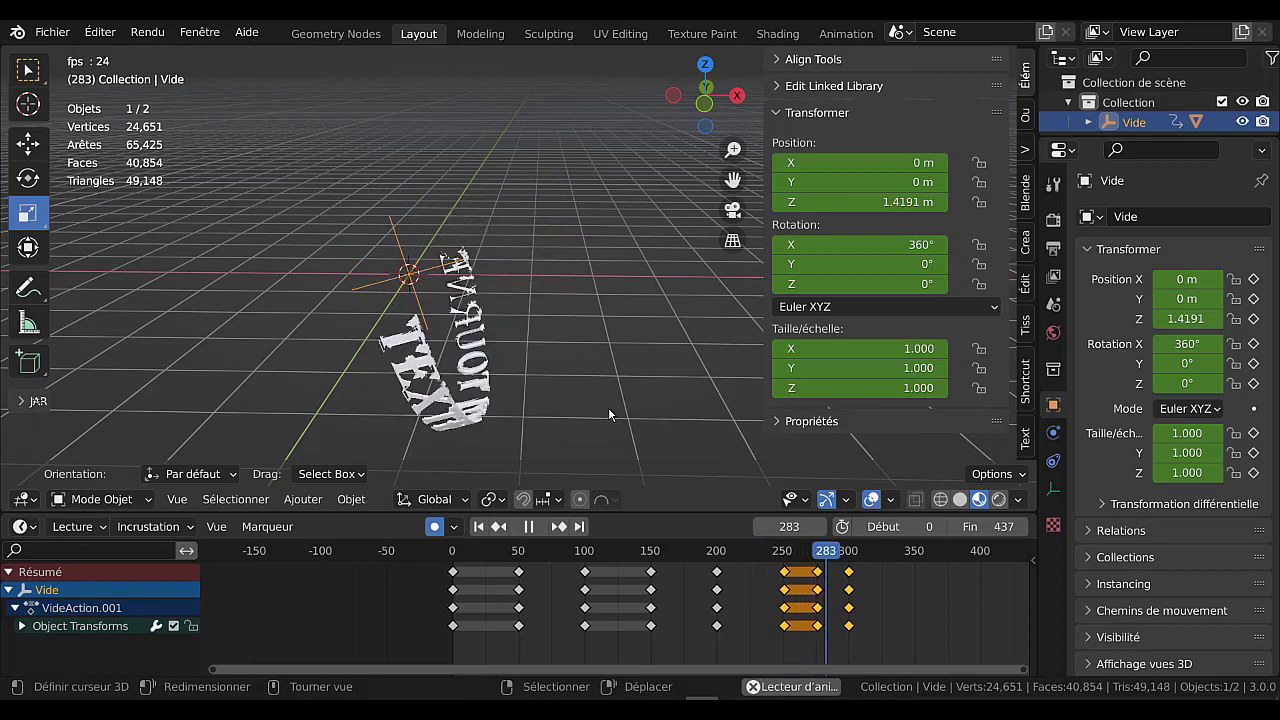
{"action": "left_click", "coordinate": [532, 527]}
- Select the curved text and record its full transform keyframe at frame 350 with a Z scale of 1.007
{"action": "left_click_drag", "start_coordinate": [890, 551], "coordinate": [891, 550]}
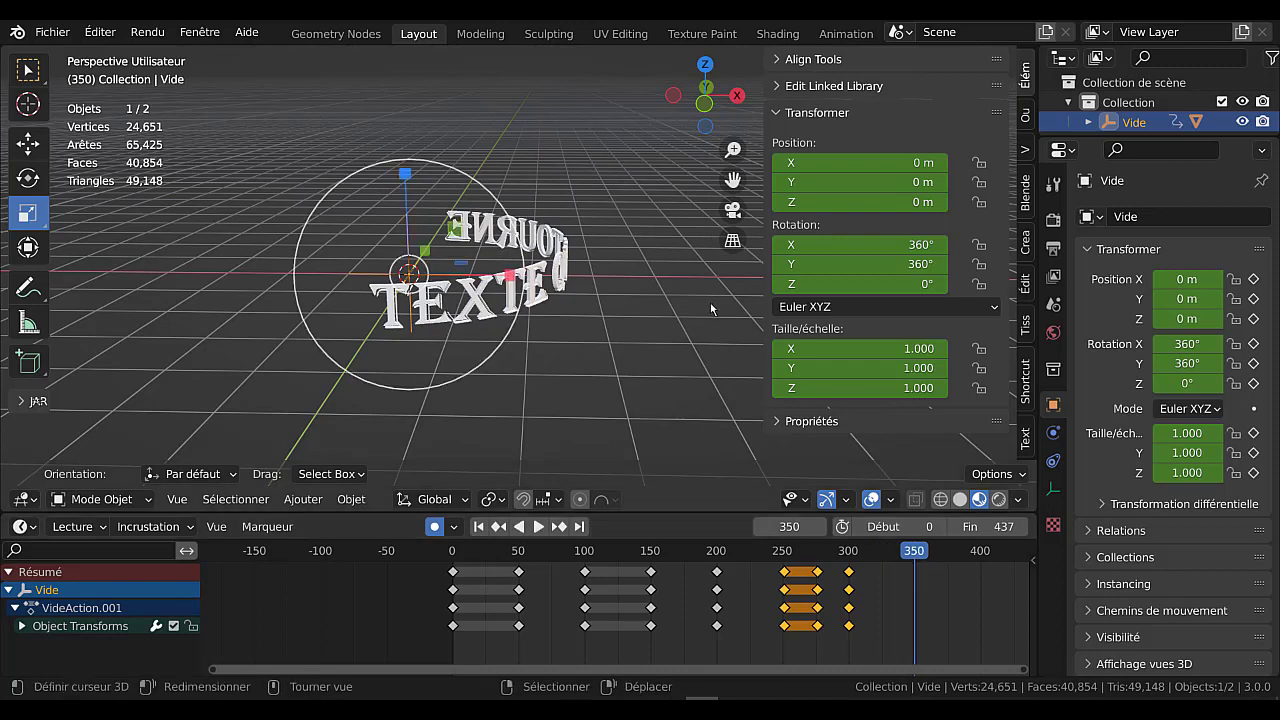
{"action": "left_click", "coordinate": [477, 302]}
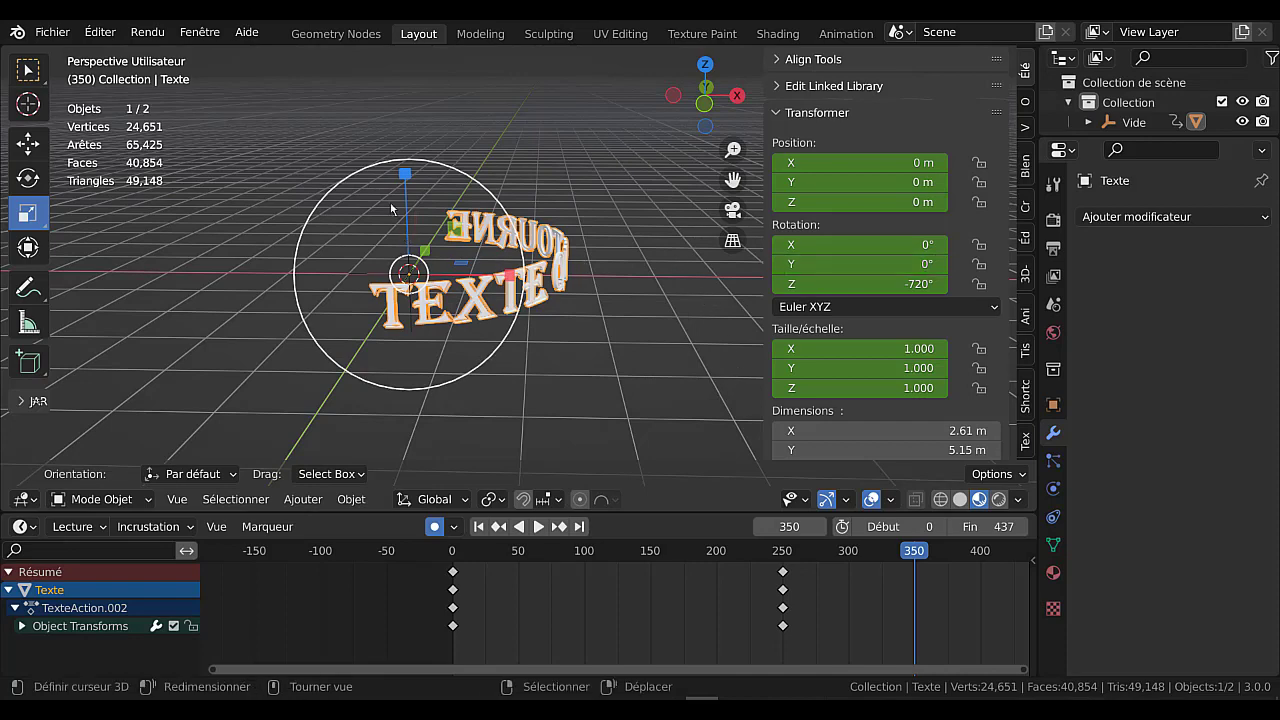
{"action": "left_click_drag", "start_coordinate": [407, 180], "coordinate": [407, 177]}
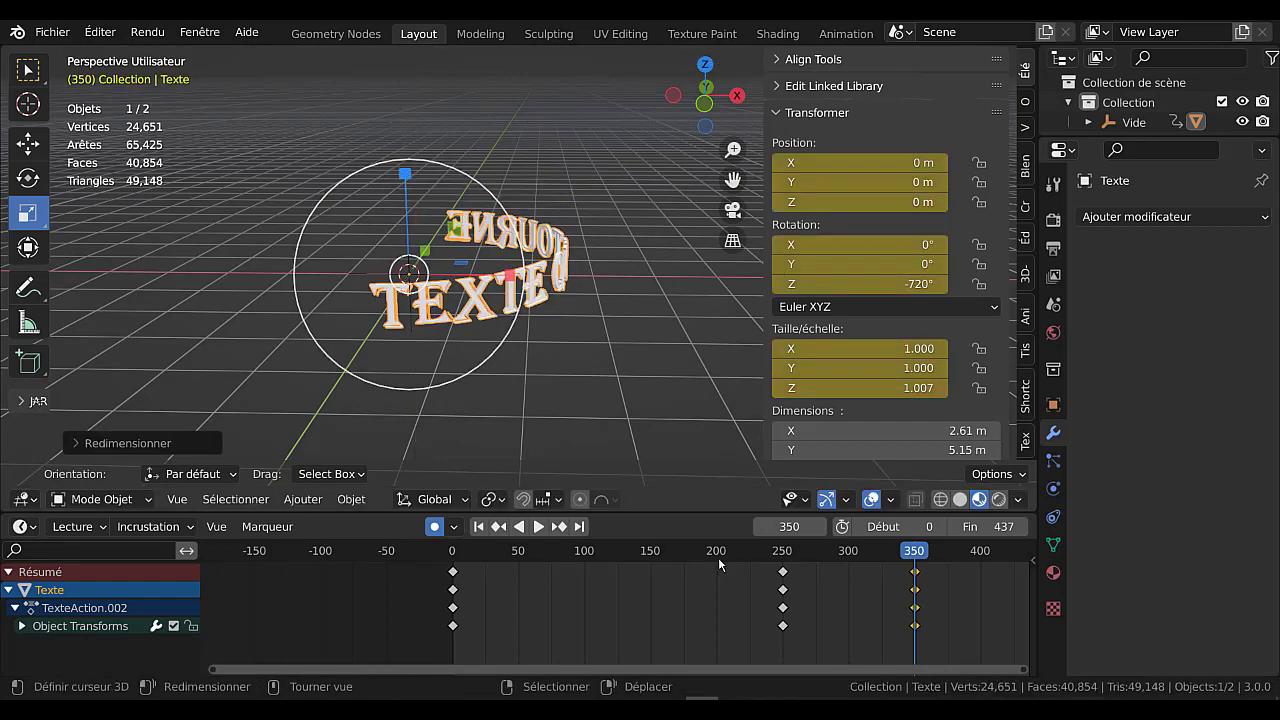
{"action": "key", "text": "space"}
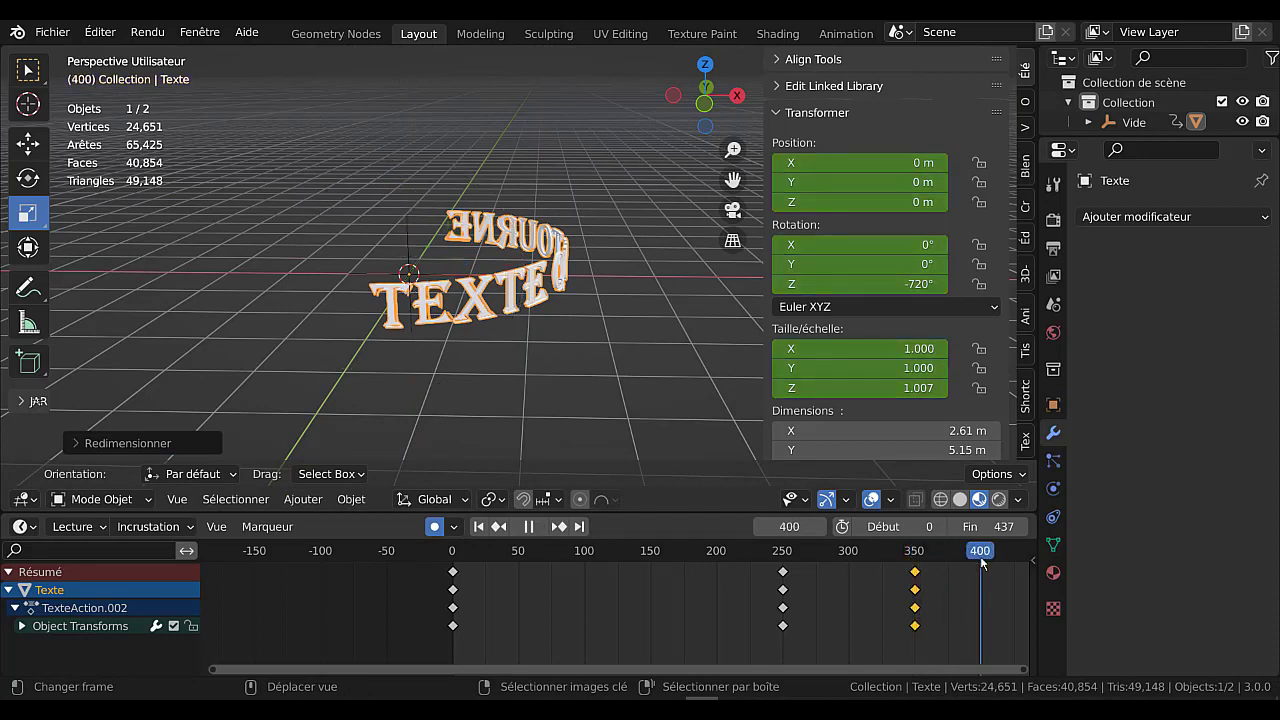
- Set the curved text's Z rotation to 720° in a keyframe at frame 400, and play back from frame 268
{"action": "key", "text": "space"}
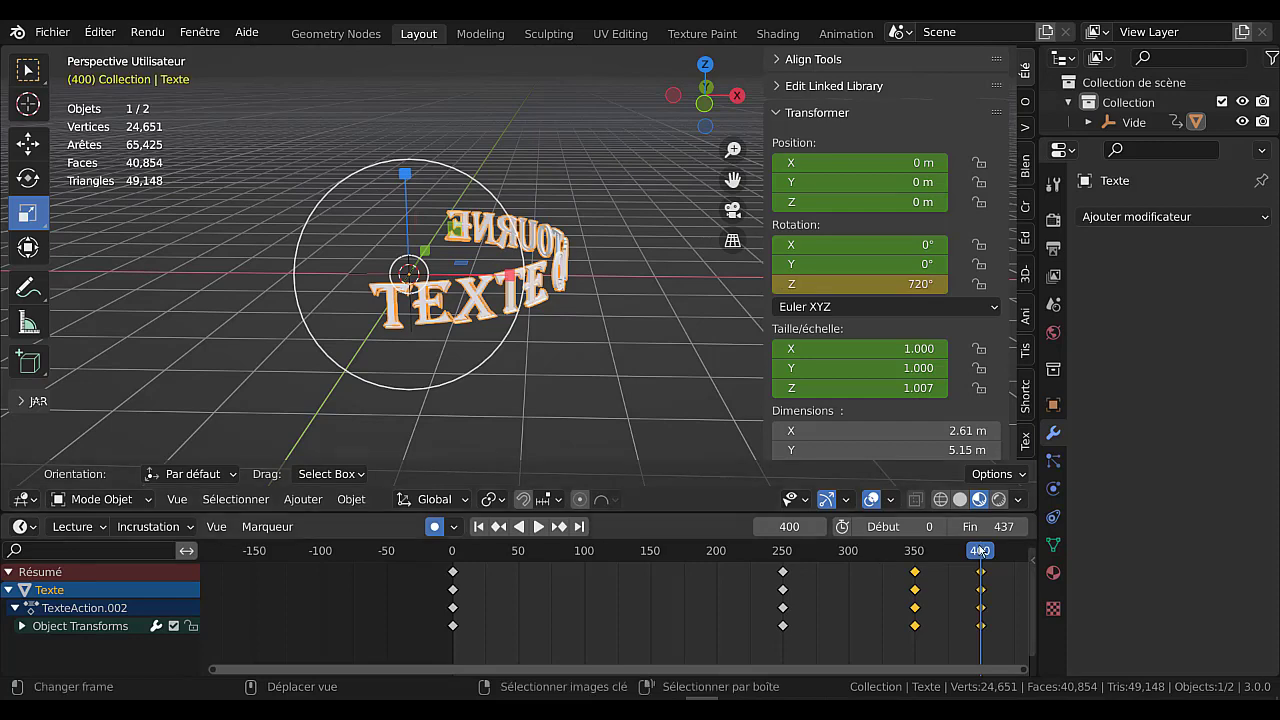
{"action": "left_click_drag", "start_coordinate": [980, 550], "coordinate": [806, 553]}
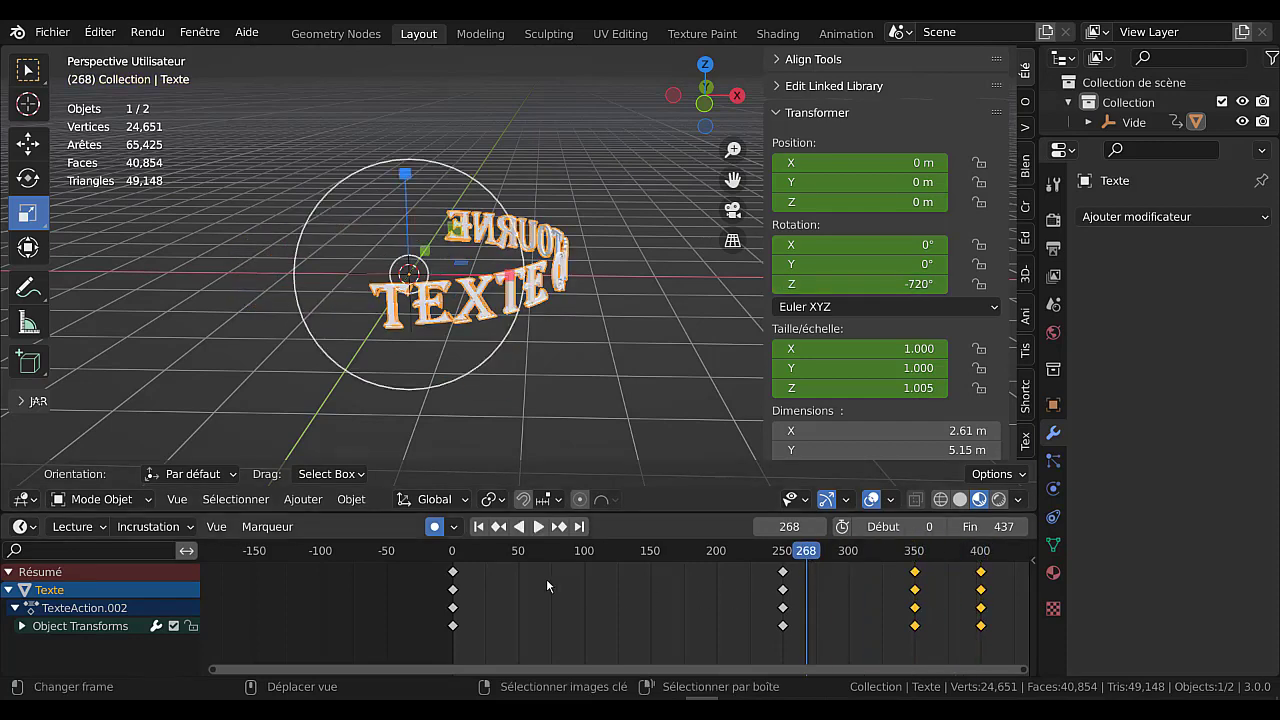
{"action": "left_click", "coordinate": [539, 527]}
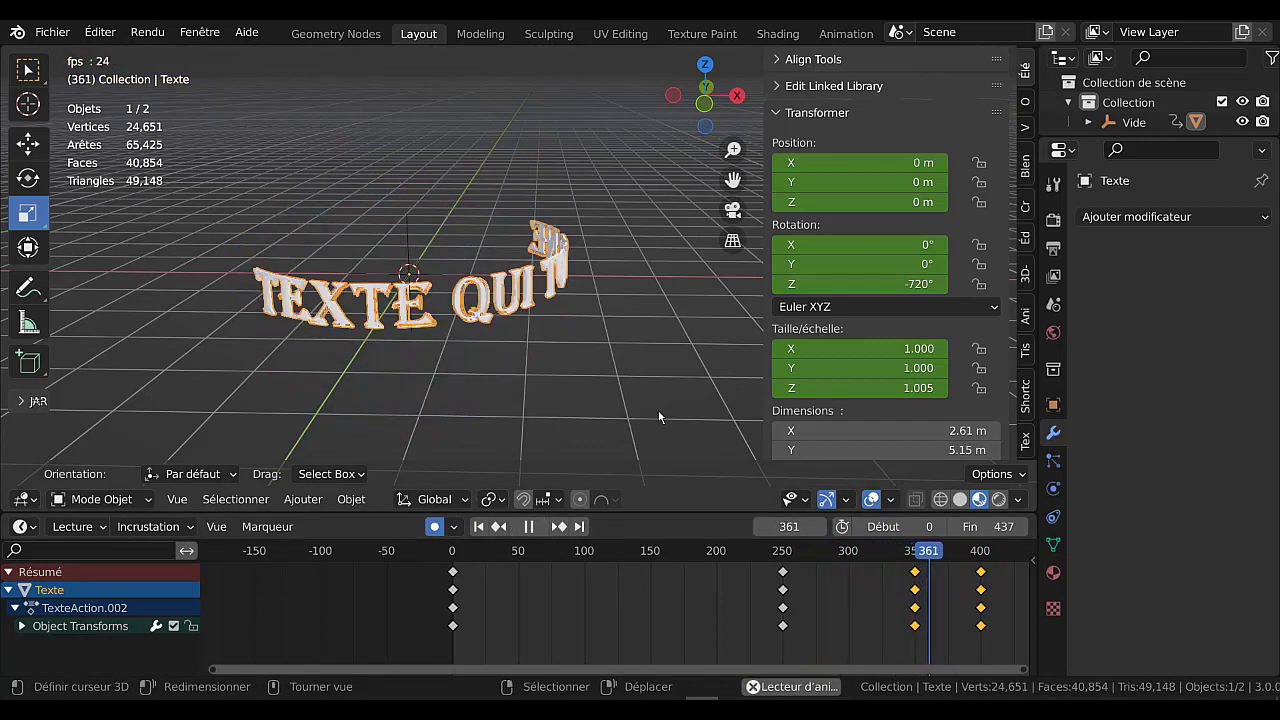
- Move the text's last keyframe from frame 400 to about frame 633 and set the animation's end frame to 655
{"action": "scroll", "coordinate": [686, 570], "scroll_direction": "down", "scroll_amount": 5}
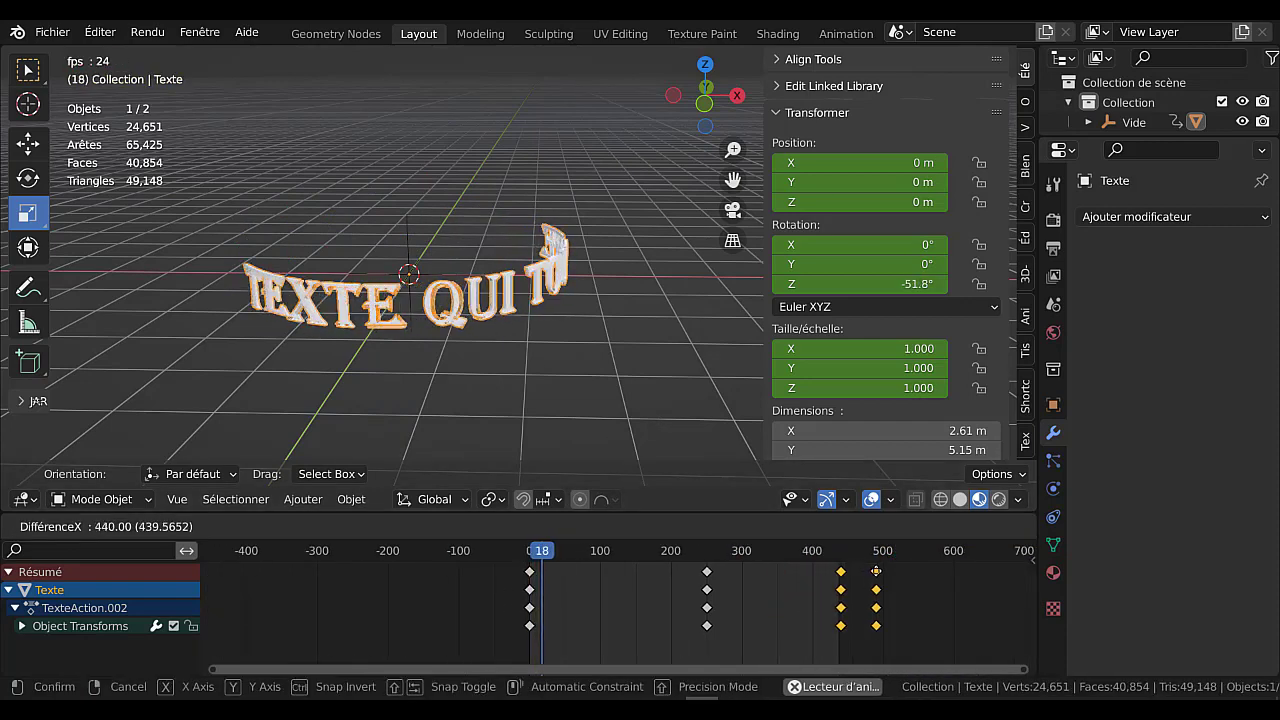
{"action": "left_click_drag", "start_coordinate": [812, 574], "coordinate": [977, 572]}
{"action": "left_click", "coordinate": [813, 575]}
{"action": "left_click", "coordinate": [760, 607]}
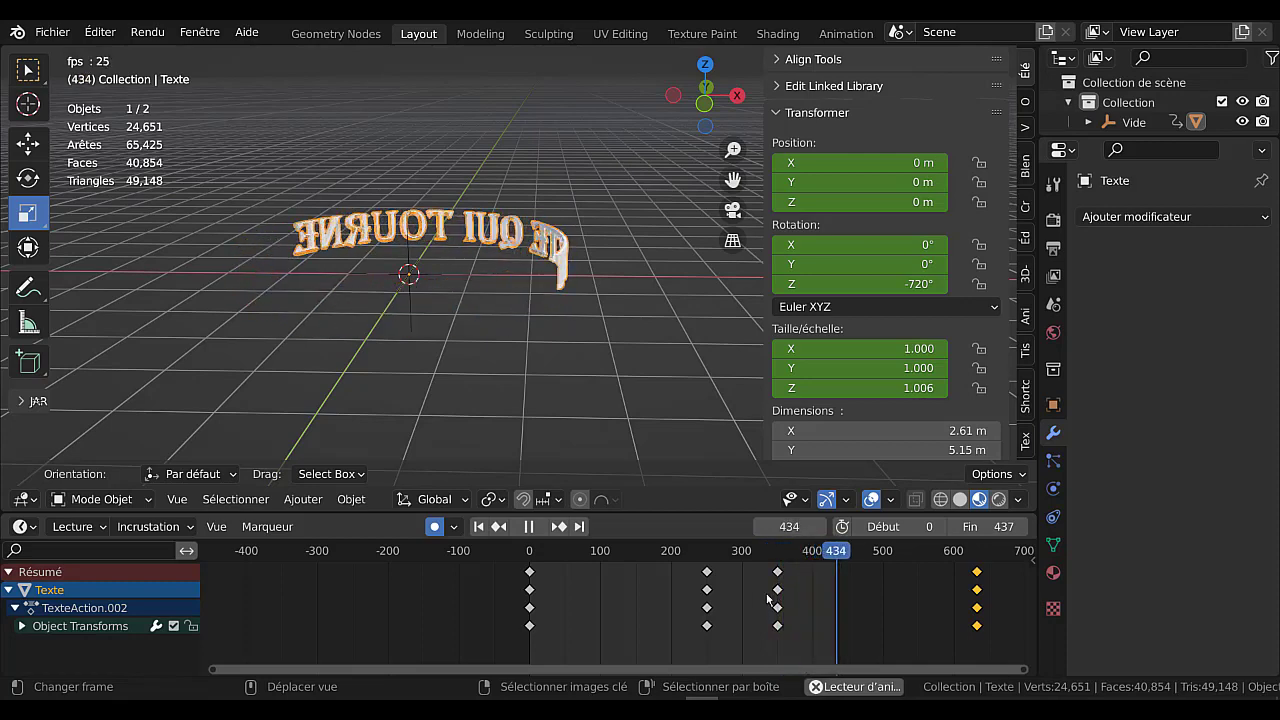
{"action": "scroll", "coordinate": [767, 598], "scroll_direction": "down", "scroll_amount": 3}
{"action": "left_click_drag", "start_coordinate": [988, 526], "coordinate": [1201, 526]}
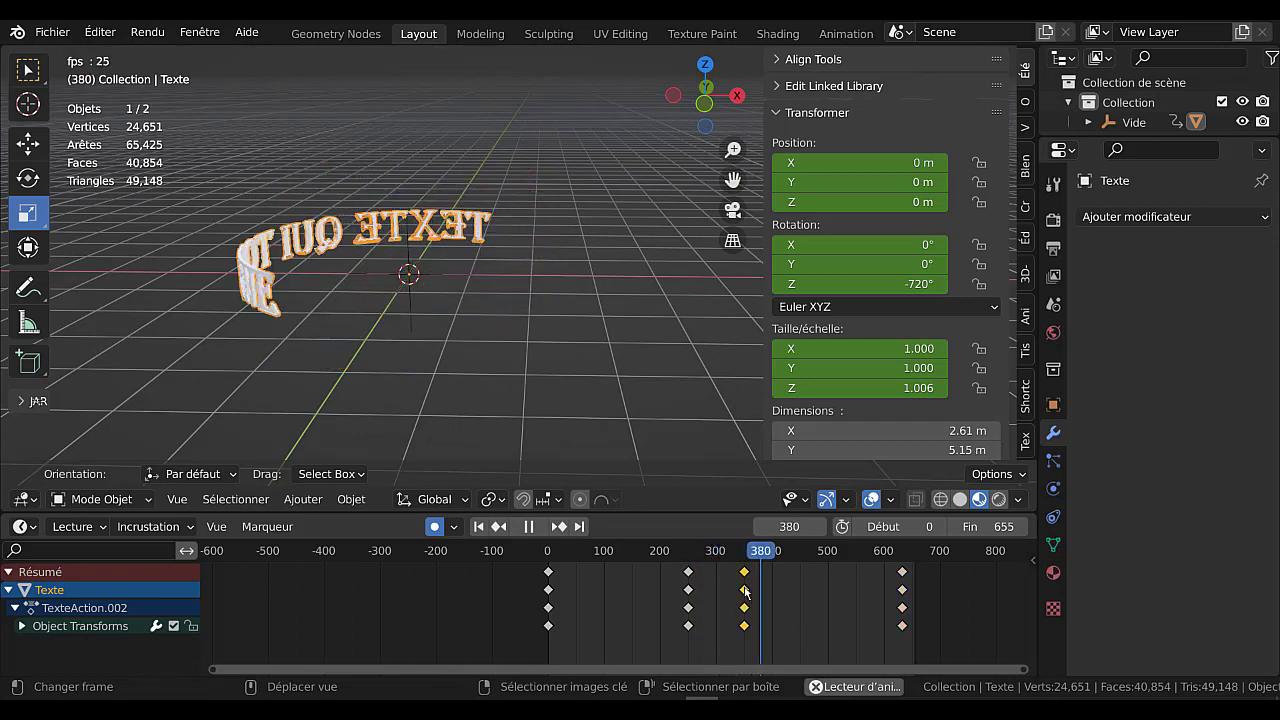
- Try shifting the text's keyframe at frame 350, and make the timeline area taller
{"action": "key", "text": "g"}
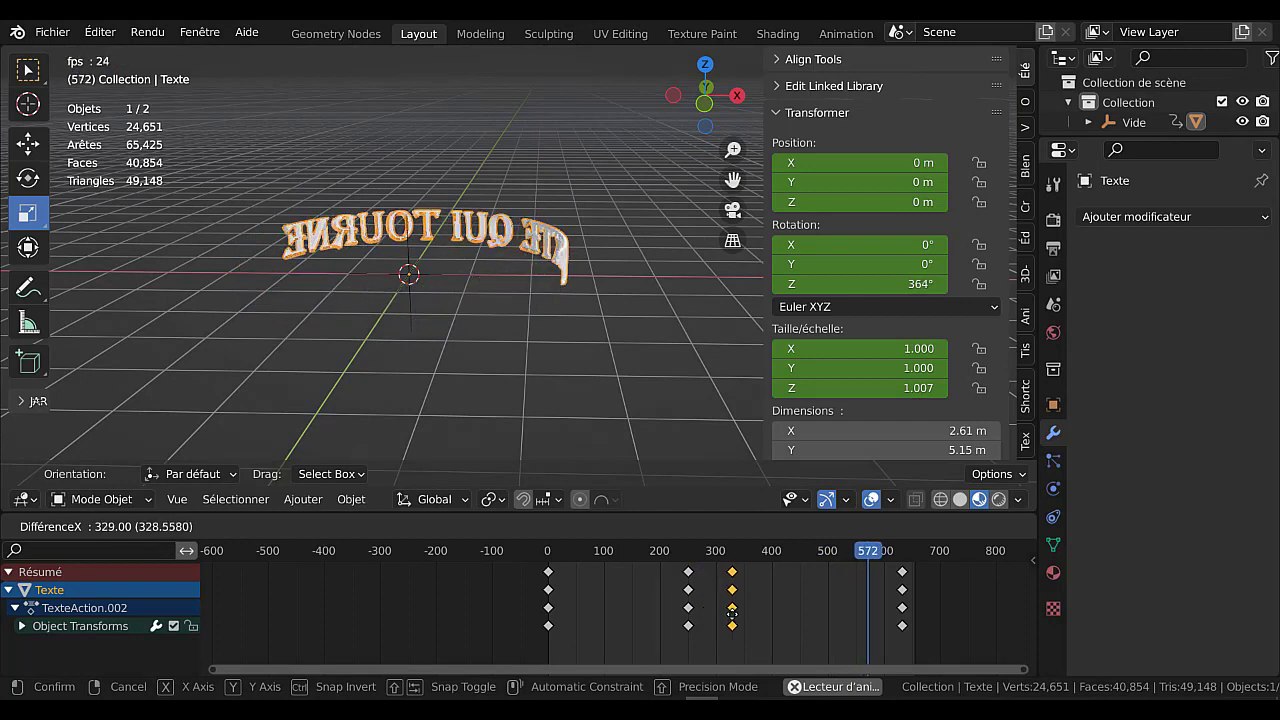
{"action": "left_click", "coordinate": [744, 608]}
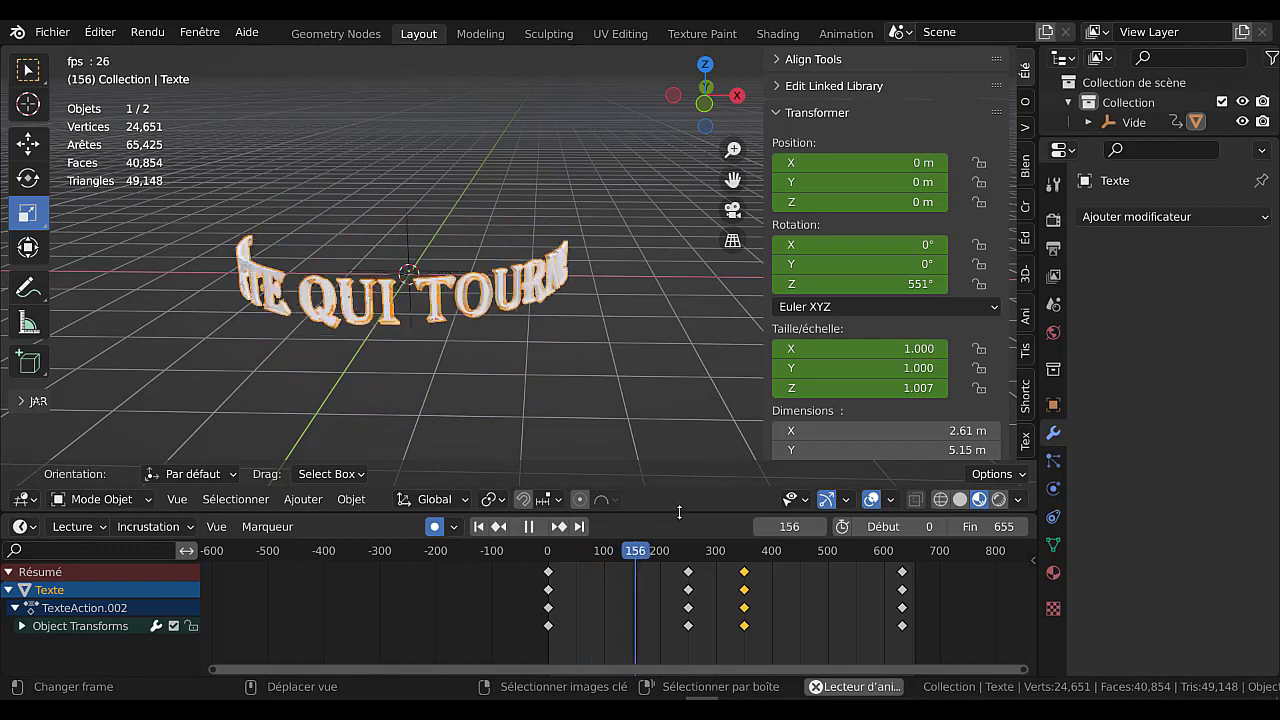
{"action": "left_click_drag", "start_coordinate": [679, 512], "coordinate": [679, 459]}
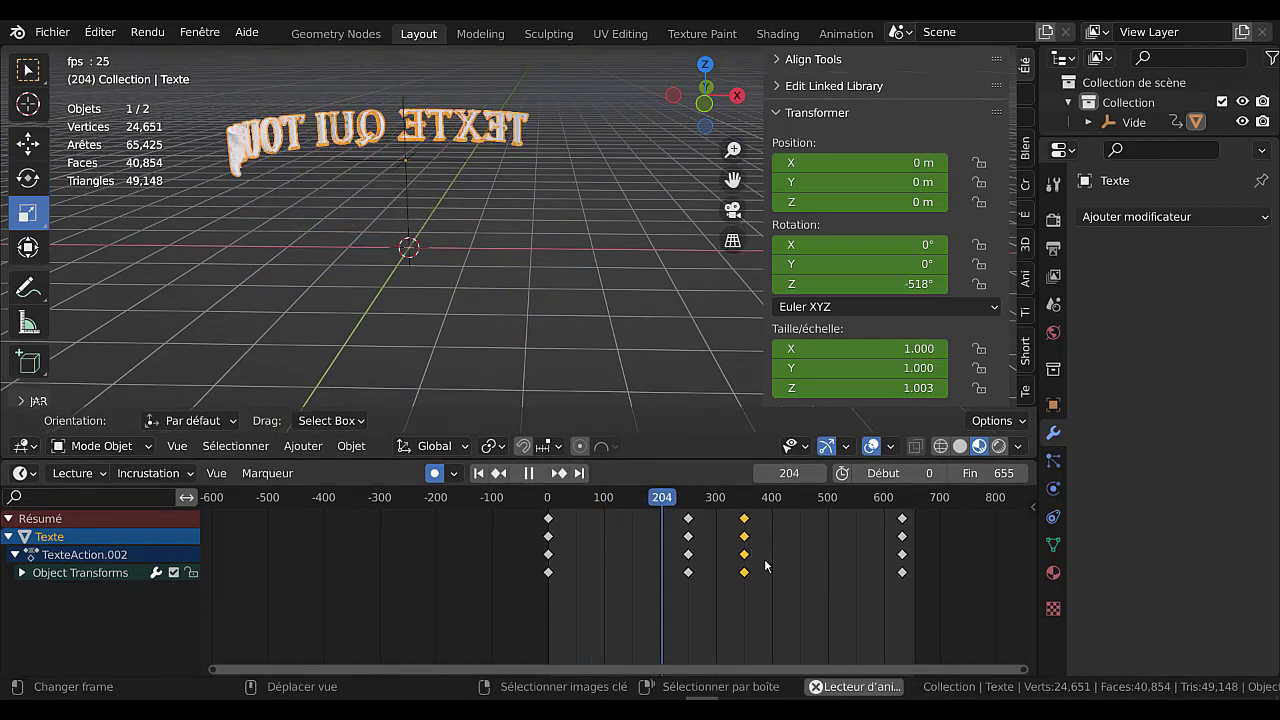
- Try scaling all of the curved text's keyframes in time around the current frame, and undo the scaling
{"action": "key", "text": "a"}
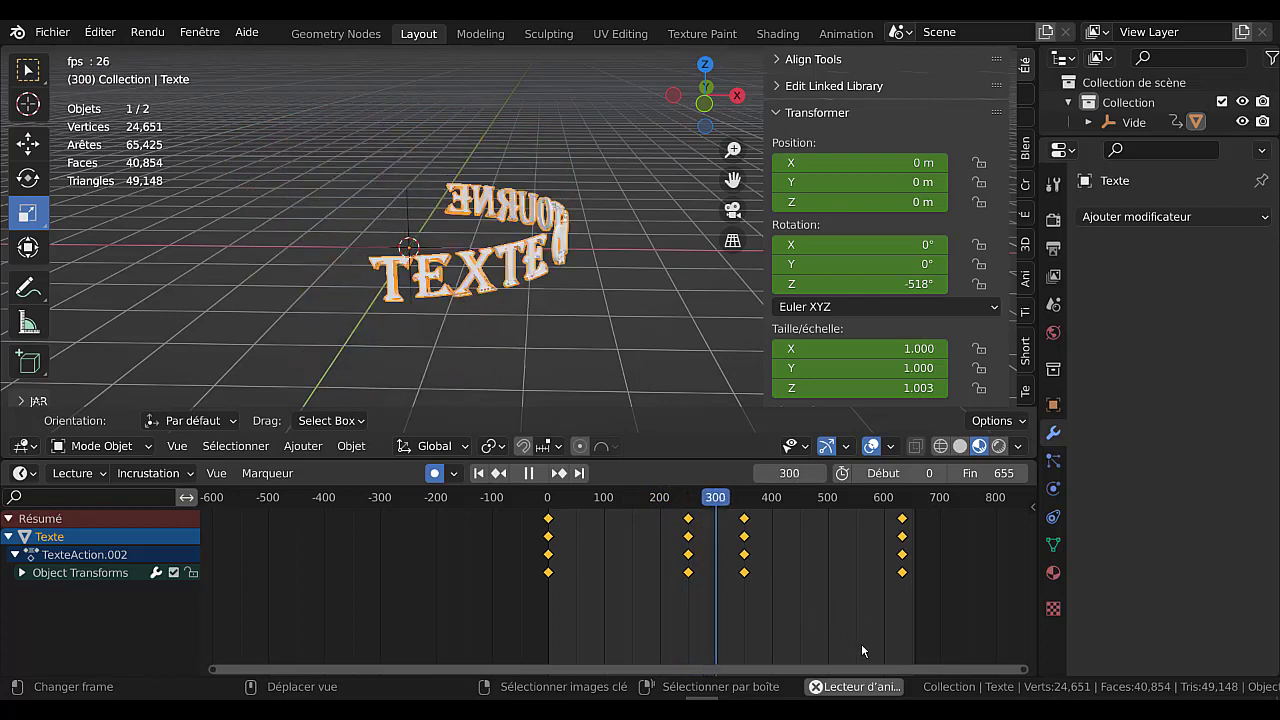
{"action": "key", "text": "s"}
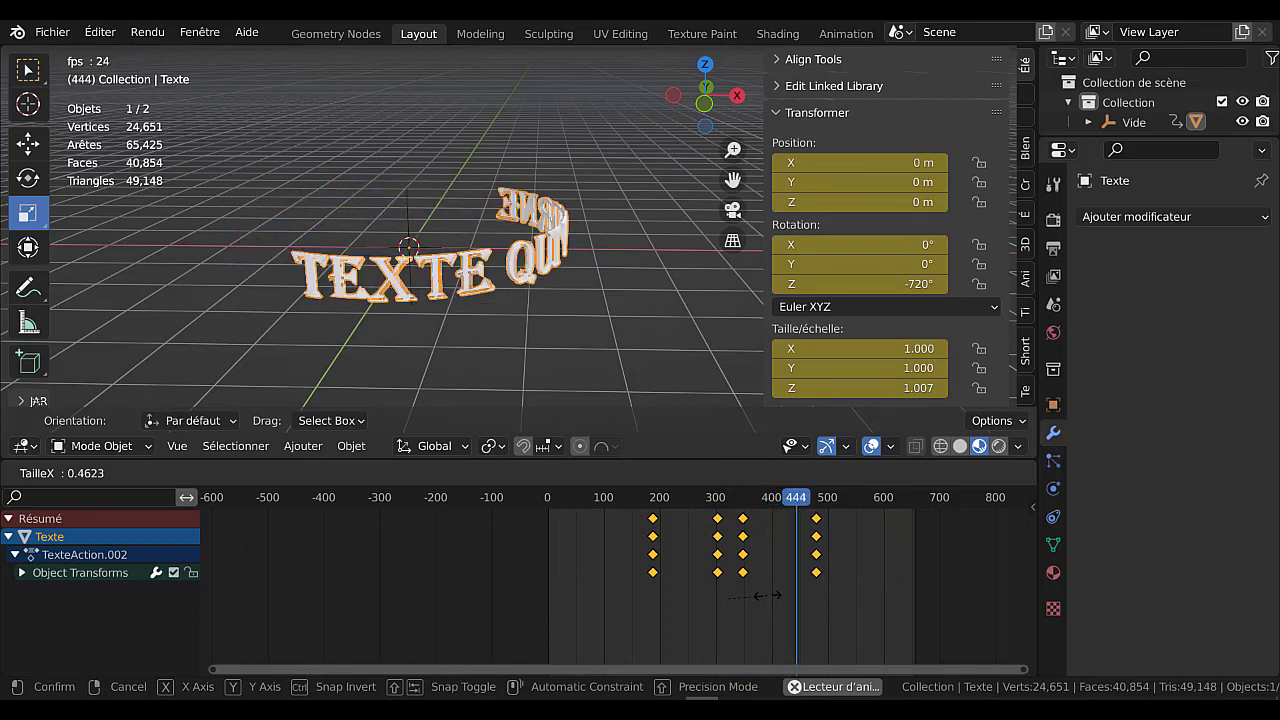
{"action": "left_click", "coordinate": [767, 594]}
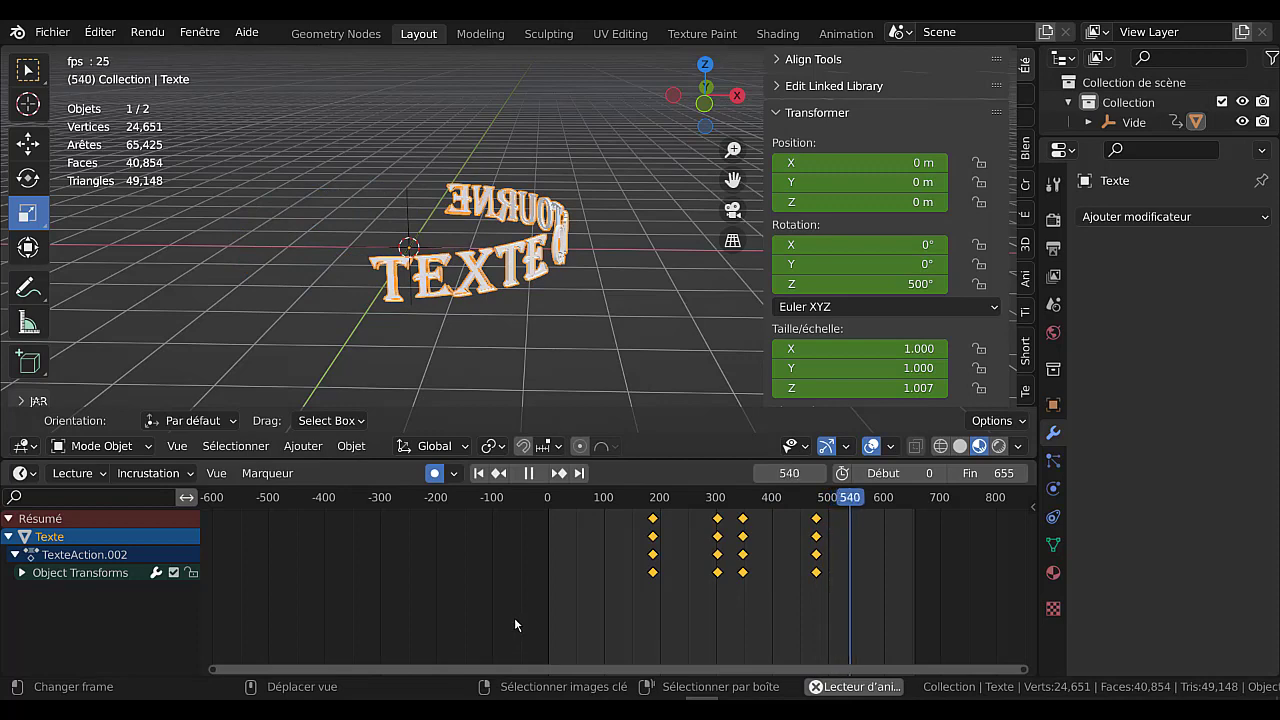
{"action": "key", "text": "shift+Left"}
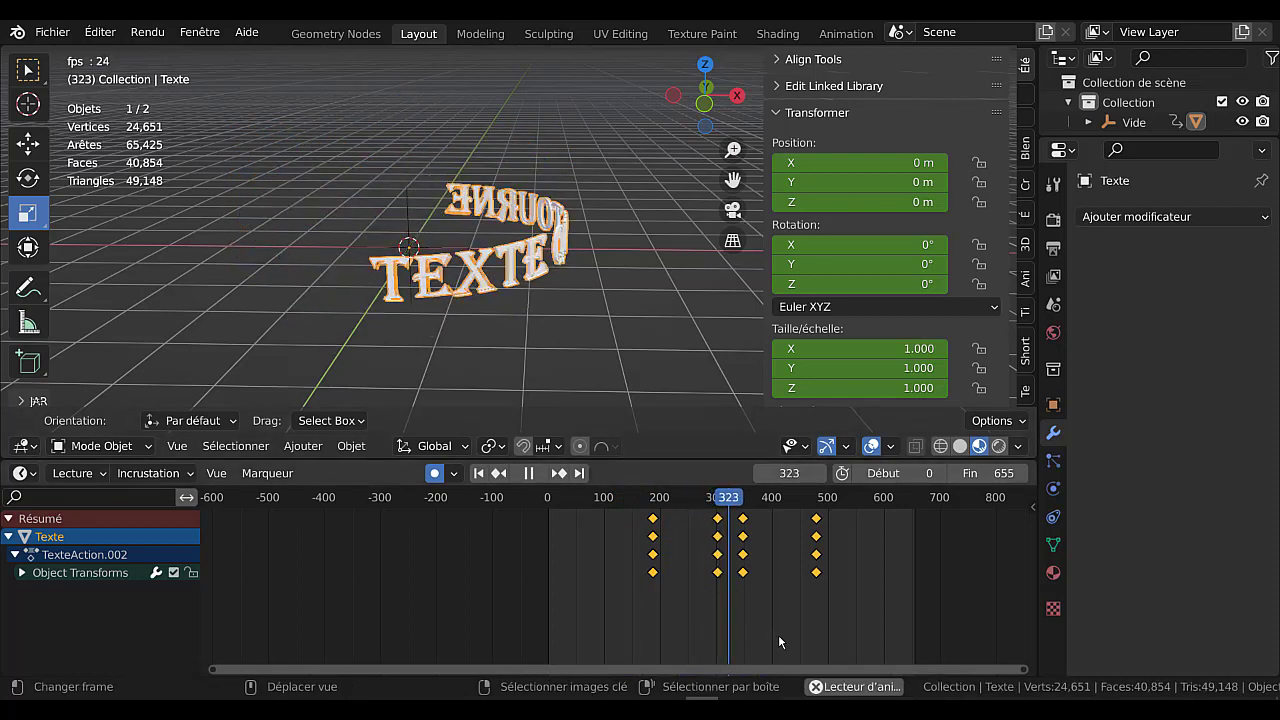
{"action": "key", "text": "ctrl+z"}
{"action": "key", "text": "ctrl+z"}
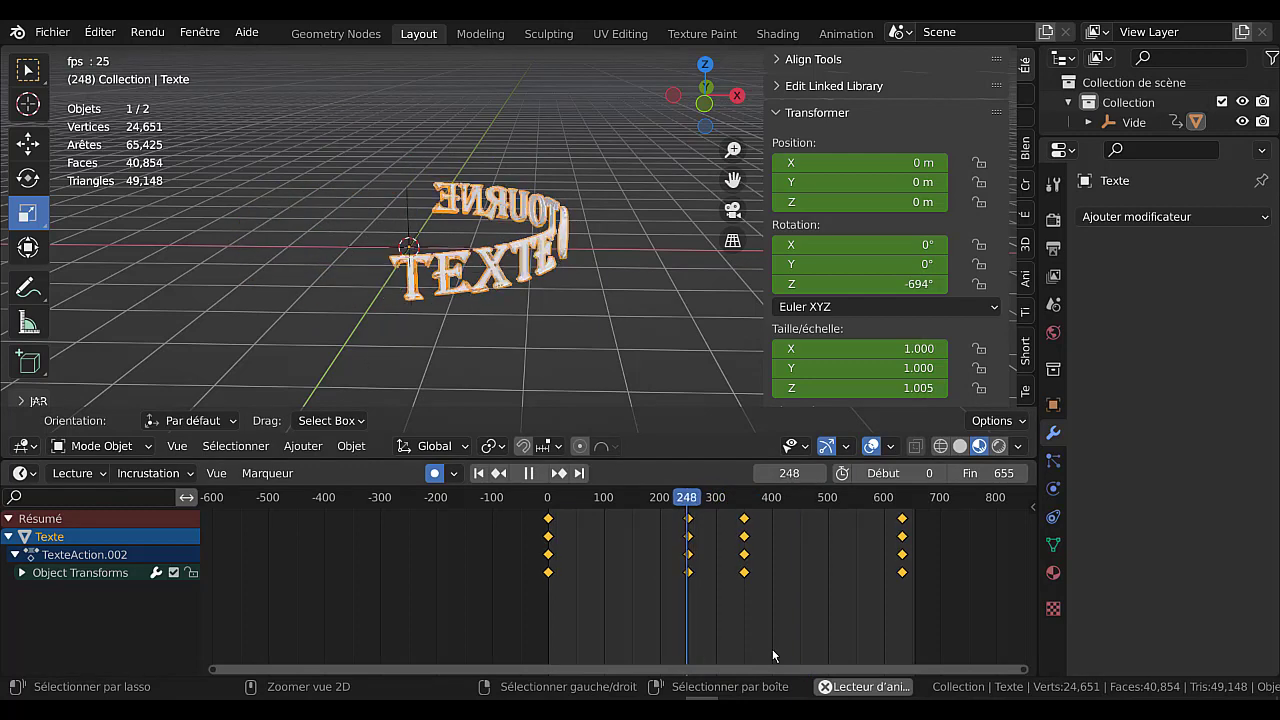
- Select the Vide empty and all of its keyframes in the timeline
{"action": "left_click", "coordinate": [414, 230]}
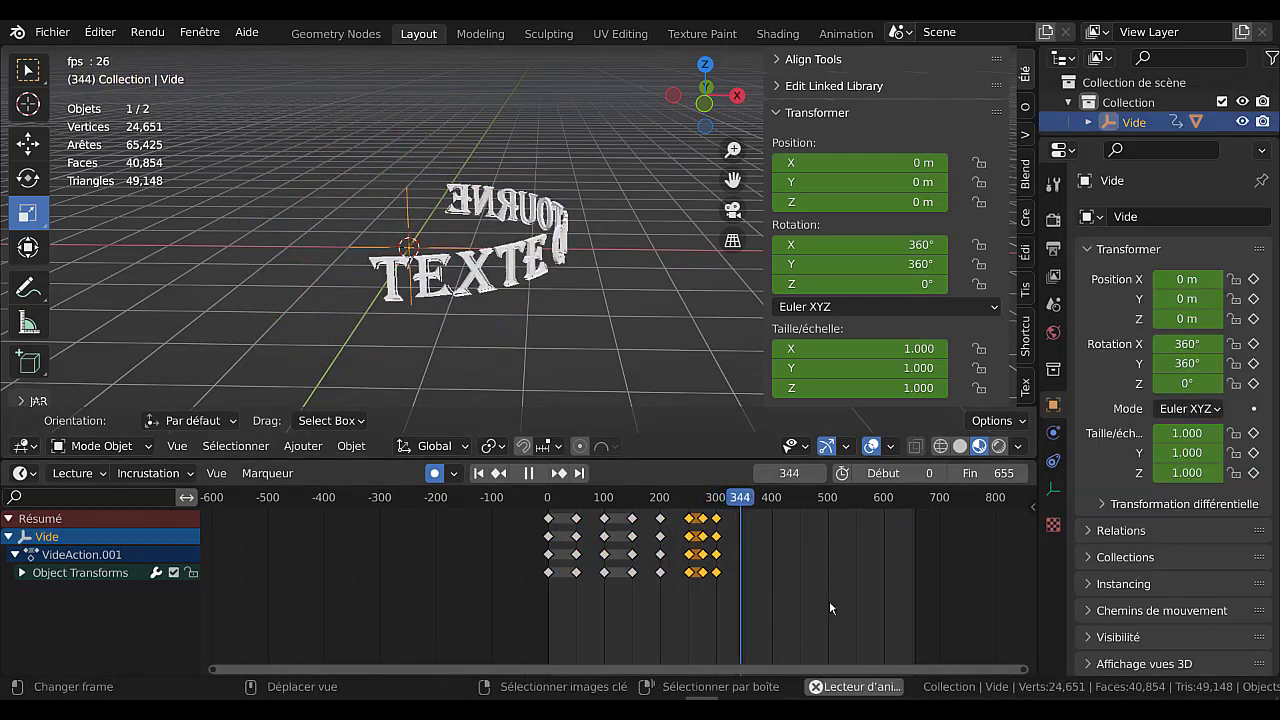
{"action": "key", "text": "a"}
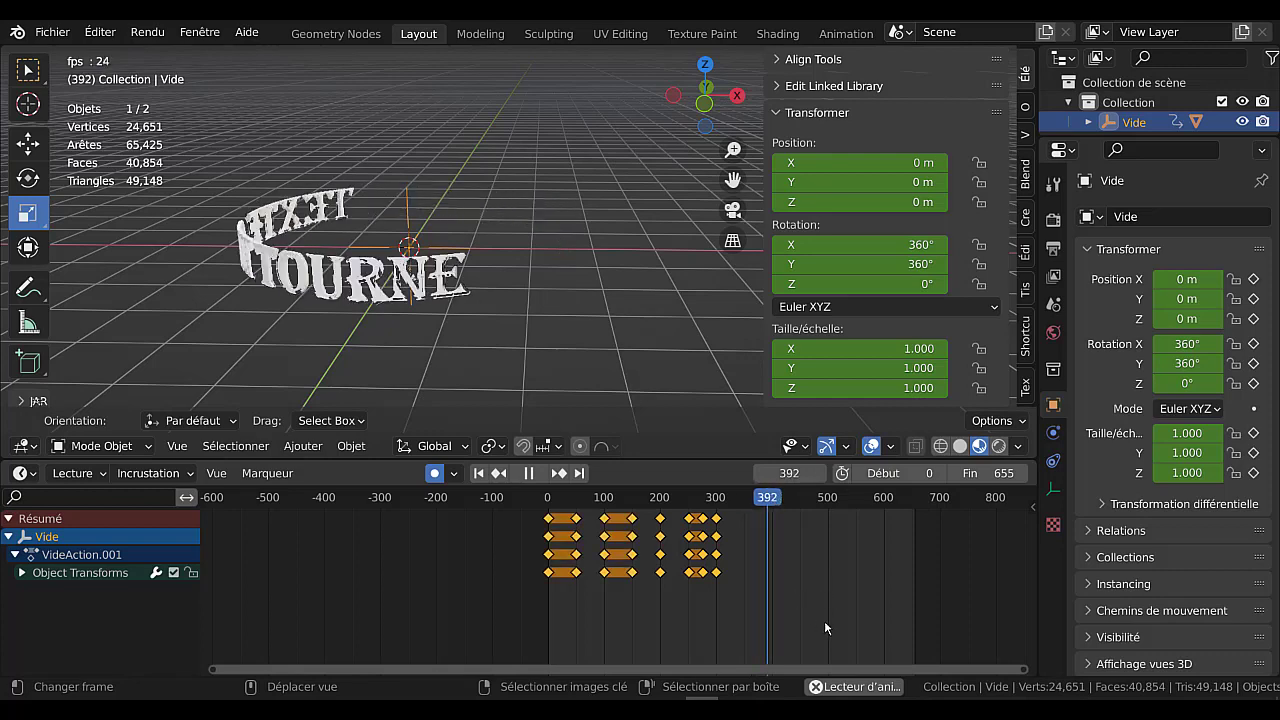
- Try scaling the Vide empty's keyframes in time while the animation is playing, and discard the attempts
{"action": "key", "text": "s"}
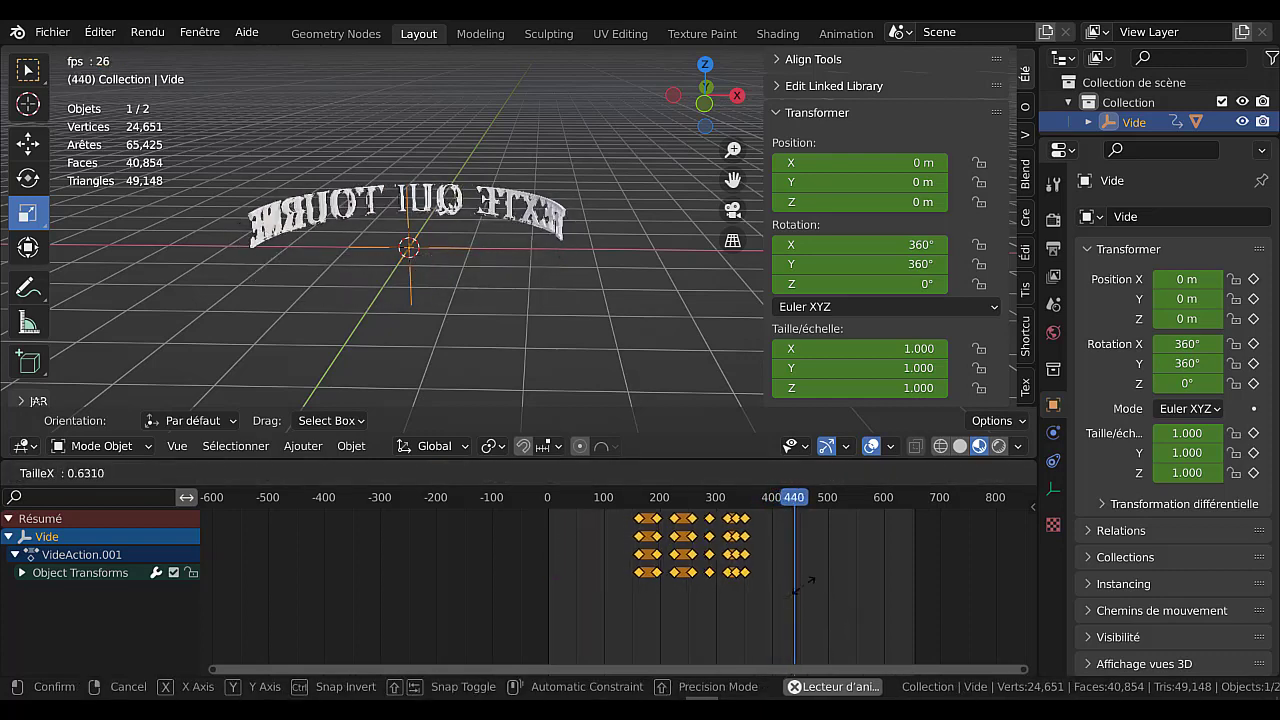
{"action": "left_click", "coordinate": [624, 626]}
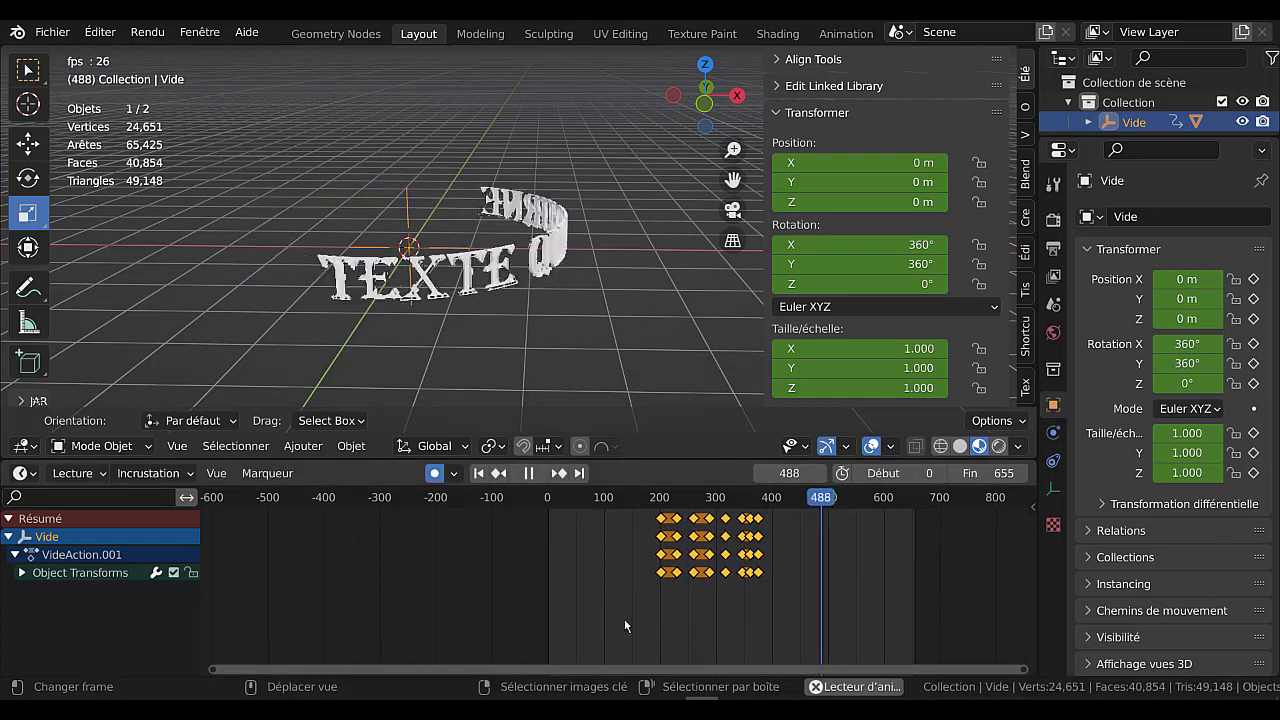
{"action": "left_click", "coordinate": [610, 618]}
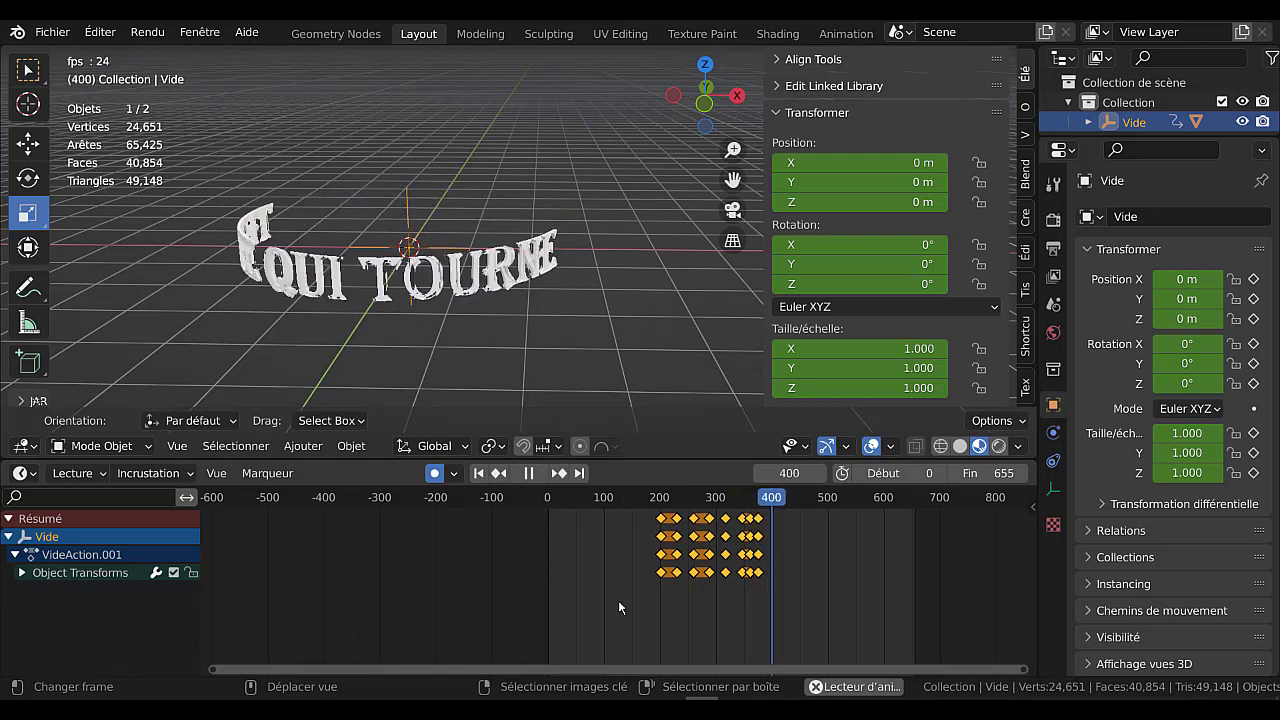
{"action": "key", "text": "x"}
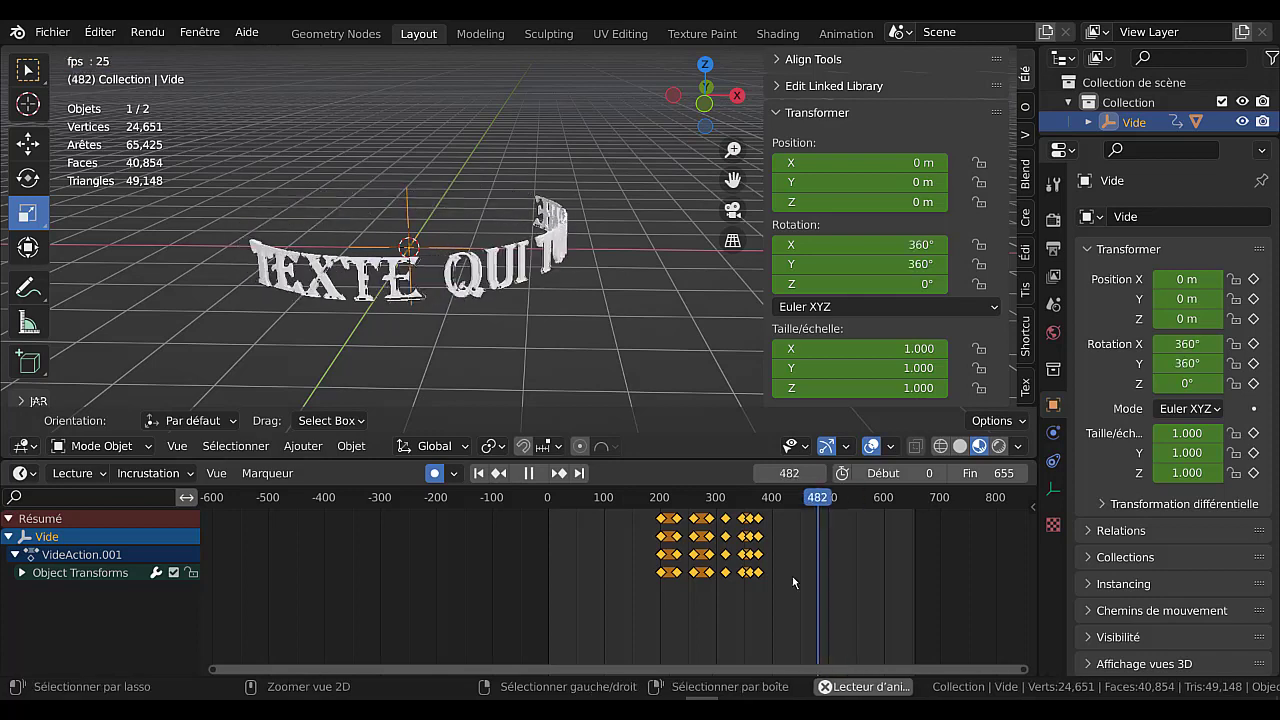
{"action": "key", "text": "ctrl+z"}
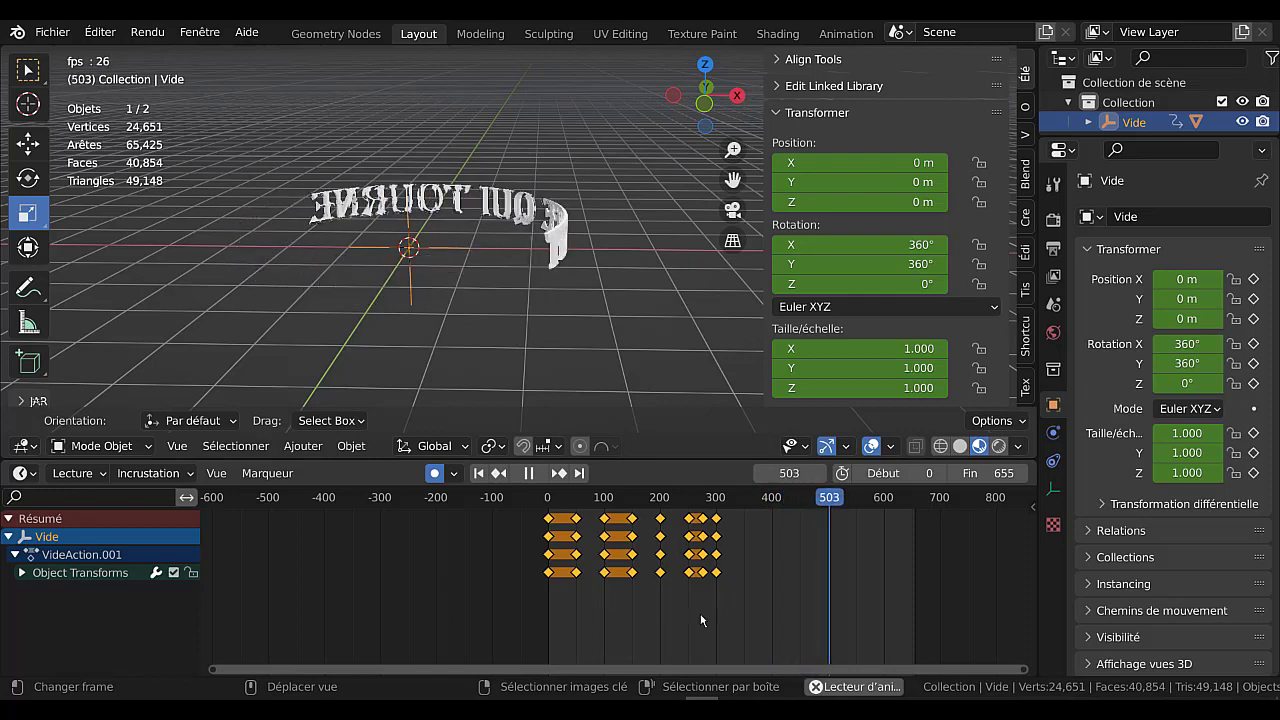
{"action": "key", "text": "s"}
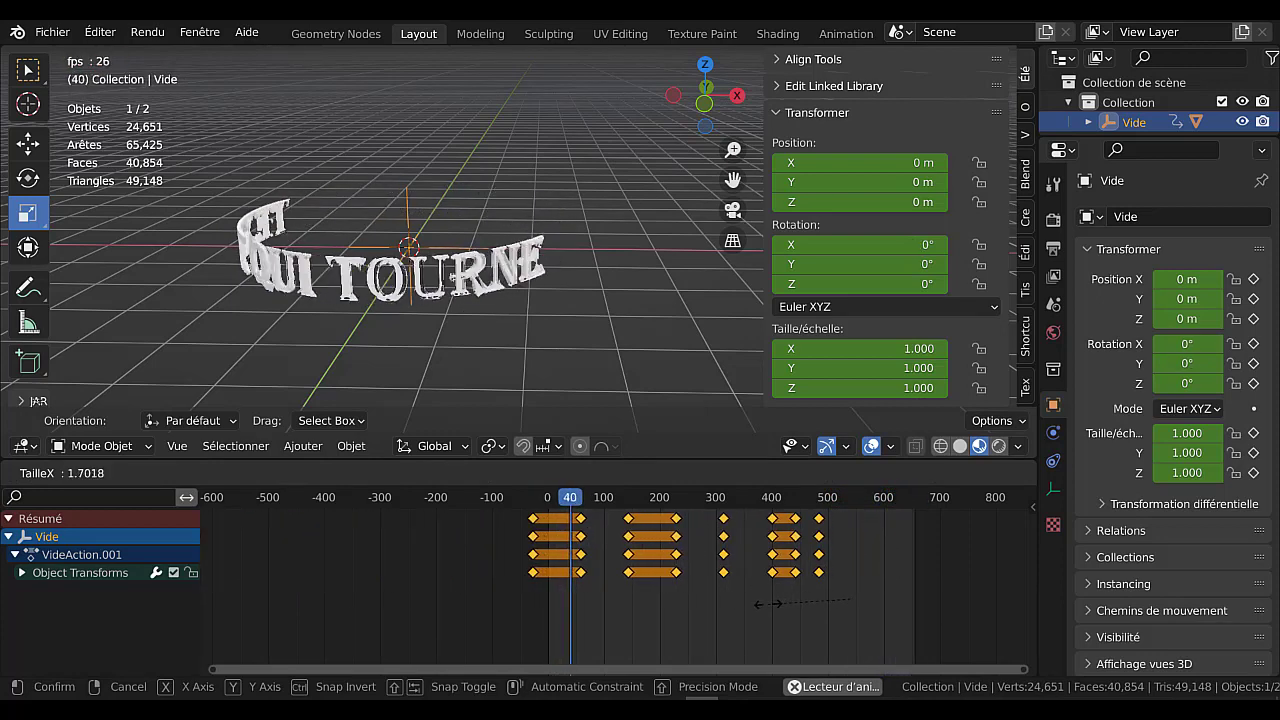
{"action": "right_click", "coordinate": [768, 604]}
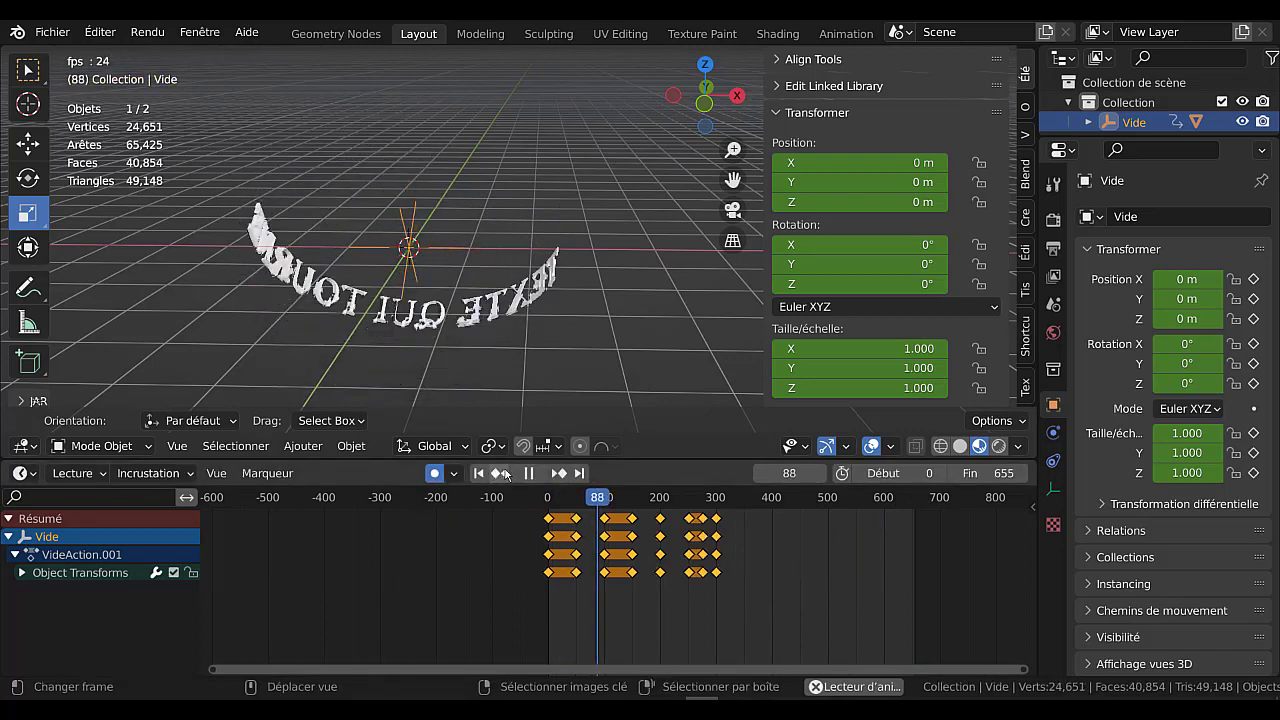
- Stop playback at frame 123, and stretch and shift the Vide empty's keyframes to span about frames 0 to 562
{"action": "left_click", "coordinate": [531, 476]}
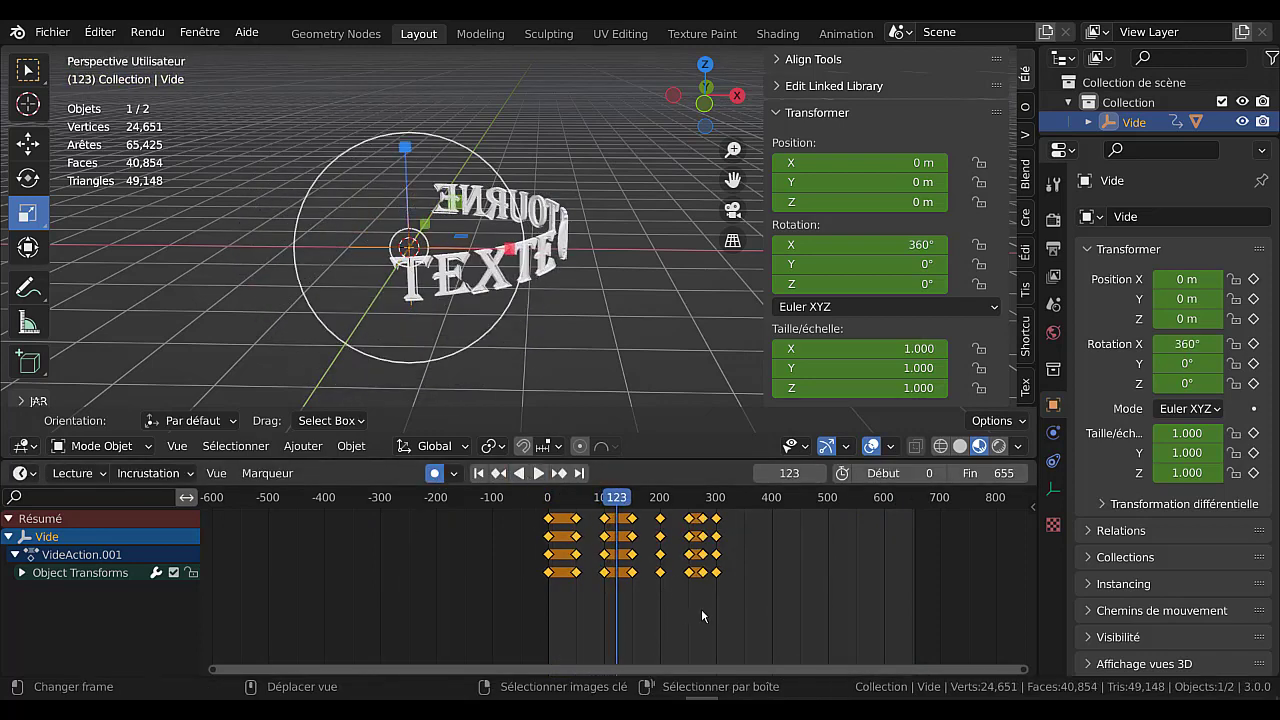
{"action": "key", "text": "s"}
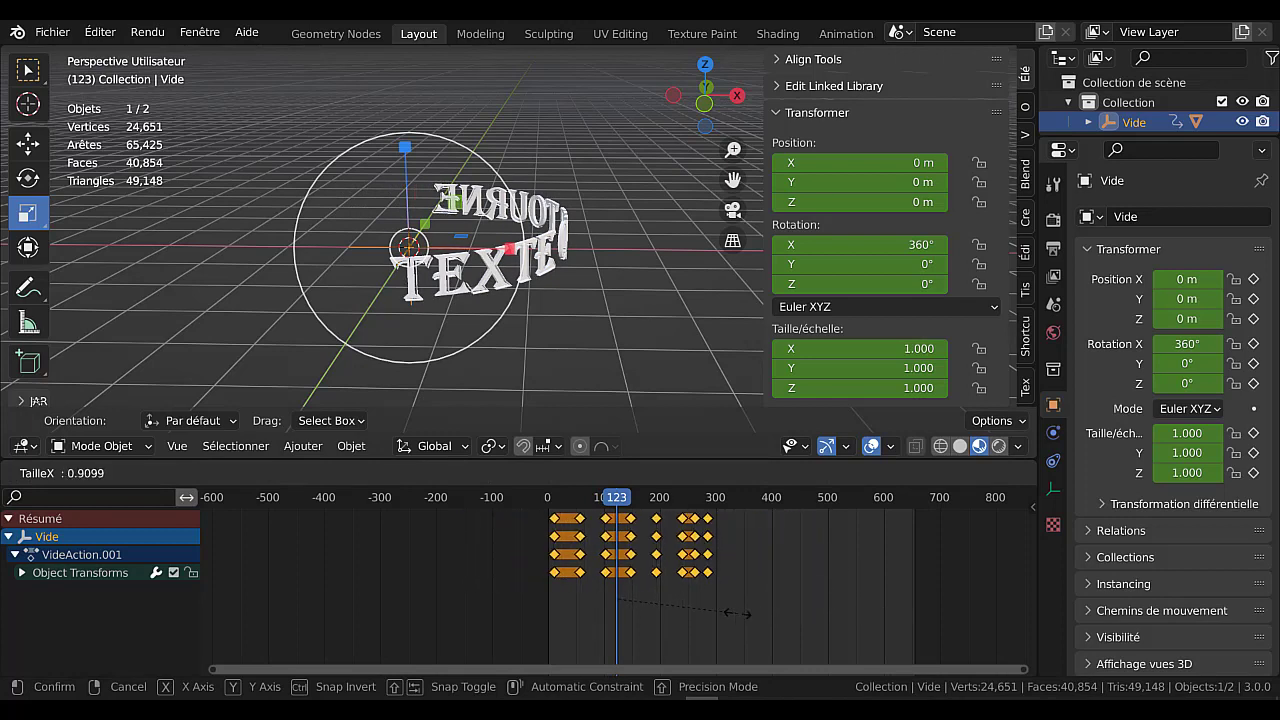
{"action": "left_click", "coordinate": [864, 604]}
{"action": "key", "text": "g"}
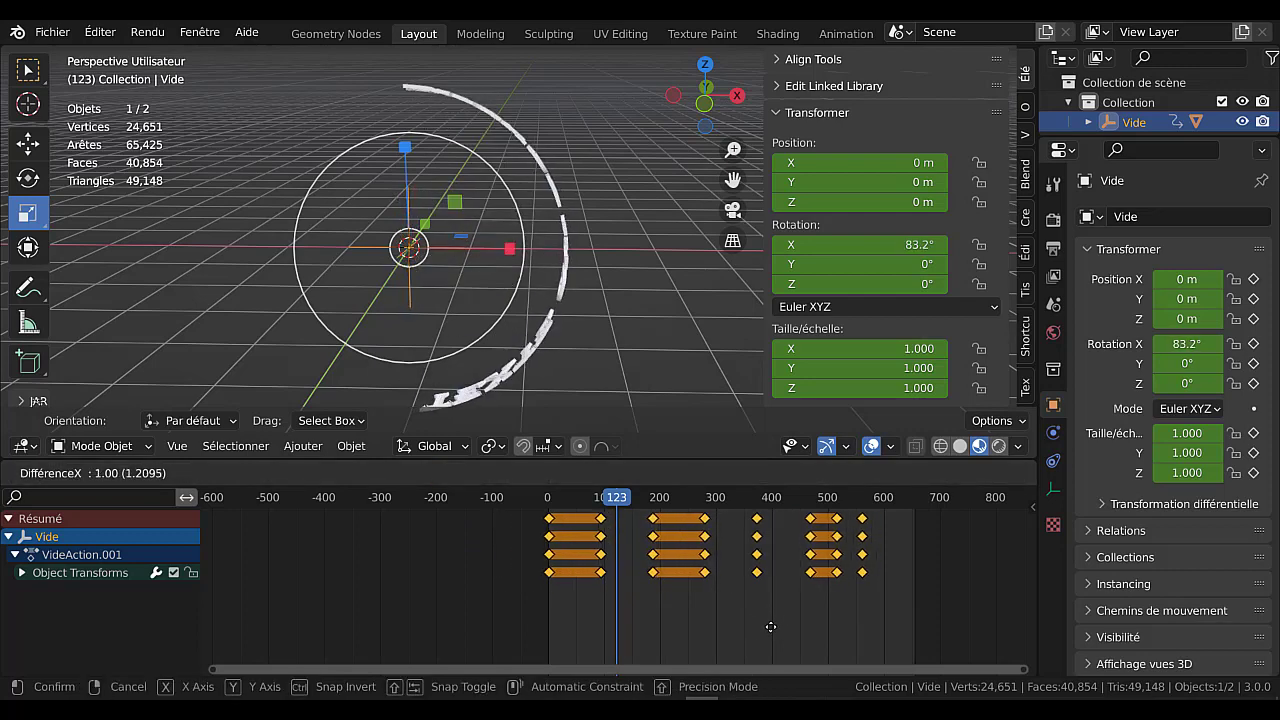
{"action": "left_click", "coordinate": [770, 628]}
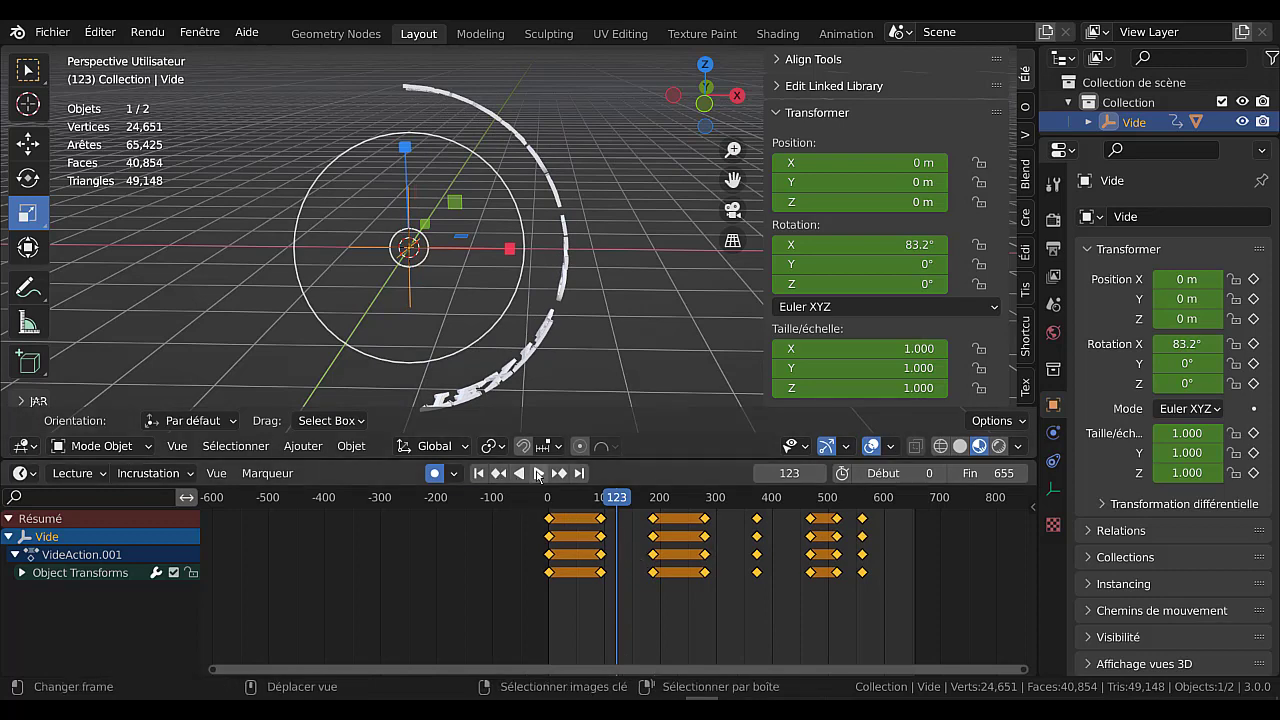
- Play back the animation from frame 123 to check the Vide empty's stretched flips and rise
{"action": "left_click", "coordinate": [538, 473]}
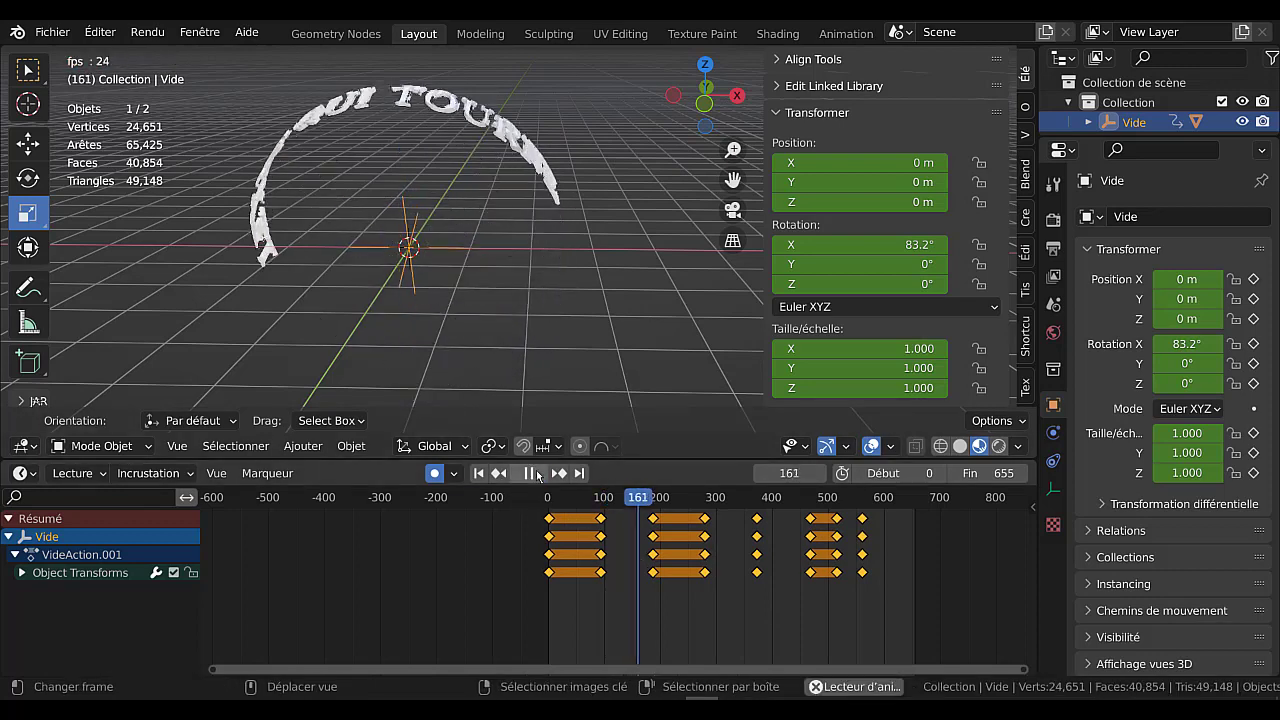
{"action": "left_click", "coordinate": [473, 589]}
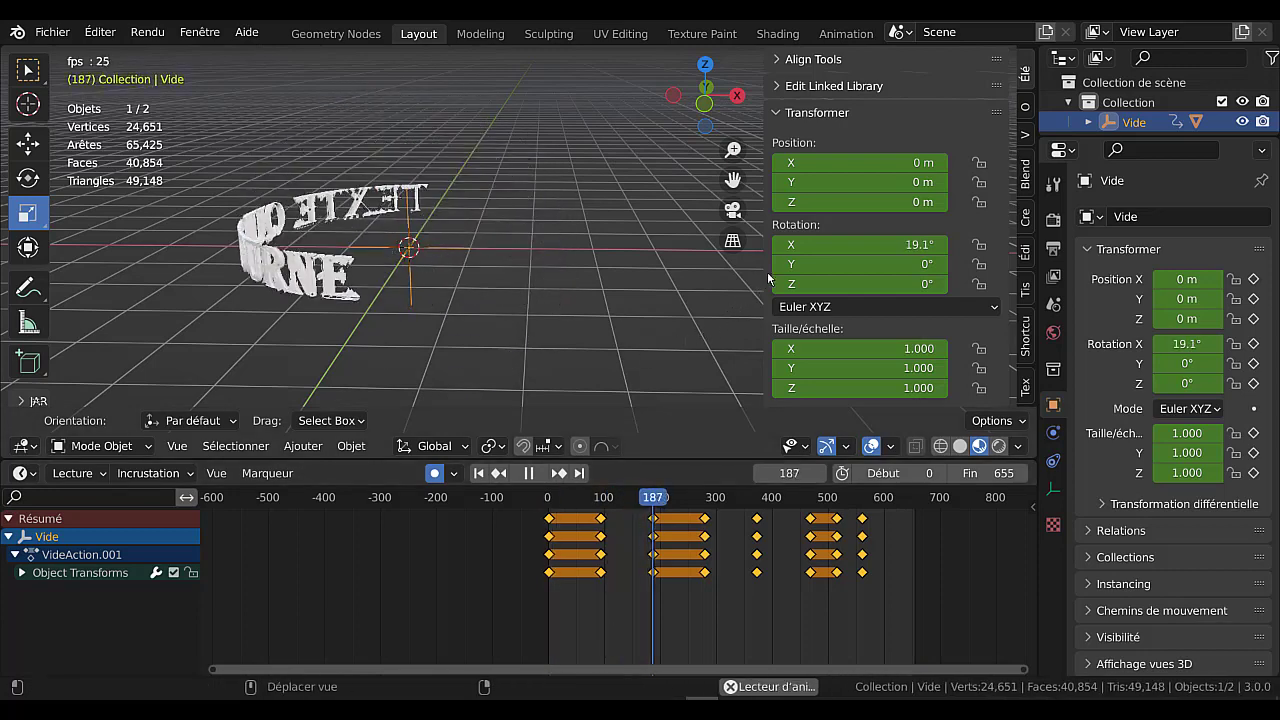
- Narrow the viewport's transform sidebar and make the timeline area taller, with playback stopped at frame 503
{"action": "left_click_drag", "start_coordinate": [767, 271], "coordinate": [829, 272]}
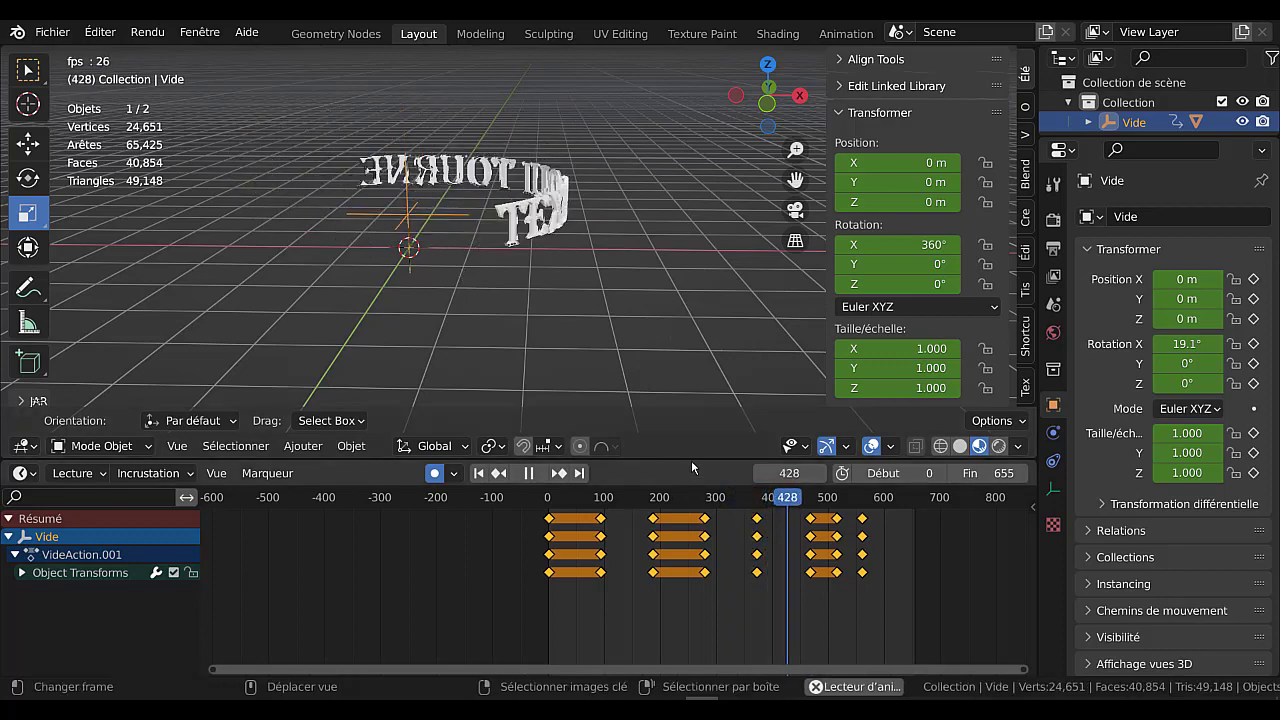
{"action": "mouse_move", "coordinate": [690, 457]}
{"action": "left_mouse_down"}
{"action": "mouse_move", "coordinate": [693, 432]}
{"action": "mouse_move", "coordinate": [695, 448]}
{"action": "left_mouse_up"}
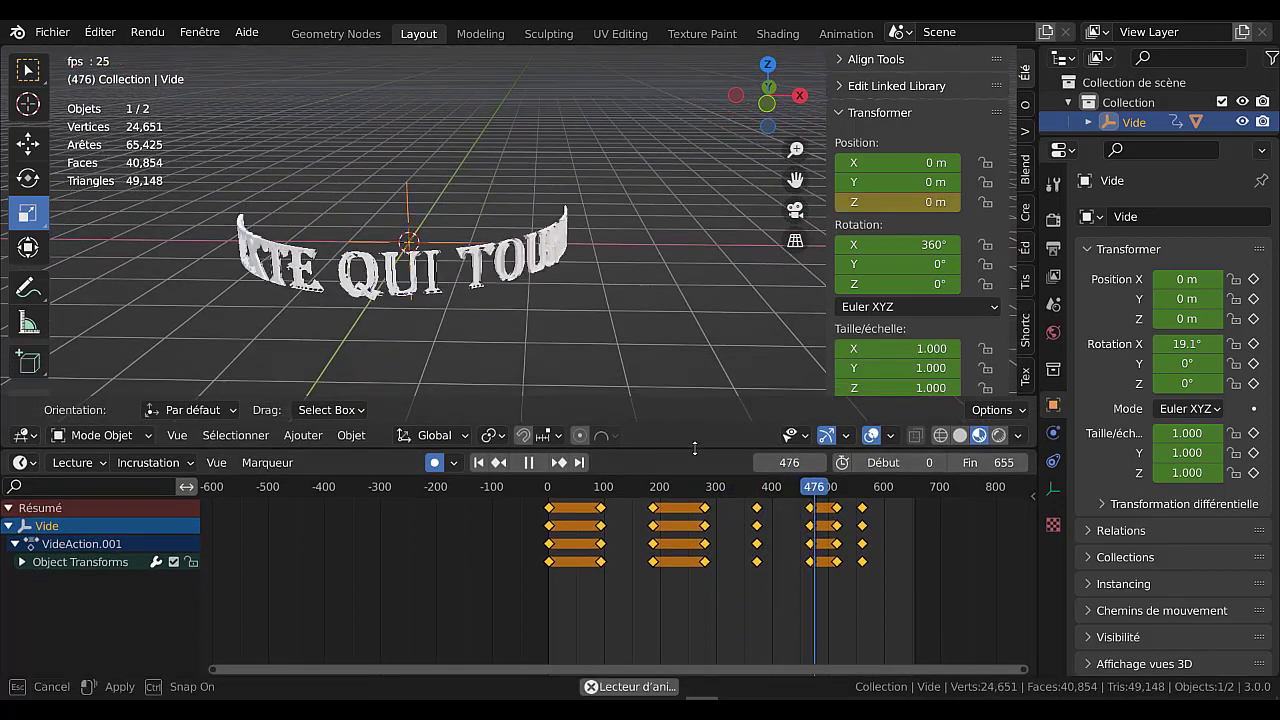
{"action": "key", "text": "space"}
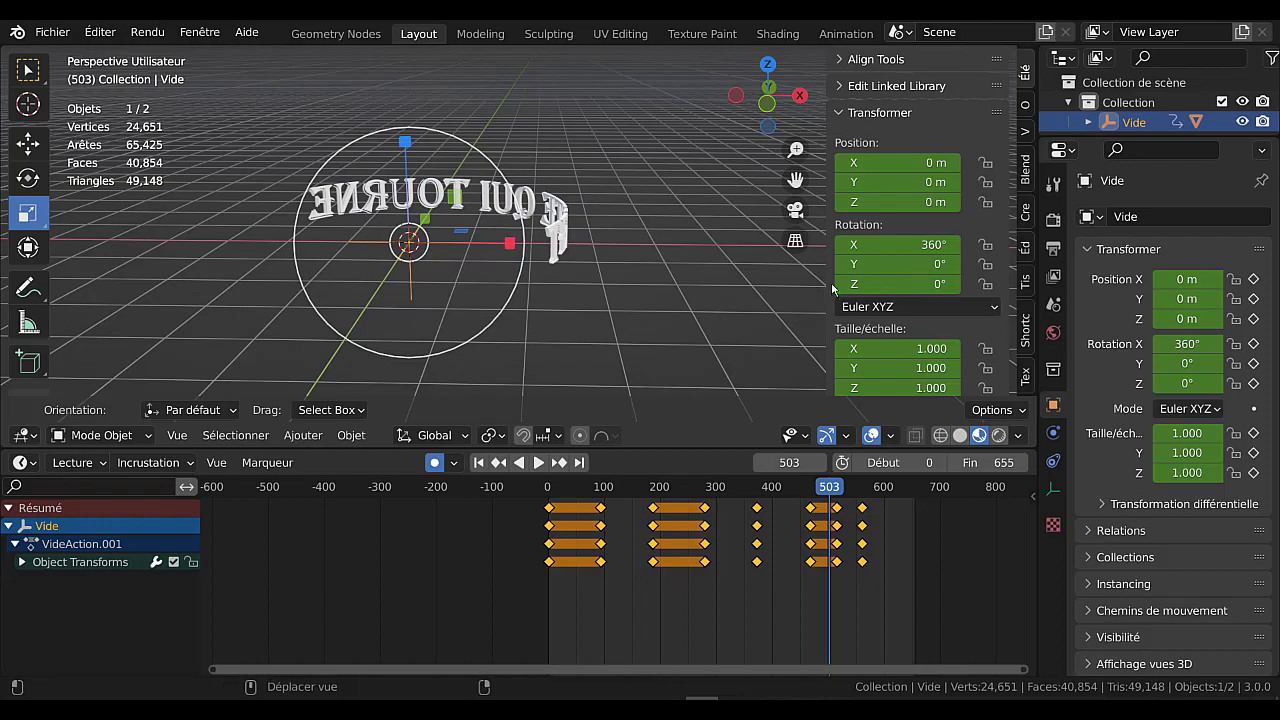
{"action": "left_click_drag", "start_coordinate": [825, 270], "coordinate": [896, 270]}
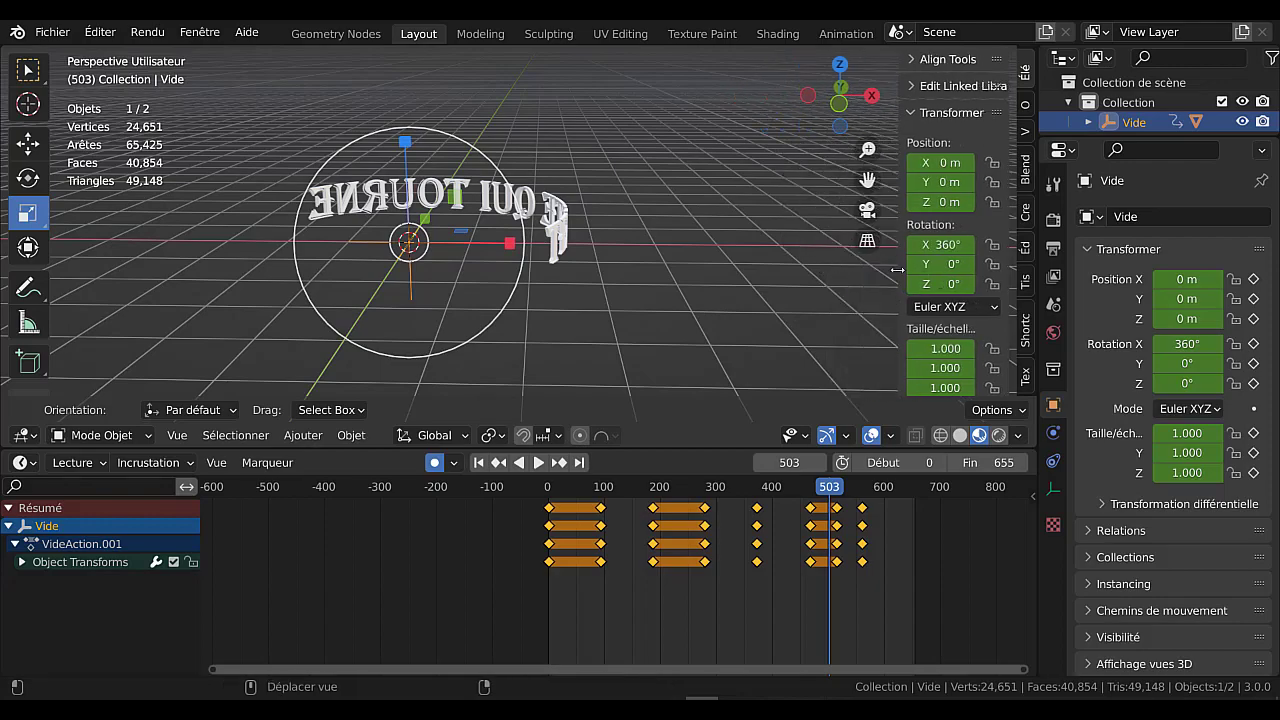
{"action": "middle_click_drag", "start_coordinate": [743, 288], "coordinate": [540, 276]}
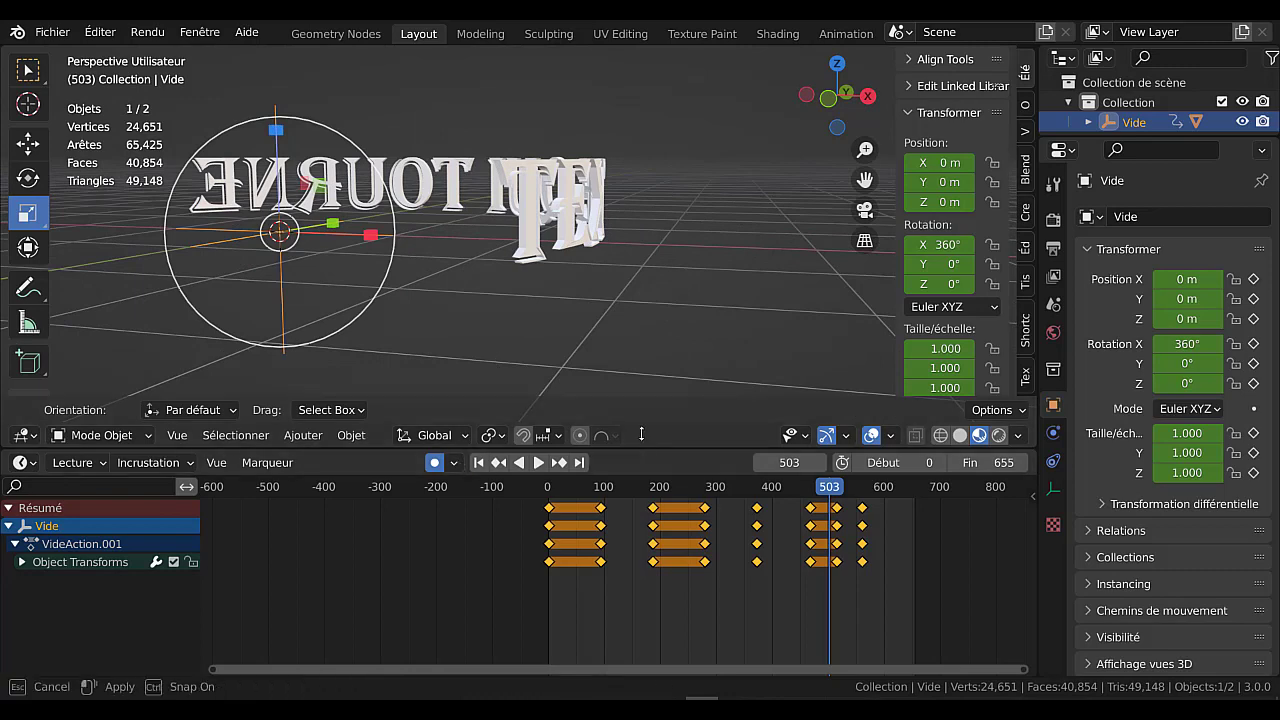
{"action": "left_click_drag", "start_coordinate": [641, 434], "coordinate": [641, 414]}
{"action": "middle_click_drag", "start_coordinate": [657, 346], "coordinate": [541, 318]}
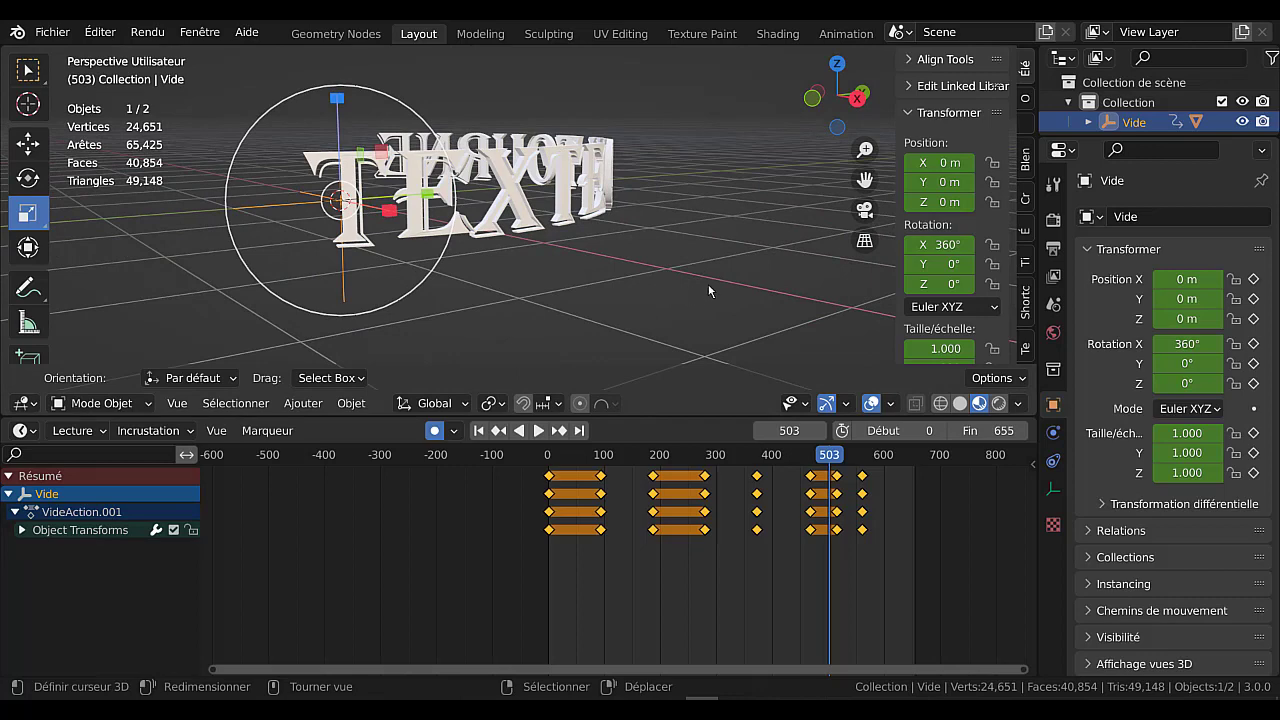
- Enlarge the viewport area and add a UV sphere at the centre of the curved text
{"action": "mouse_move", "coordinate": [664, 413]}
{"action": "left_mouse_down"}
{"action": "mouse_move", "coordinate": [664, 357]}
{"action": "mouse_move", "coordinate": [662, 438]}
{"action": "left_mouse_up"}
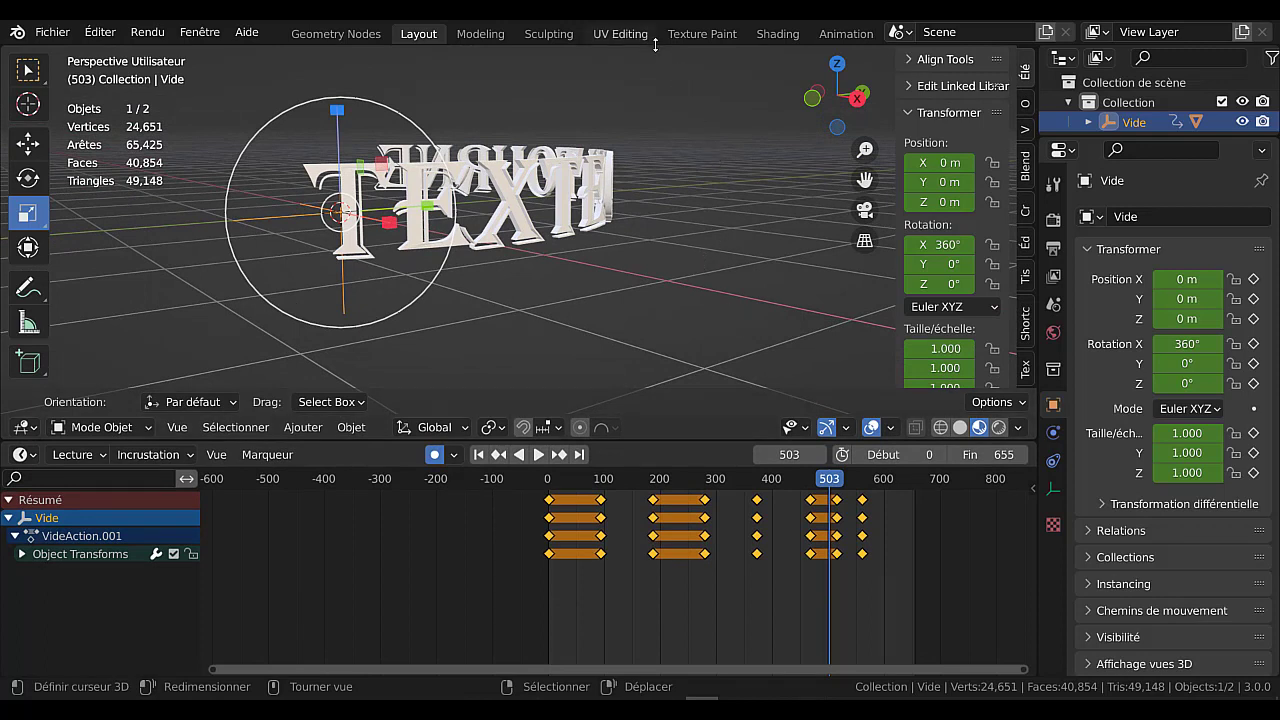
{"action": "left_click_drag", "start_coordinate": [655, 44], "coordinate": [665, 93]}
{"action": "middle_click_drag", "start_coordinate": [628, 352], "coordinate": [645, 330]}
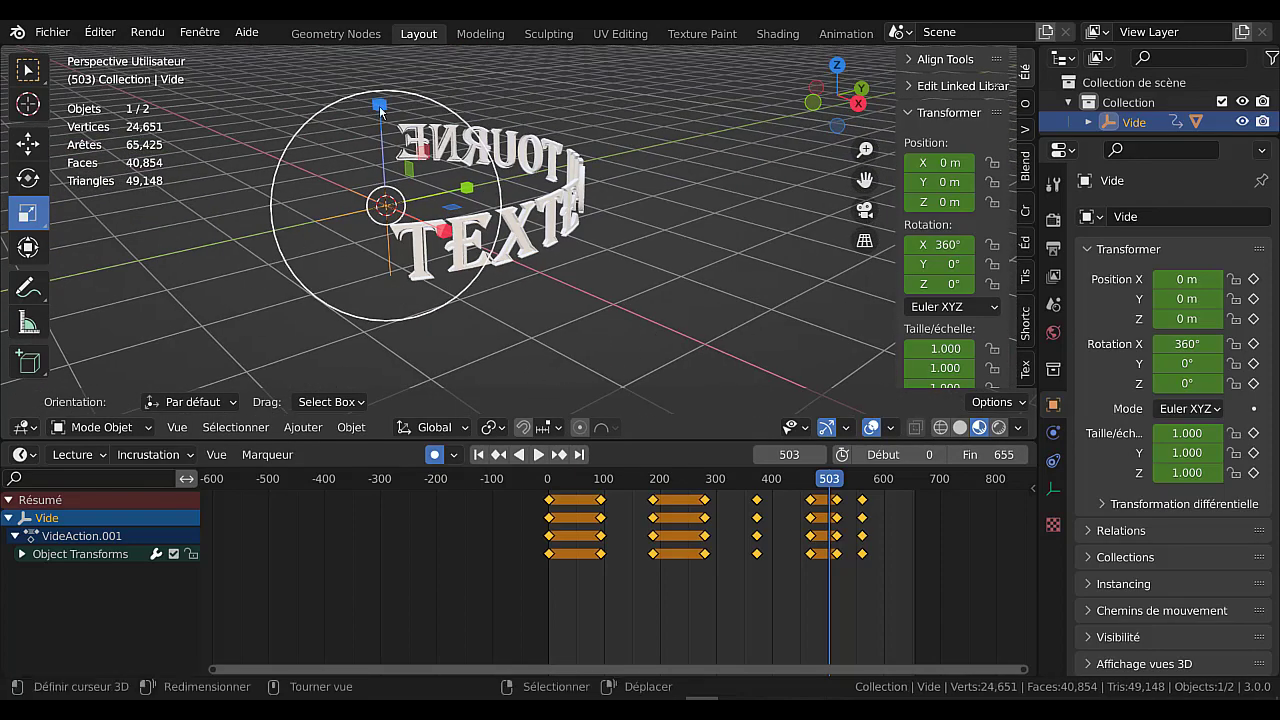
{"action": "middle_click_drag", "start_coordinate": [489, 316], "coordinate": [465, 268]}
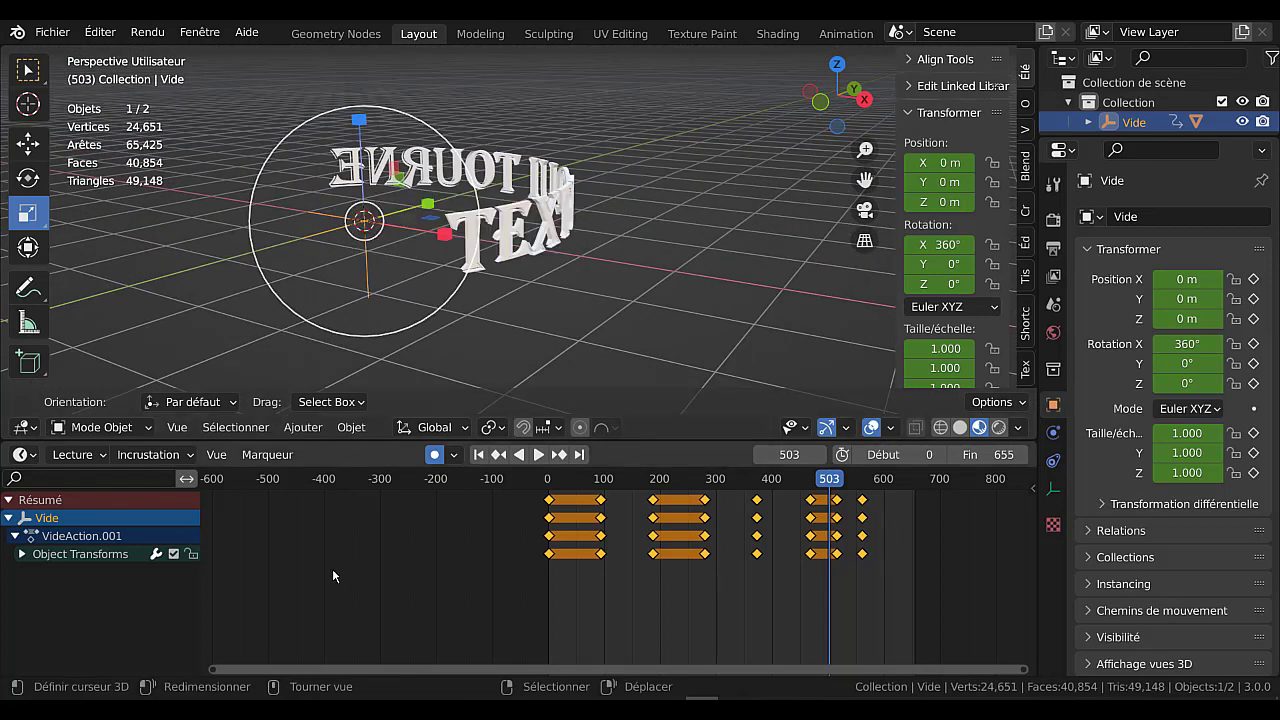
{"action": "left_click", "coordinate": [351, 427]}
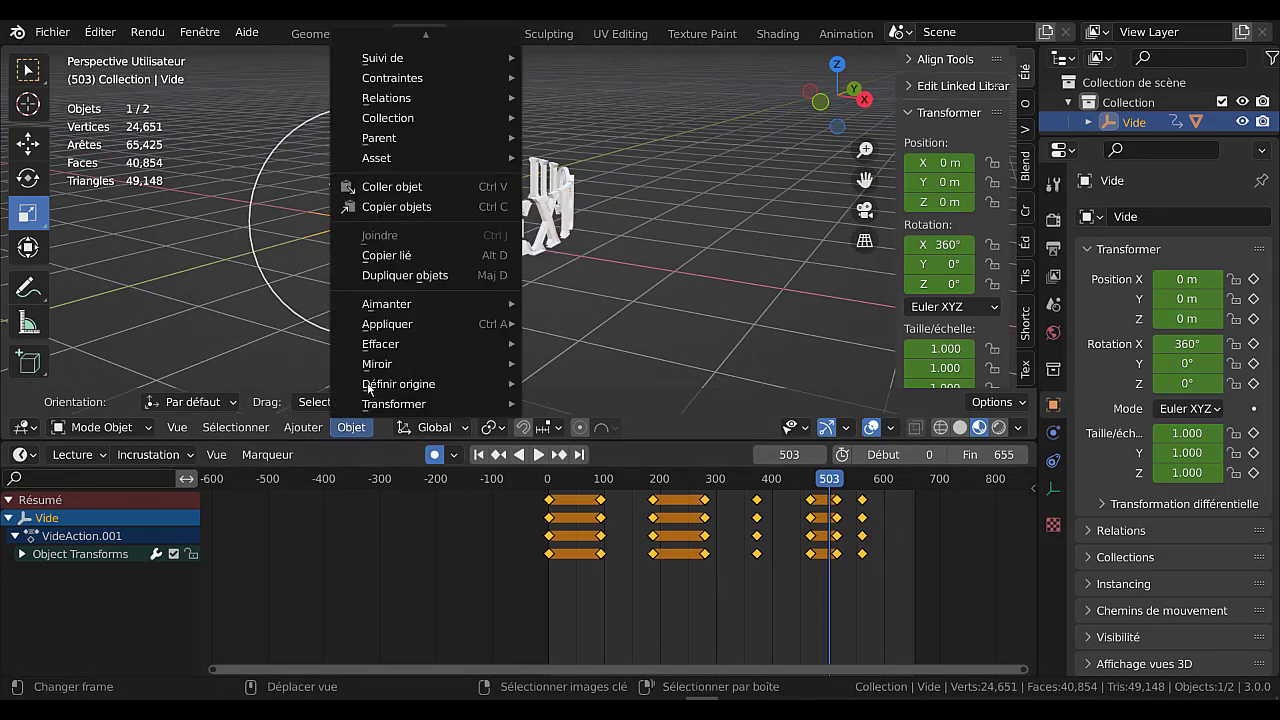
{"action": "left_click", "coordinate": [301, 430]}
{"action": "mouse_move", "coordinate": [322, 404]}
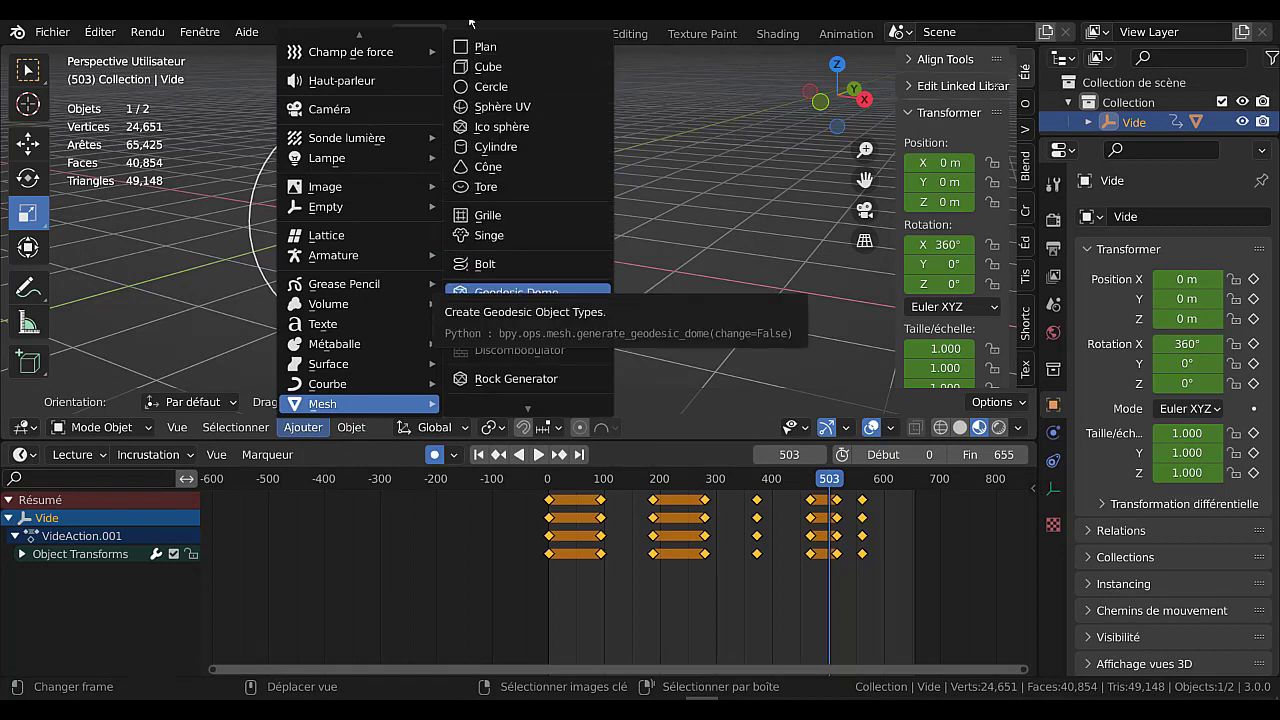
{"action": "left_click", "coordinate": [500, 106]}
{"action": "middle_click_drag", "start_coordinate": [563, 320], "coordinate": [396, 334]}
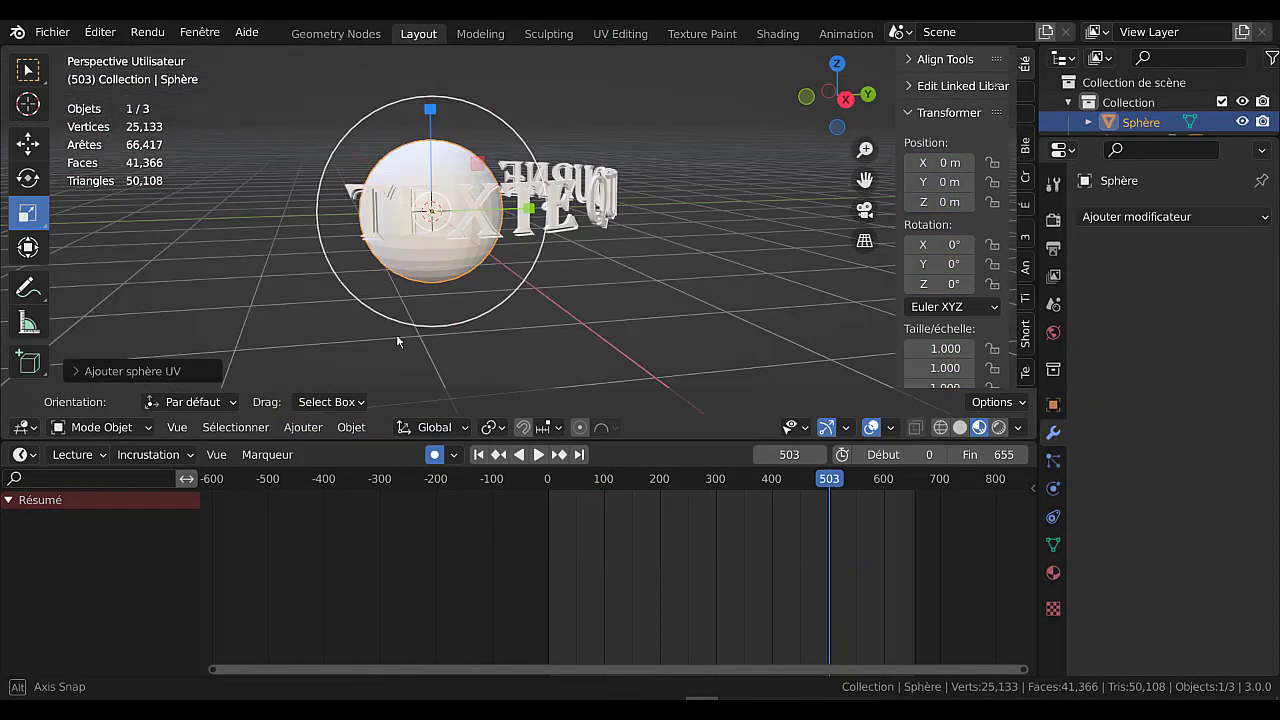
- Scale the sphere up to about 1.85 while the animation plays with automatic keyframing enabled
{"action": "left_click", "coordinate": [541, 455]}
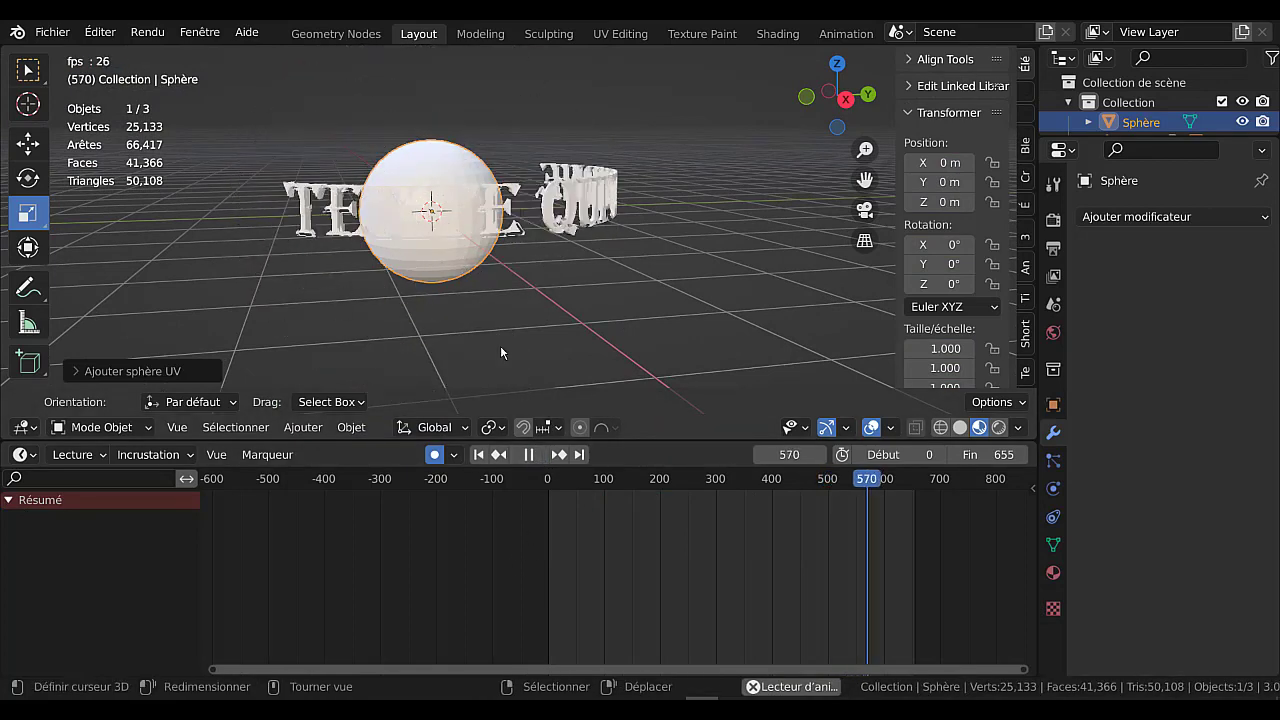
{"action": "middle_click_drag", "start_coordinate": [500, 348], "coordinate": [542, 344]}
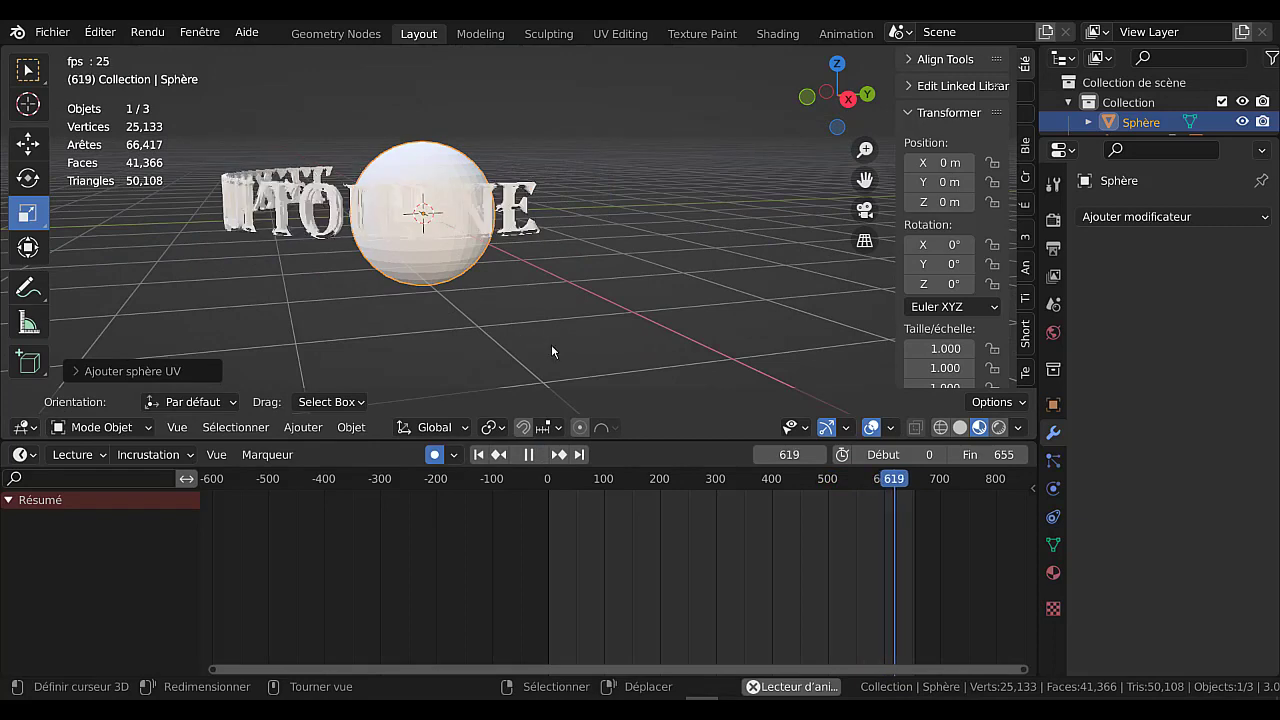
{"action": "key", "text": "s"}
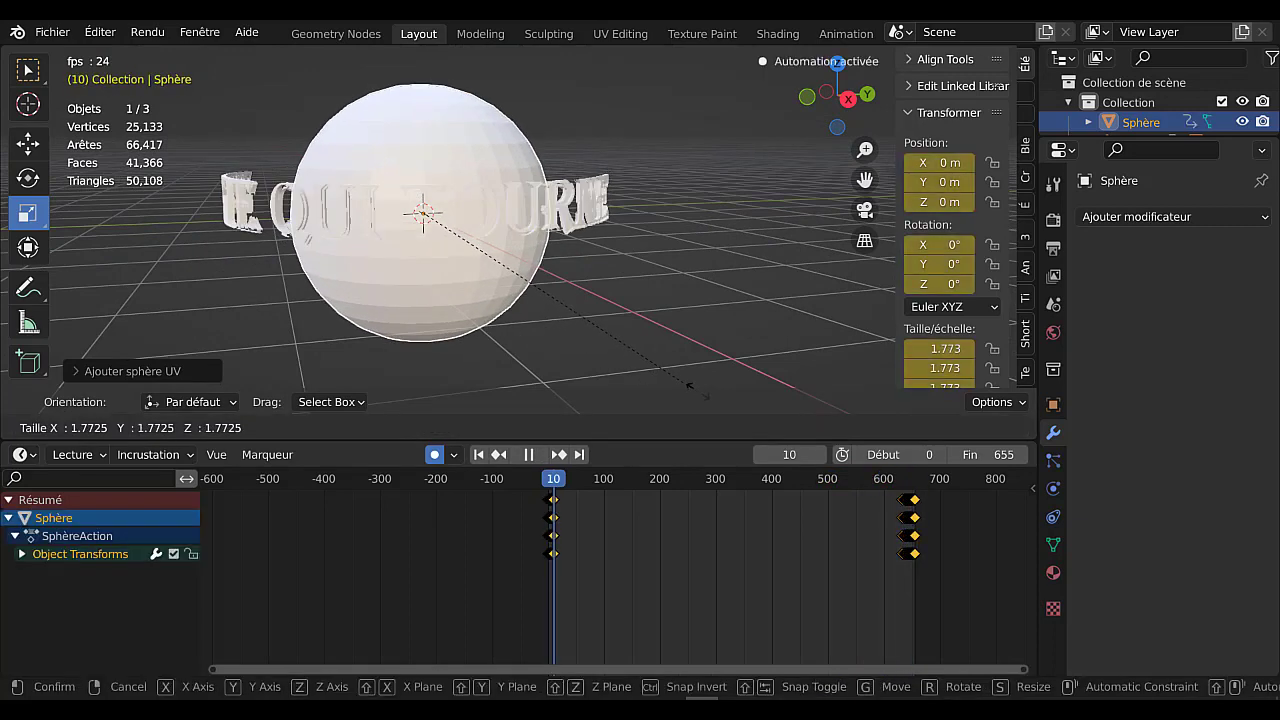
{"action": "left_click", "coordinate": [719, 403]}
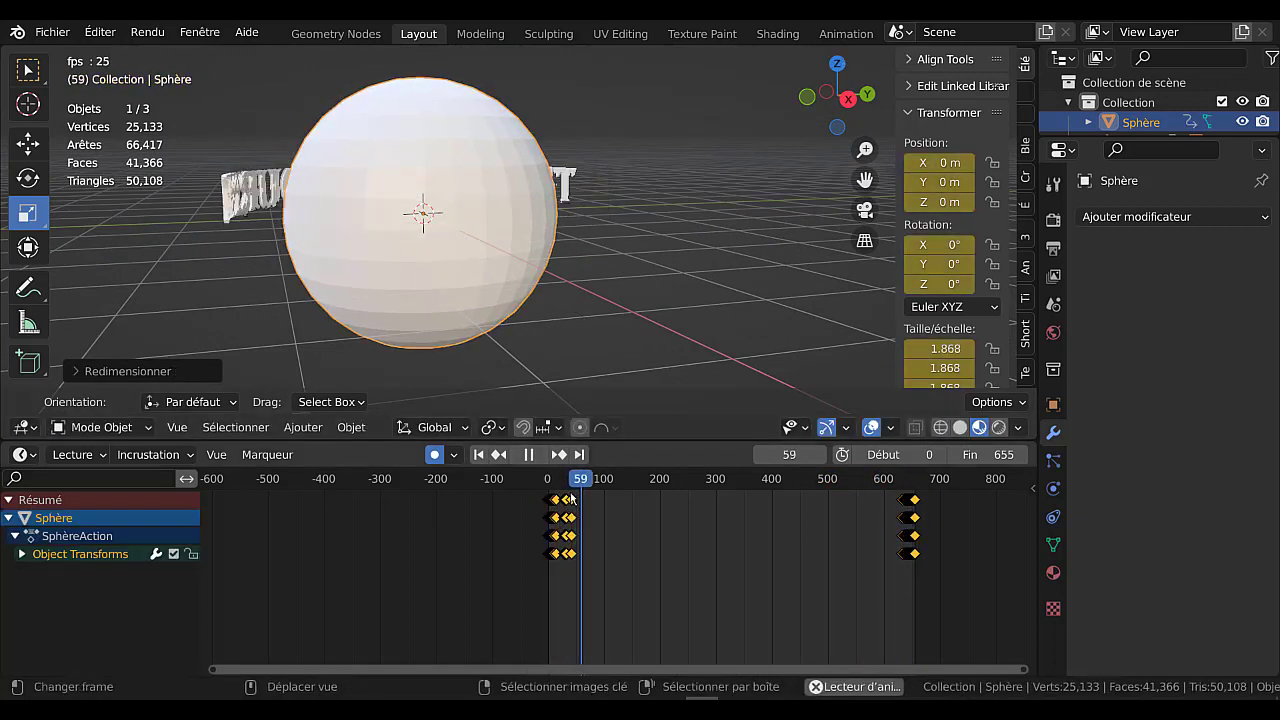
- Check the sphere against the moving text from the front and in perspective, make the timeline area taller, and stop playback at frame 469
{"action": "key", "text": "KP_1"}
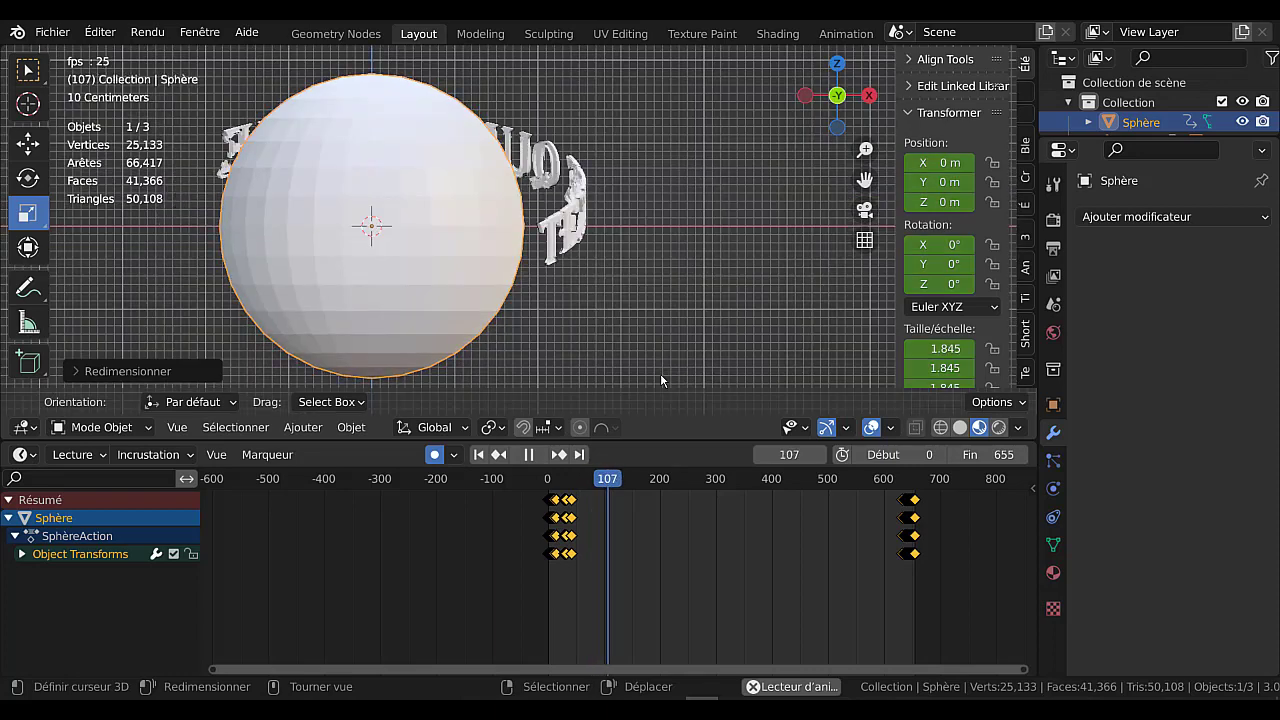
{"action": "scroll", "coordinate": [684, 367], "scroll_direction": "down", "scroll_amount": 2}
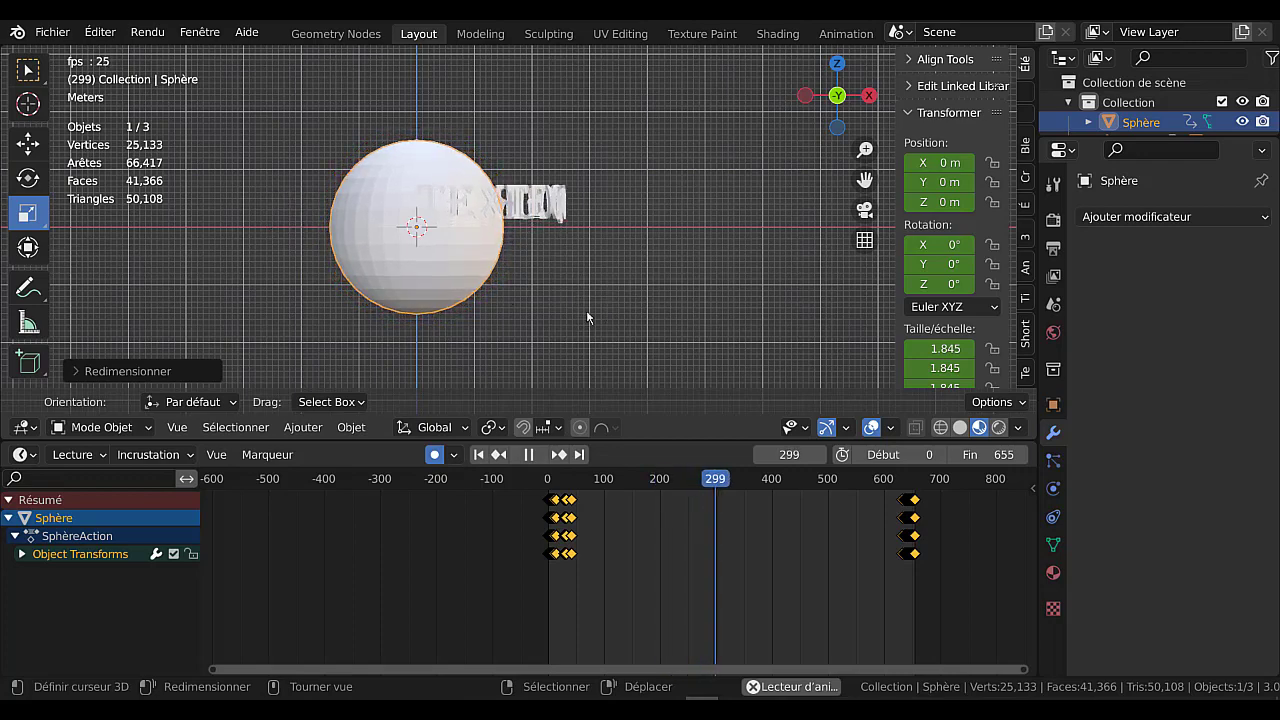
{"action": "middle_click_drag", "start_coordinate": [587, 317], "coordinate": [636, 348]}
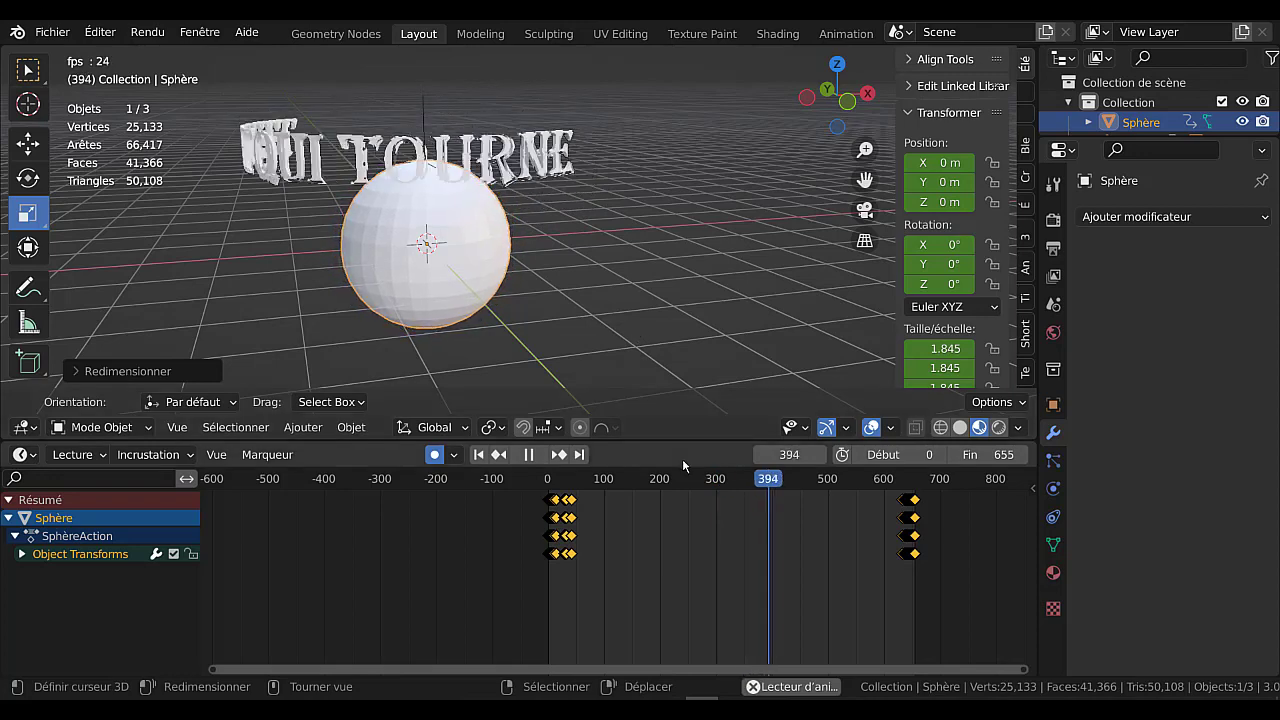
{"action": "left_click_drag", "start_coordinate": [688, 441], "coordinate": [688, 388]}
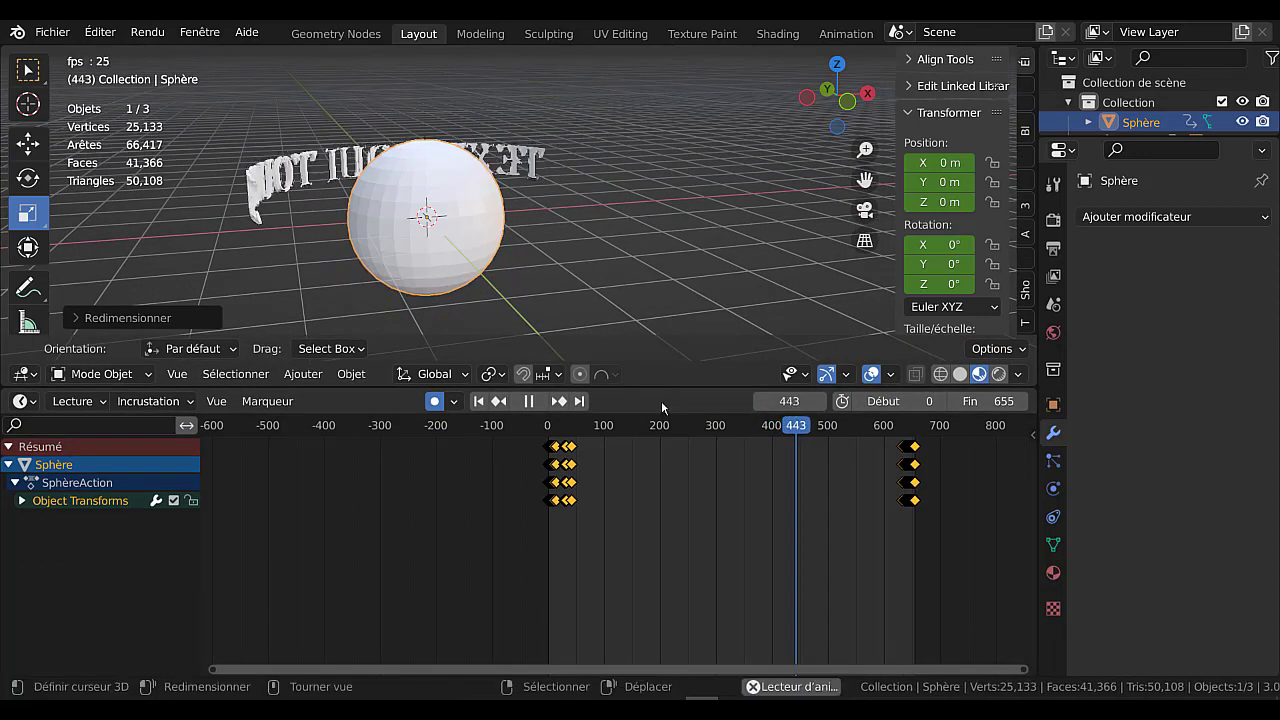
{"action": "left_click", "coordinate": [530, 401]}
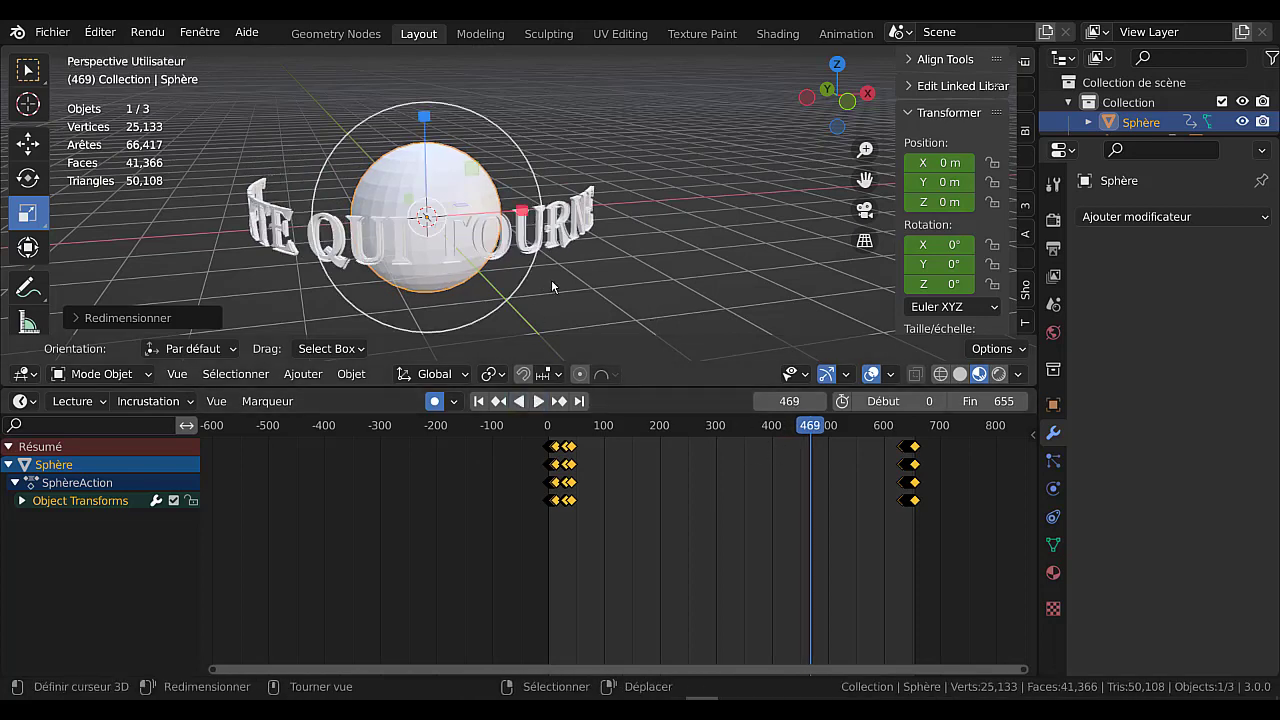
- Return to frame 0 and scale the curved text down to about 0.3 so it fits inside the sphere
{"action": "left_click_drag", "start_coordinate": [813, 430], "coordinate": [549, 463]}
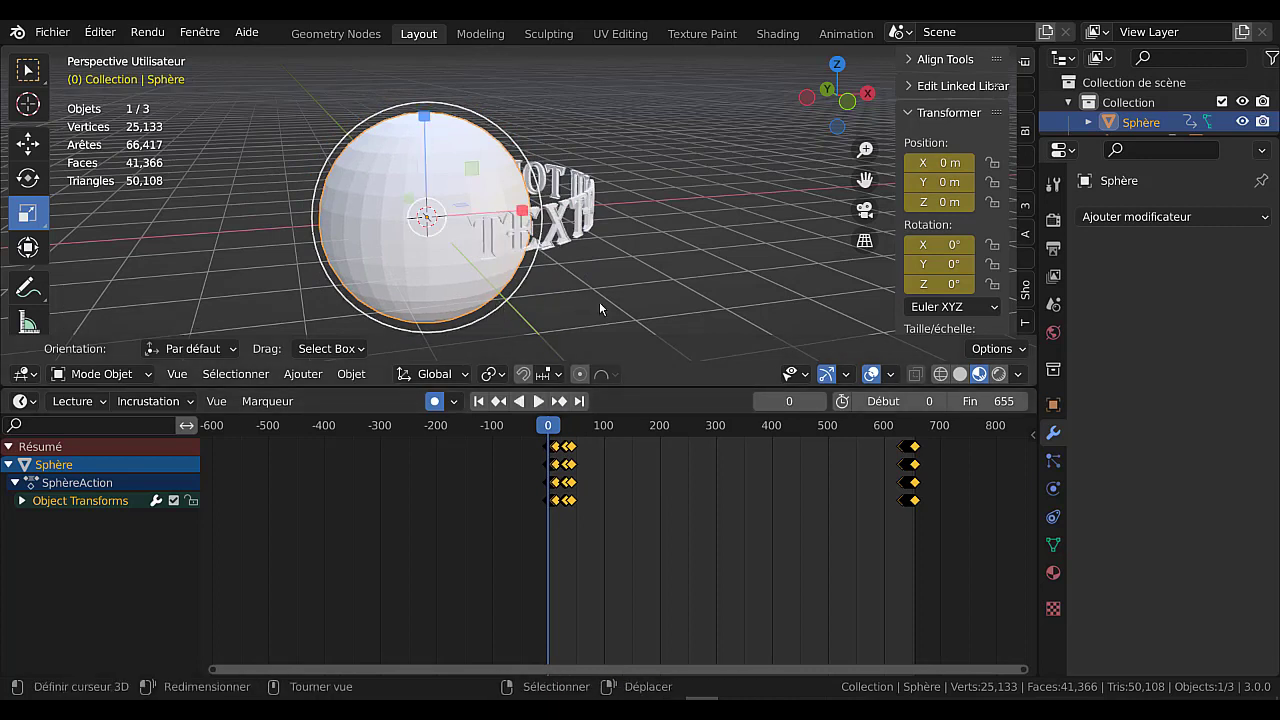
{"action": "scroll", "coordinate": [605, 297], "scroll_direction": "down", "scroll_amount": 1}
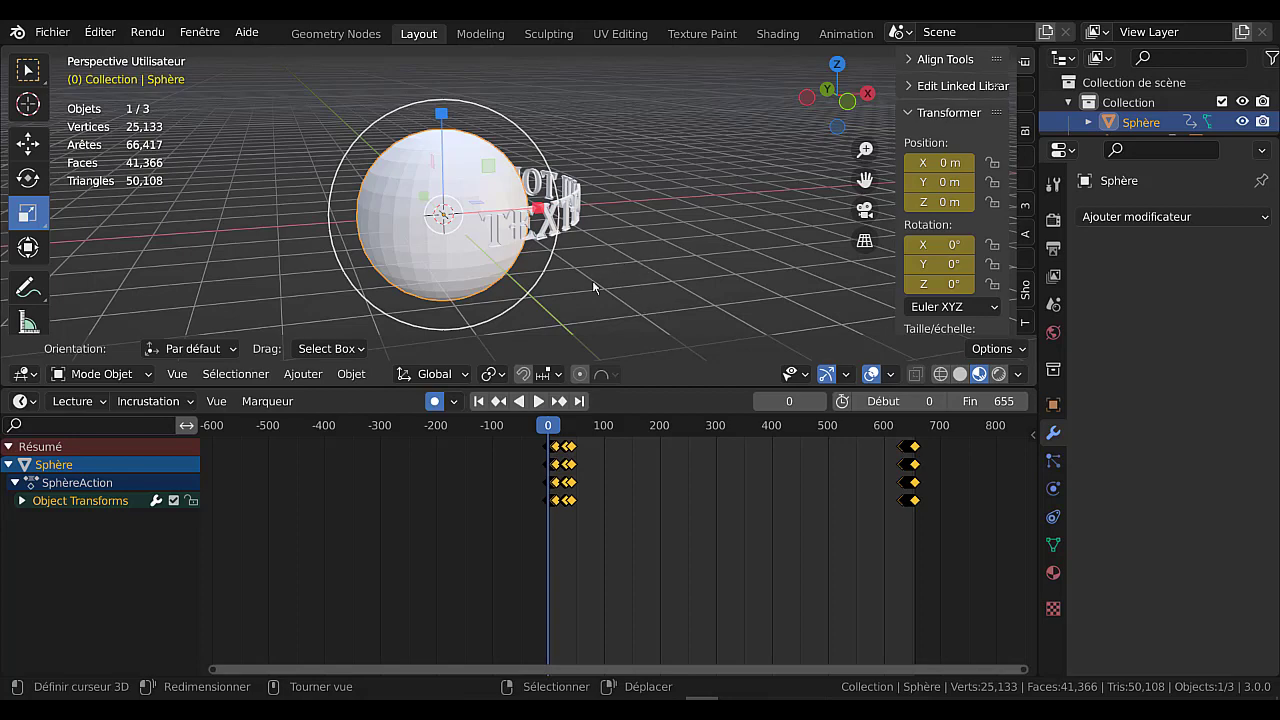
{"action": "key", "text": "s"}
{"action": "right_click", "coordinate": [587, 254]}
{"action": "right_click", "coordinate": [561, 221]}
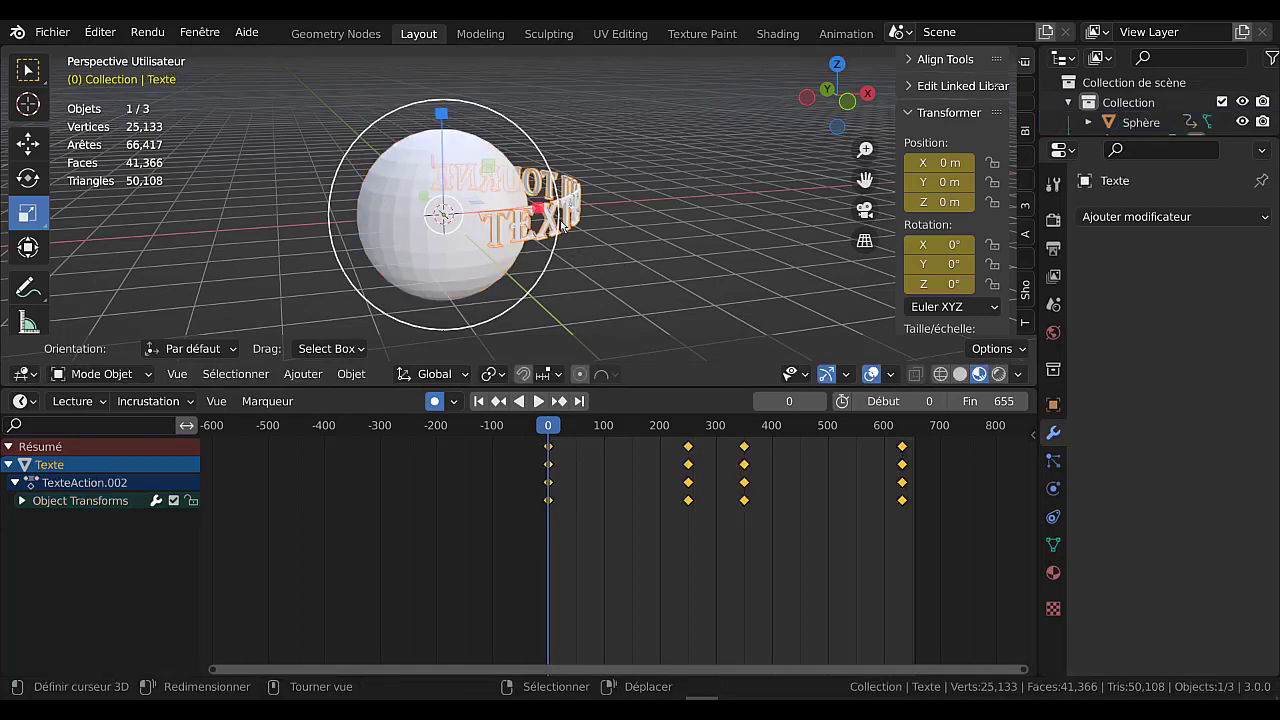
{"action": "key", "text": "s"}
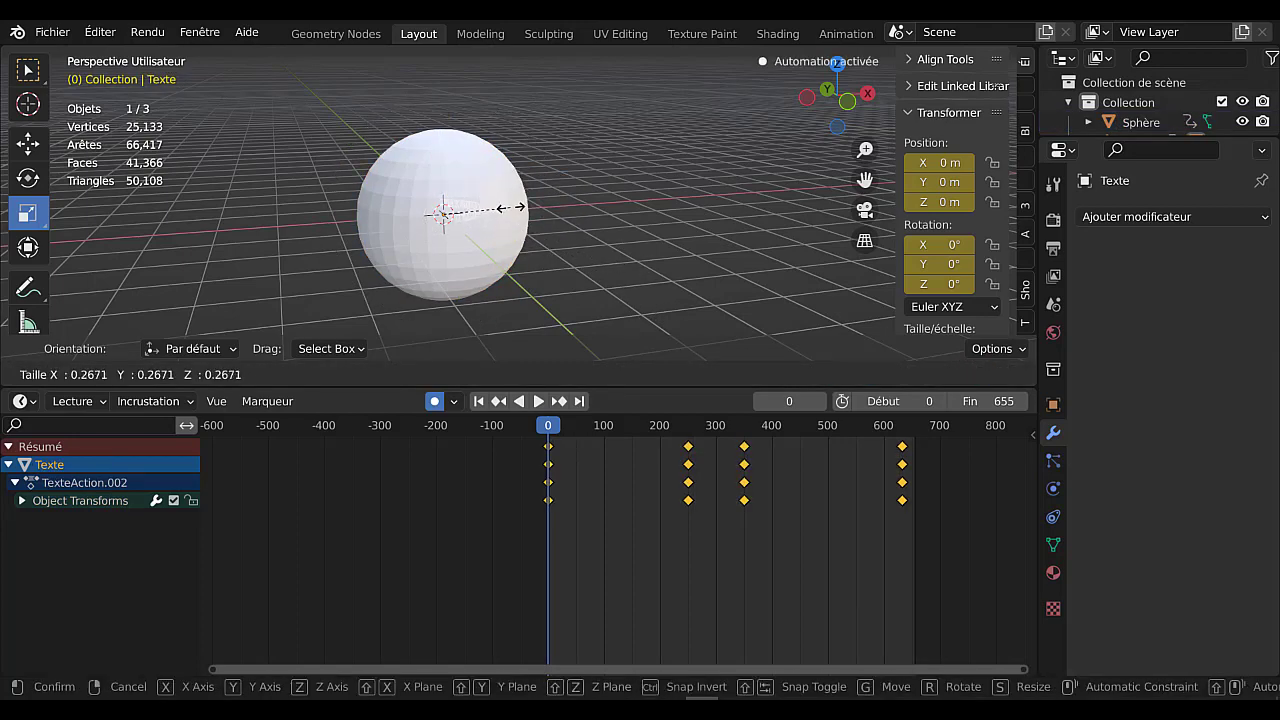
{"action": "left_click", "coordinate": [524, 218]}
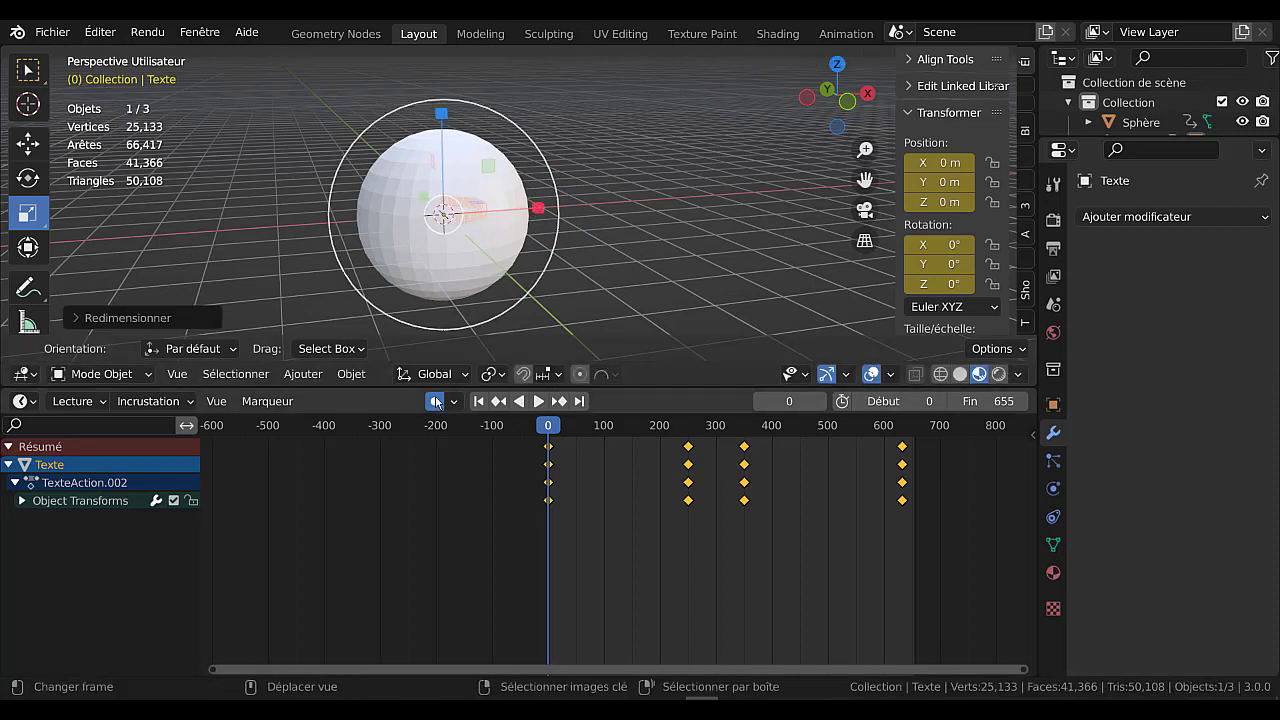
- Move to frame 81 and scale the curved text back up with a keyframe so it surrounds the sphere
{"action": "key", "text": "space"}
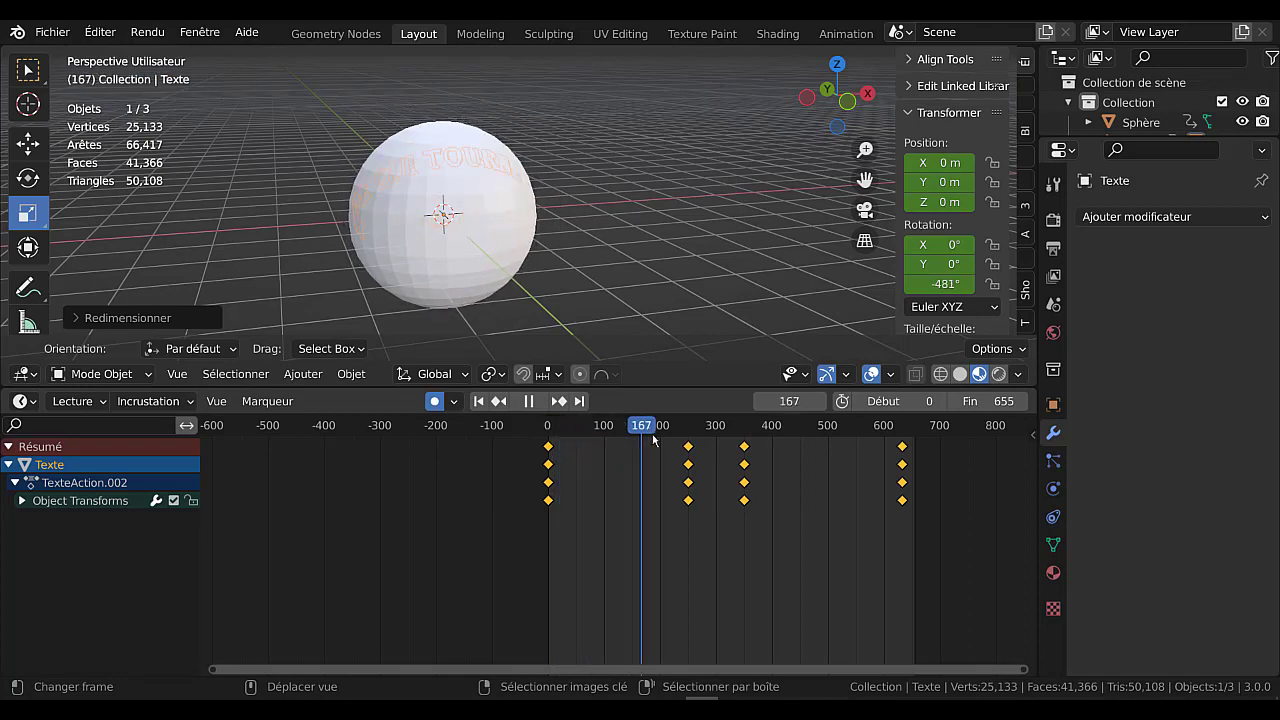
{"action": "left_click_drag", "start_coordinate": [673, 441], "coordinate": [594, 463]}
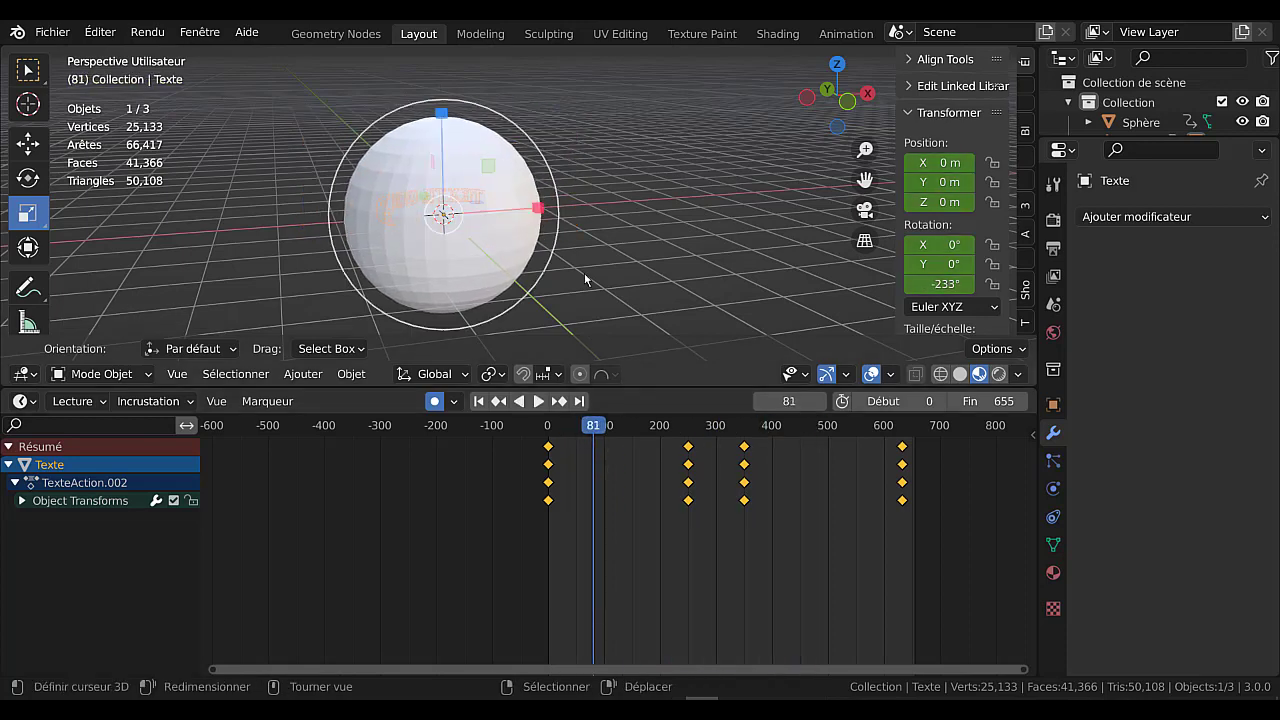
{"action": "key", "text": "s"}
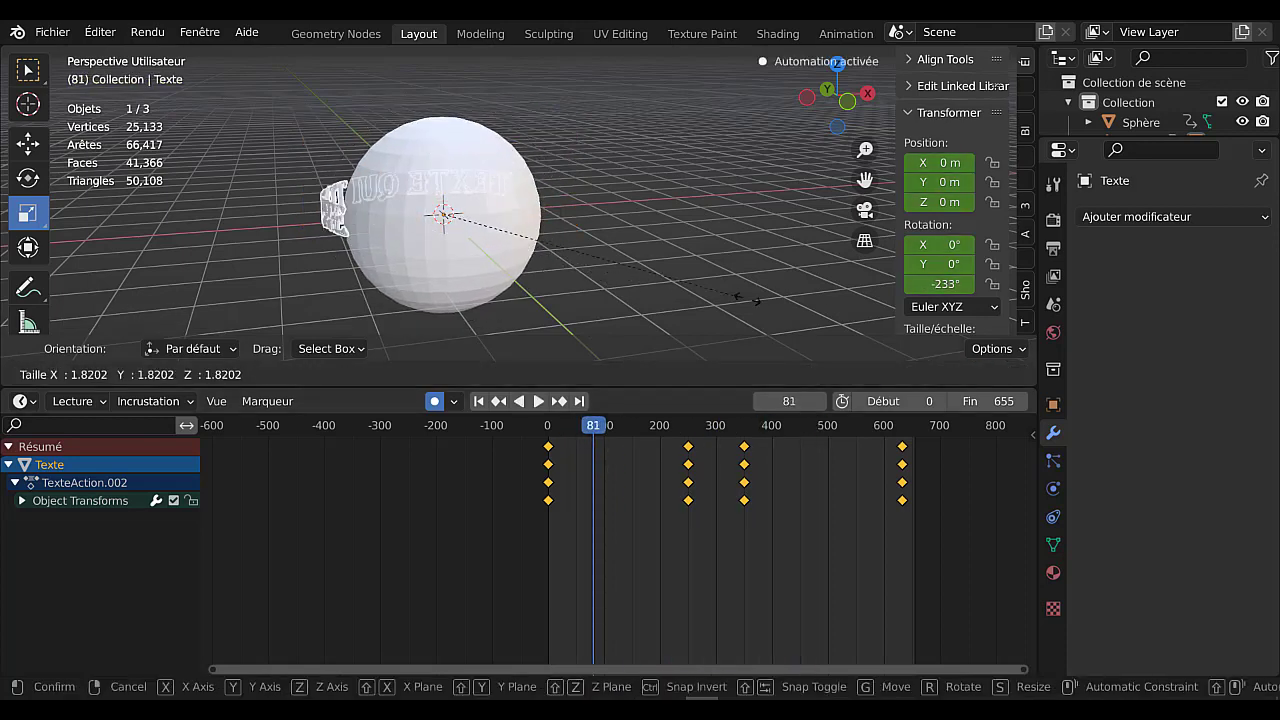
{"action": "left_click", "coordinate": [968, 344]}
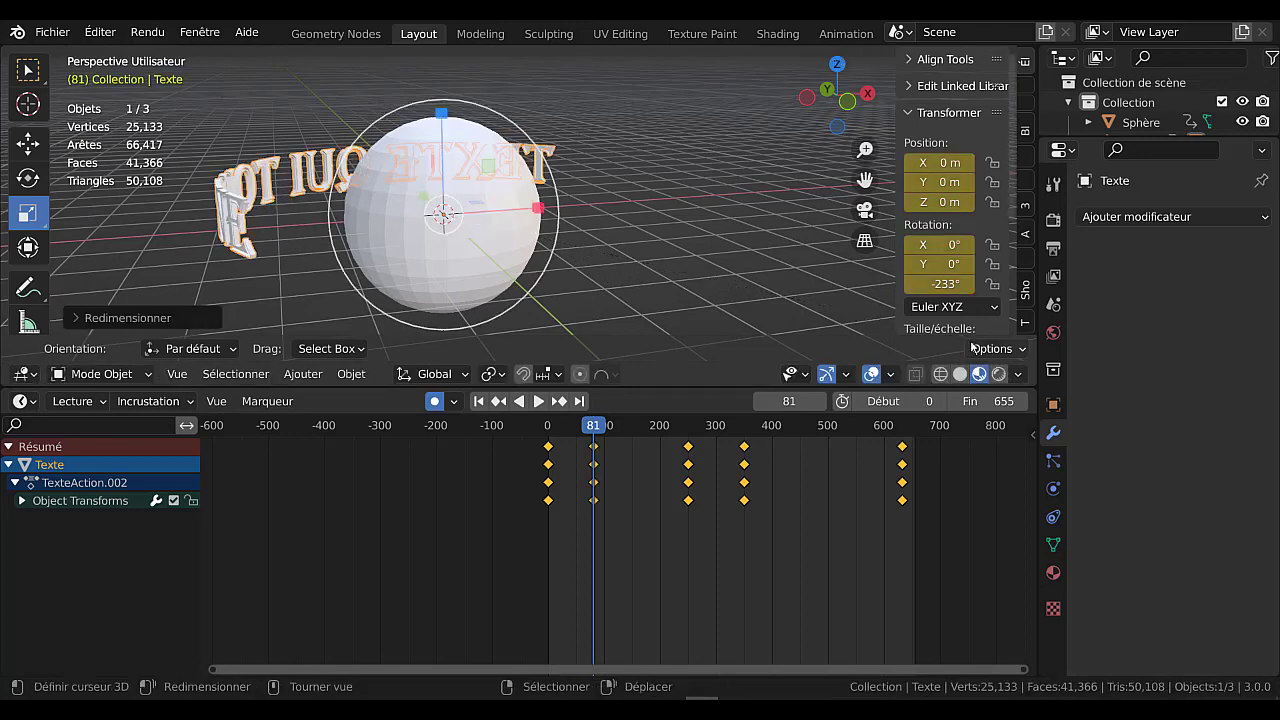
- Play the animation from the first frame with nothing selected to check the text emerging from the sphere, and restart it
{"action": "key", "text": "shift+Left"}
{"action": "left_click", "coordinate": [538, 401]}
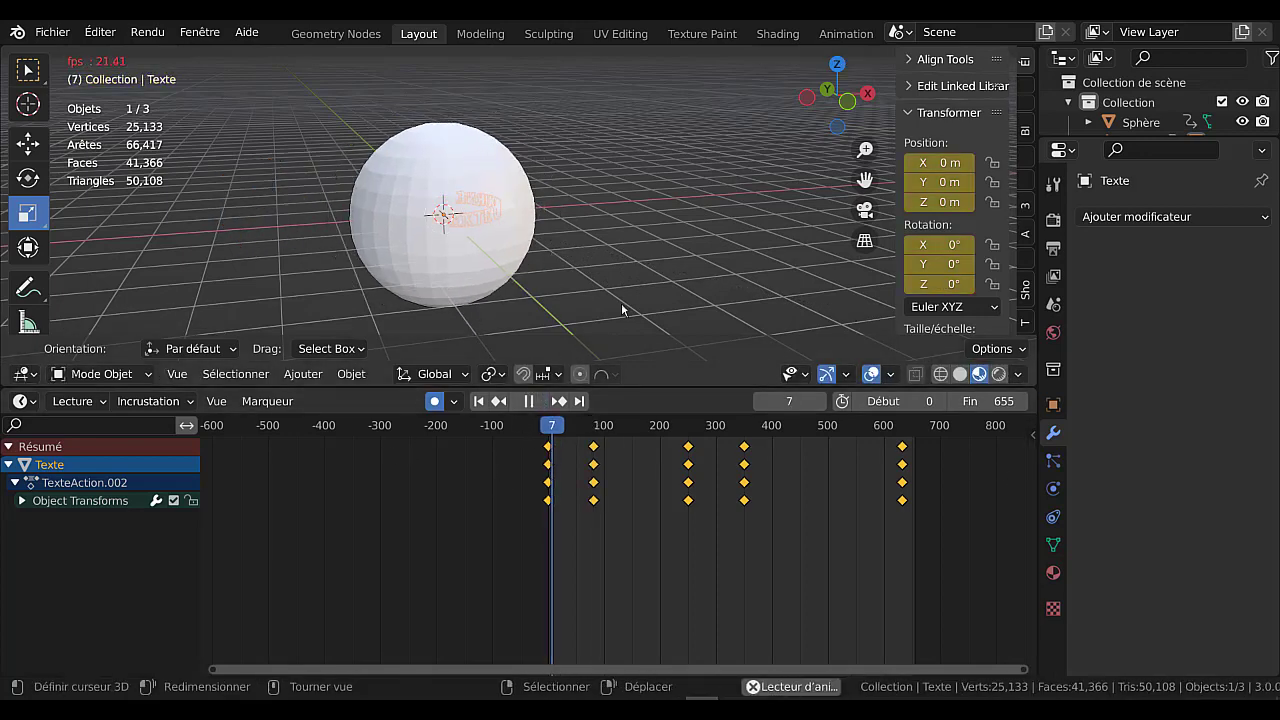
{"action": "left_click", "coordinate": [689, 266]}
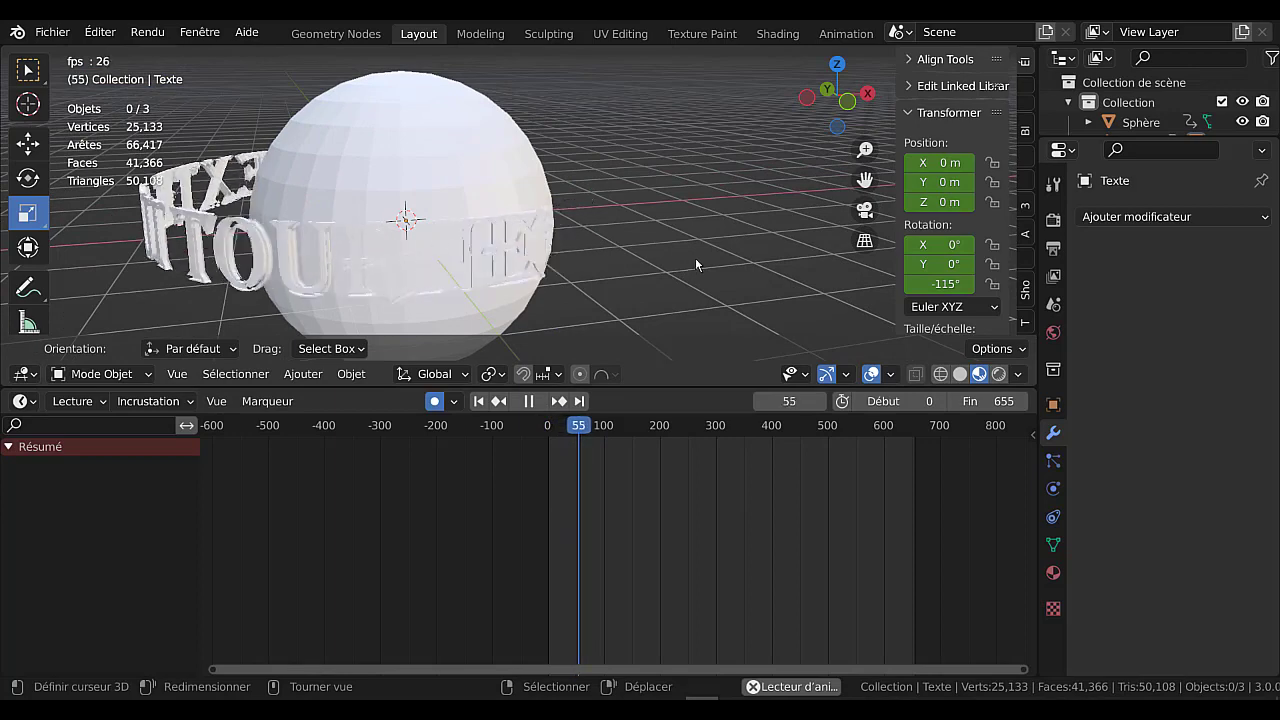
{"action": "scroll", "coordinate": [699, 259], "scroll_direction": "down", "scroll_amount": 3}
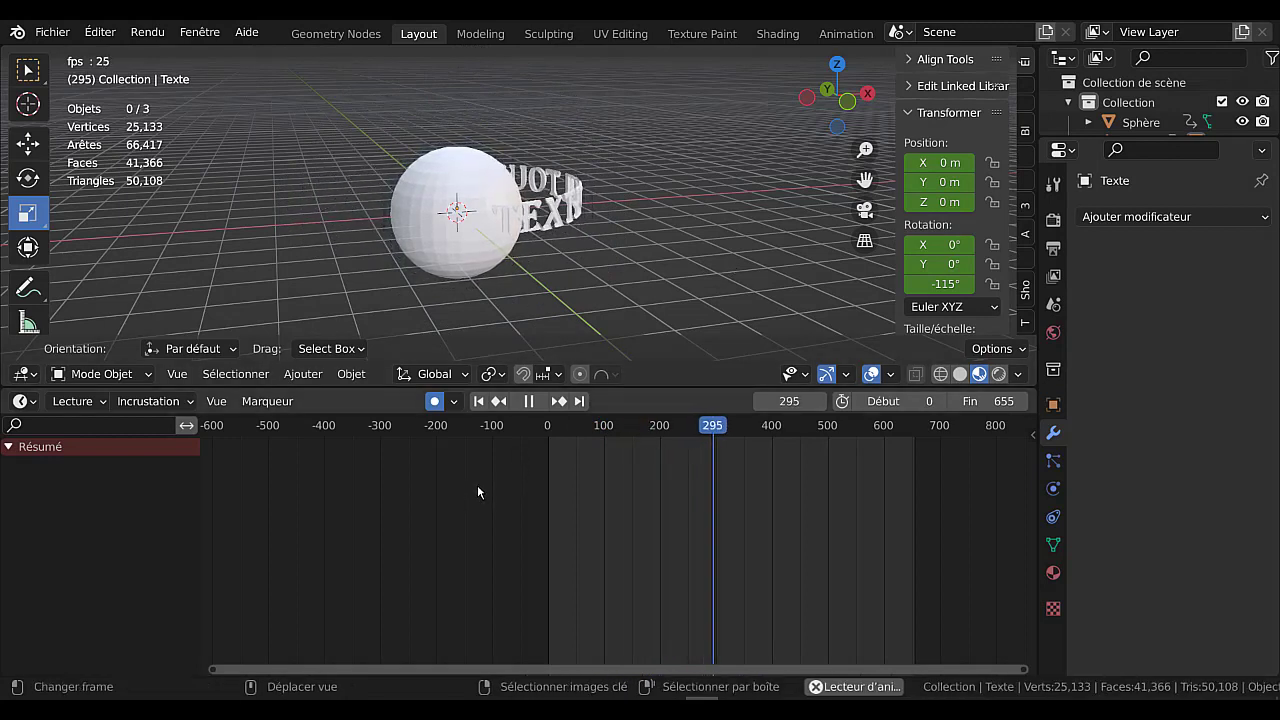
{"action": "key", "text": "shift+Left"}
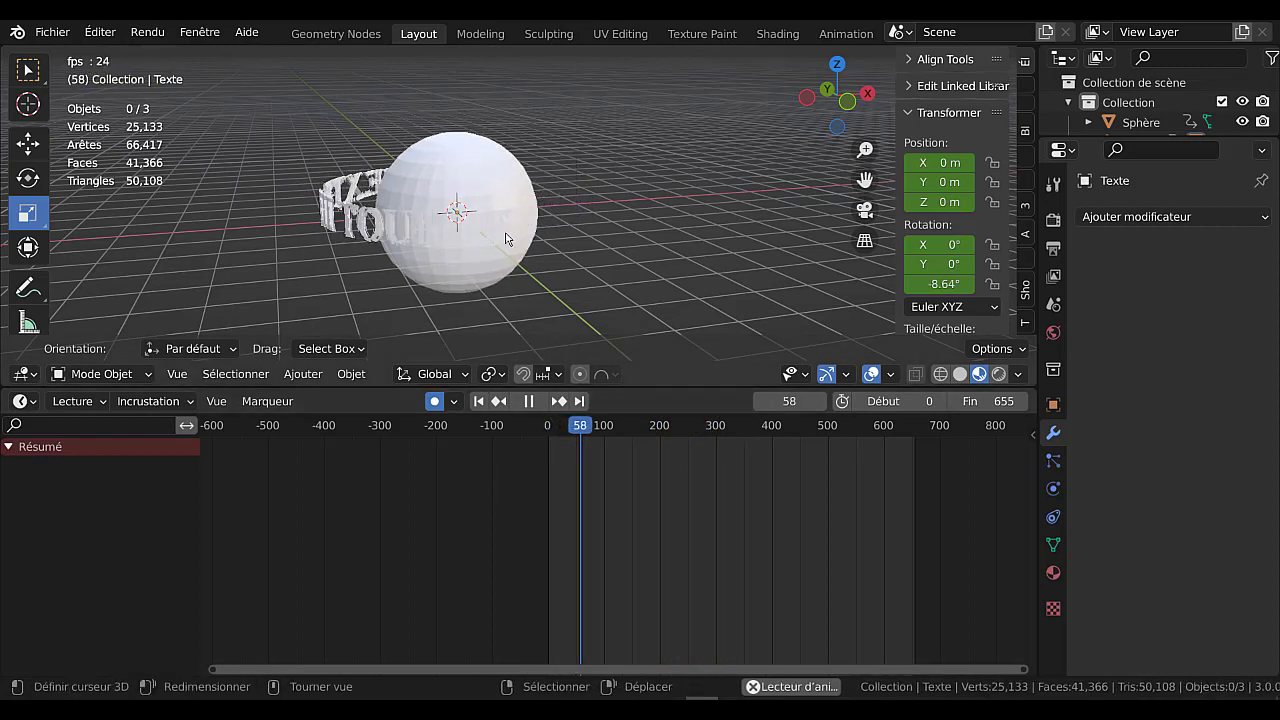
- Select the curved text and set the interpolation of all its keyframes to Linear
{"action": "left_click", "coordinate": [324, 252]}
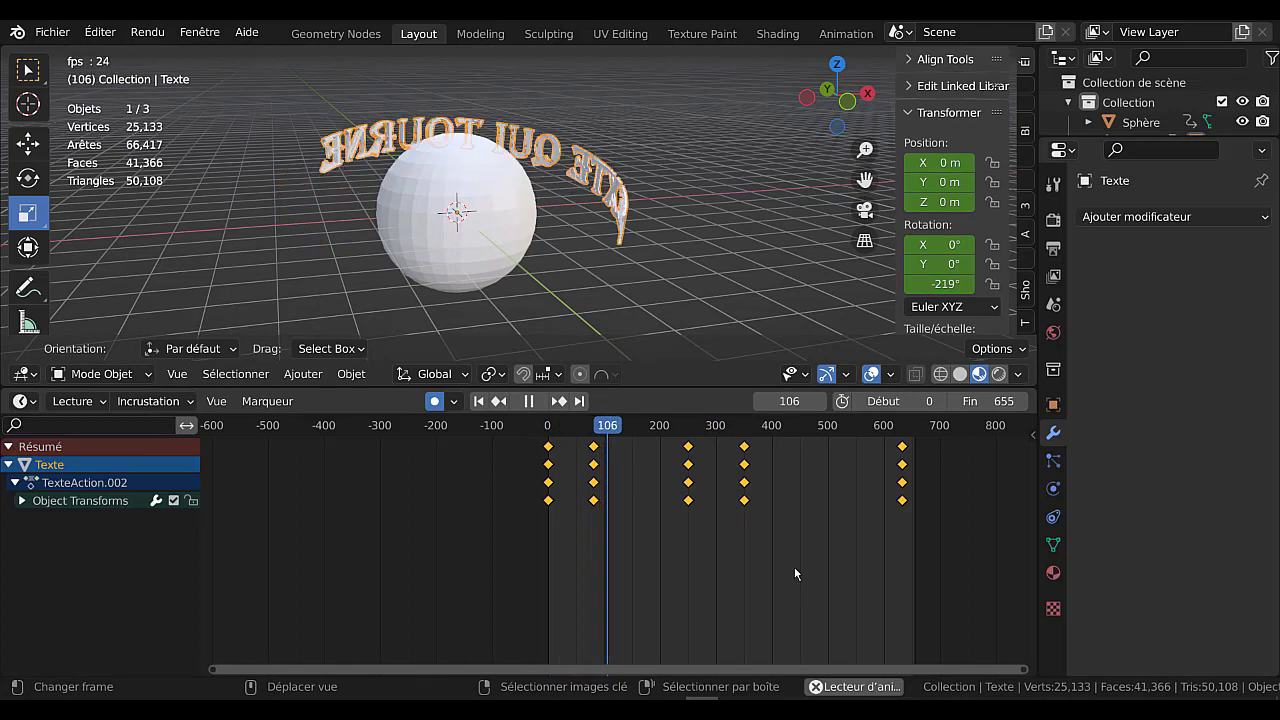
{"action": "key", "text": "t"}
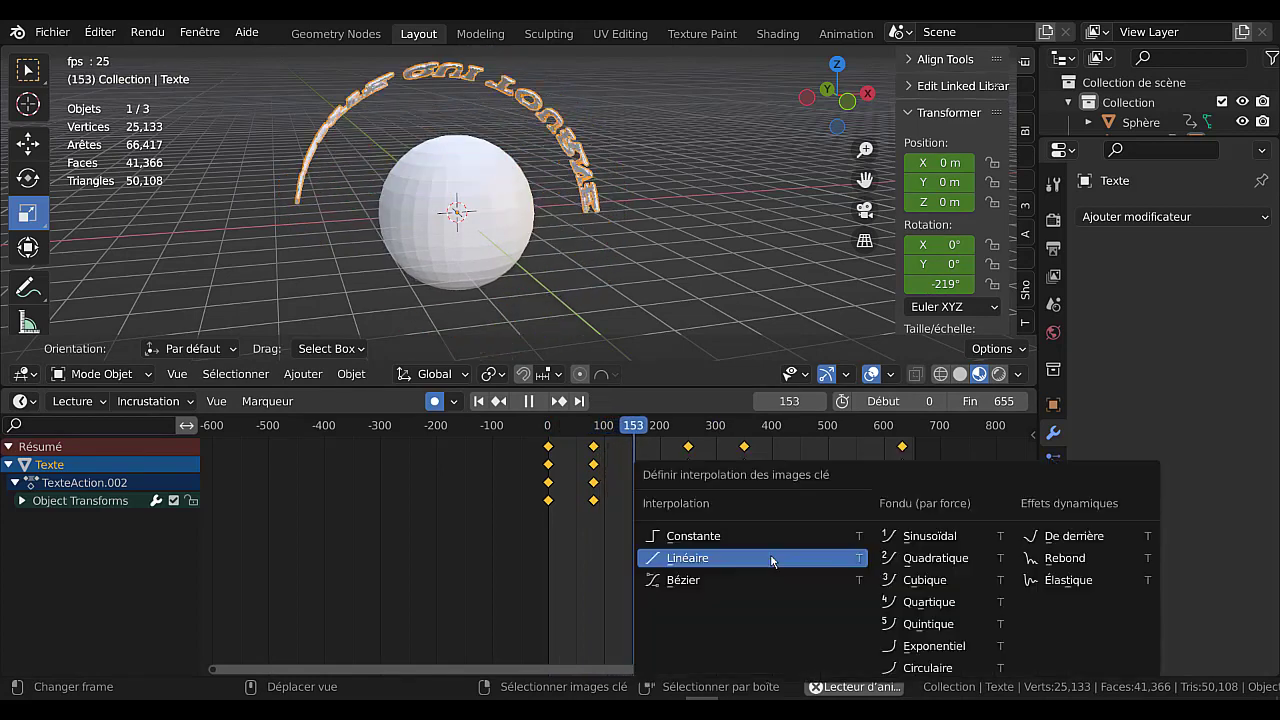
{"action": "left_click", "coordinate": [701, 563]}
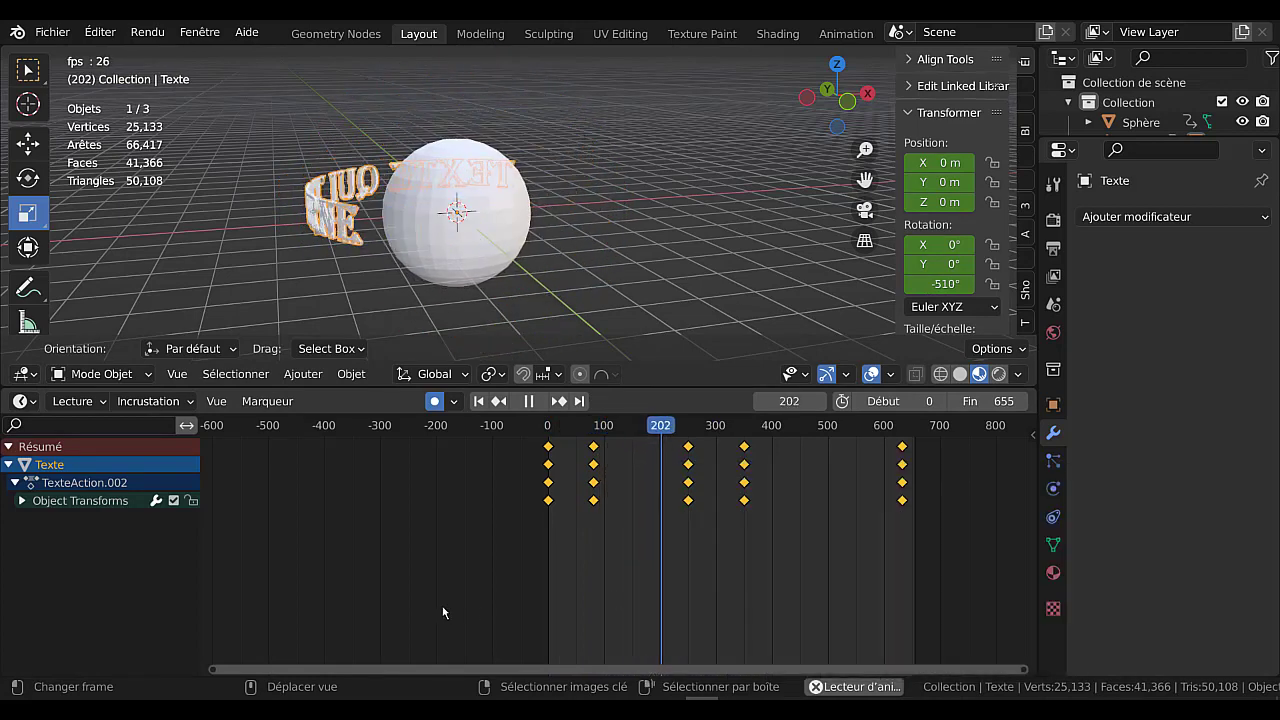
{"action": "left_click", "coordinate": [600, 578]}
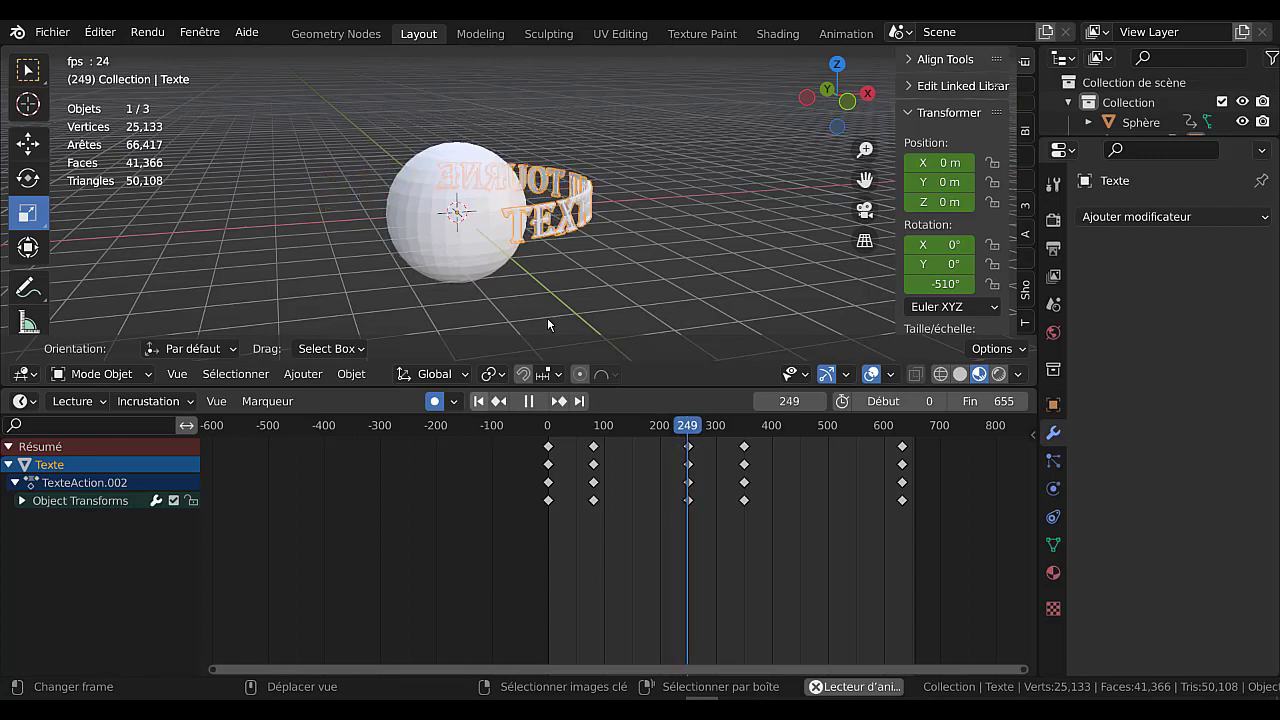
- Deselect the text, replay the animation from the first frame to review the linear motion, and widen the viewport's transform sidebar
{"action": "left_click", "coordinate": [599, 258]}
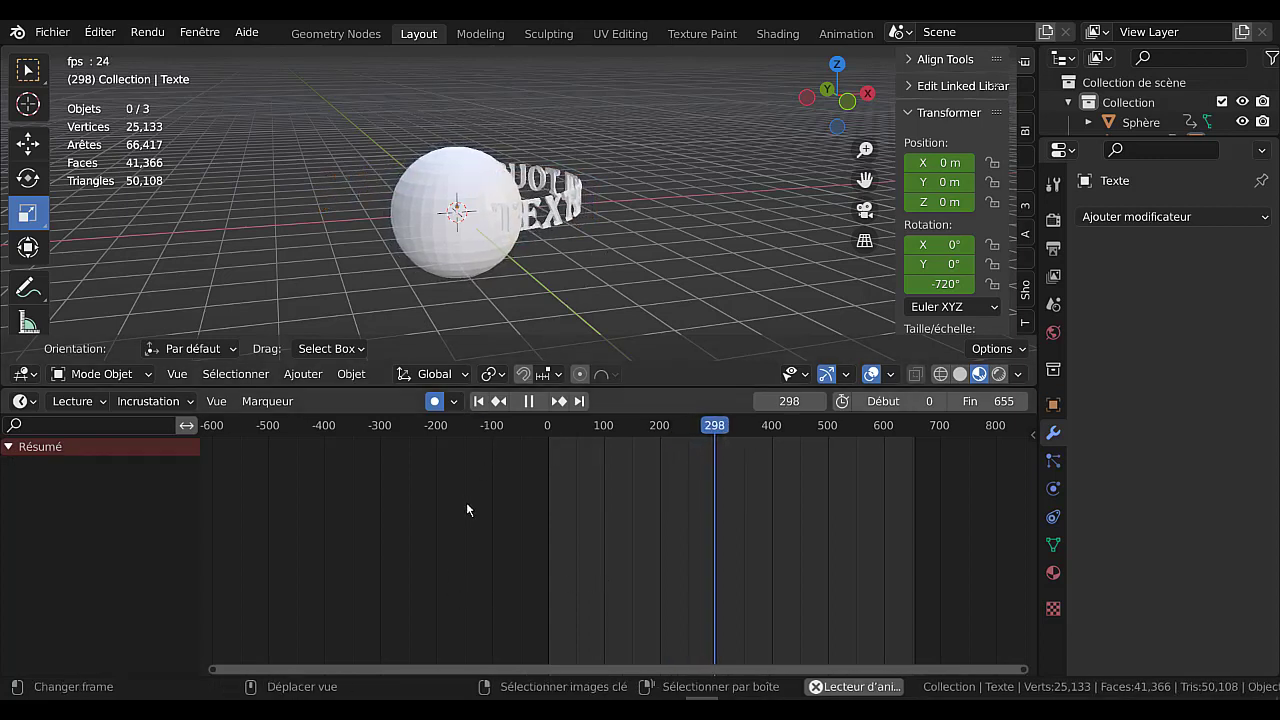
{"action": "key", "text": "shift+Left"}
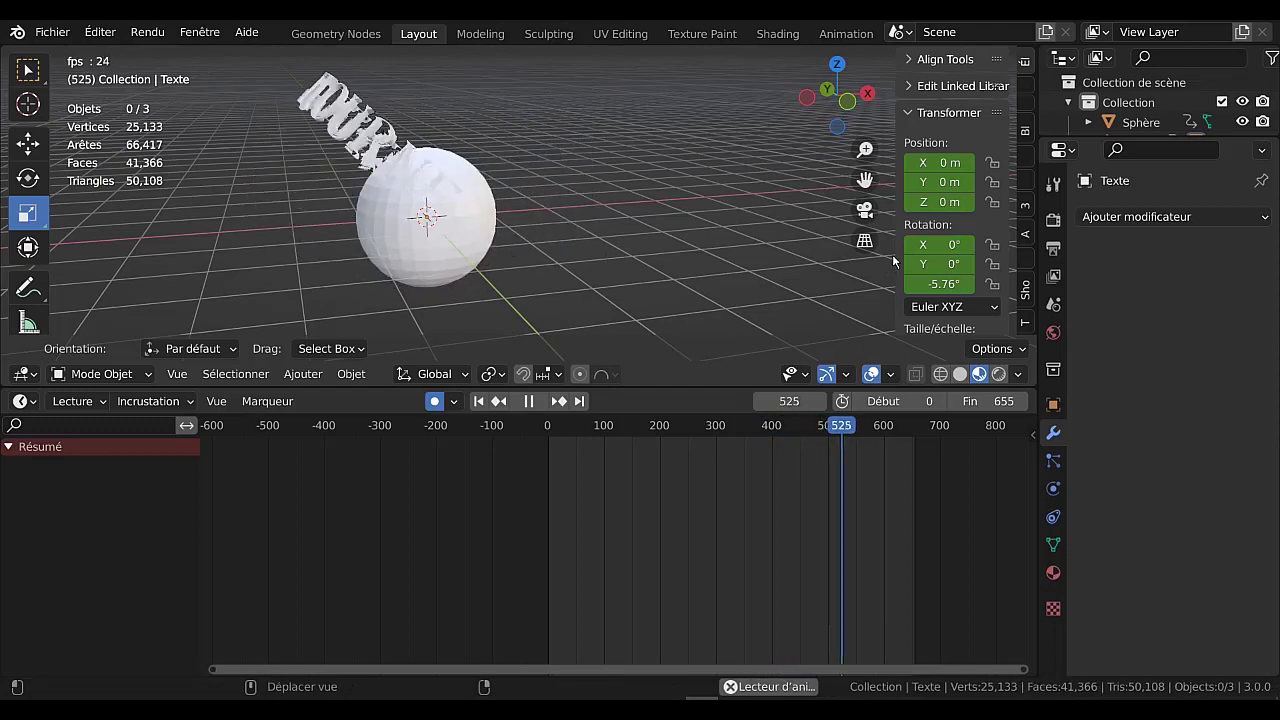
{"action": "left_click_drag", "start_coordinate": [897, 262], "coordinate": [817, 262]}
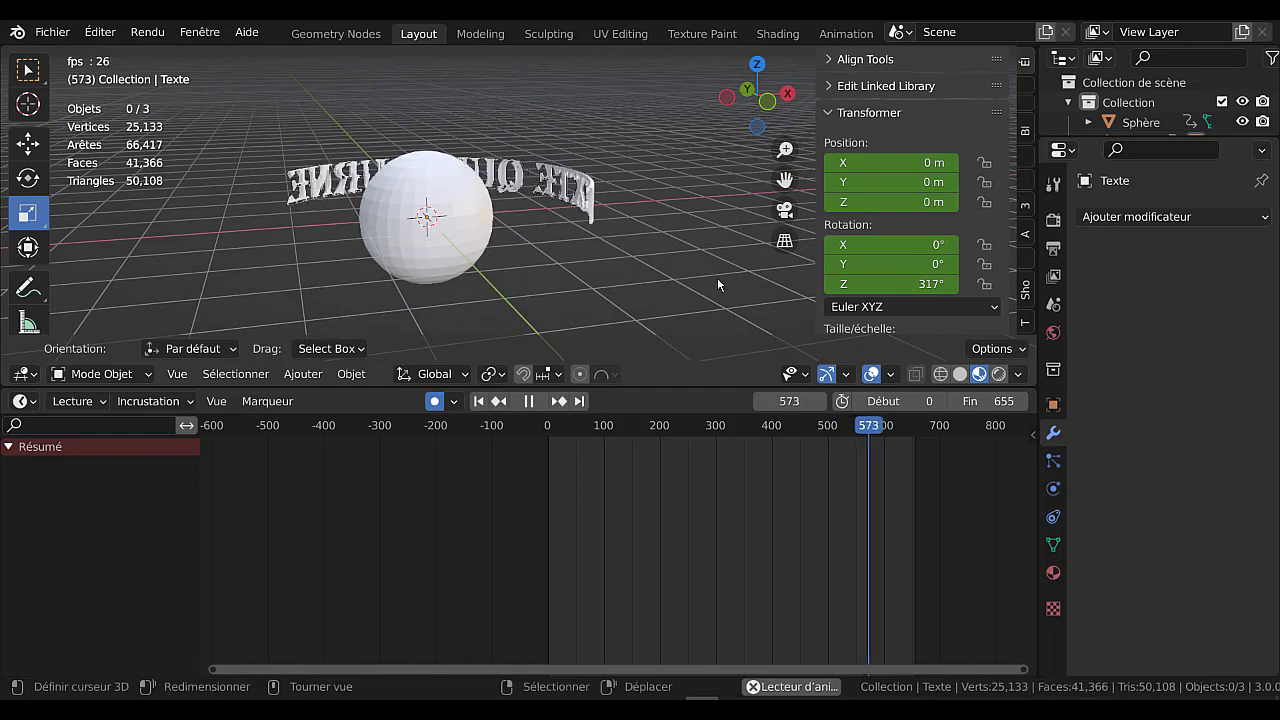
- Select the sphere and rotate it freehand during playback so automatic keyframing records the rotation
{"action": "middle_click_drag", "start_coordinate": [595, 292], "coordinate": [675, 256]}
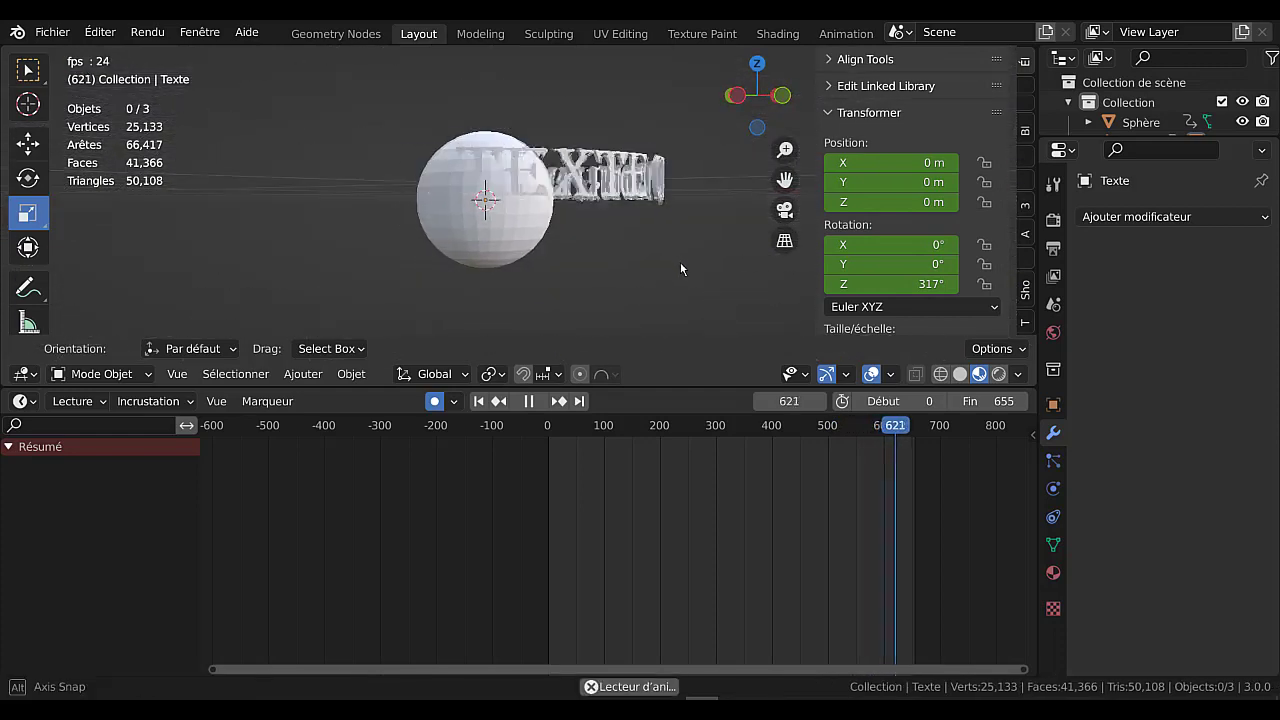
{"action": "scroll", "coordinate": [674, 264], "scroll_direction": "up", "scroll_amount": 3}
{"action": "scroll", "coordinate": [674, 264], "scroll_direction": "up", "scroll_amount": 2}
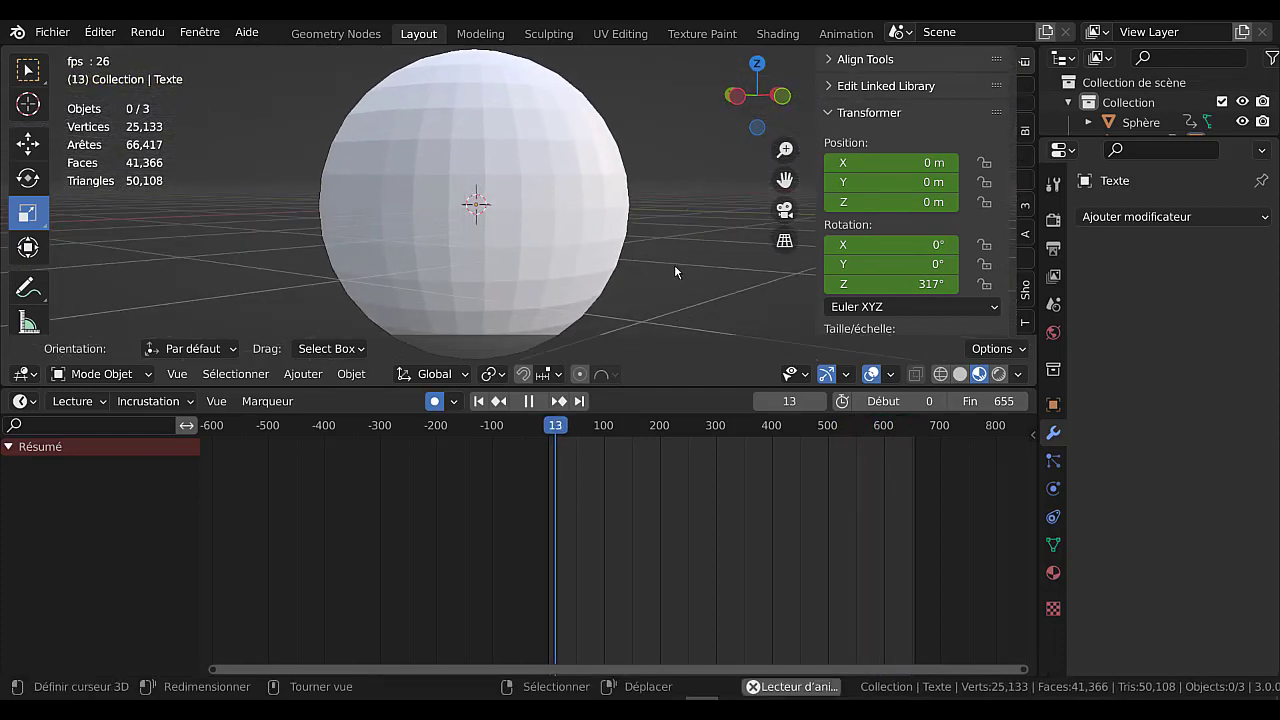
{"action": "left_click", "coordinate": [563, 243]}
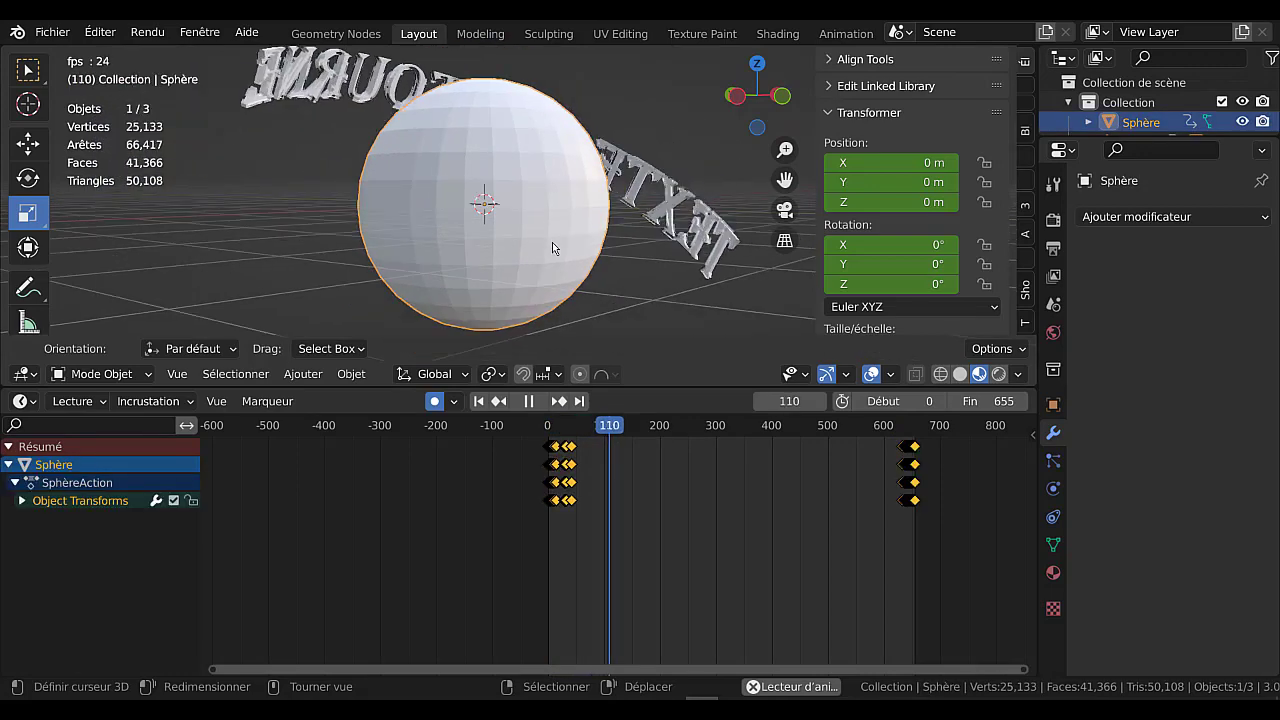
{"action": "key", "text": "r"}
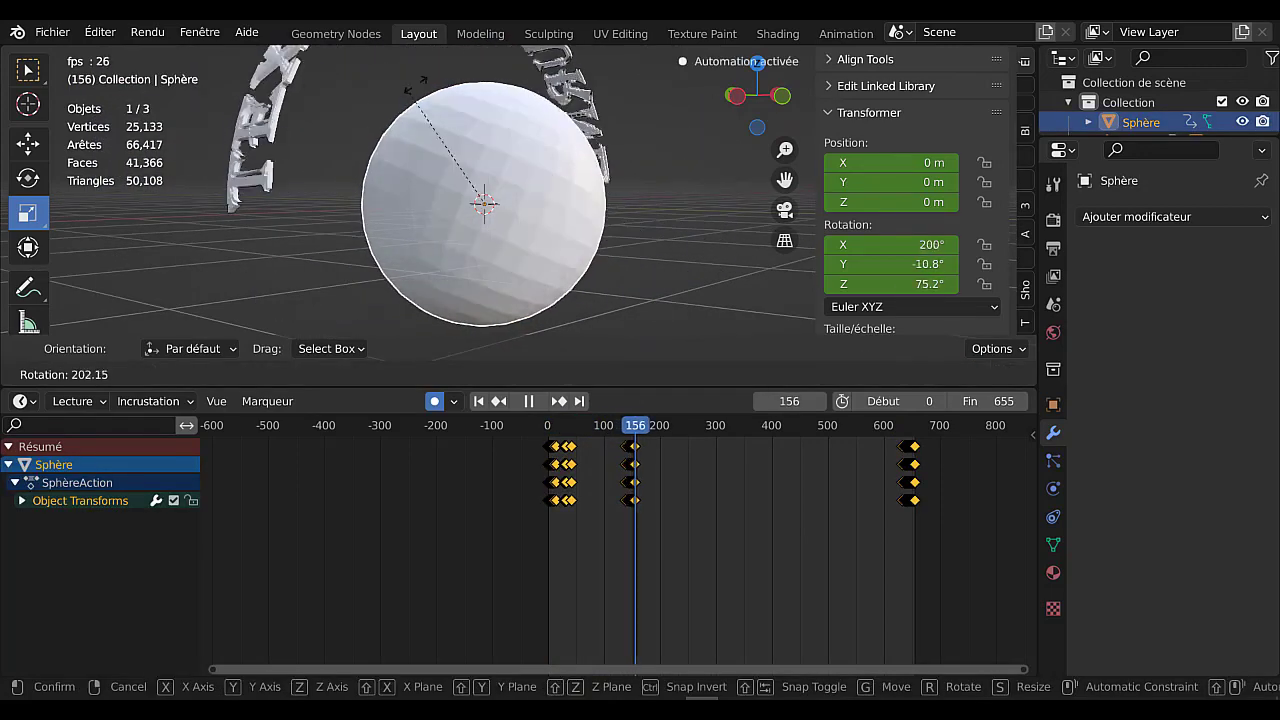
{"action": "left_click", "coordinate": [546, 270]}
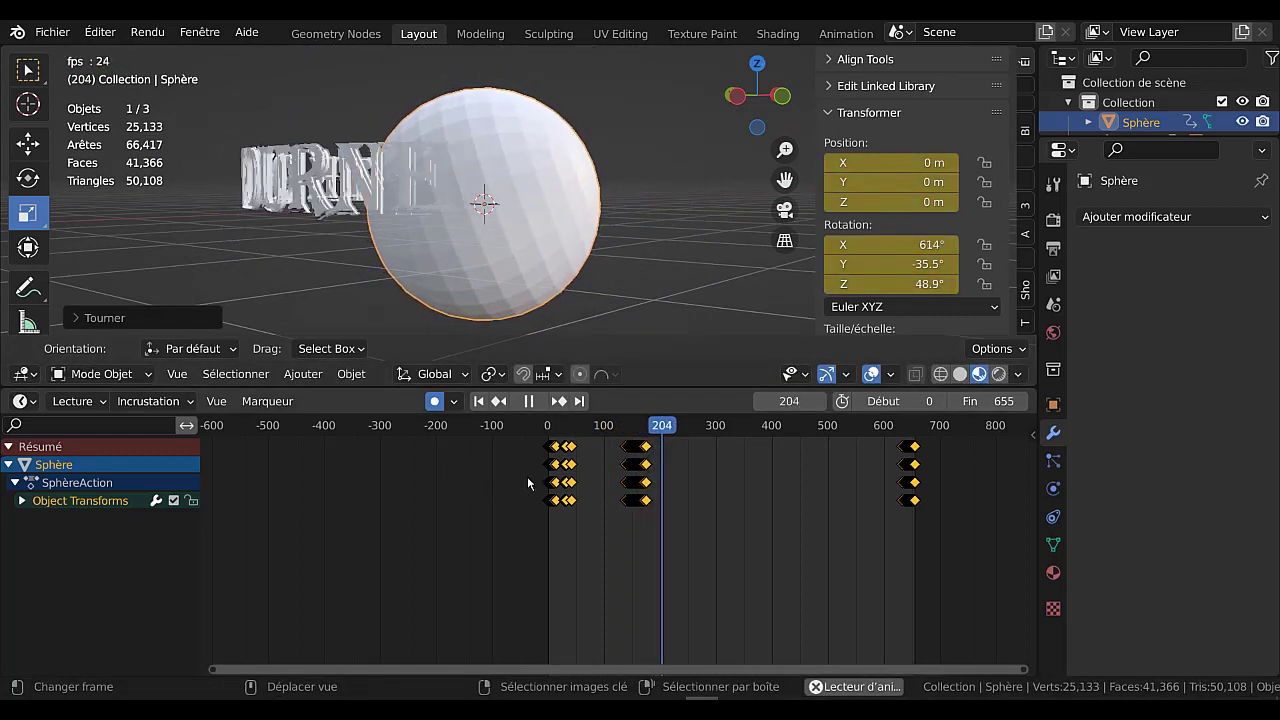
- Stretch the sphere's newly recorded rotation keyframes, shift them to about frames 195 to 340, and delete them
{"action": "left_click", "coordinate": [583, 484]}
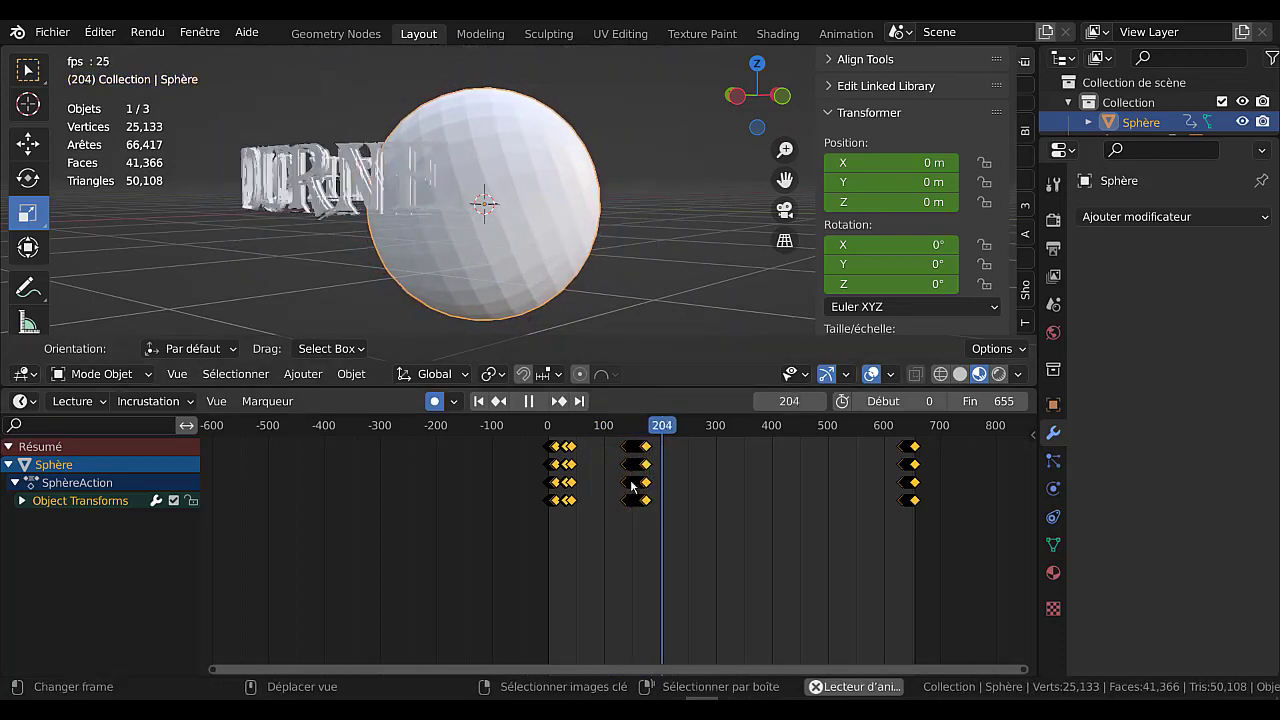
{"action": "left_click", "coordinate": [660, 484]}
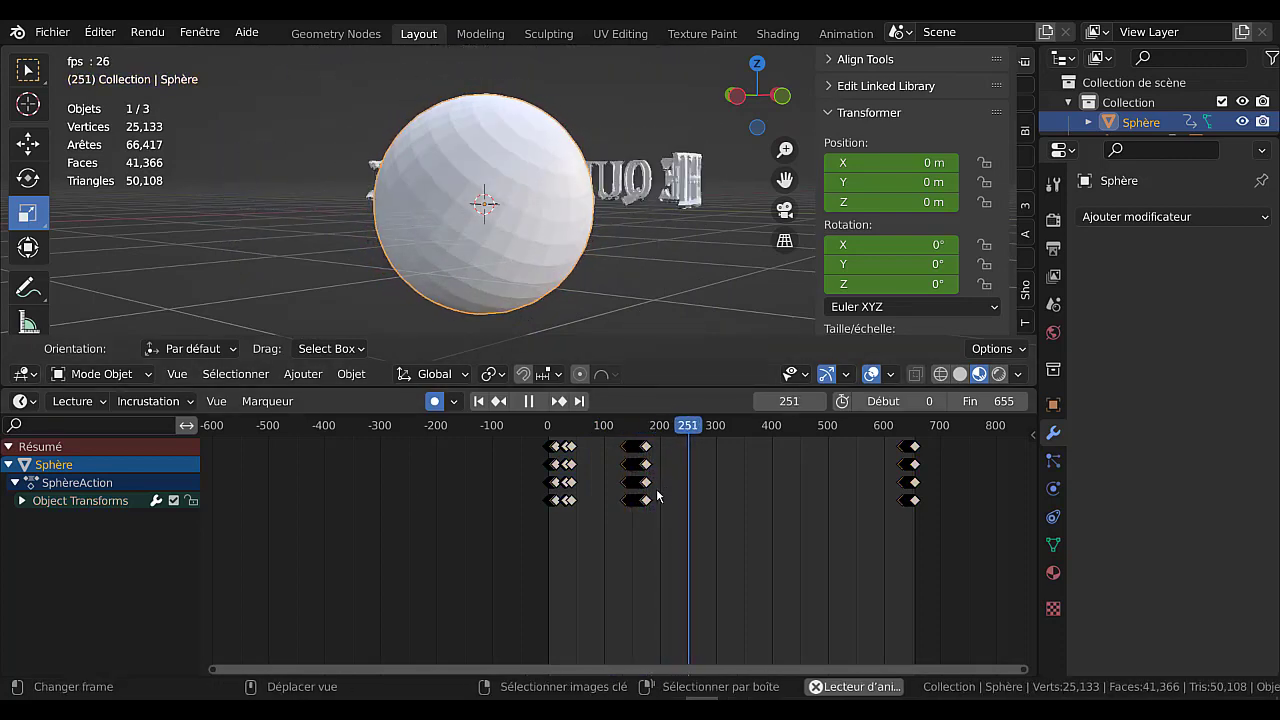
{"action": "key", "text": "c"}
{"action": "key", "text": "Escape"}
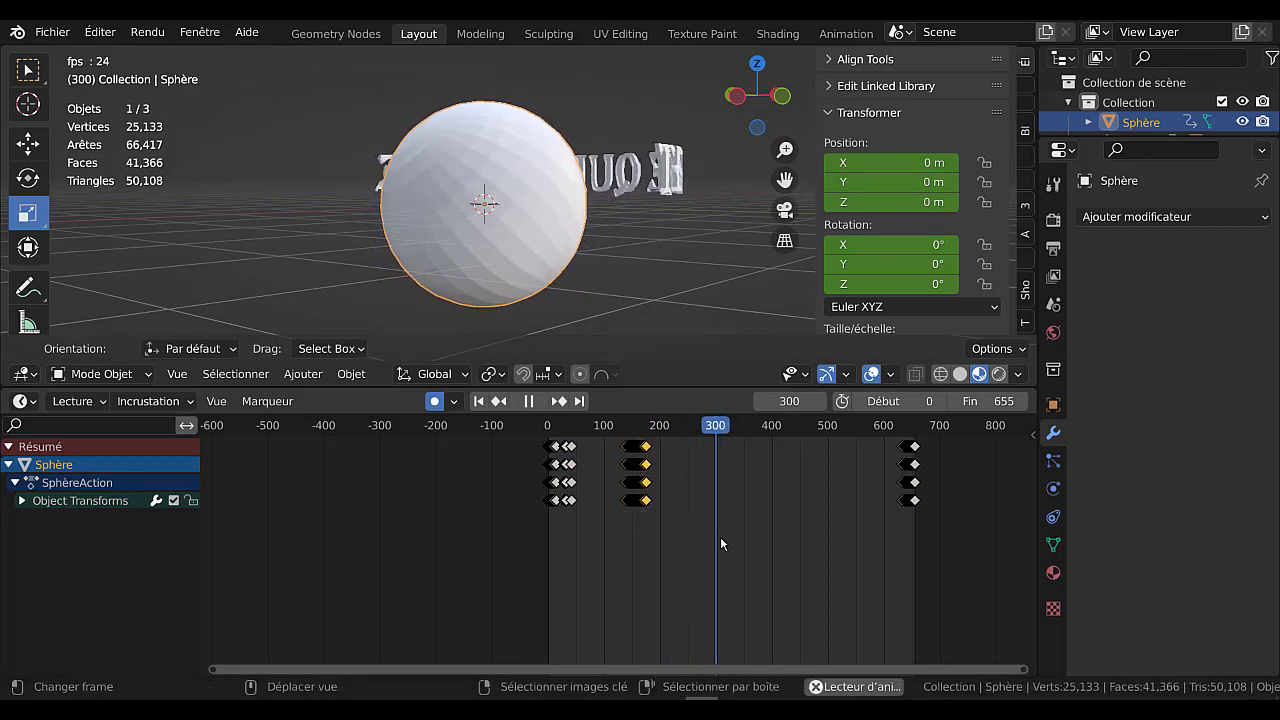
{"action": "key", "text": "s"}
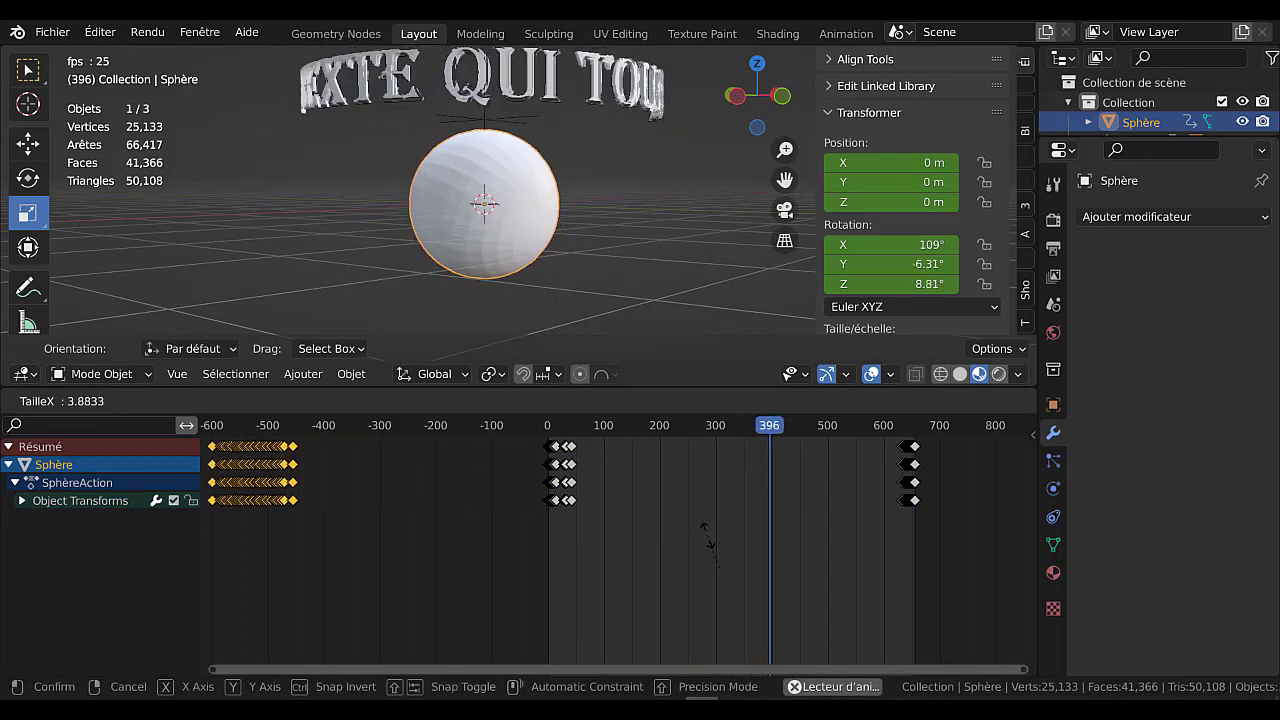
{"action": "left_click", "coordinate": [694, 546]}
{"action": "key", "text": "g"}
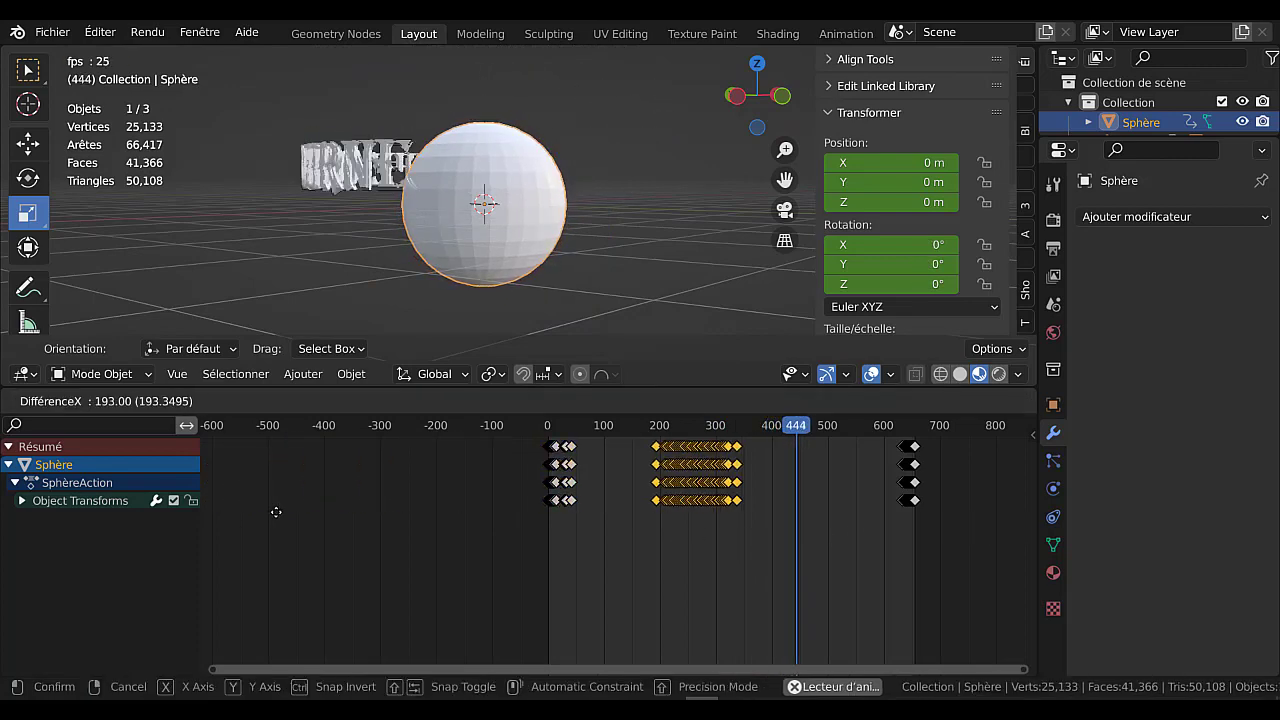
{"action": "left_click", "coordinate": [277, 511]}
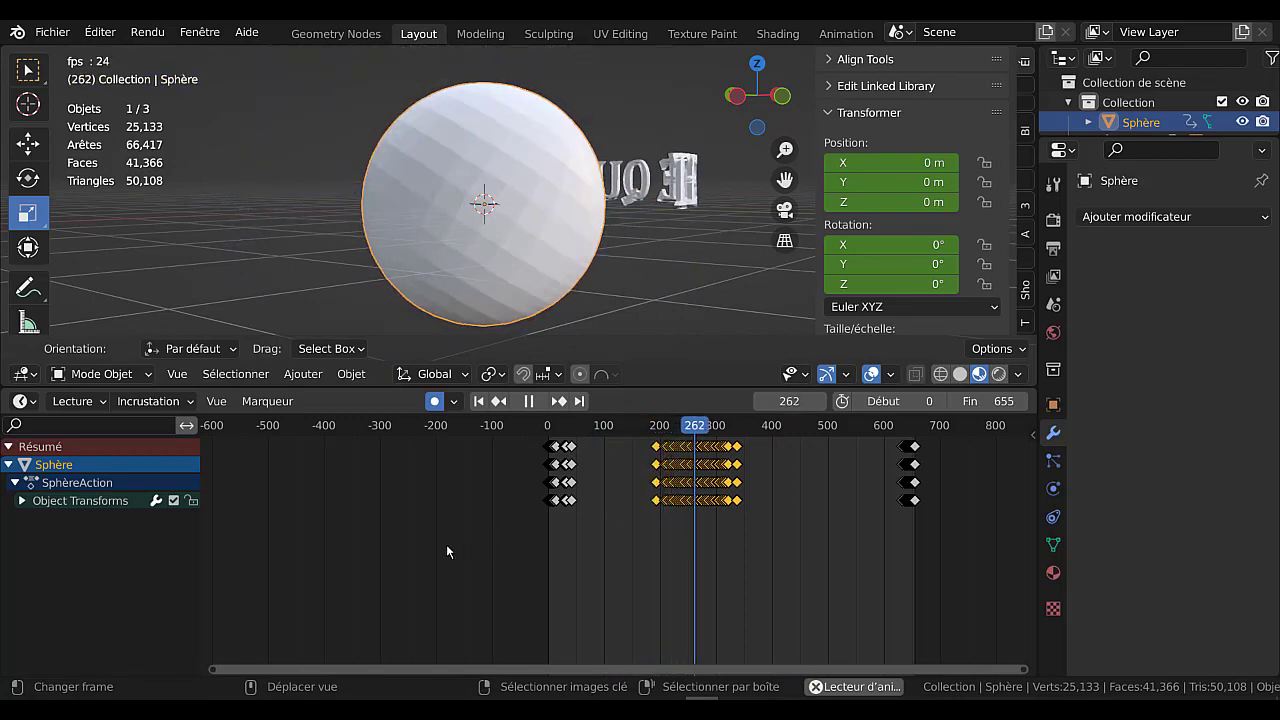
{"action": "key", "text": "x"}
{"action": "left_click", "coordinate": [700, 536]}
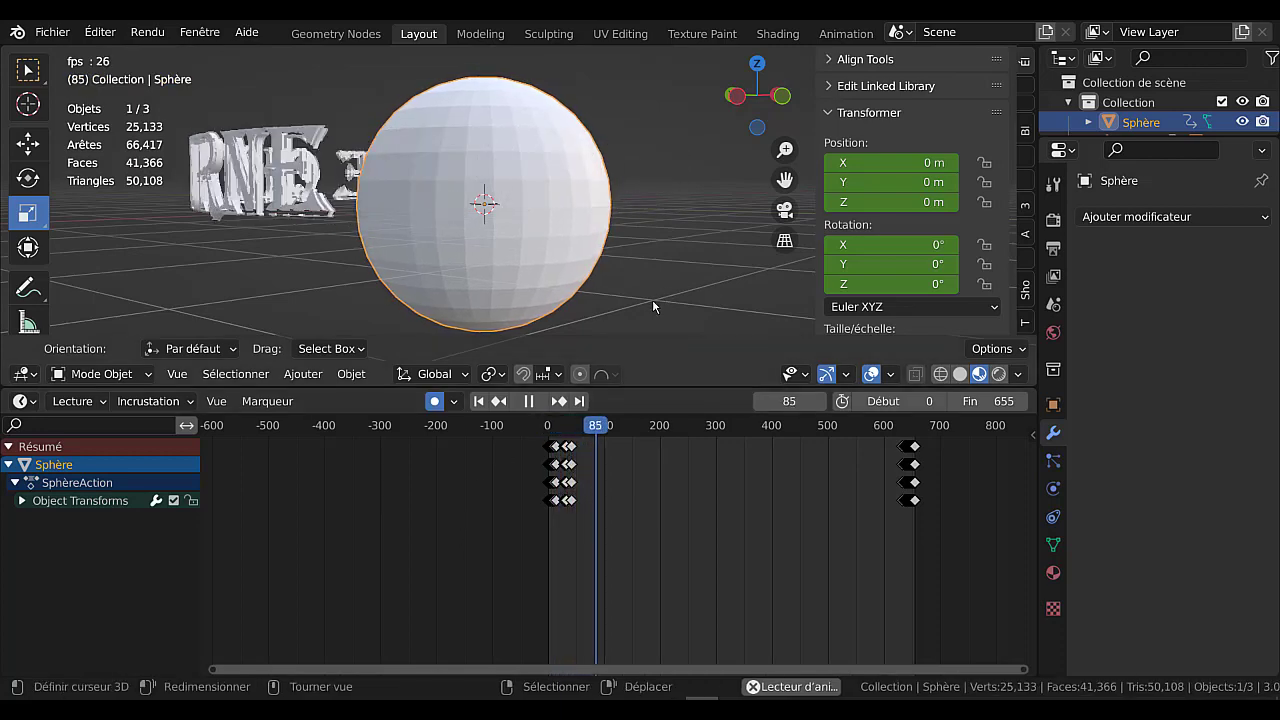
- Record two freehand moves of the sphere during playback, ending at about X -0.52 m, Y 0.65 m, Z 0.09 m
{"action": "key", "text": "g"}
{"action": "left_click", "coordinate": [780, 306]}
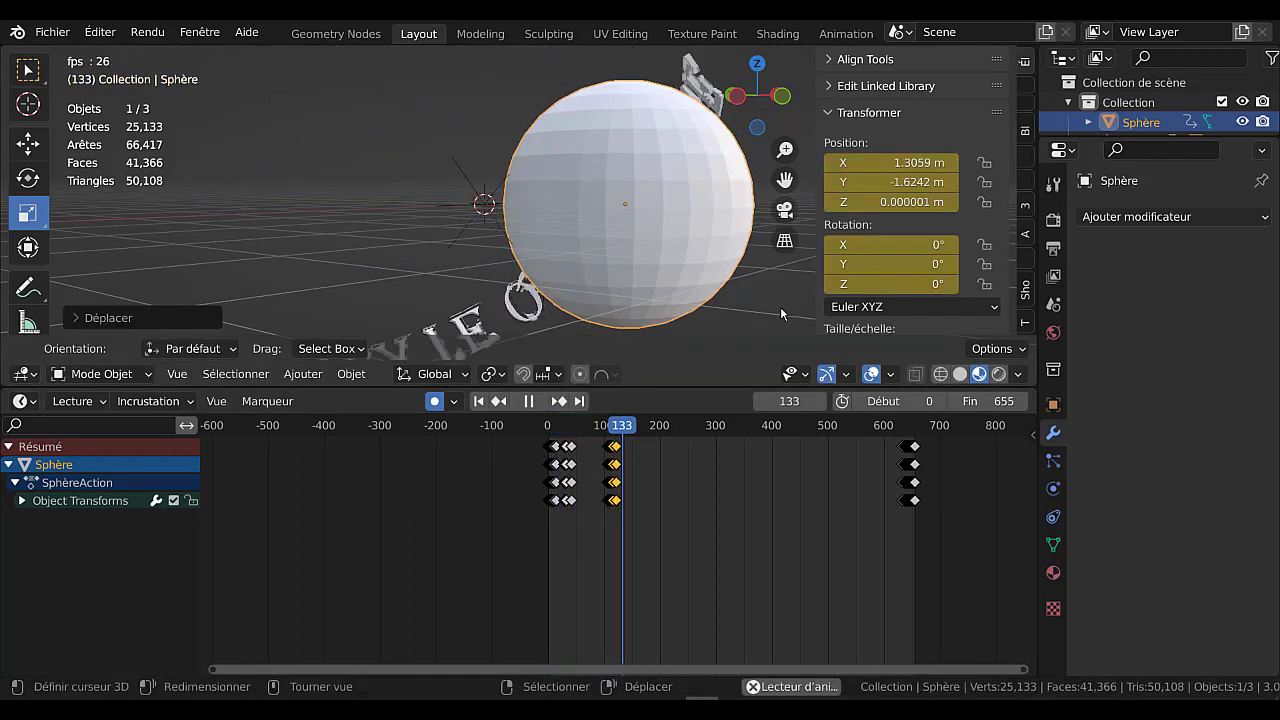
{"action": "key", "text": "g"}
{"action": "left_click", "coordinate": [583, 303]}
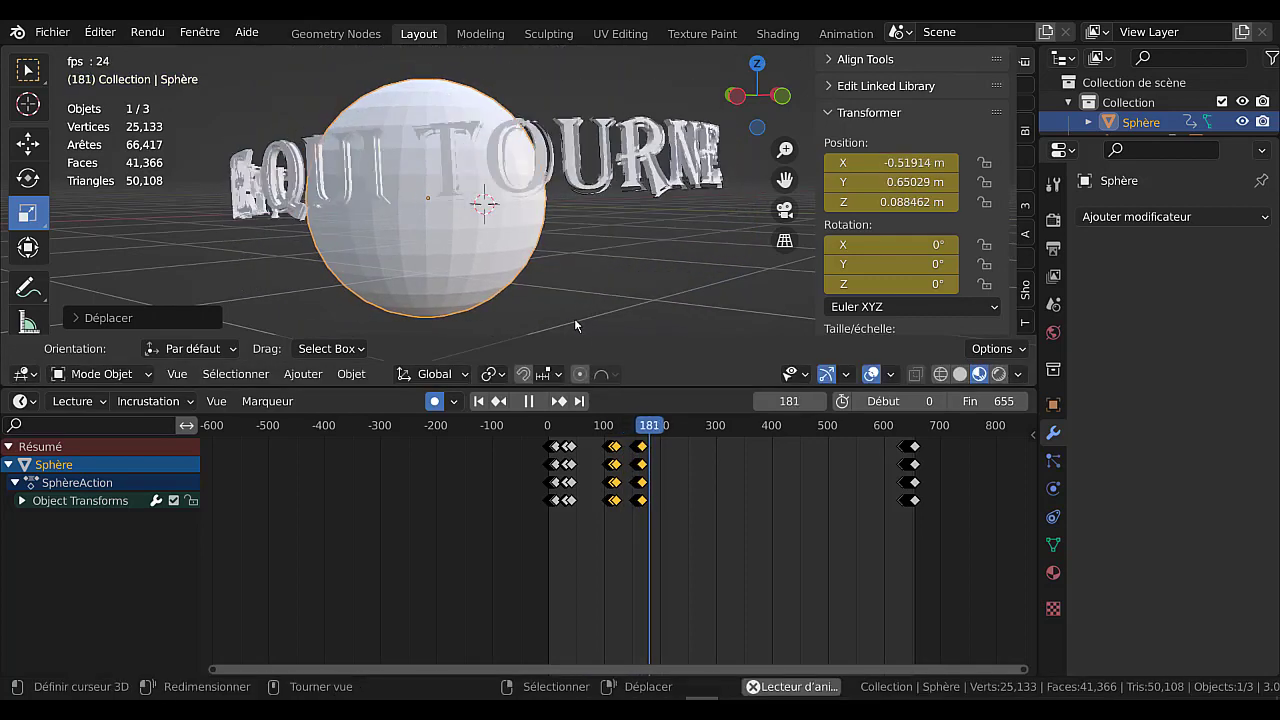
- Examine the sphere's keyframes in the timeline, from those starting at frame 0 to the newly recorded groups after frame 100
{"action": "left_click", "coordinate": [536, 506]}
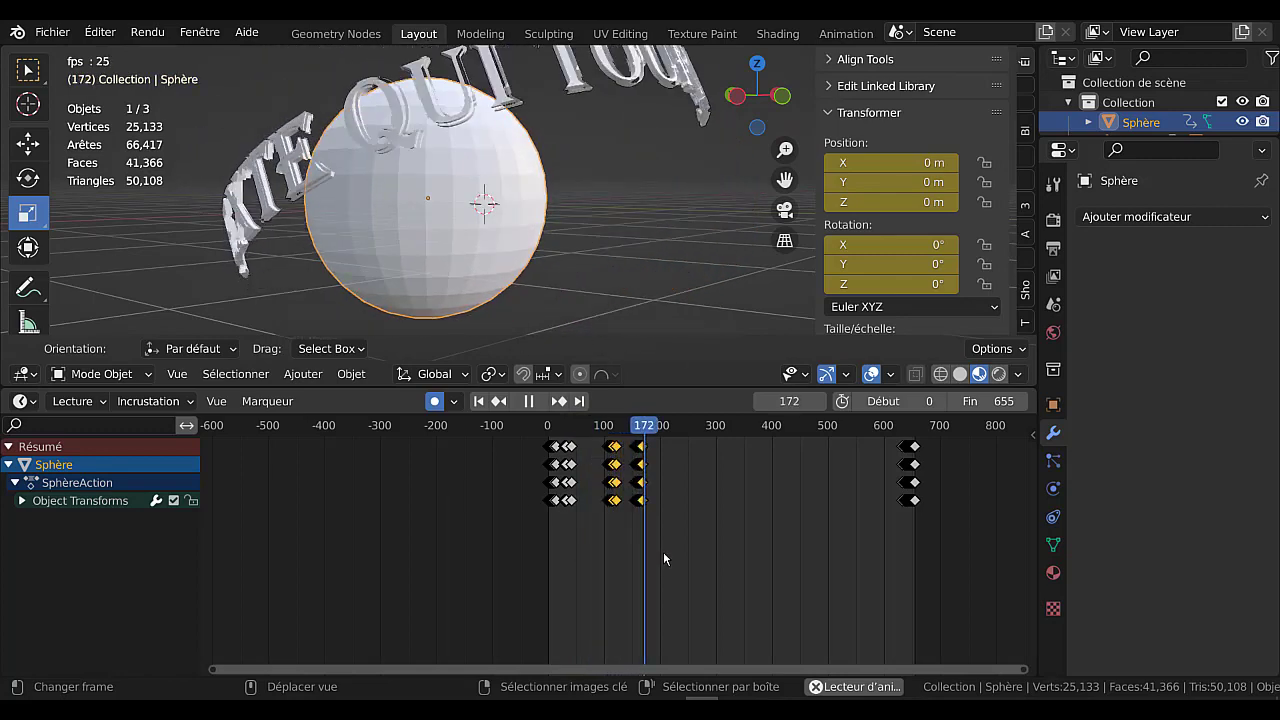
{"action": "scroll", "coordinate": [474, 547], "scroll_direction": "down", "scroll_amount": 2}
{"action": "scroll", "coordinate": [474, 547], "scroll_direction": "up", "scroll_amount": 10}
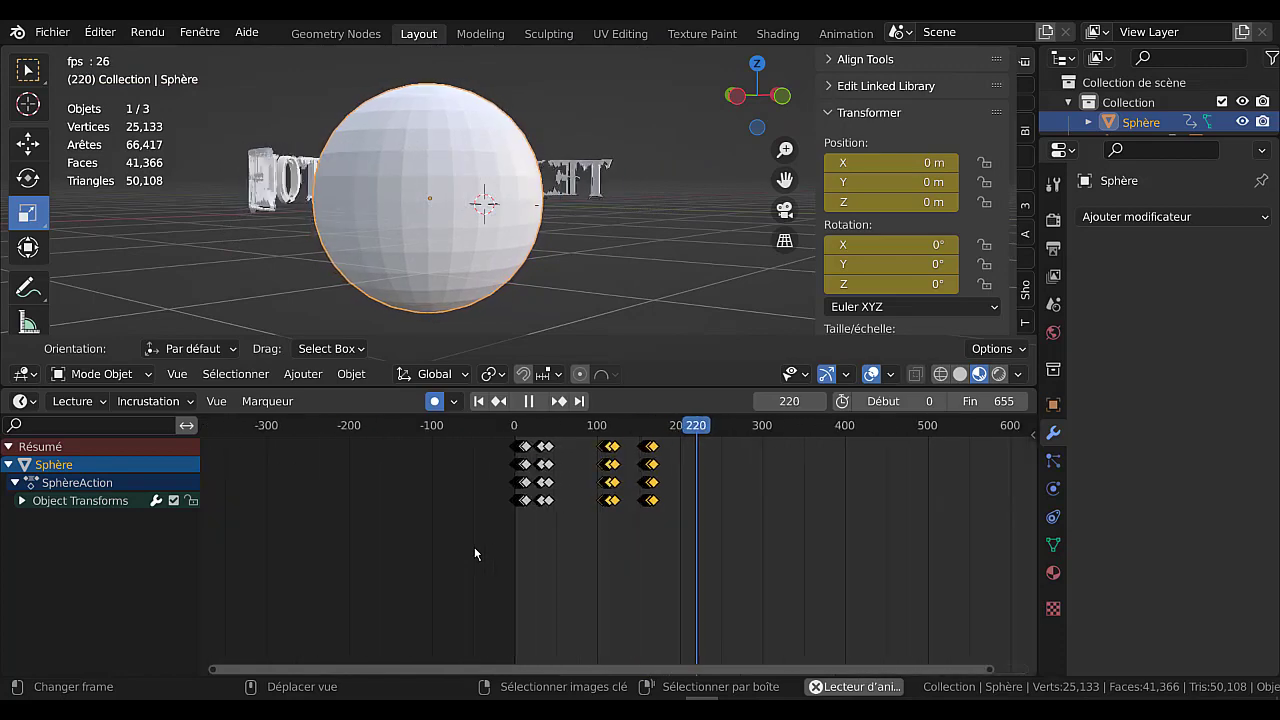
{"action": "scroll", "coordinate": [647, 548], "scroll_direction": "up", "scroll_amount": 6}
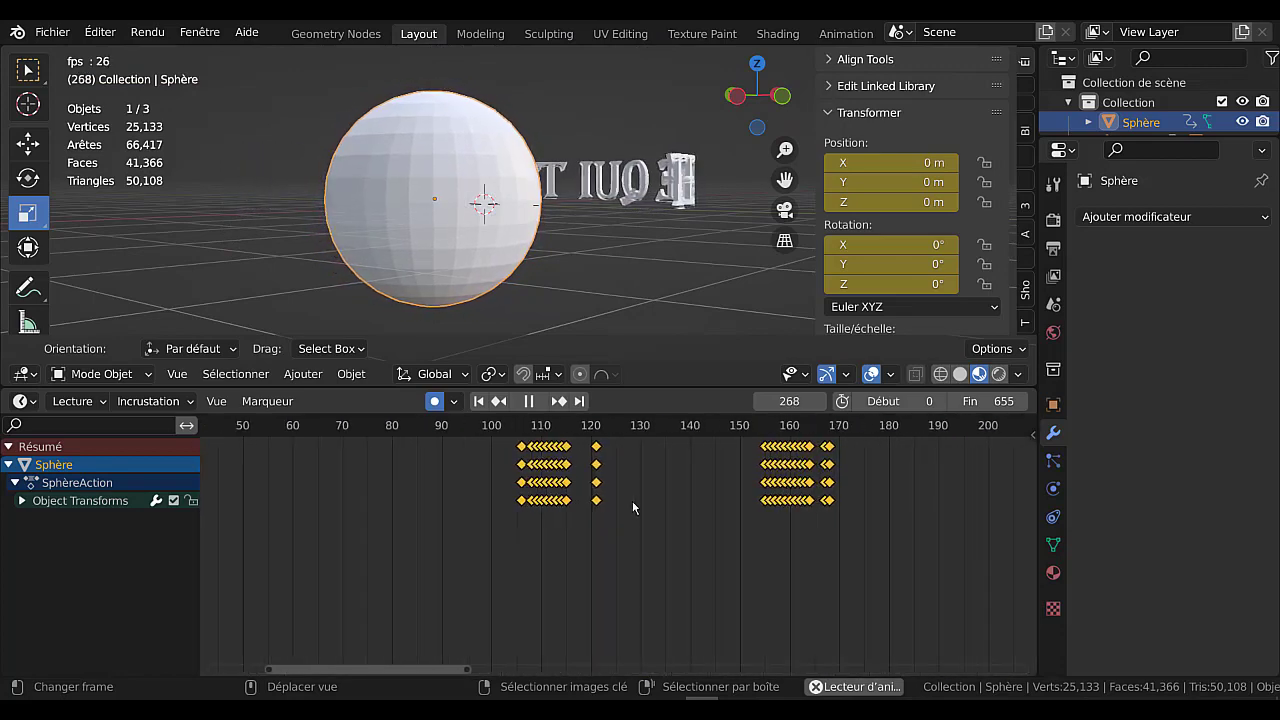
{"action": "scroll", "coordinate": [668, 525], "scroll_direction": "up", "scroll_amount": 4}
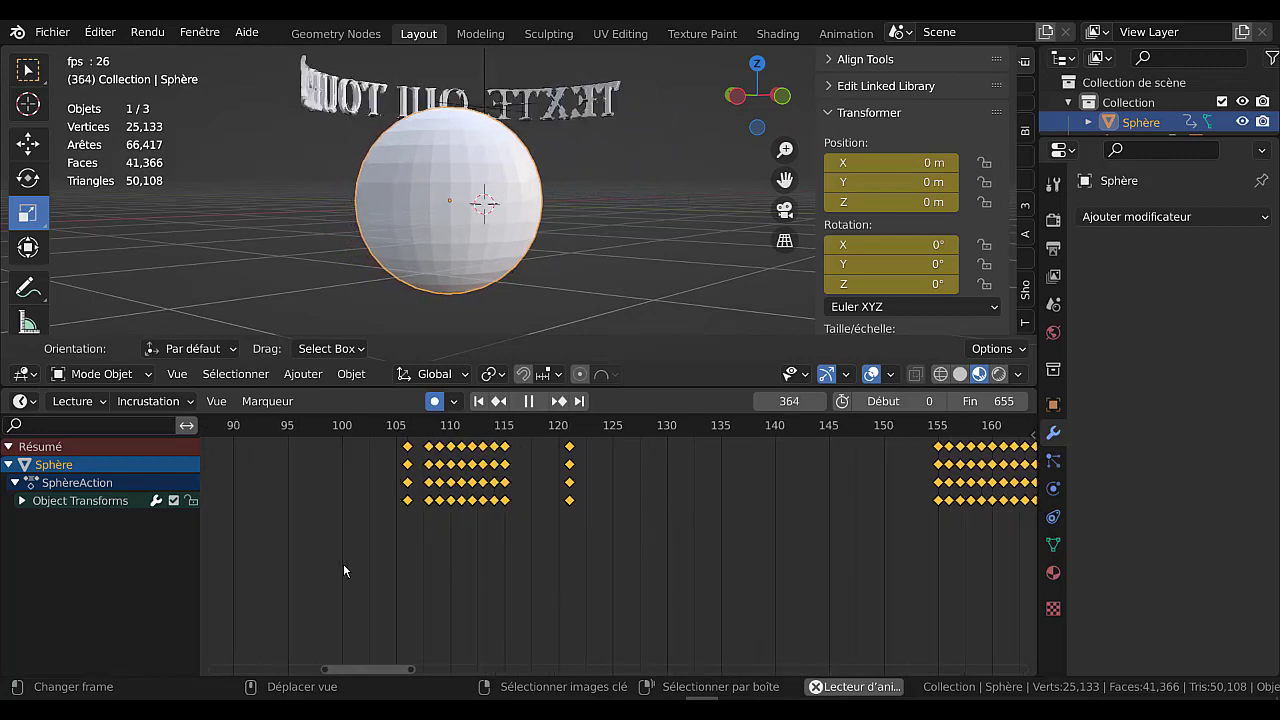
{"action": "middle_click_drag", "start_coordinate": [343, 563], "coordinate": [851, 553]}
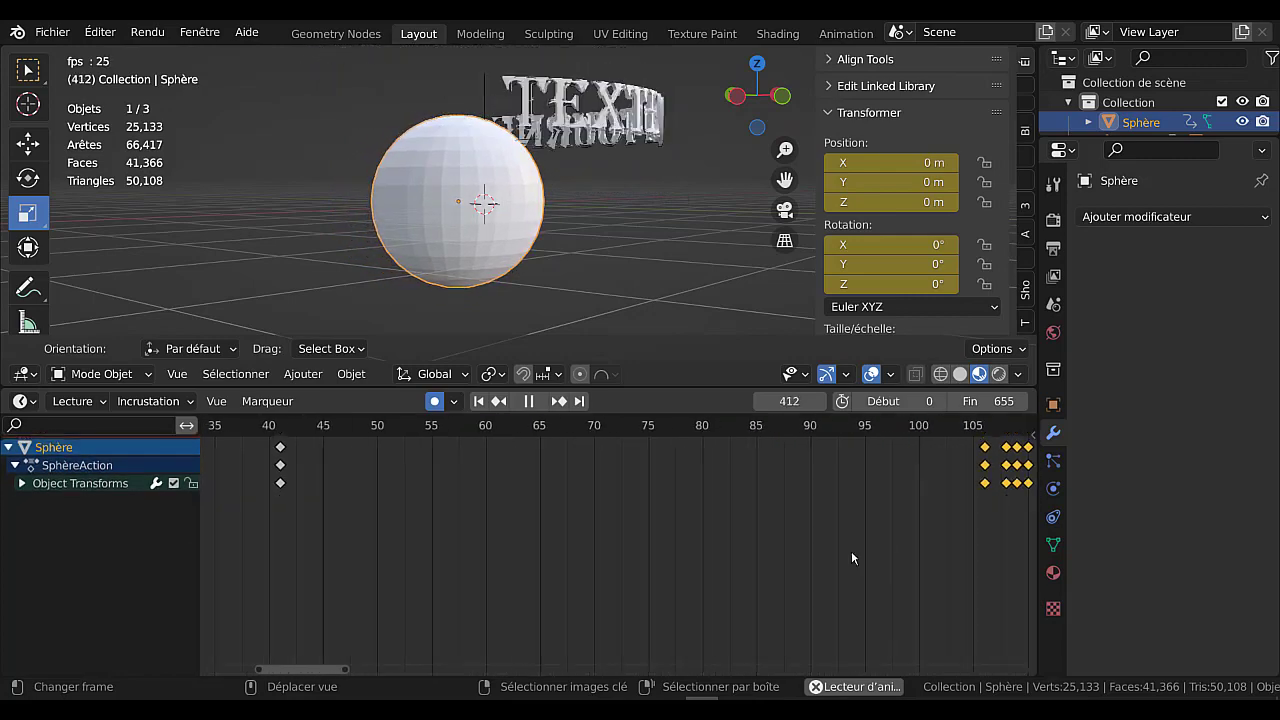
{"action": "middle_click_drag", "start_coordinate": [394, 571], "coordinate": [296, 589]}
{"action": "middle_click_drag", "start_coordinate": [829, 563], "coordinate": [597, 642]}
{"action": "scroll", "coordinate": [593, 620], "scroll_direction": "down", "scroll_amount": 4}
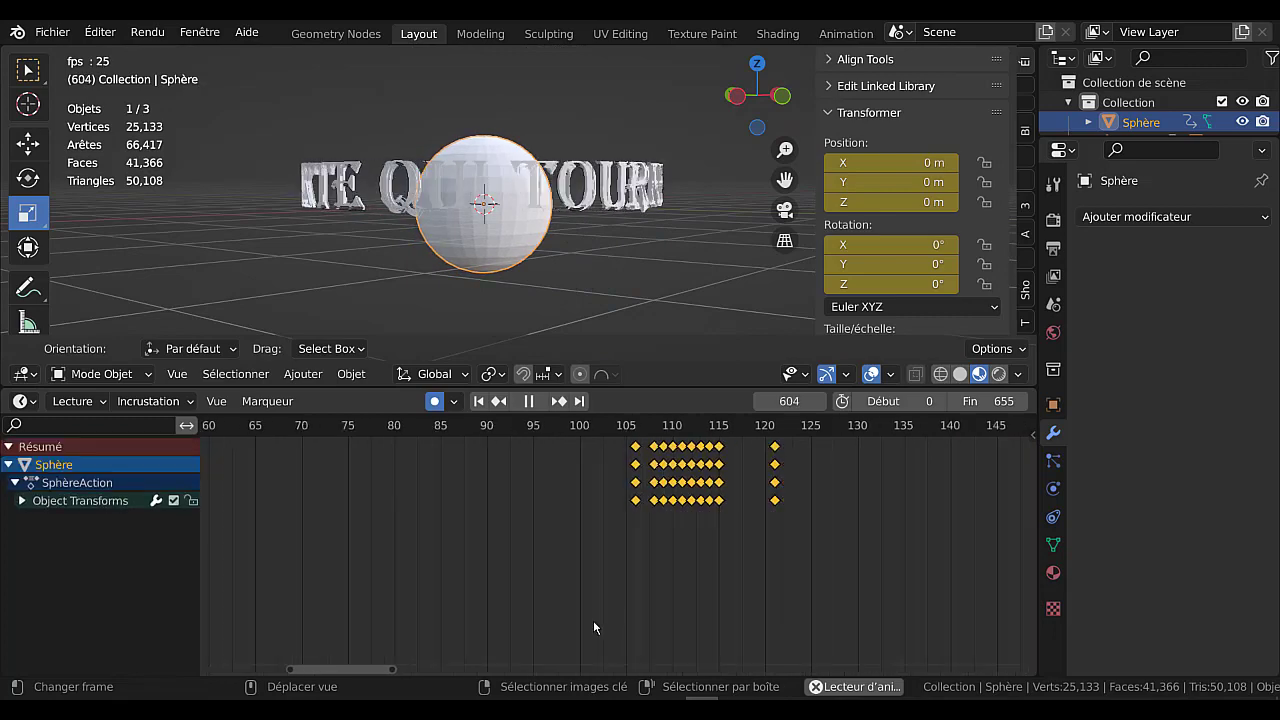
{"action": "scroll", "coordinate": [587, 605], "scroll_direction": "down", "scroll_amount": 2}
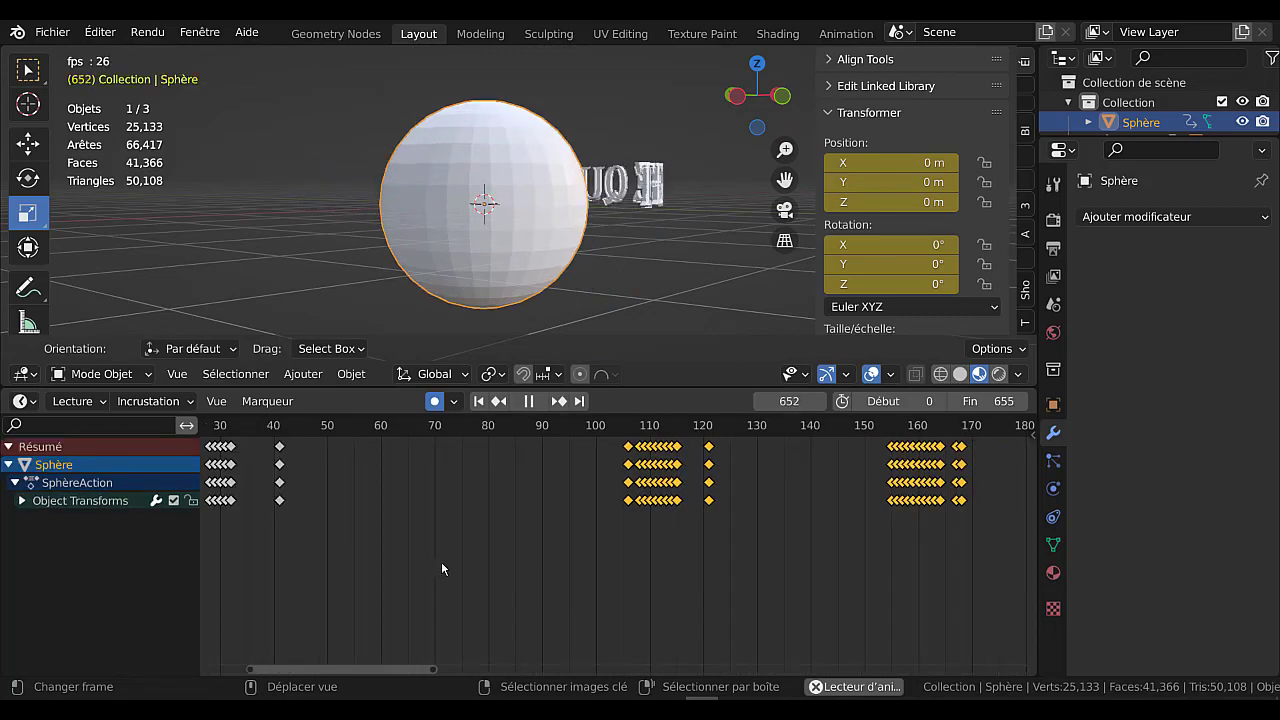
{"action": "middle_click_drag", "start_coordinate": [462, 591], "coordinate": [672, 647]}
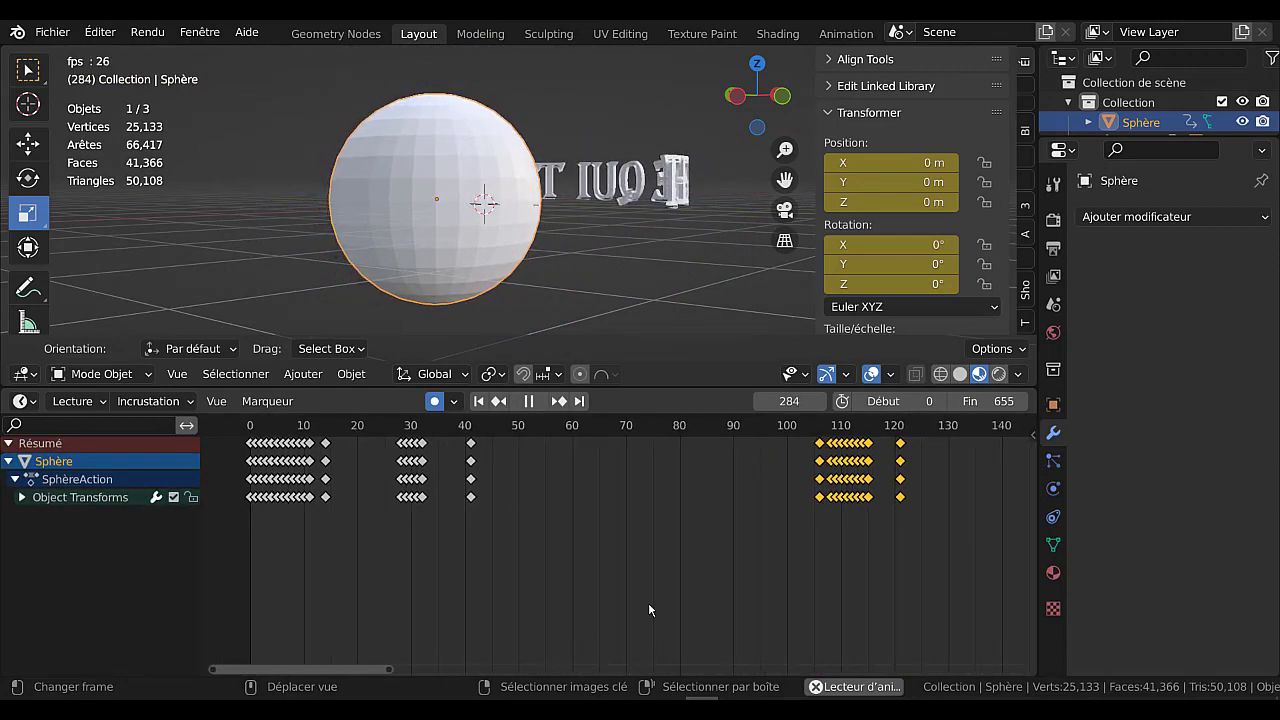
{"action": "middle_click_drag", "start_coordinate": [648, 604], "coordinate": [646, 637]}
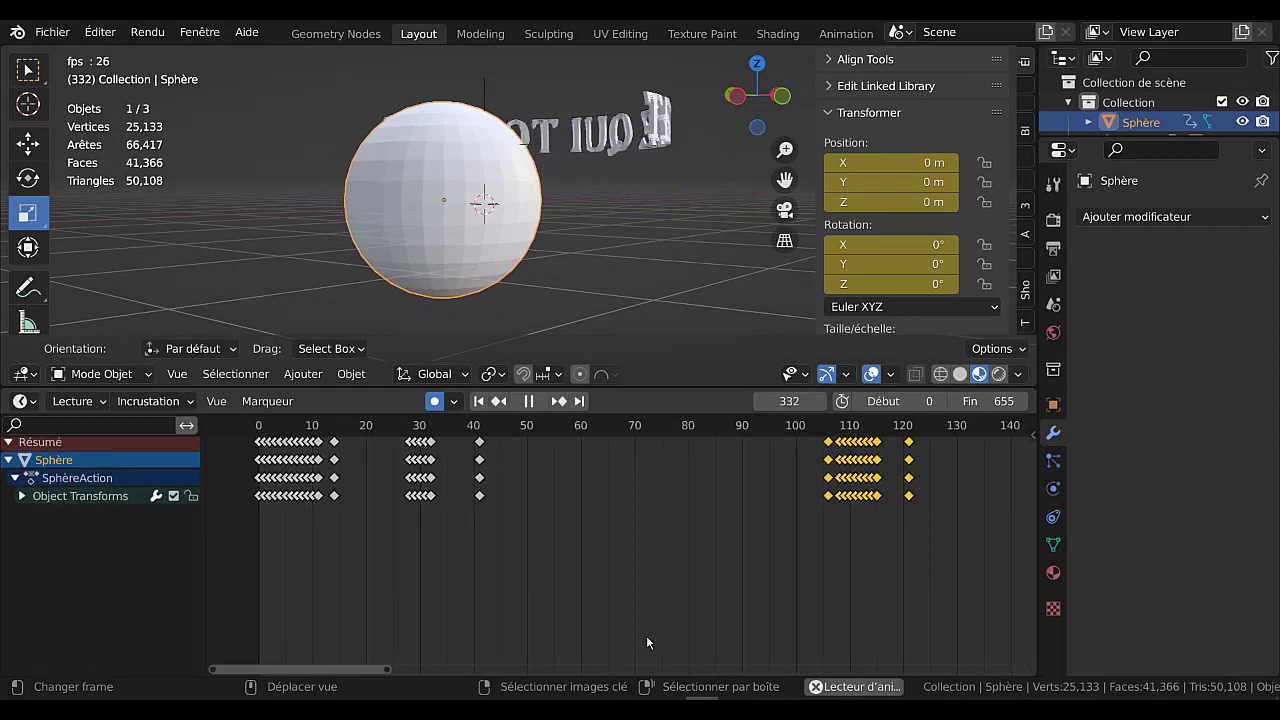
{"action": "middle_click_drag", "start_coordinate": [683, 488], "coordinate": [657, 564]}
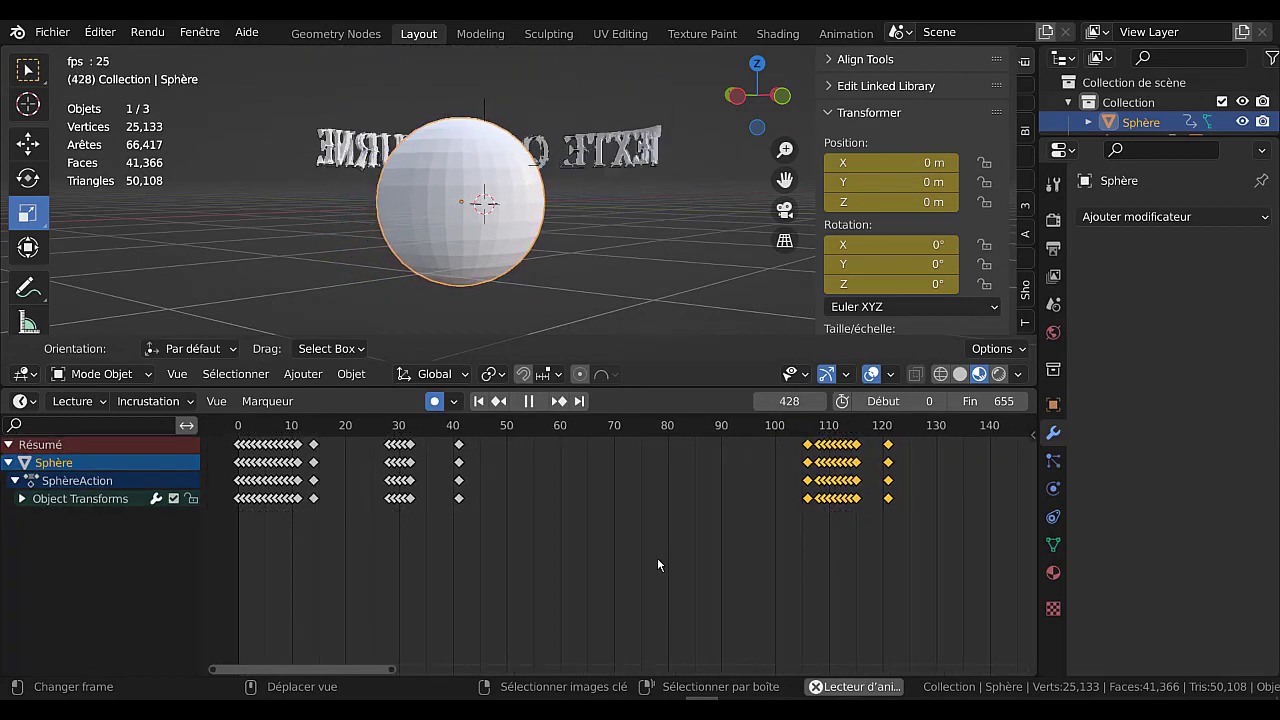
{"action": "middle_click_drag", "start_coordinate": [580, 583], "coordinate": [597, 595]}
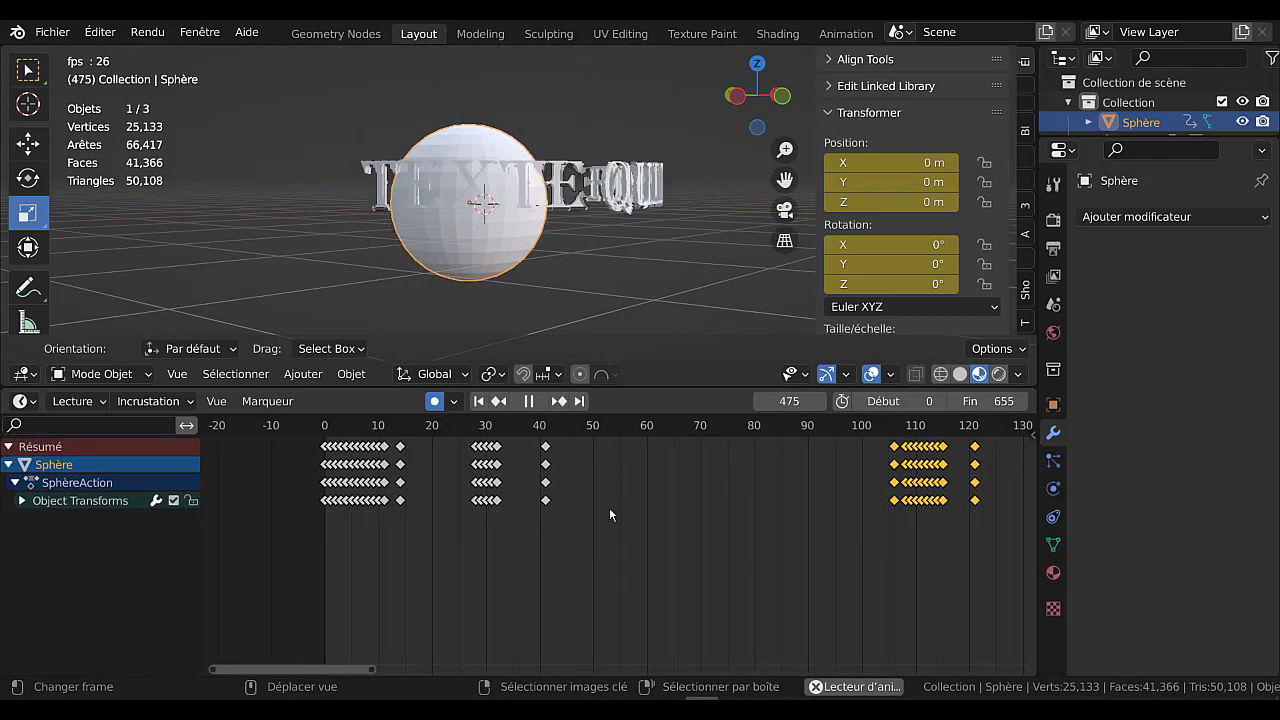
{"action": "middle_click_drag", "start_coordinate": [610, 509], "coordinate": [611, 619]}
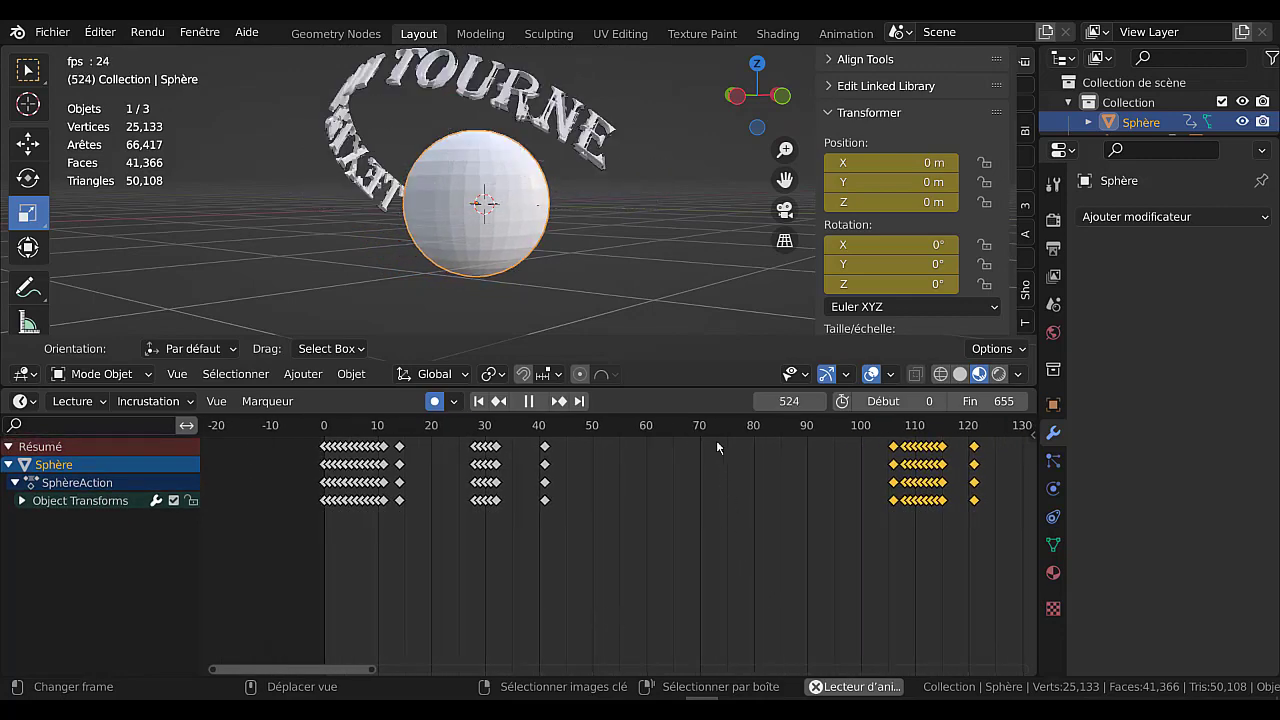
- Enlarge the 3D viewport over the timeline and narrow the transform sidebar while the sphere's animation plays
{"action": "left_click_drag", "start_coordinate": [712, 387], "coordinate": [690, 601]}
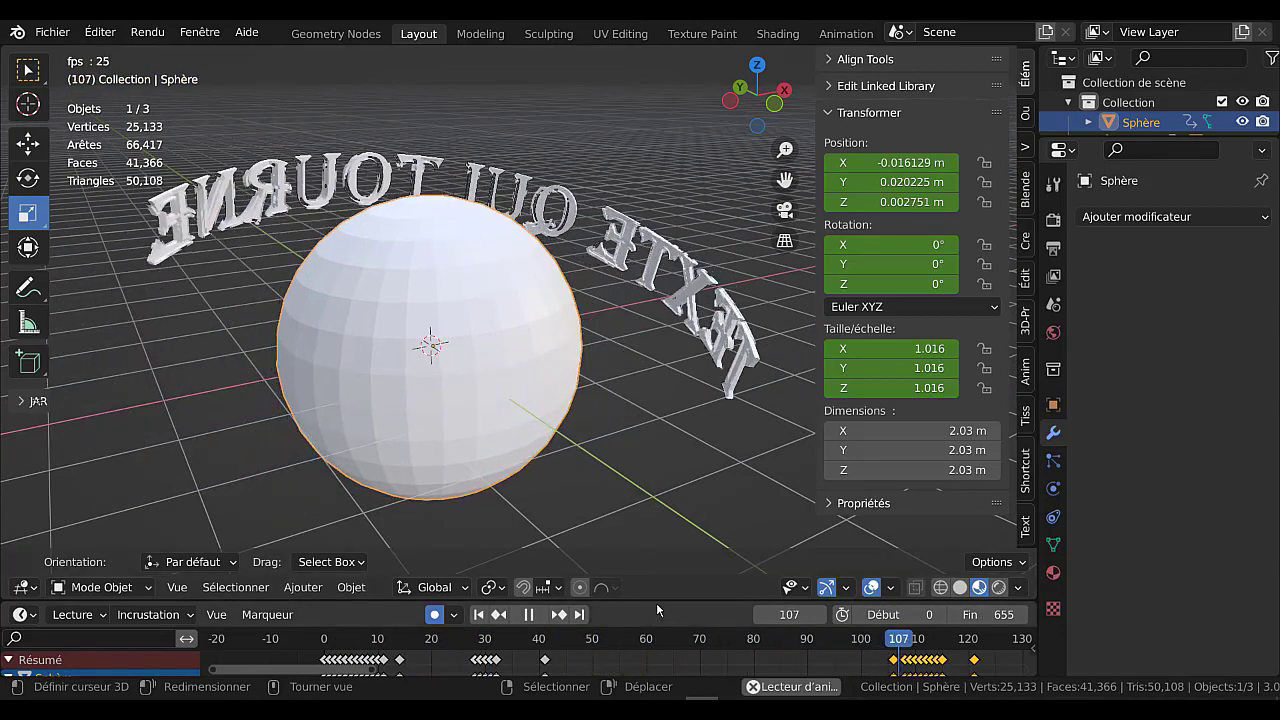
{"action": "left_click_drag", "start_coordinate": [656, 601], "coordinate": [656, 564]}
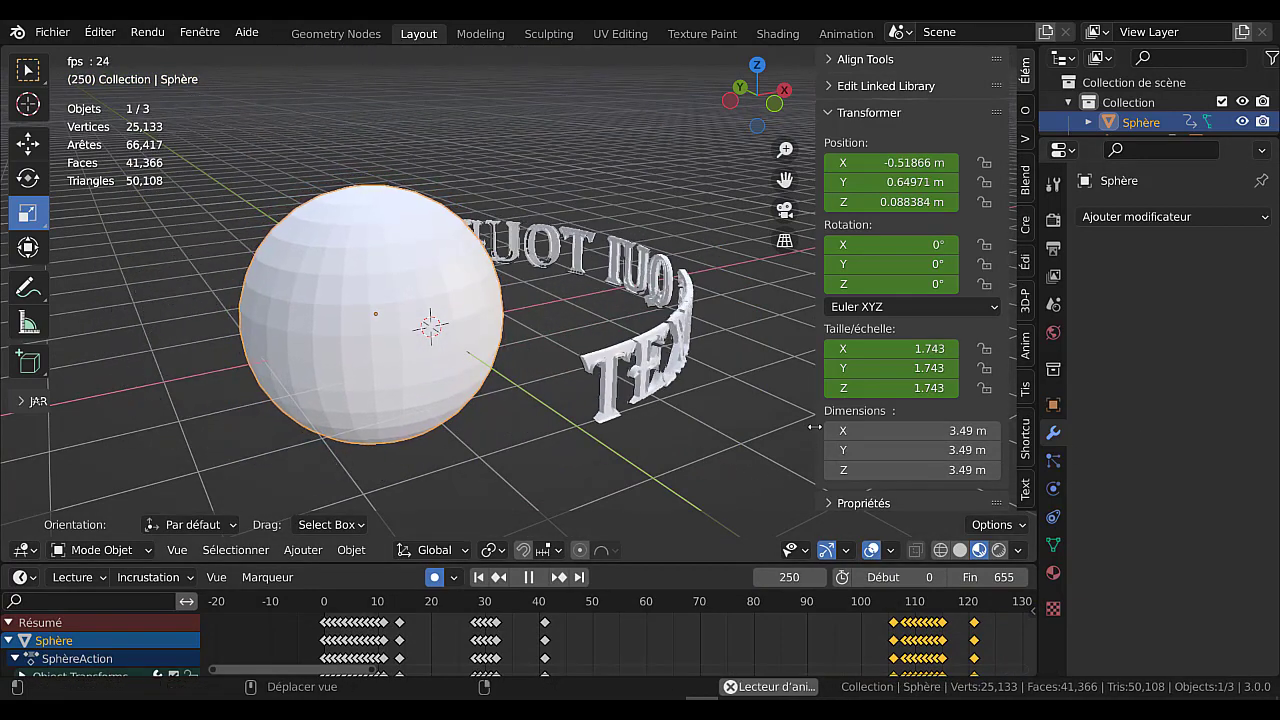
{"action": "left_click_drag", "start_coordinate": [816, 421], "coordinate": [859, 421]}
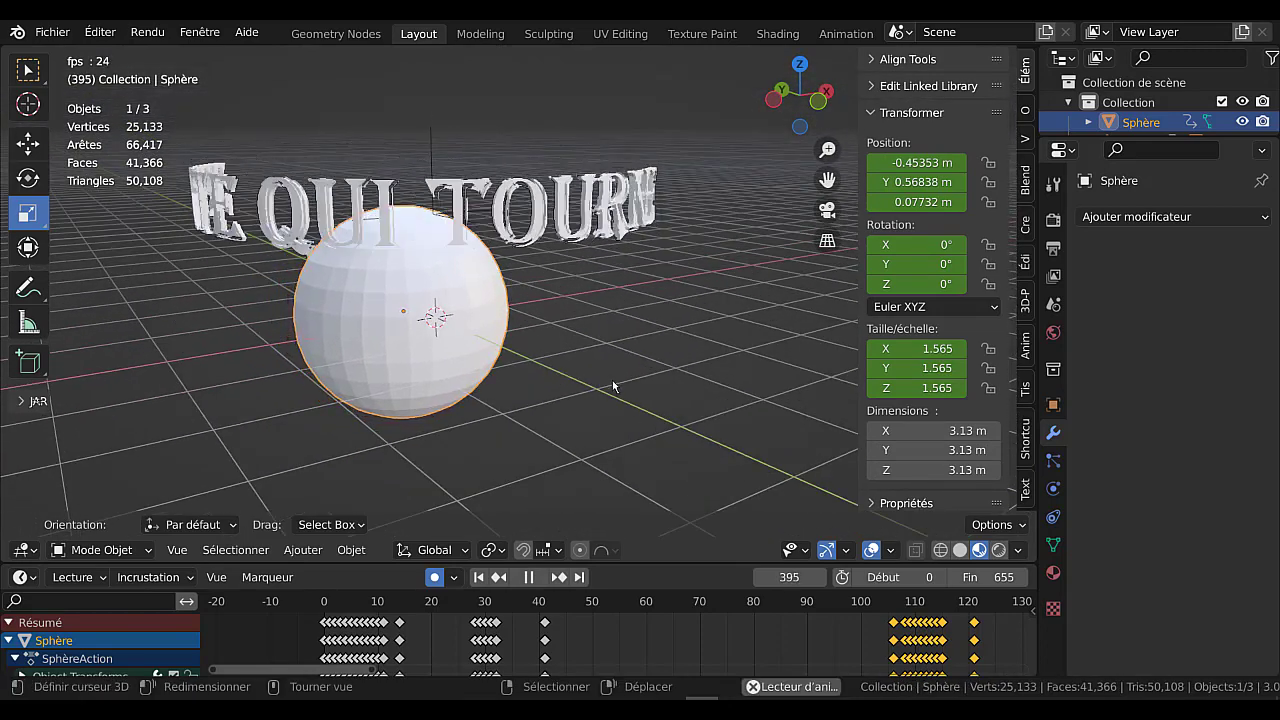
{"action": "left_click_drag", "start_coordinate": [855, 330], "coordinate": [822, 328]}
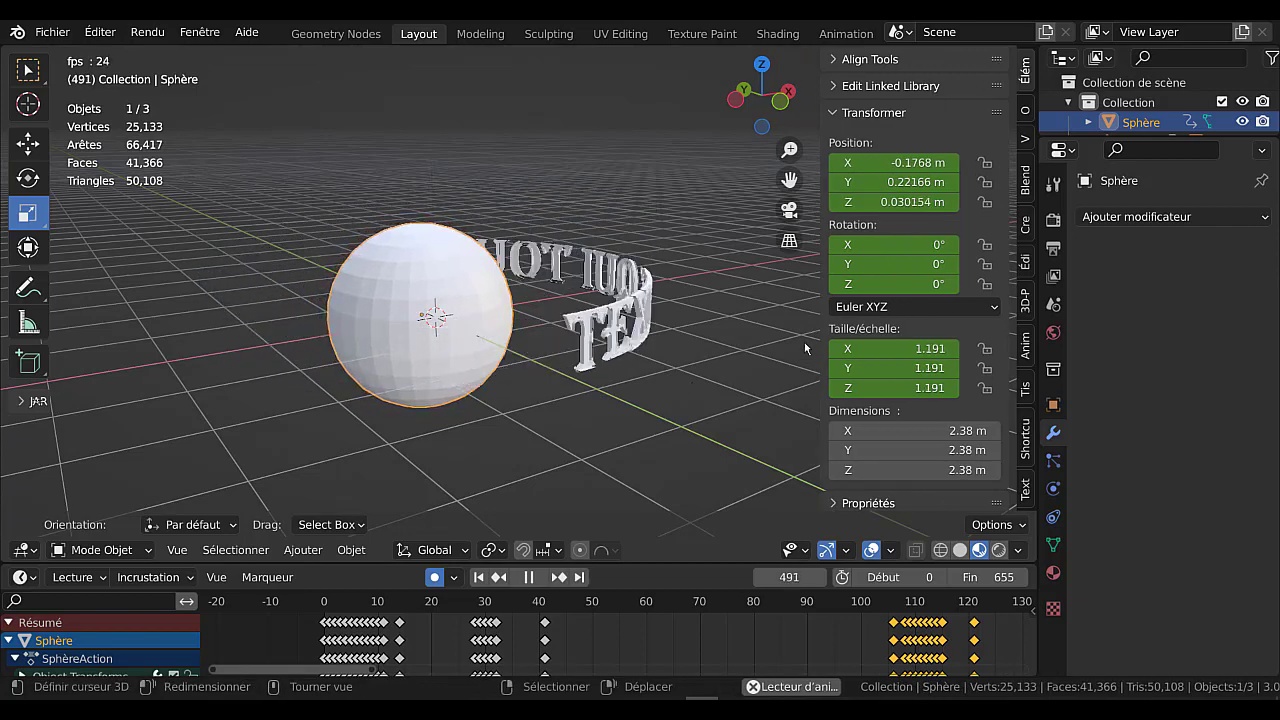
{"action": "left_click_drag", "start_coordinate": [818, 328], "coordinate": [862, 328]}
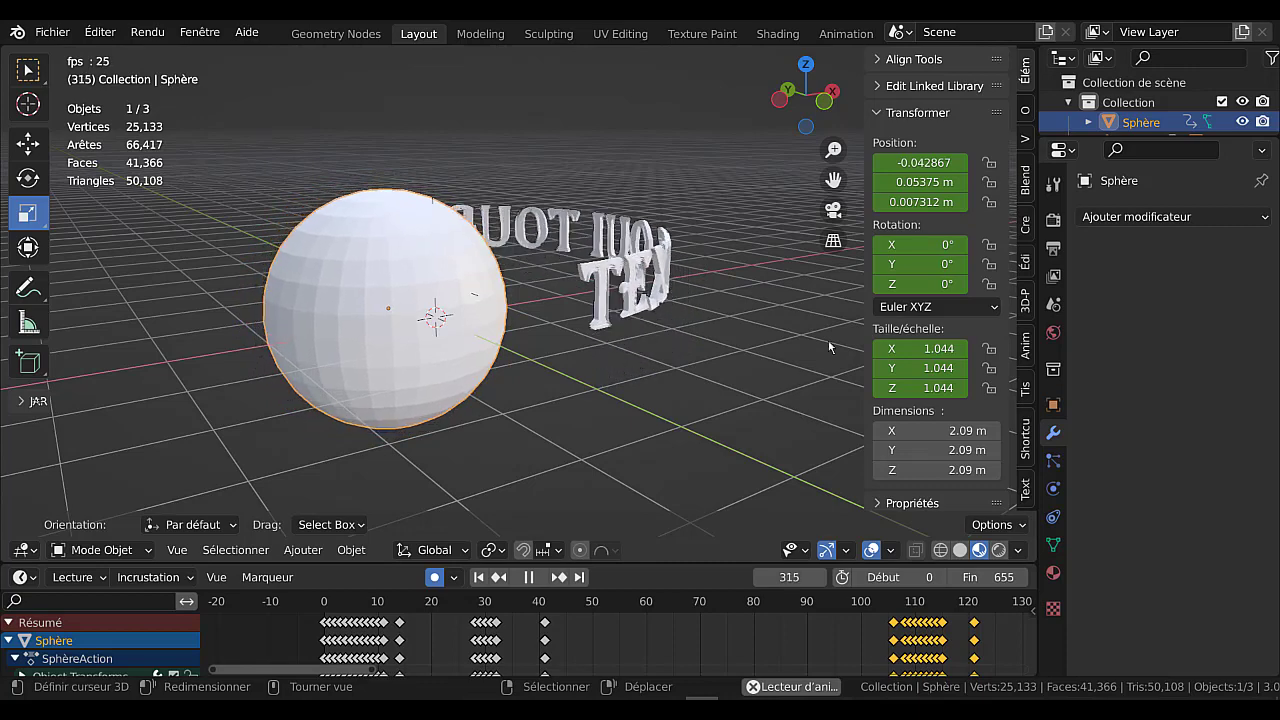
{"action": "left_click_drag", "start_coordinate": [866, 331], "coordinate": [913, 337]}
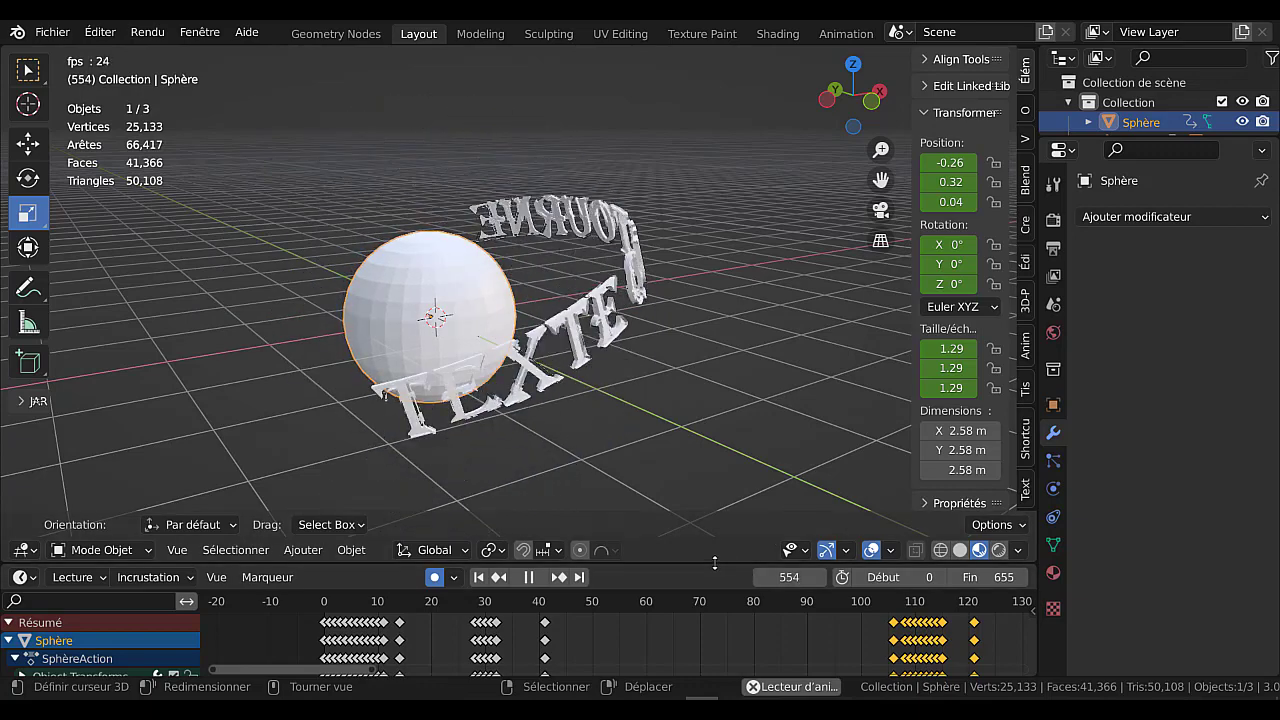
{"action": "left_click_drag", "start_coordinate": [723, 563], "coordinate": [724, 540]}
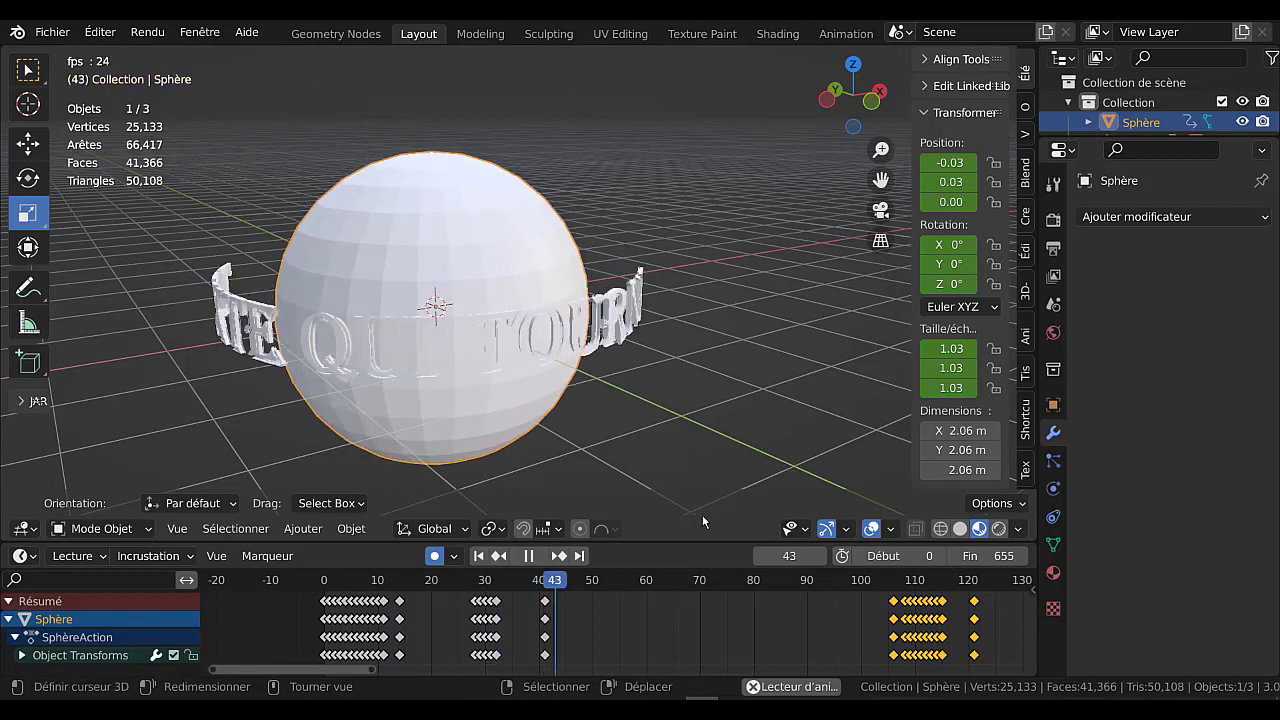
{"action": "left_click_drag", "start_coordinate": [686, 541], "coordinate": [686, 594]}
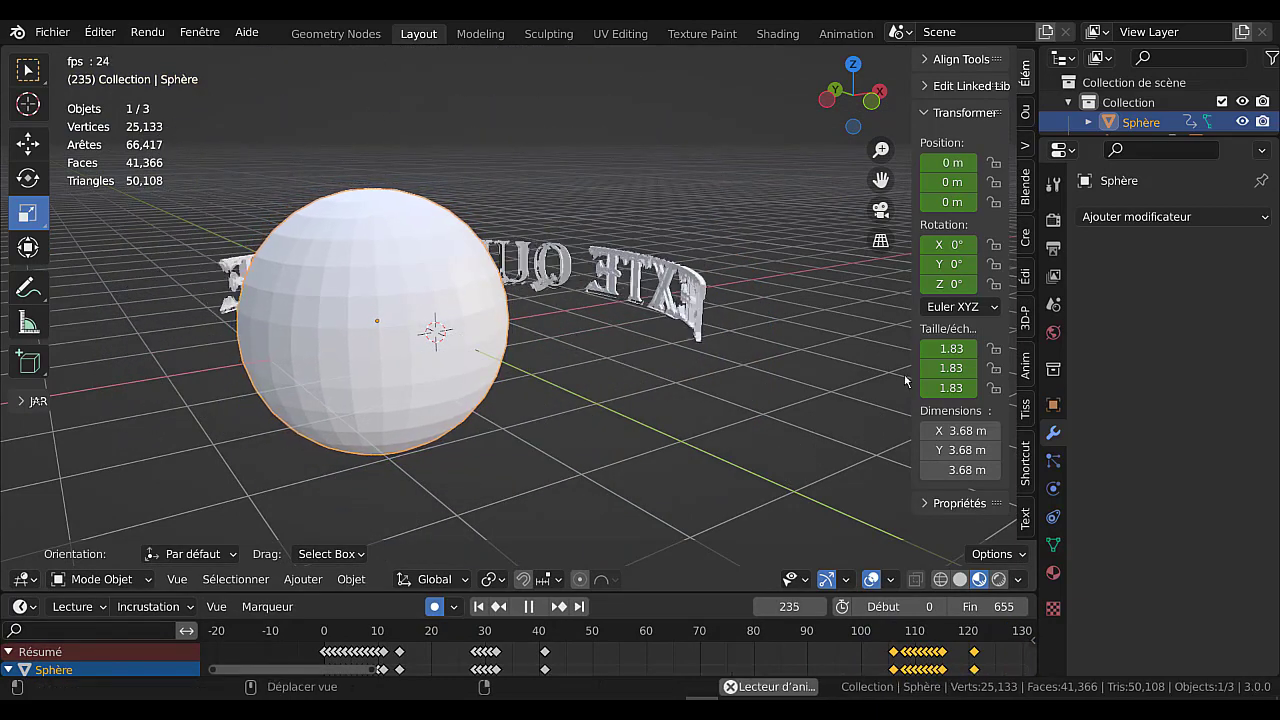
{"action": "left_click_drag", "start_coordinate": [910, 356], "coordinate": [873, 371]}
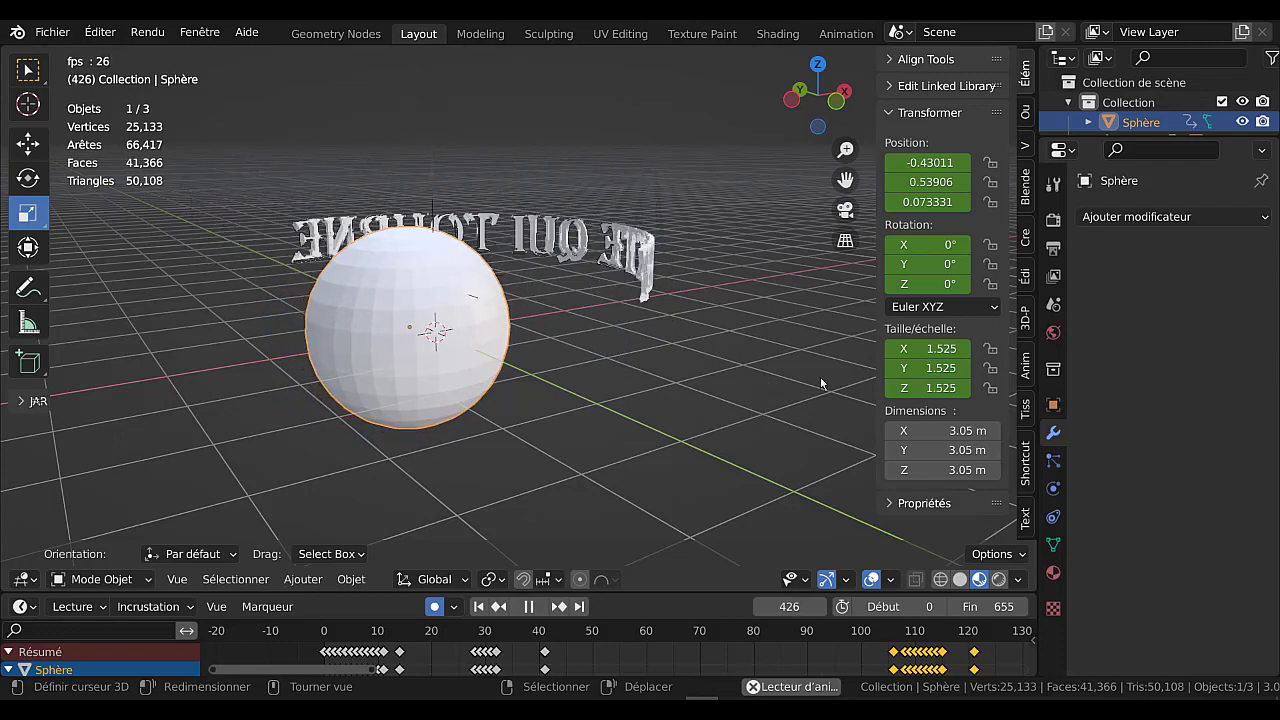
{"action": "left_click_drag", "start_coordinate": [872, 328], "coordinate": [862, 328]}
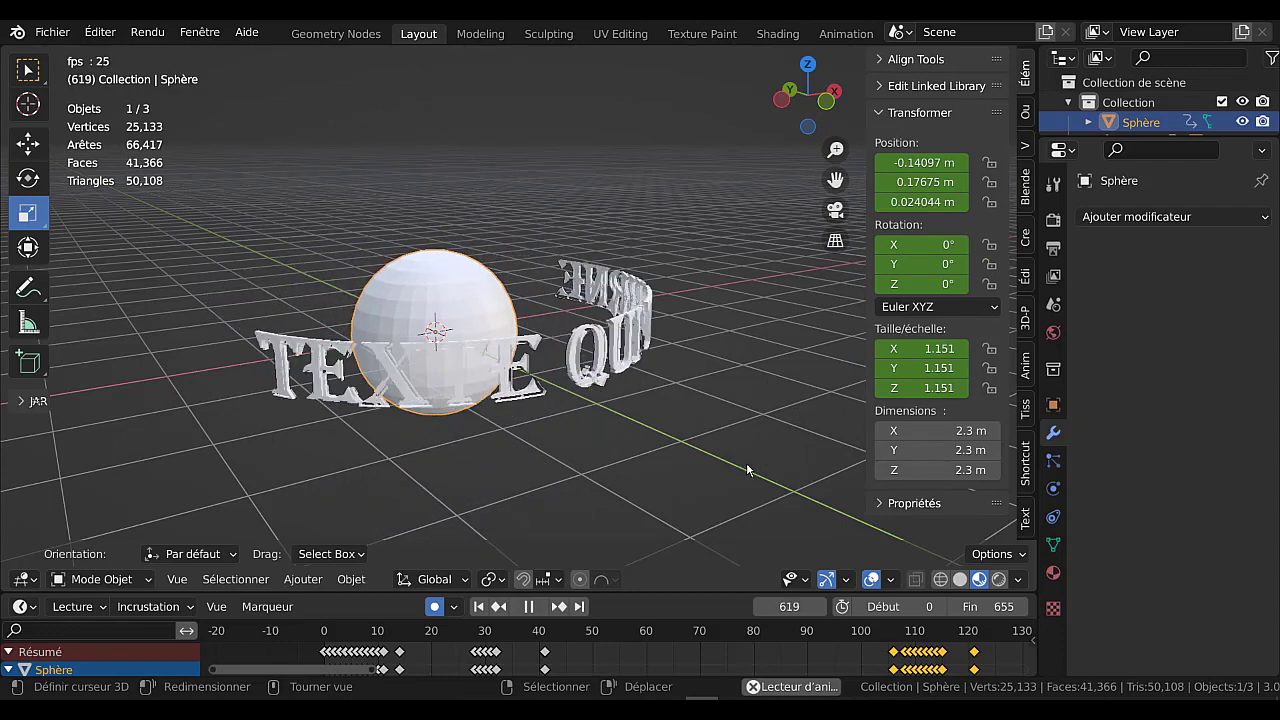
{"action": "left_click_drag", "start_coordinate": [866, 328], "coordinate": [887, 330]}
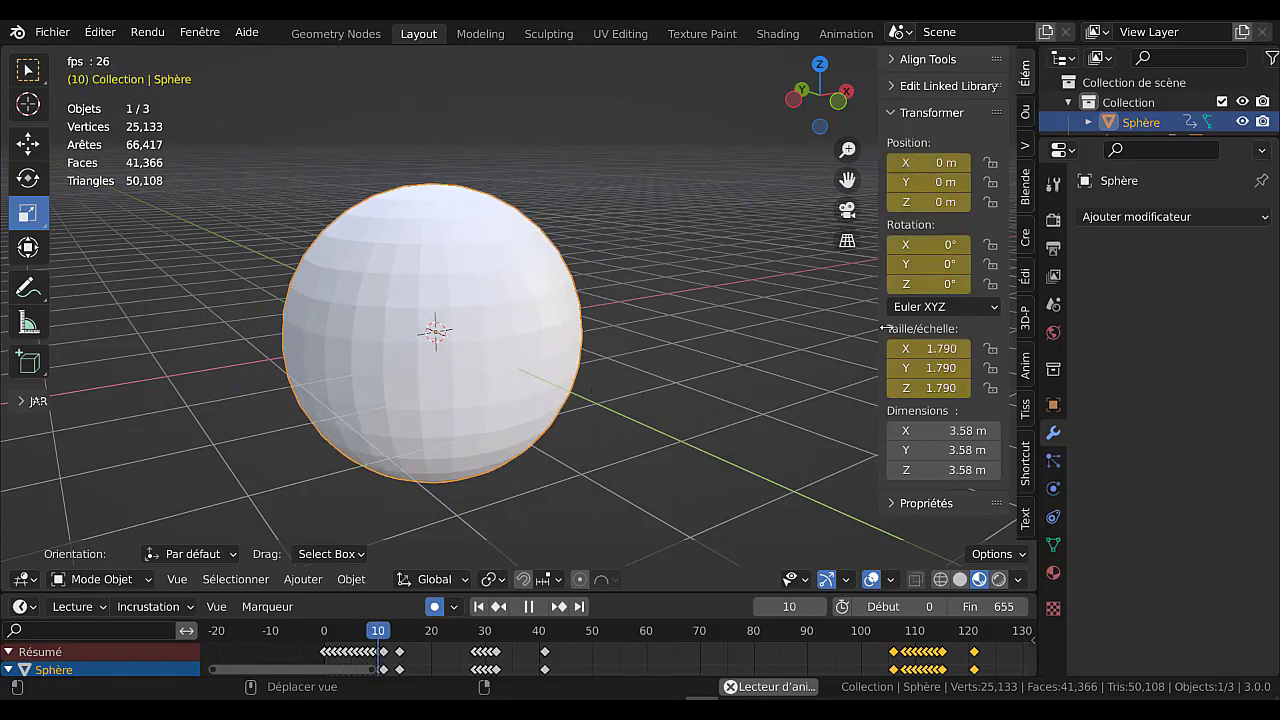